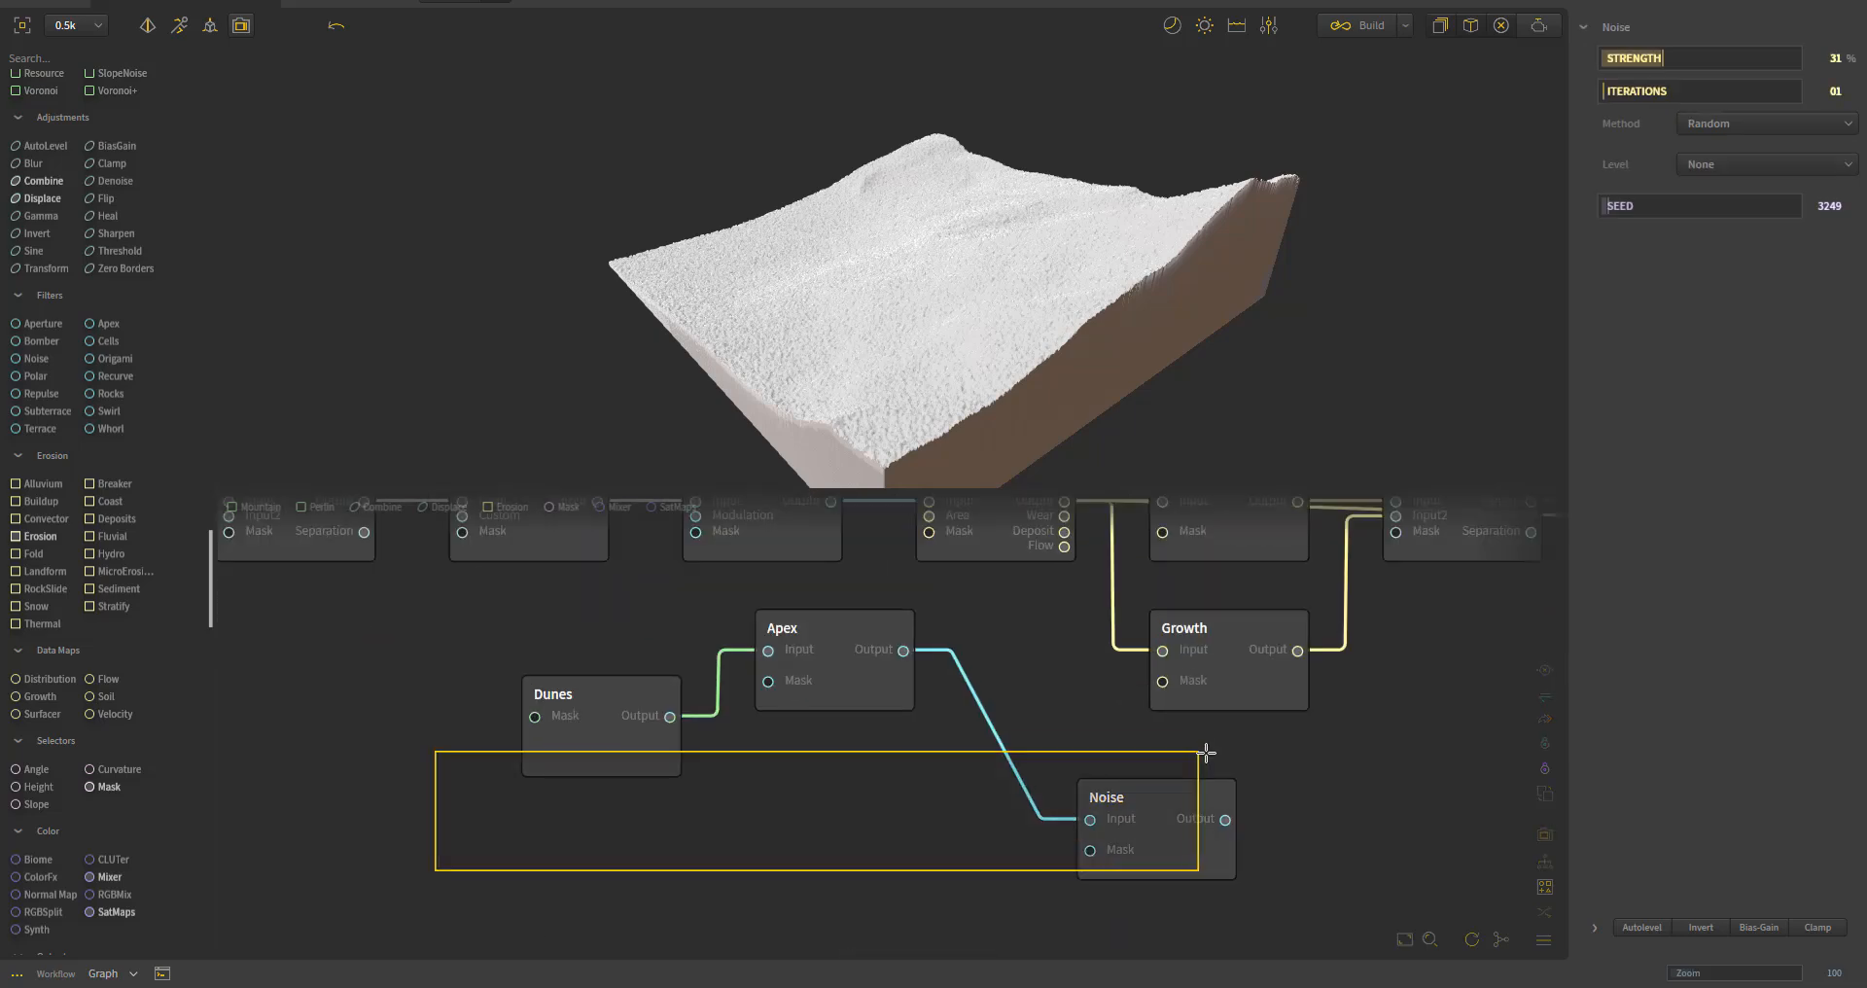
- Line up the Dunes, Apex and Noise nodes in a row below the main node chain
left_click_drag(1167, 827, 1004, 855)
left_click_drag(534, 813, 901, 603)
left_click_drag(836, 671, 765, 871)
left_click_drag(596, 716, 454, 850)
left_click_drag(1011, 875, 988, 792)
- Insert a Displace node between the Apex and Noise nodes and even out its spacing in the row
left_click_drag(41, 198, 781, 732)
left_click_drag(597, 786, 726, 719)
left_click_drag(861, 719, 931, 786)
left_click_drag(768, 695, 738, 763)
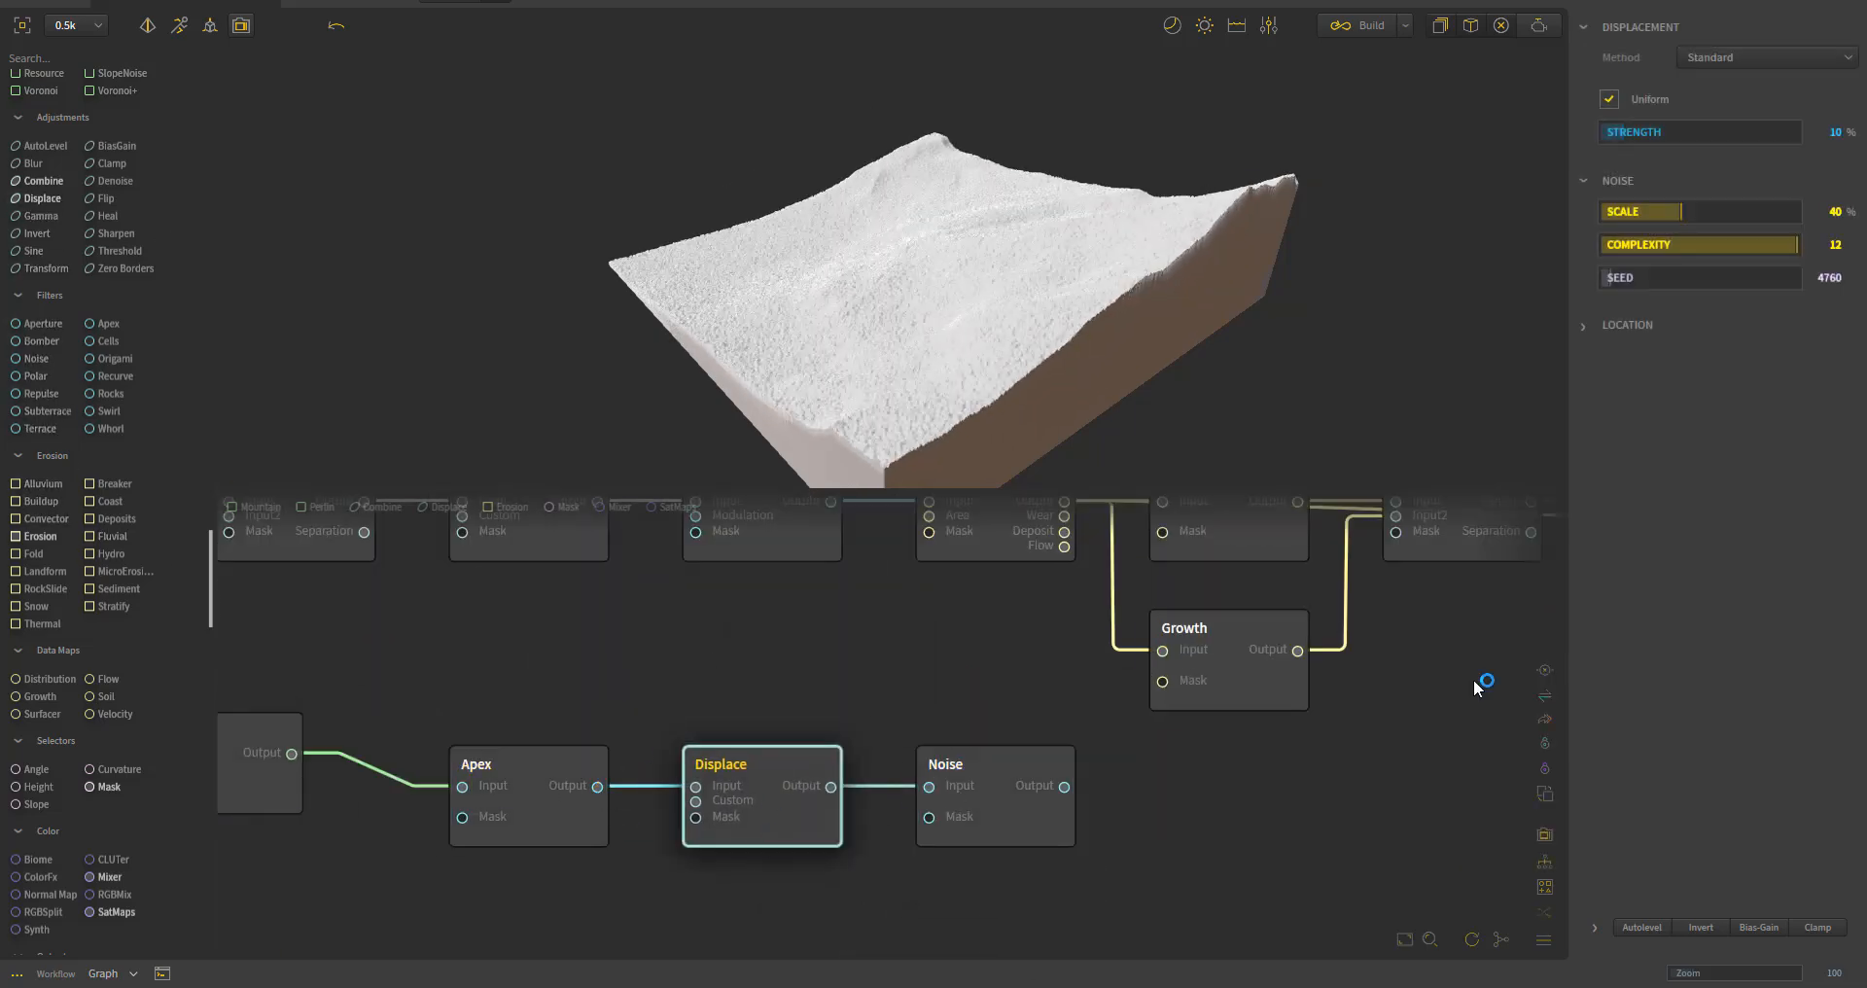
- Increase the Displace node's strength strongly, choose its displacement method, and preview the terrain at the Noise node
left_click_drag(1620, 131, 1722, 131)
left_click(1765, 58)
left_click(1711, 92)
left_click(975, 780)
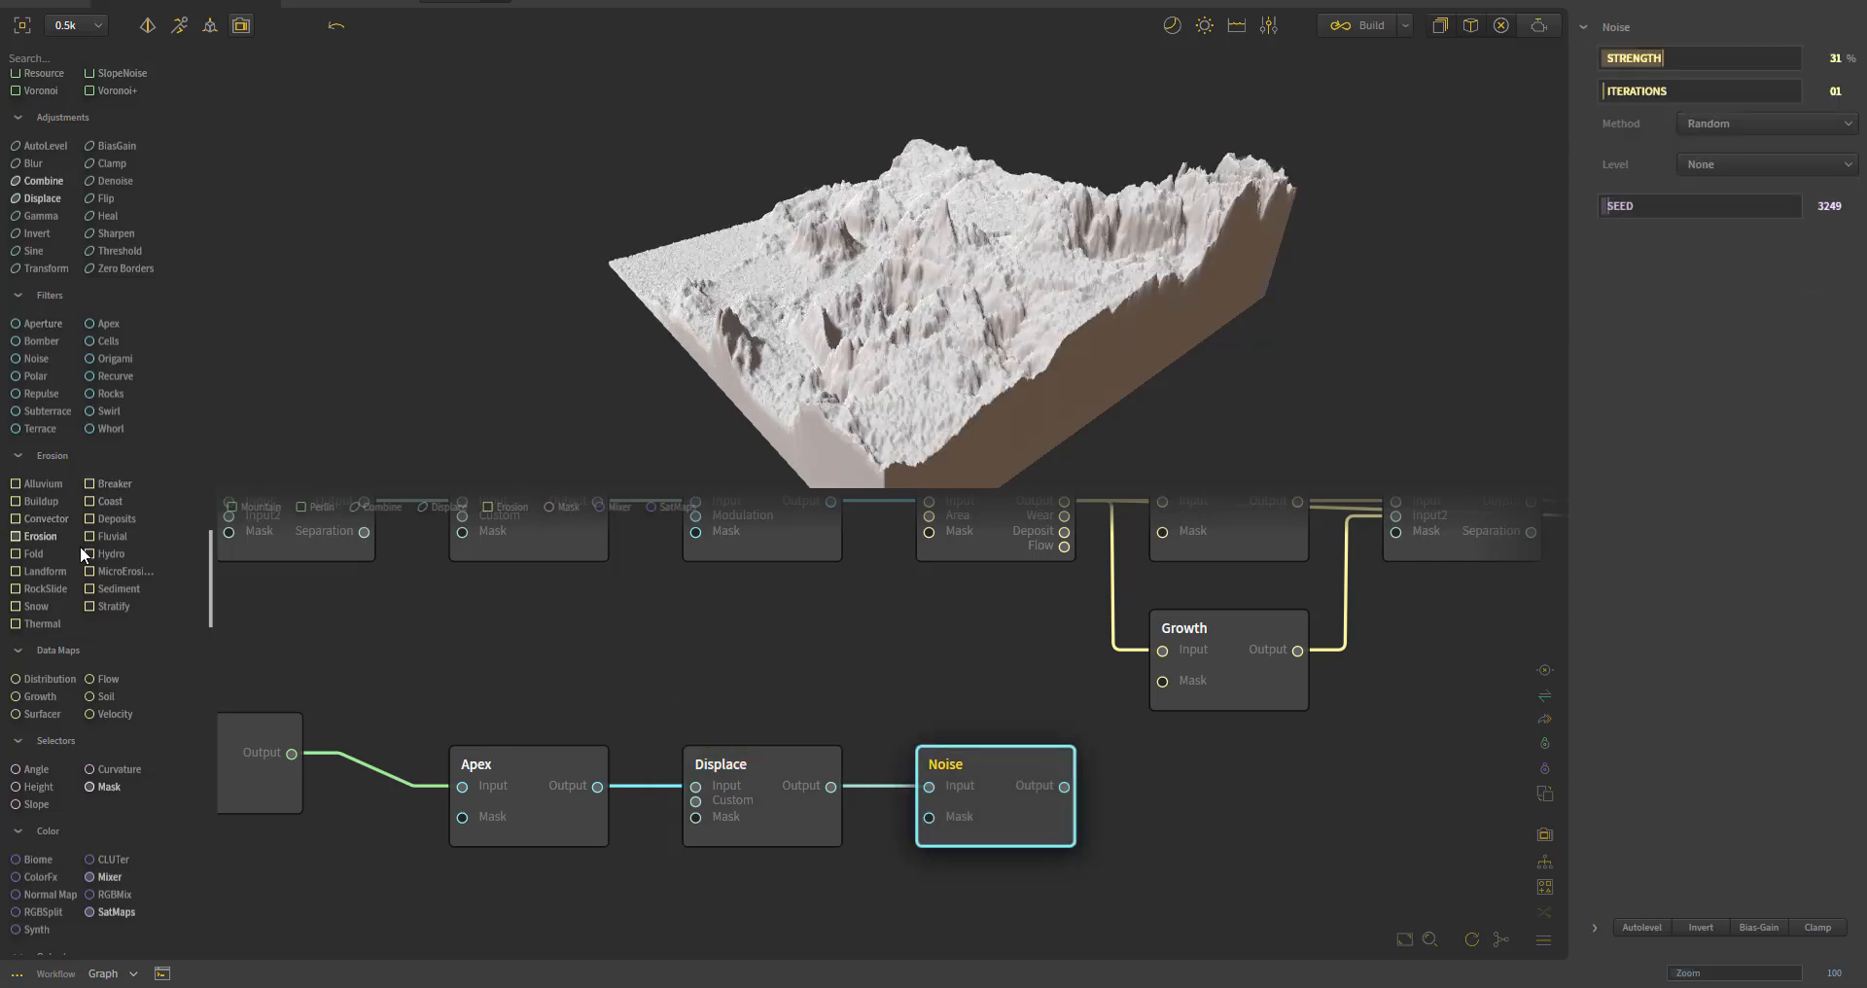
- Attach a Hydro erosion node after Noise and set its Power to 32% and Multiplier to 3
scroll(80, 546, "down", 1)
left_click_drag(111, 506, 1251, 807)
left_click(1665, 57)
left_click(1666, 90)
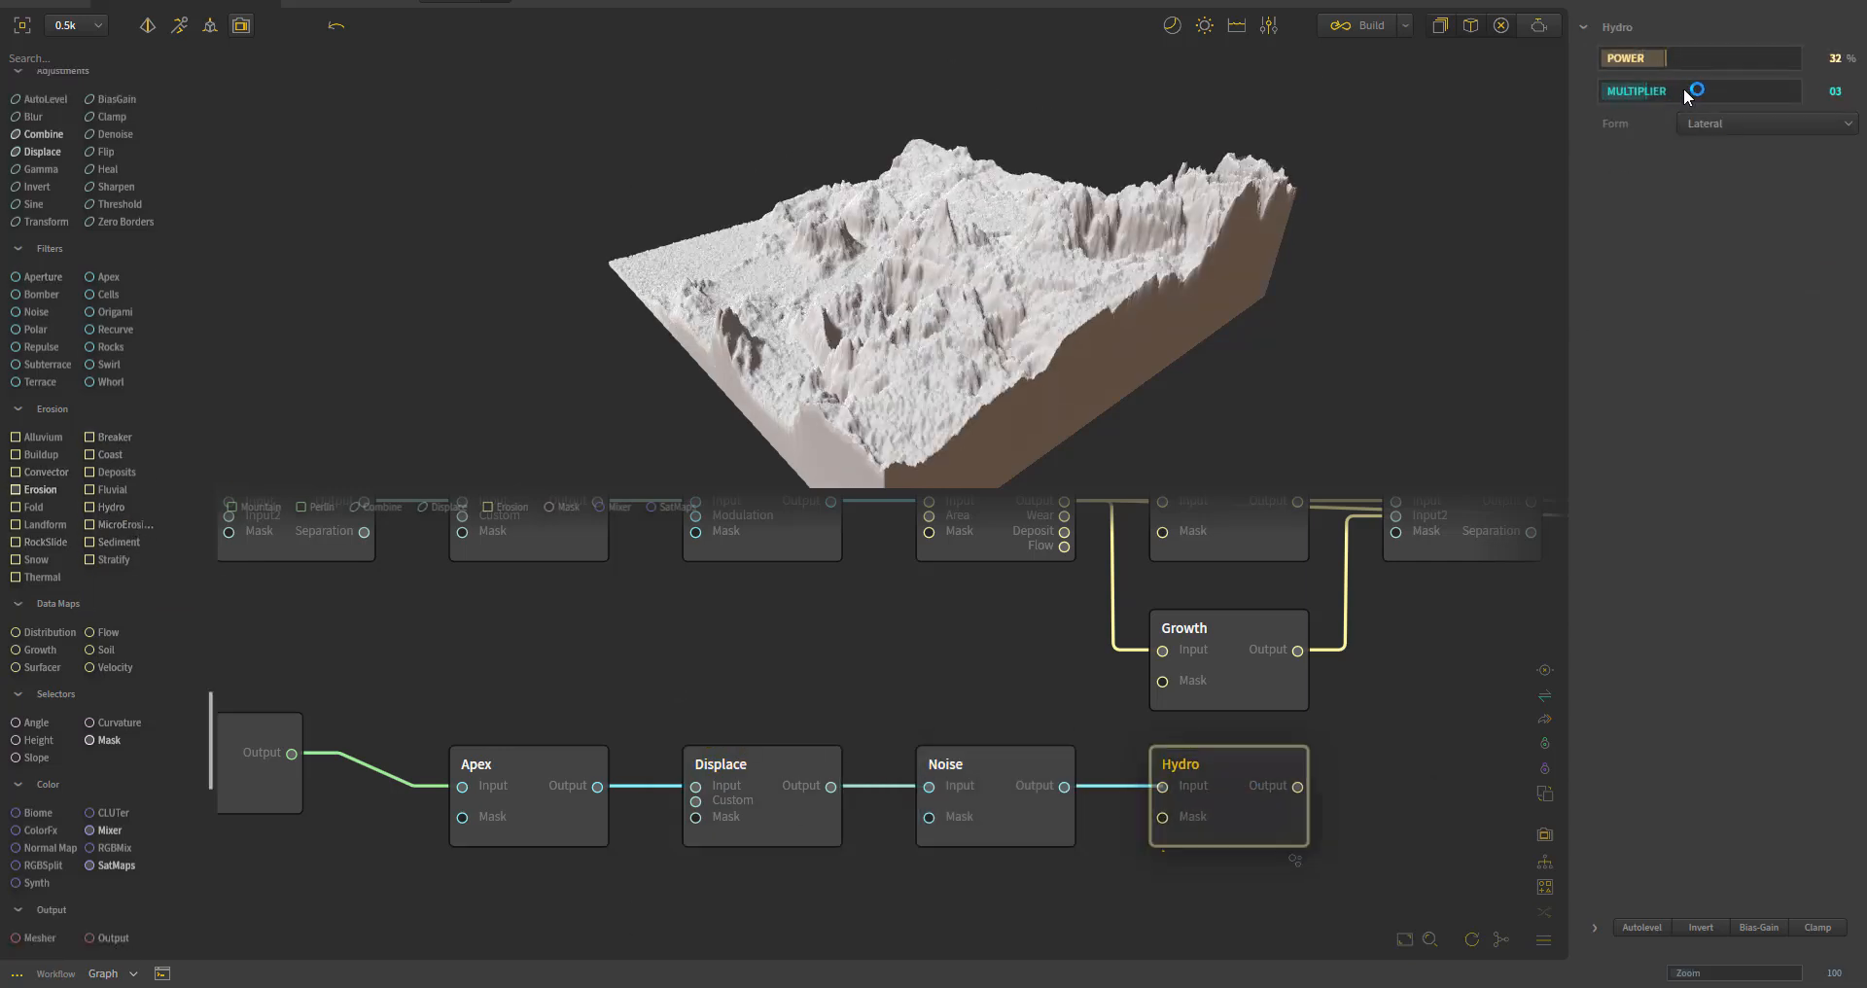
- Add a Combine node that blends the Erosion output with the Hydro output as its second input
scroll(119, 444, "down", 1)
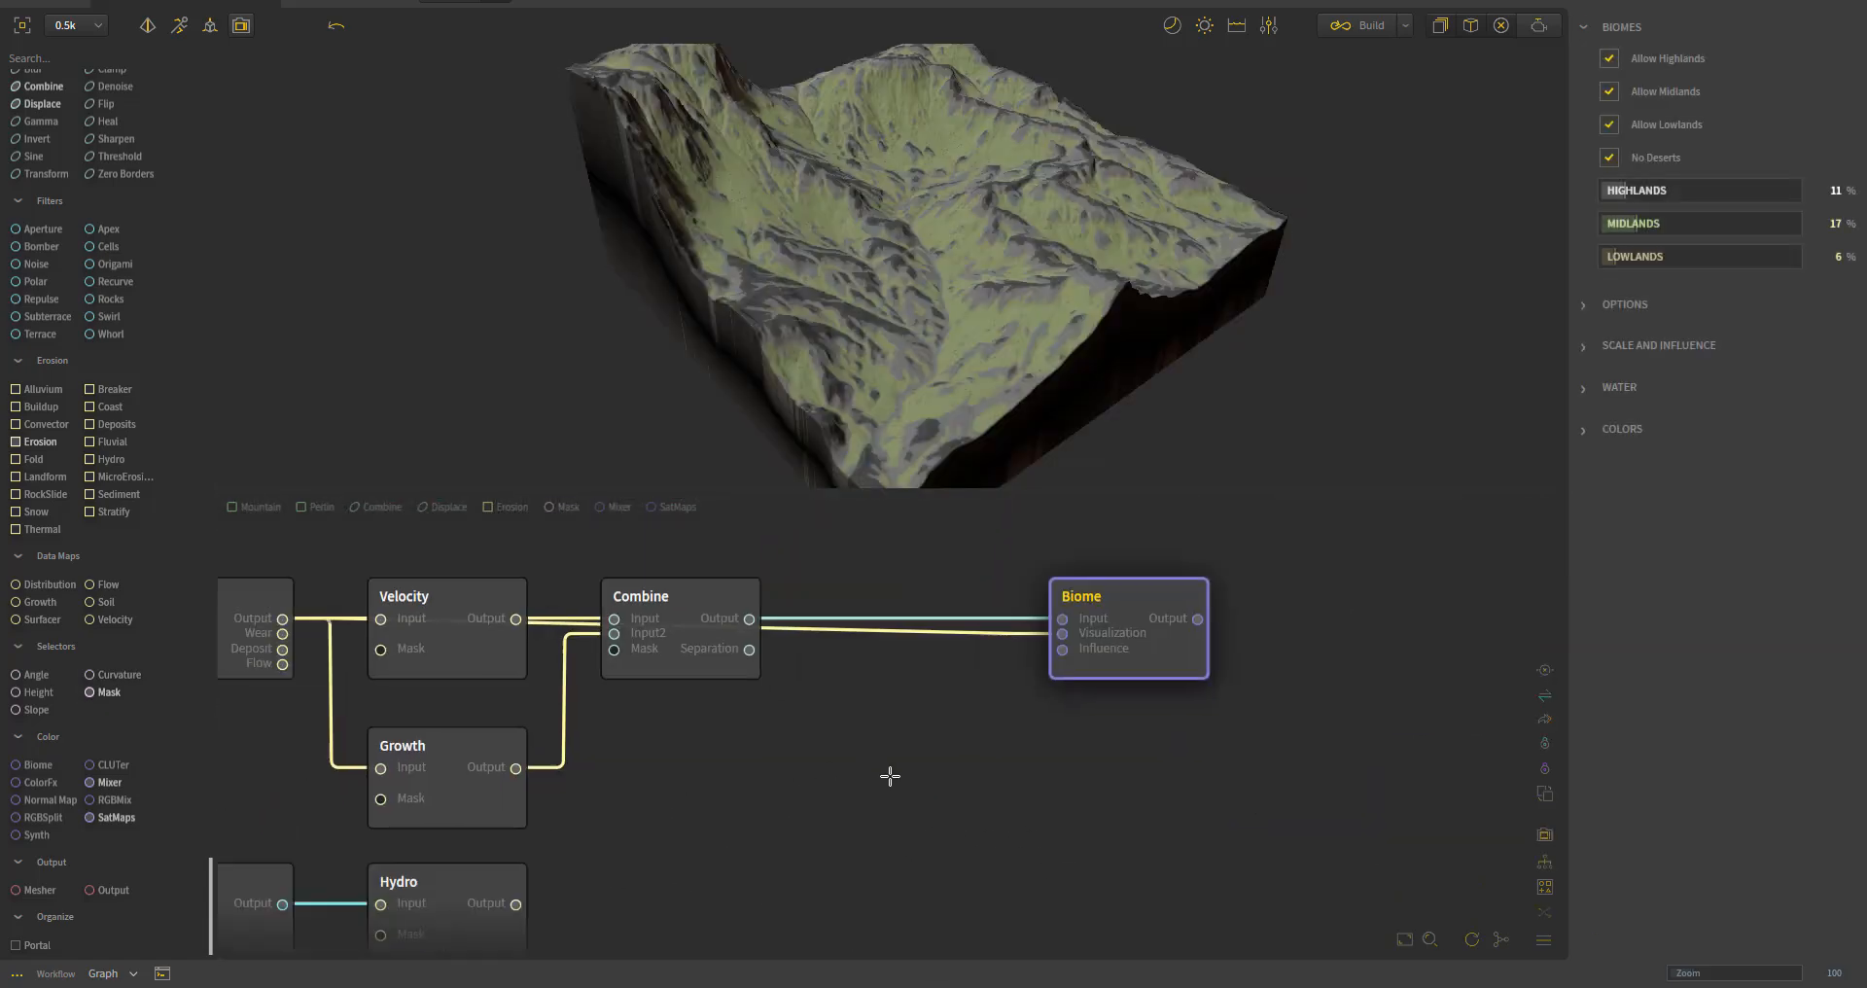
left_click_drag(377, 506, 790, 789)
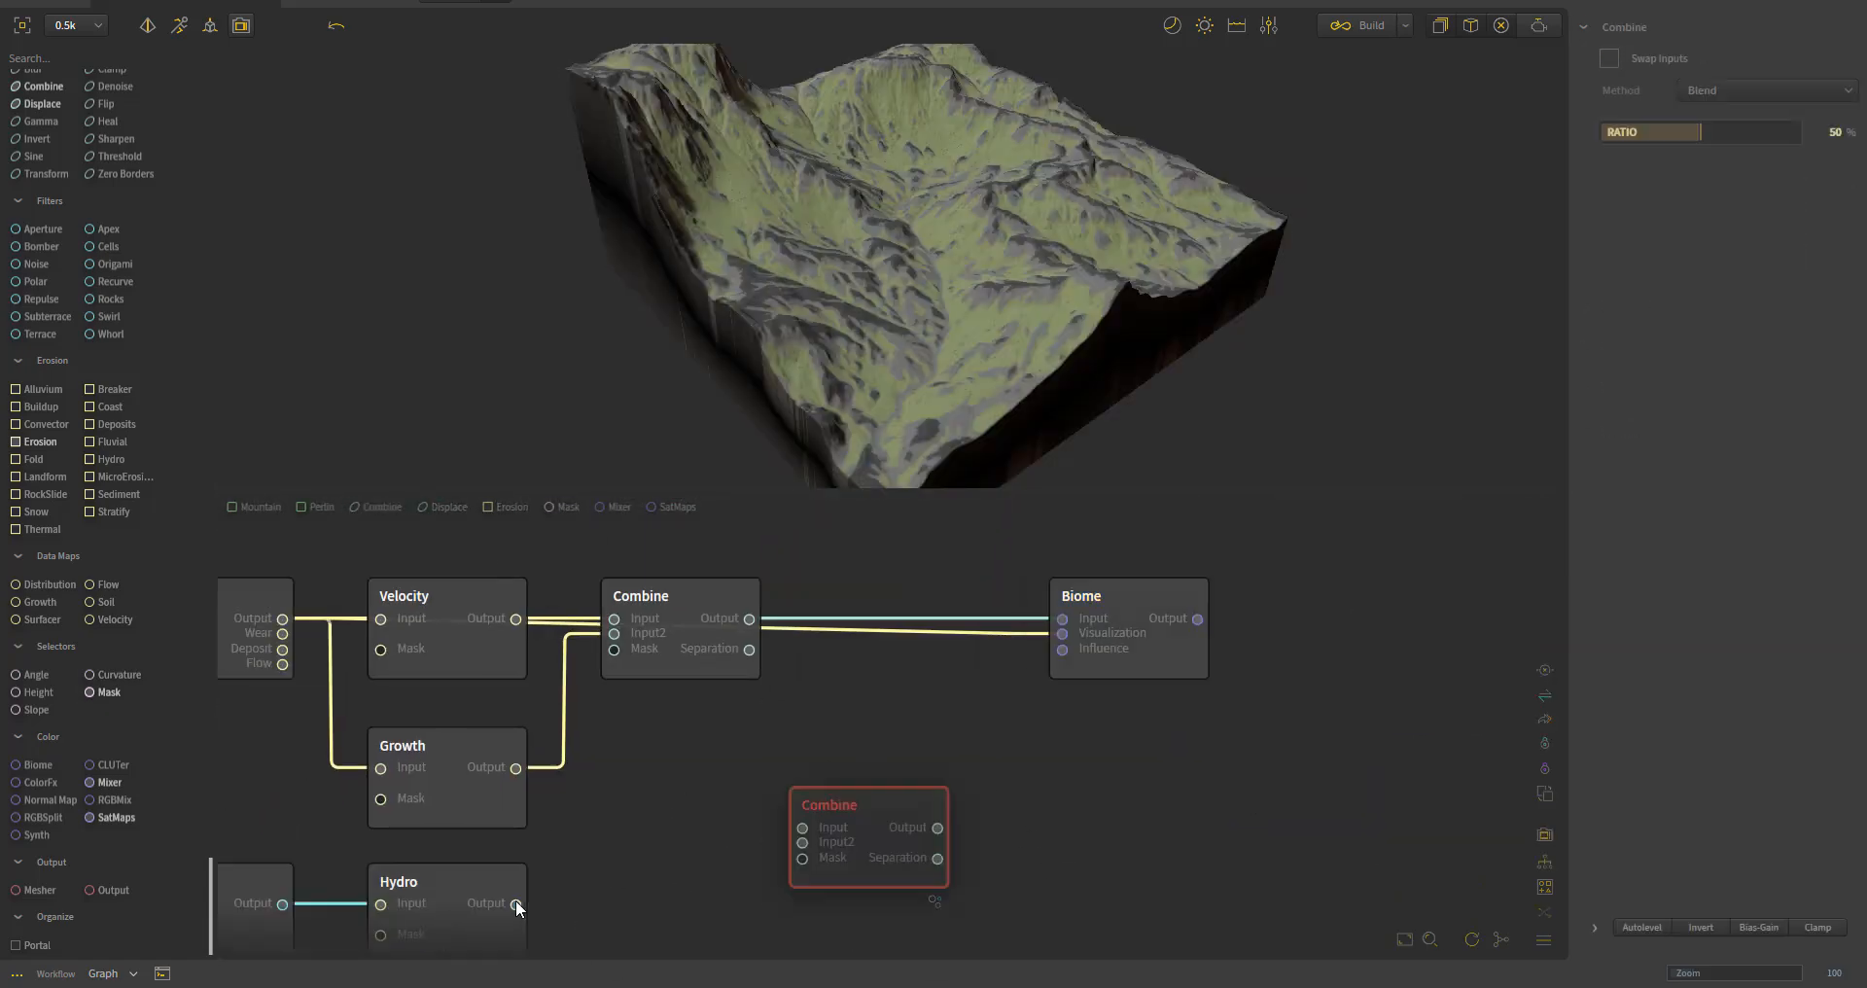
left_click_drag(515, 903, 803, 842)
left_click_drag(694, 631, 679, 734)
left_click_drag(735, 722, 805, 829)
middle_click_drag(585, 775, 1048, 617)
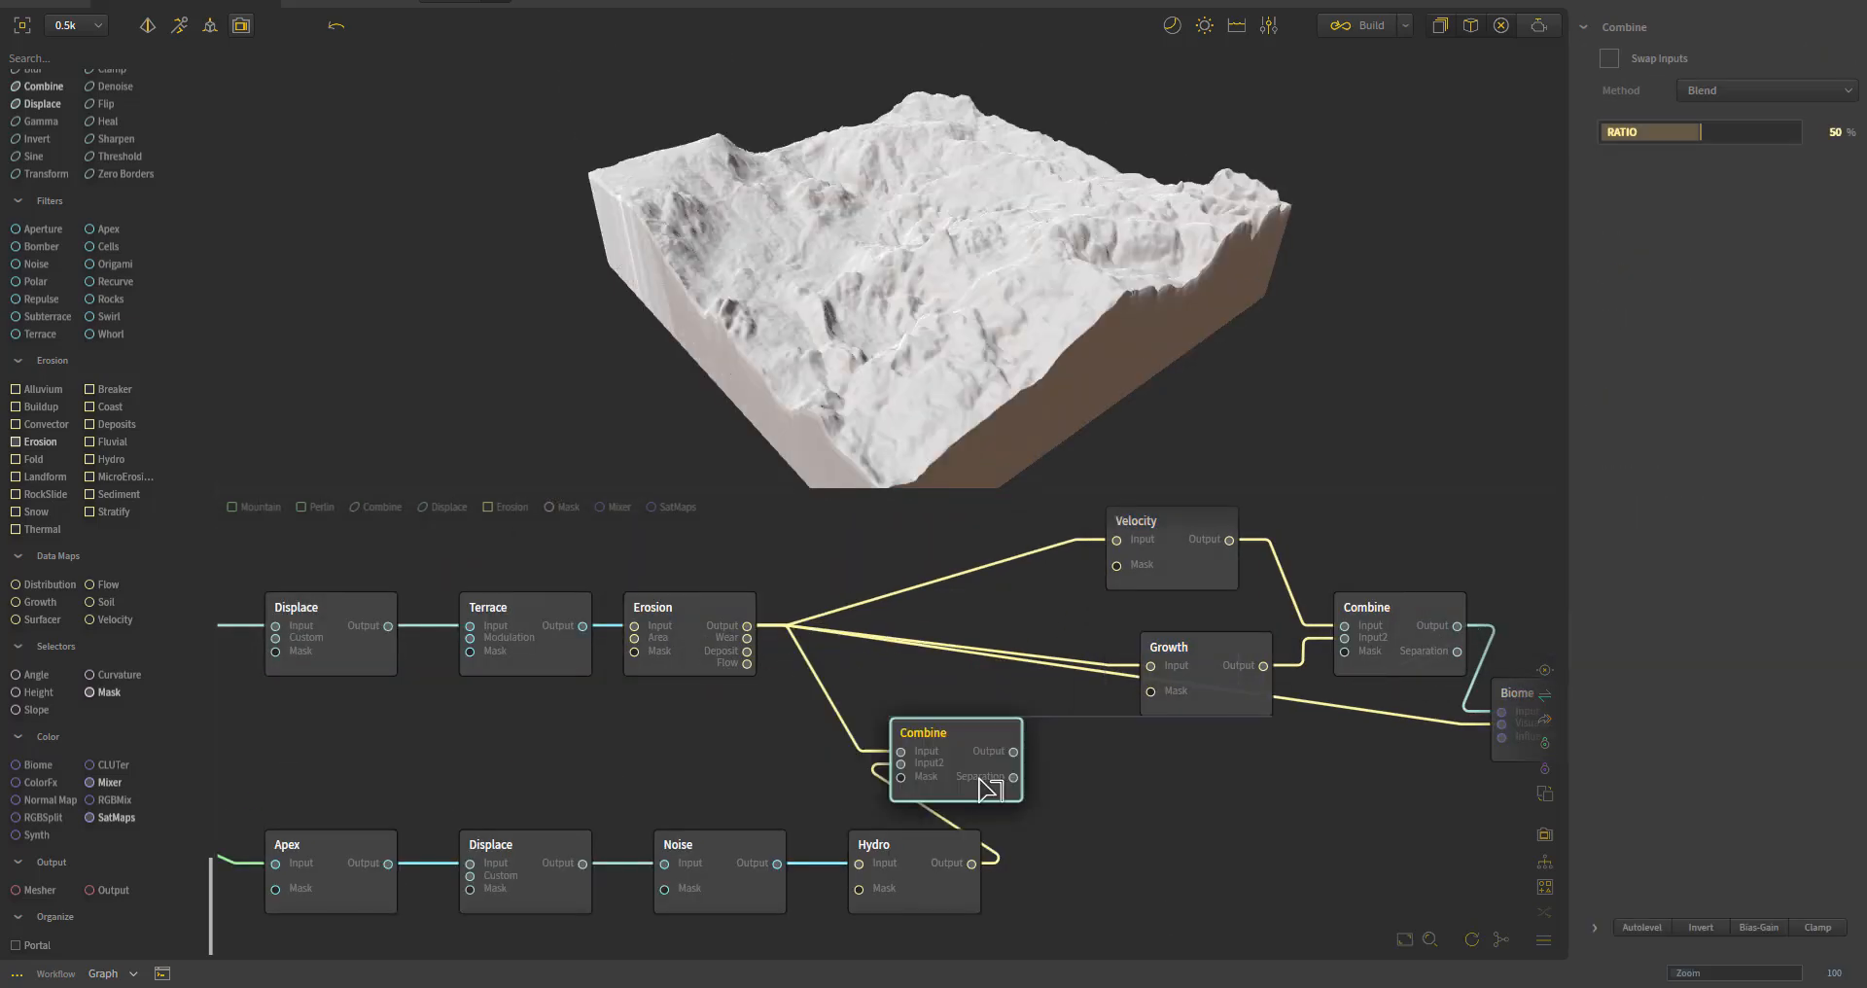
- Connect the new Combine node's output to the inputs of both Velocity and Growth, repositioning Growth below Velocity
left_click_drag(1060, 751, 1117, 542)
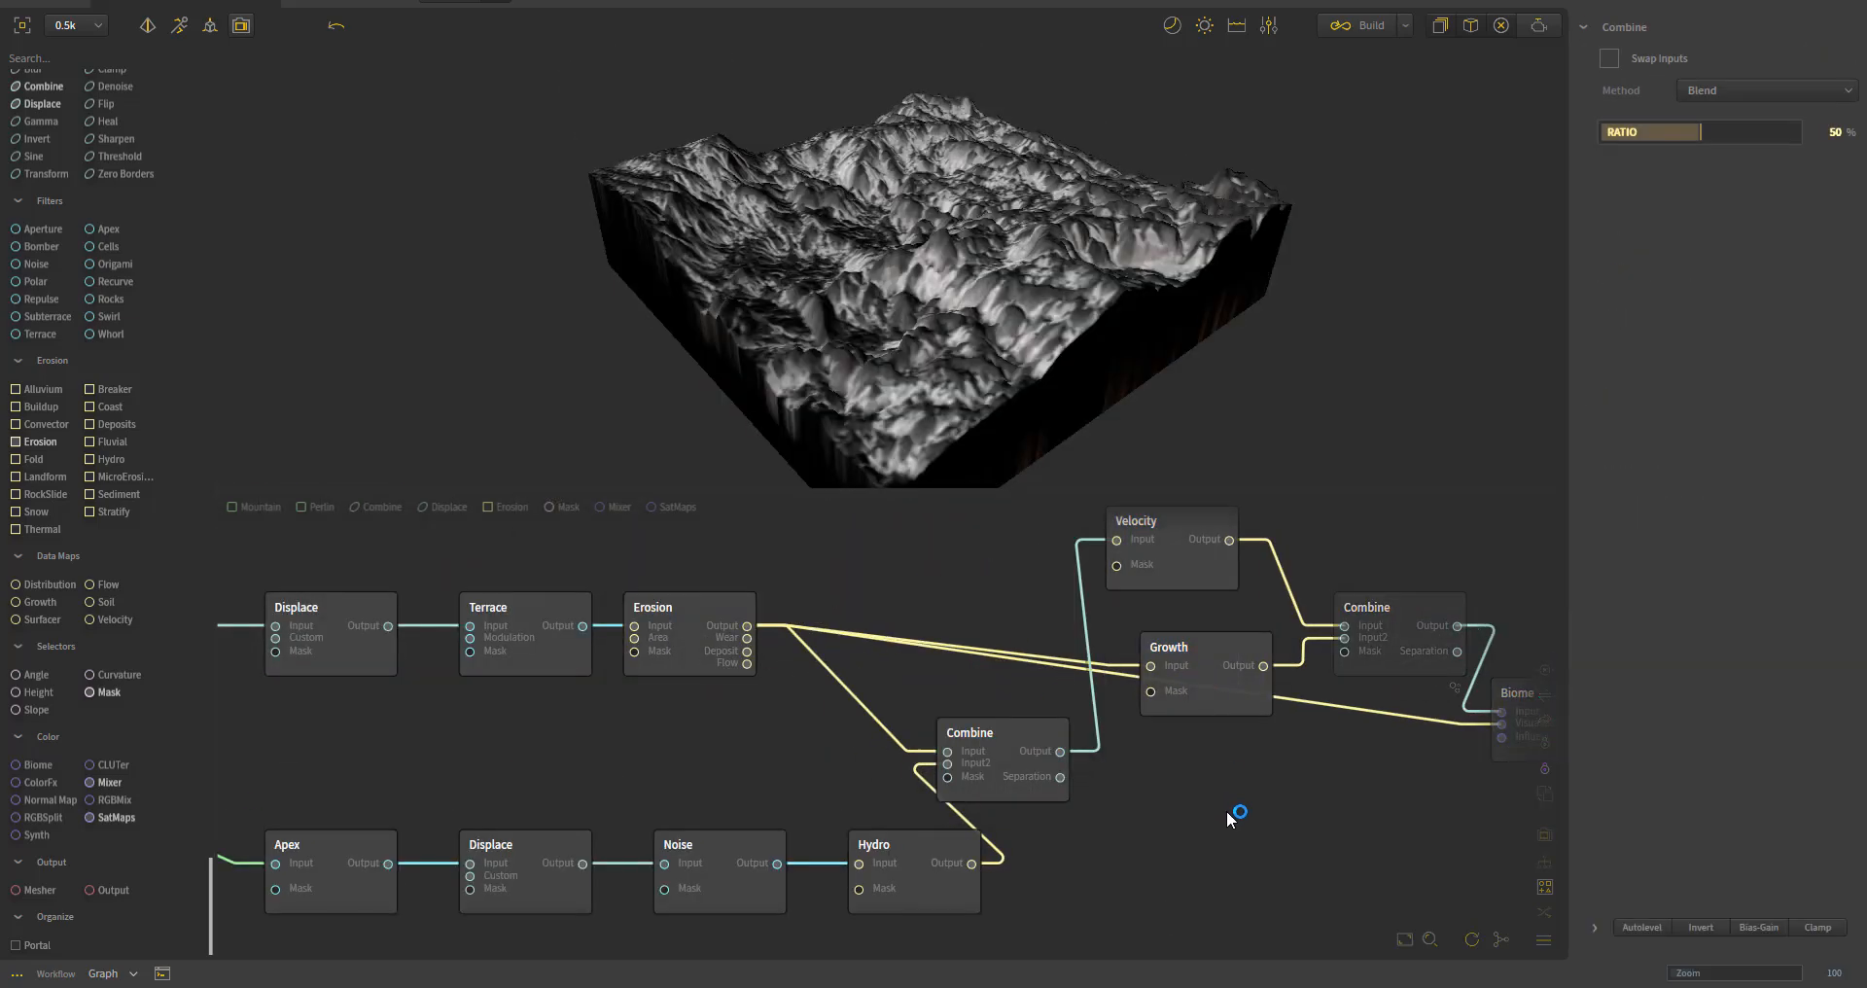
left_click_drag(1206, 648, 1265, 761)
left_click_drag(1060, 750, 1210, 779)
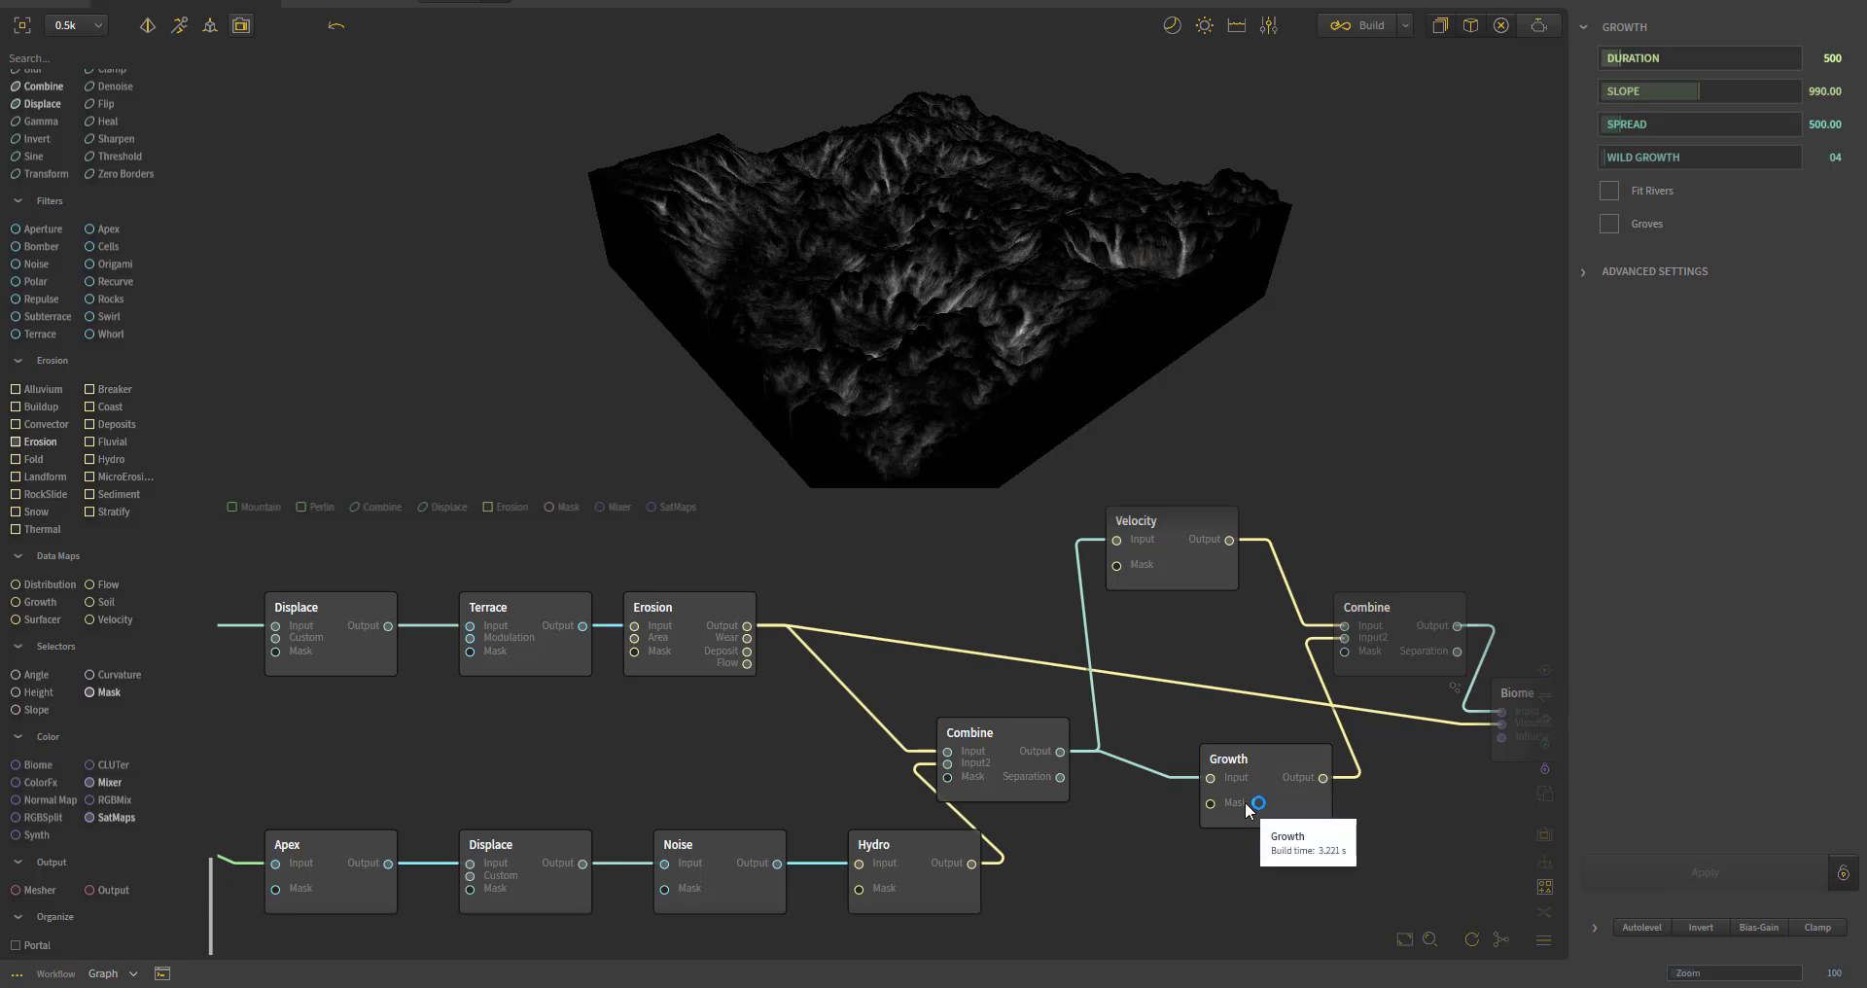
- Straighten the final Combine node's position, clear the Biome node's extra links, and delete the Biome node
scroll(1075, 775, "down", 5)
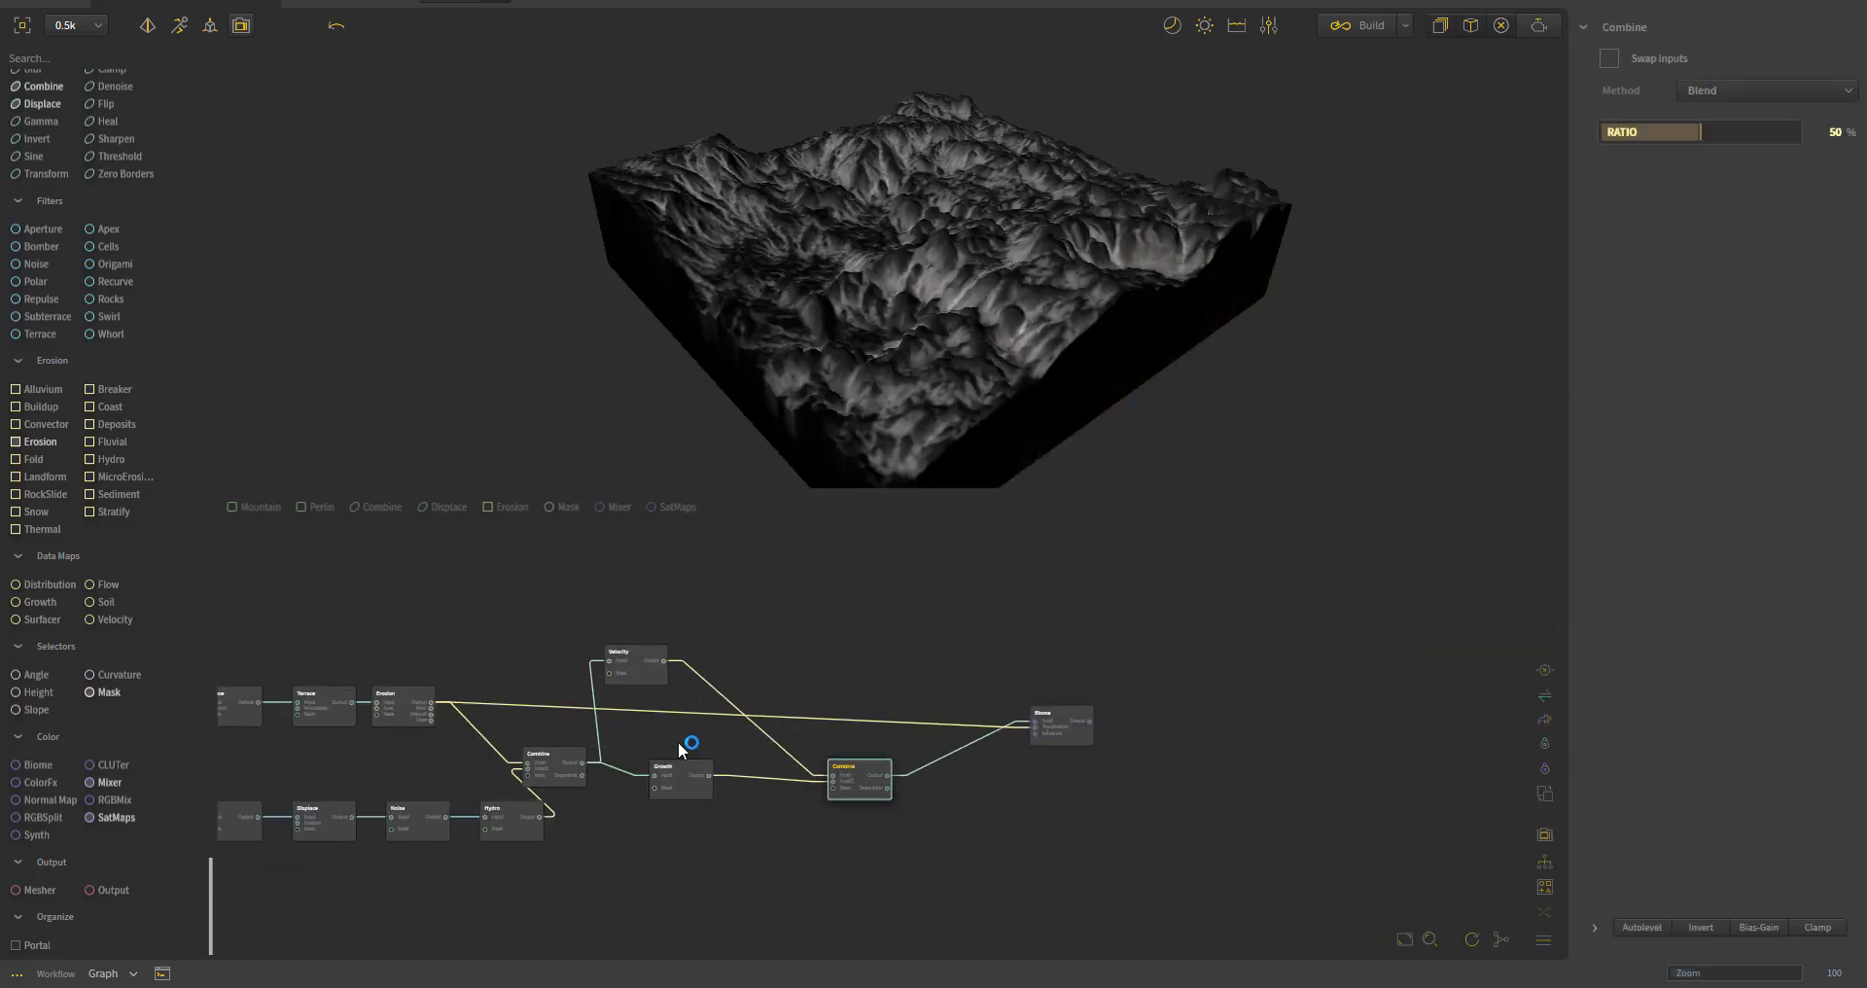
scroll(684, 744, "up", 5)
left_click(1205, 810)
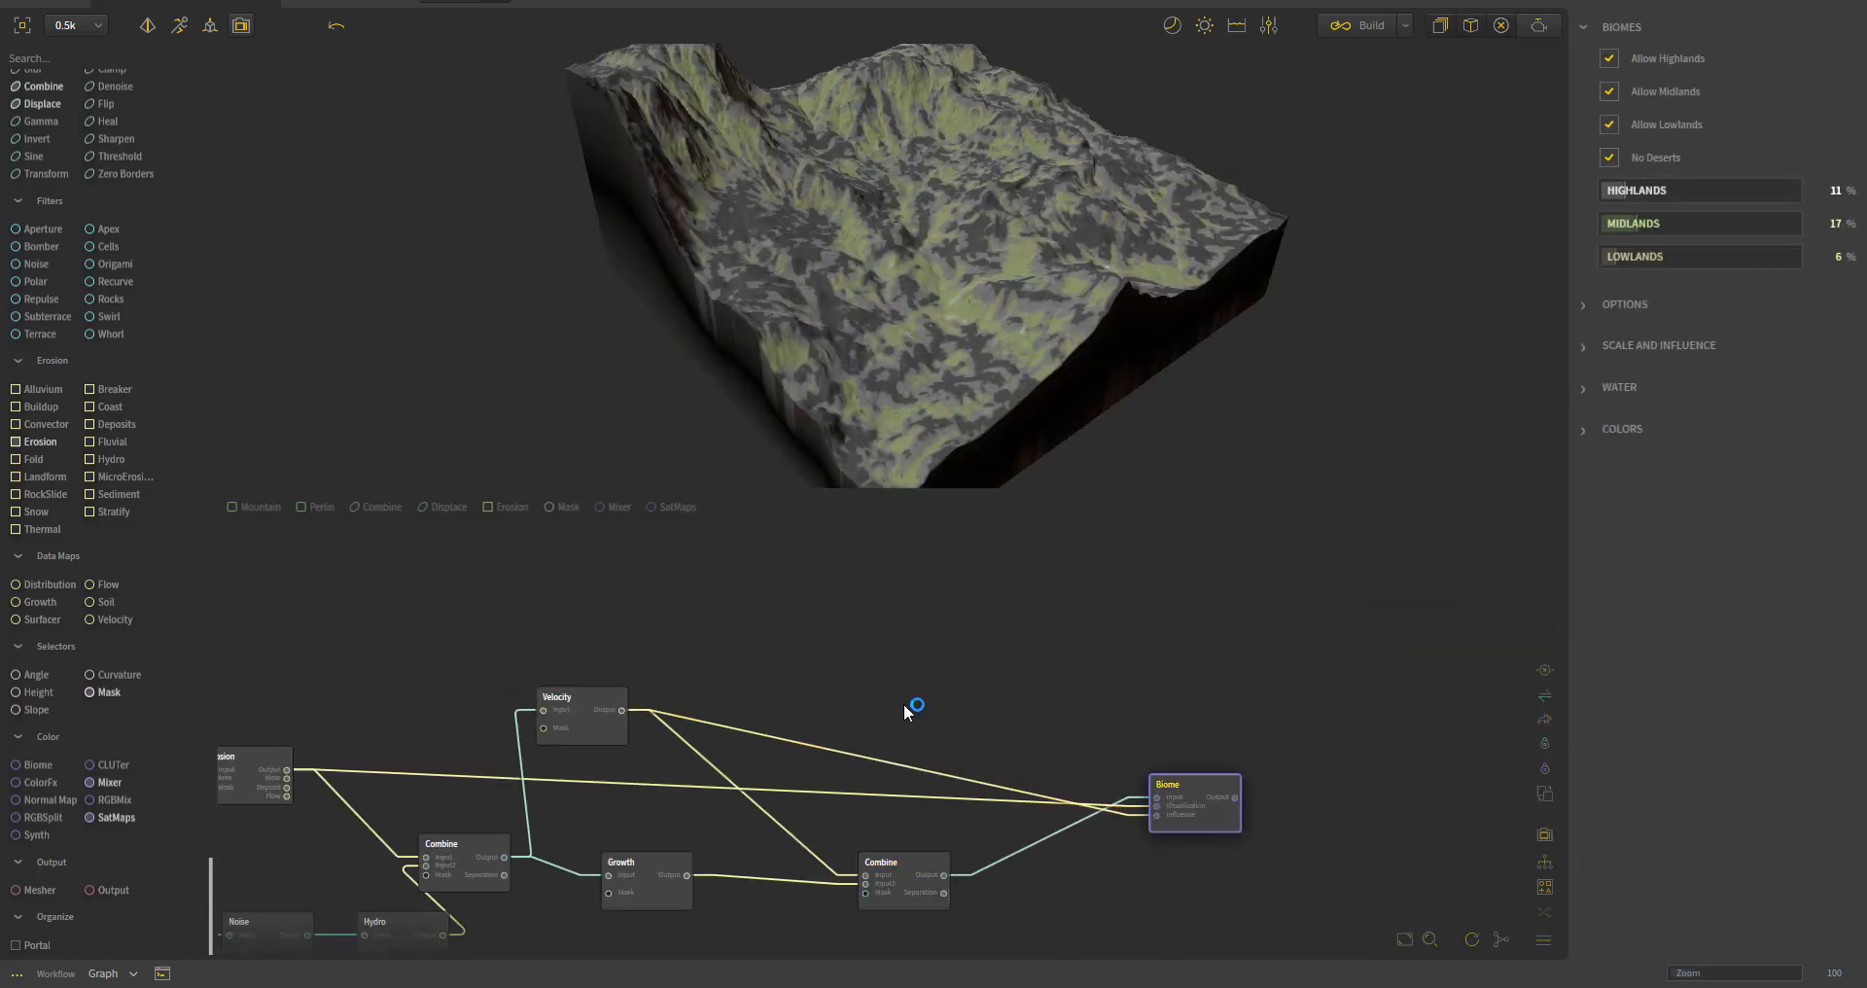
left_click(966, 766)
left_click(967, 802)
left_click_drag(889, 886, 890, 827)
left_click_drag(1156, 814, 504, 858)
left_click(1078, 819)
key("Delete")
left_click(1196, 816)
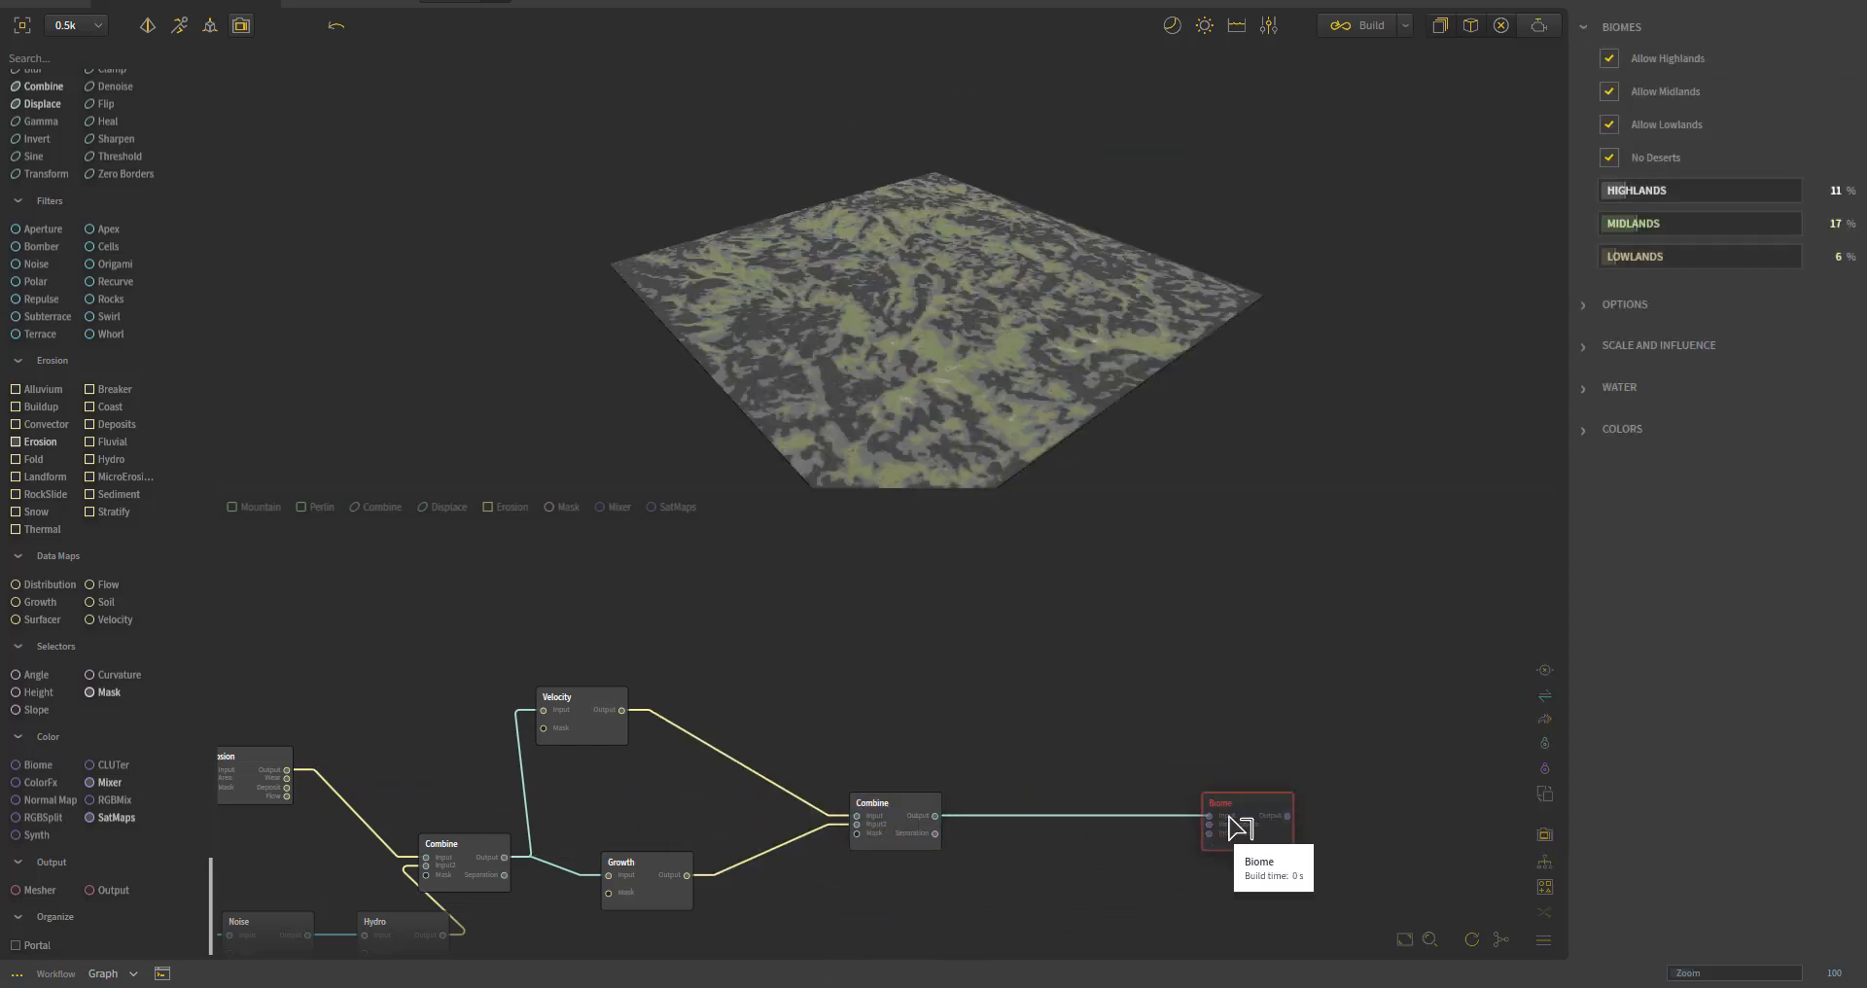
key("Delete")
- Add a SatMaps node fed by the final Combine, with the Erosion–Hydro Combine as its visualization
left_click_drag(112, 817, 936, 815)
left_click_drag(1215, 815, 936, 816)
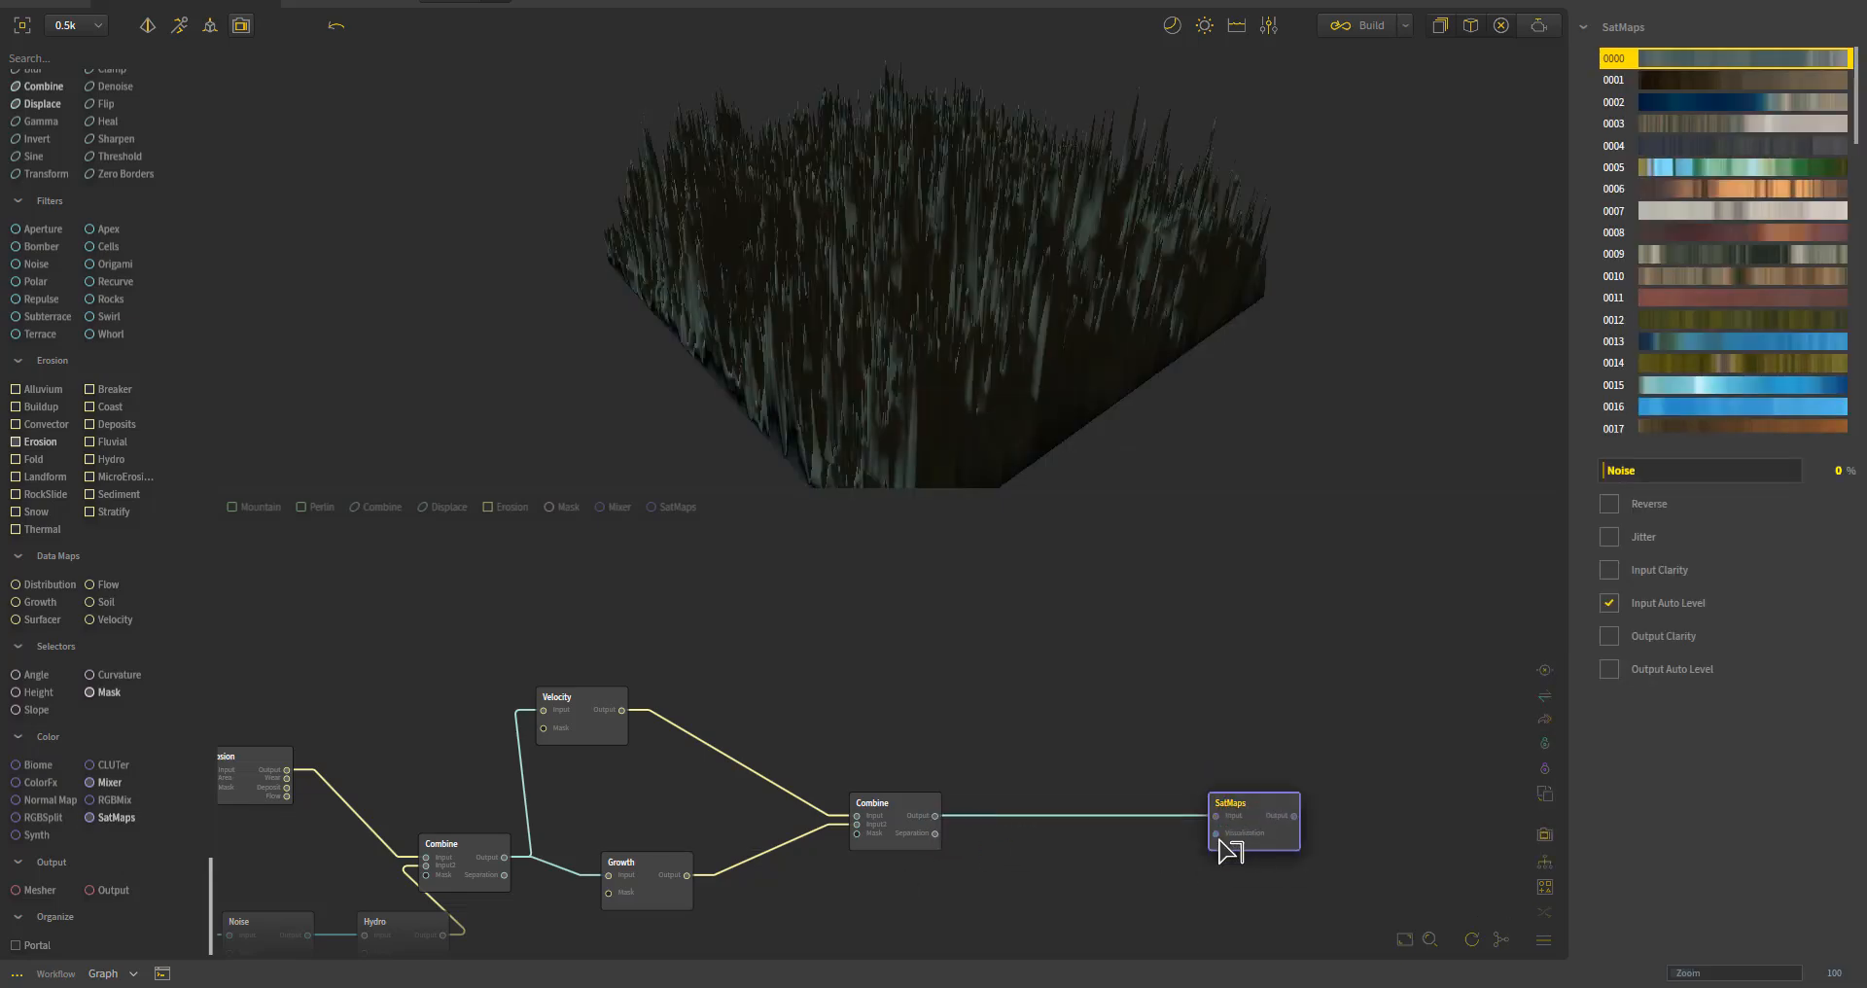
left_click_drag(1216, 833, 505, 857)
- Try color gradients 0005 and 0024 on the SatMaps node and examine them on the terrain
left_click(1254, 822)
left_click_drag(1230, 355, 1147, 282)
left_click(1742, 168)
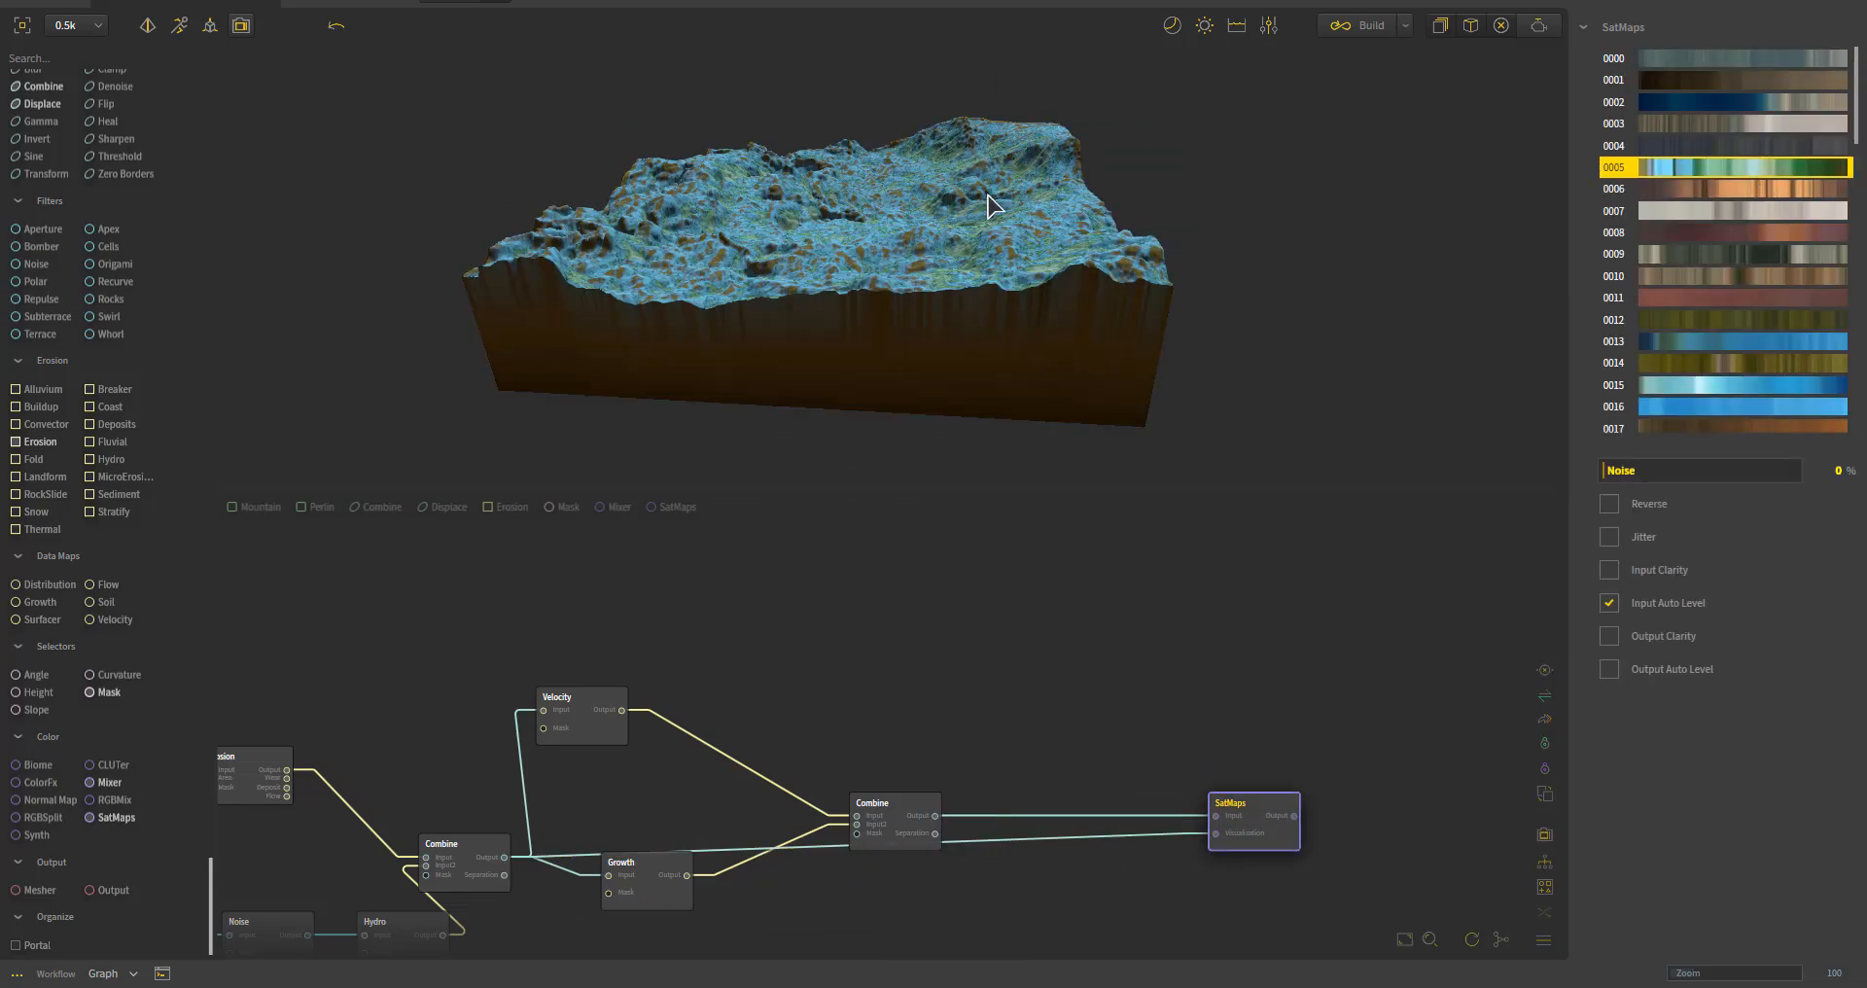
left_click_drag(1366, 325, 1012, 255)
scroll(1012, 255, "up", 5)
scroll(1012, 255, "down", 4)
scroll(1742, 243, "down", 8)
left_click(1743, 207)
scroll(954, 238, "up", 4)
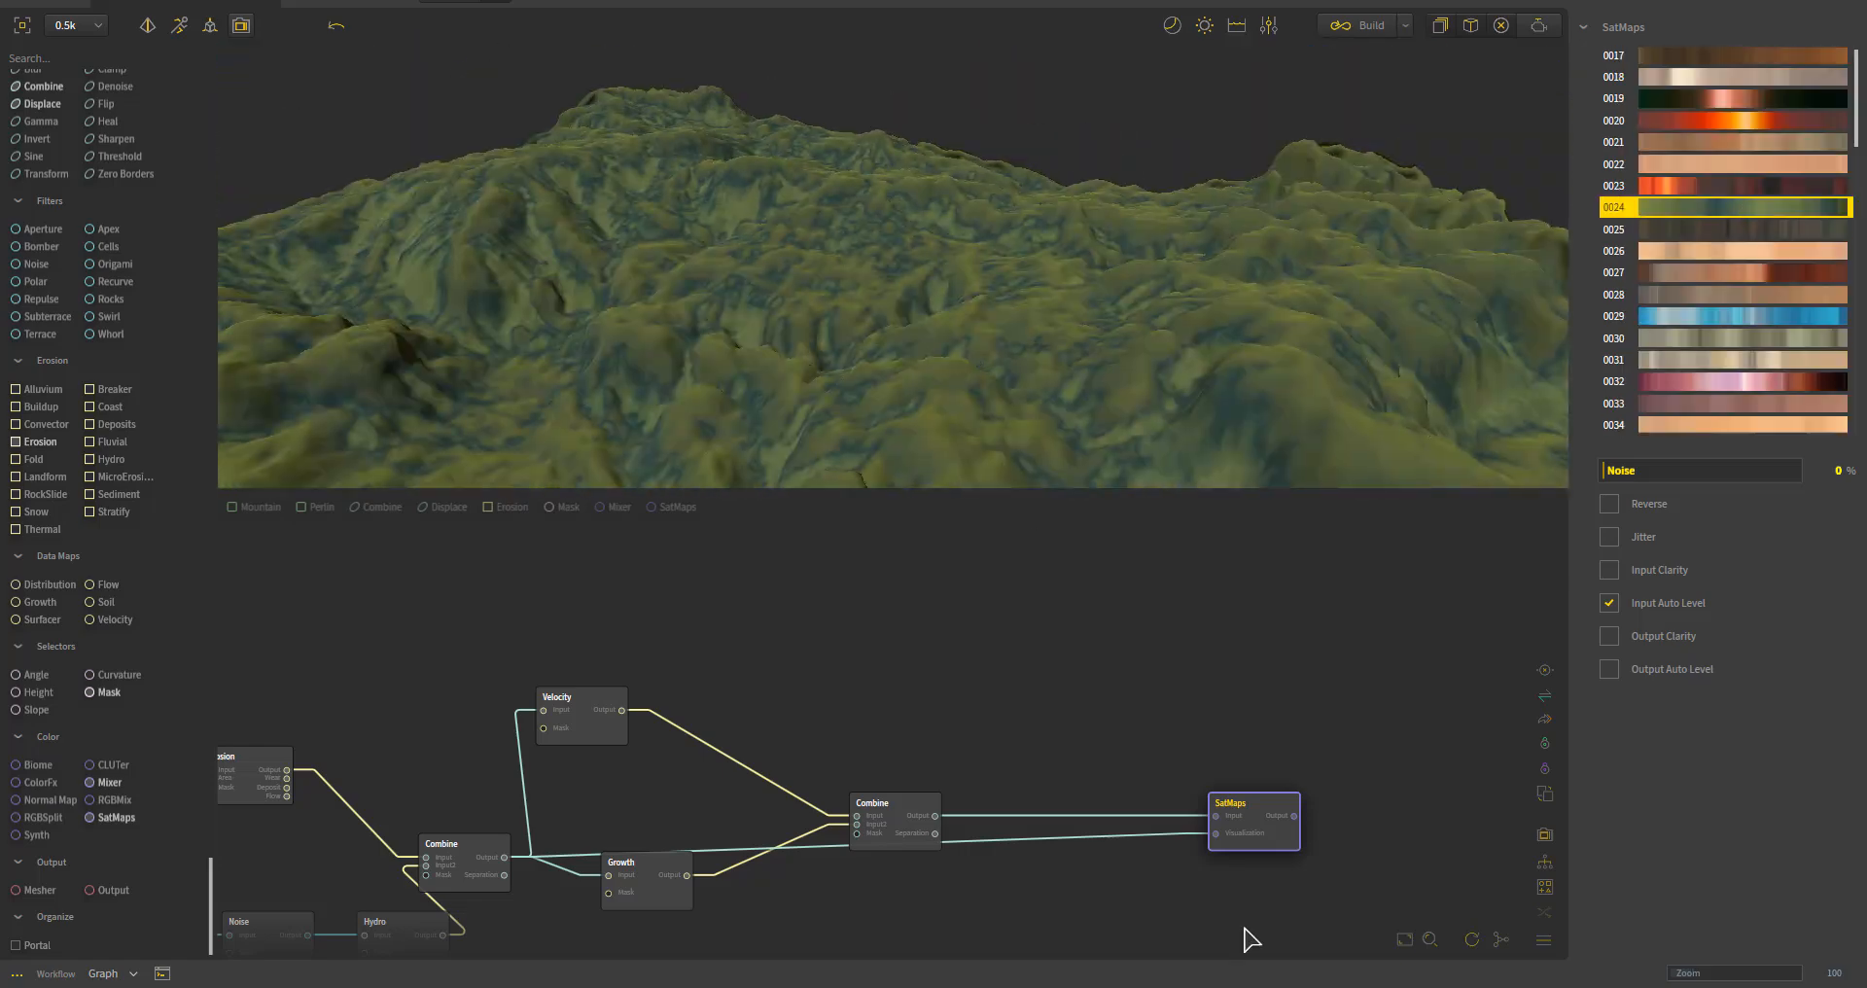
left_click_drag(1025, 935, 1073, 871)
- Apply color gradient 0047 to the SatMaps node
scroll(1747, 245, "down", 10)
left_click(1747, 245)
left_click_drag(1167, 282, 1033, 260)
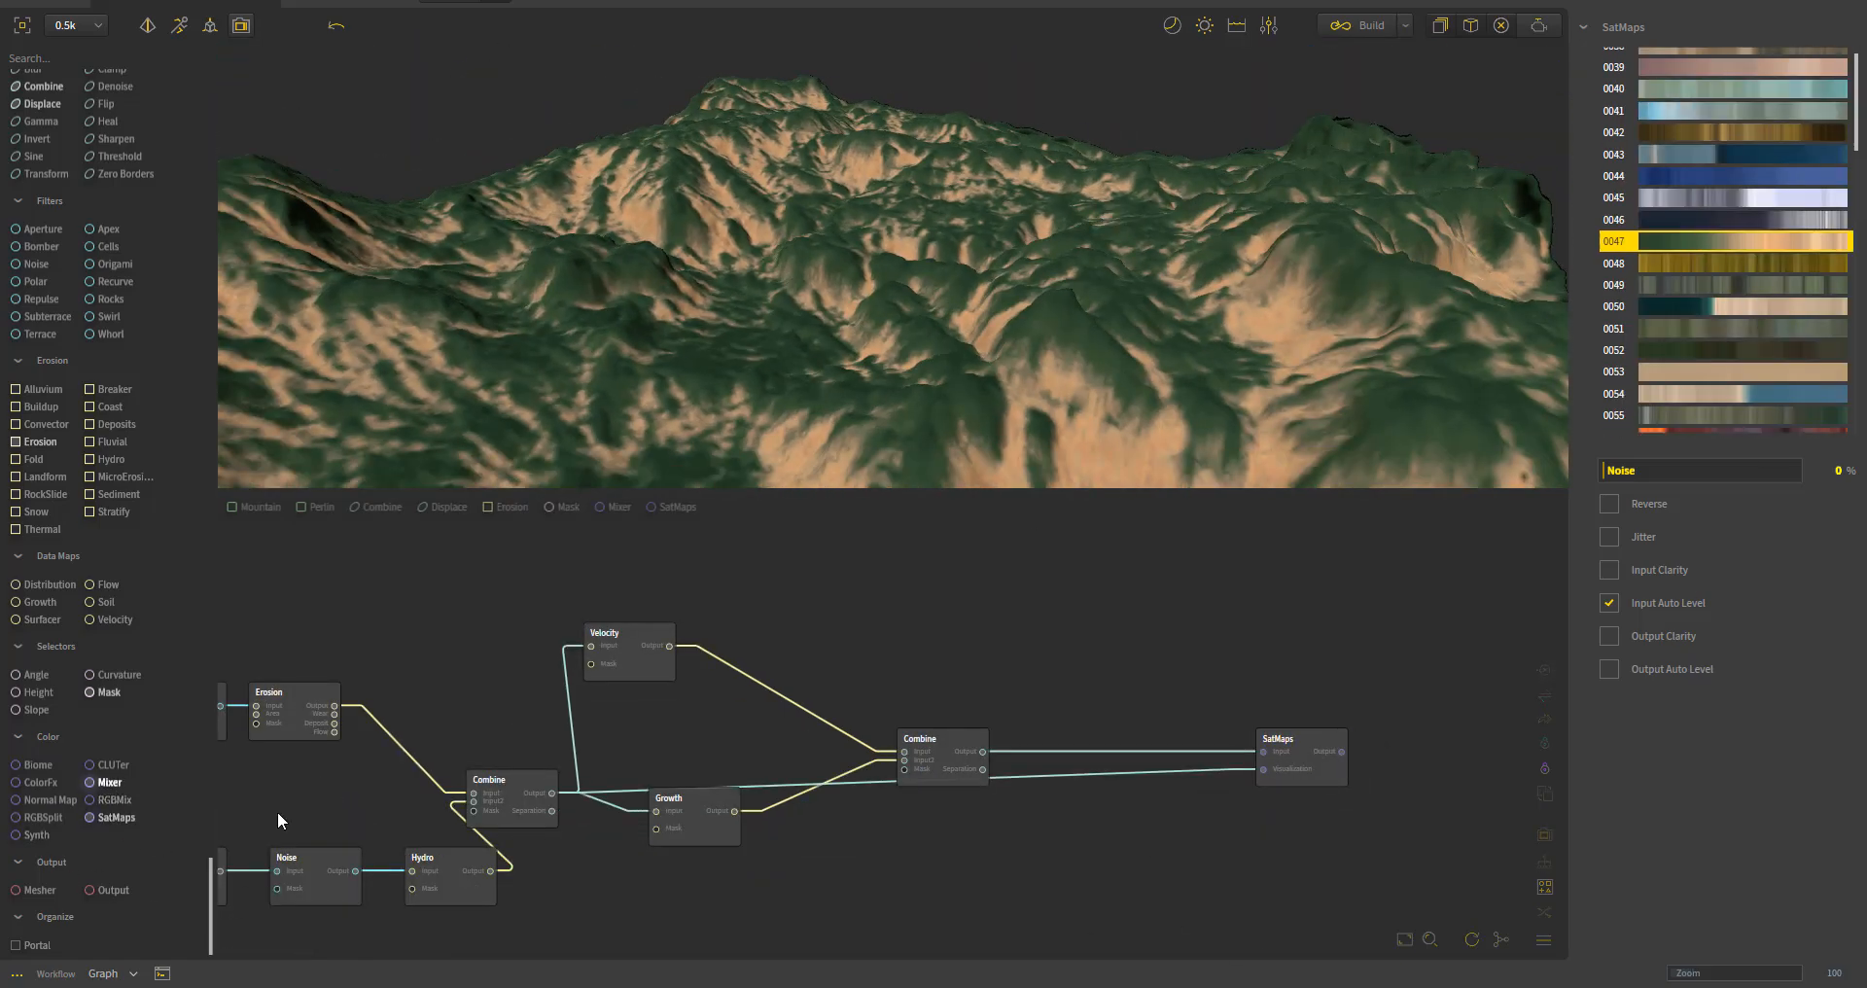
- Add a Mixer node and a new Biome node to the graph near SatMaps
left_click(109, 782)
left_click(33, 766)
left_click_drag(1453, 669, 553, 793)
left_click_drag(1301, 655, 1427, 609)
- Try wiring the Biome node to the Combine outputs
left_click_drag(1394, 636, 552, 794)
left_click_drag(1427, 661, 552, 793)
key("Delete")
left_click(1317, 645)
key("Delete")
left_click_drag(1395, 635, 767, 721)
left_click(1403, 632)
- Connect the Erosion–Hydro Combine to the Biome's Visualization and the final Combine to the Biome's Input
scroll(1433, 625, "up", 2)
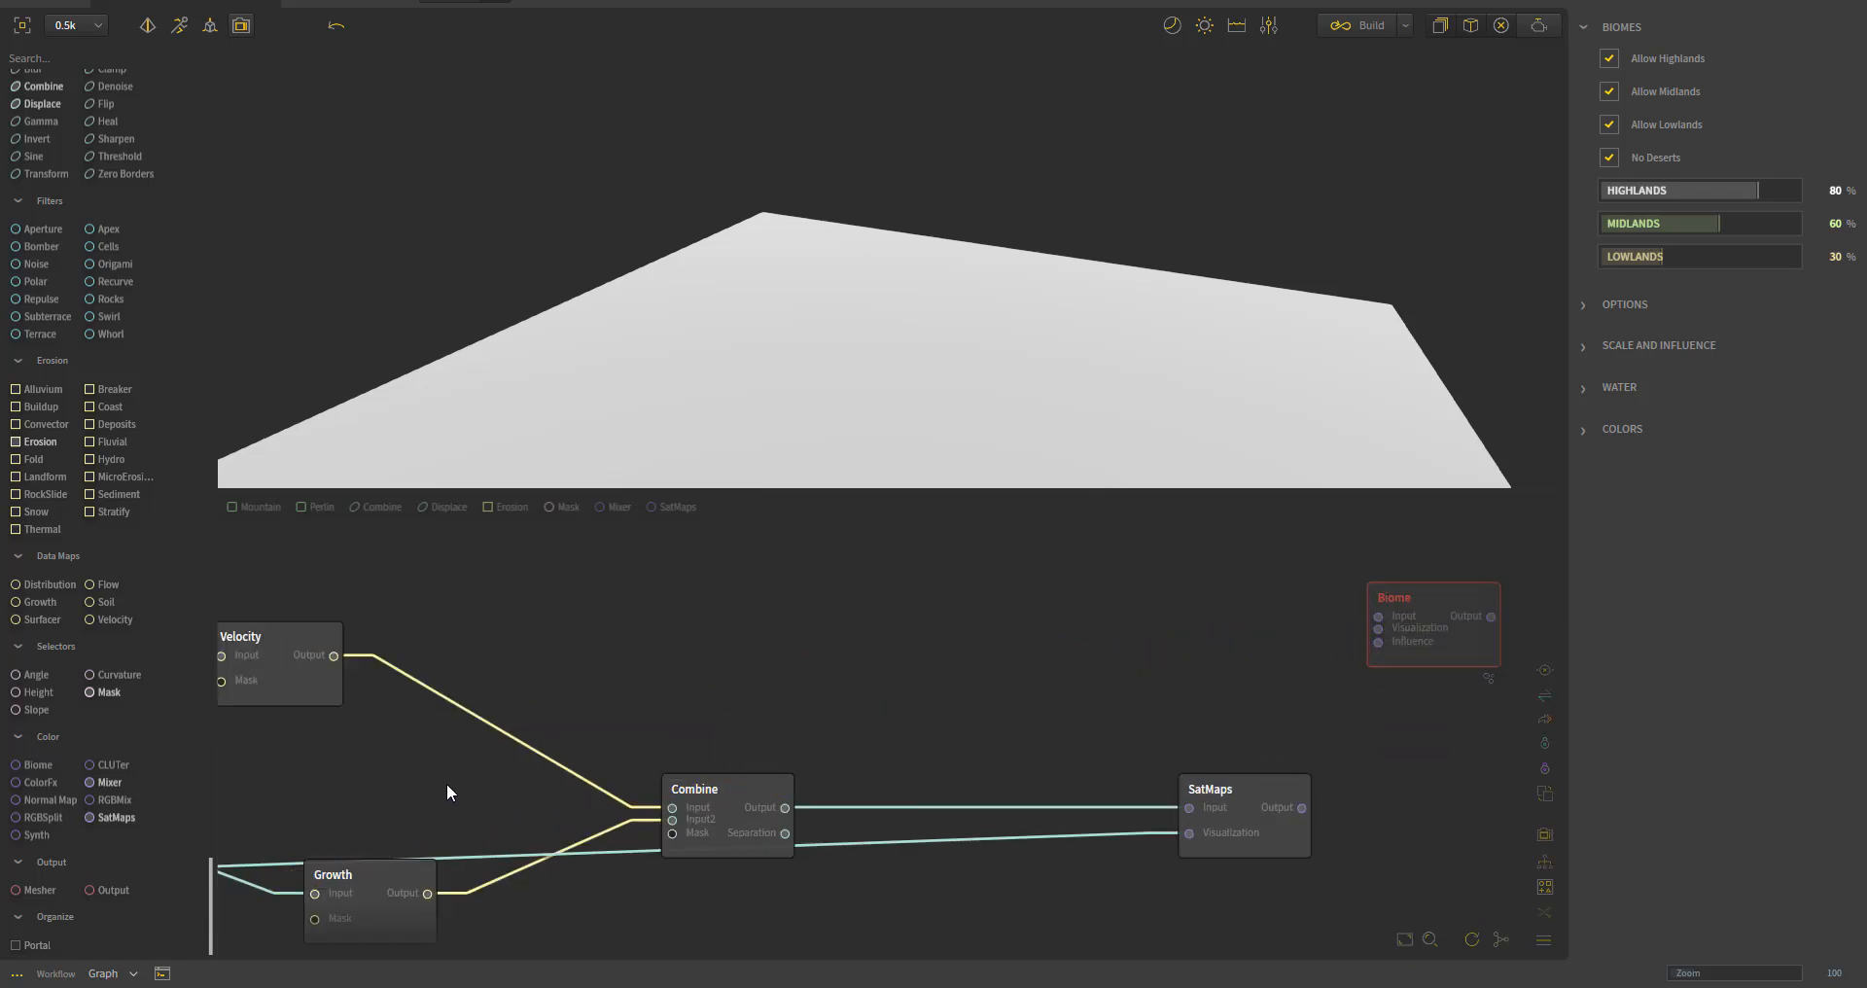
scroll(446, 784, "down", 1)
middle_click_drag(446, 783, 563, 686)
left_click_drag(1339, 557, 328, 755)
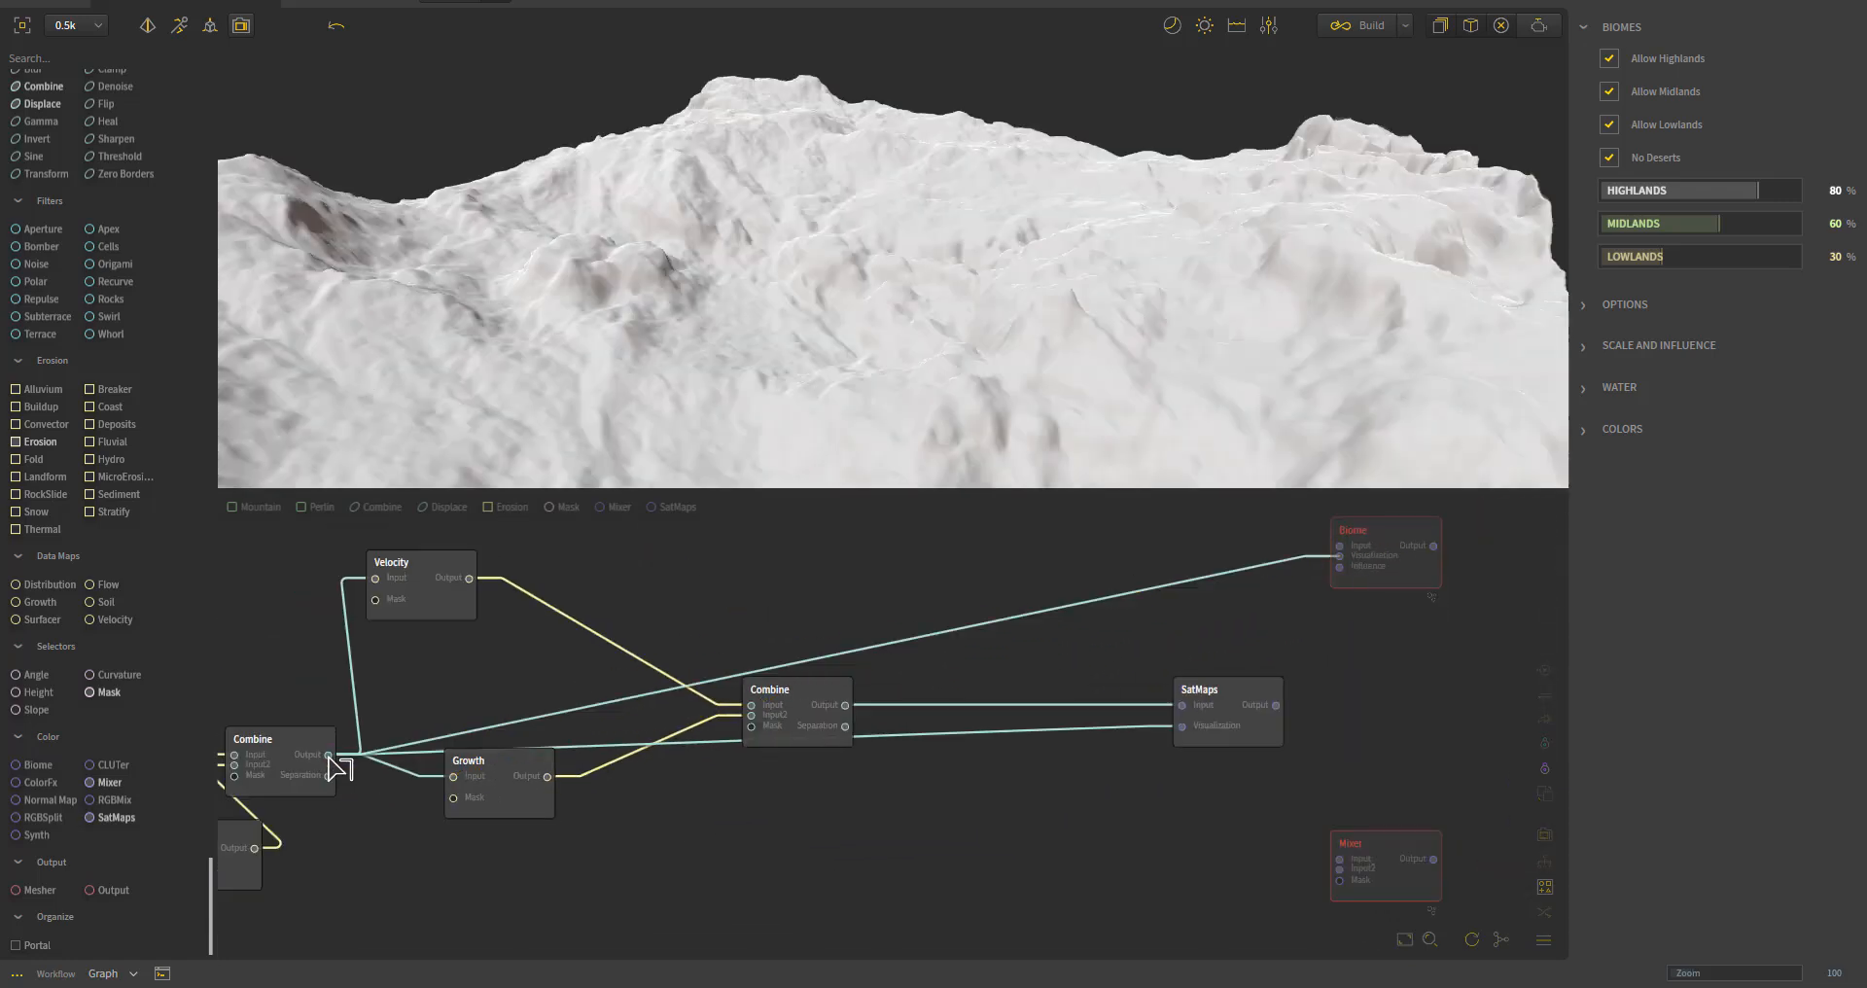
left_click_drag(1339, 546, 845, 705)
left_click(1381, 550)
- Place the Biome node directly above SatMaps and the Mixer node just beyond the two of them
scroll(1099, 819, "down", 2)
middle_click_drag(1099, 819, 733, 833)
left_click_drag(900, 685, 808, 707)
left_click_drag(899, 877, 935, 745)
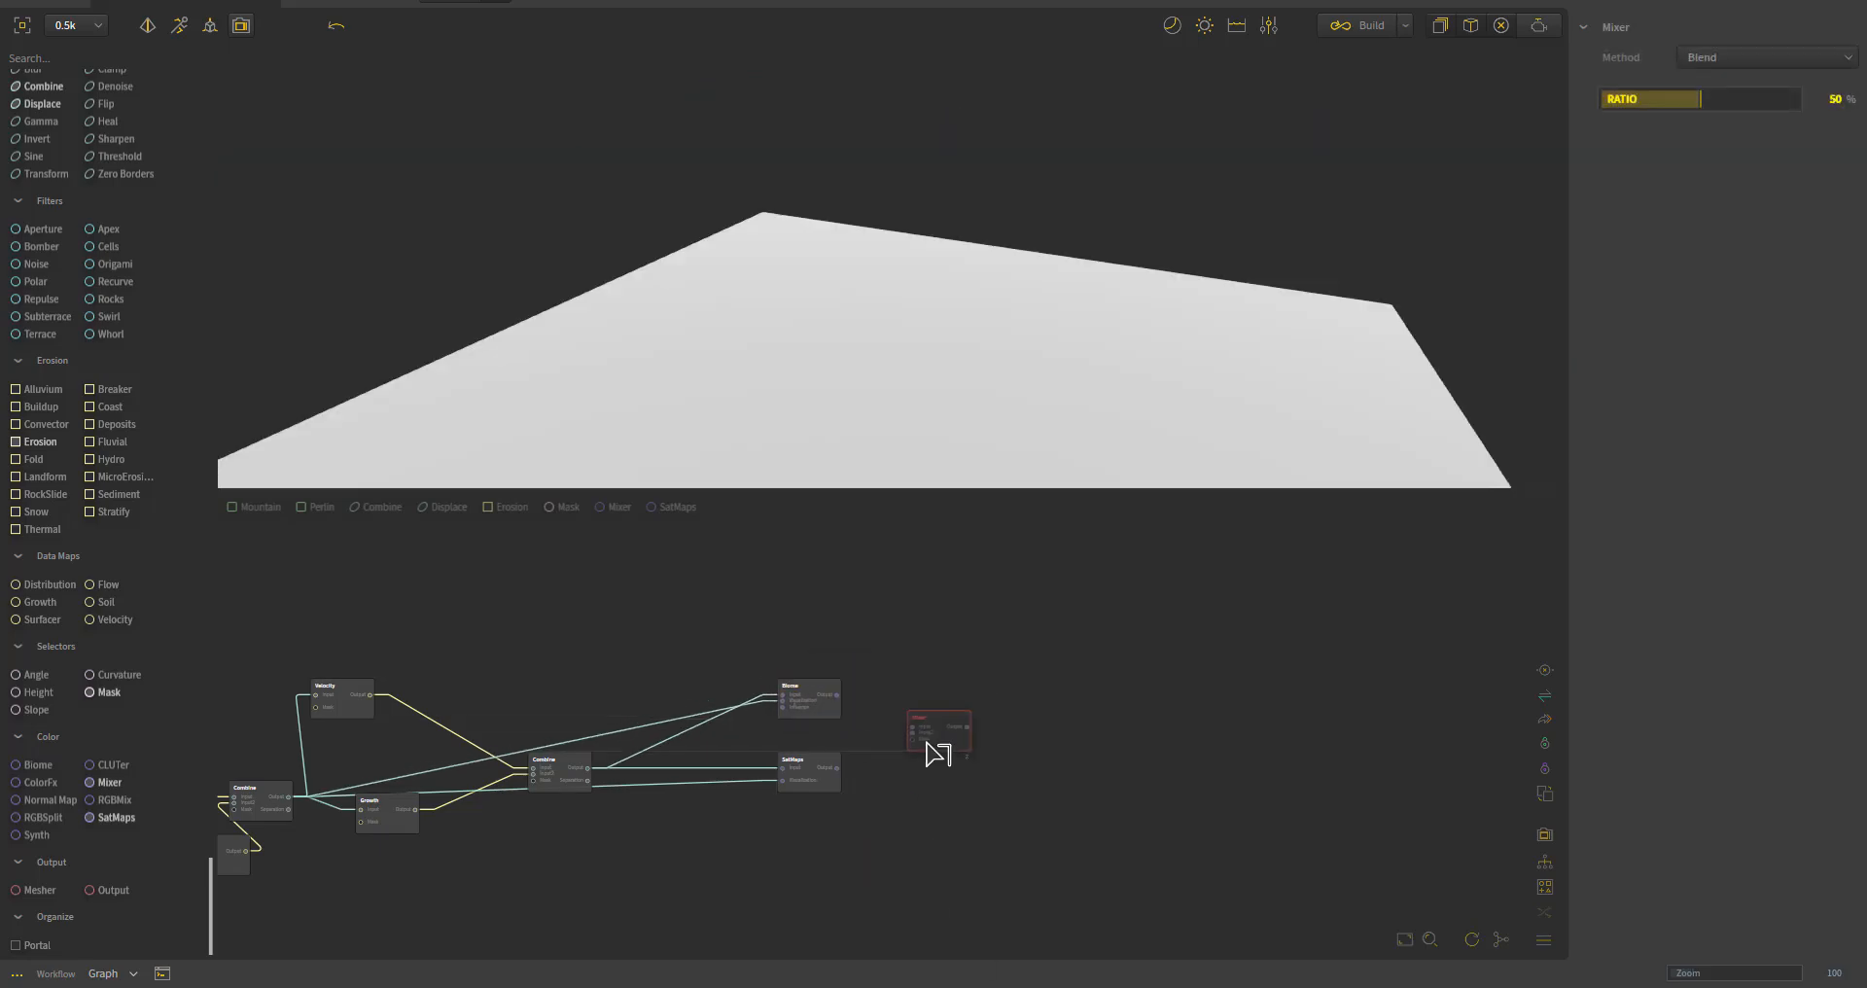
- Set the Biome's Lowlands to 5%, Midlands to 37% and Highlands to about 24%
scroll(807, 744, "up", 2)
left_click(812, 688)
left_click_drag(1664, 259, 1613, 257)
left_click_drag(1718, 225, 1678, 226)
left_click_drag(1758, 191, 1651, 193)
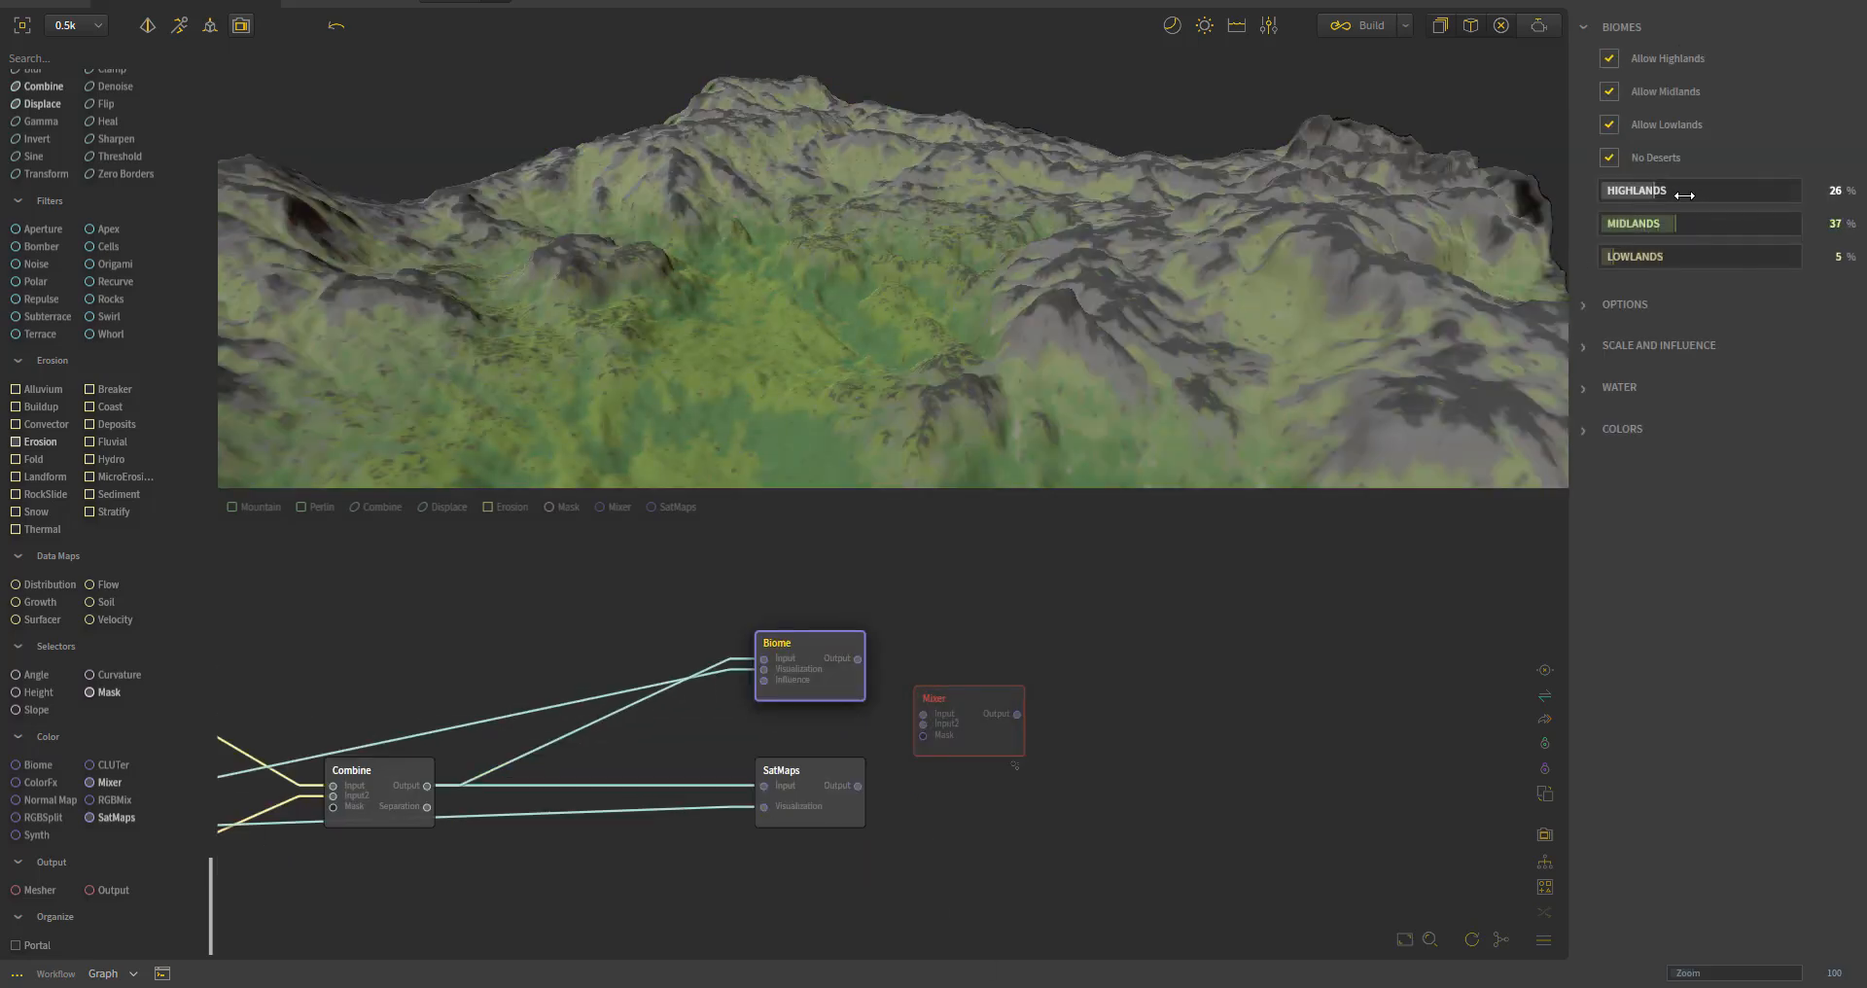
- Set the Biome's seed to 58018 and readjust Lowlands to 19% and Highlands to 25%
scroll(1368, 371, "down", 2)
left_click(1618, 388)
left_click_drag(1084, 348, 1264, 272)
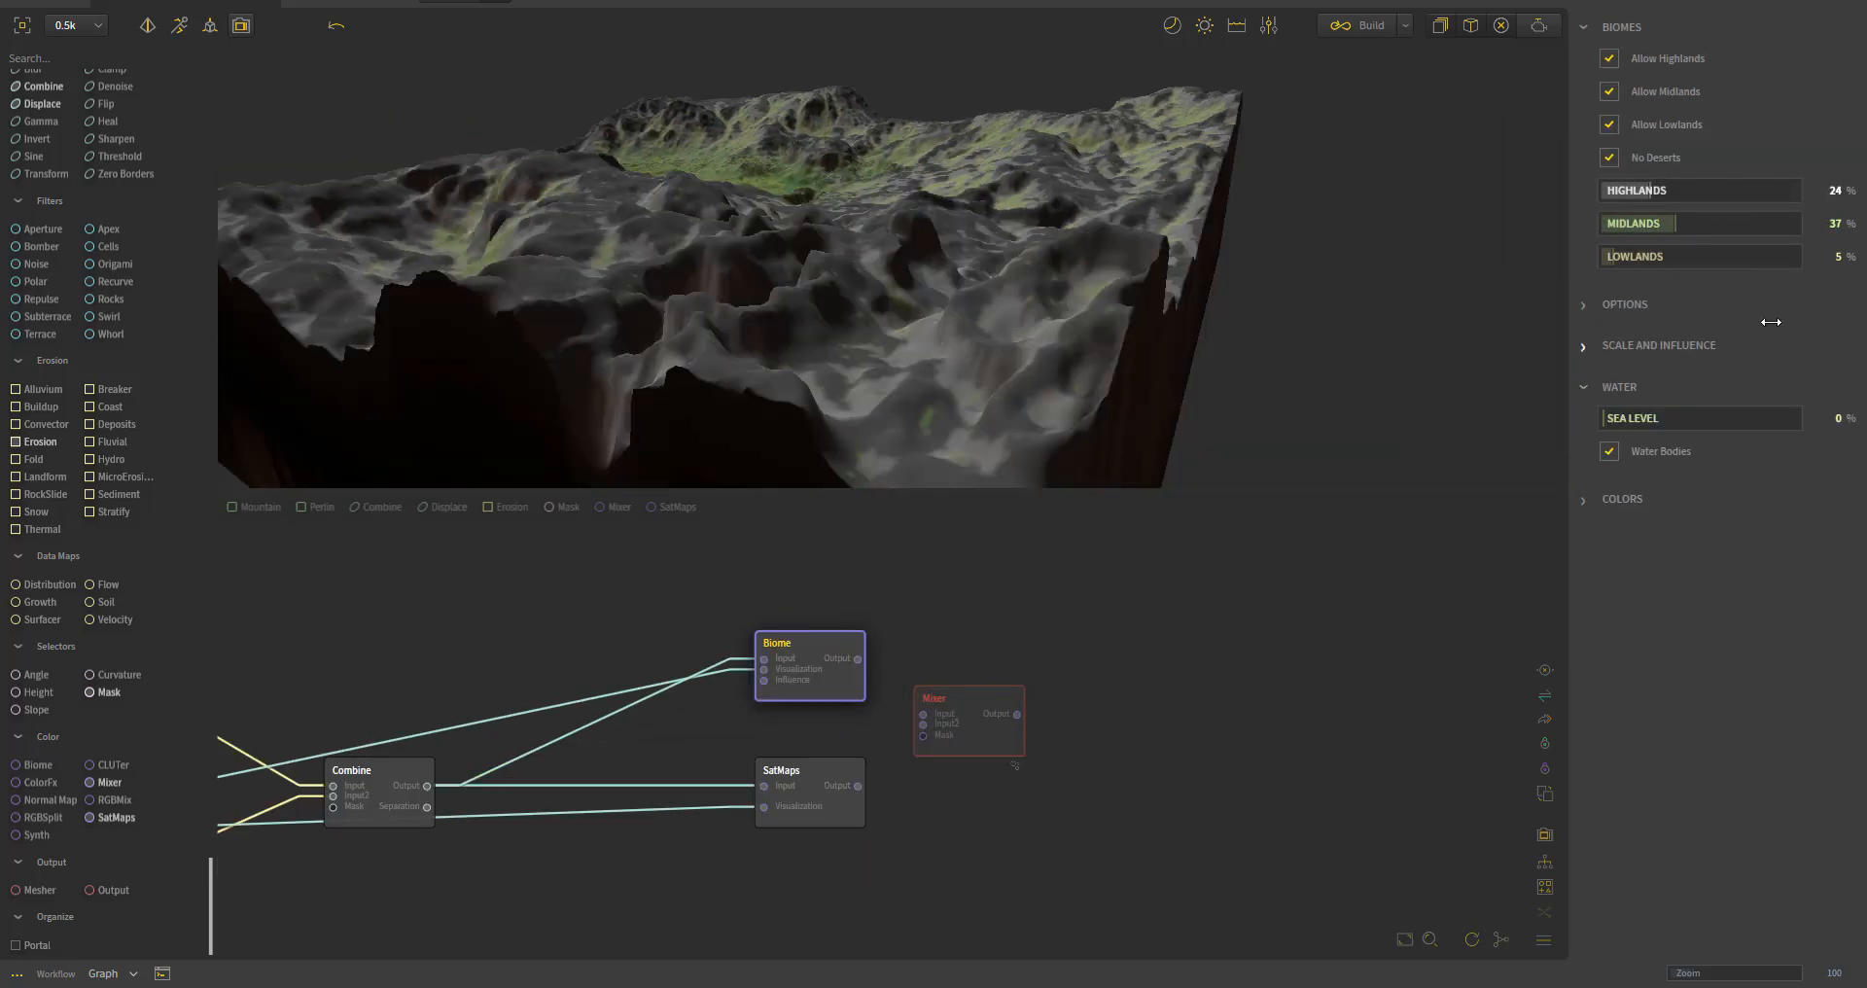
left_click(1624, 304)
left_click_drag(1635, 334, 1691, 337)
left_click_drag(1196, 389, 1267, 354)
left_click_drag(1611, 260, 1638, 258)
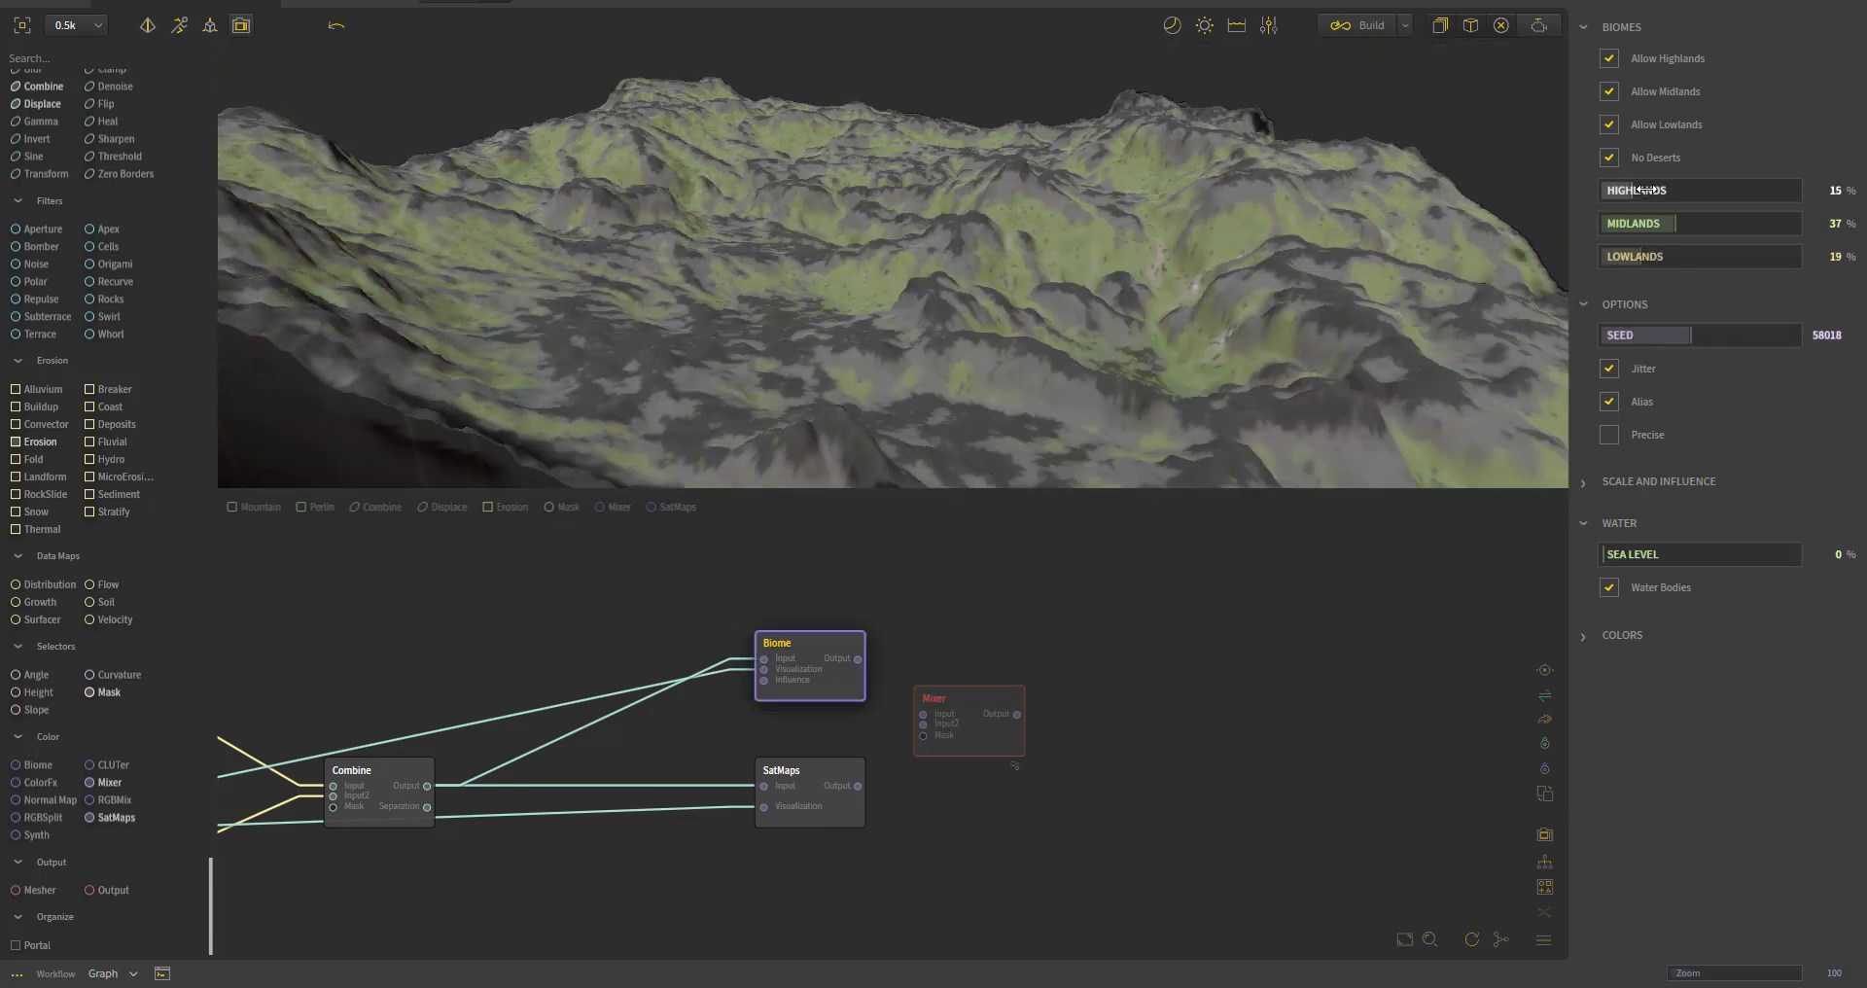
- Connect the Biome output to the Mixer's Input and the SatMaps output to its Input2
left_click_drag(859, 786, 923, 723)
left_click_drag(857, 659, 922, 714)
left_click(973, 729)
scroll(1117, 767, "up", 2)
left_click_drag(530, 885, 971, 867)
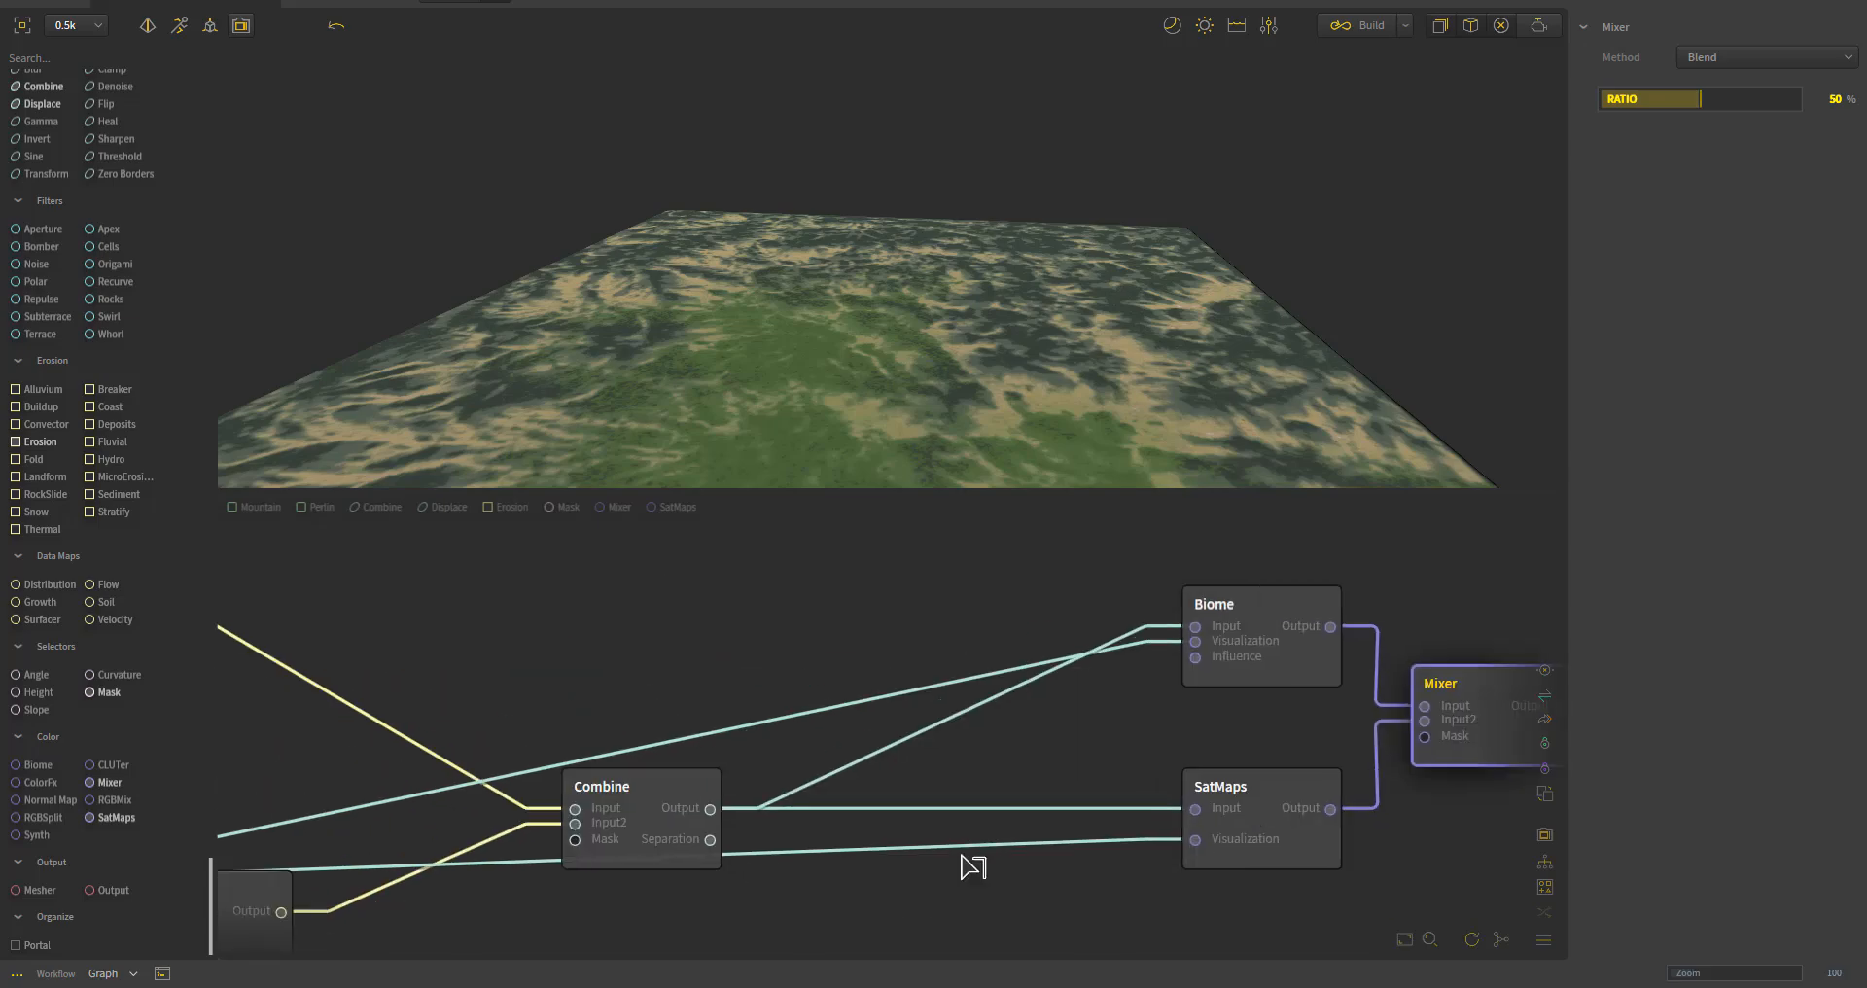
left_click_drag(1555, 777, 1137, 762)
- Try the Add, Subtract and Divide methods on the Mixer and return it to Blend
left_click(1721, 57)
left_click(1716, 112)
left_click(1717, 57)
left_click(1714, 162)
left_click(1734, 59)
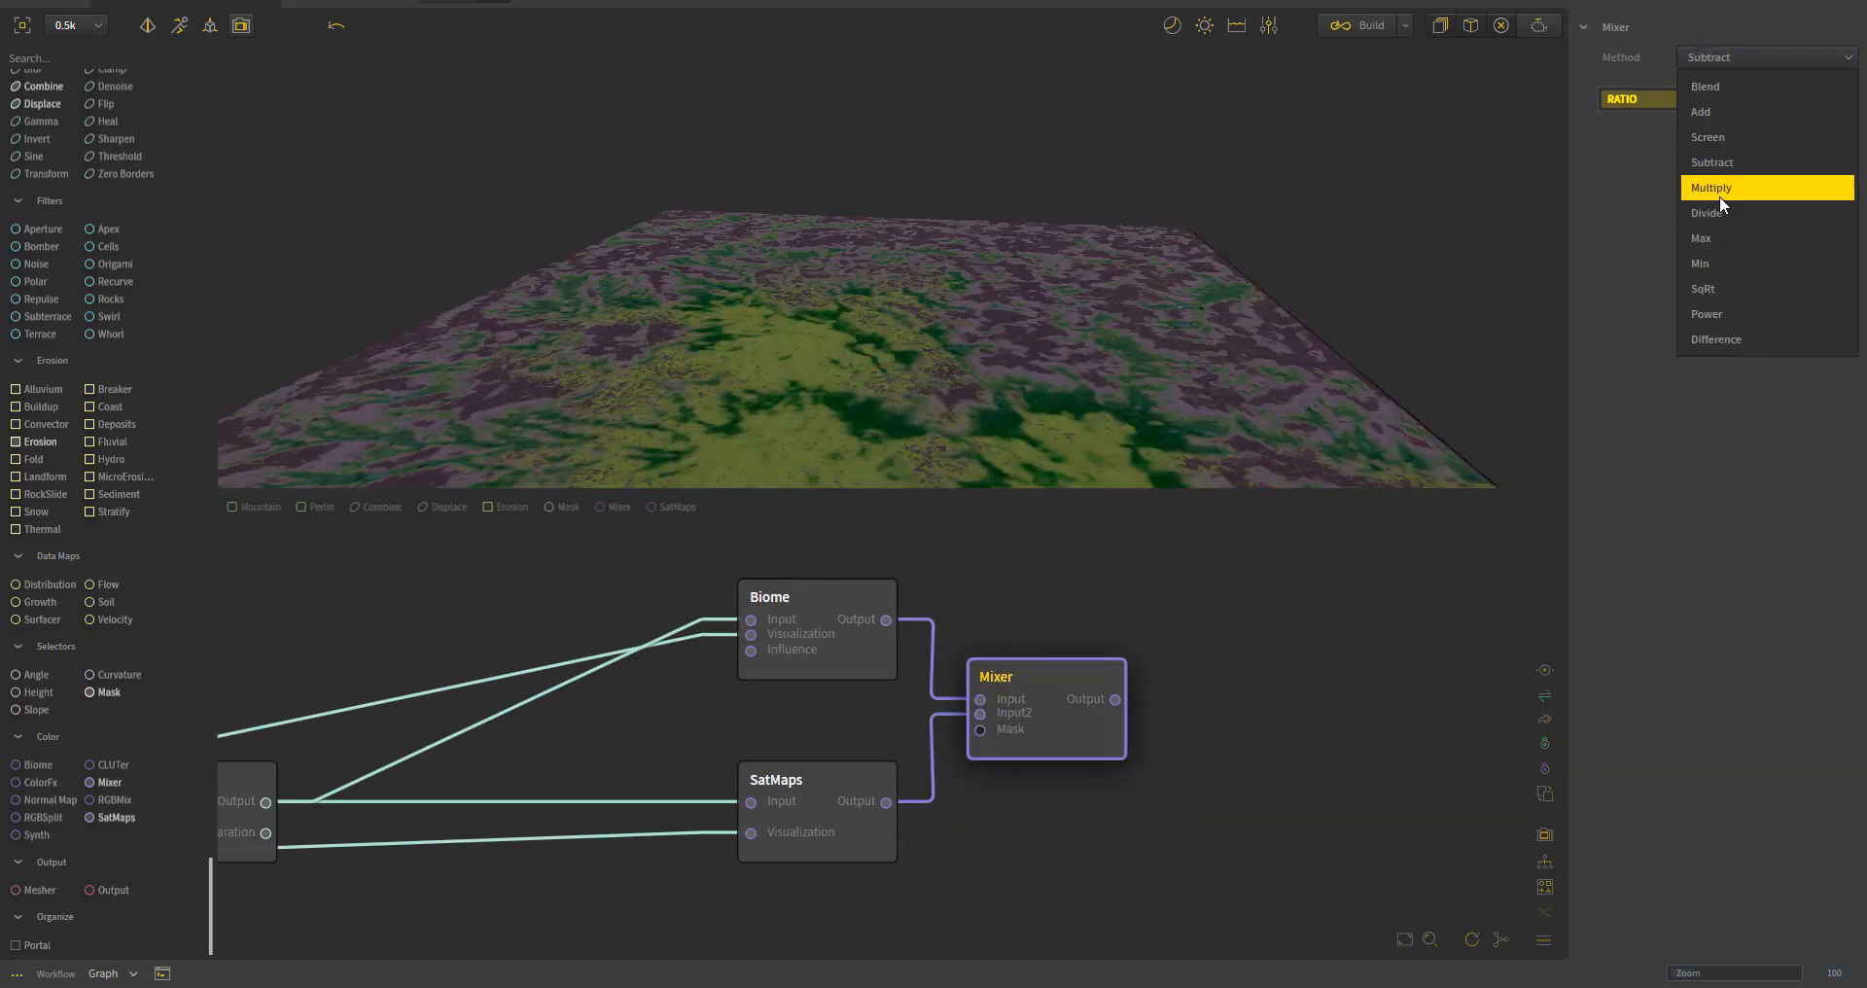
left_click(1719, 213)
left_click(1725, 58)
left_click(1721, 87)
- Compare the terrain previews of the Biome, Mixer and SatMaps nodes
left_click(1426, 666)
left_click(770, 597)
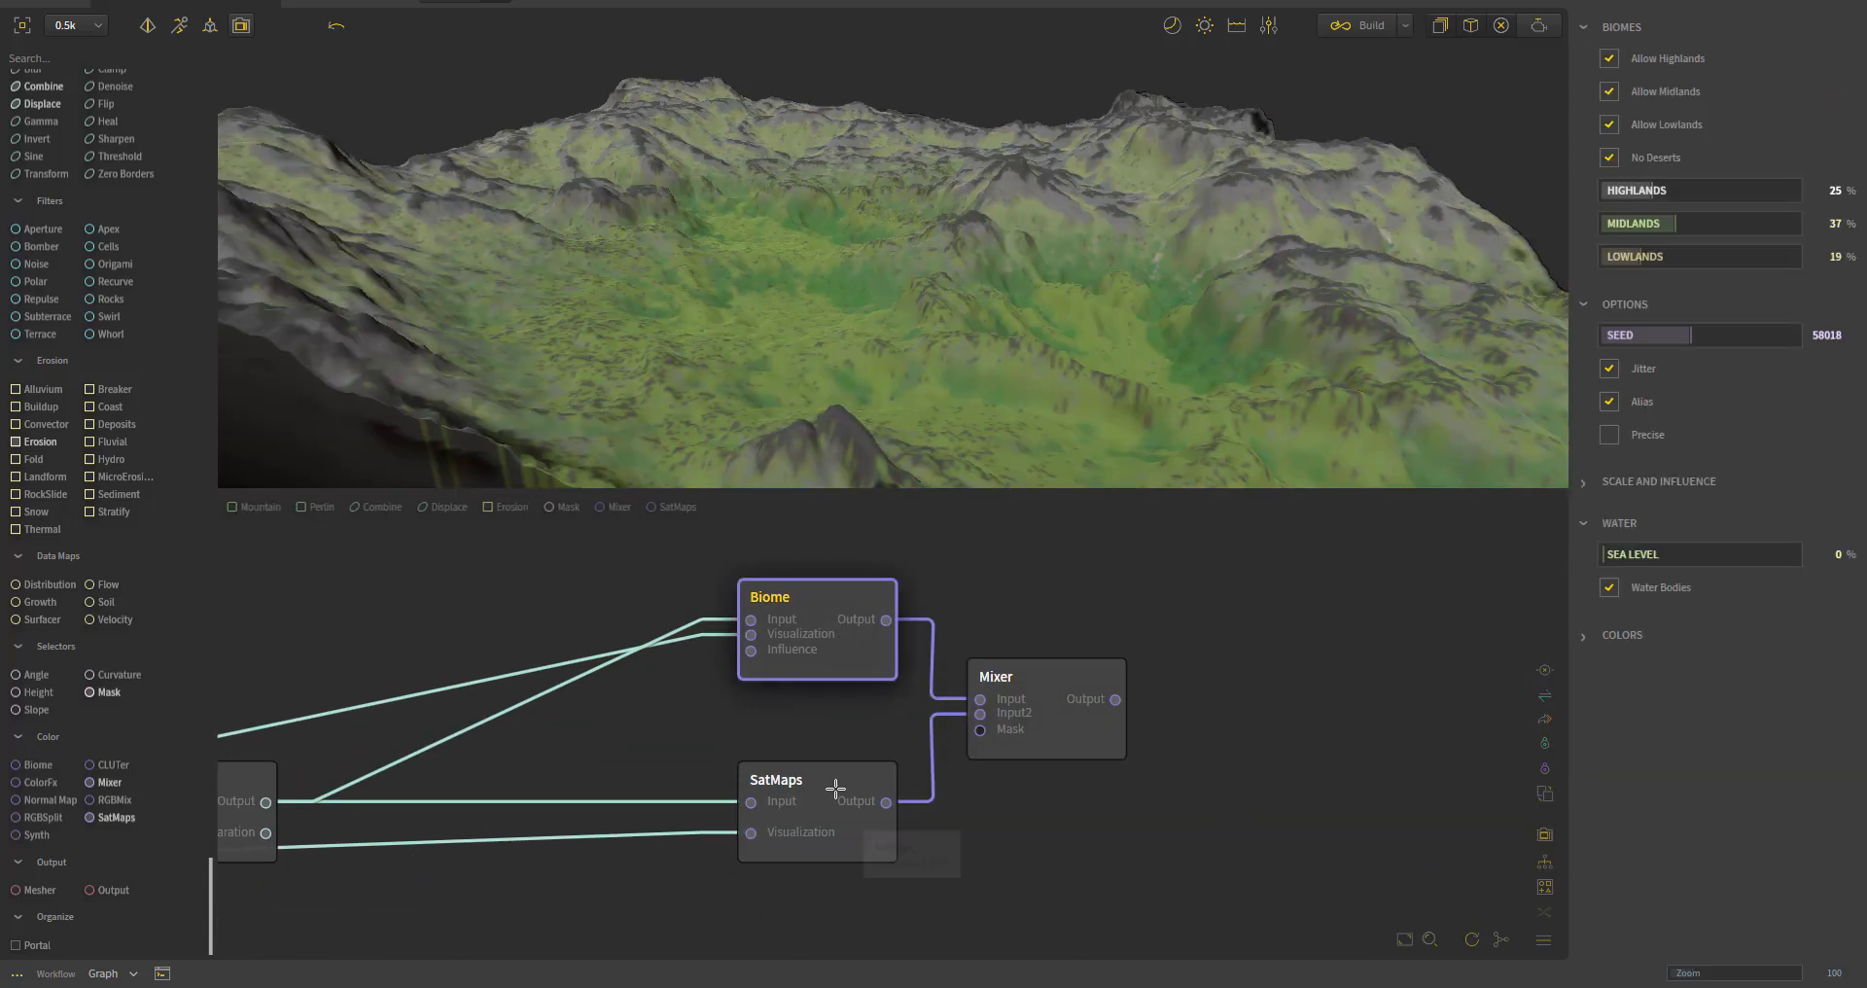
left_click(996, 677)
left_click(769, 597)
left_click(788, 781)
left_click(1369, 24)
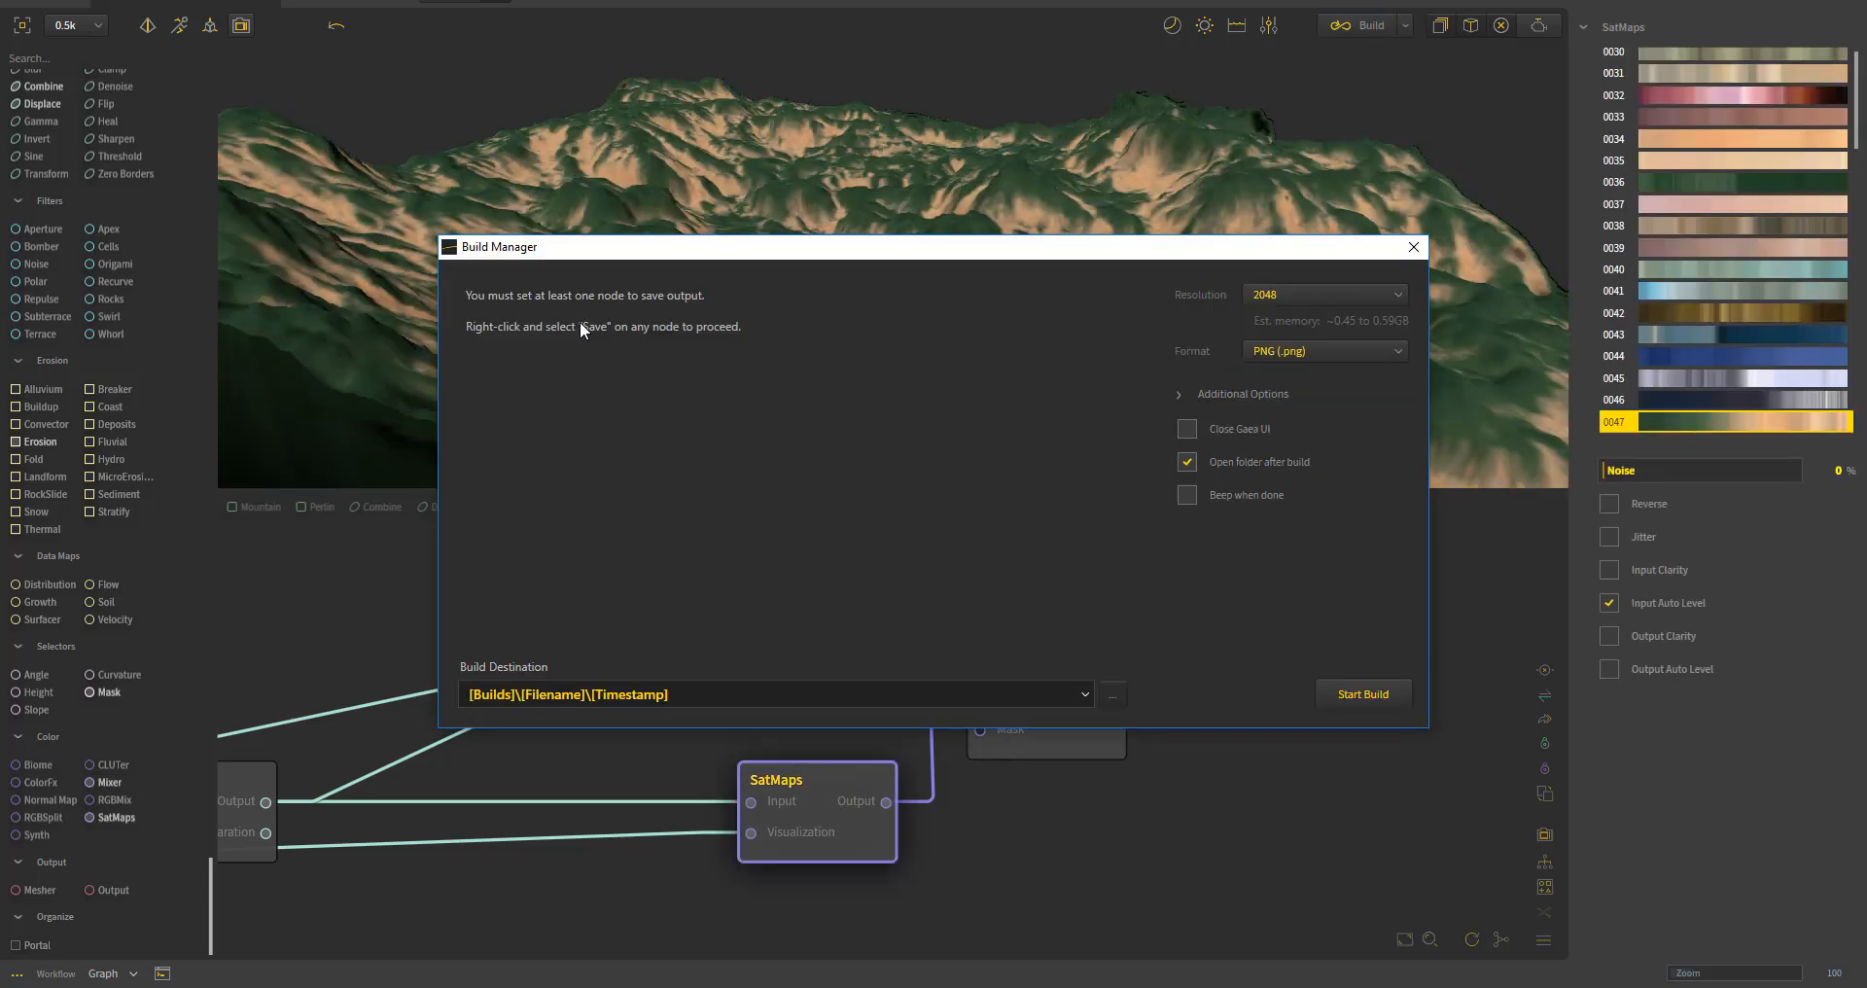
key("Escape")
left_click_drag(980, 730, 1318, 731)
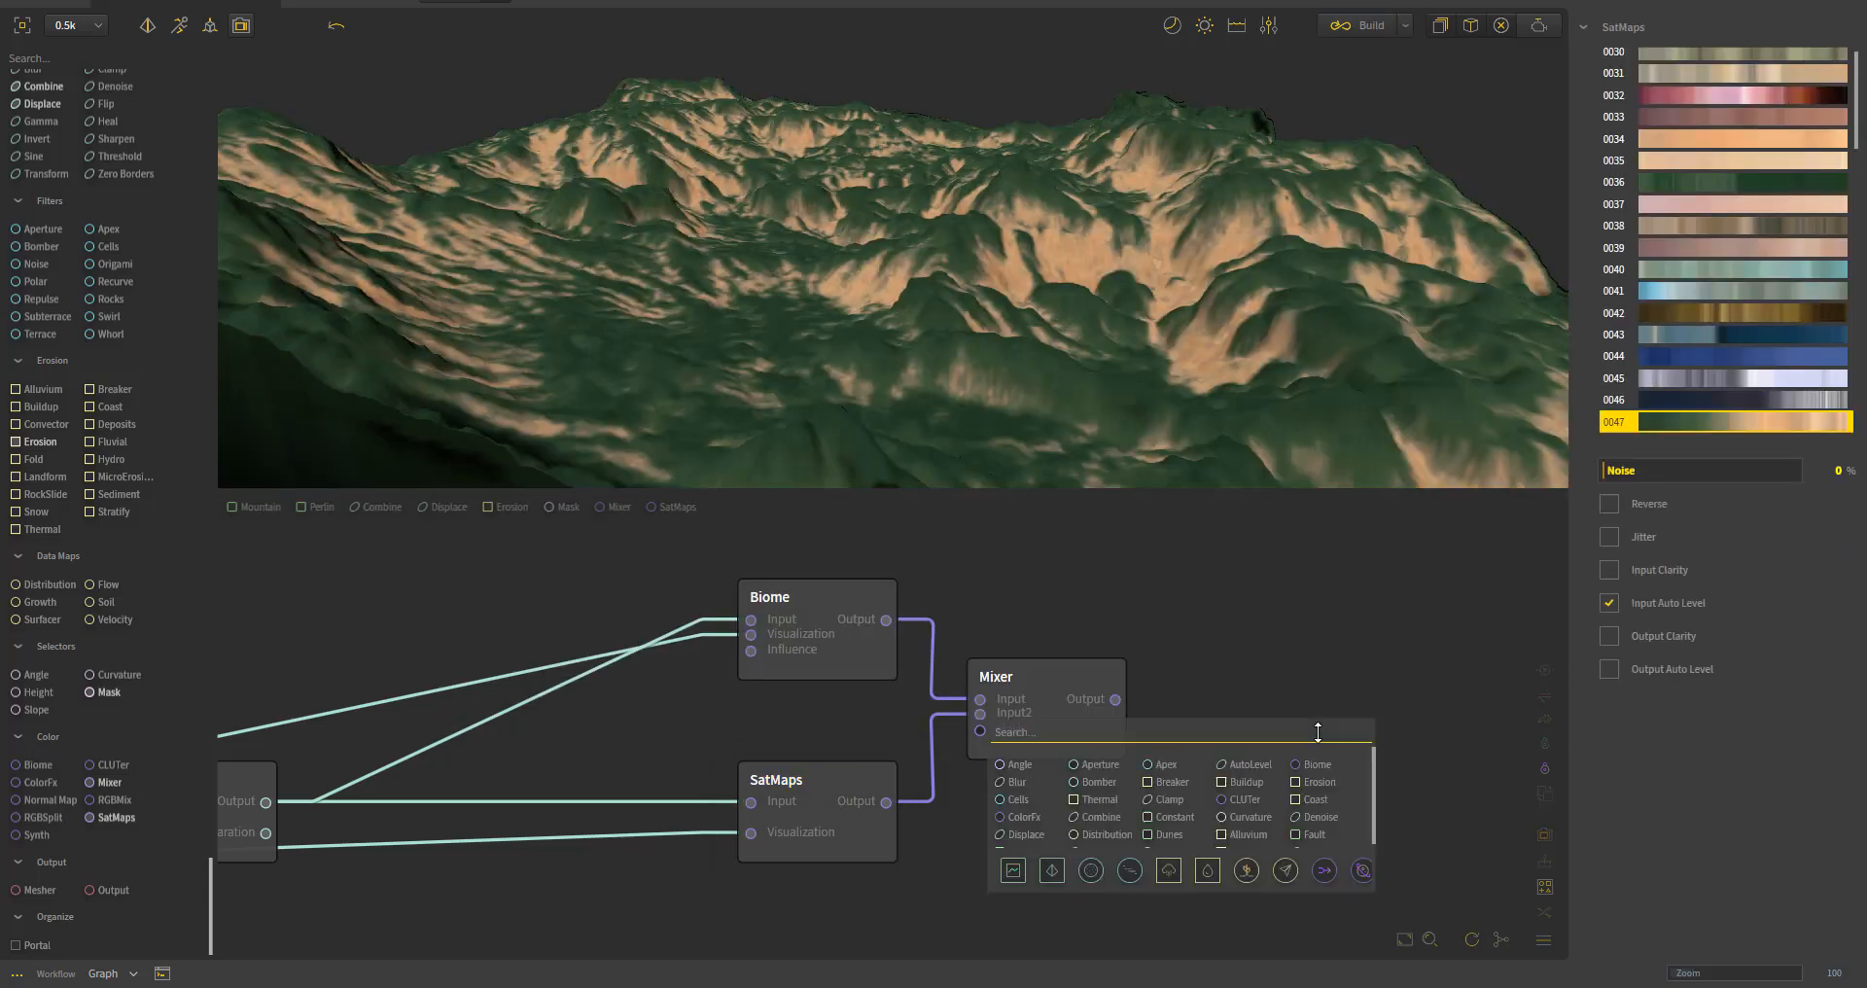
key("Escape")
- Attach an Output node to the Mixer's output and open the Build Manager
left_click_drag(113, 890, 1245, 724)
left_click(1440, 26)
- Review the build resolution and destination choices and expand the additional build options
left_click(1212, 174)
left_click(1211, 174)
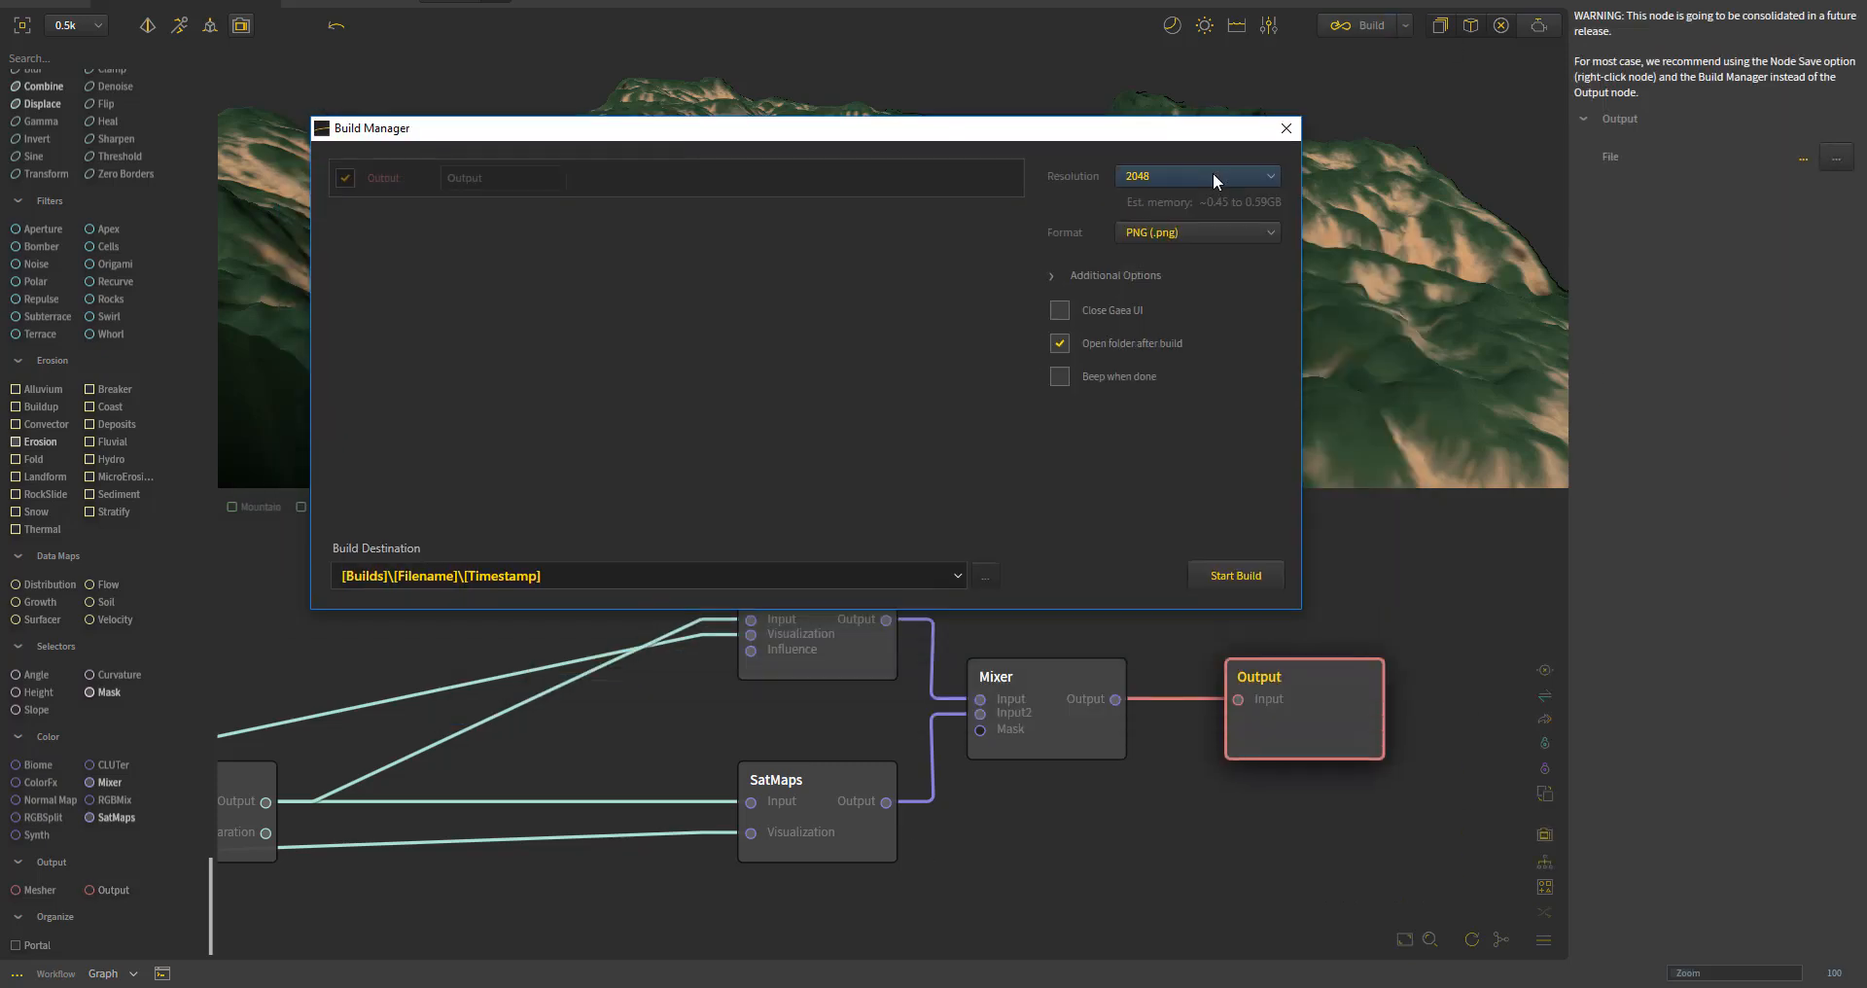
left_click(958, 576)
left_click(958, 575)
left_click(1051, 275)
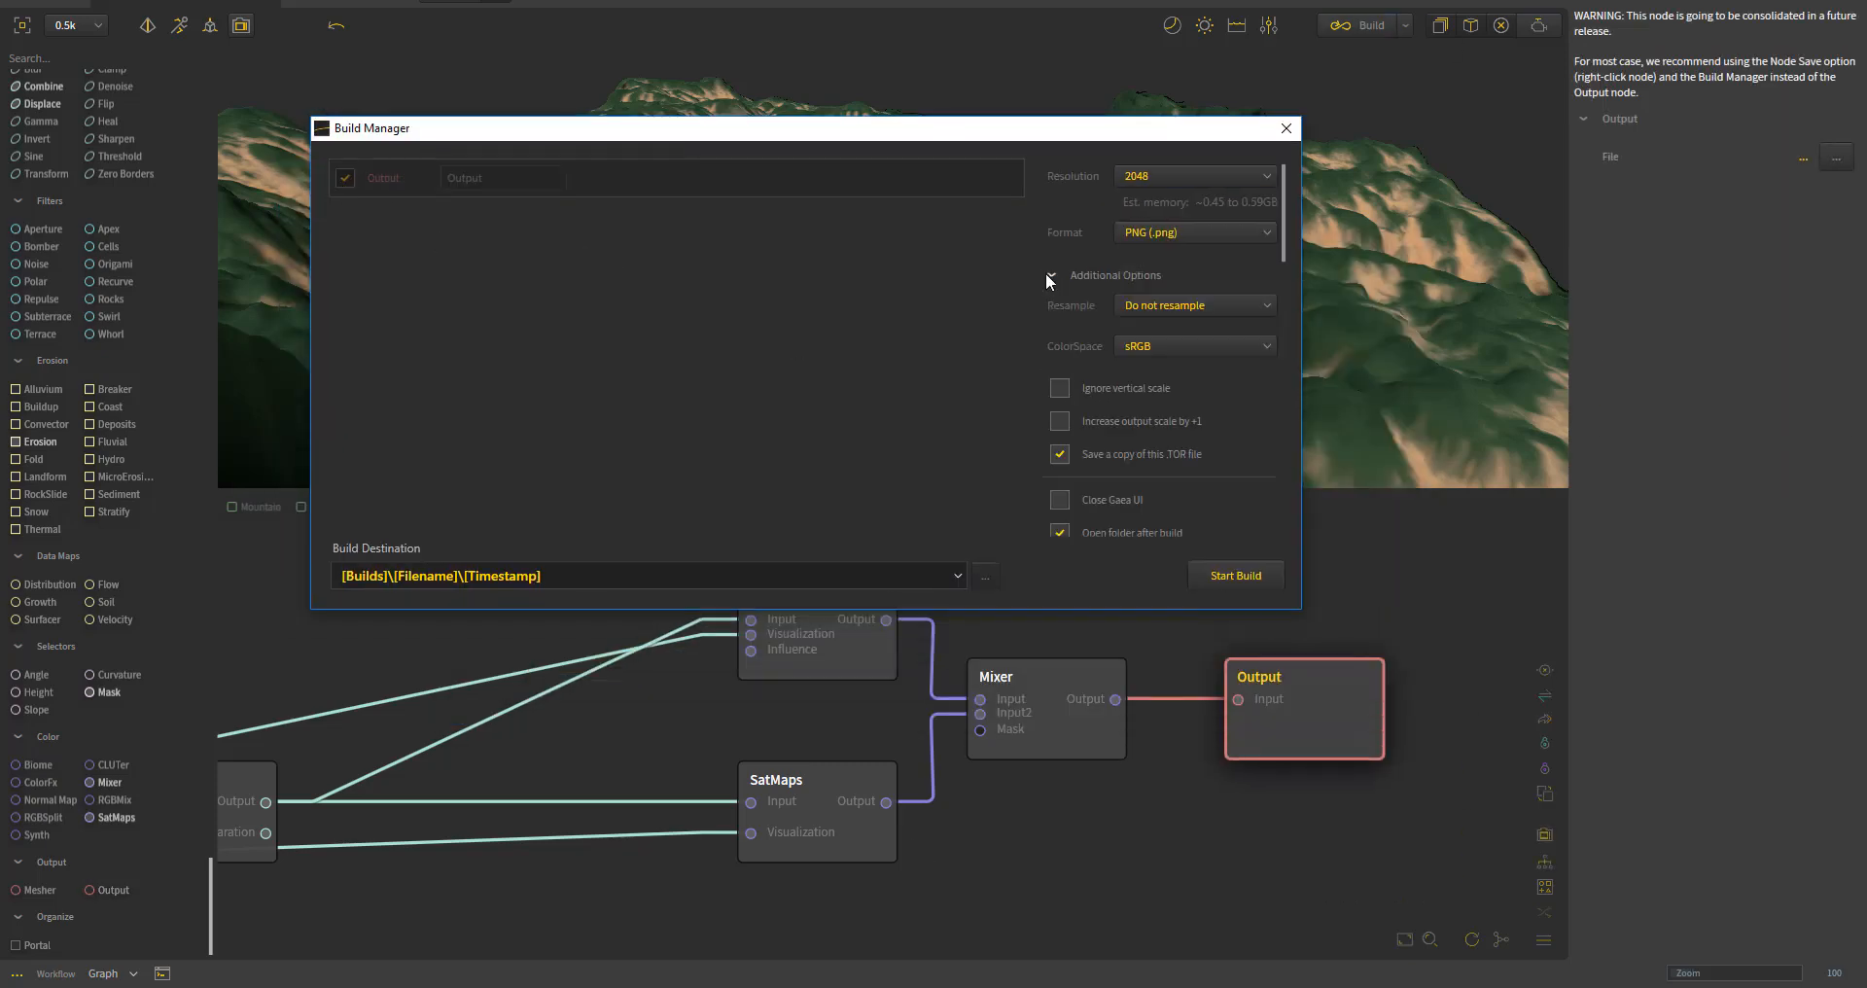
- Try to start the build and cancel the dialog for saving the terrain file
left_click(1233, 603)
left_click(972, 522)
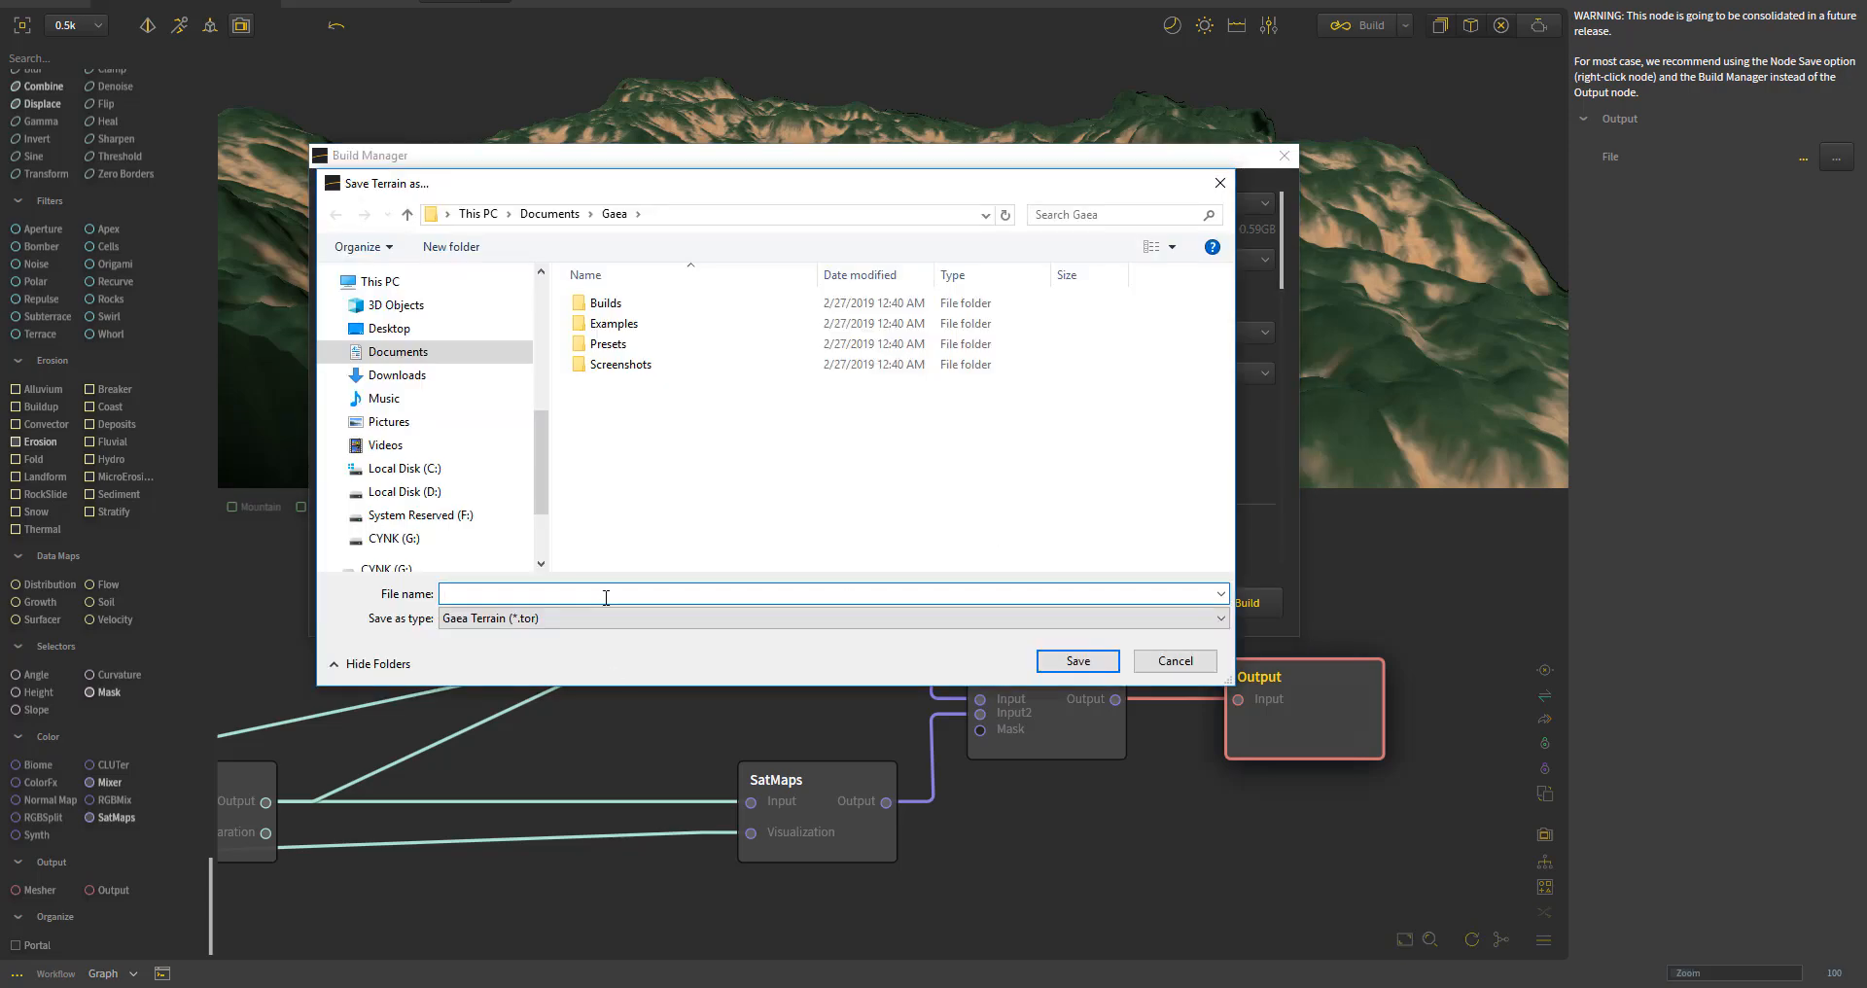
key("Escape")
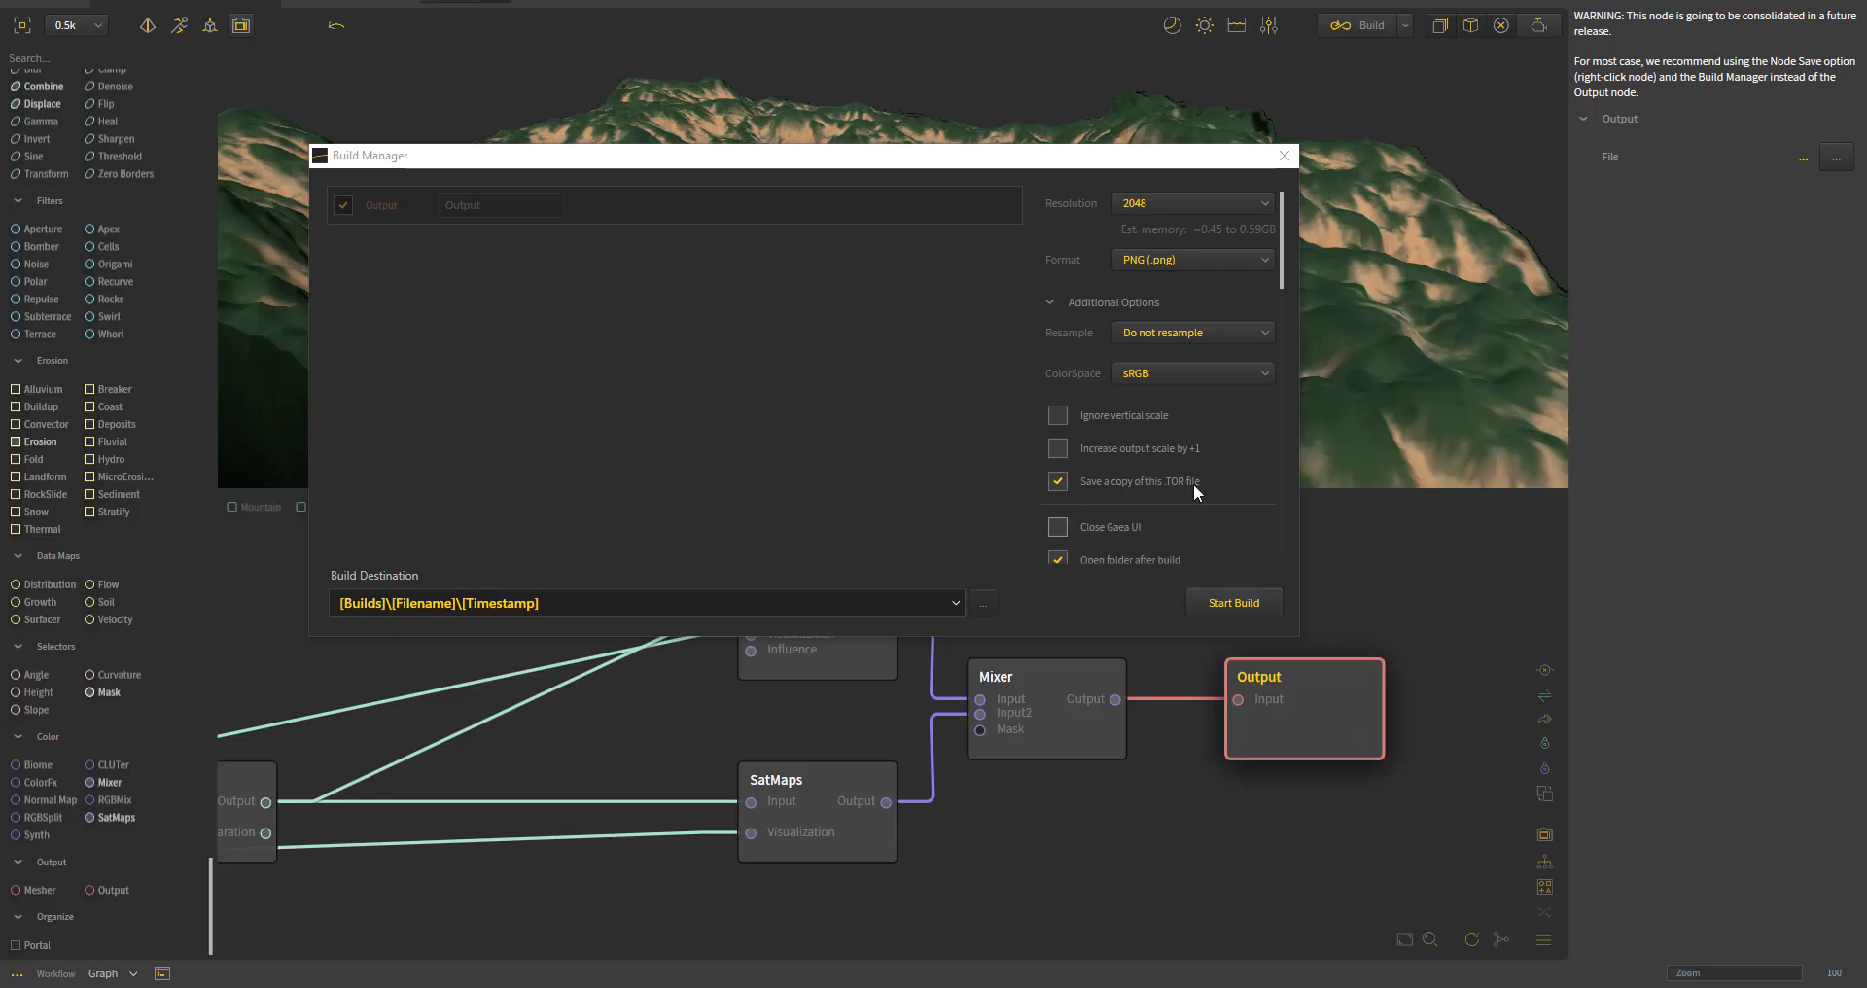
left_click(1055, 523)
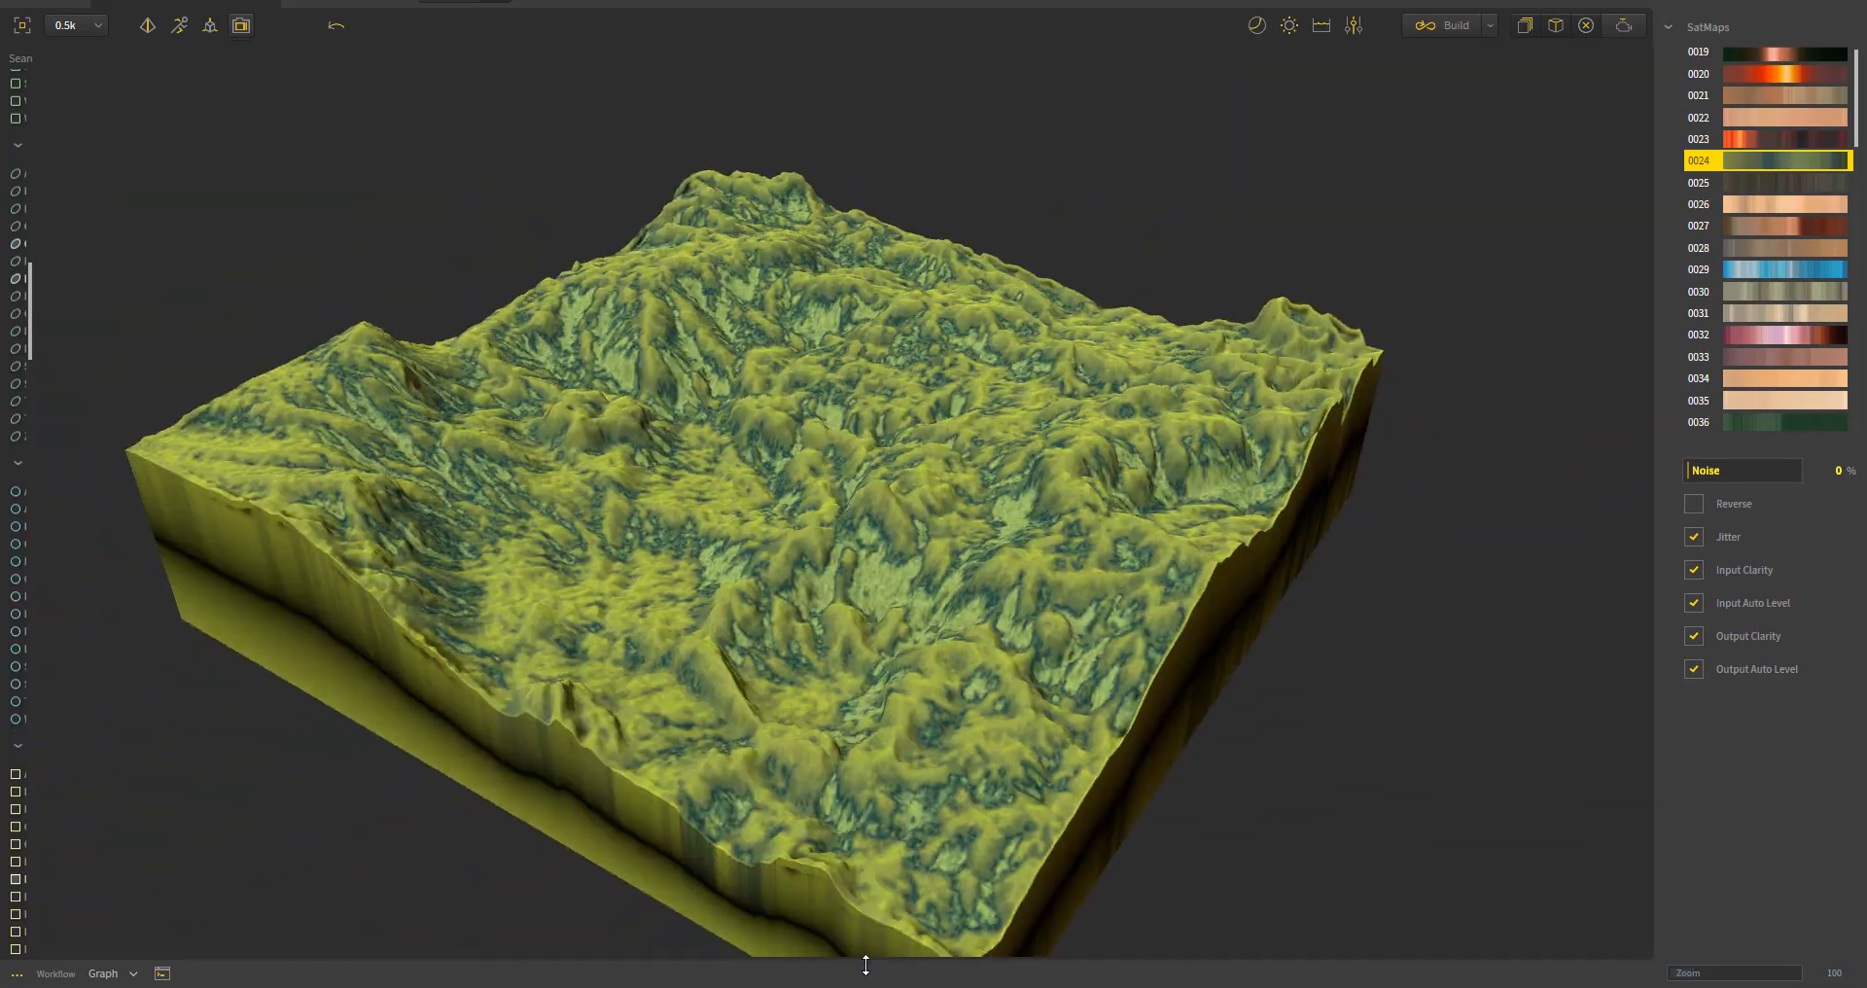
- Expand the Biome node's color settings and inspect its colored terrain up close
left_click_drag(844, 962, 847, 744)
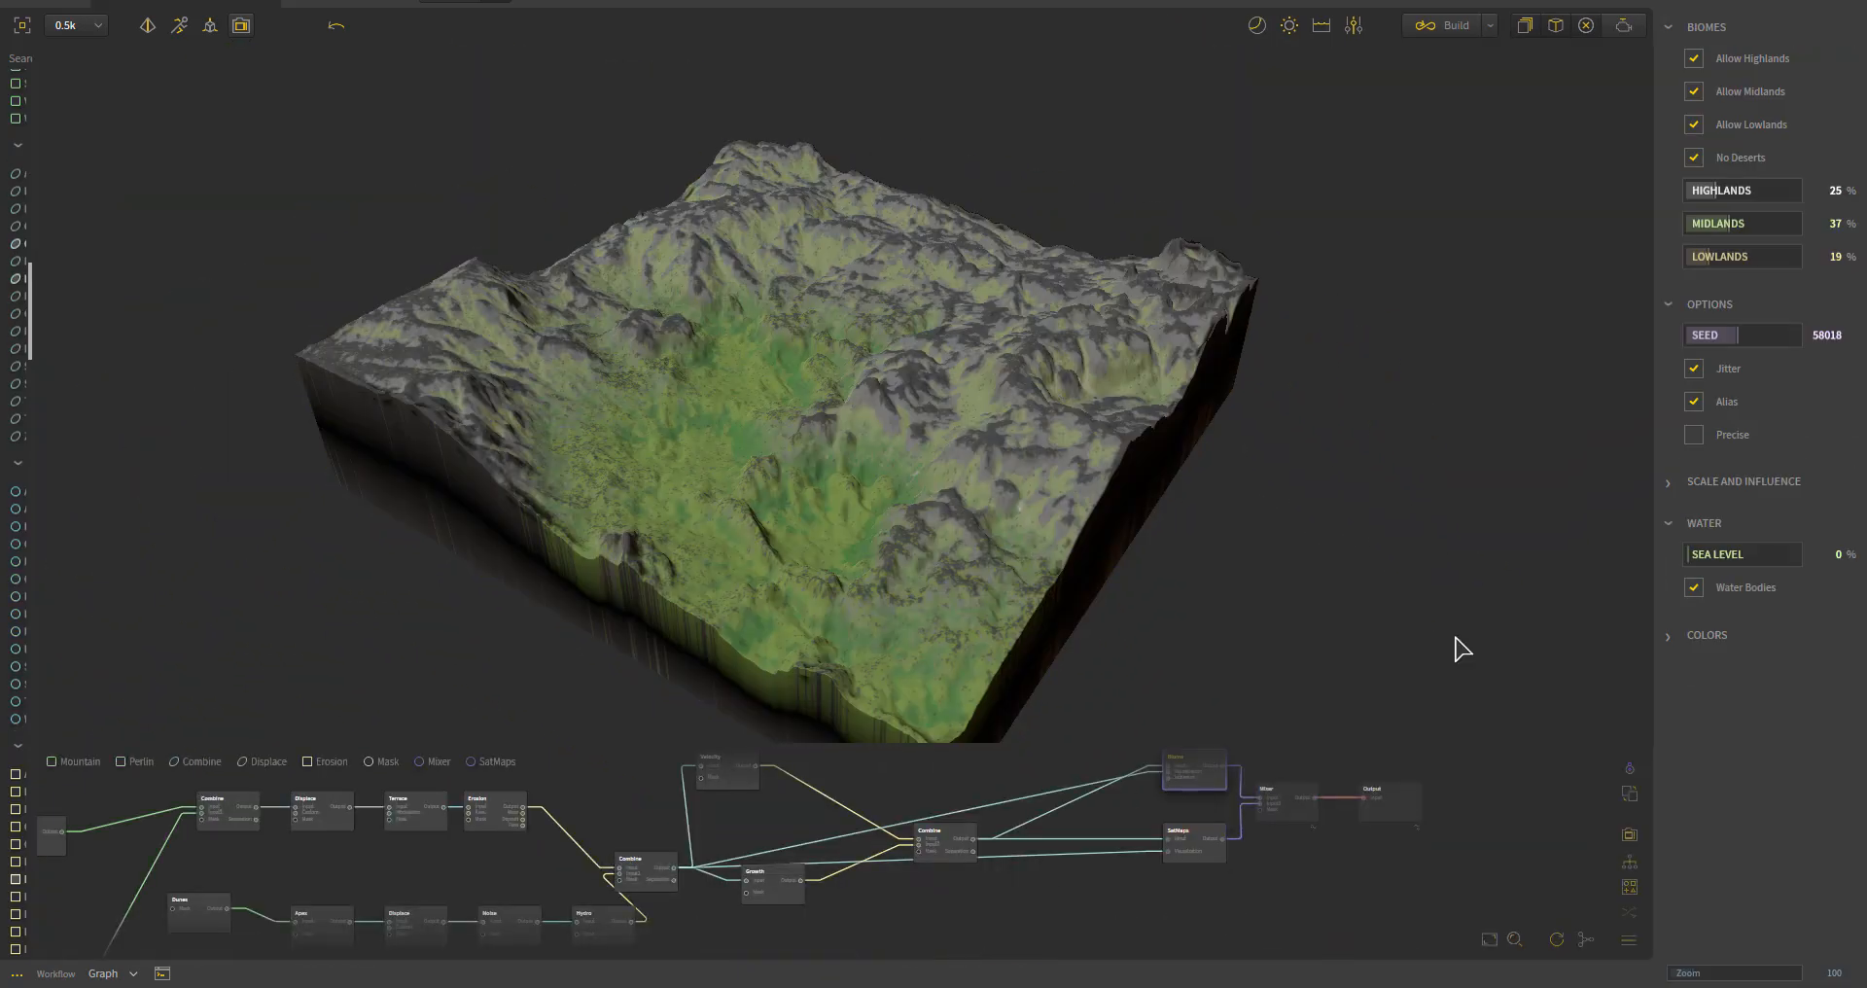
scroll(963, 516, "up", 3)
left_click(1667, 635)
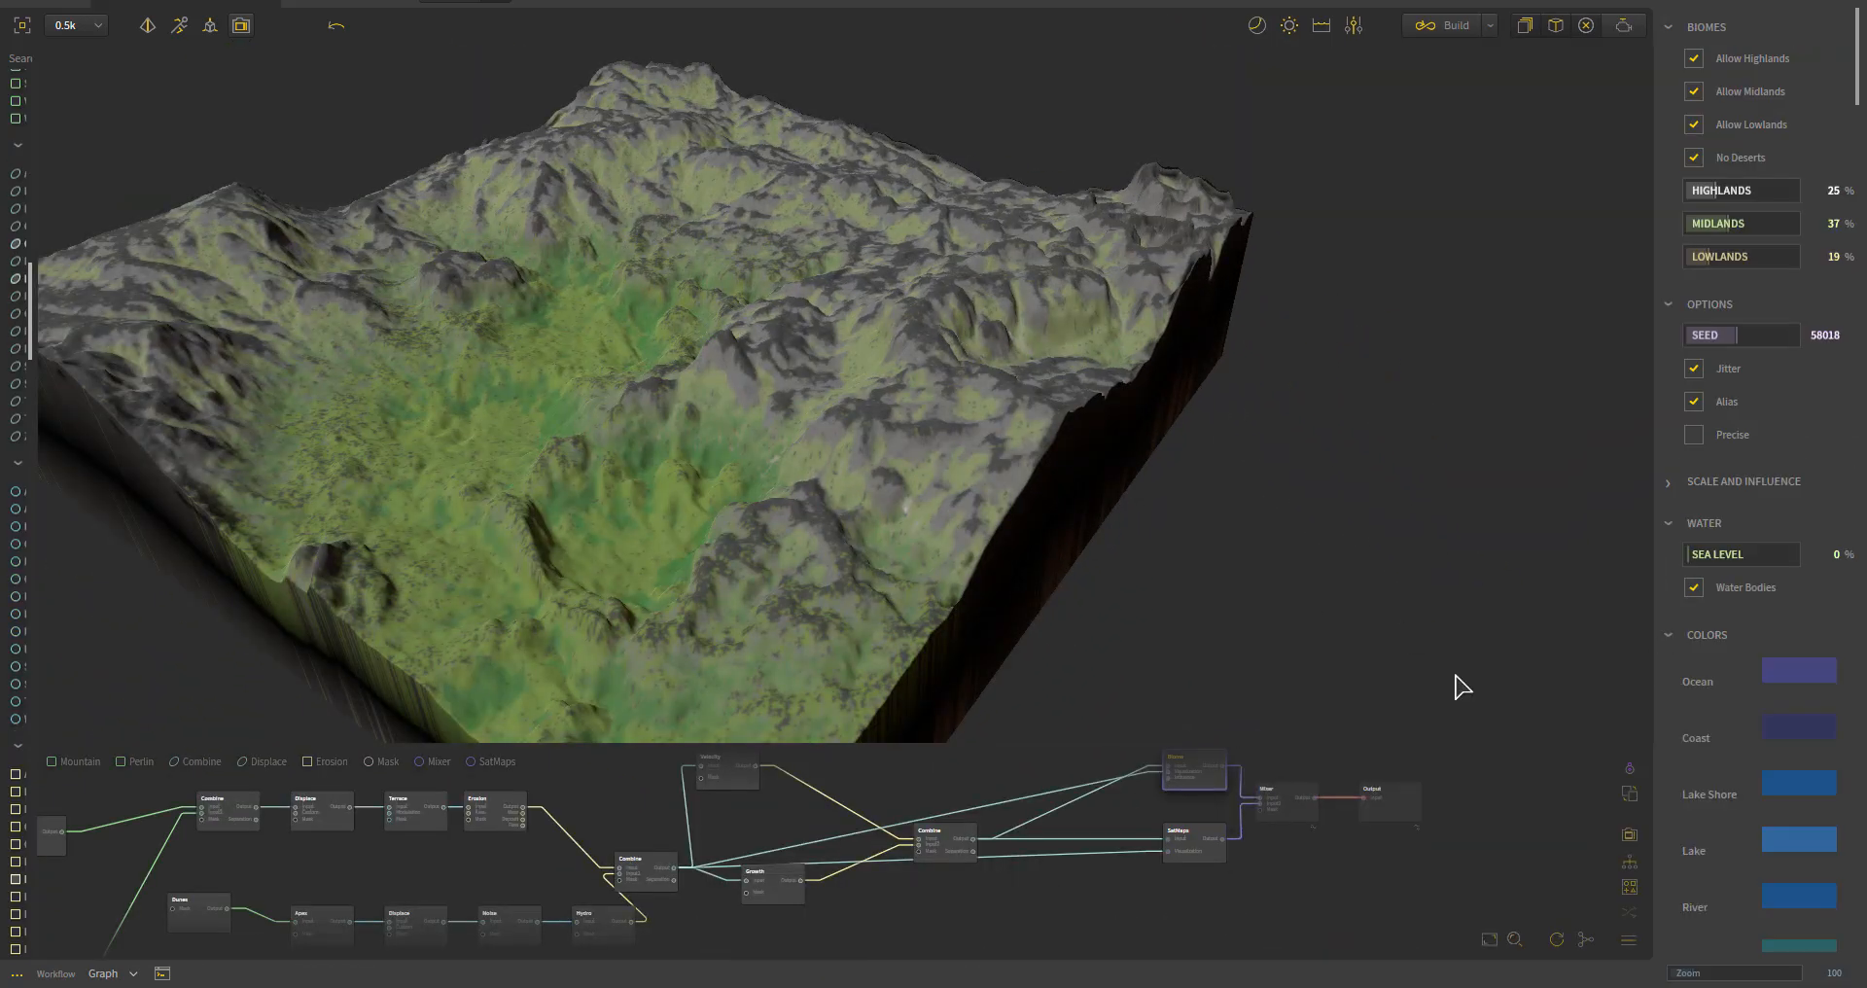
scroll(895, 457, "up", 5)
scroll(790, 314, "up", 3)
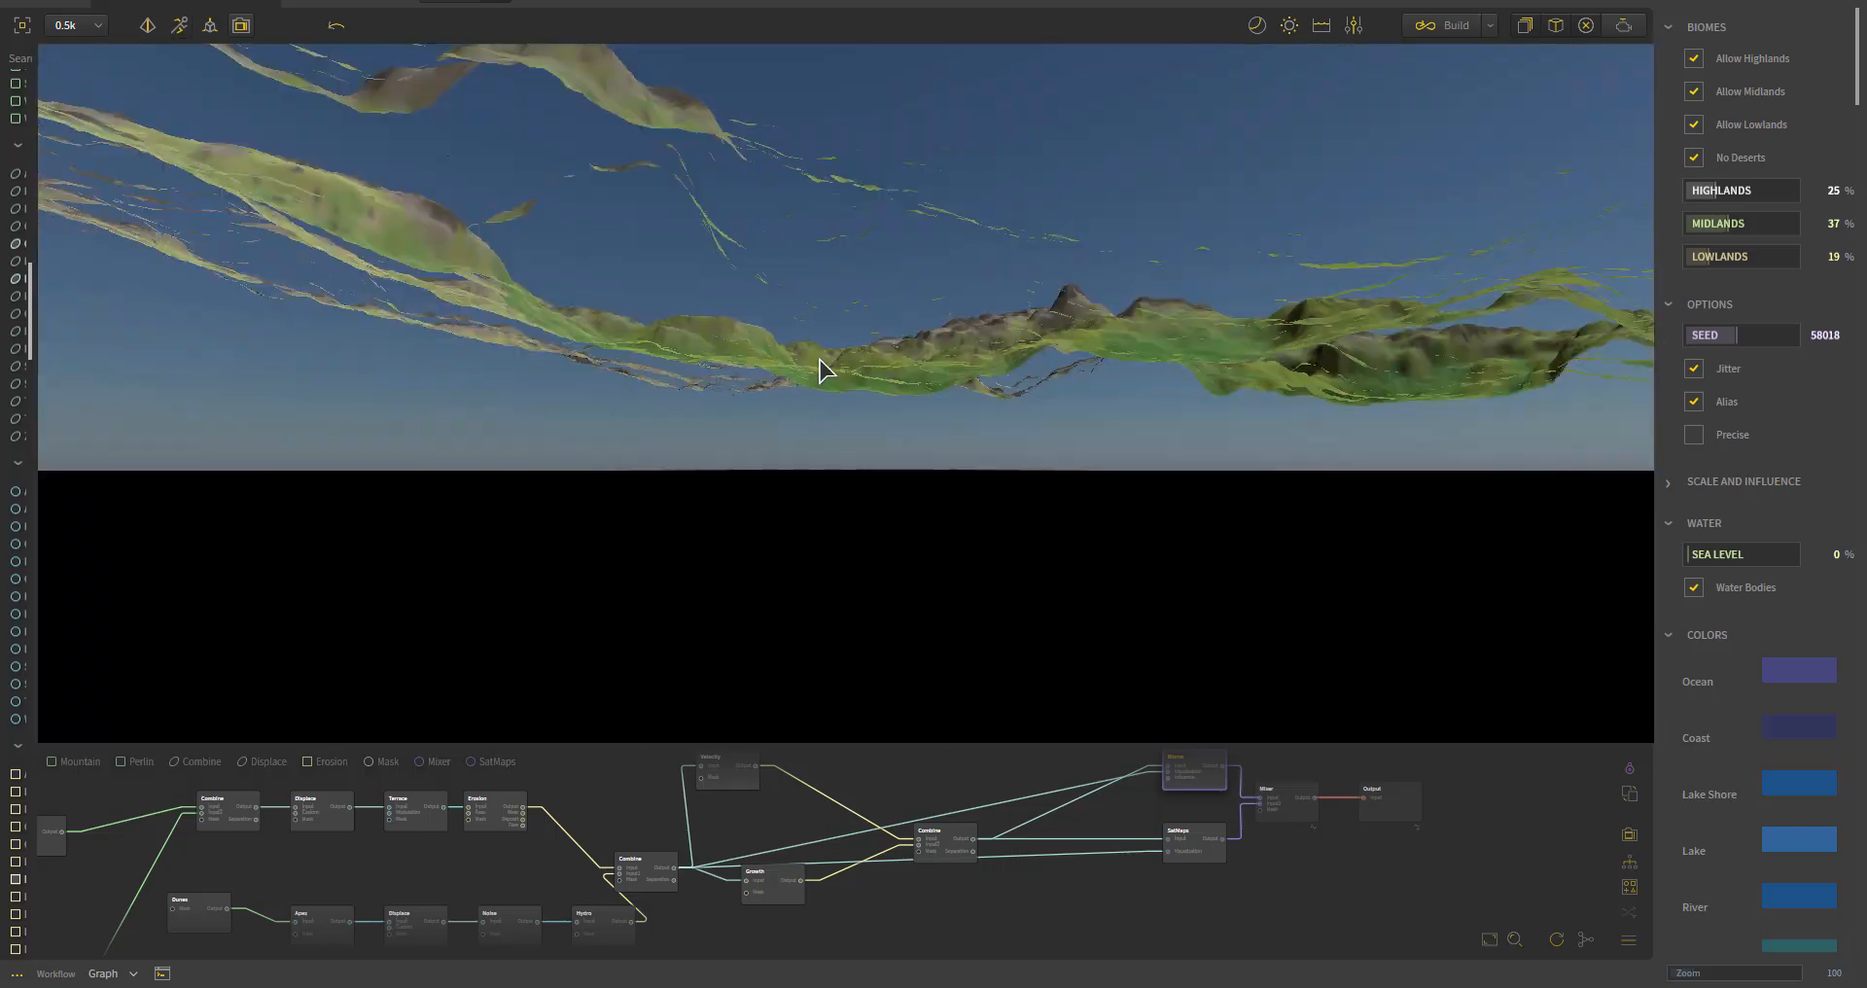
left_click_drag(822, 370, 667, 263)
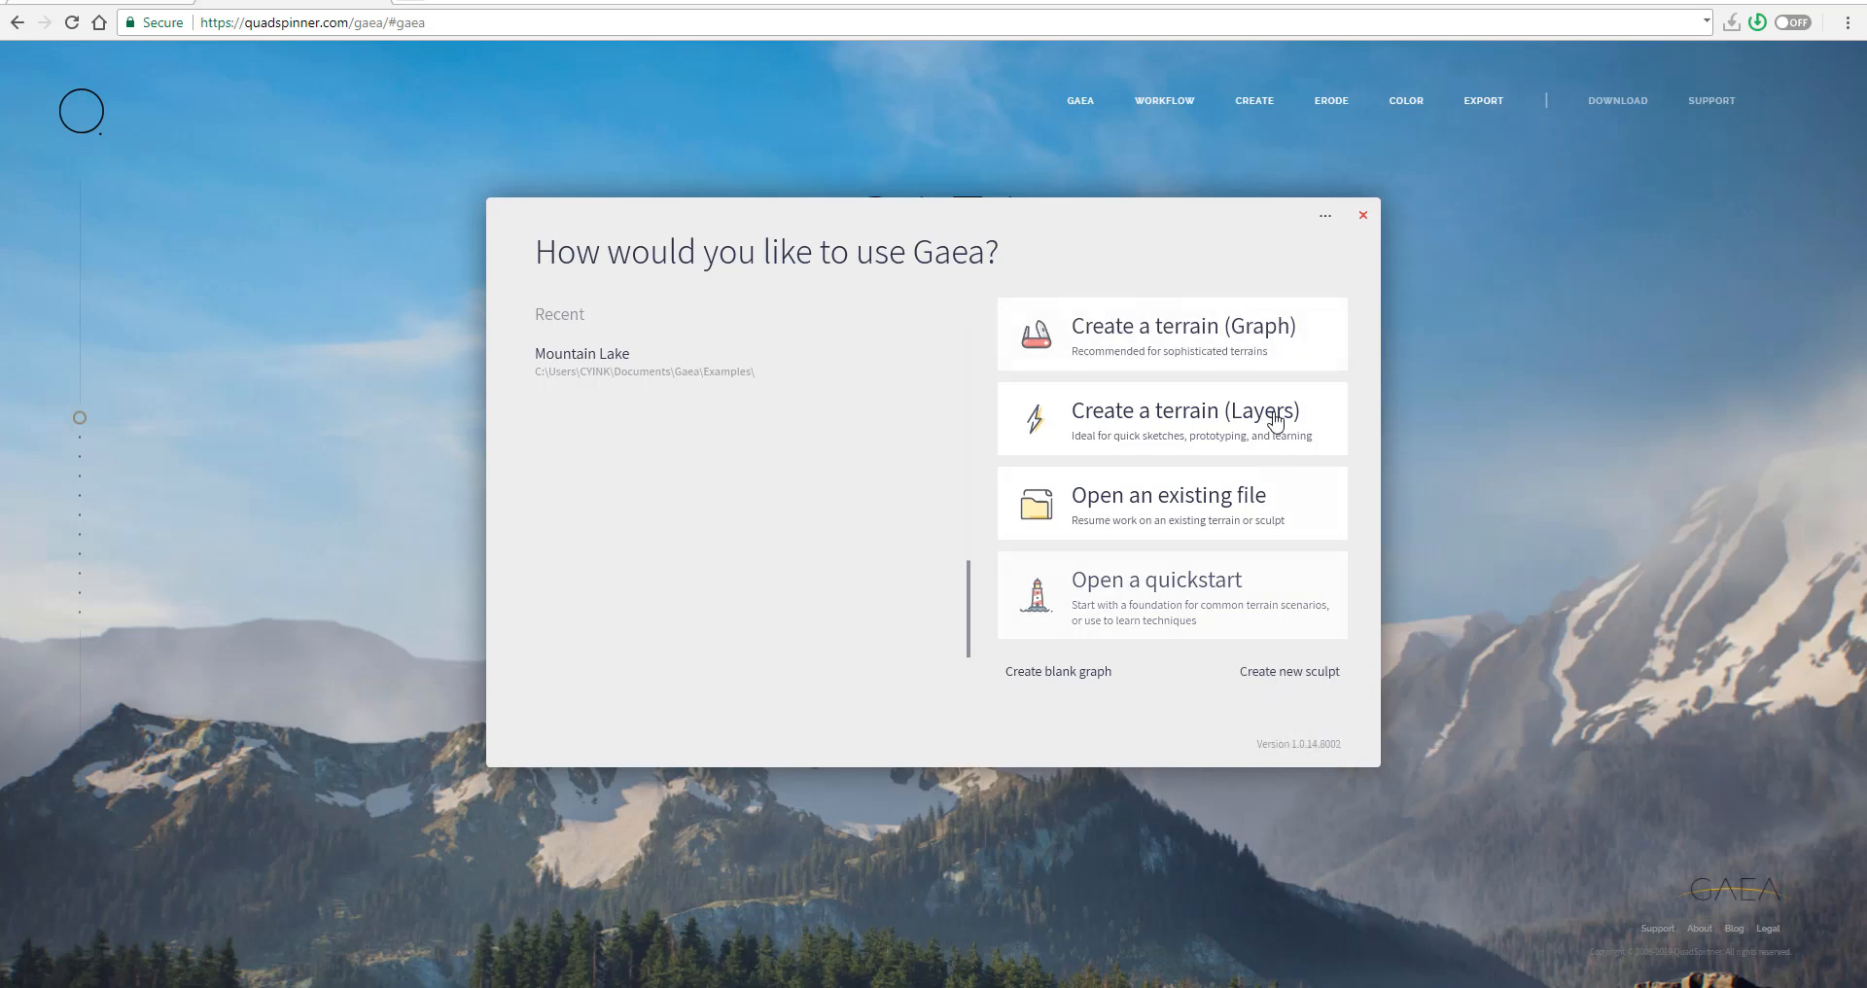
- Create a new terrain with the Graph workflow and examine its starting chain of Mountain, Displace and Erosion nodes
left_click(1199, 345)
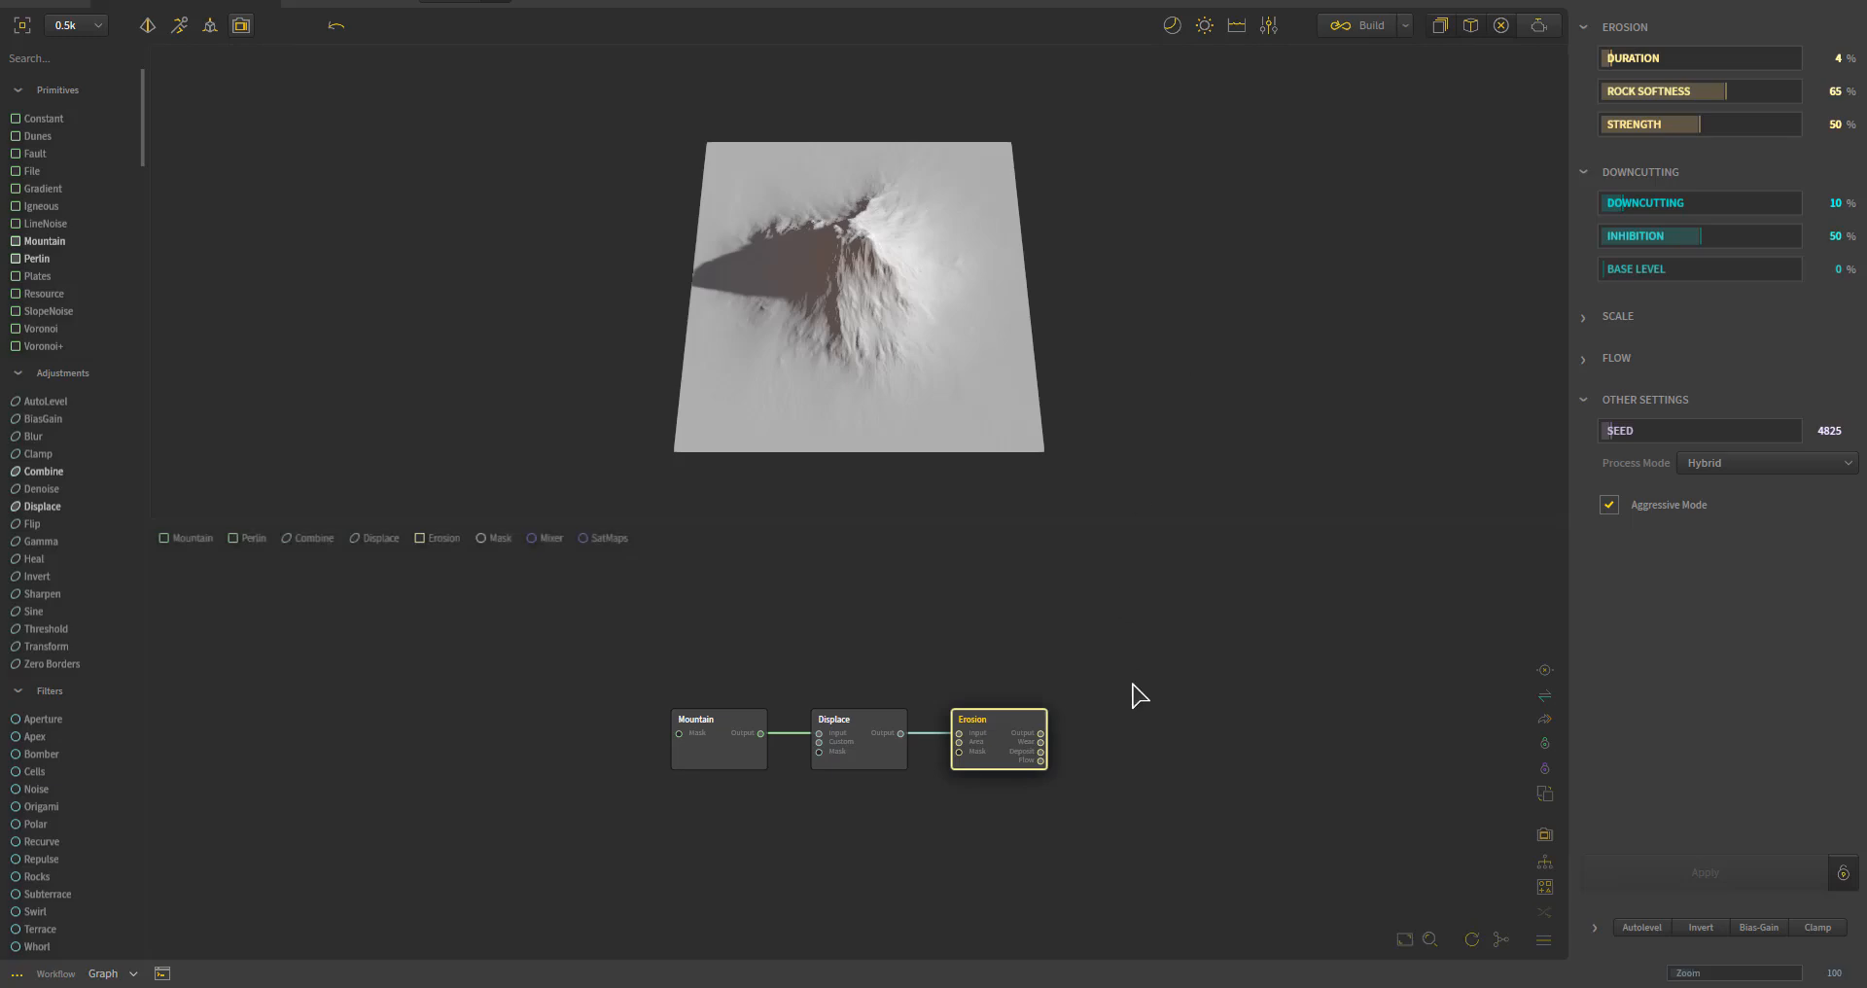
scroll(1076, 829, "up", 2)
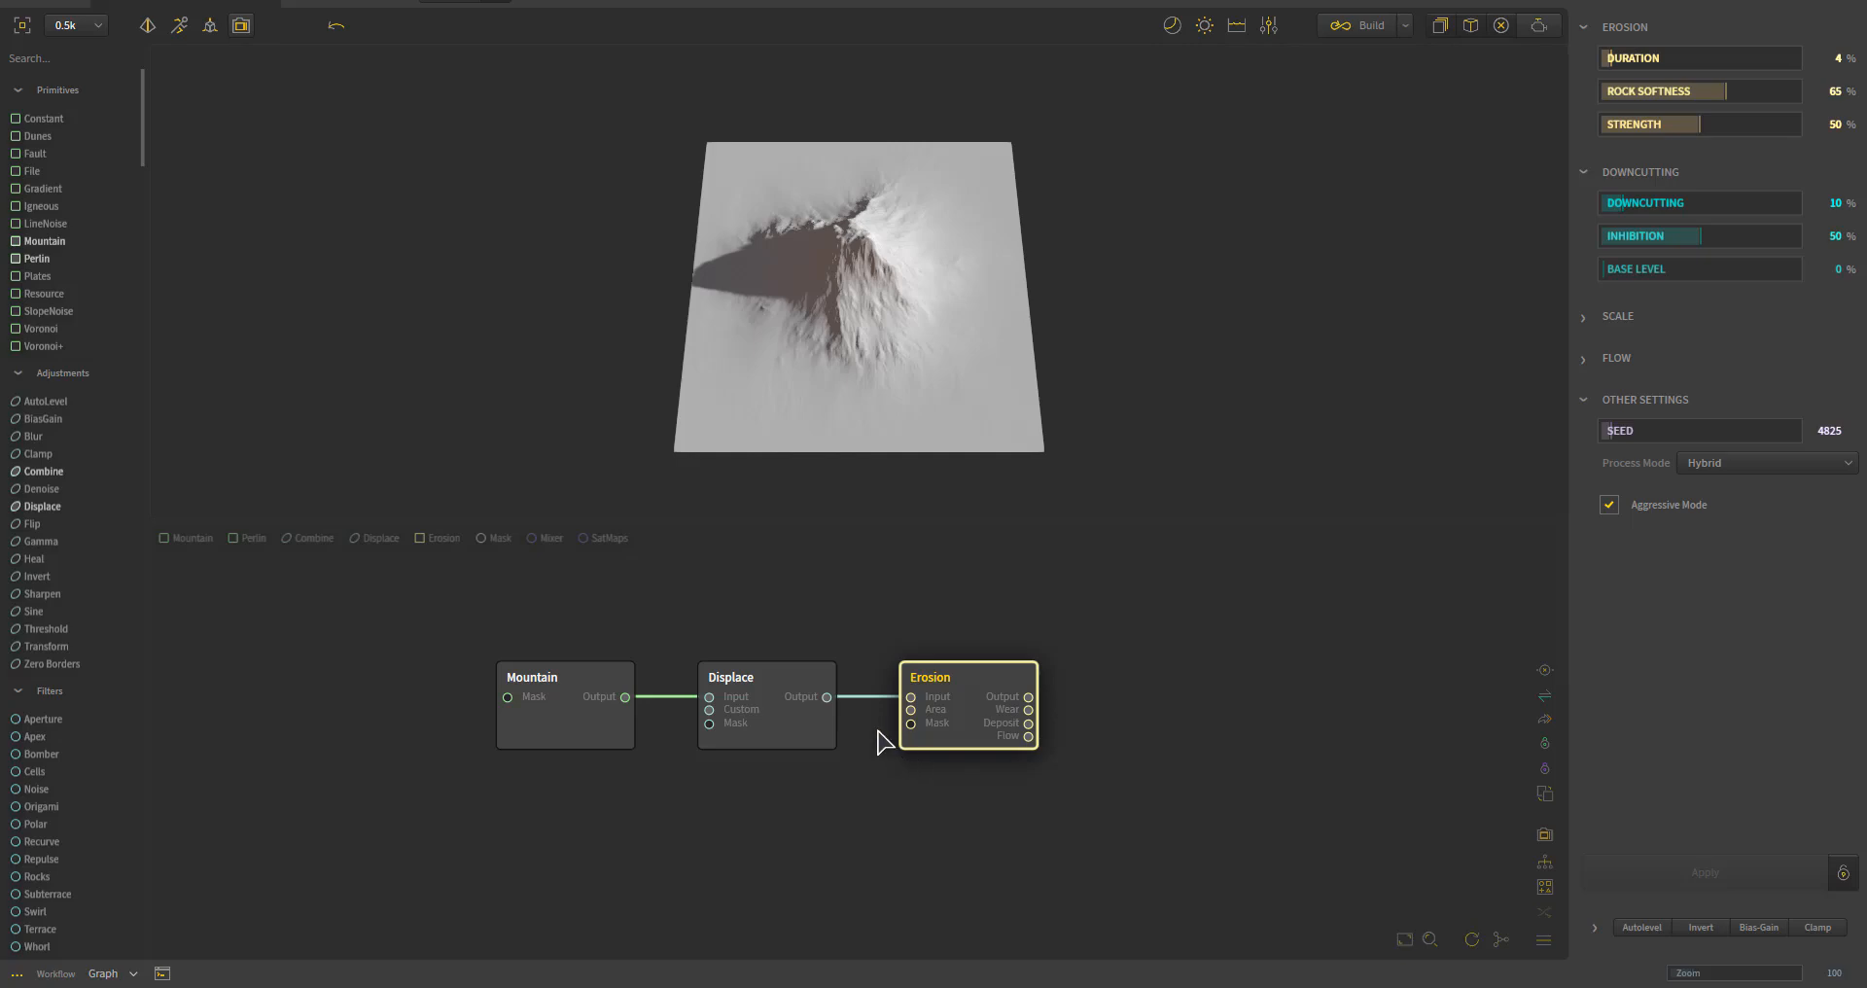
scroll(863, 744, "up", 3)
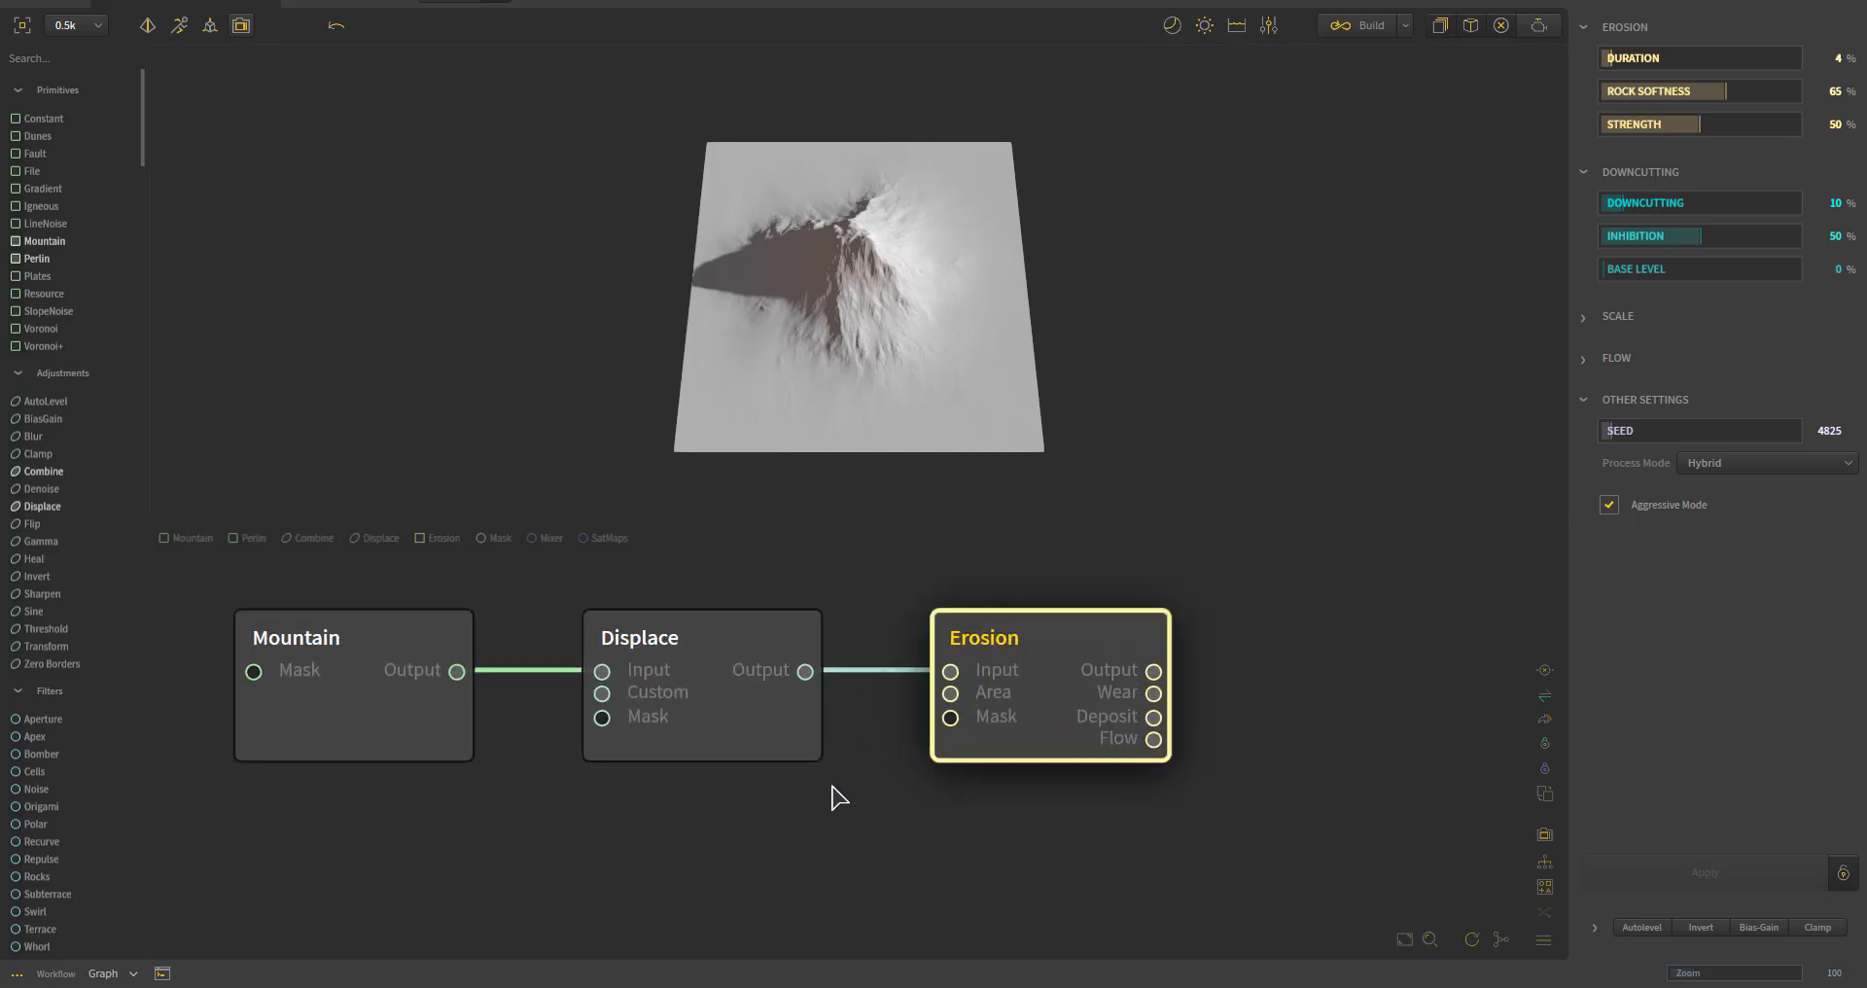
scroll(842, 794, "down", 2)
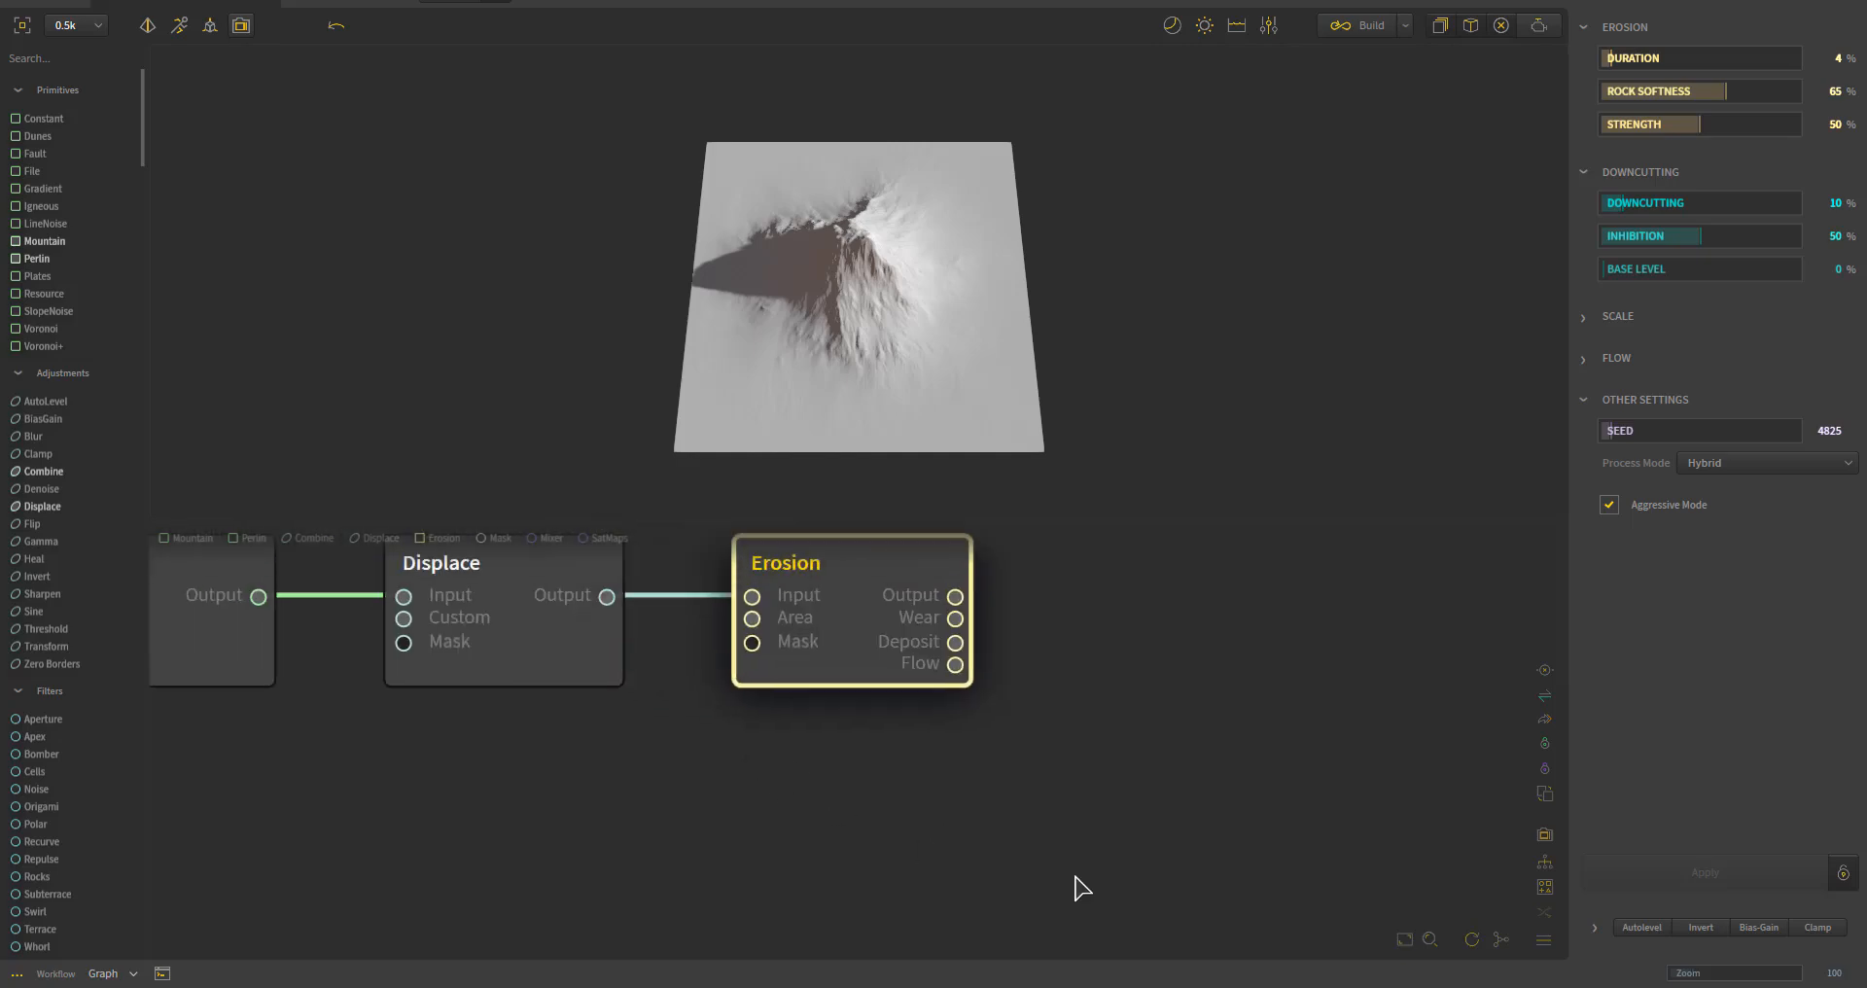
scroll(691, 716, "up", 1)
middle_click_drag(781, 751, 875, 816)
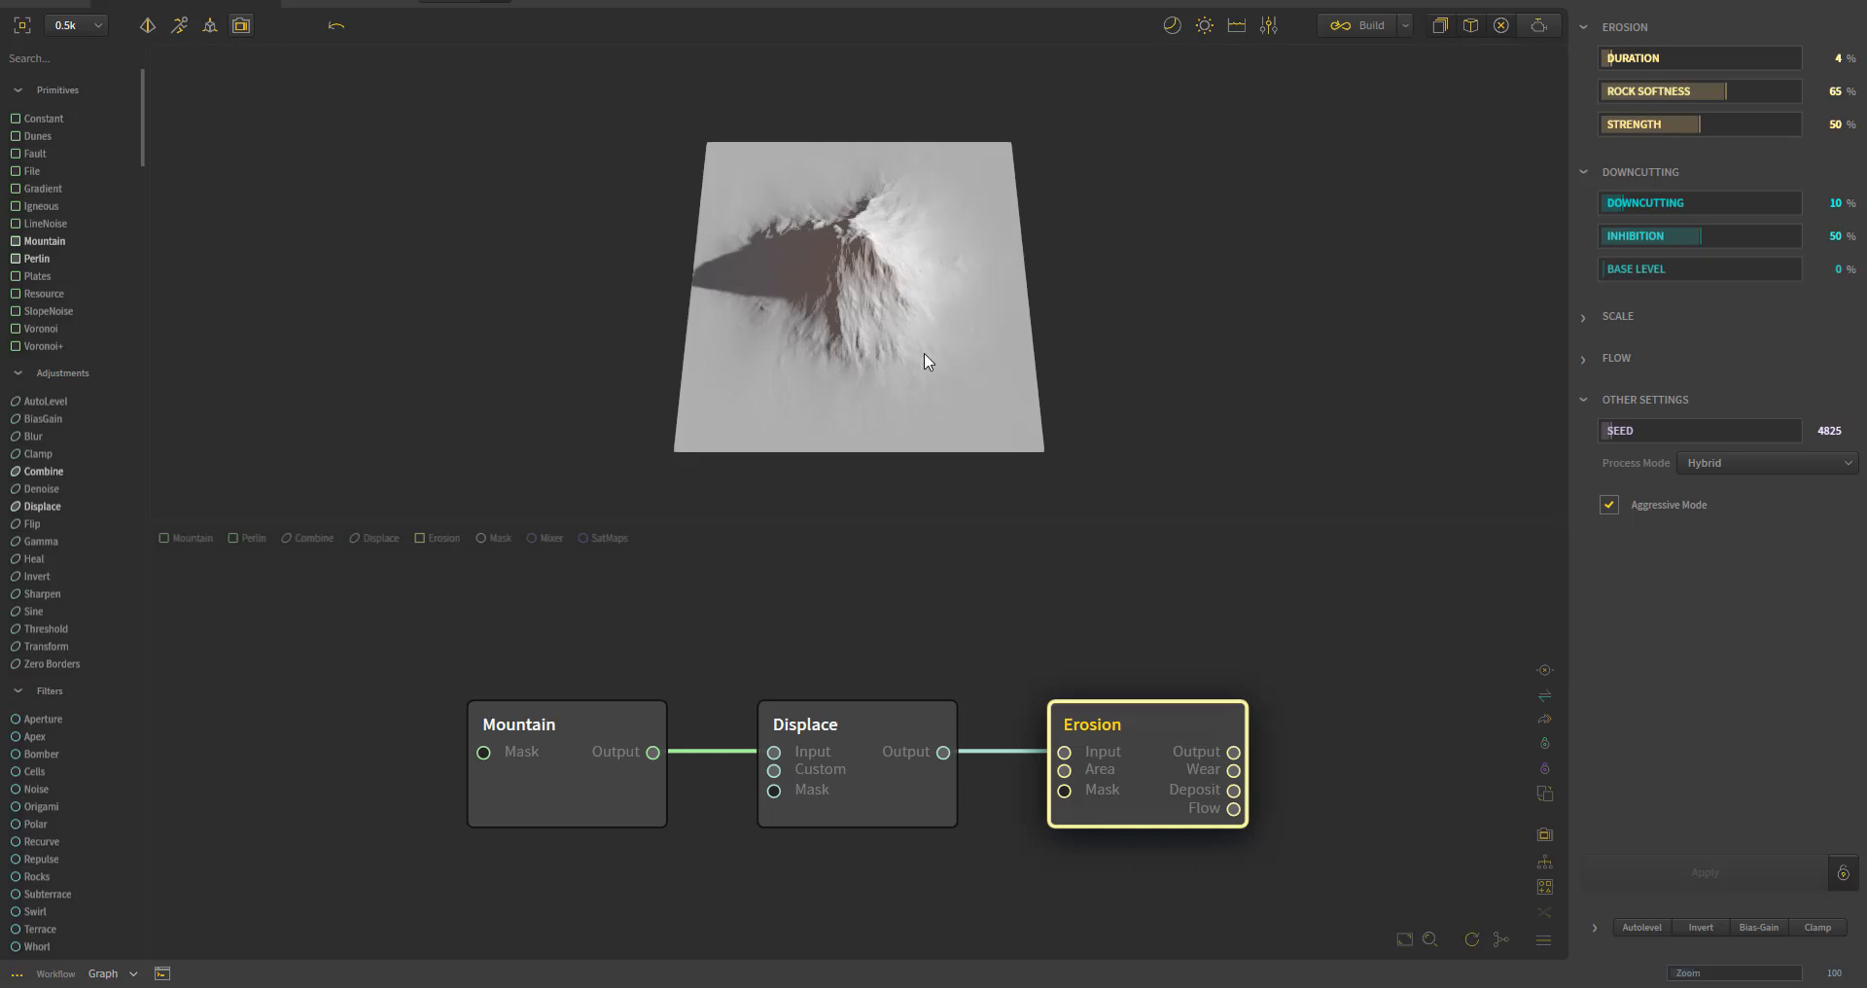
- Inspect the eroded mountain terrain up close, from above and from a low side angle
middle_click_drag(914, 343, 977, 329)
scroll(887, 327, "up", 5)
scroll(977, 330, "down", 4)
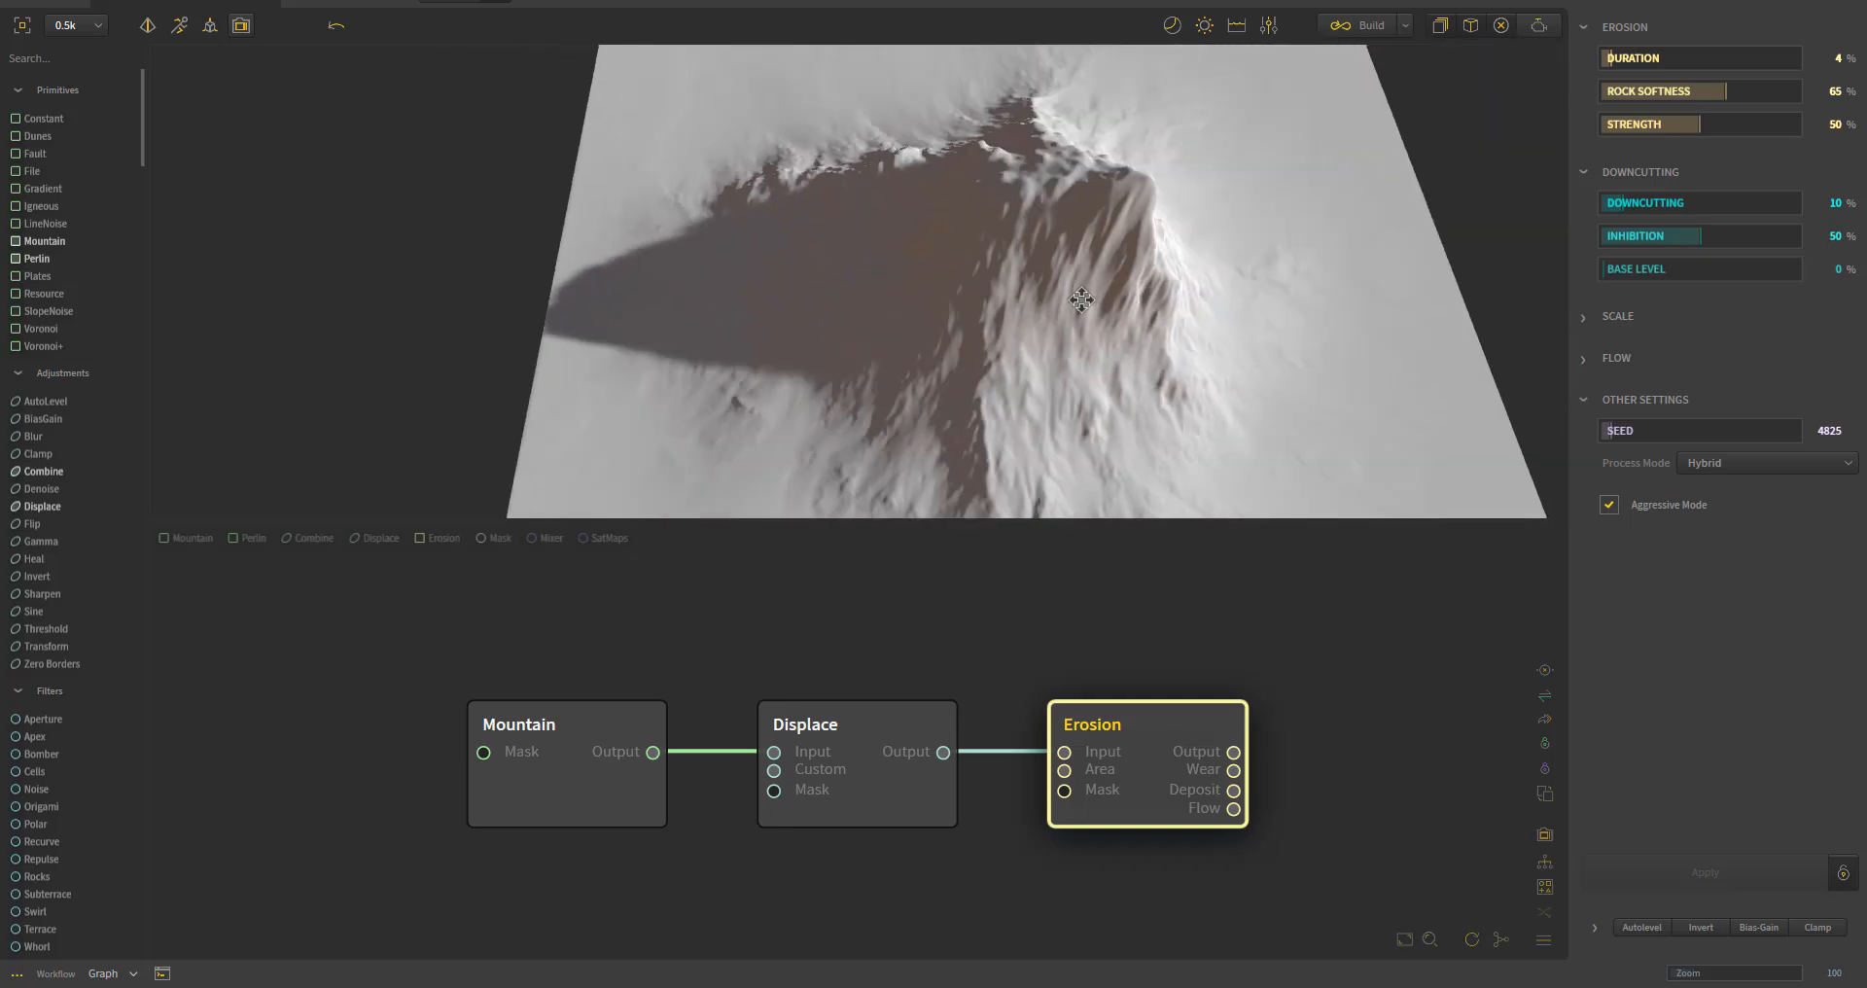
middle_click_drag(797, 319, 759, 282)
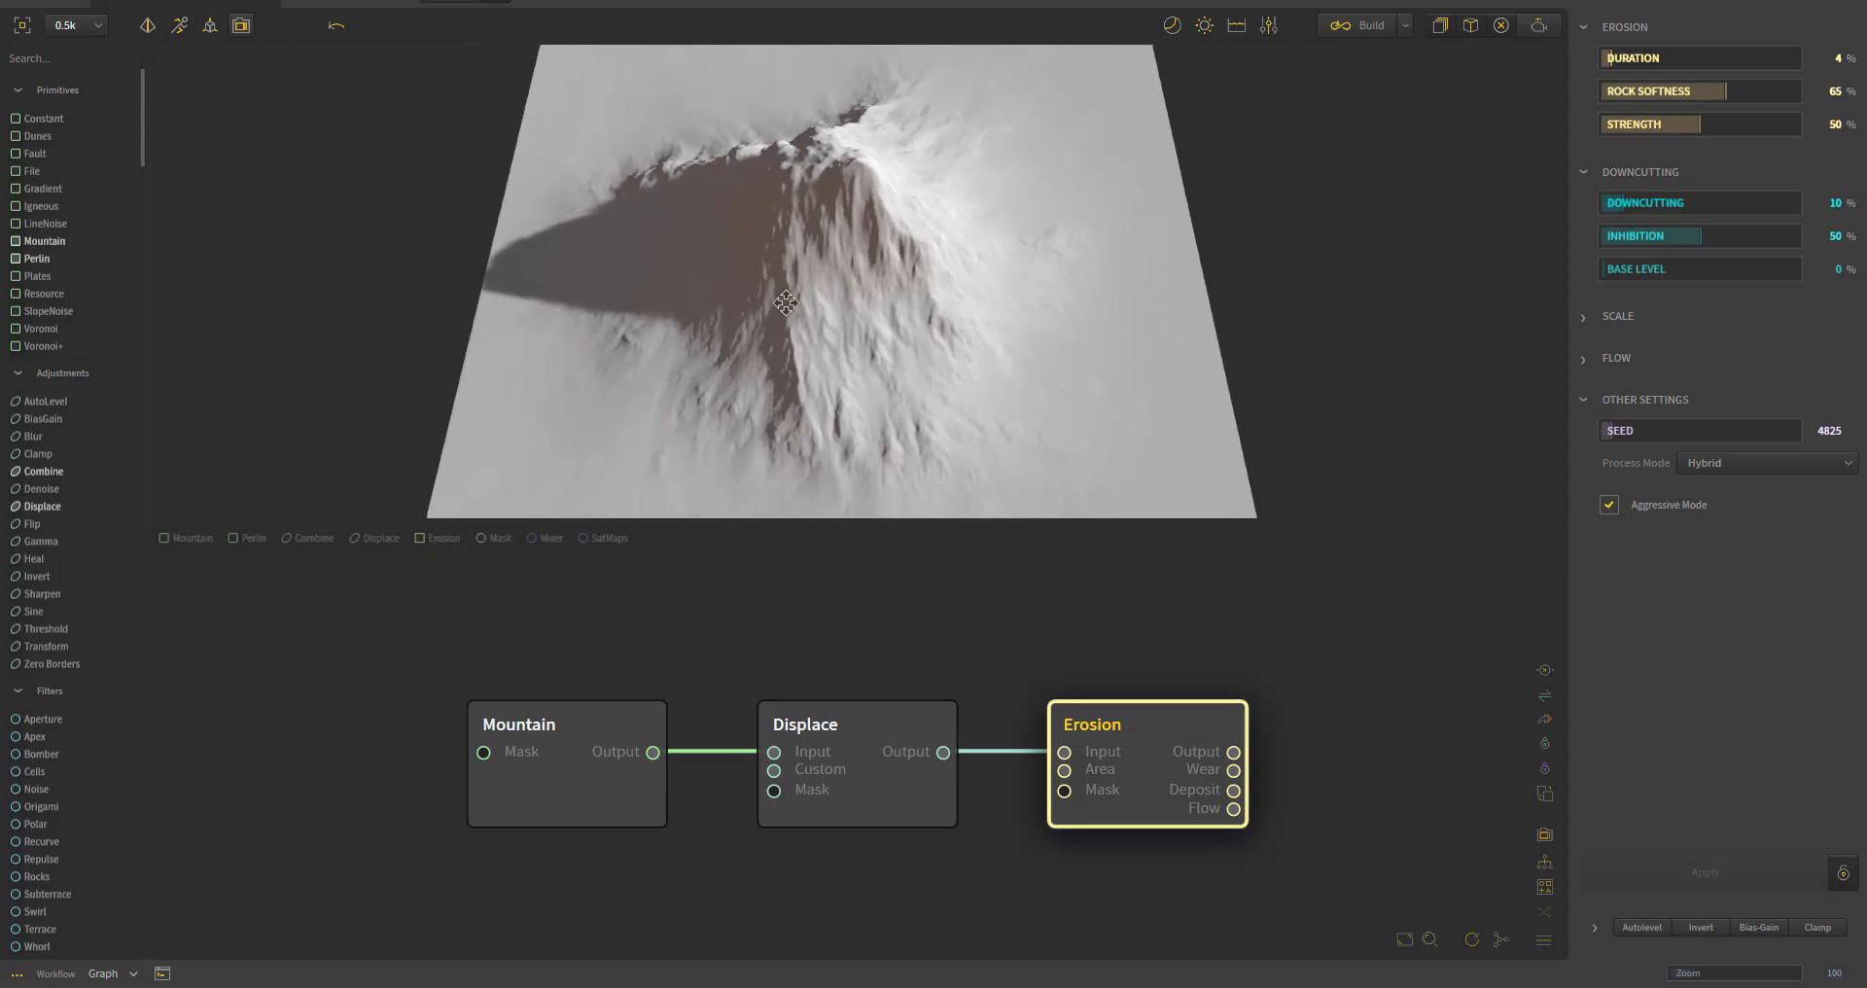
scroll(786, 302, "up", 5)
scroll(785, 302, "down", 8)
scroll(793, 311, "up", 5)
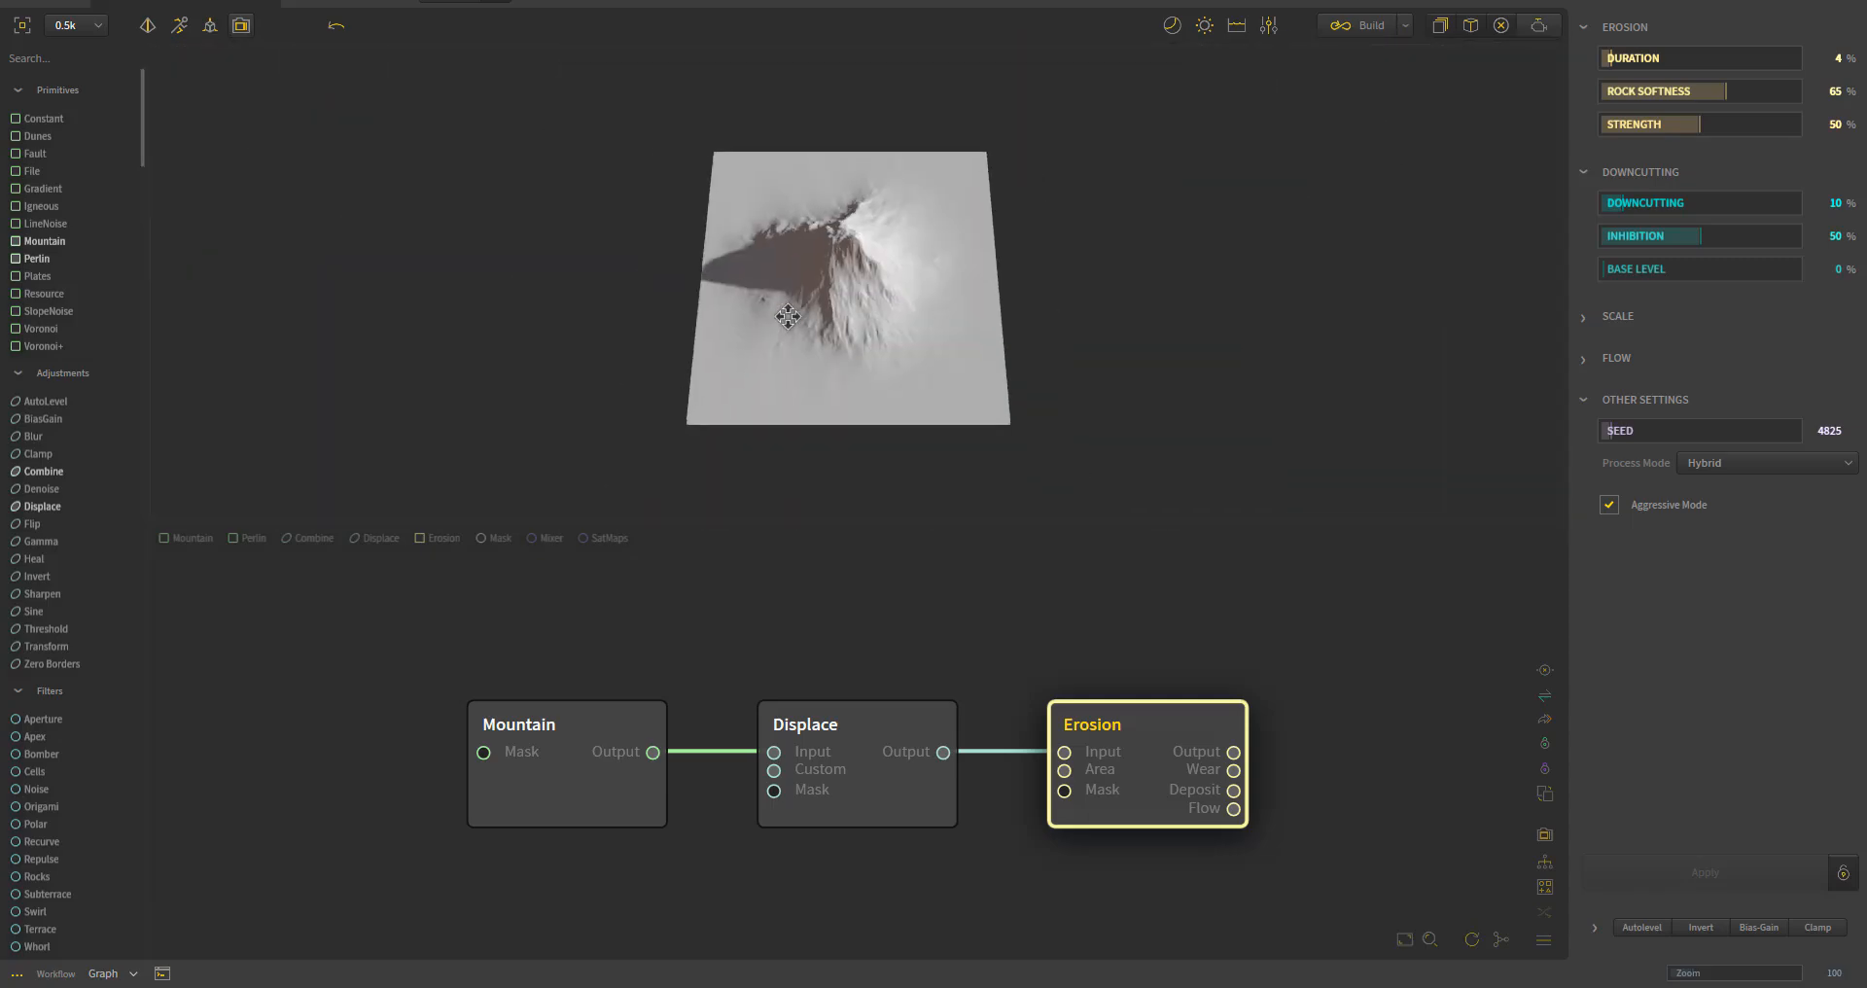
scroll(803, 339, "up", 1)
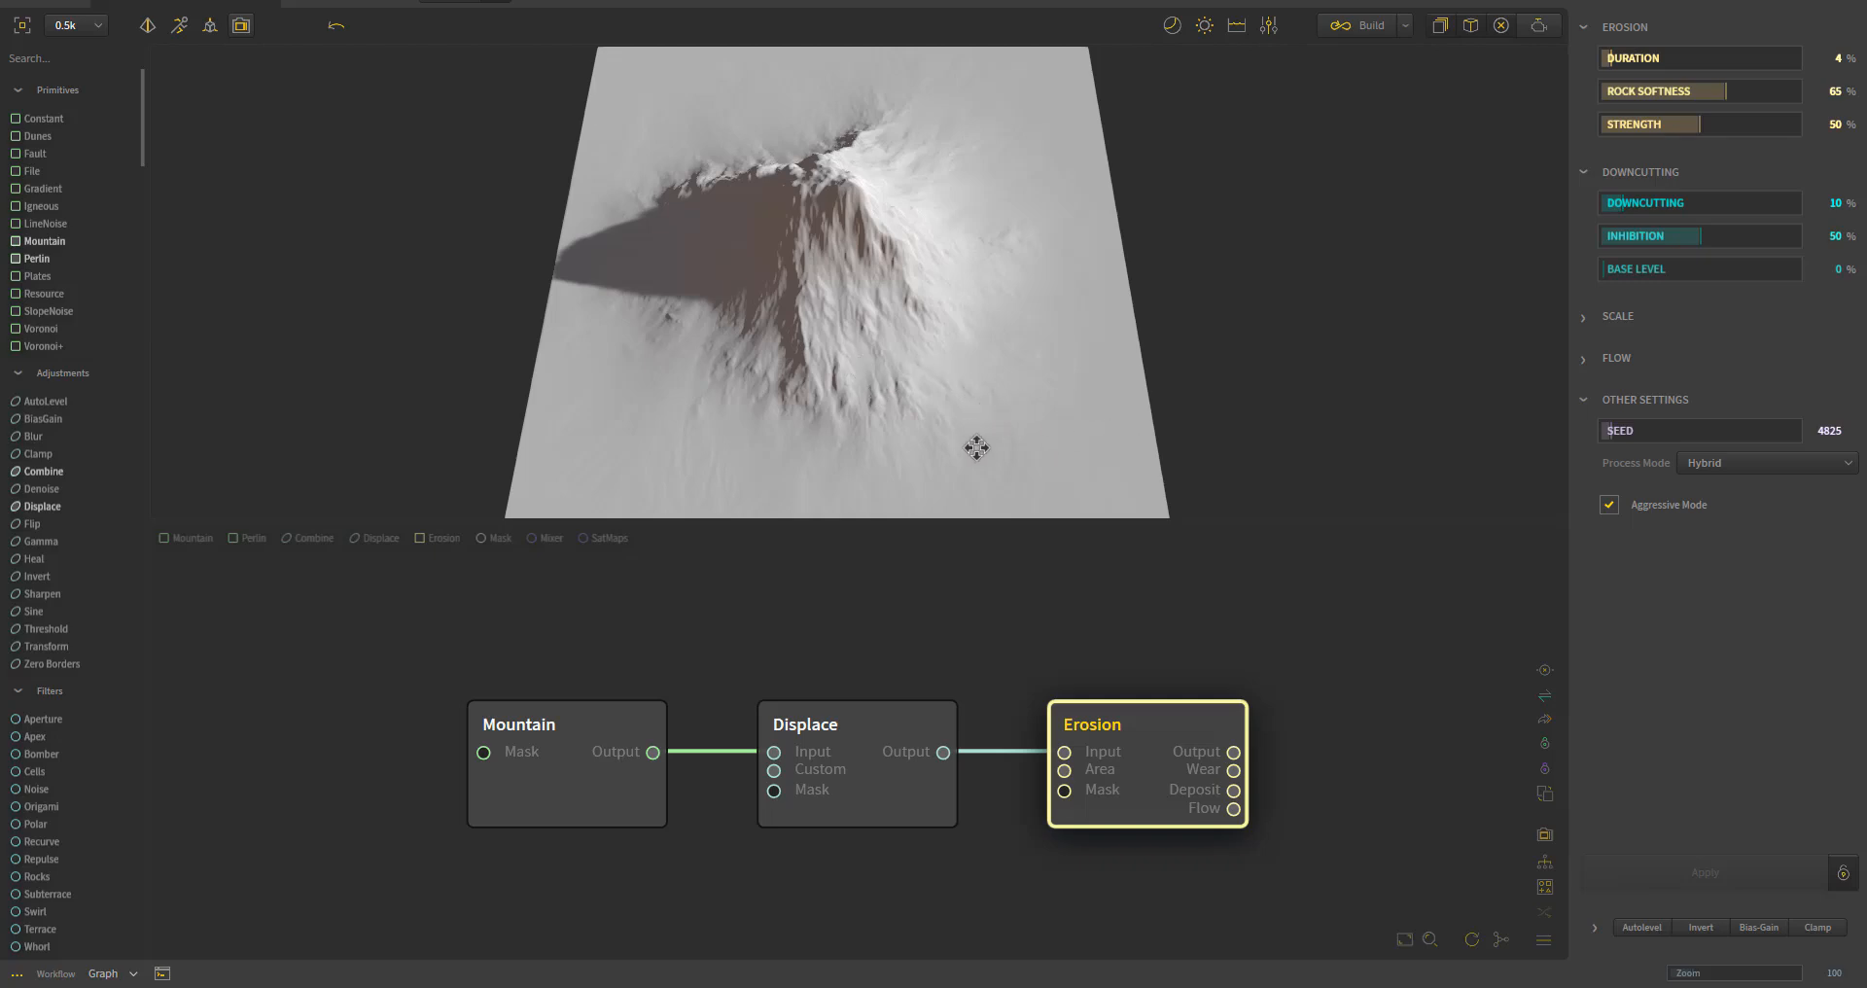
left_click_drag(963, 378, 971, 553)
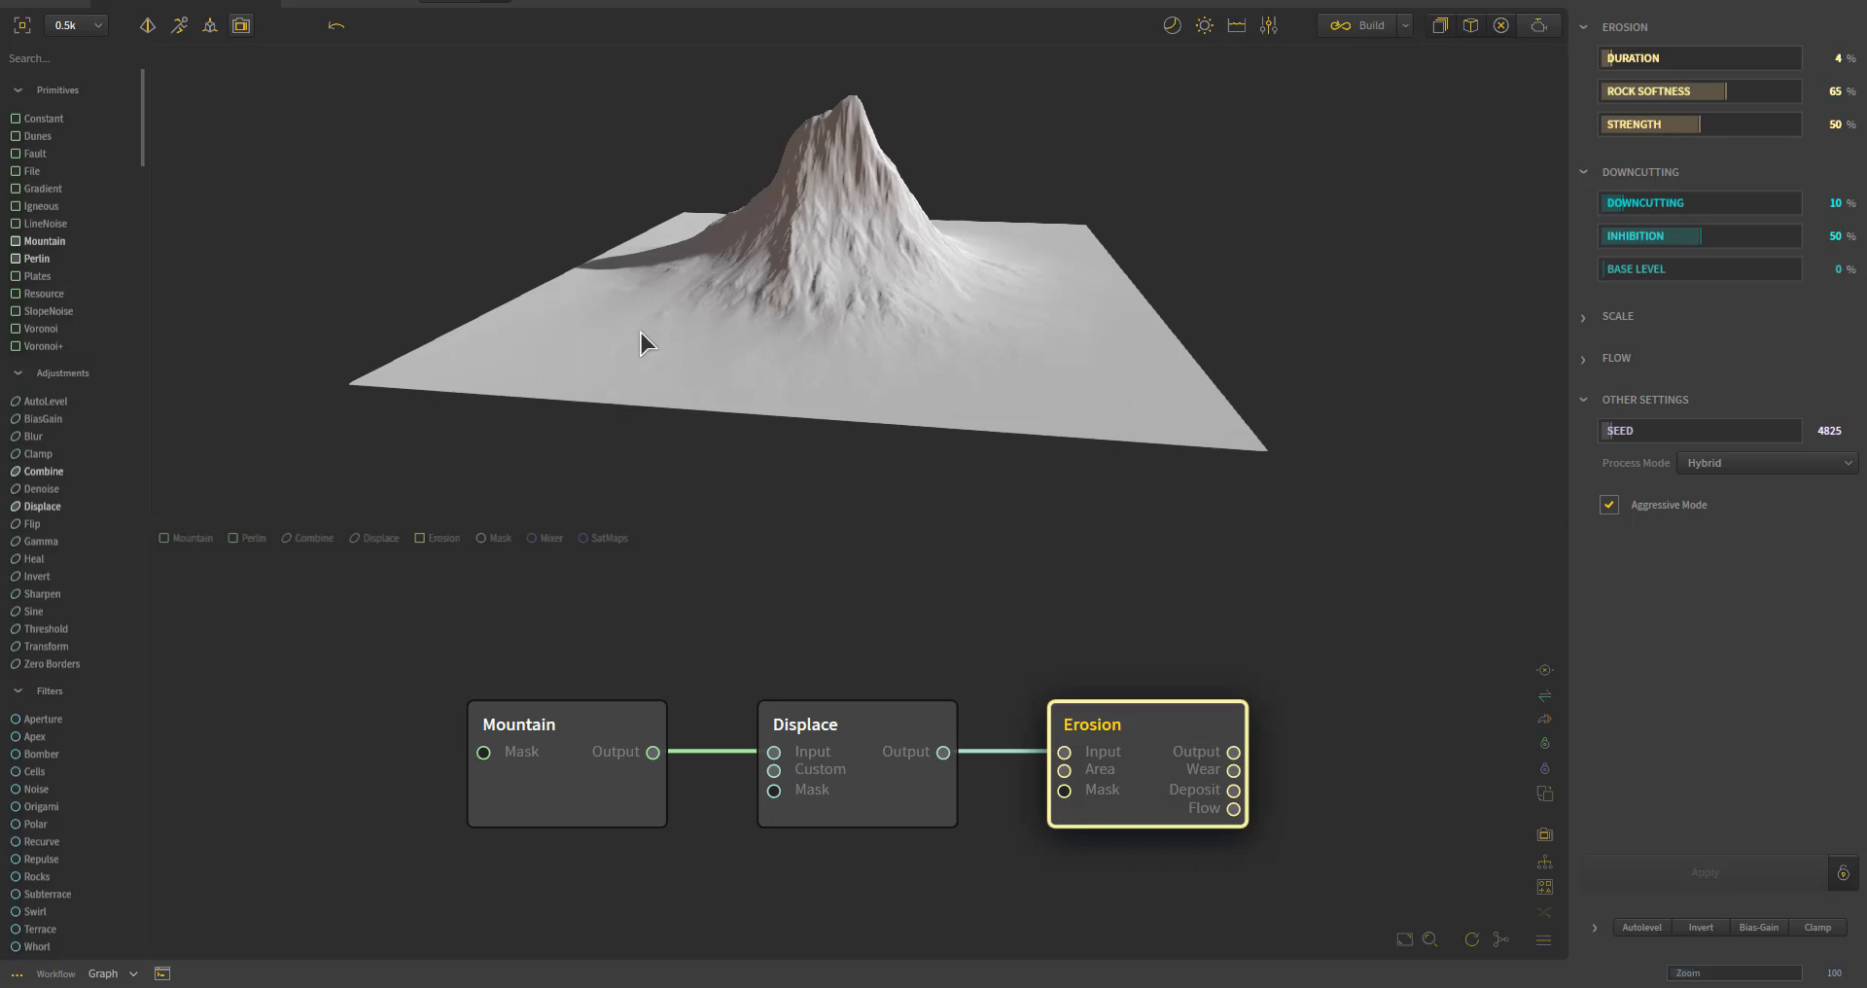
- Review the Workspace and Viewport preferences, including the viewport rotation control, and accept them
left_click(43, 5)
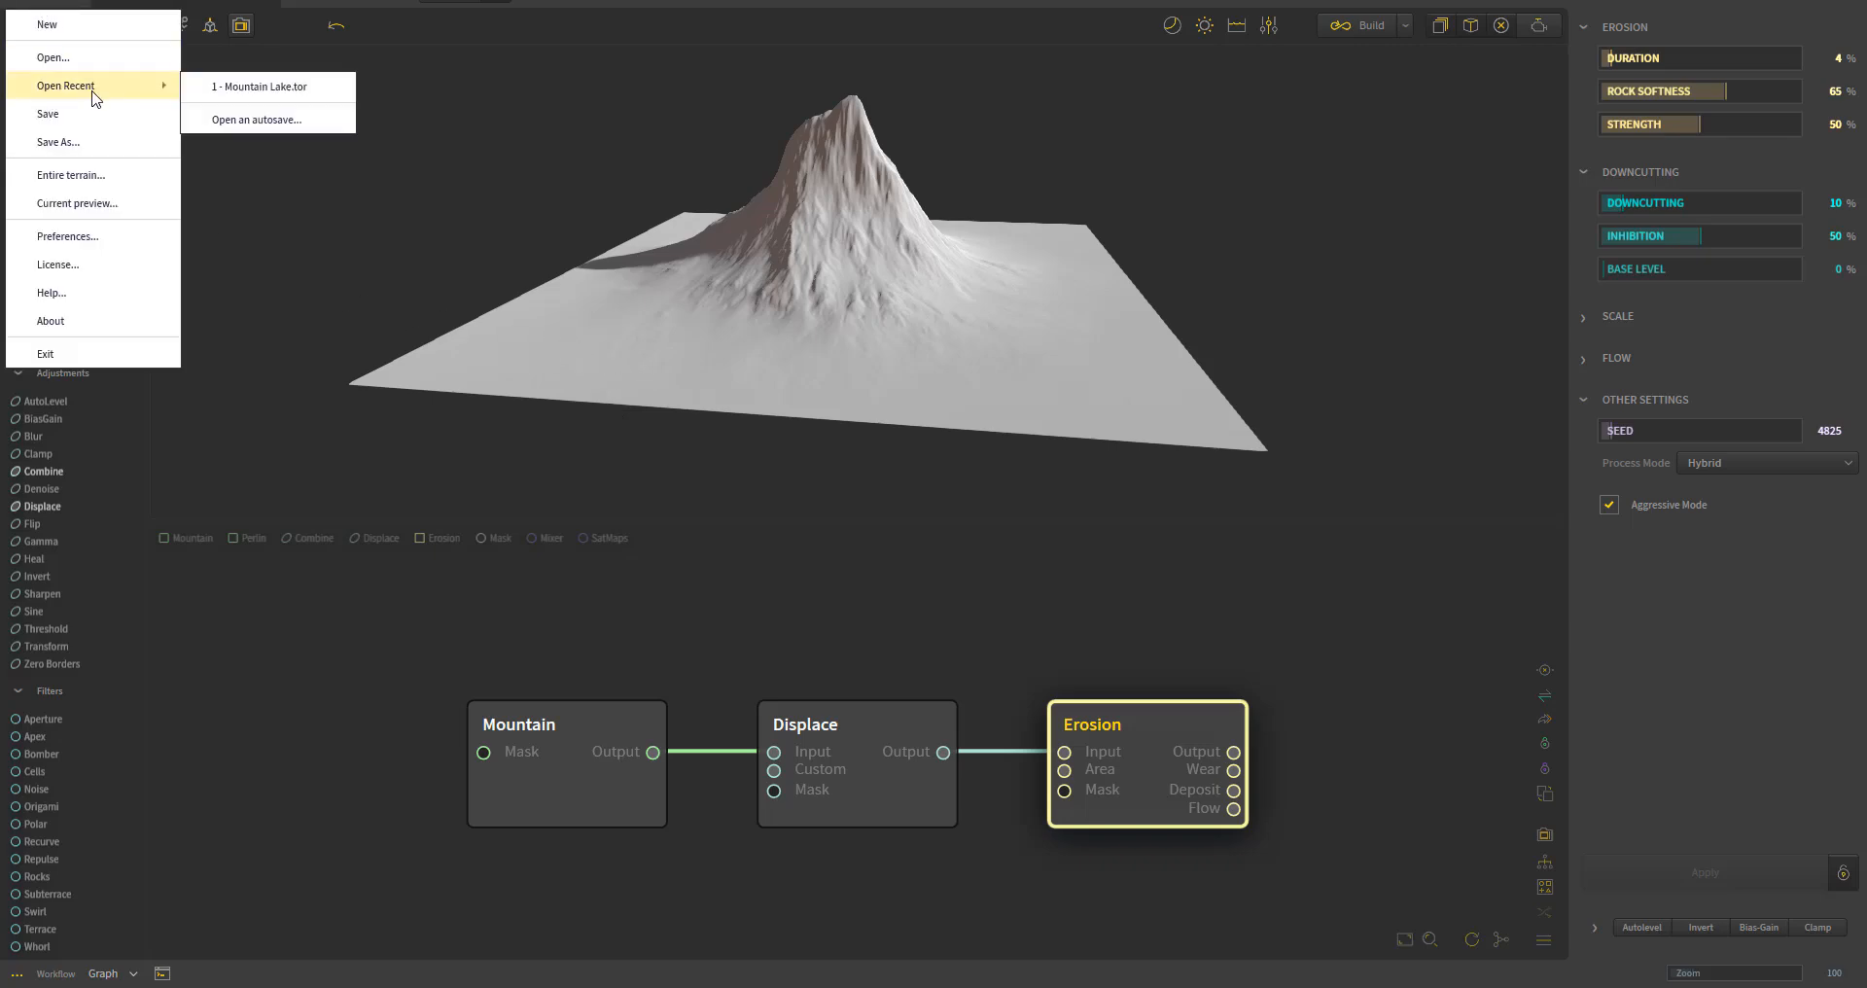
left_click(78, 240)
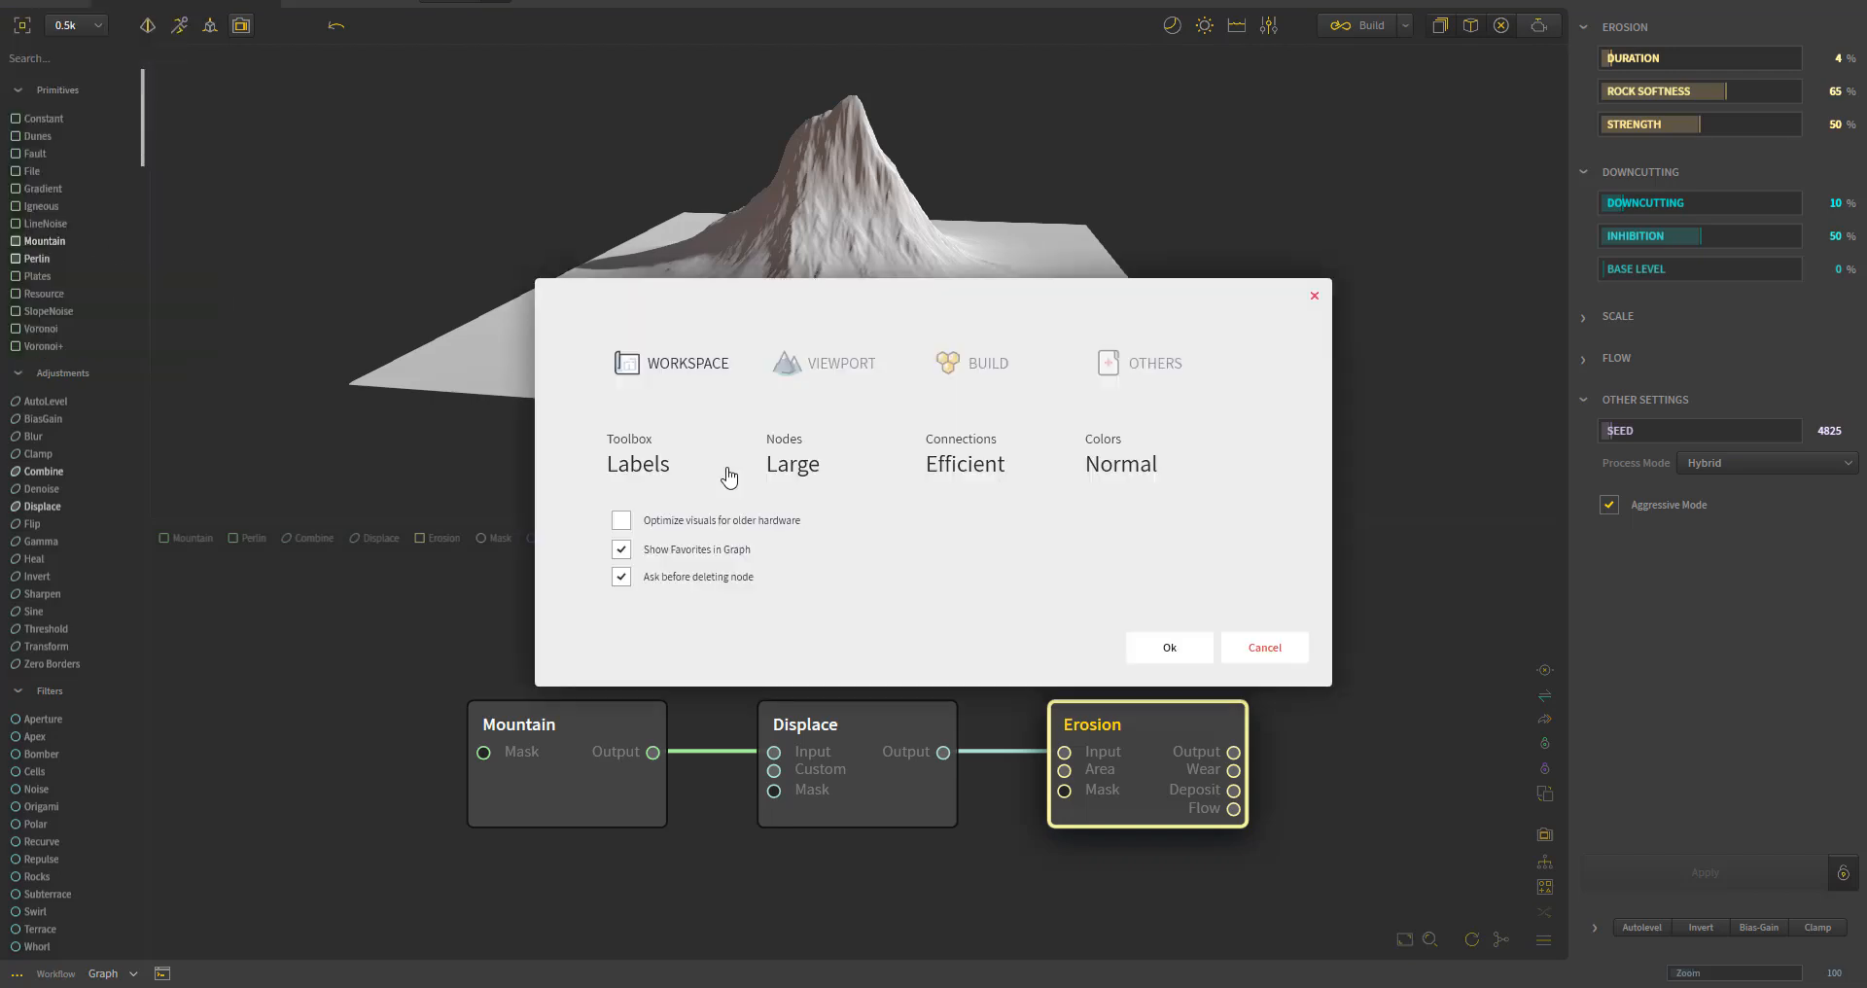
left_click(842, 369)
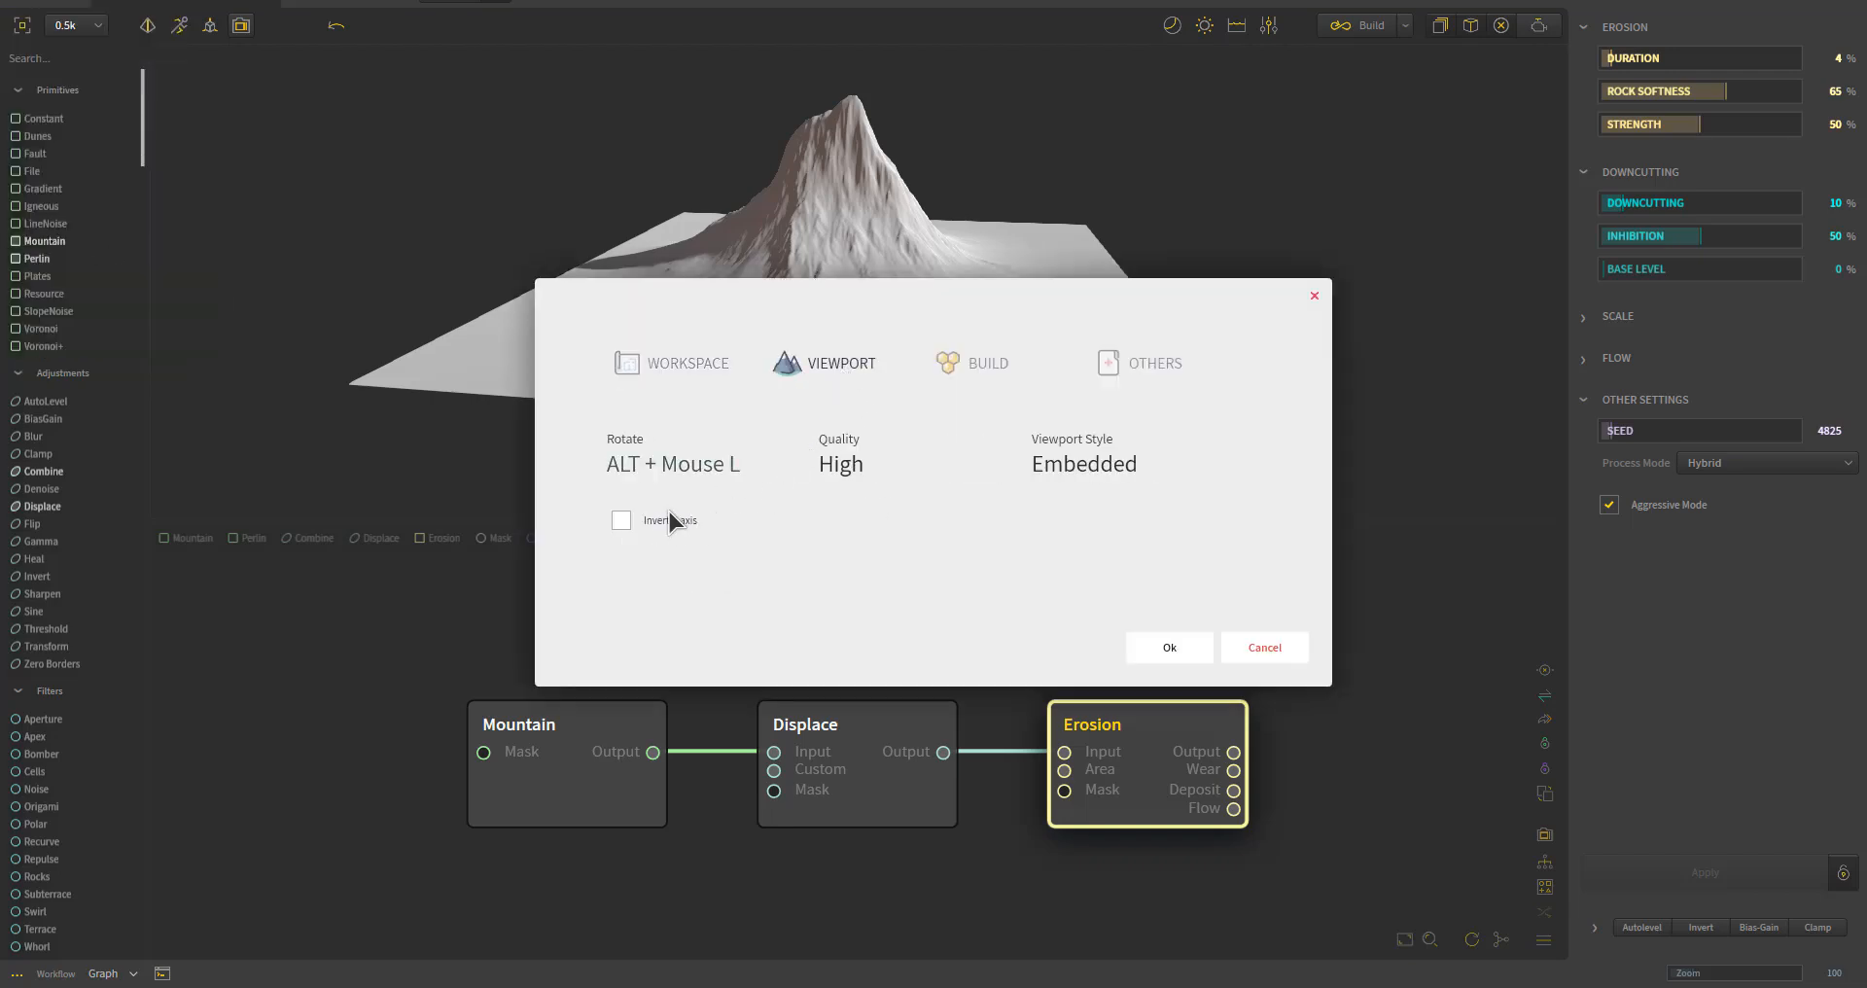
left_click(1174, 655)
- Reposition the sun in the lighting settings to shade one side of the mountain
left_click_drag(1096, 196, 1046, 207)
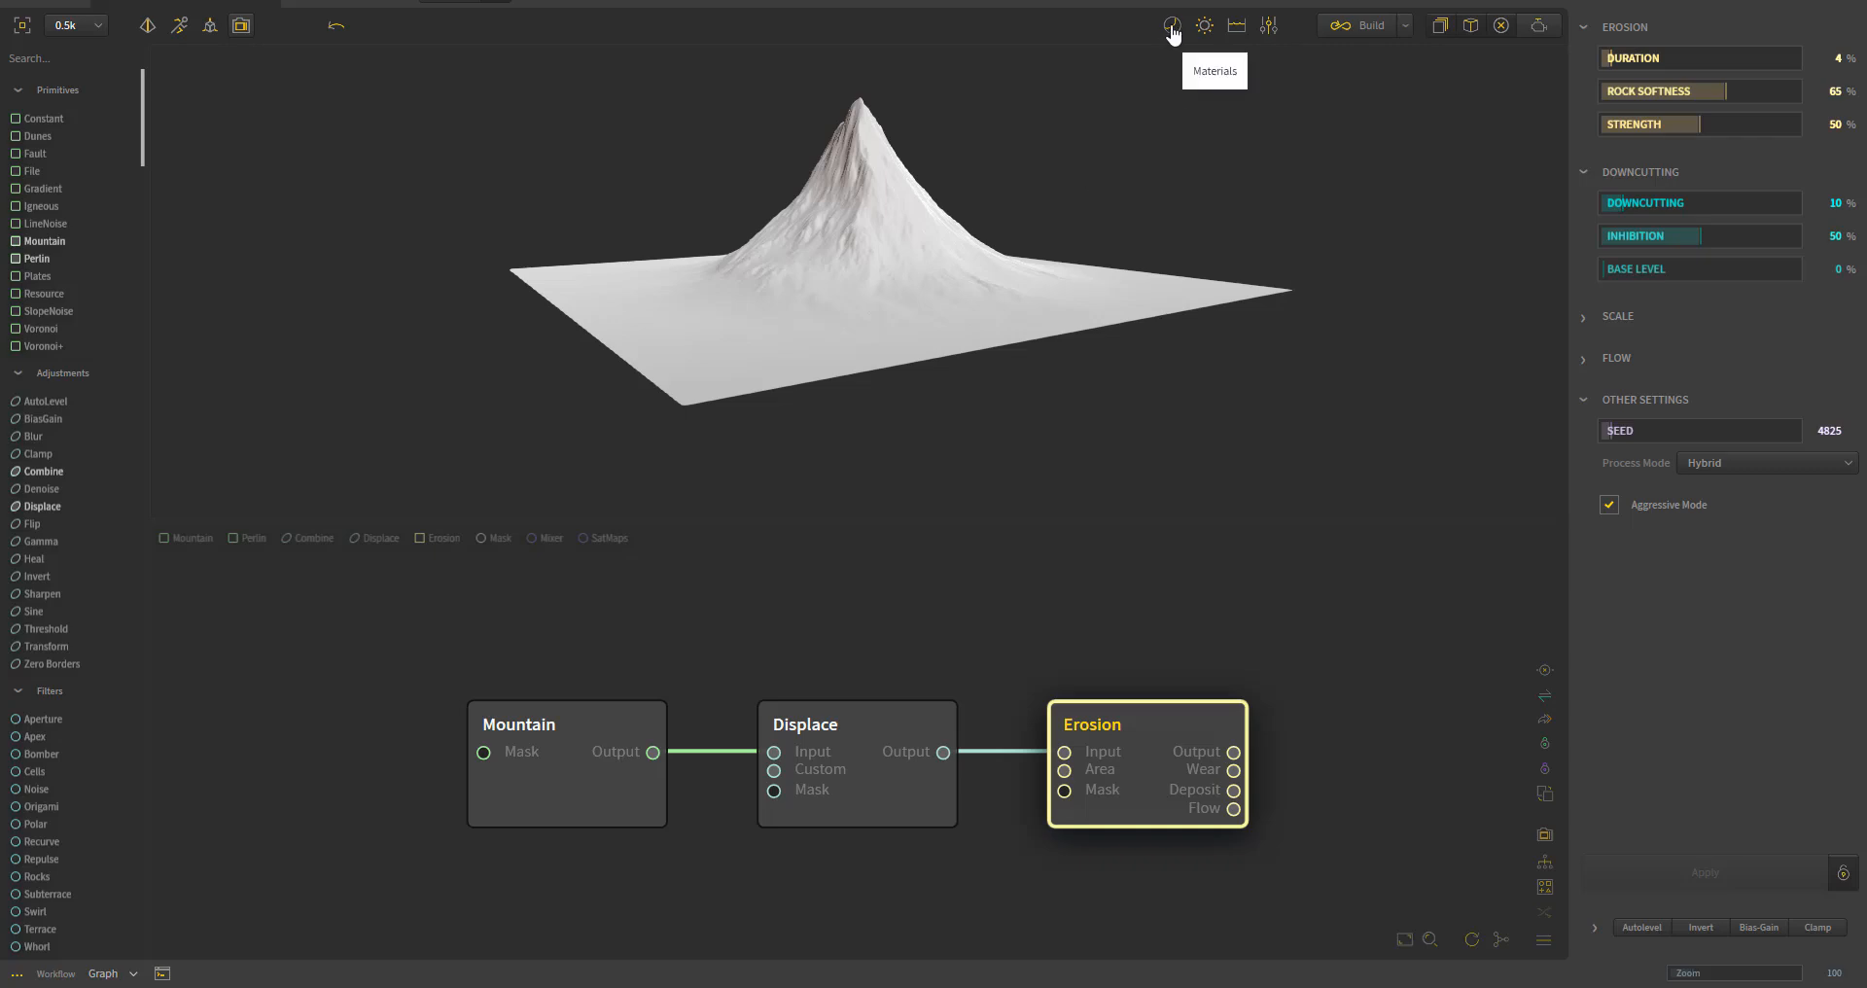
left_click(1204, 29)
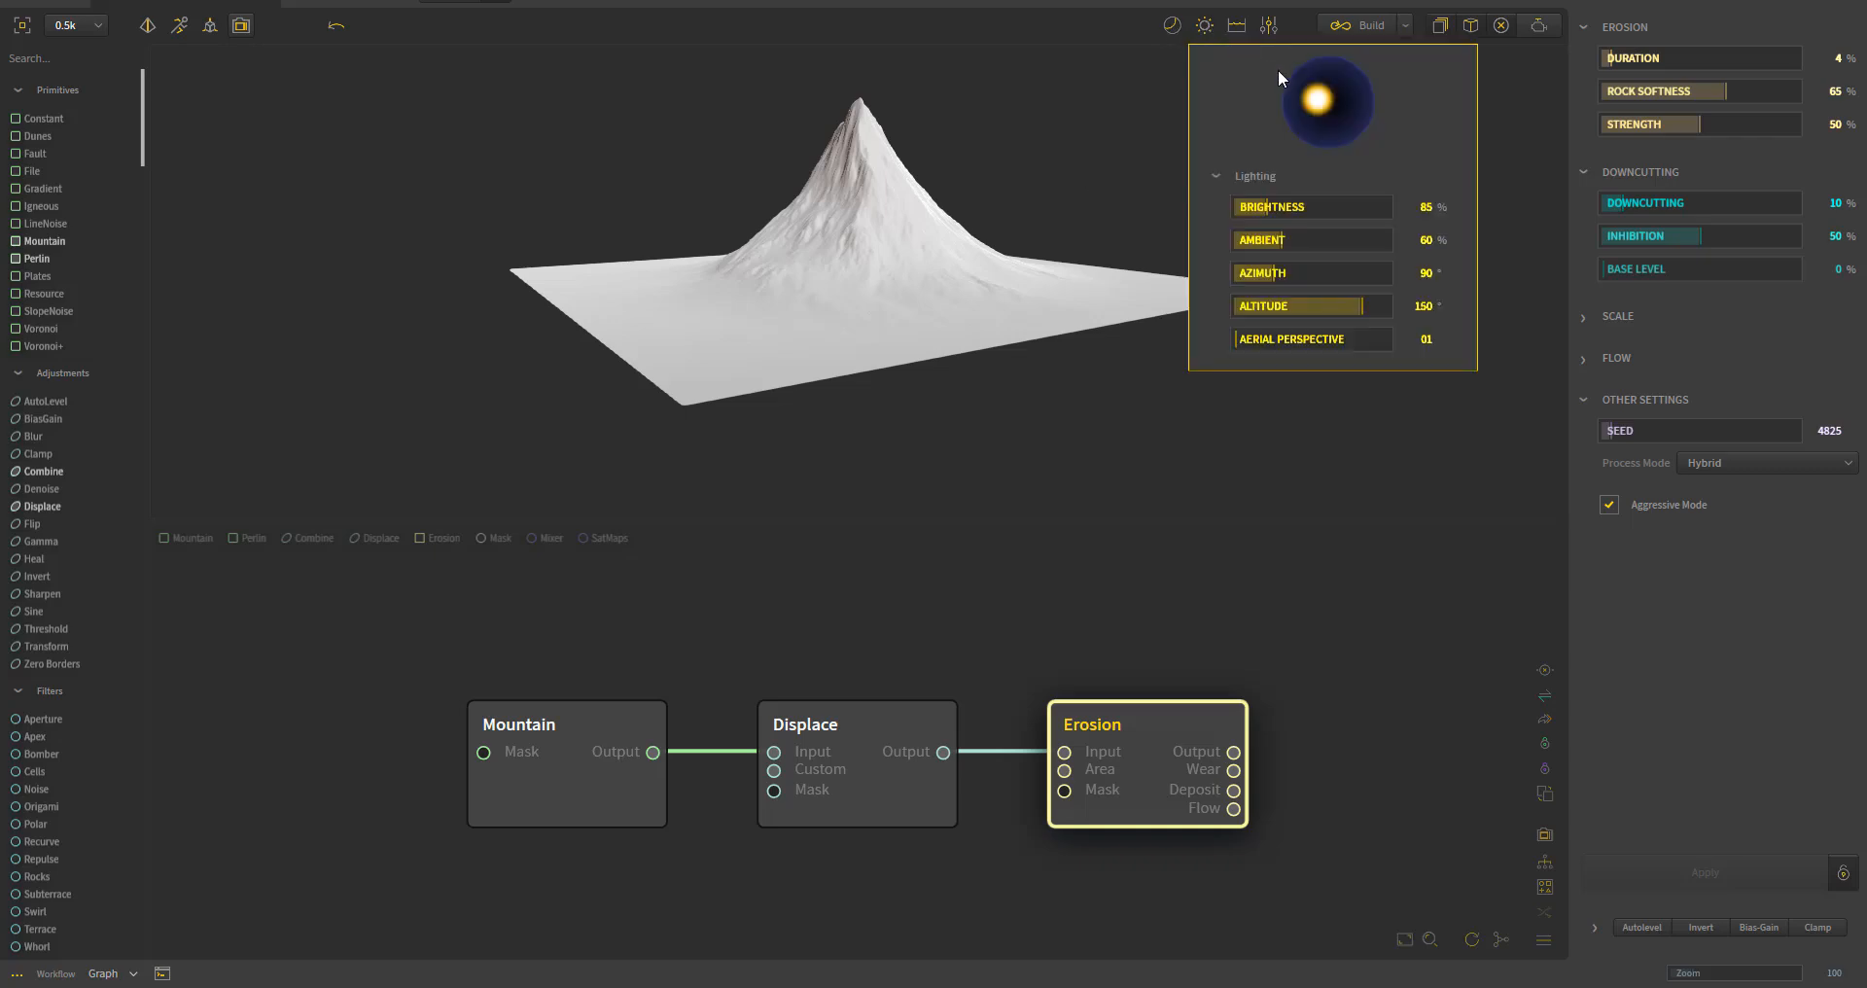
mouse_move(1313, 105)
left_mouse_down()
mouse_move(1340, 80)
mouse_move(1330, 130)
mouse_move(1341, 99)
mouse_move(1310, 97)
left_mouse_up()
- Try displaying water around the mountain, experiment with the water level, and turn the water off
mouse_move(1237, 29)
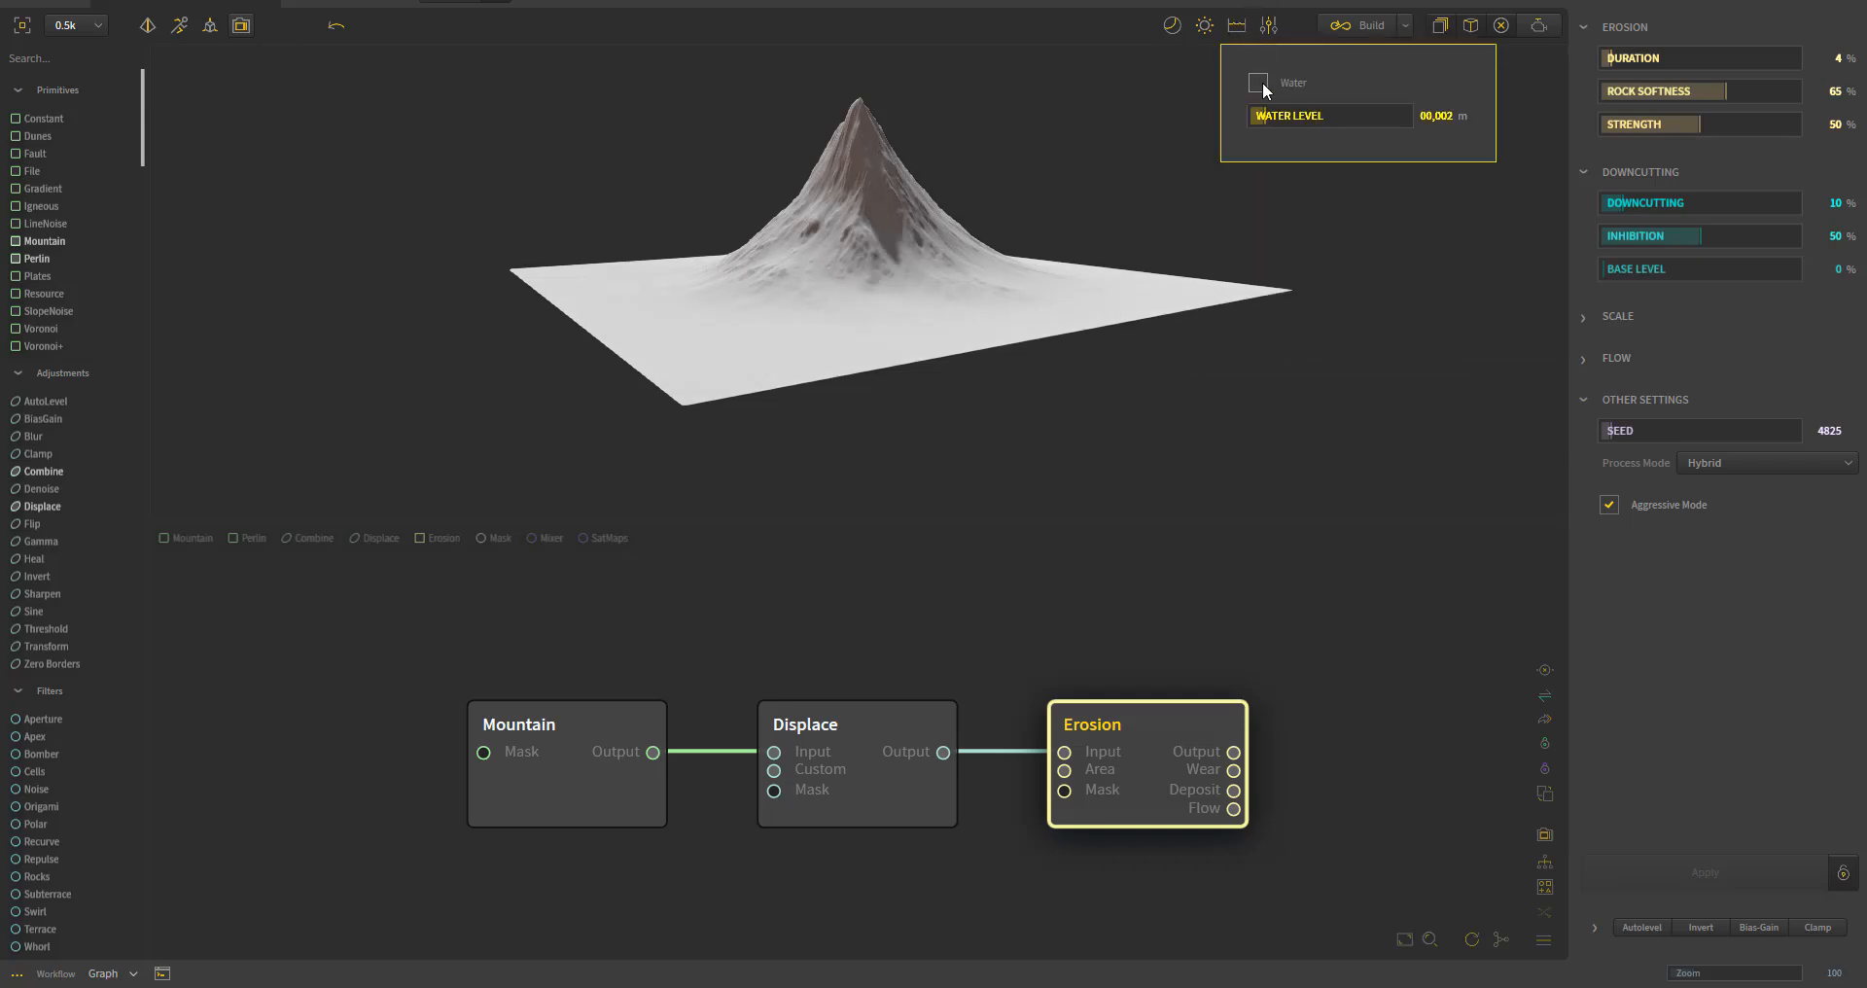
left_click(1259, 81)
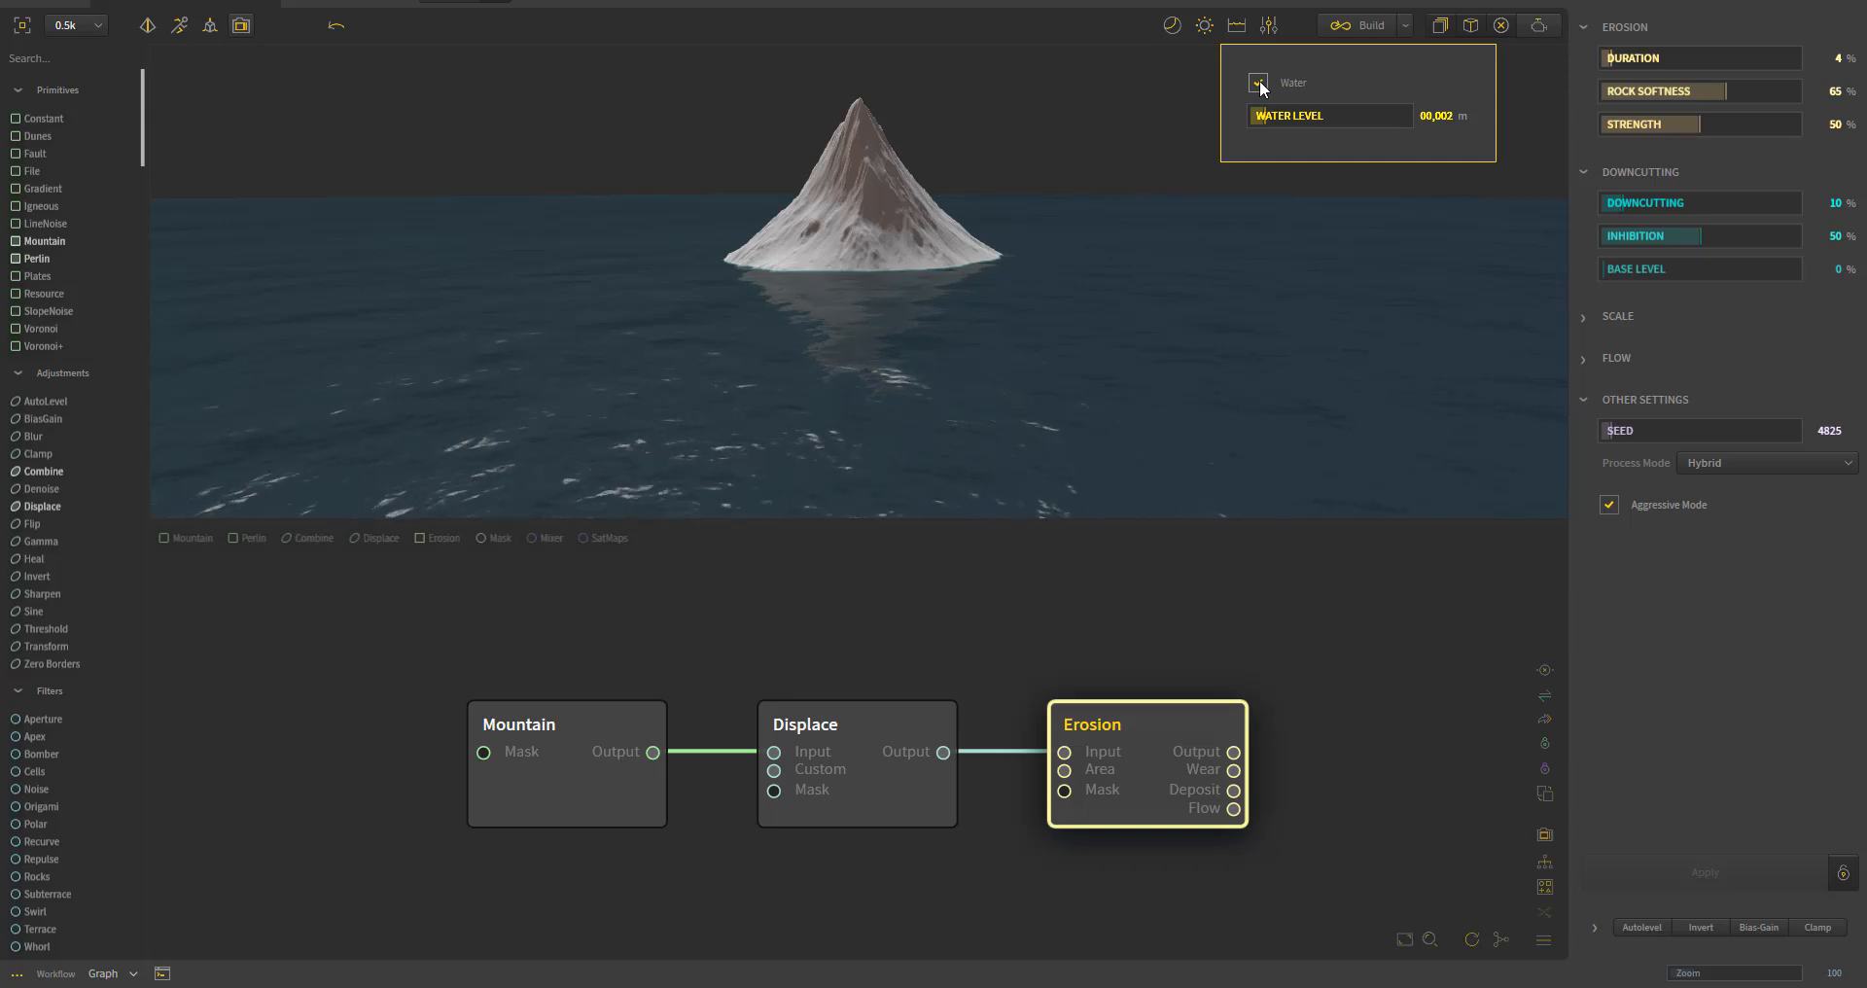
left_click_drag(988, 311, 1046, 216)
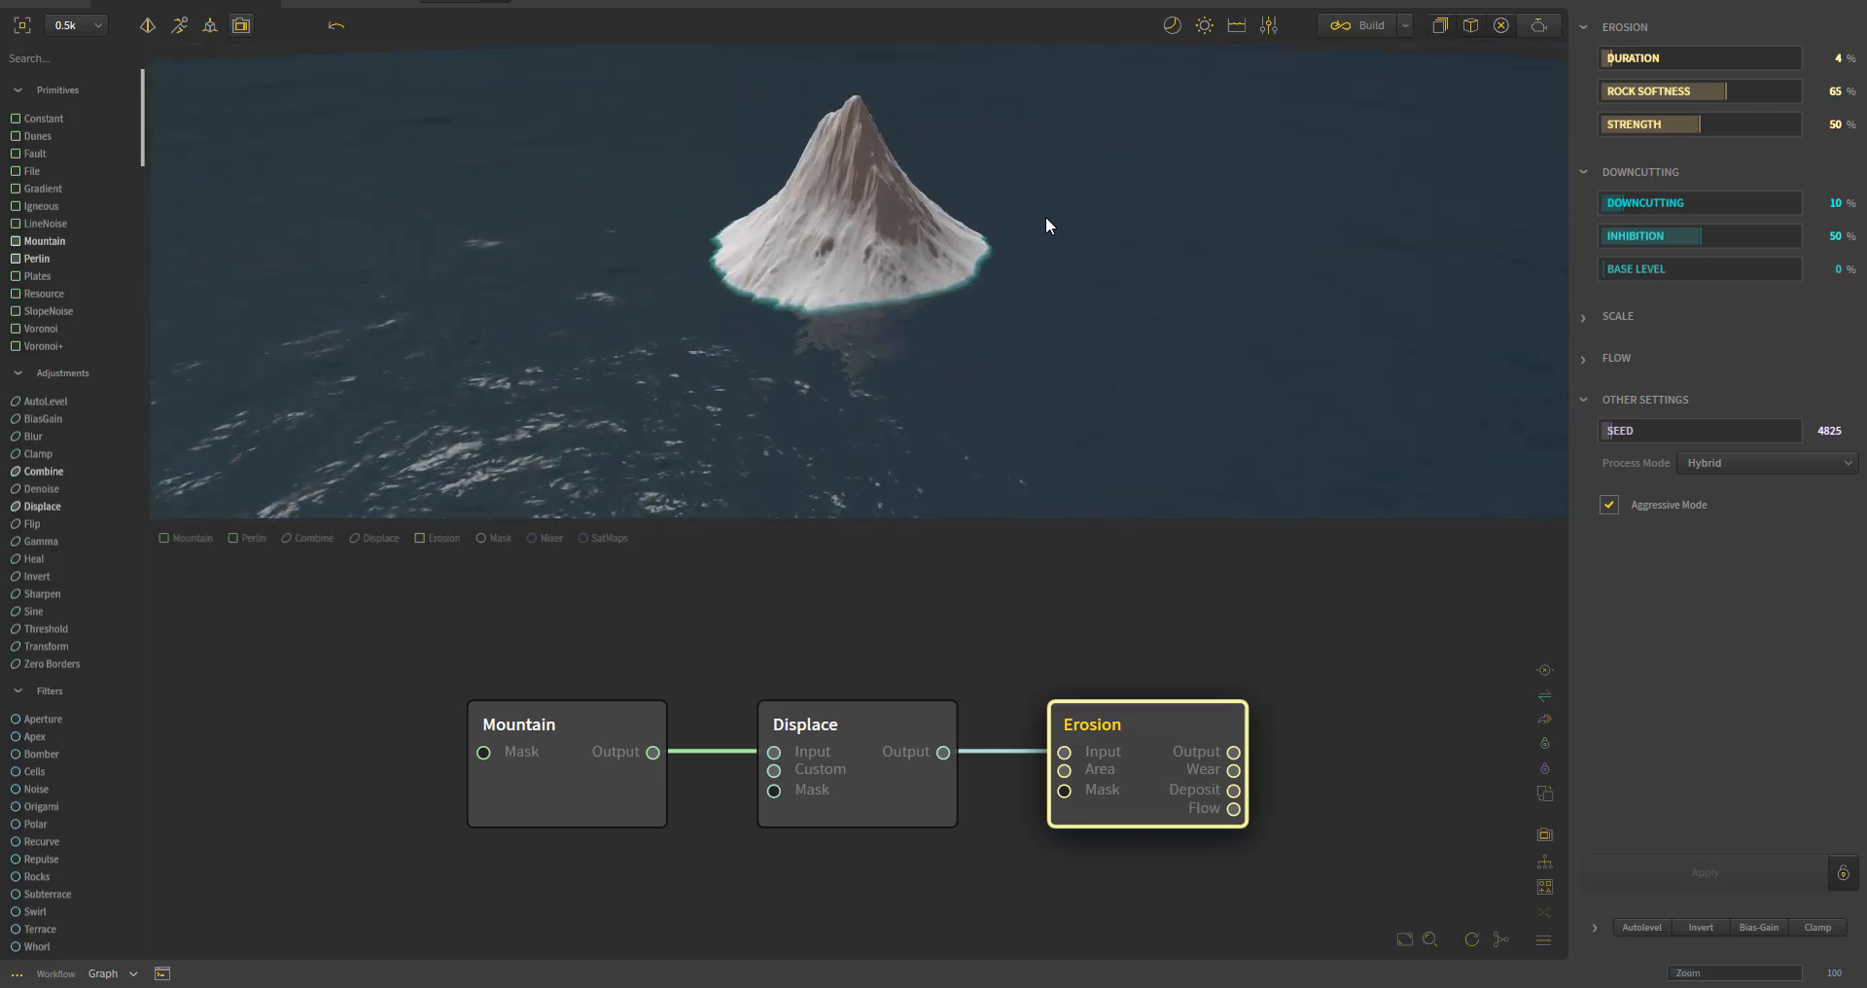
left_click_drag(1187, 78, 1071, 146)
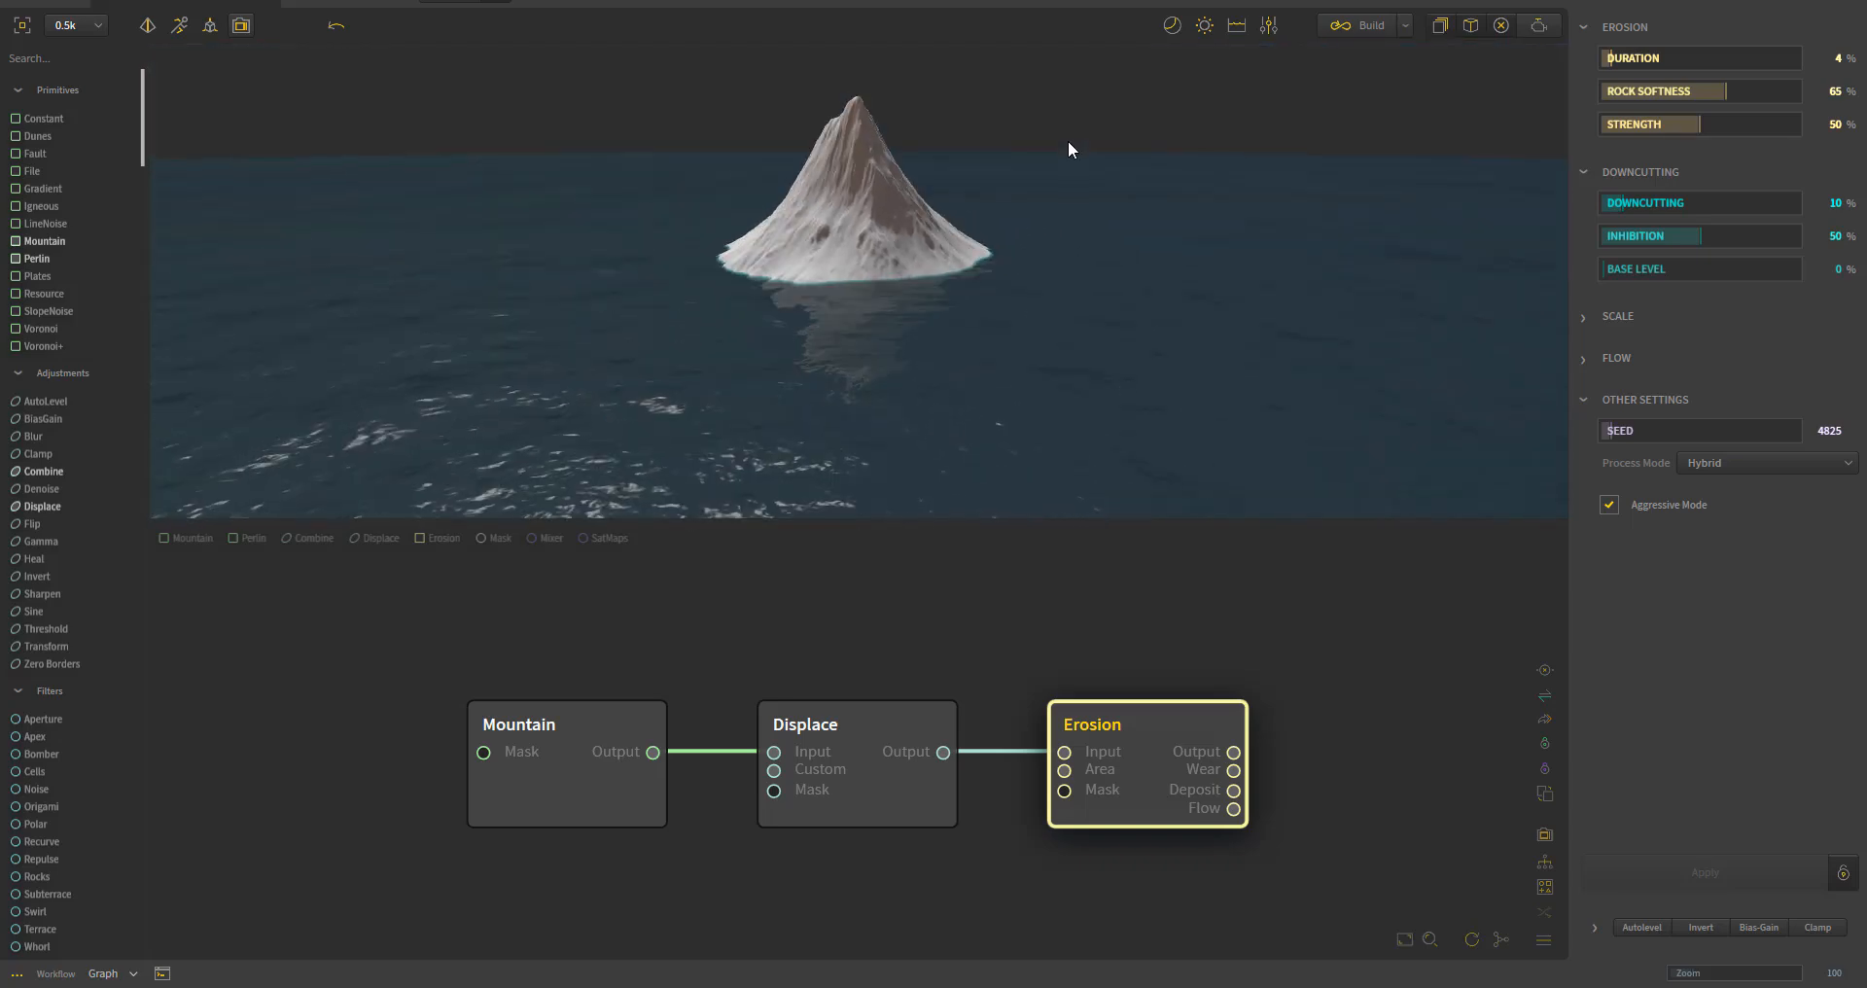
left_click(1239, 30)
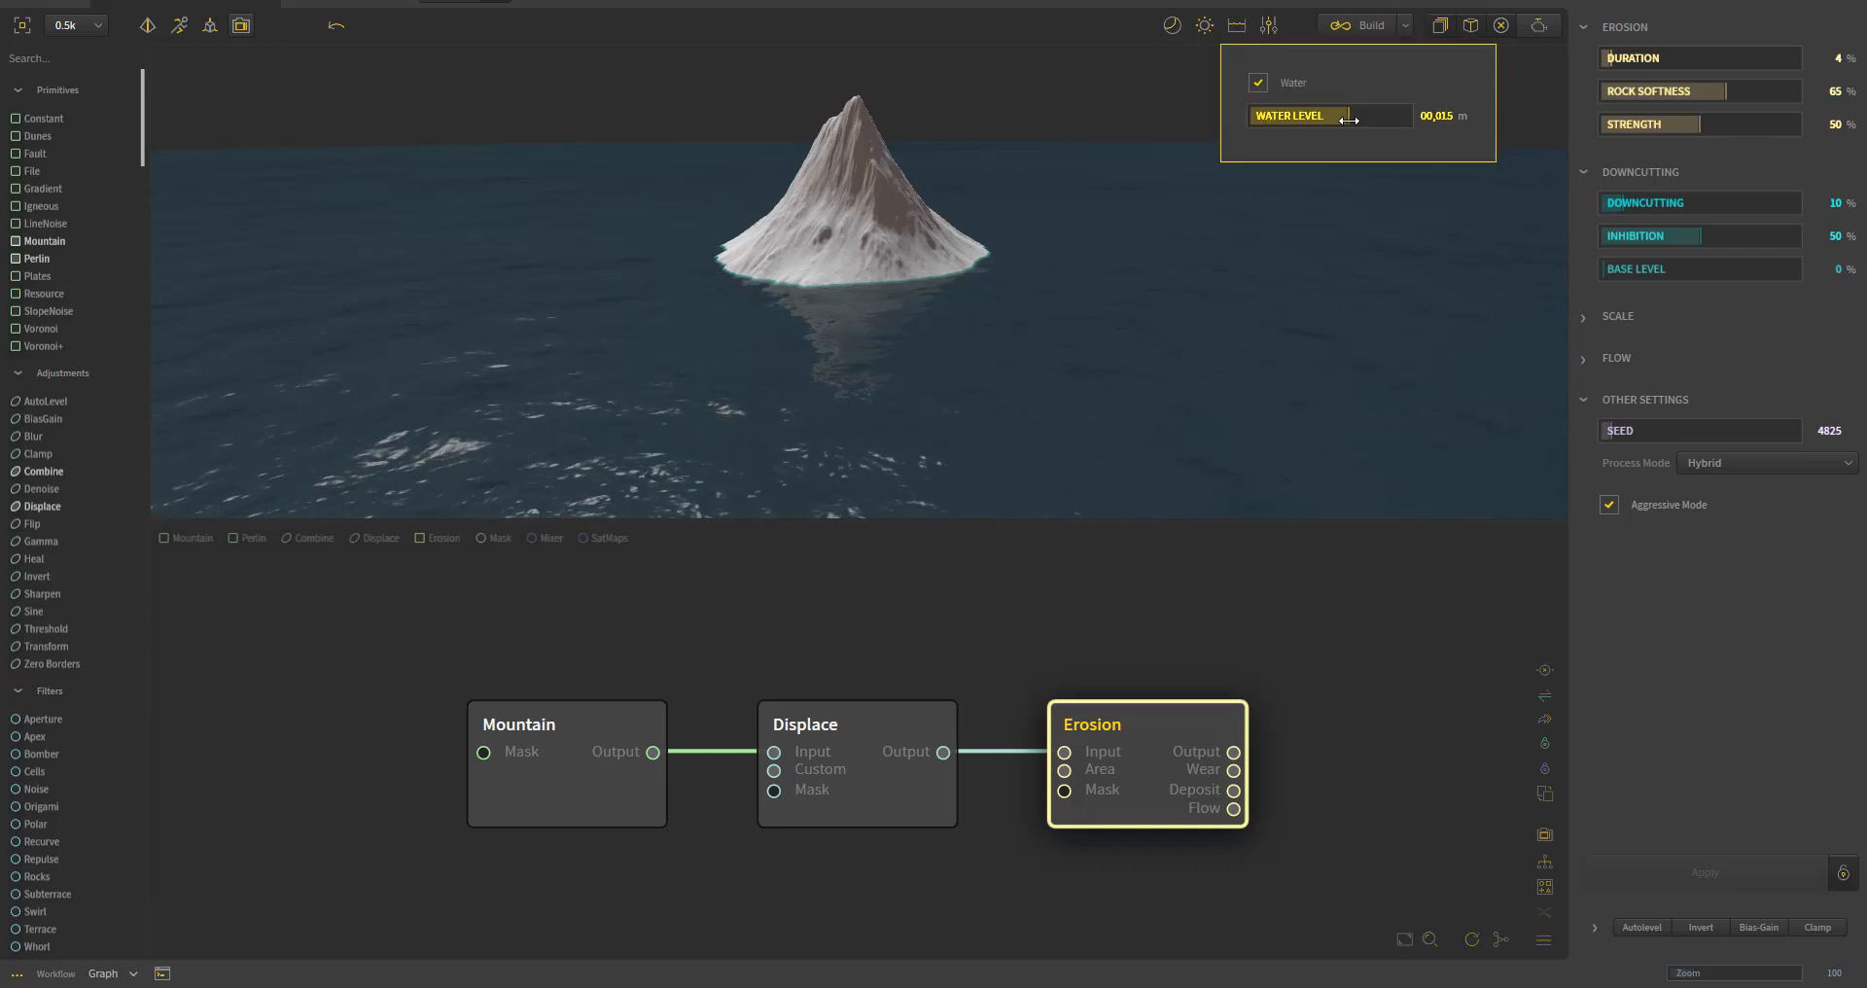
left_click_drag(1349, 119, 1246, 111)
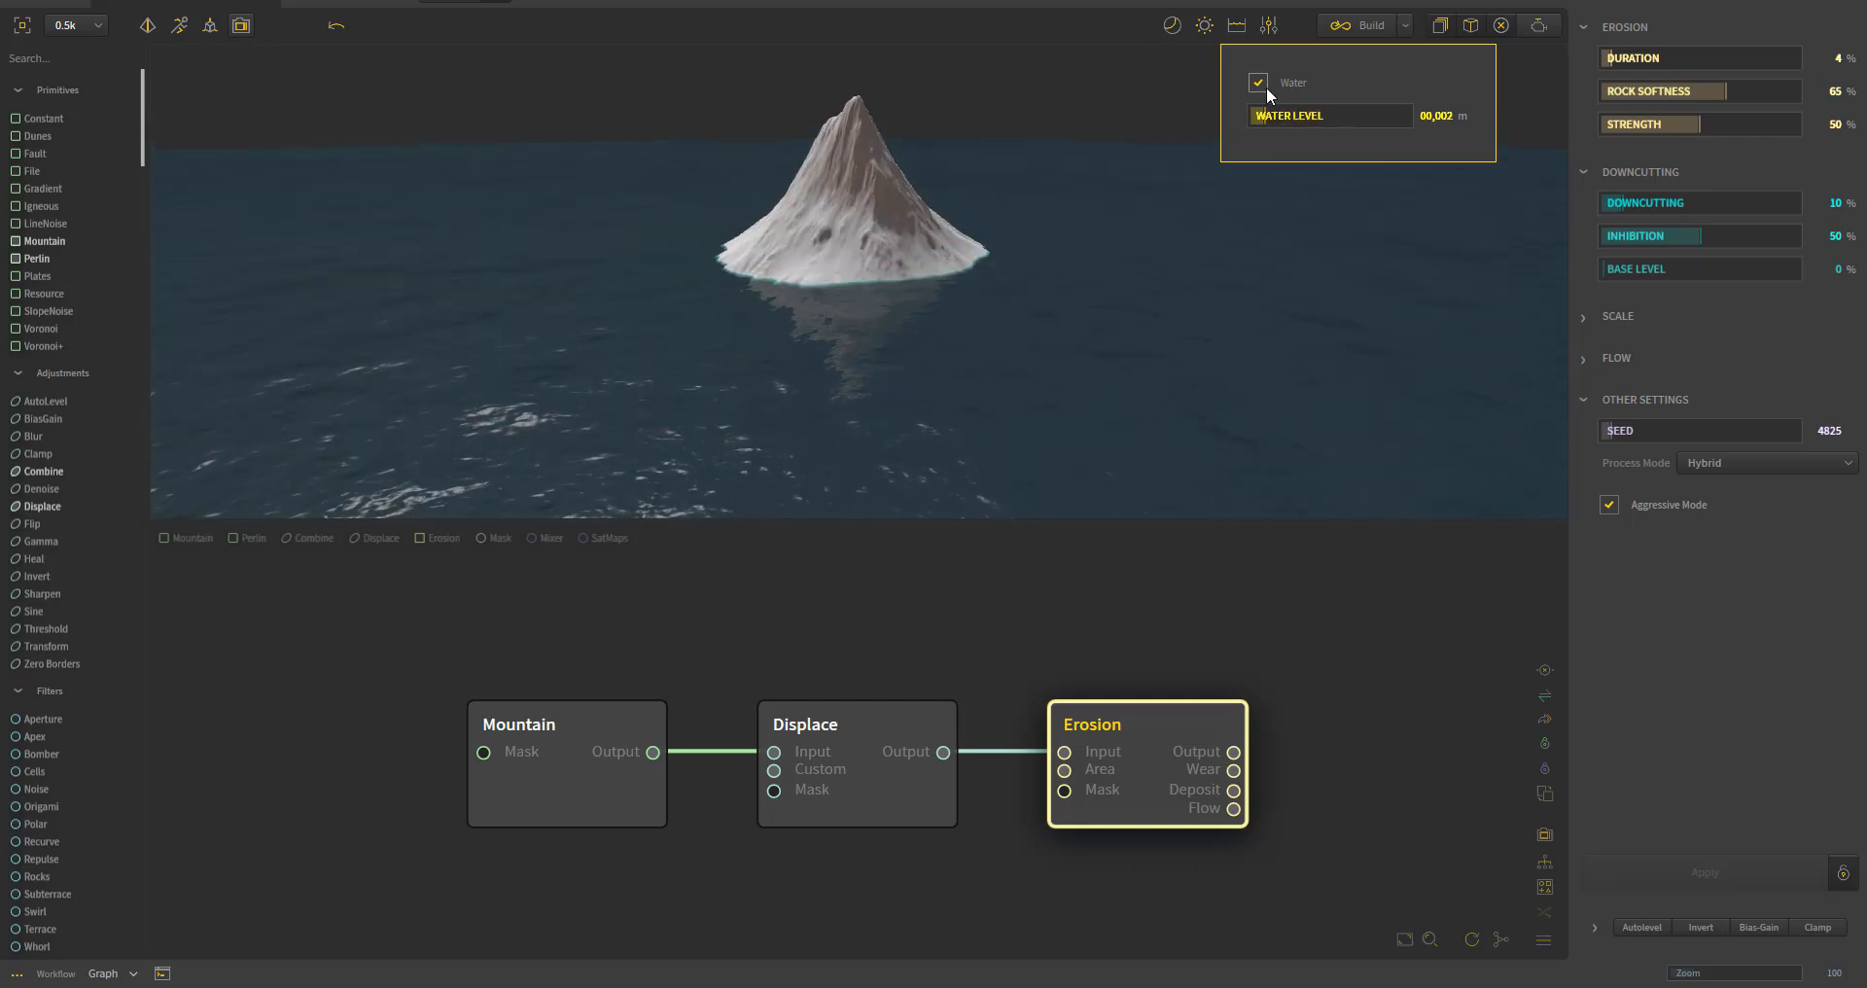
left_click(1261, 84)
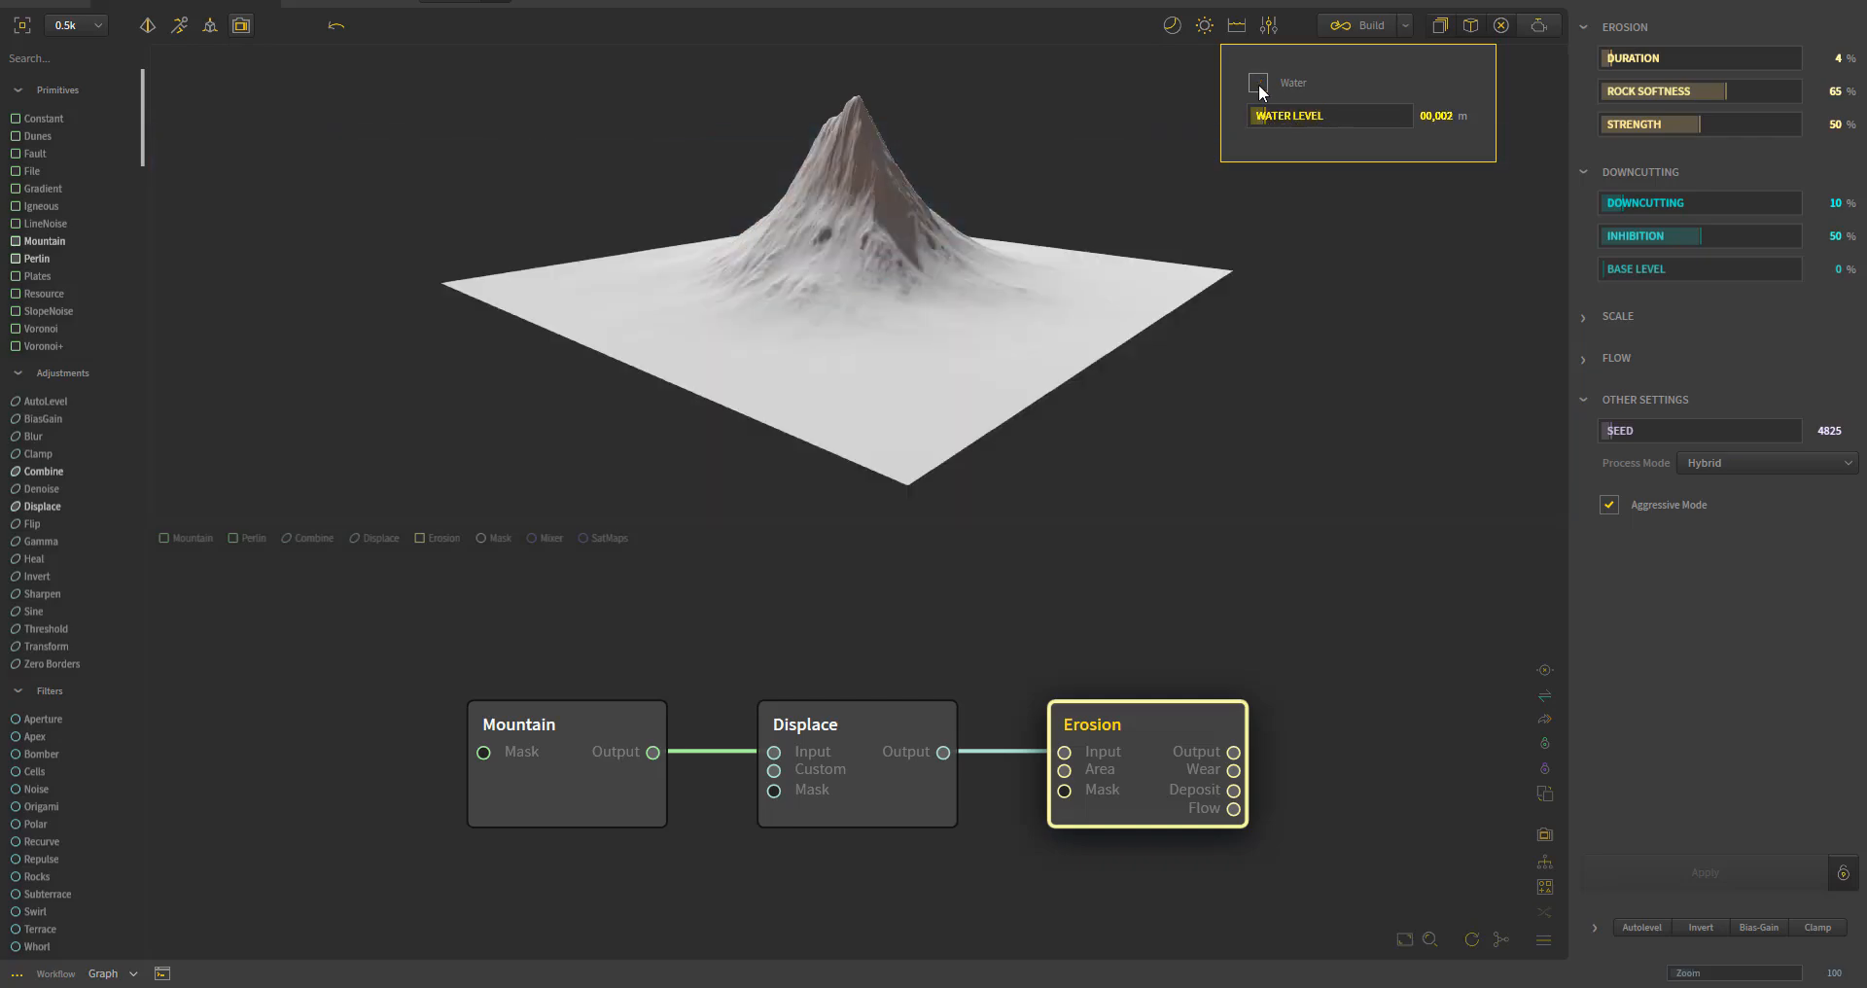
- Try a terrain height of about 5,228 m in the Terrain Definition, restore it to 2,600 m, and deselect the Erosion node
left_click(1271, 33)
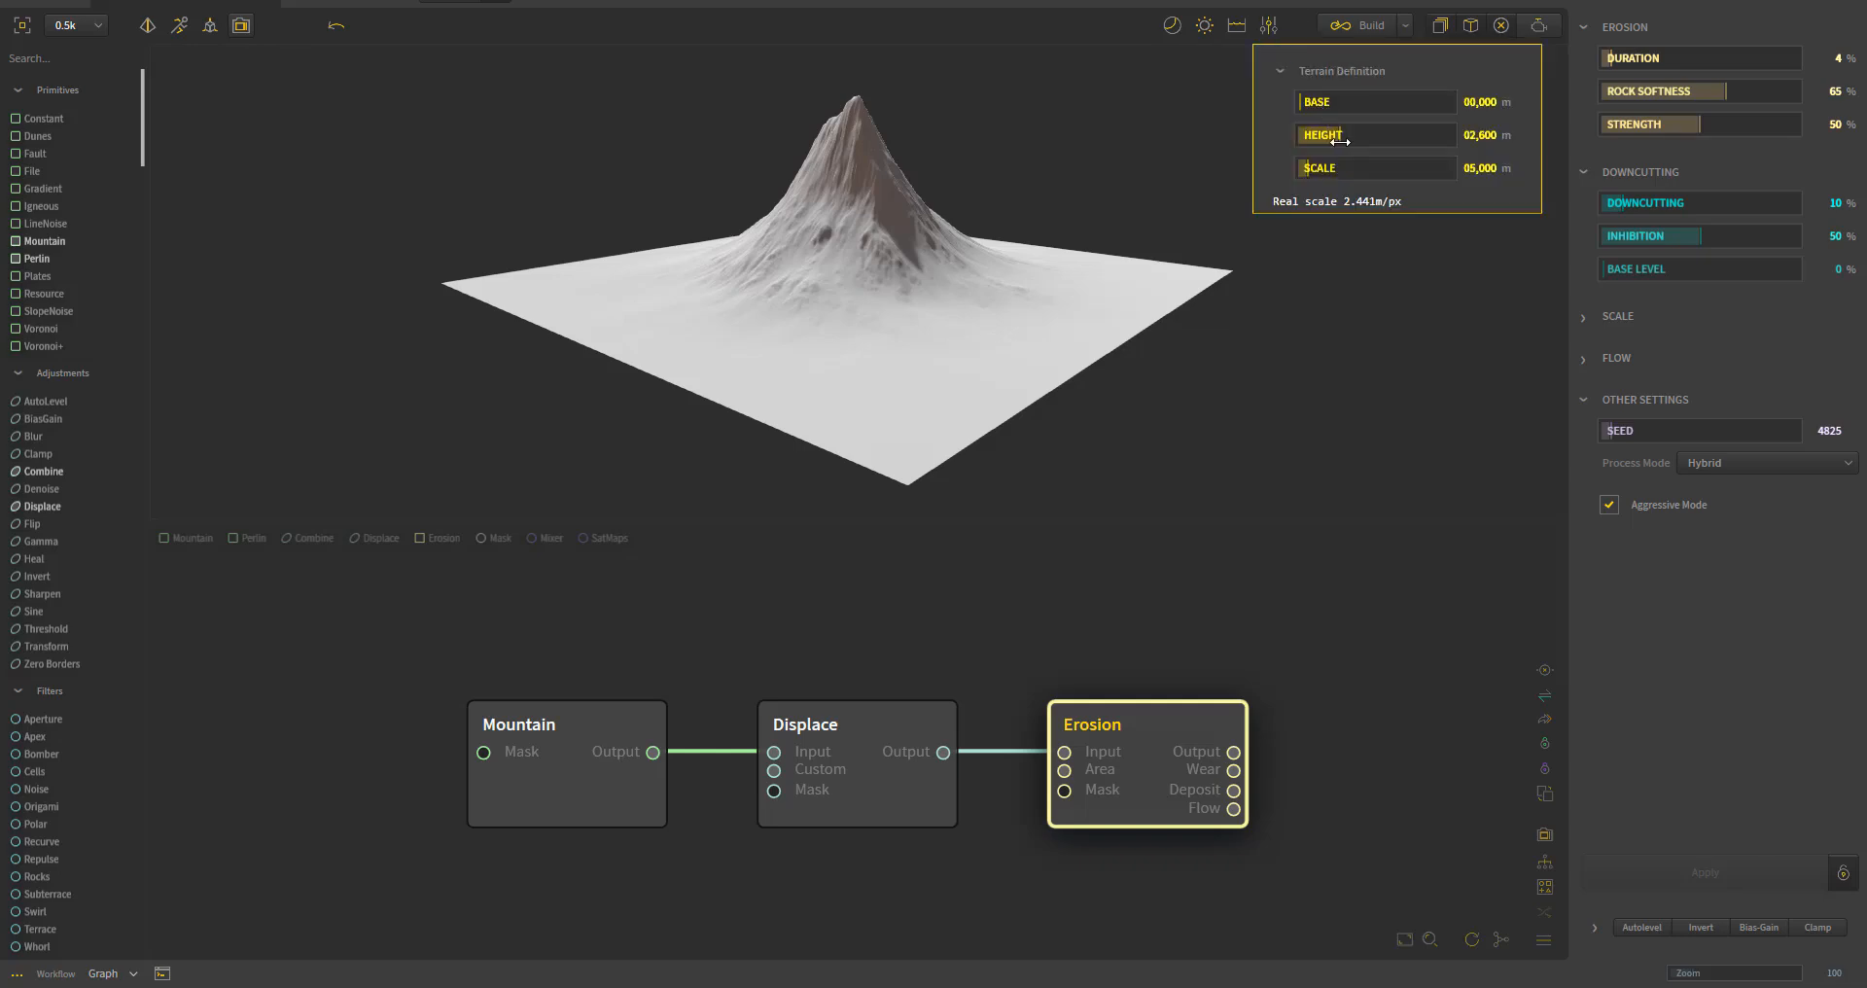
left_click_drag(1347, 136, 1381, 124)
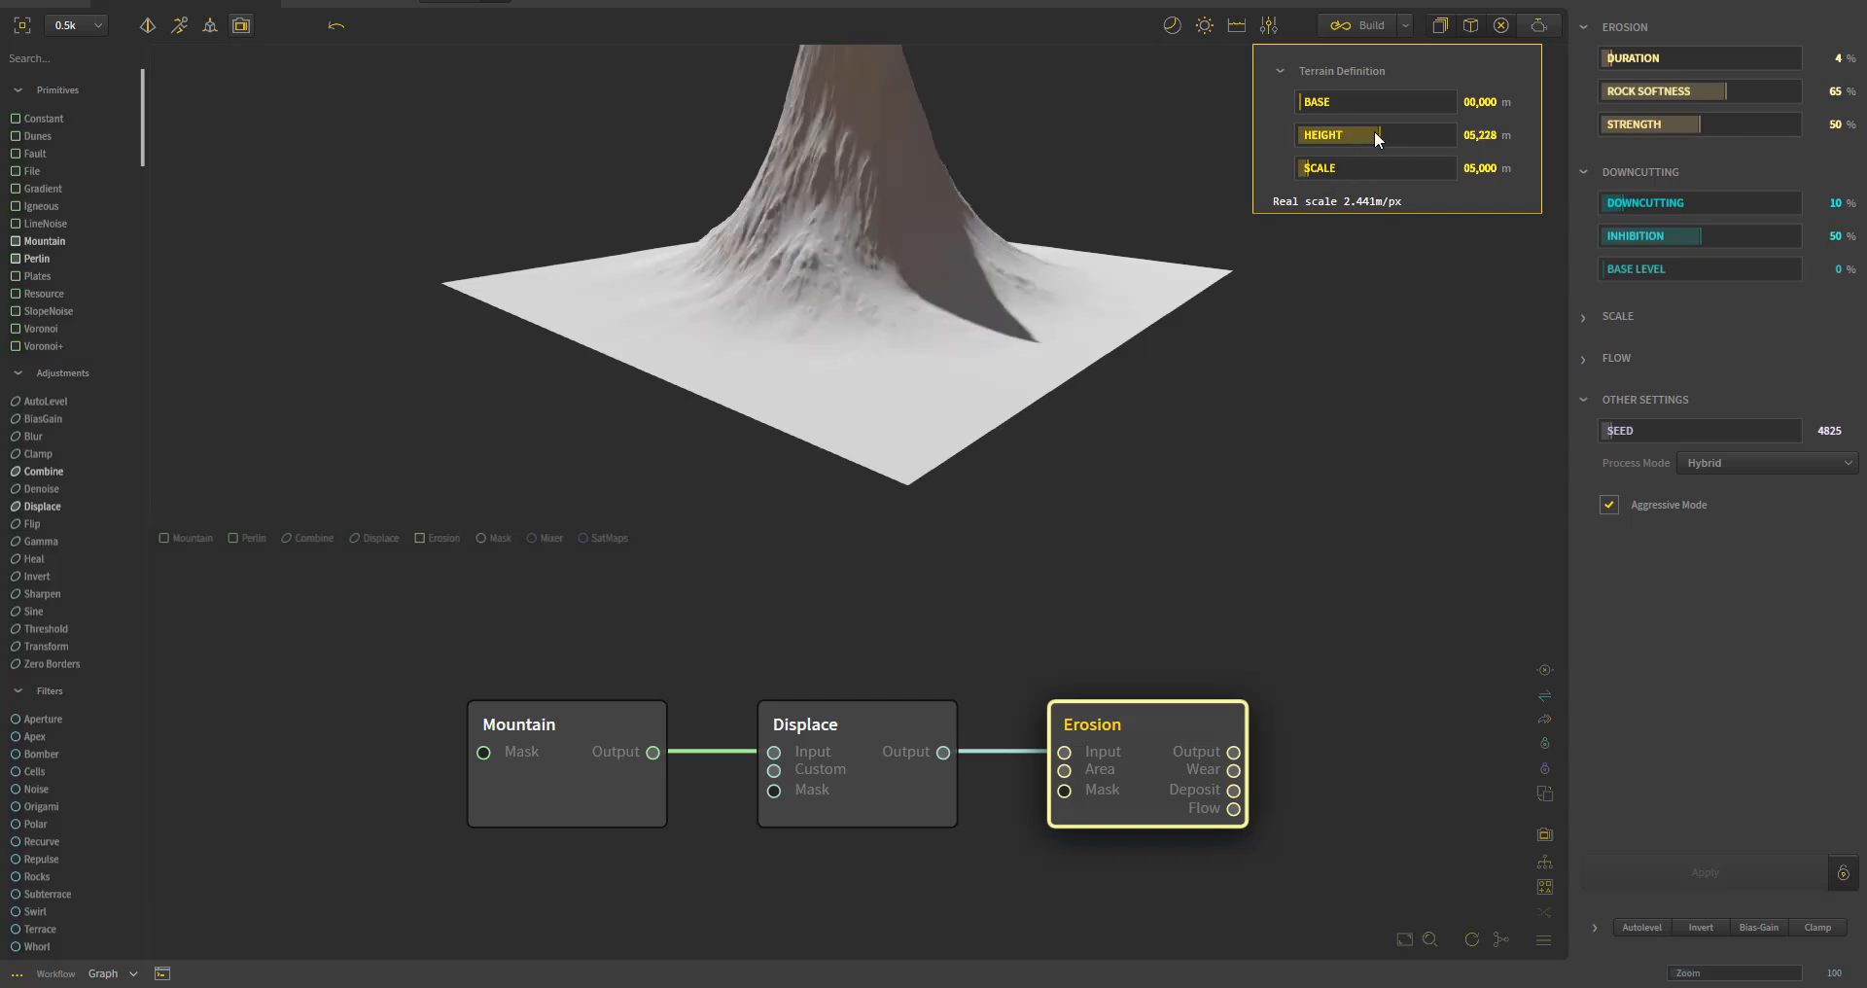
left_click_drag(1373, 136, 1341, 132)
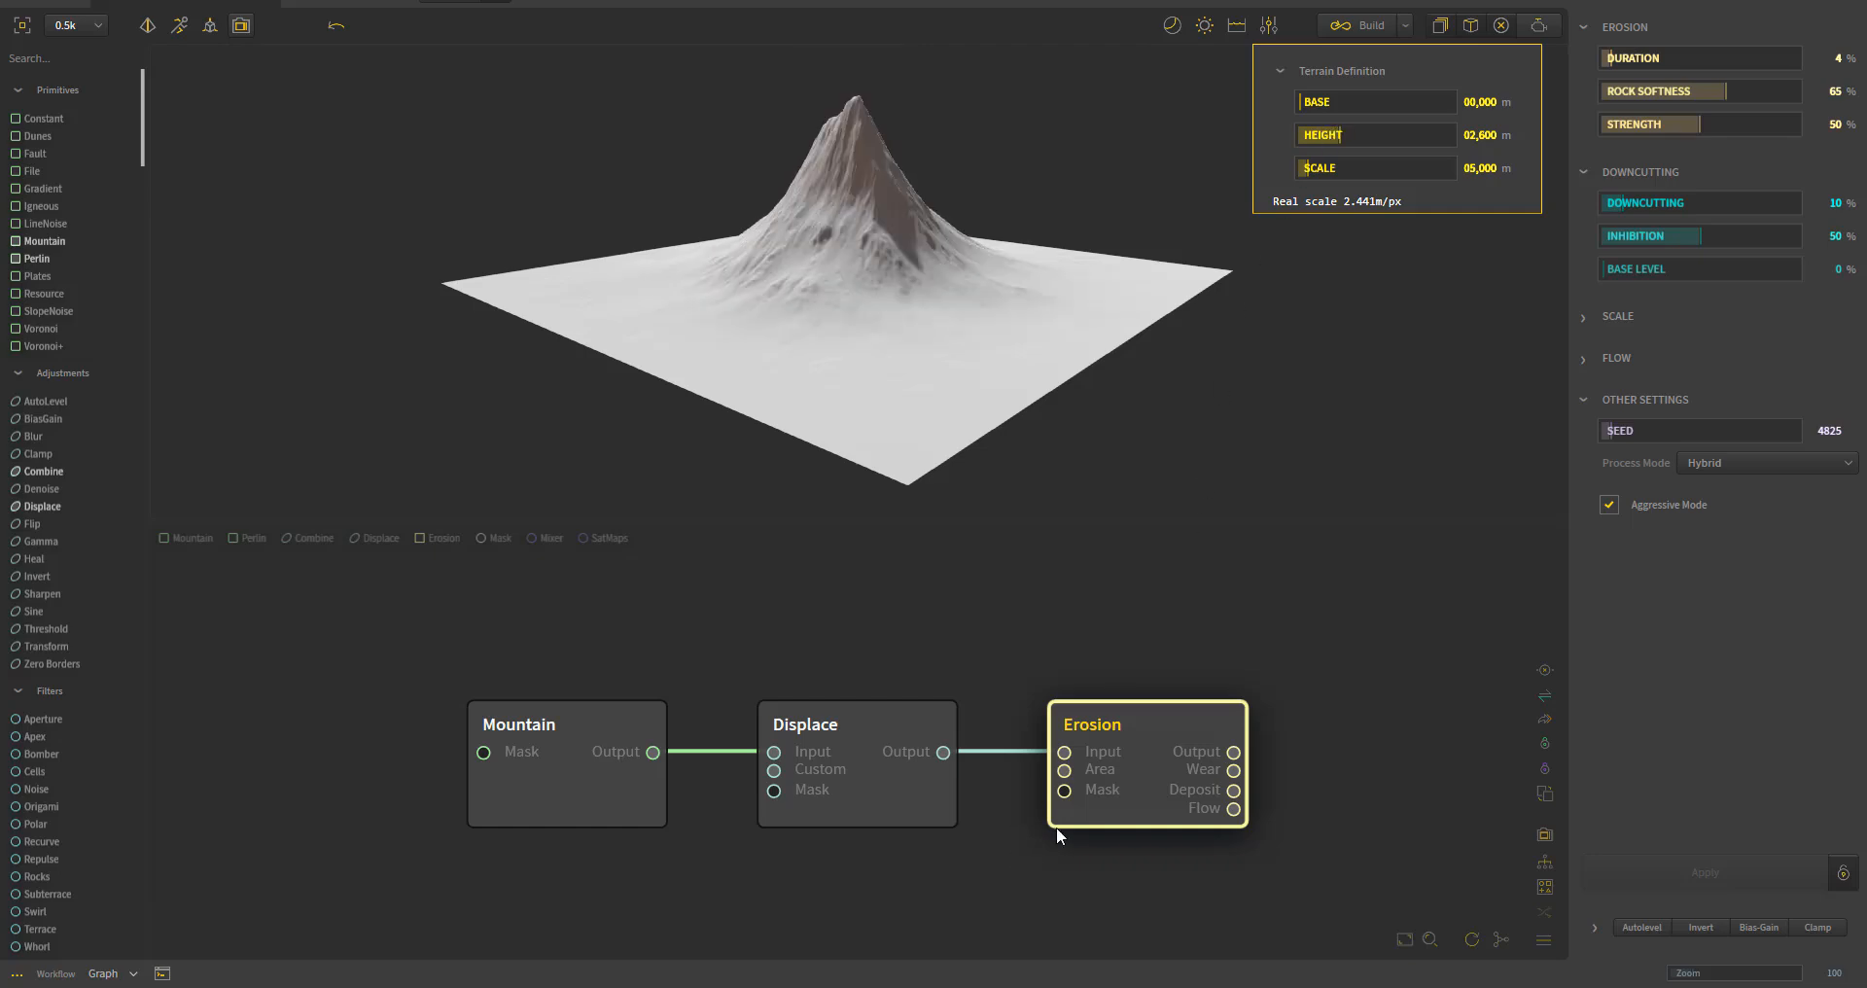
left_click(1367, 699)
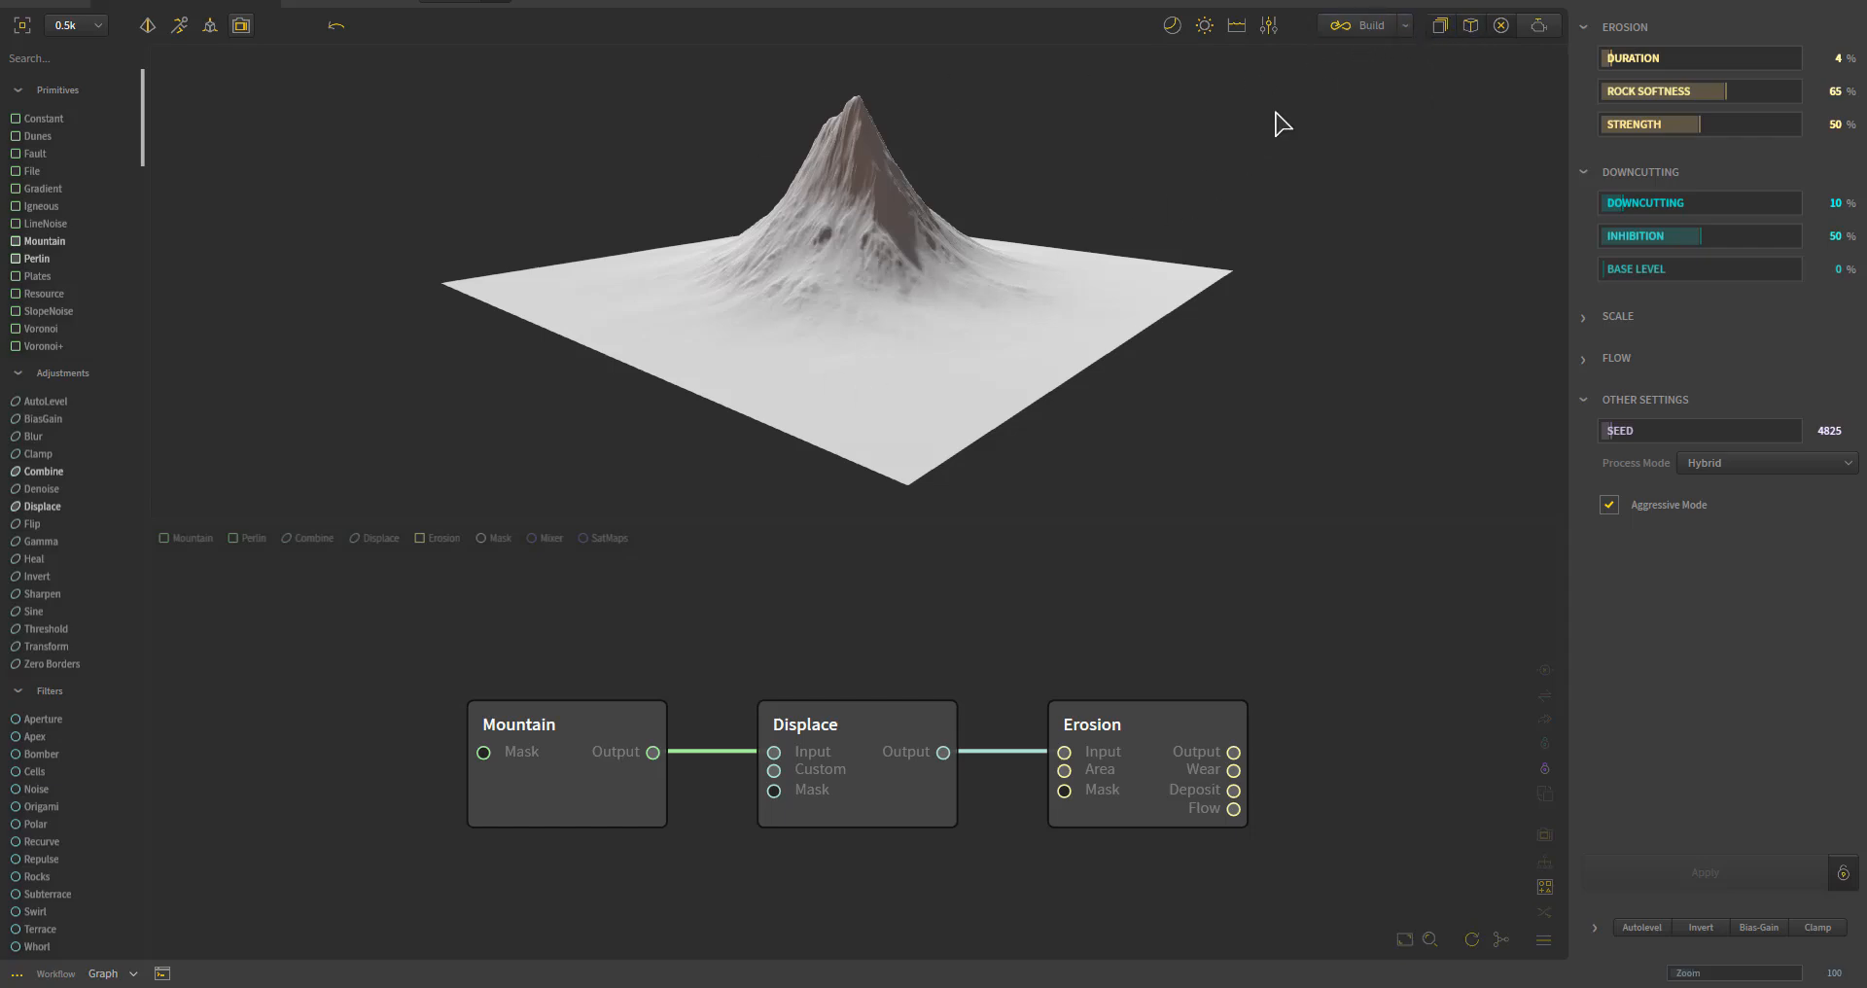
- Review the resolution, format and destination options in the Build Manager, and close it
left_click(1357, 26)
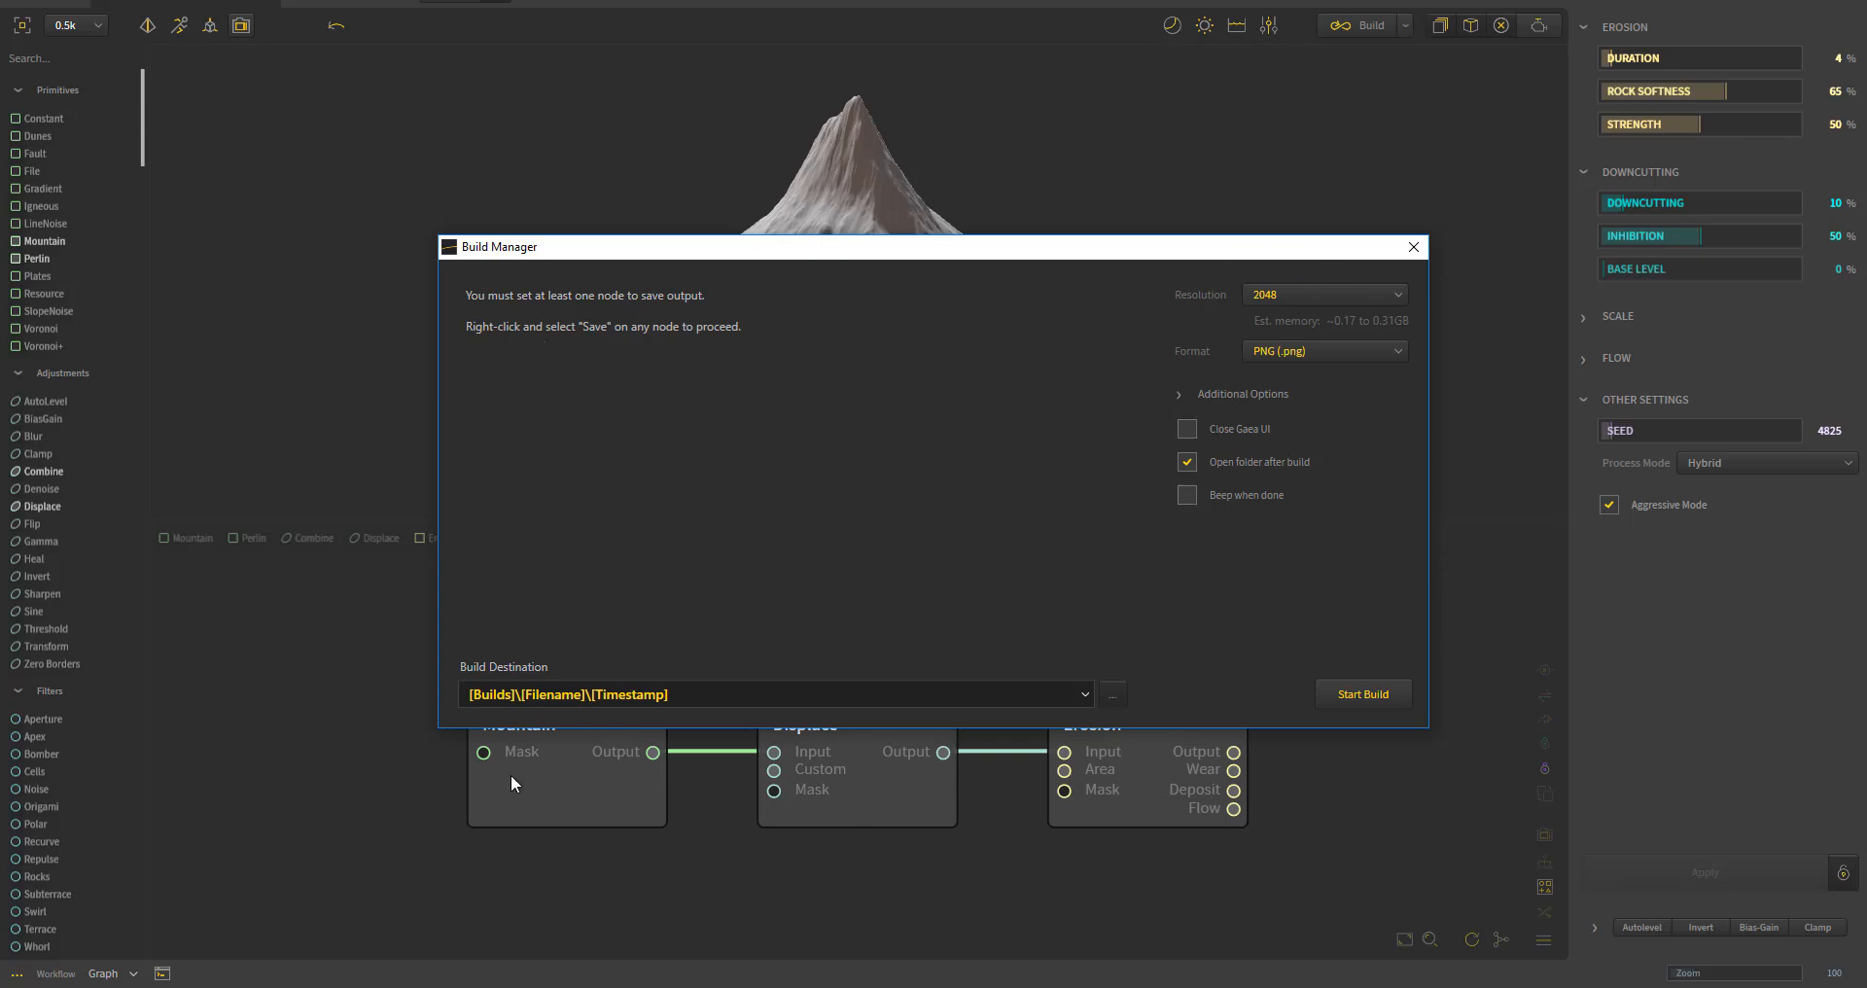
left_click(1414, 247)
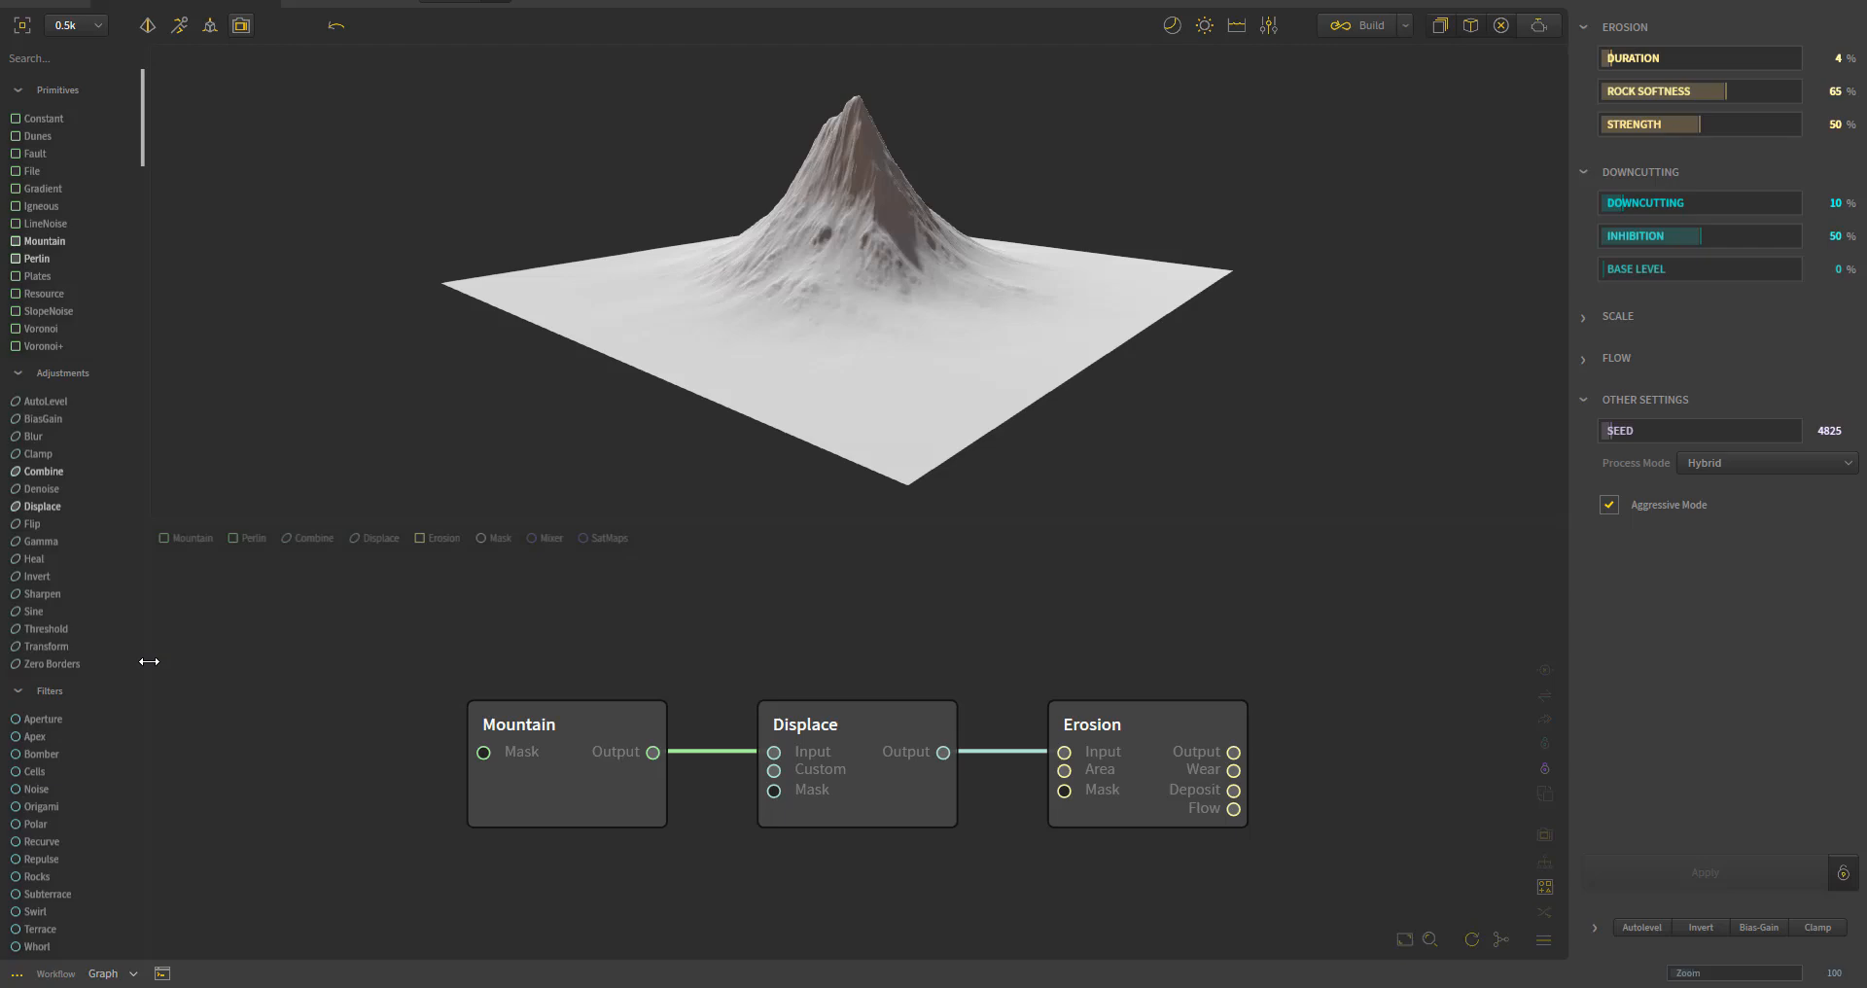
- Try widening the node toolbox to several columns, and shrink it back to a single column
left_click_drag(149, 662, 337, 672)
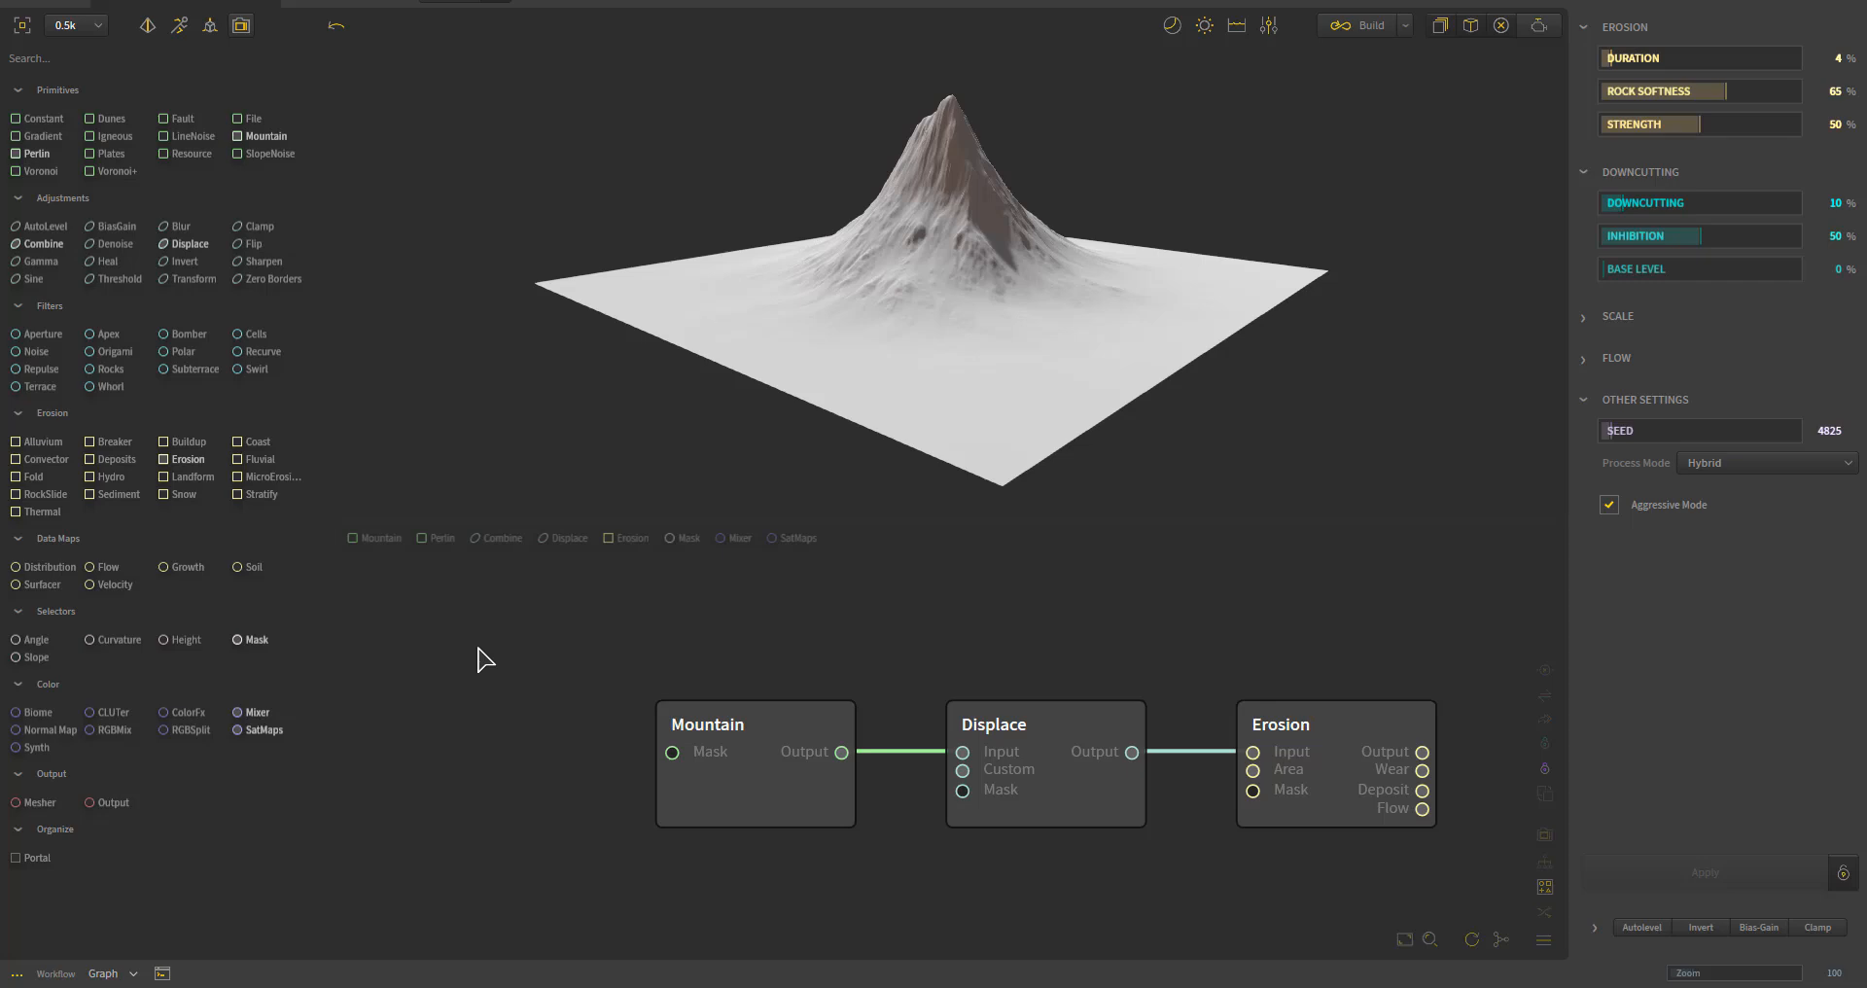
left_click_drag(337, 471, 134, 447)
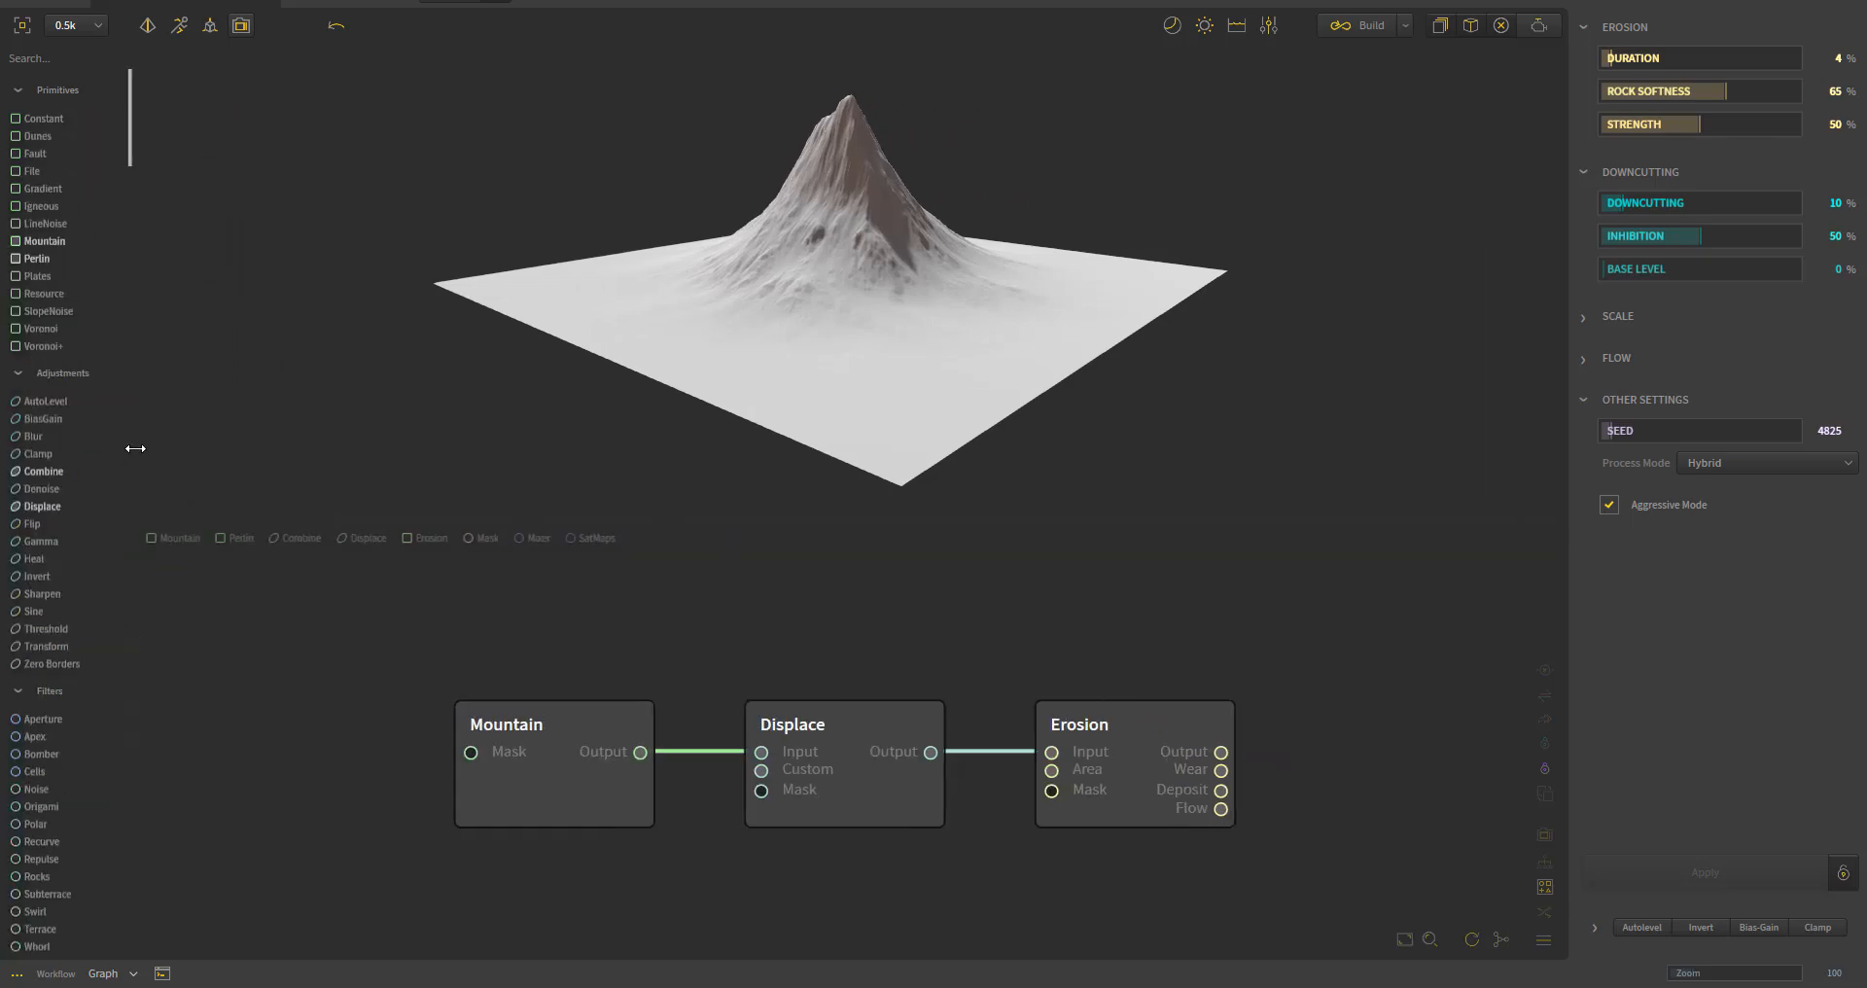
- Check the available preview resolutions and inspect the mountain's surface detail at close range
left_click(76, 26)
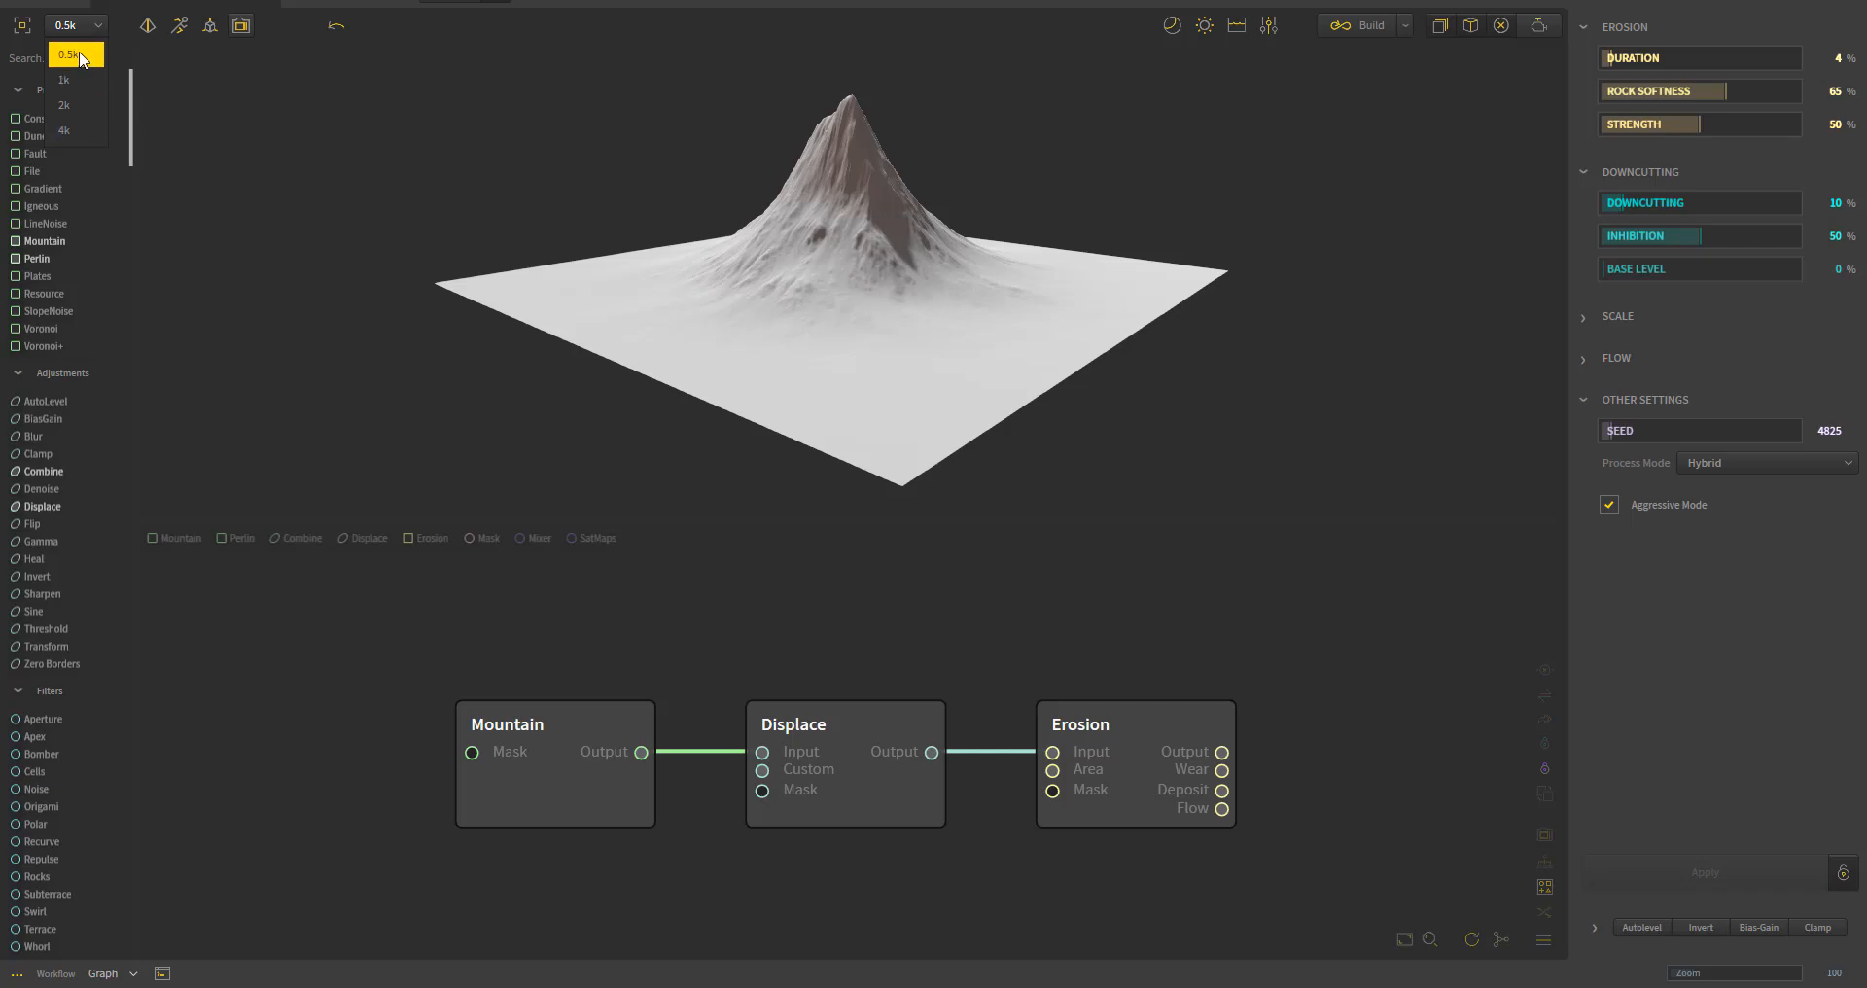
left_click(105, 185)
scroll(818, 194, "up", 5)
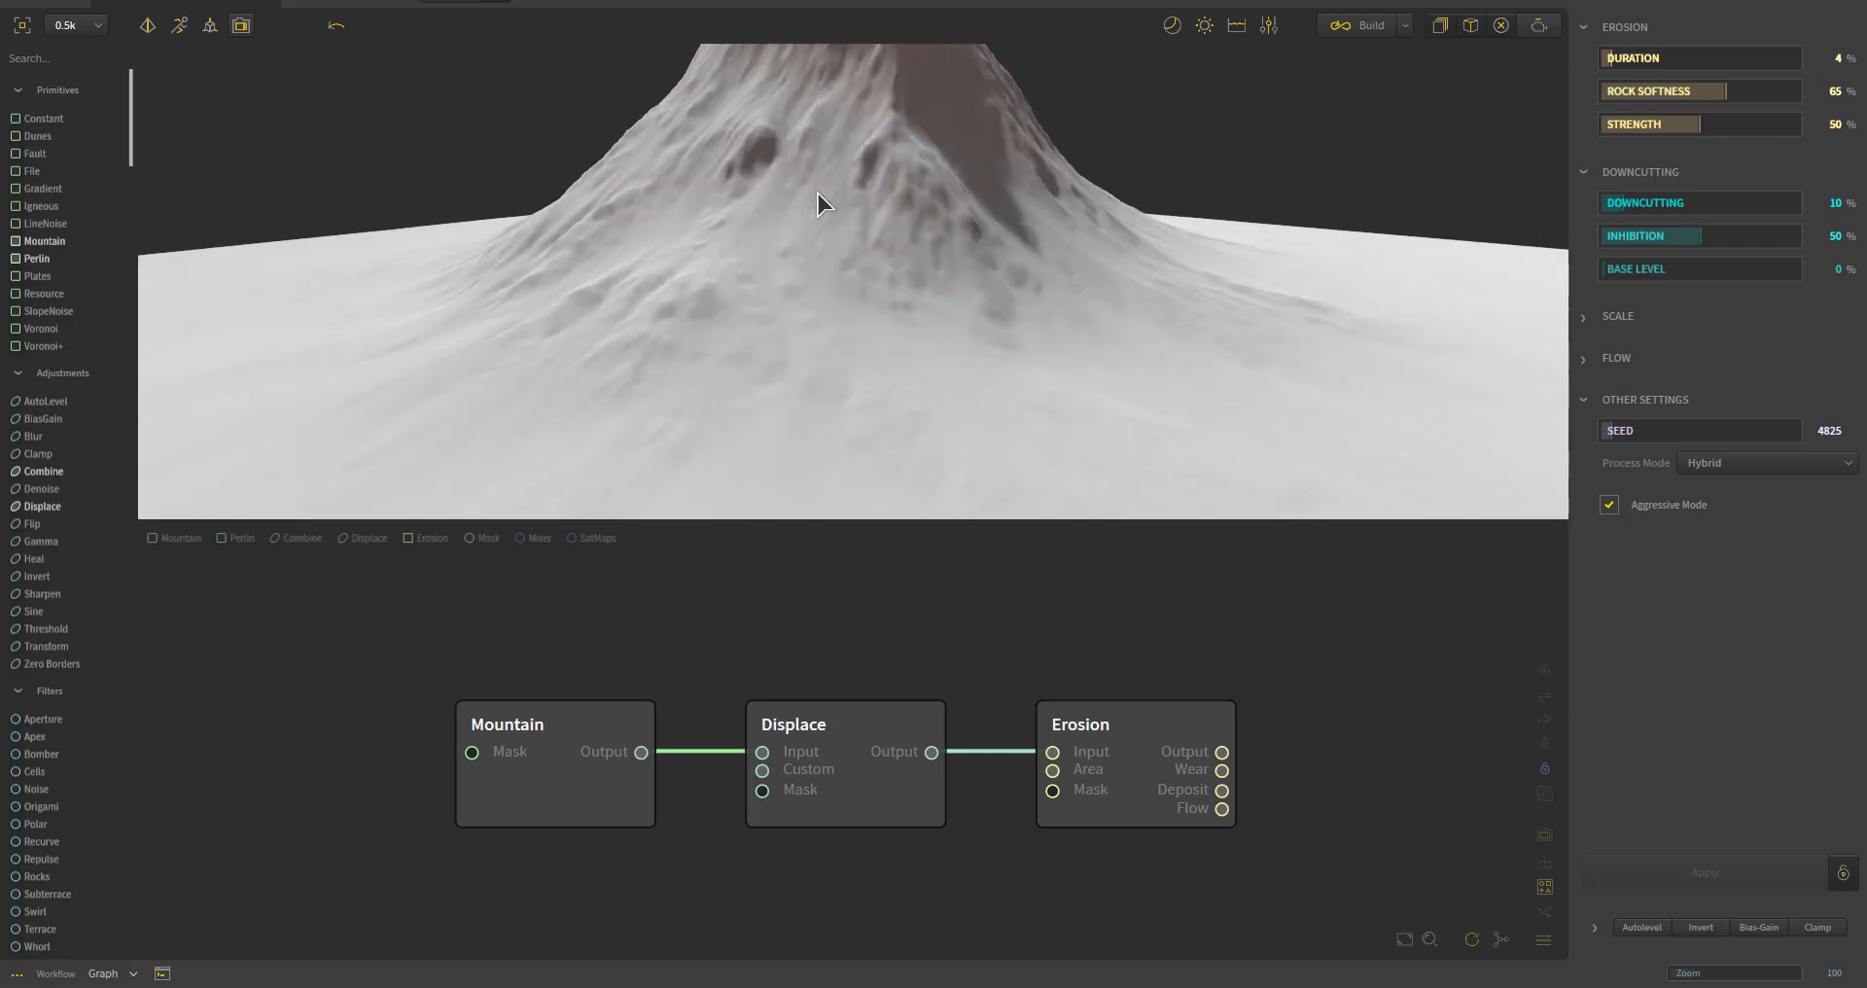
scroll(819, 195, "down", 4)
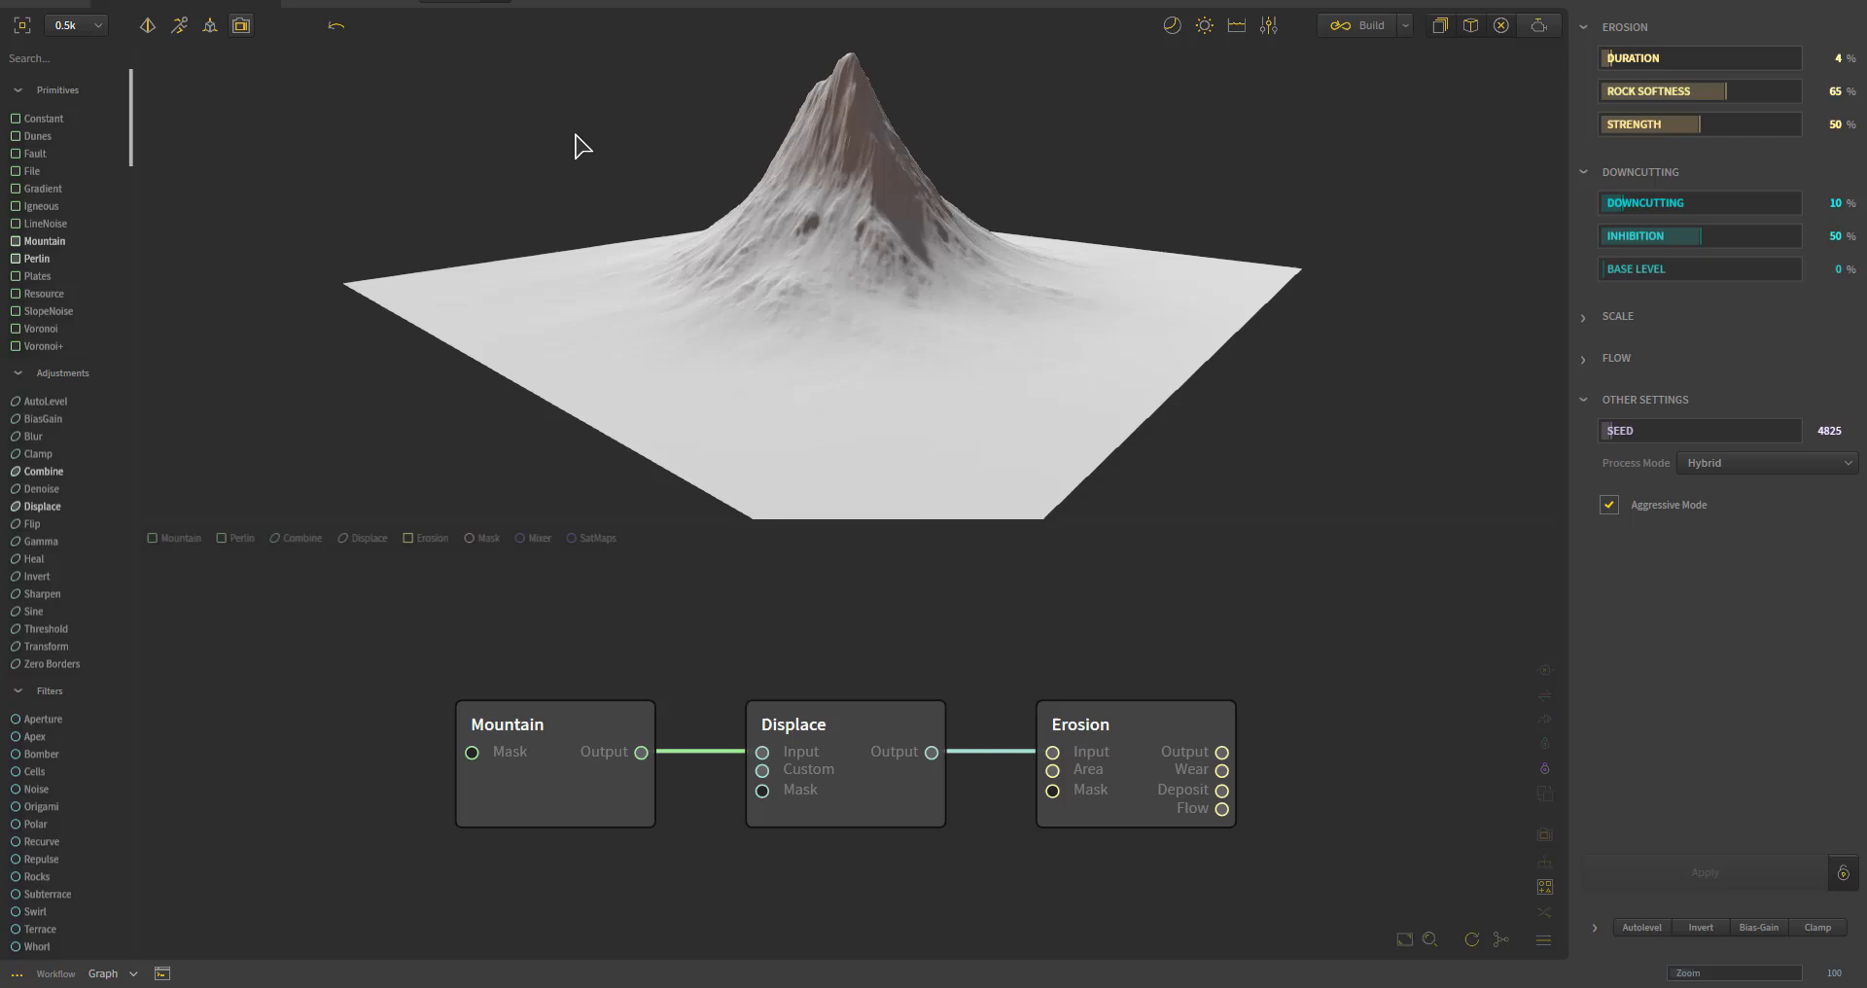
- Switch the viewport to the ground-level sky view and look around the mountain
left_click(178, 29)
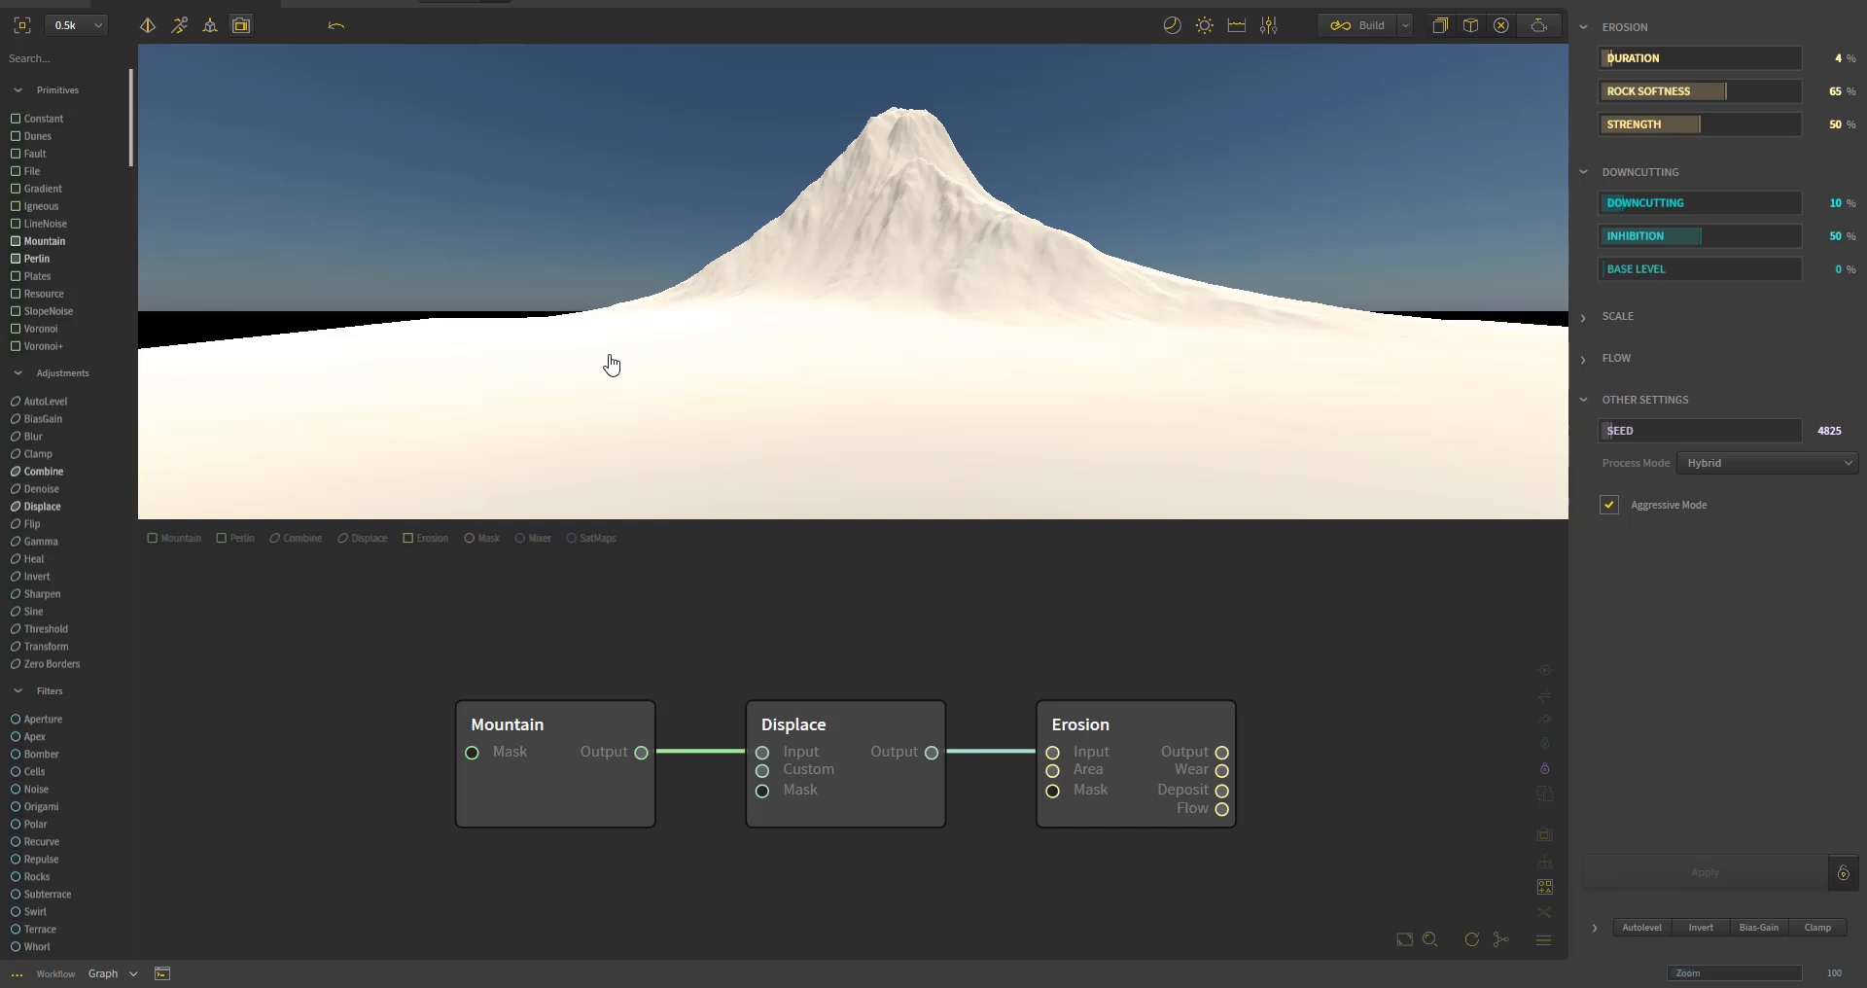
mouse_move(582, 360)
left_mouse_down()
mouse_move(621, 350)
mouse_move(560, 333)
mouse_move(650, 275)
mouse_move(742, 283)
mouse_move(687, 304)
mouse_move(1032, 223)
mouse_move(854, 254)
mouse_move(604, 233)
mouse_move(1004, 222)
mouse_move(554, 216)
mouse_move(1147, 216)
mouse_move(431, 216)
mouse_move(1158, 230)
mouse_move(758, 195)
mouse_move(417, 246)
mouse_move(1220, 62)
mouse_move(1050, 371)
mouse_move(954, 67)
mouse_move(983, 275)
mouse_move(1222, 280)
mouse_move(954, 405)
mouse_move(859, 304)
left_mouse_up()
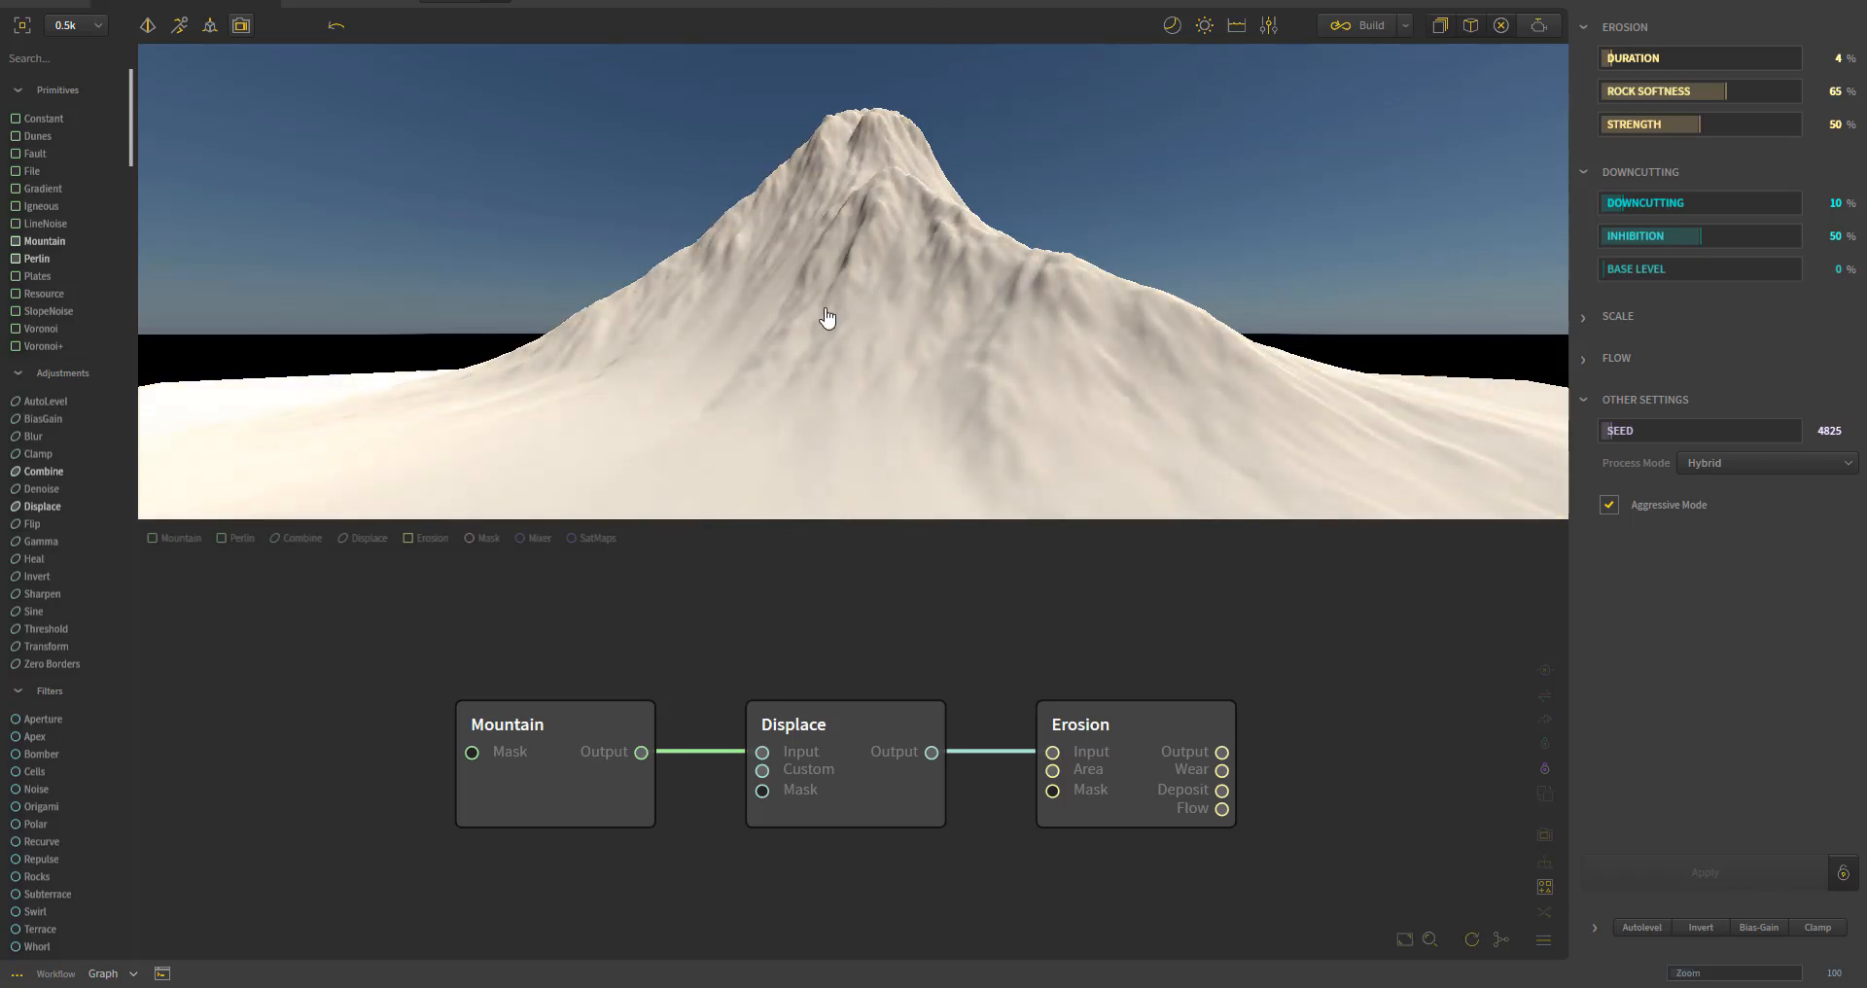
- Return the viewport to the standard 3D terrain view and move the Mountain, Displace and Erosion nodes together within the graph
left_click(148, 26)
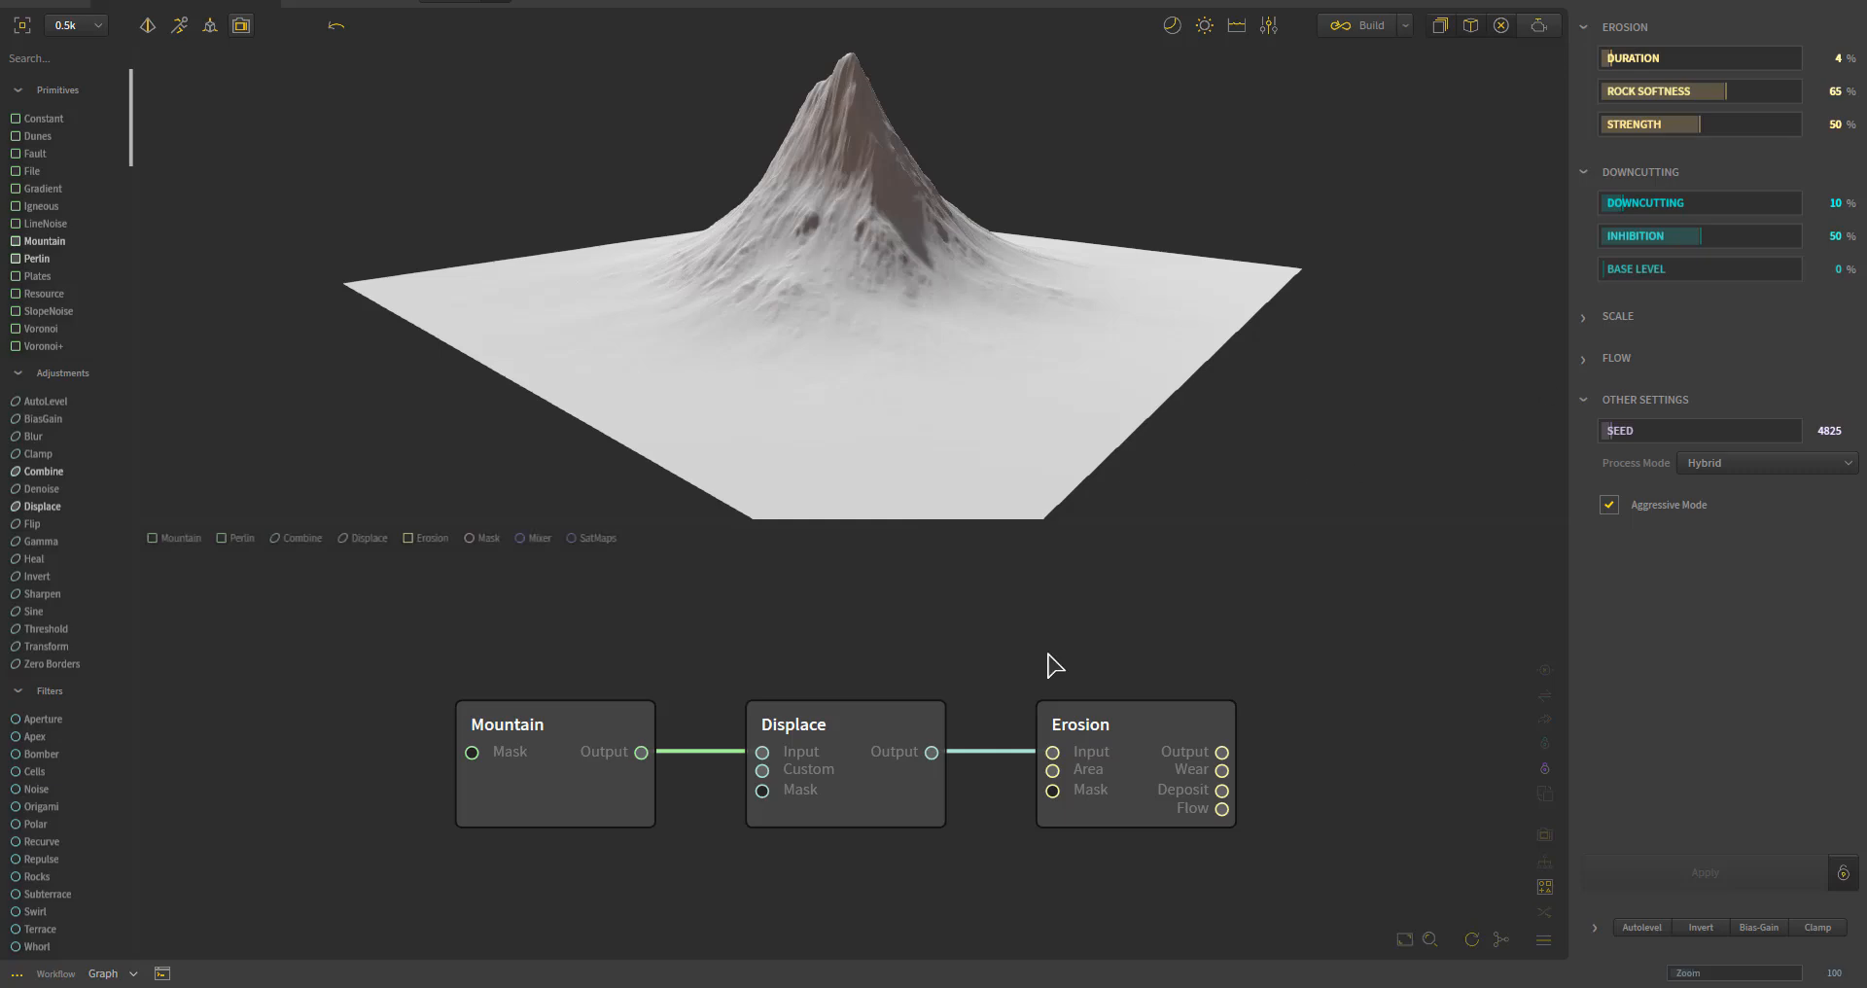
left_click_drag(398, 646, 1001, 880)
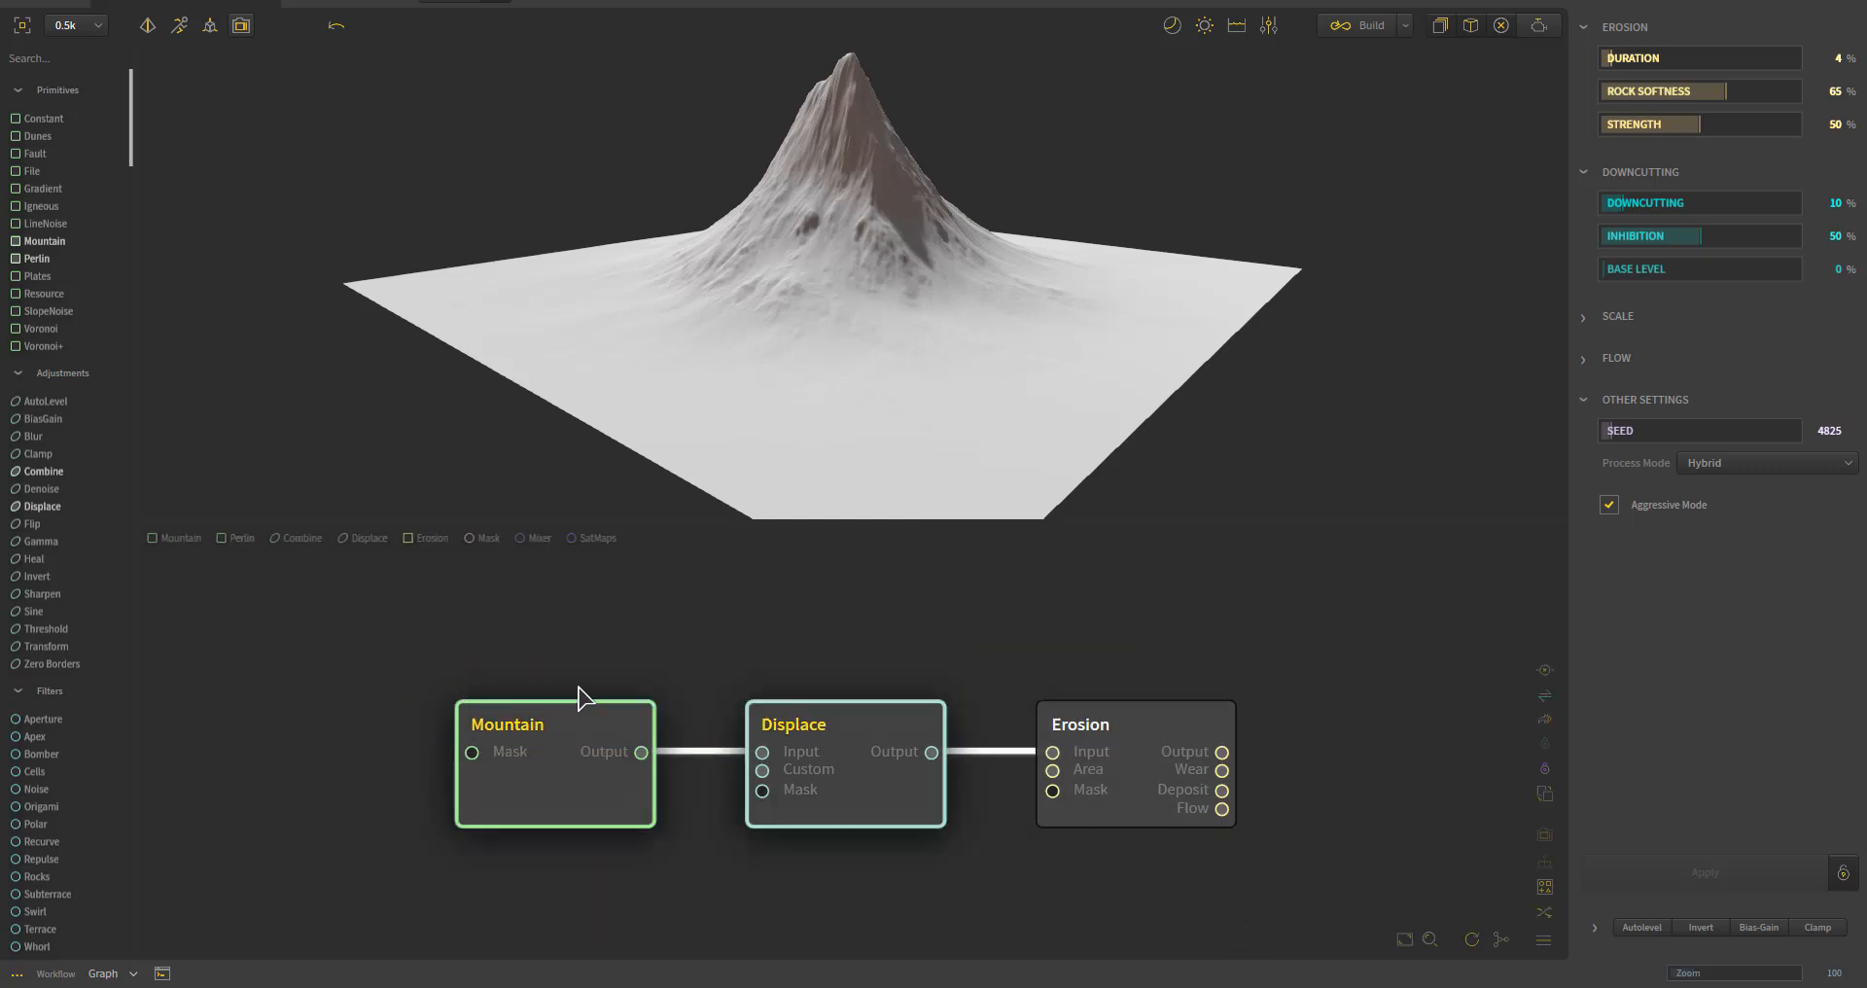
left_click_drag(438, 642, 1259, 931)
left_click_drag(837, 815, 1104, 776)
- Widen the node toolbox to three columns
left_click_drag(136, 392, 310, 414)
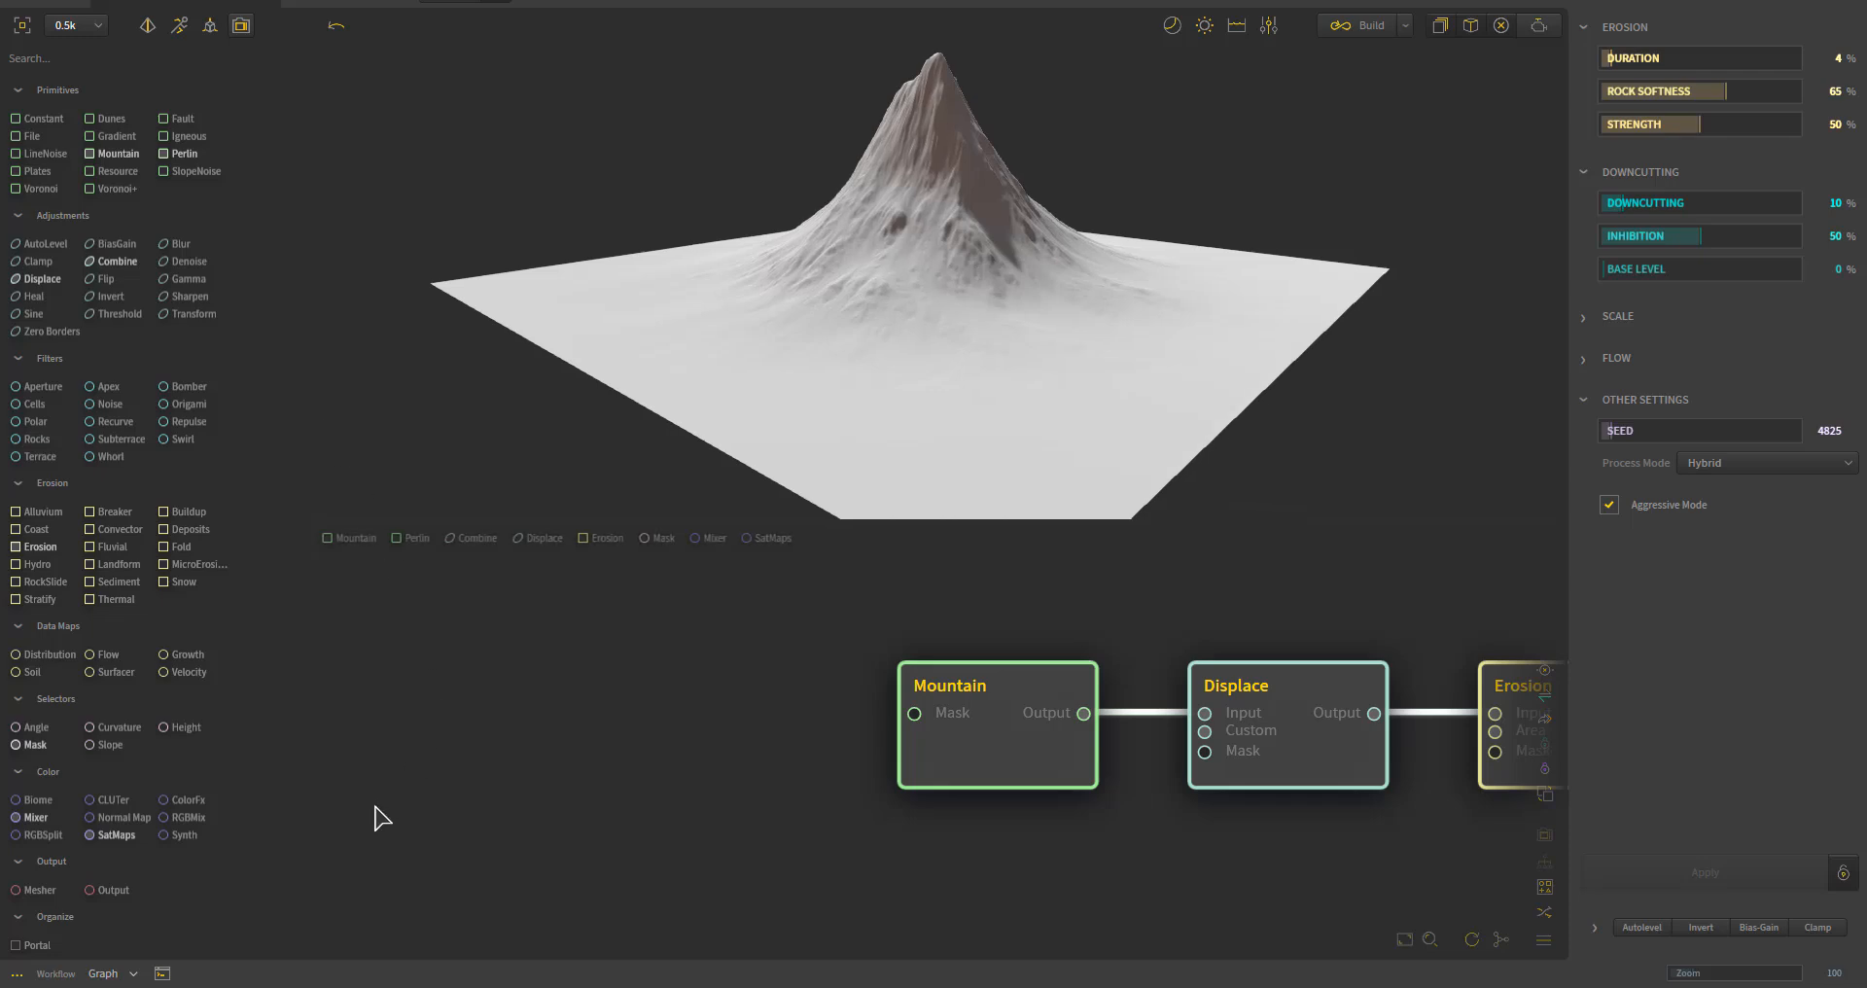
middle_click_drag(669, 777, 546, 723)
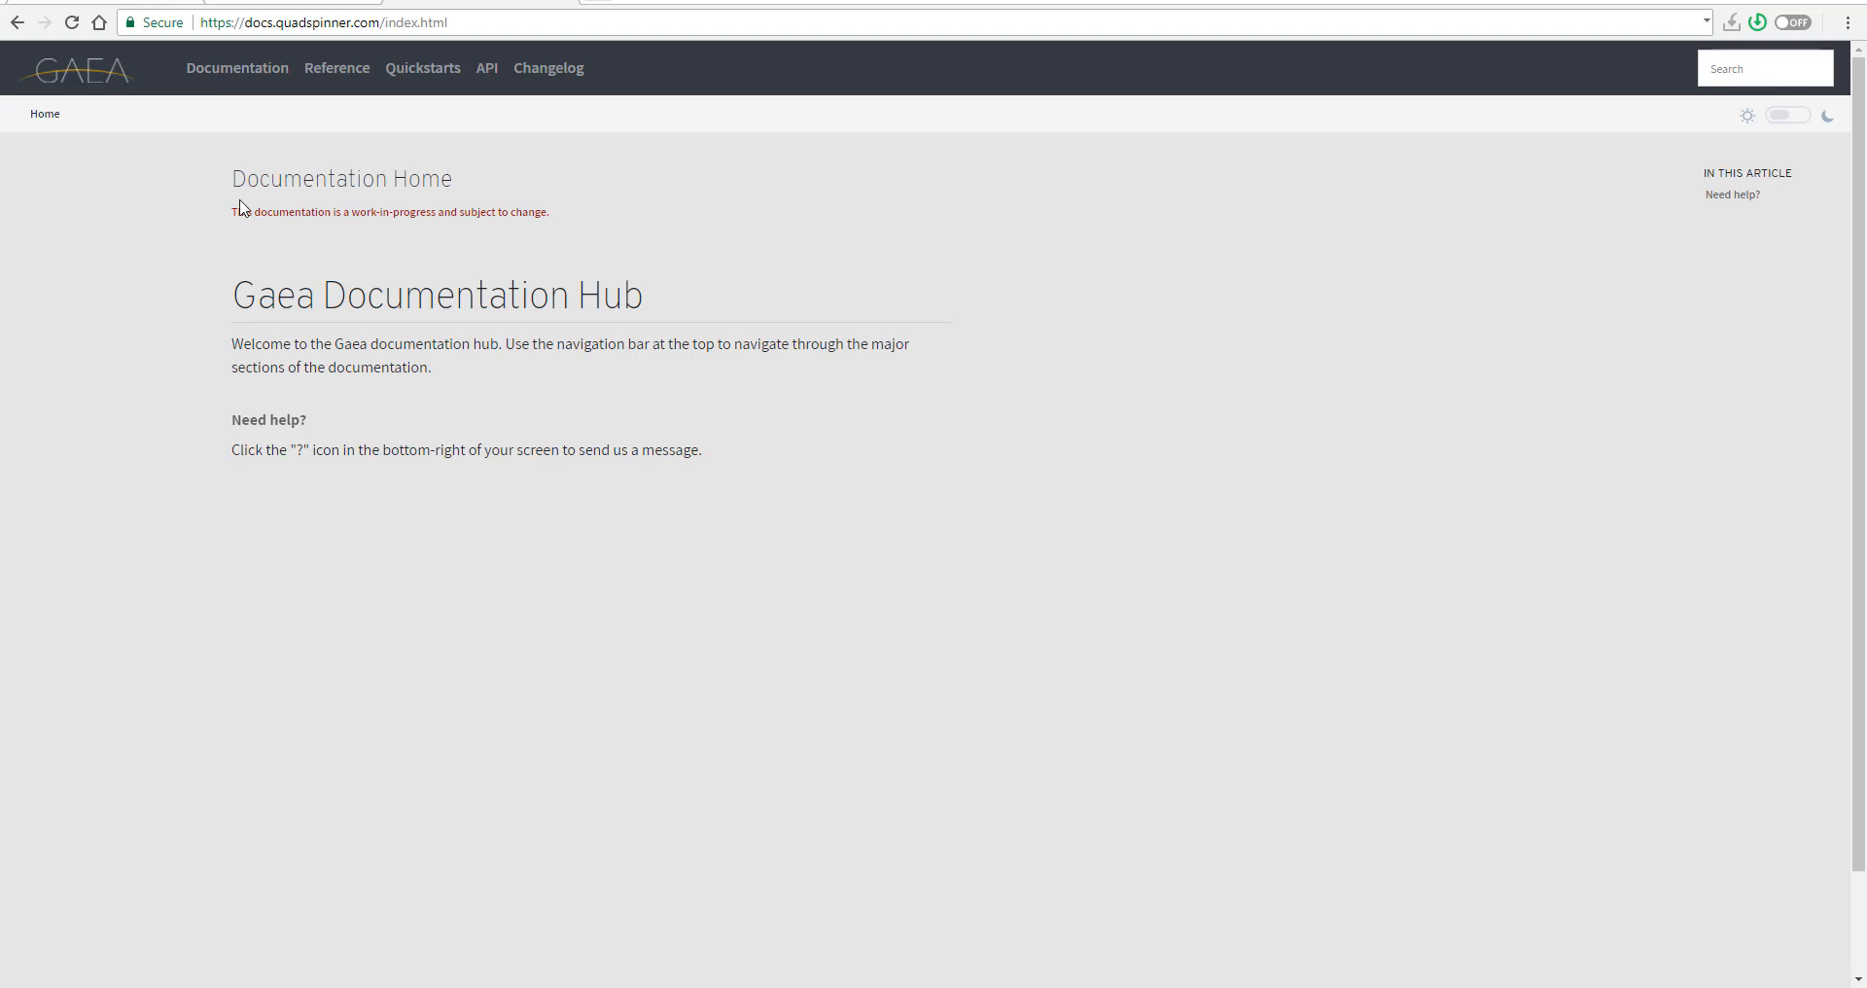
- Switch to the Gaea documentation site in the browser, examine its work-in-progress notice and open the Documentation section
left_click_drag(240, 206, 612, 237)
left_click(713, 243)
left_click(264, 73)
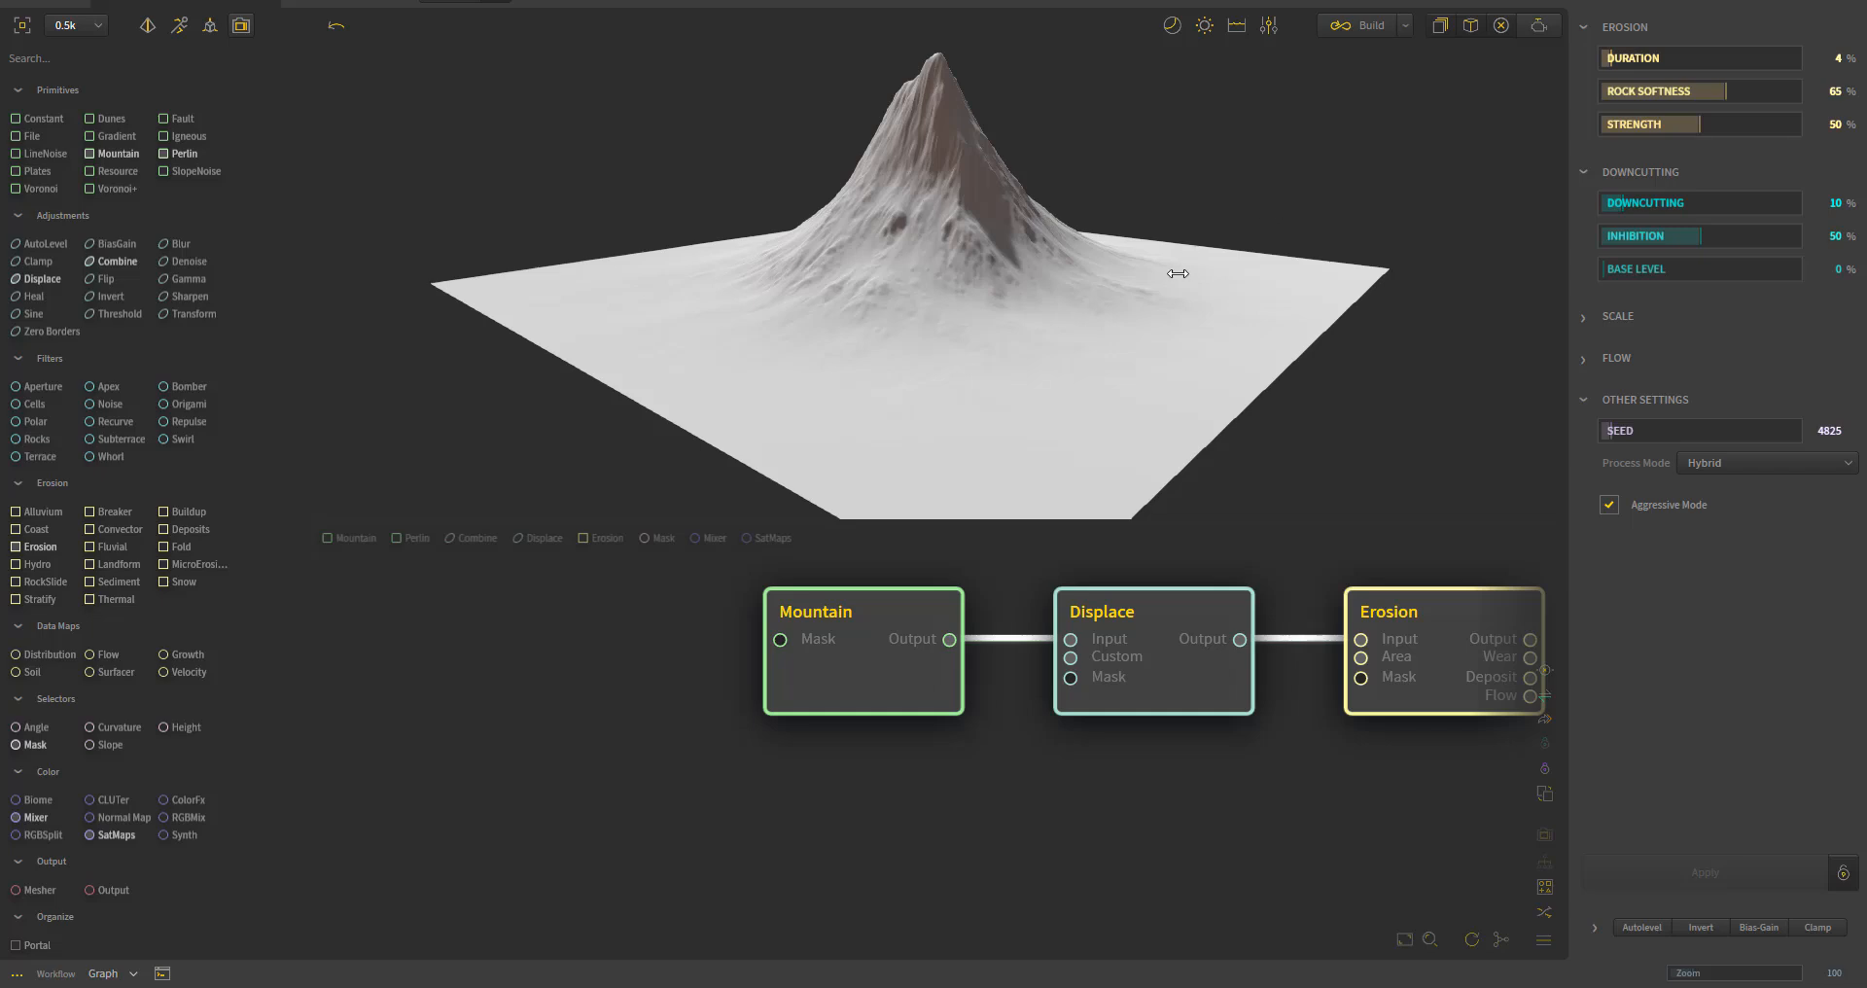
- Set the node toolbox to two columns and shorten the 3D viewport to give the node graph more room
left_click_drag(1138, 321, 1126, 327)
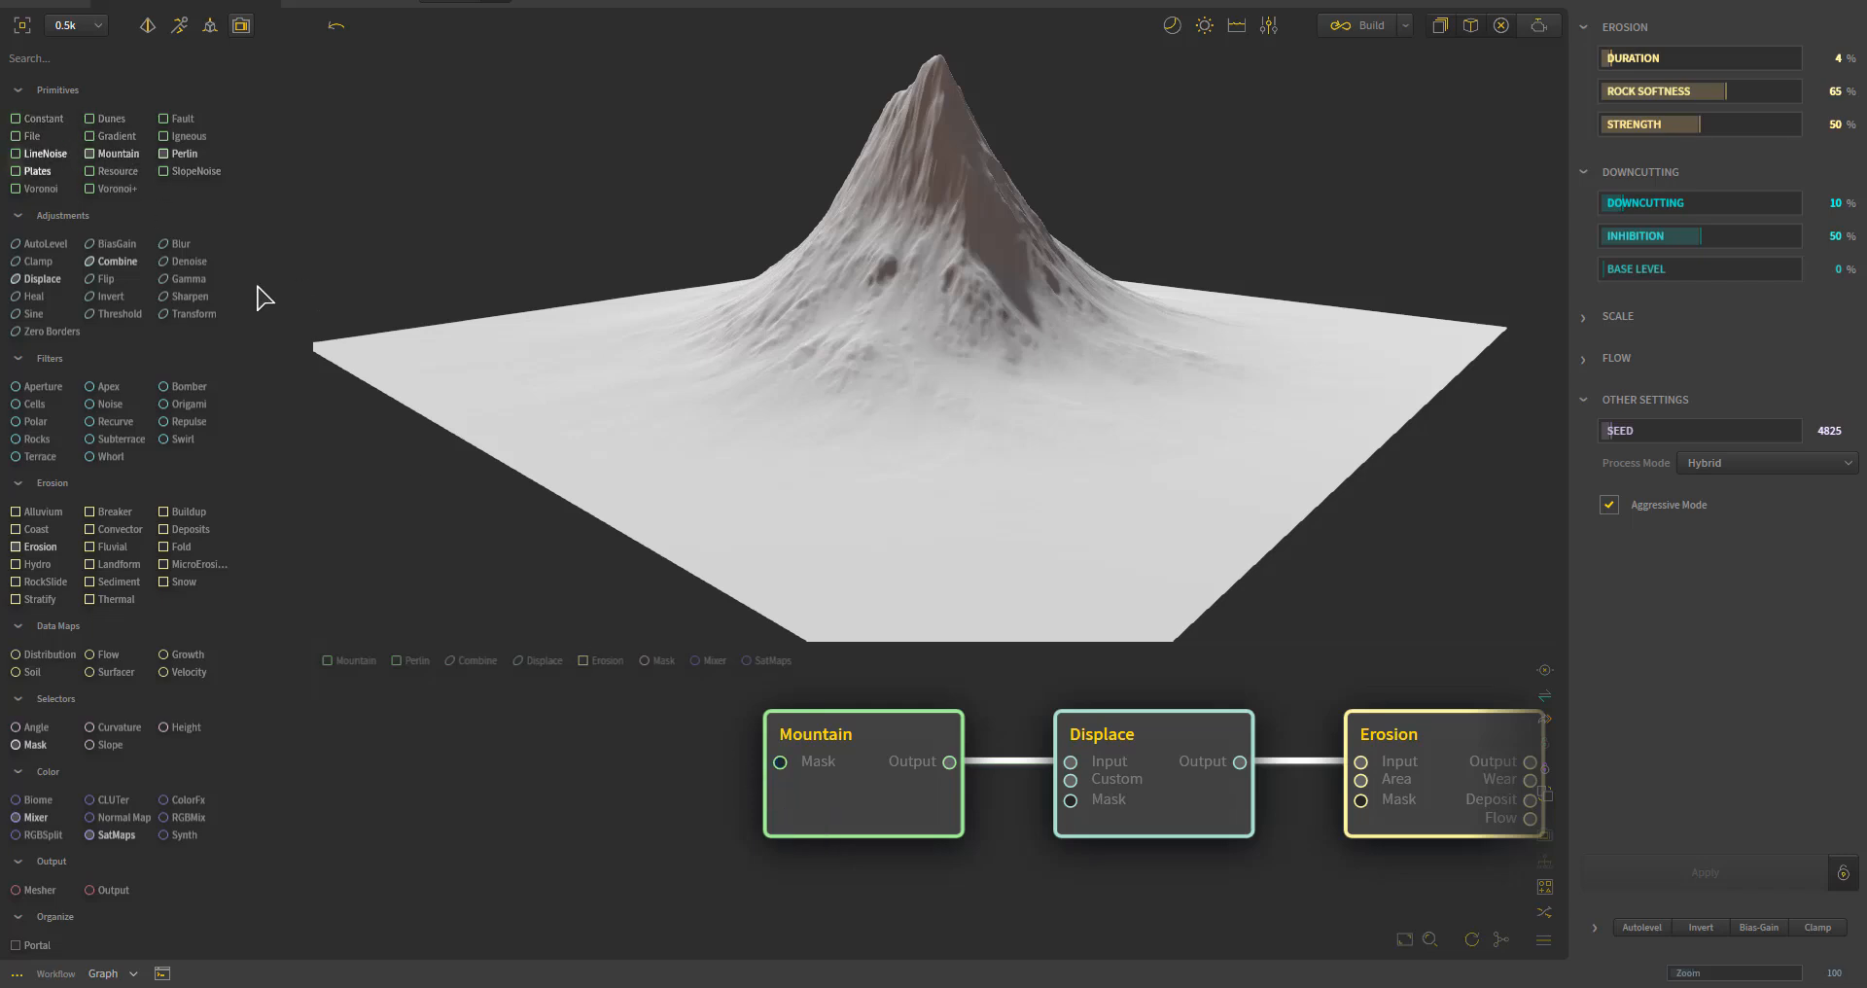
left_click_drag(305, 434, 146, 523)
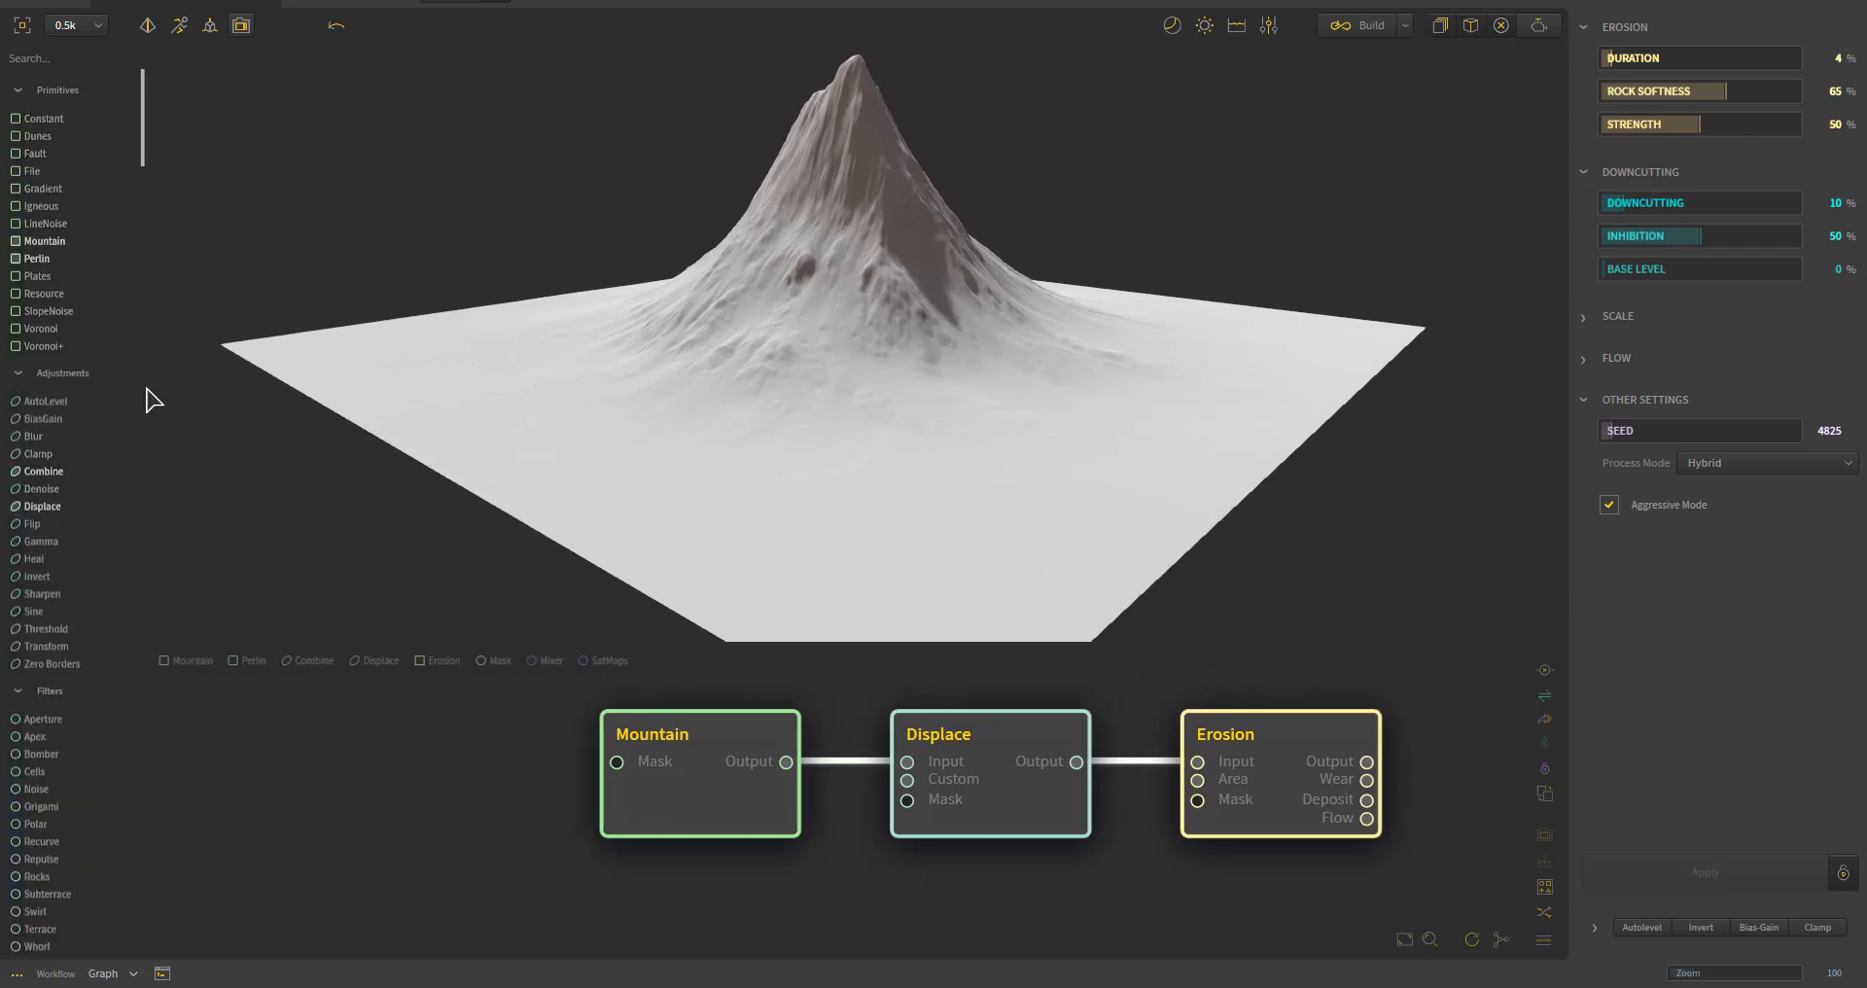
left_click_drag(146, 389, 214, 394)
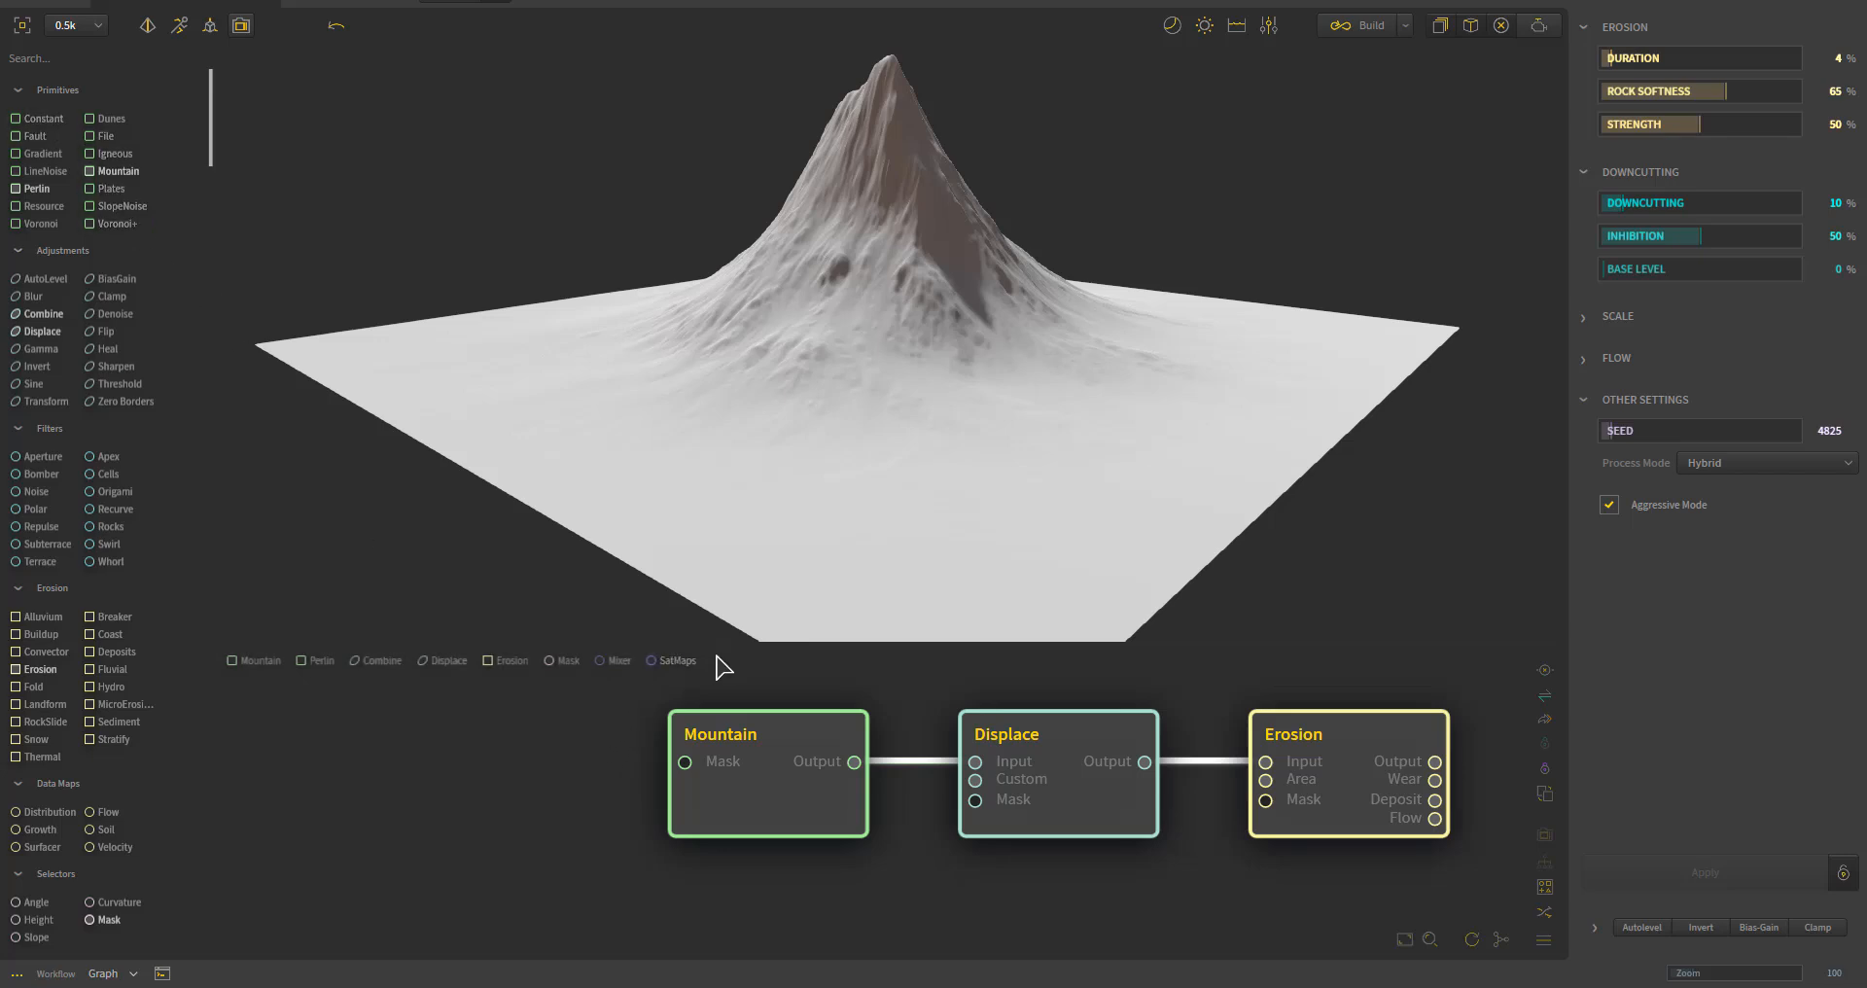
left_click_drag(725, 642, 734, 492)
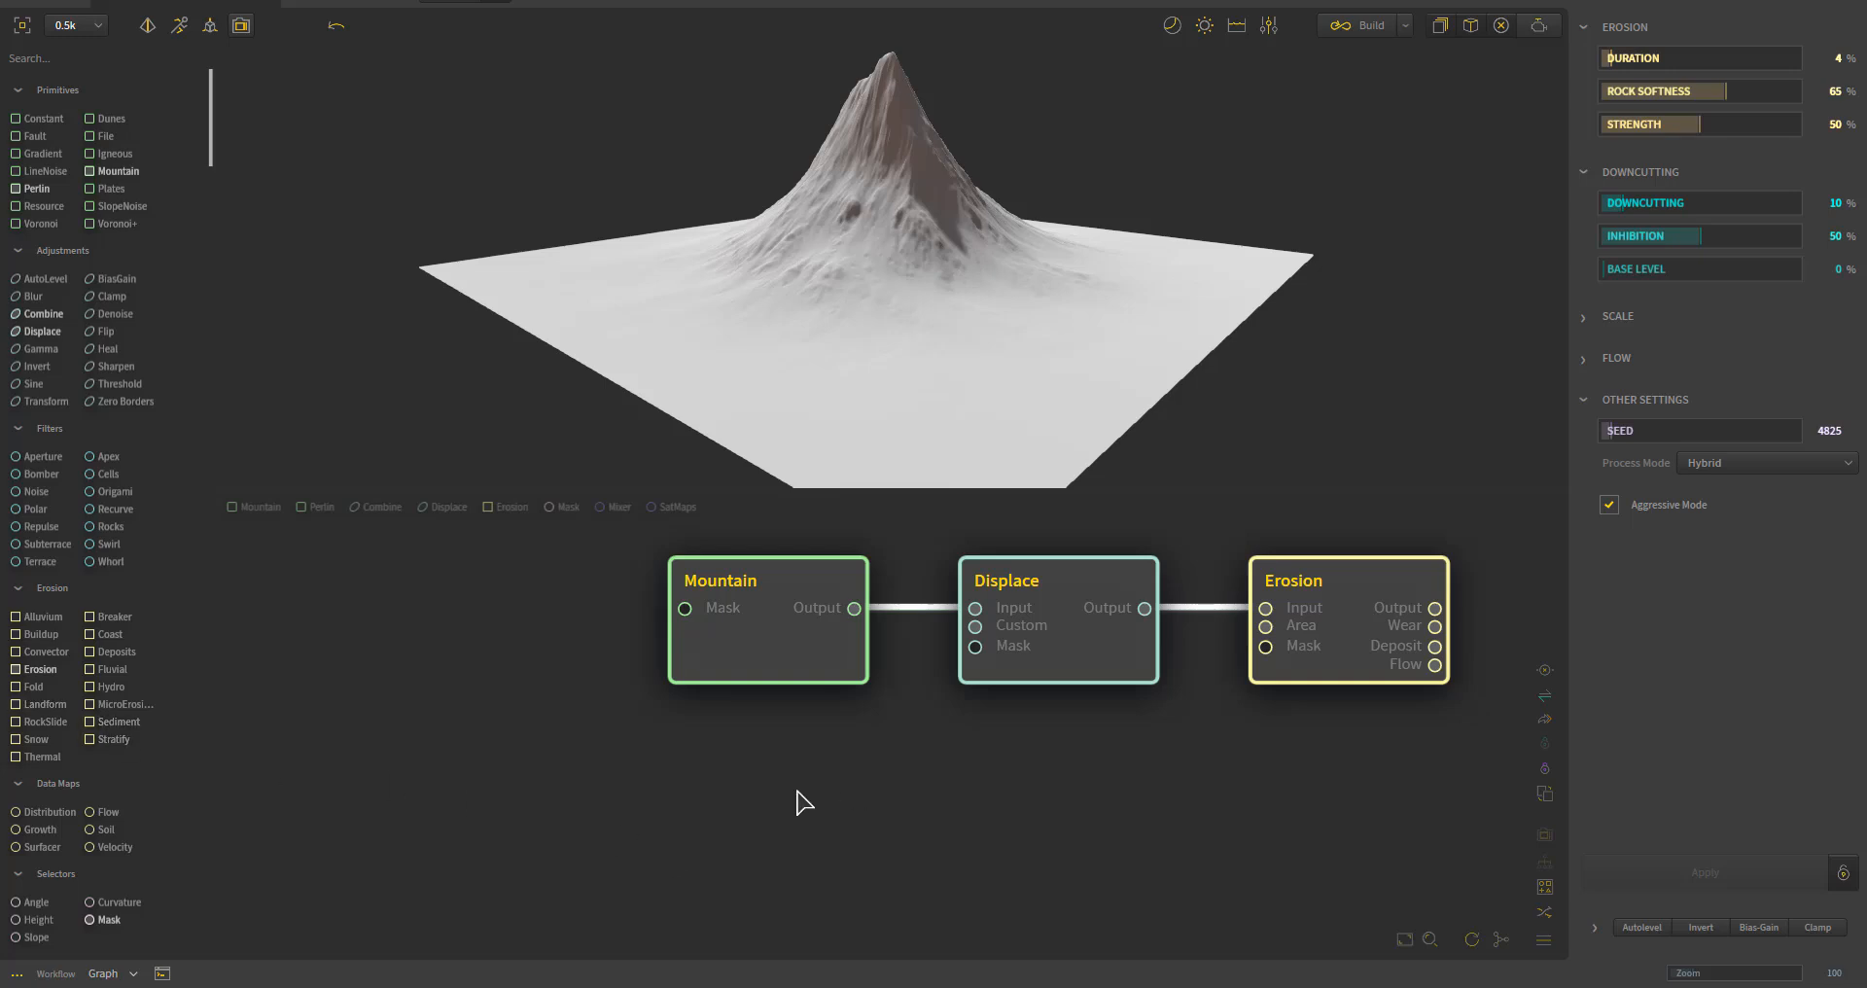
- Check the graph's node search popup and node category menu, and close them without adding a node
left_click_drag(632, 791, 1507, 532)
left_click(486, 666)
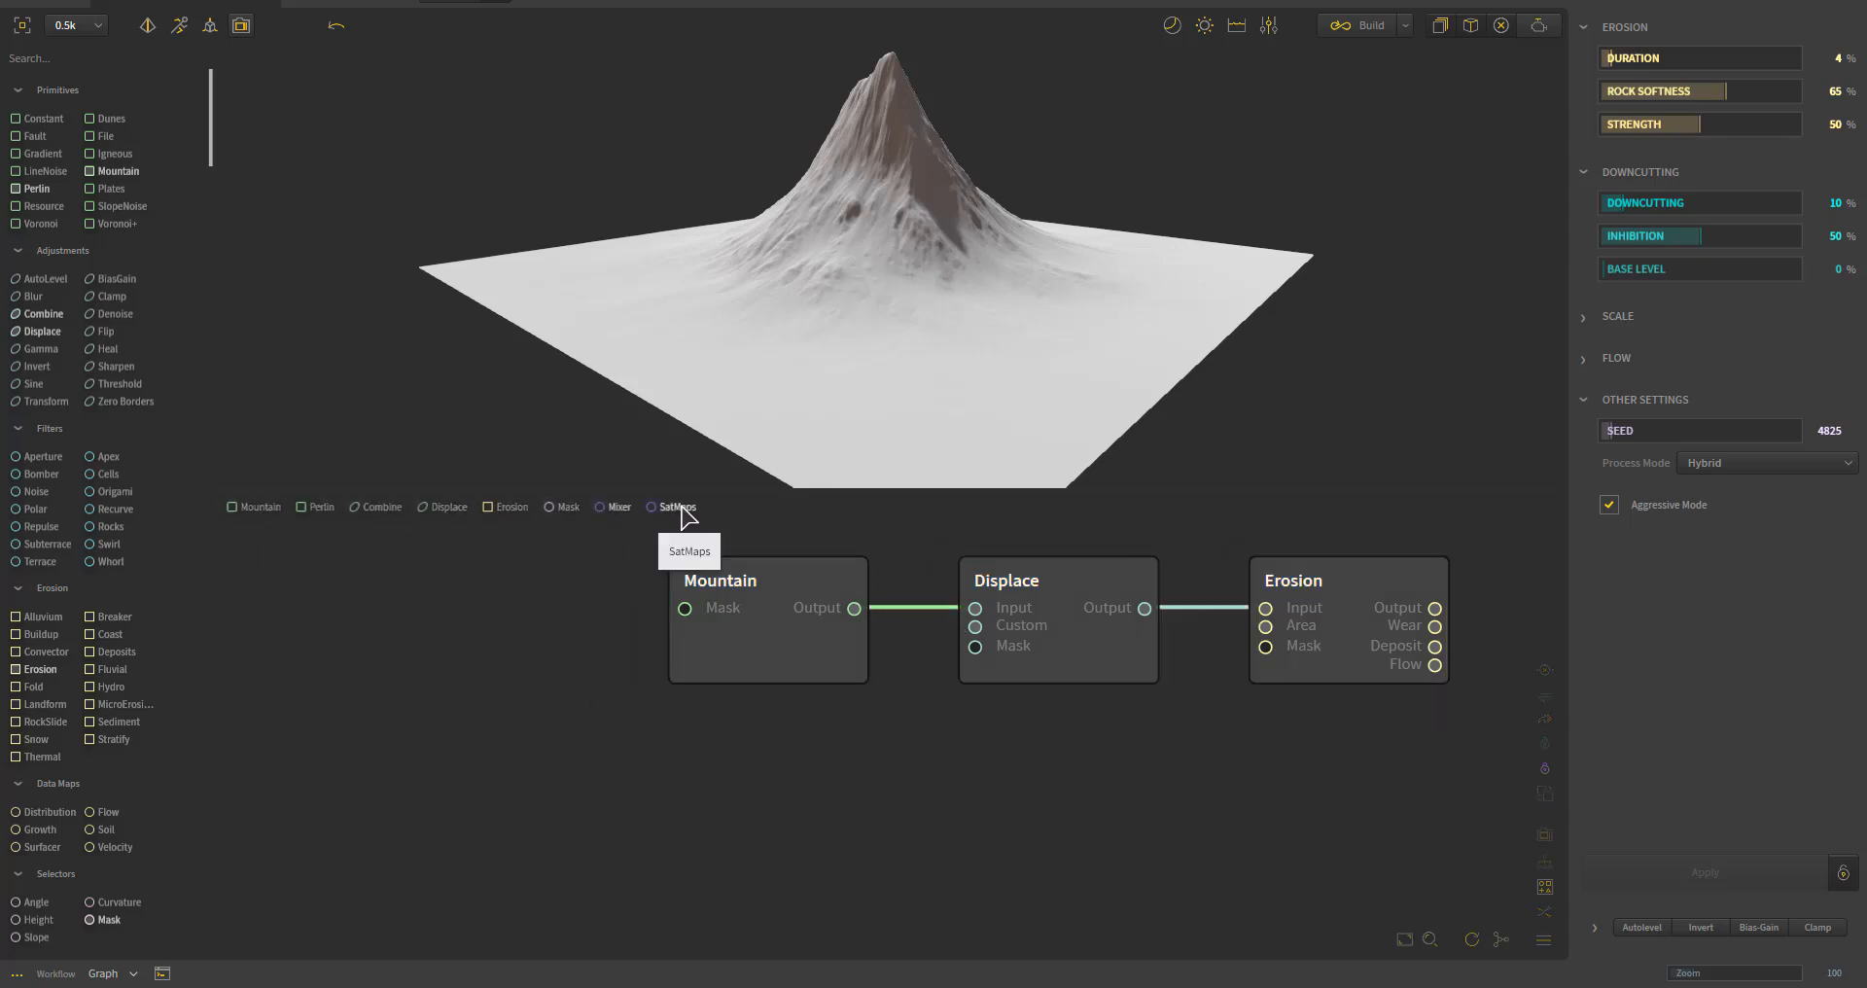
right_click(350, 706)
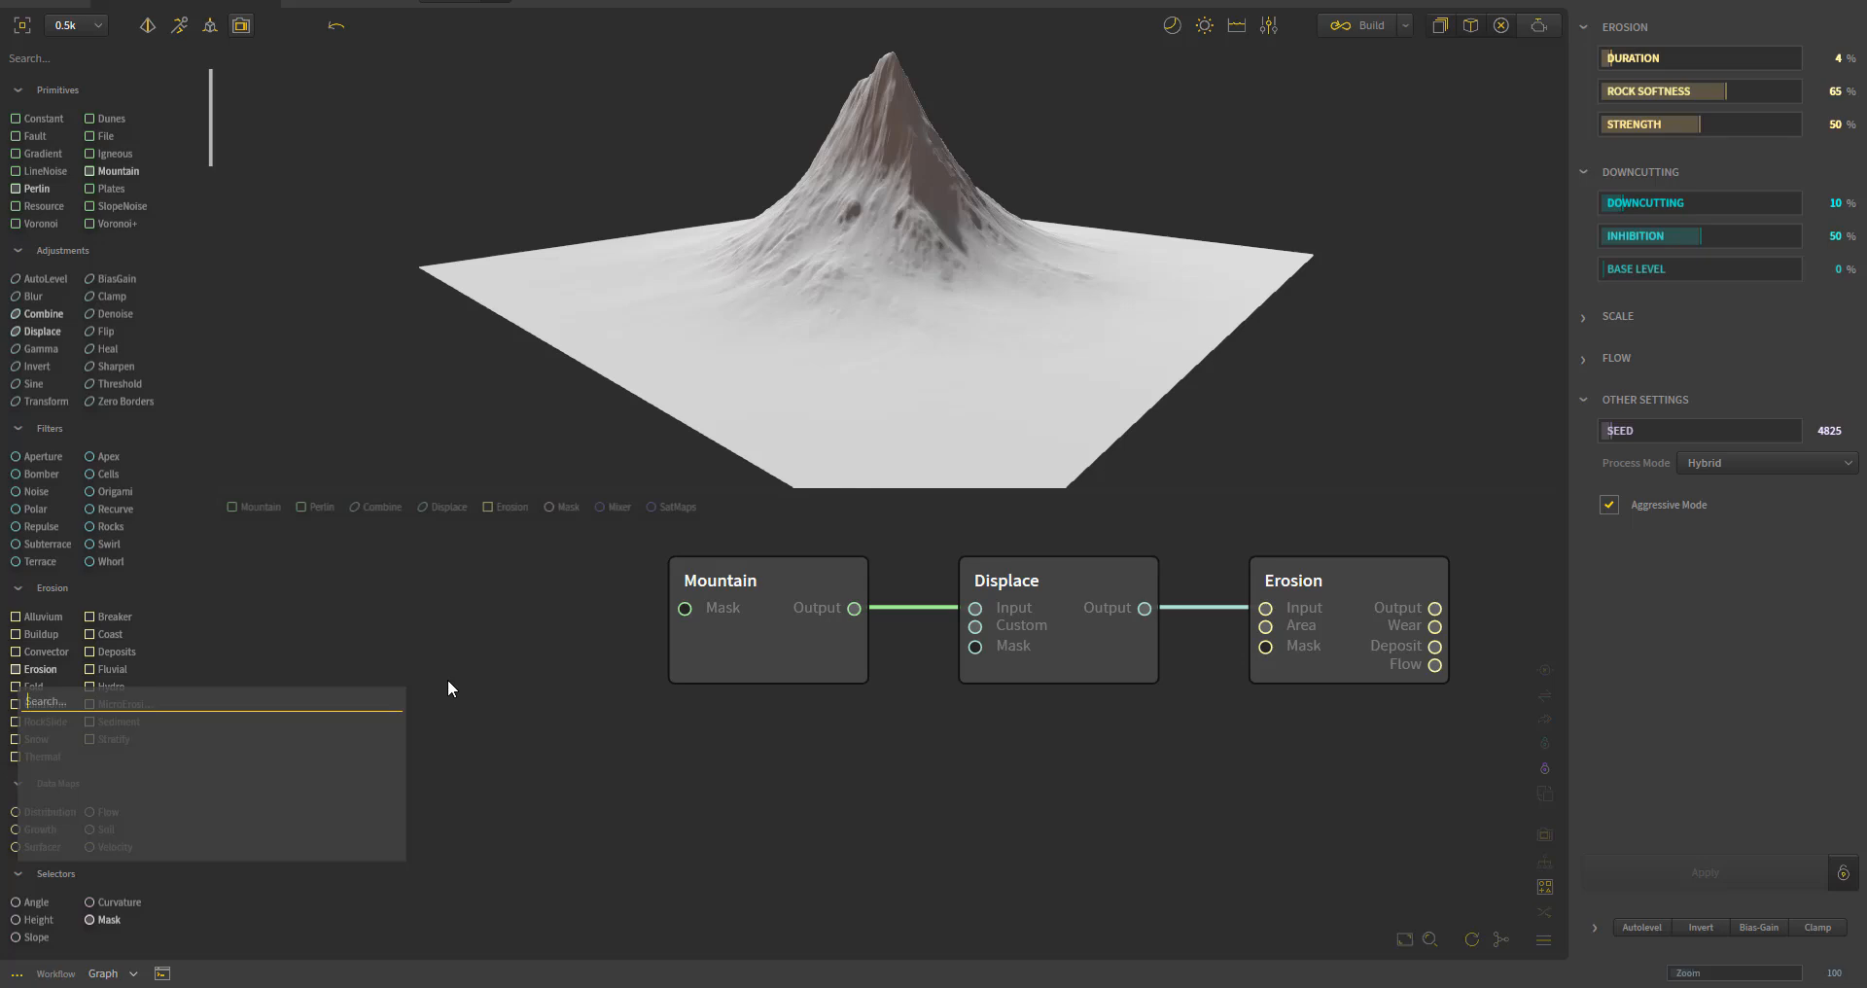
key("Escape")
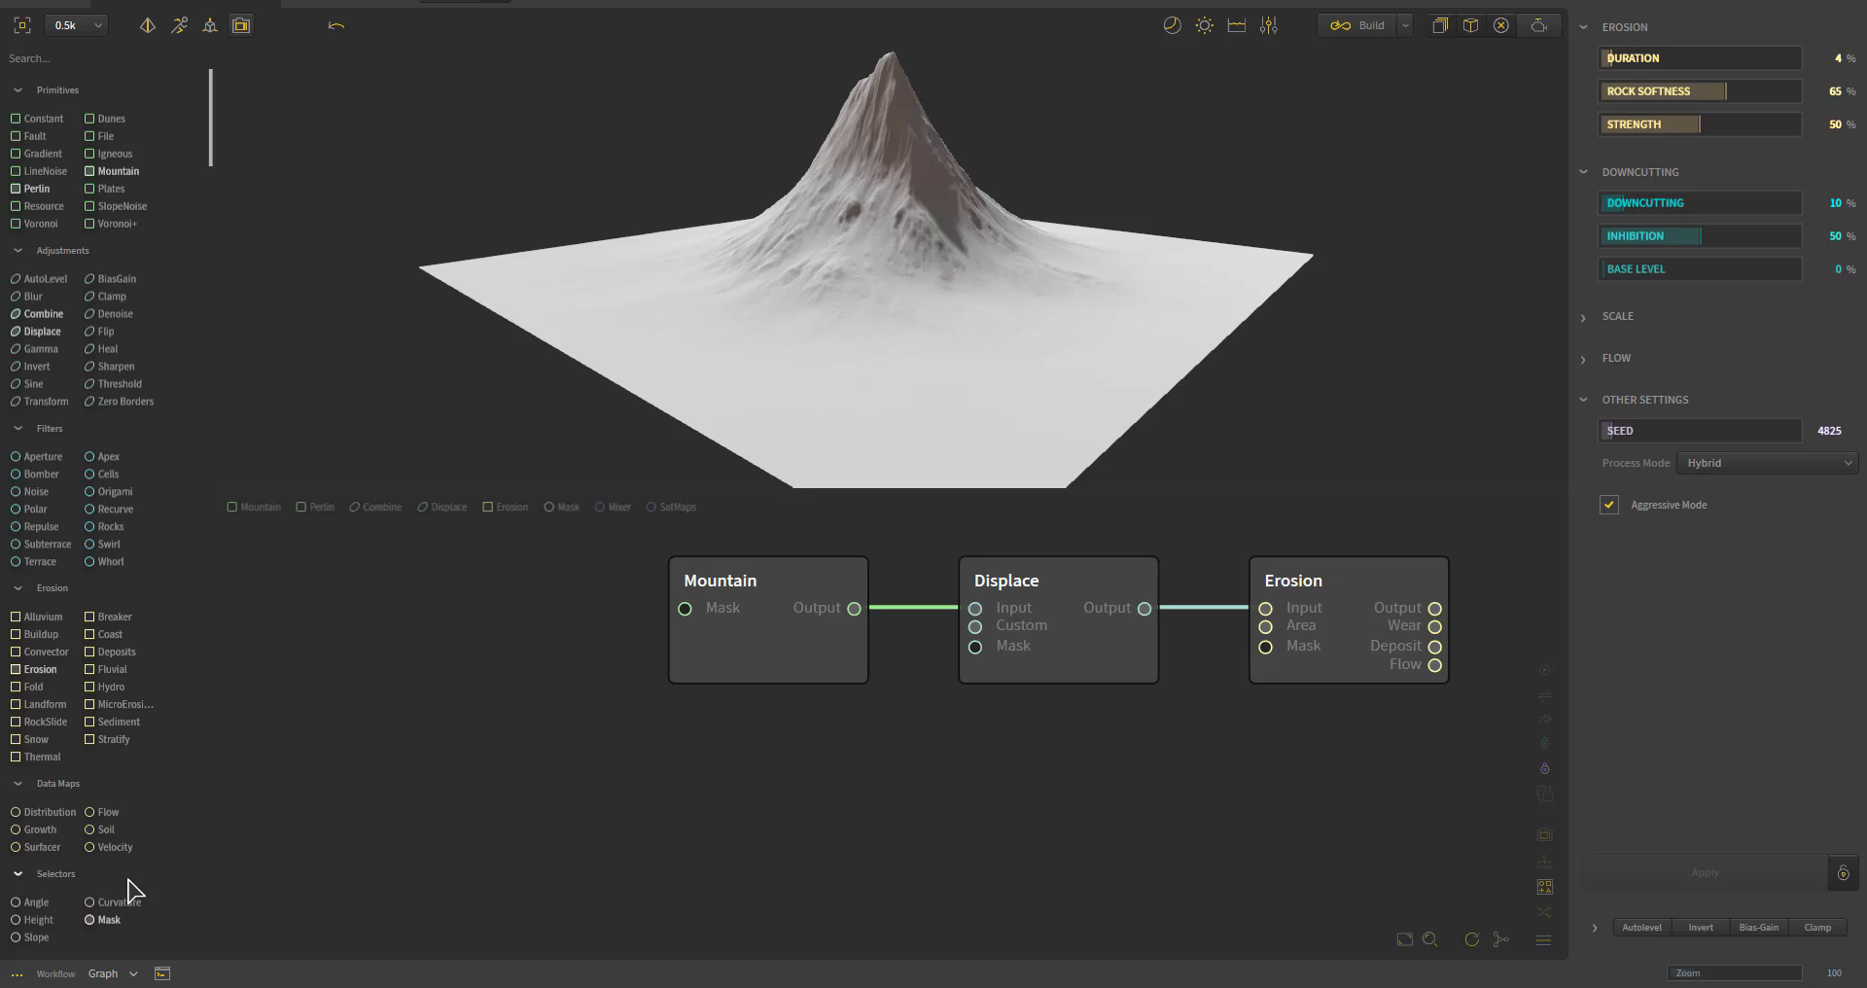
right_click(459, 754)
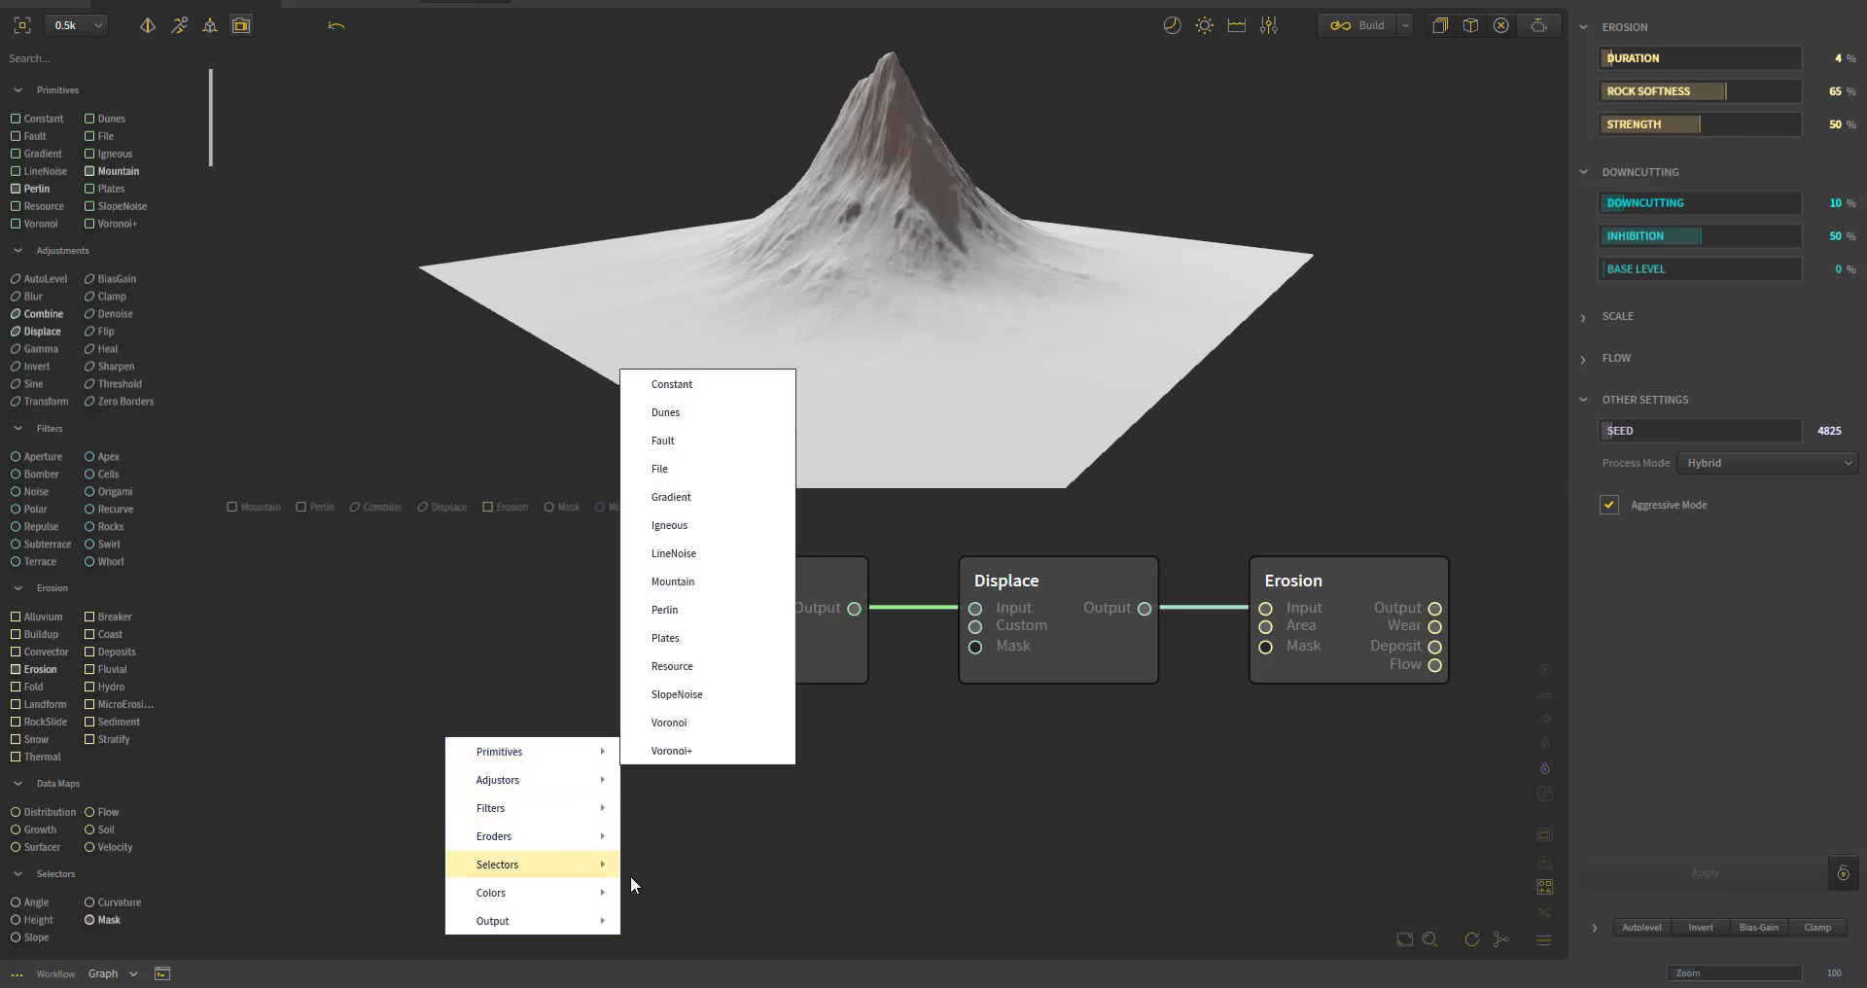
left_click(787, 880)
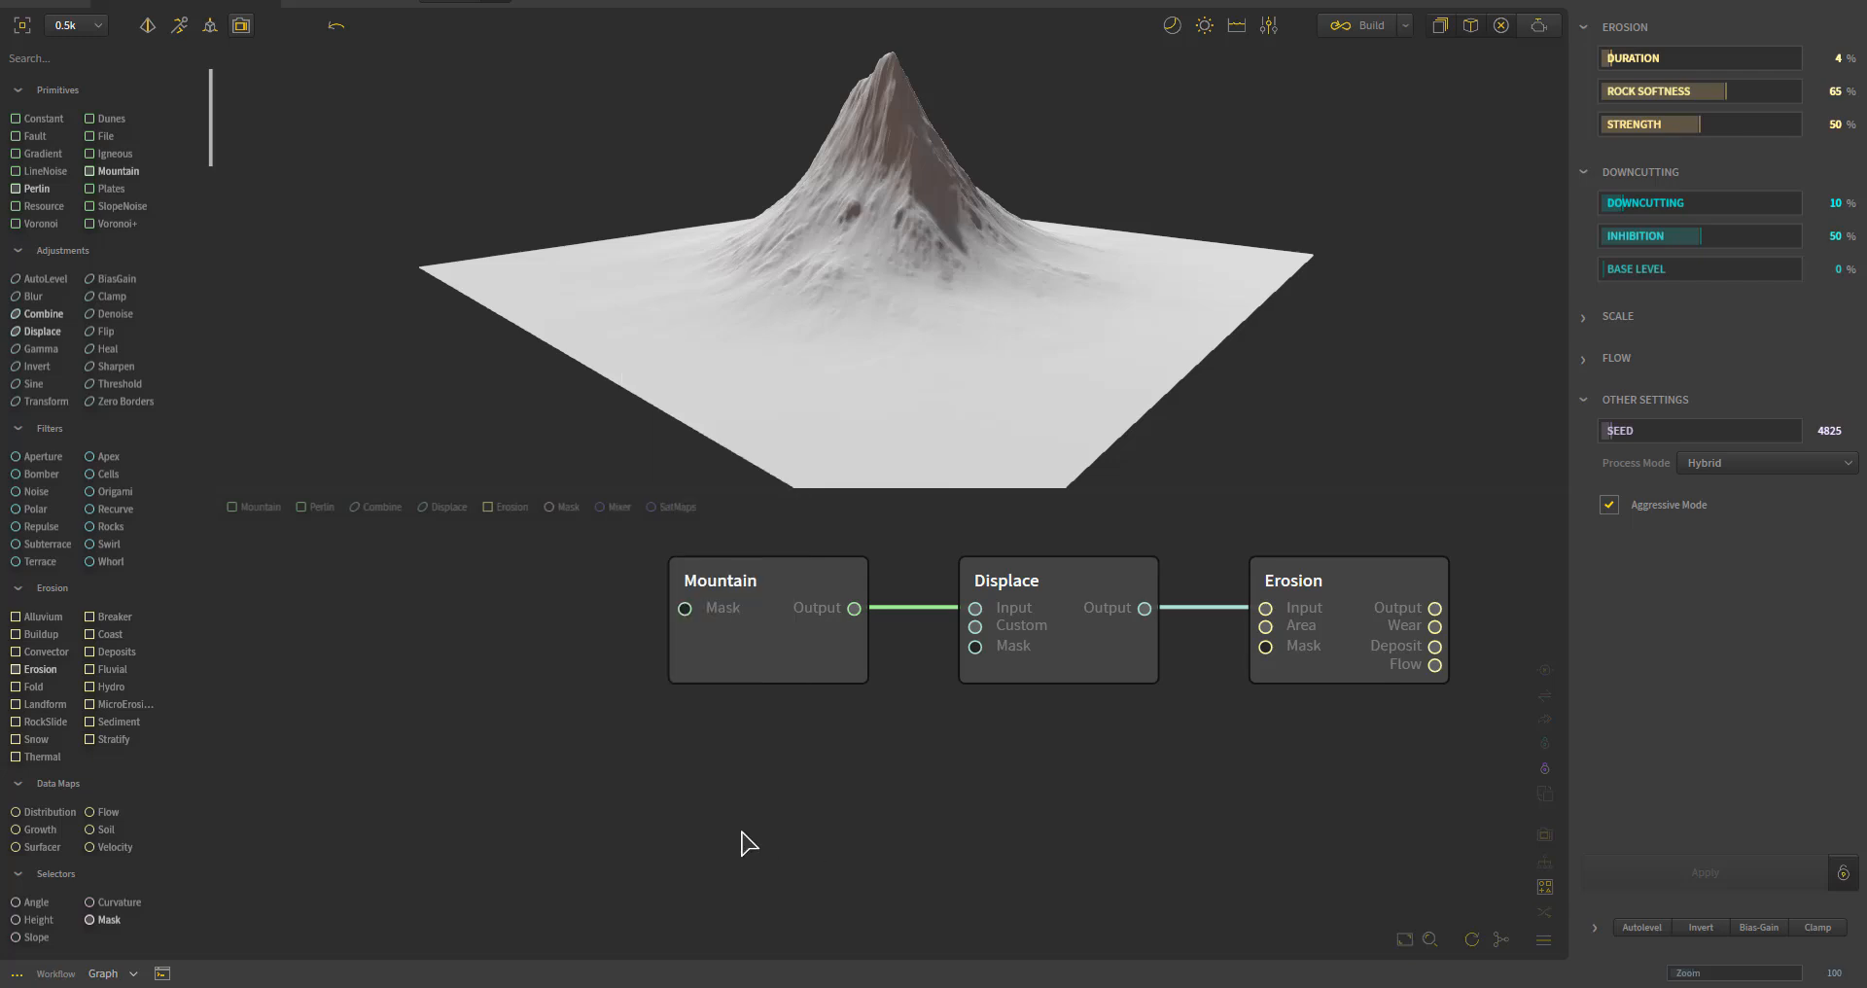
middle_click_drag(692, 848, 488, 844)
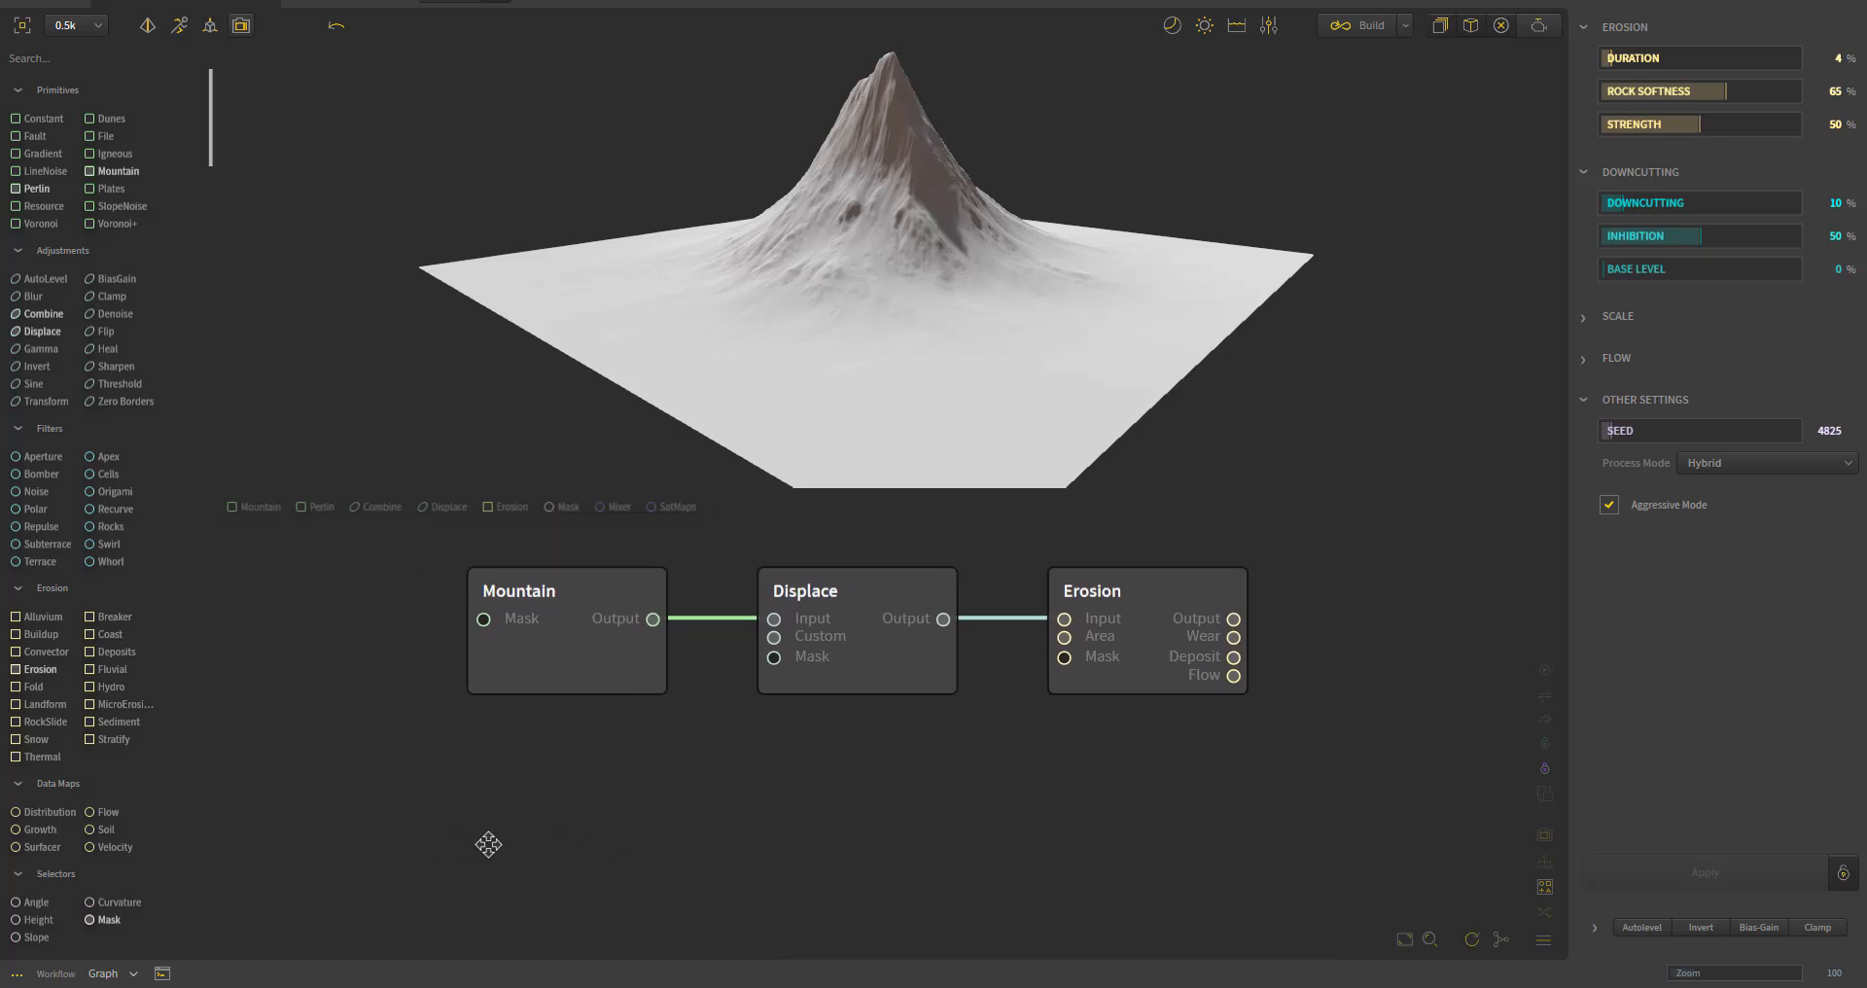
- Preview the Mountain node's terrain and delete the connections from Mountain to Displace and from Displace to Erosion
left_click(581, 656)
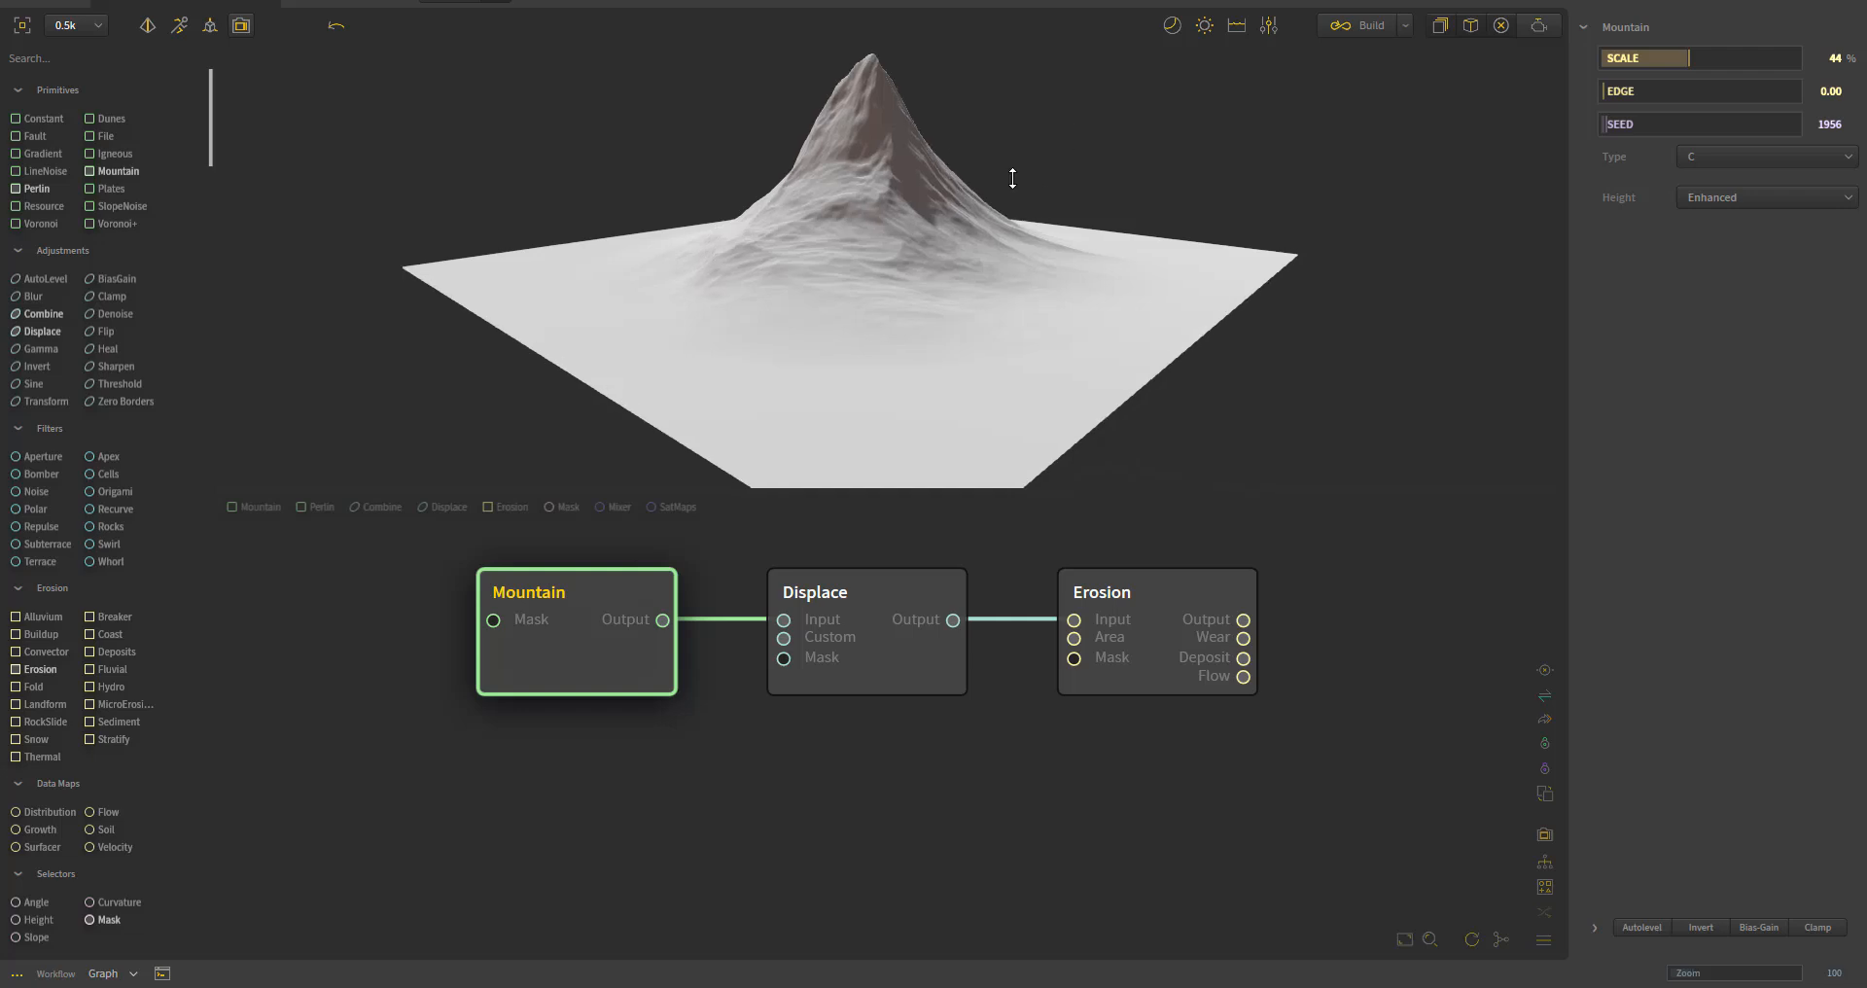
mouse_move(1012, 179)
right_mouse_down()
mouse_move(963, 321)
mouse_move(951, 181)
mouse_move(988, 268)
mouse_move(978, 185)
right_mouse_up()
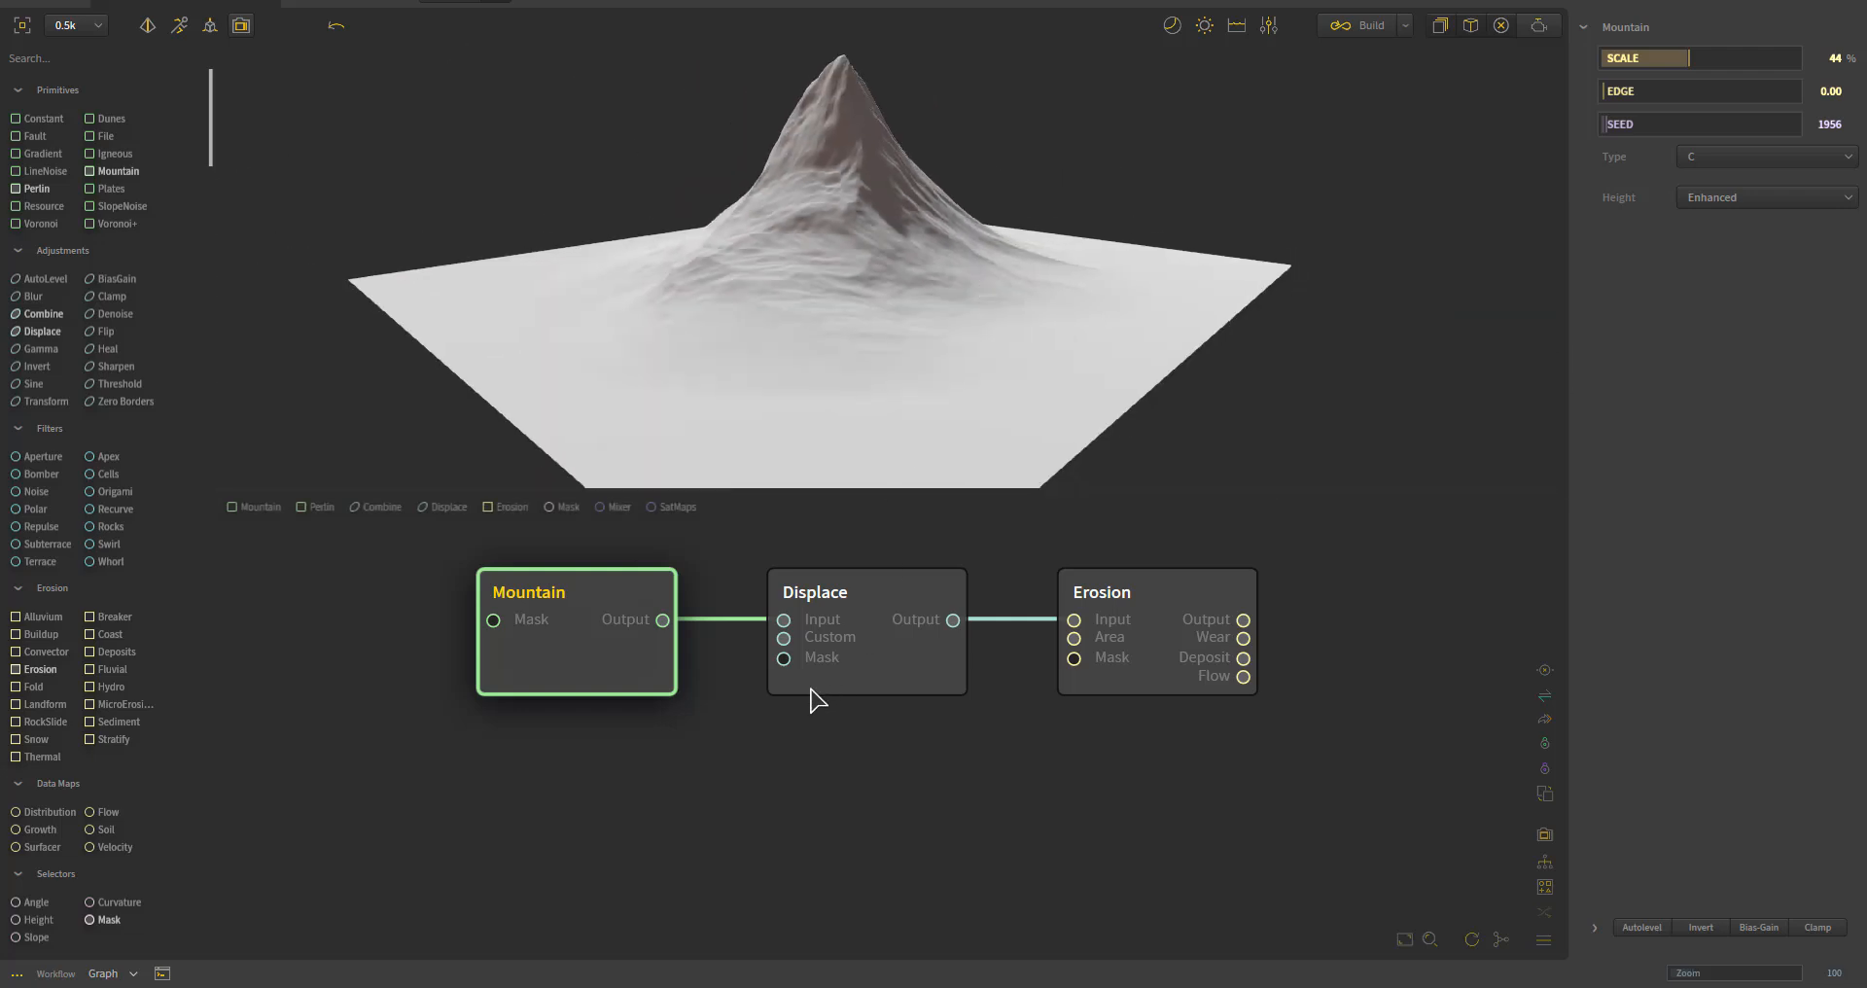
left_click(755, 622)
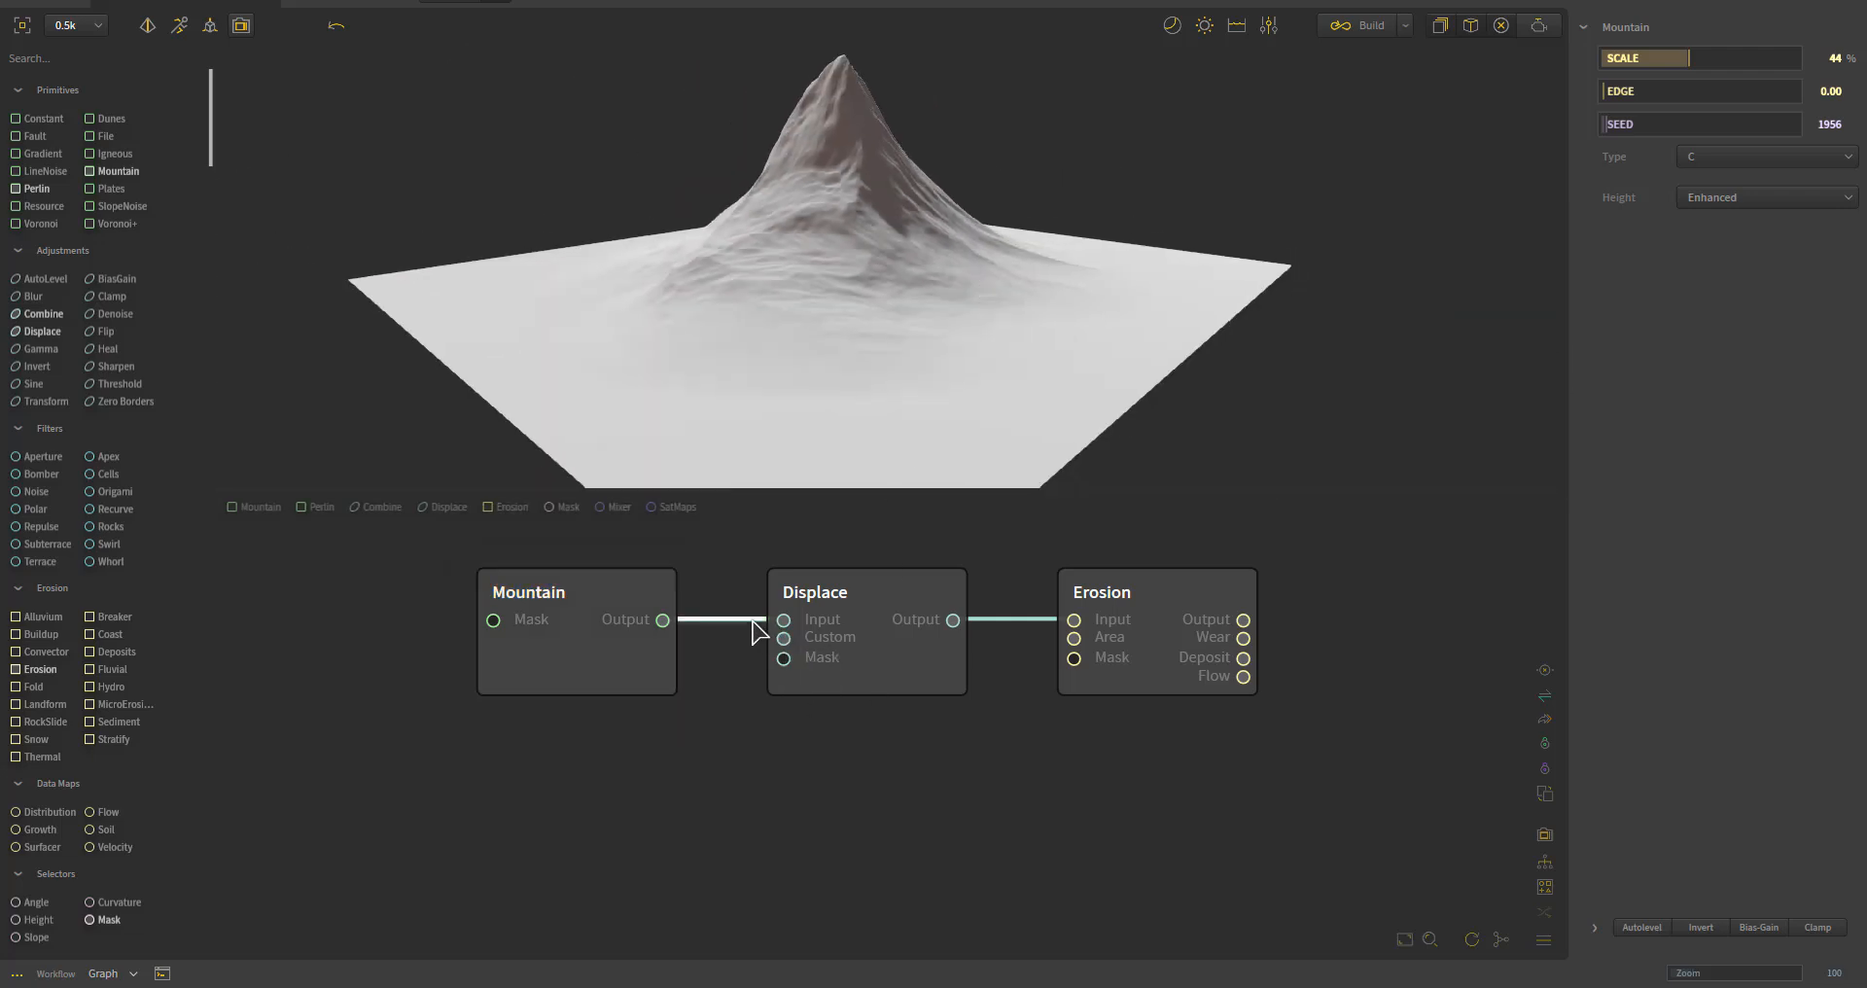
key("Delete")
left_click(985, 506)
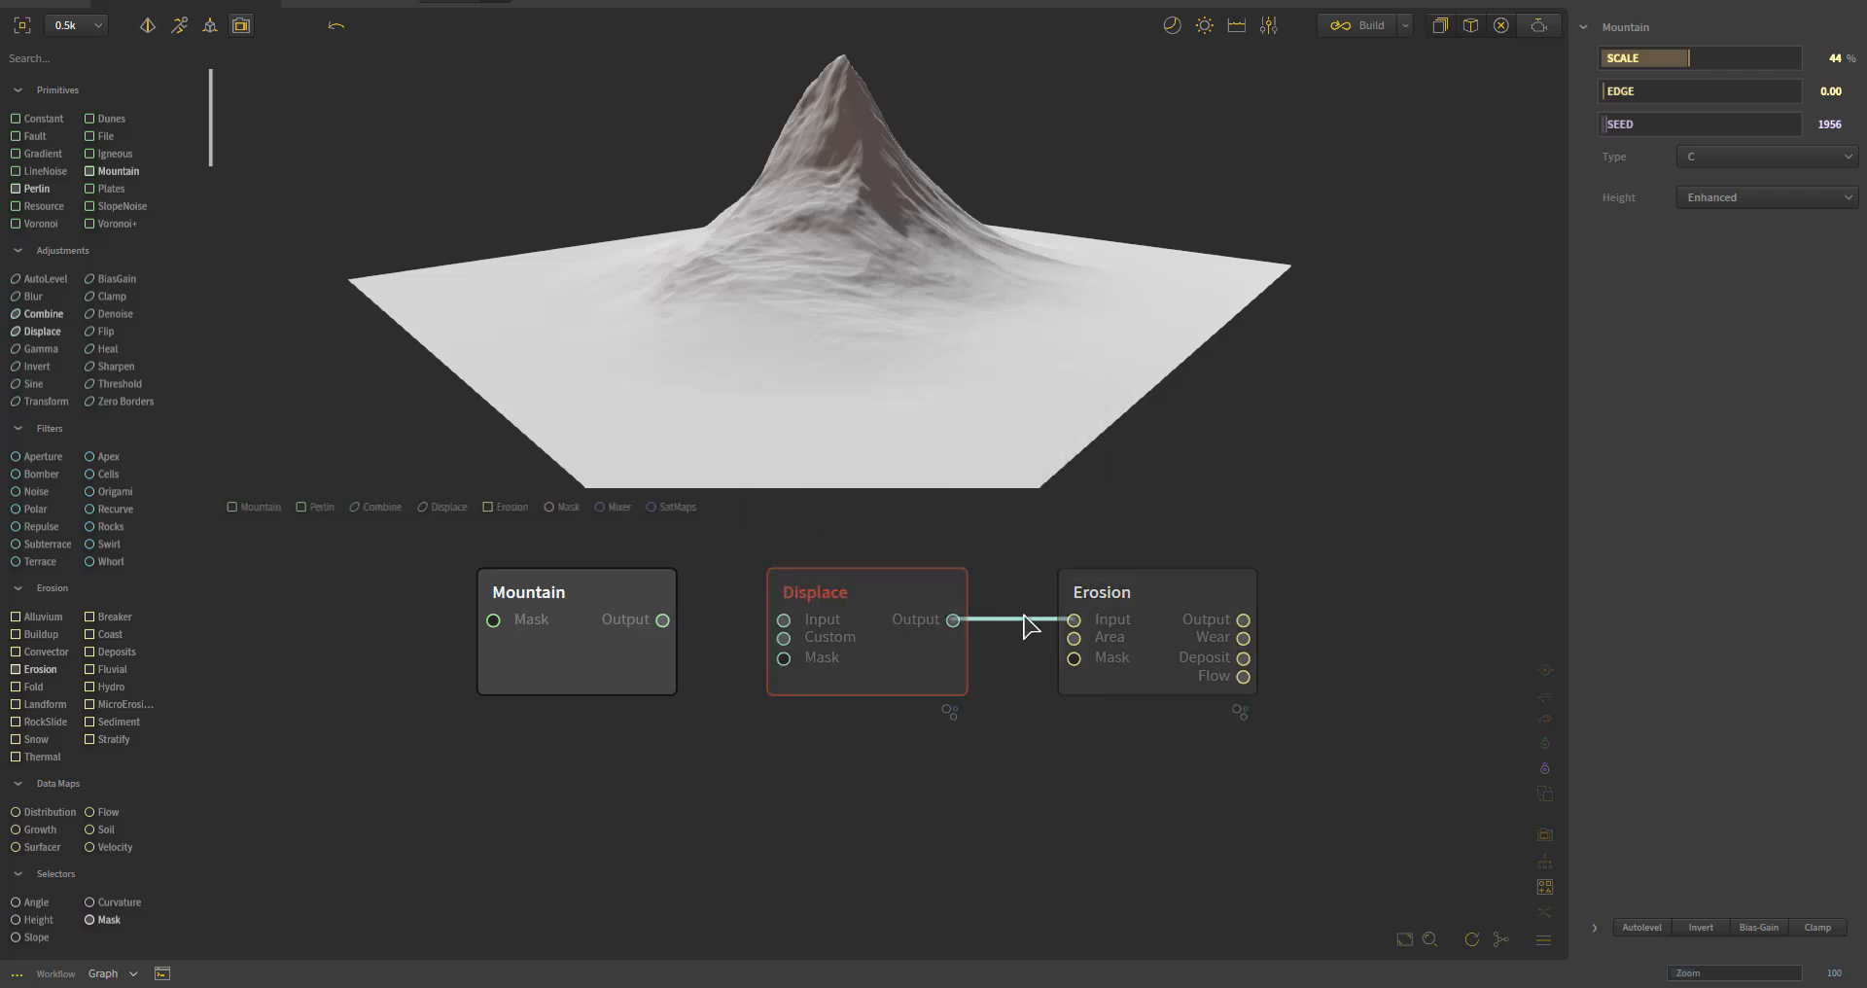
left_click(1028, 620)
key("Delete")
left_click(984, 511)
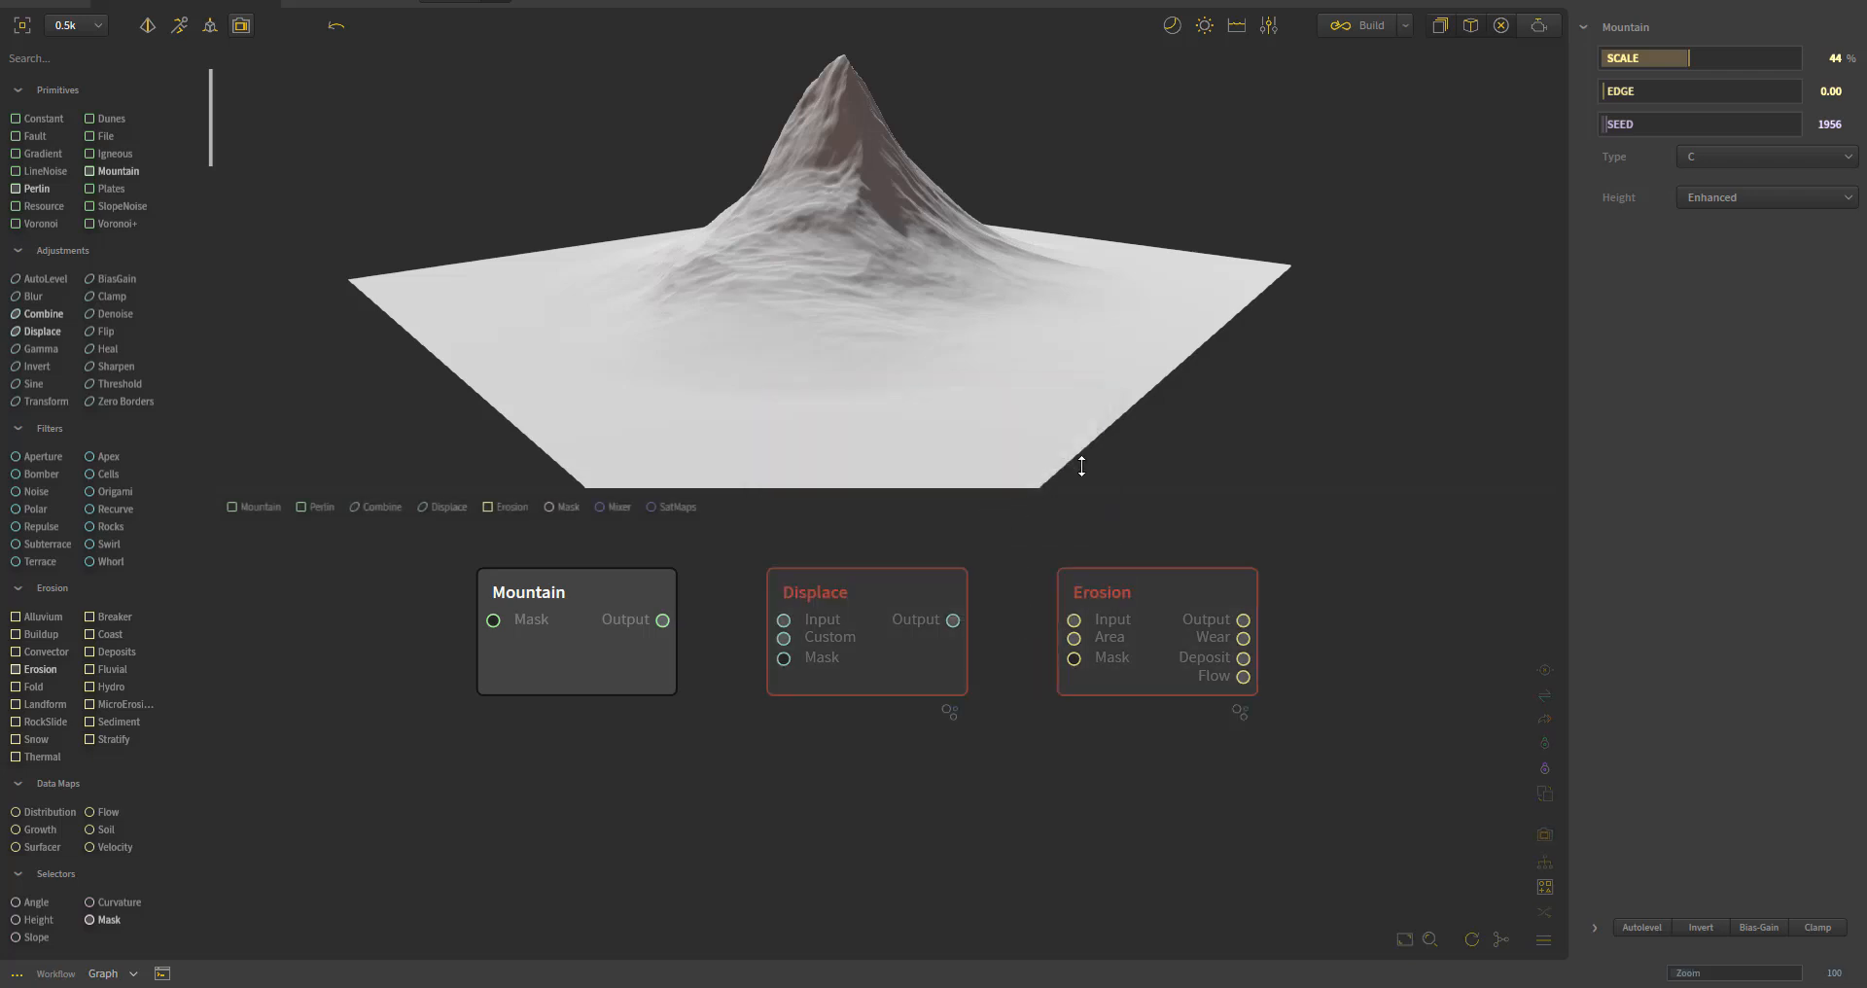
- Examine the Mountain node and the disconnected Displace and Erosion nodes one after another
left_click(578, 632)
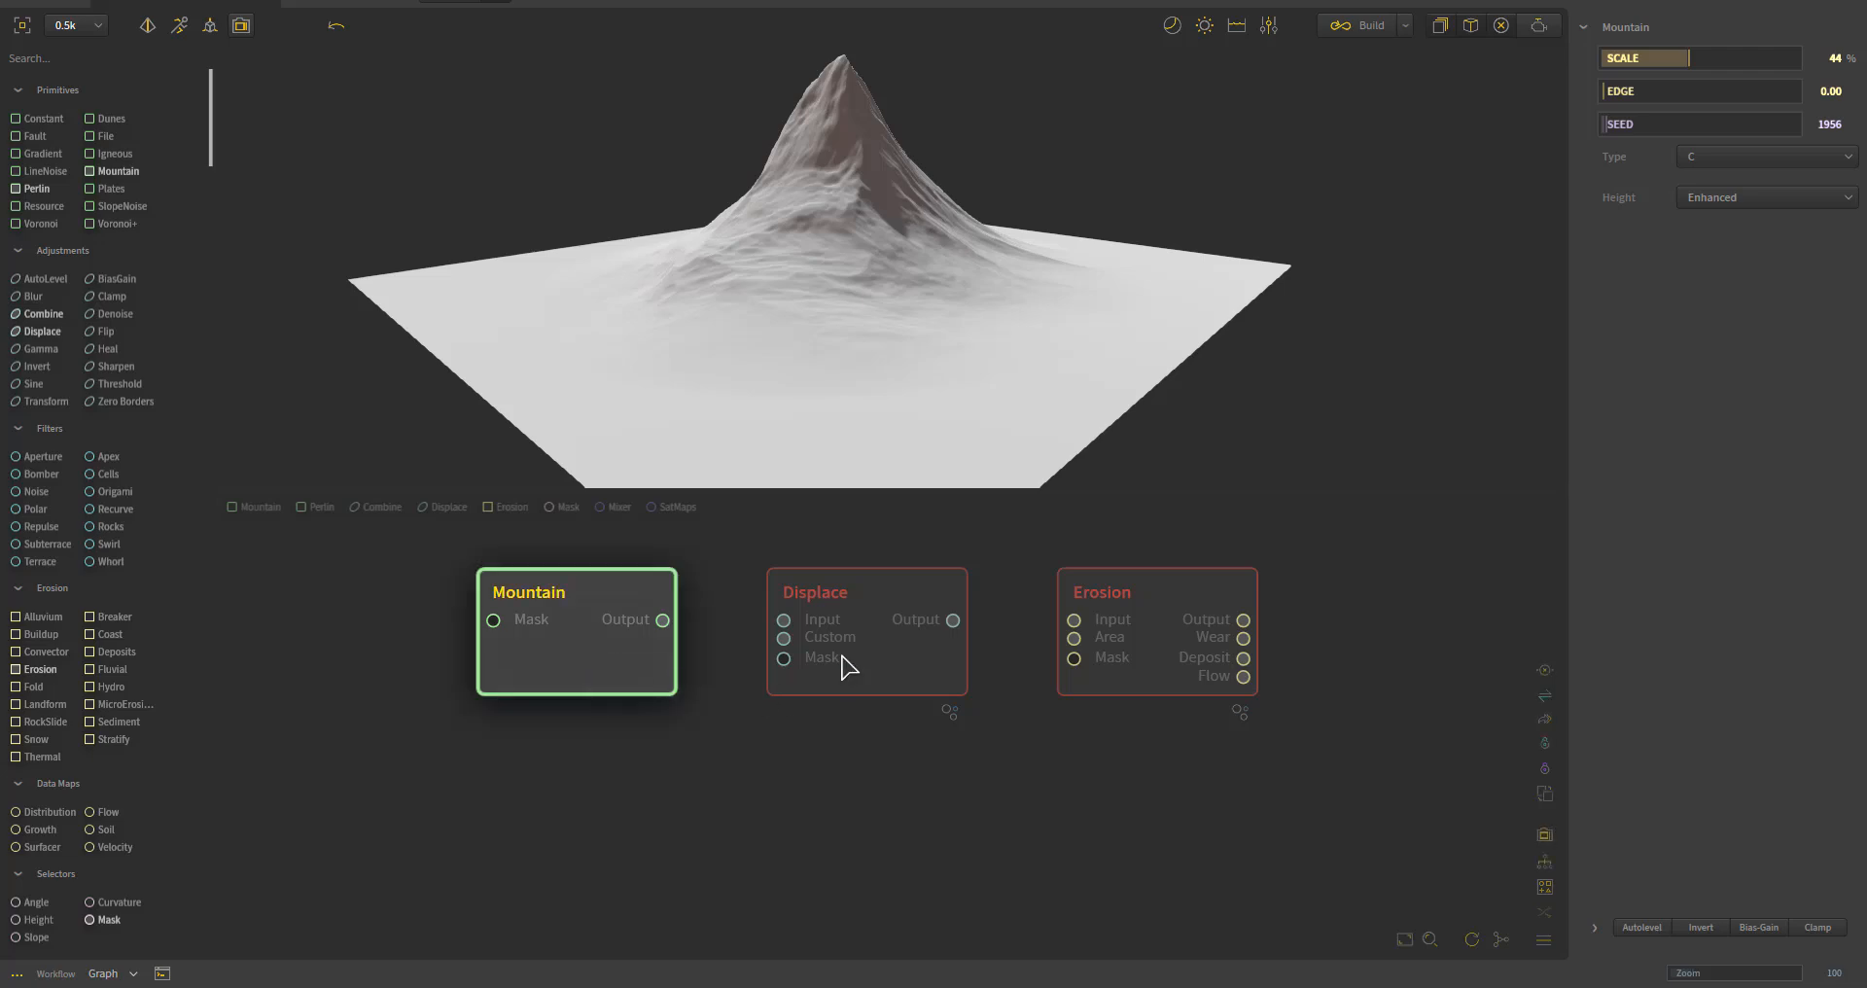
left_click(872, 657)
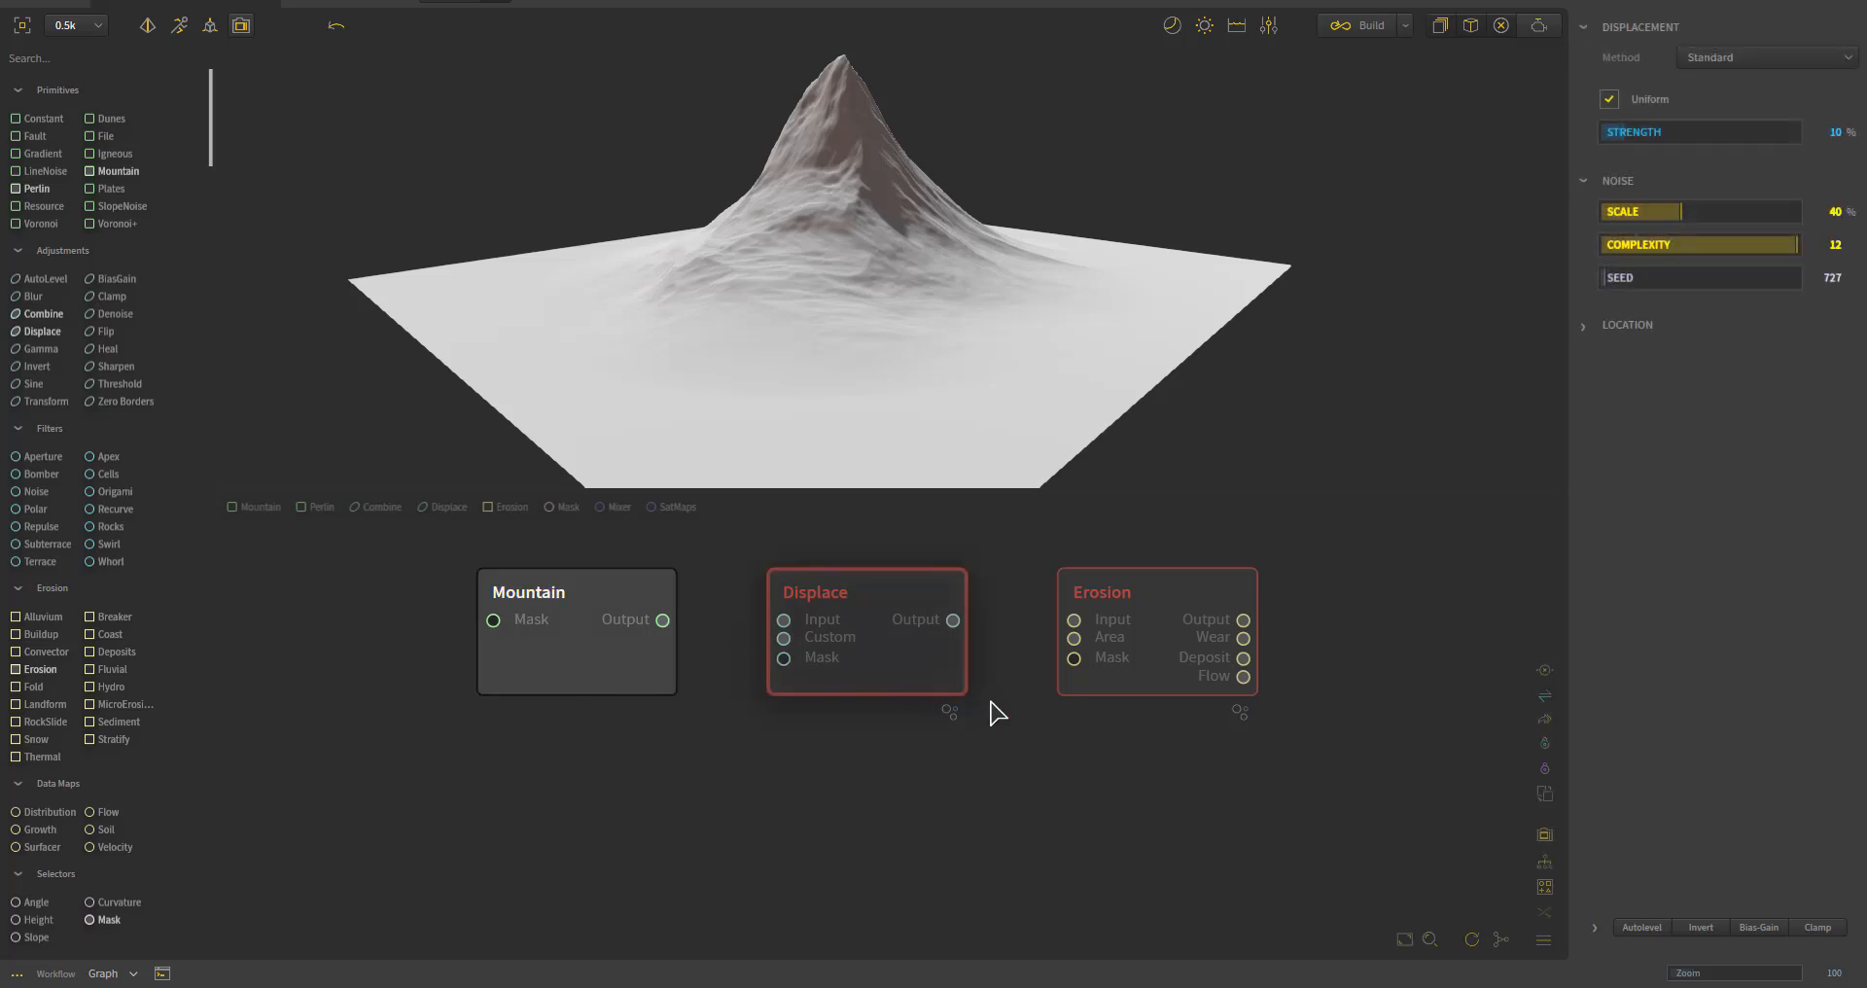
left_click(1157, 656)
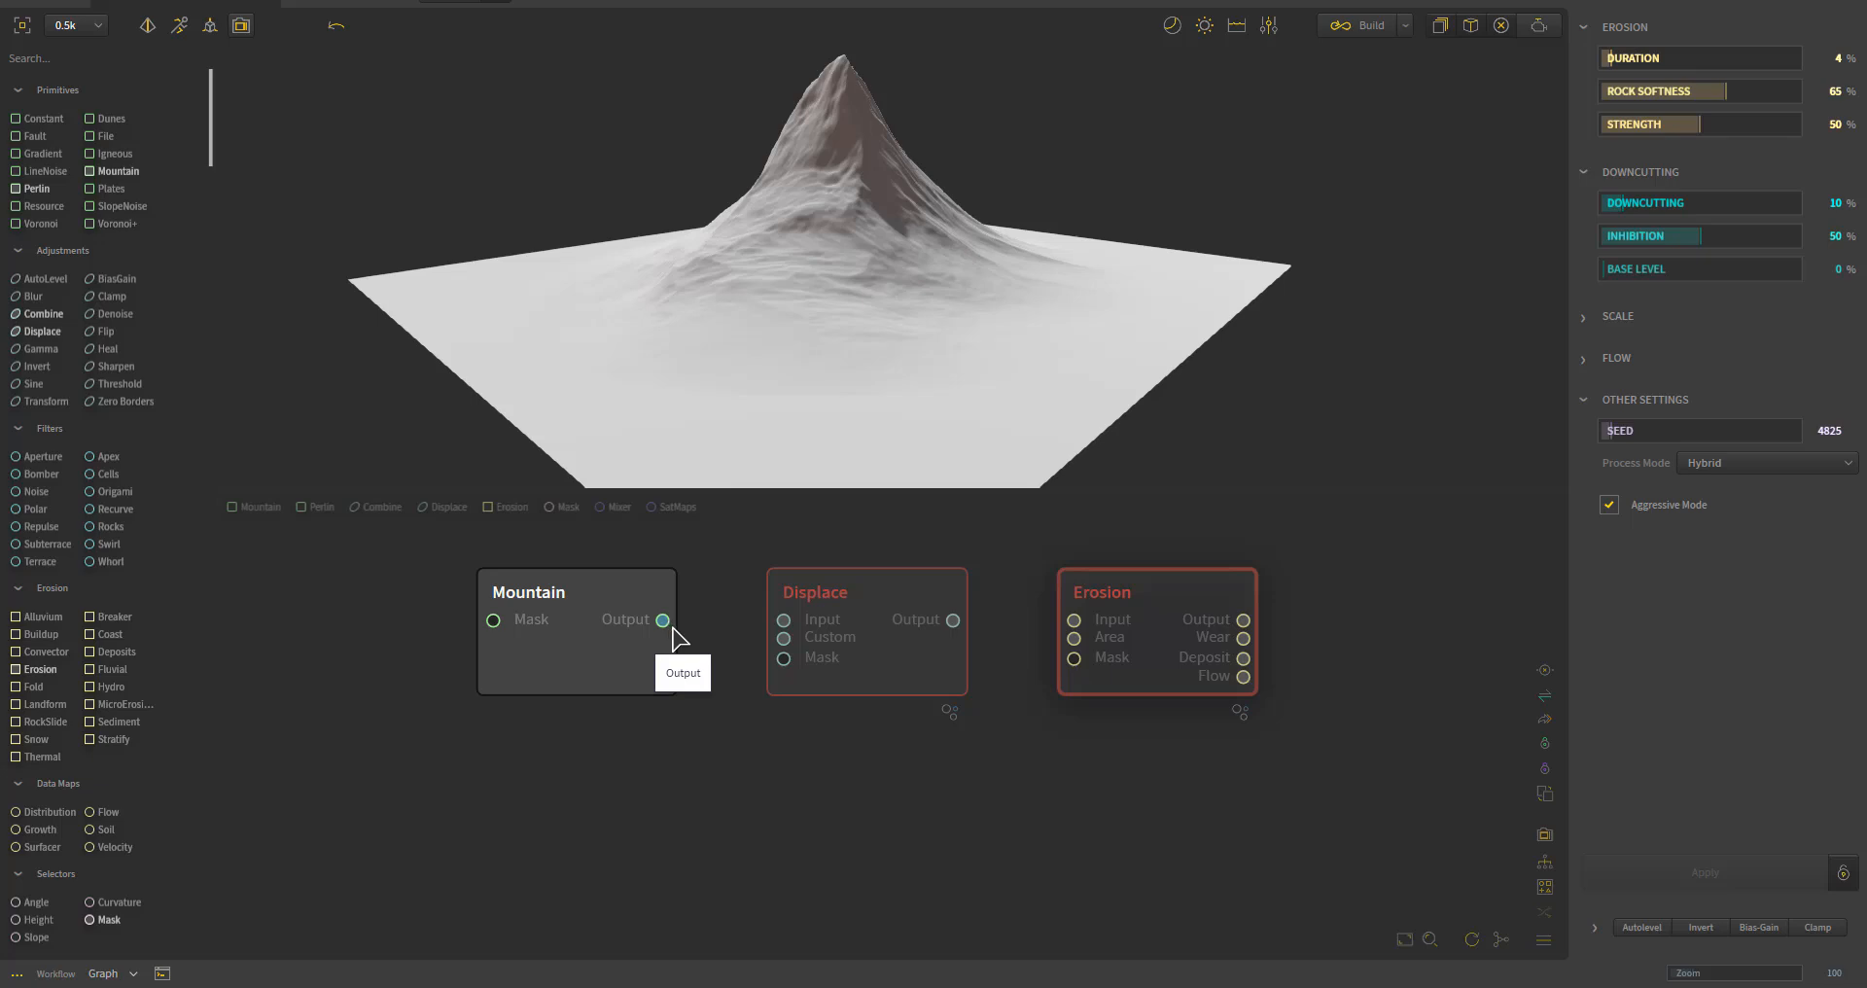
- Move the Mountain node slightly away from Displace, and reconnect the Outputs of Mountain and Displace to the Inputs of Displace and Erosion
mouse_move(626, 664)
left_mouse_down()
mouse_move(537, 659)
mouse_move(592, 664)
left_mouse_up()
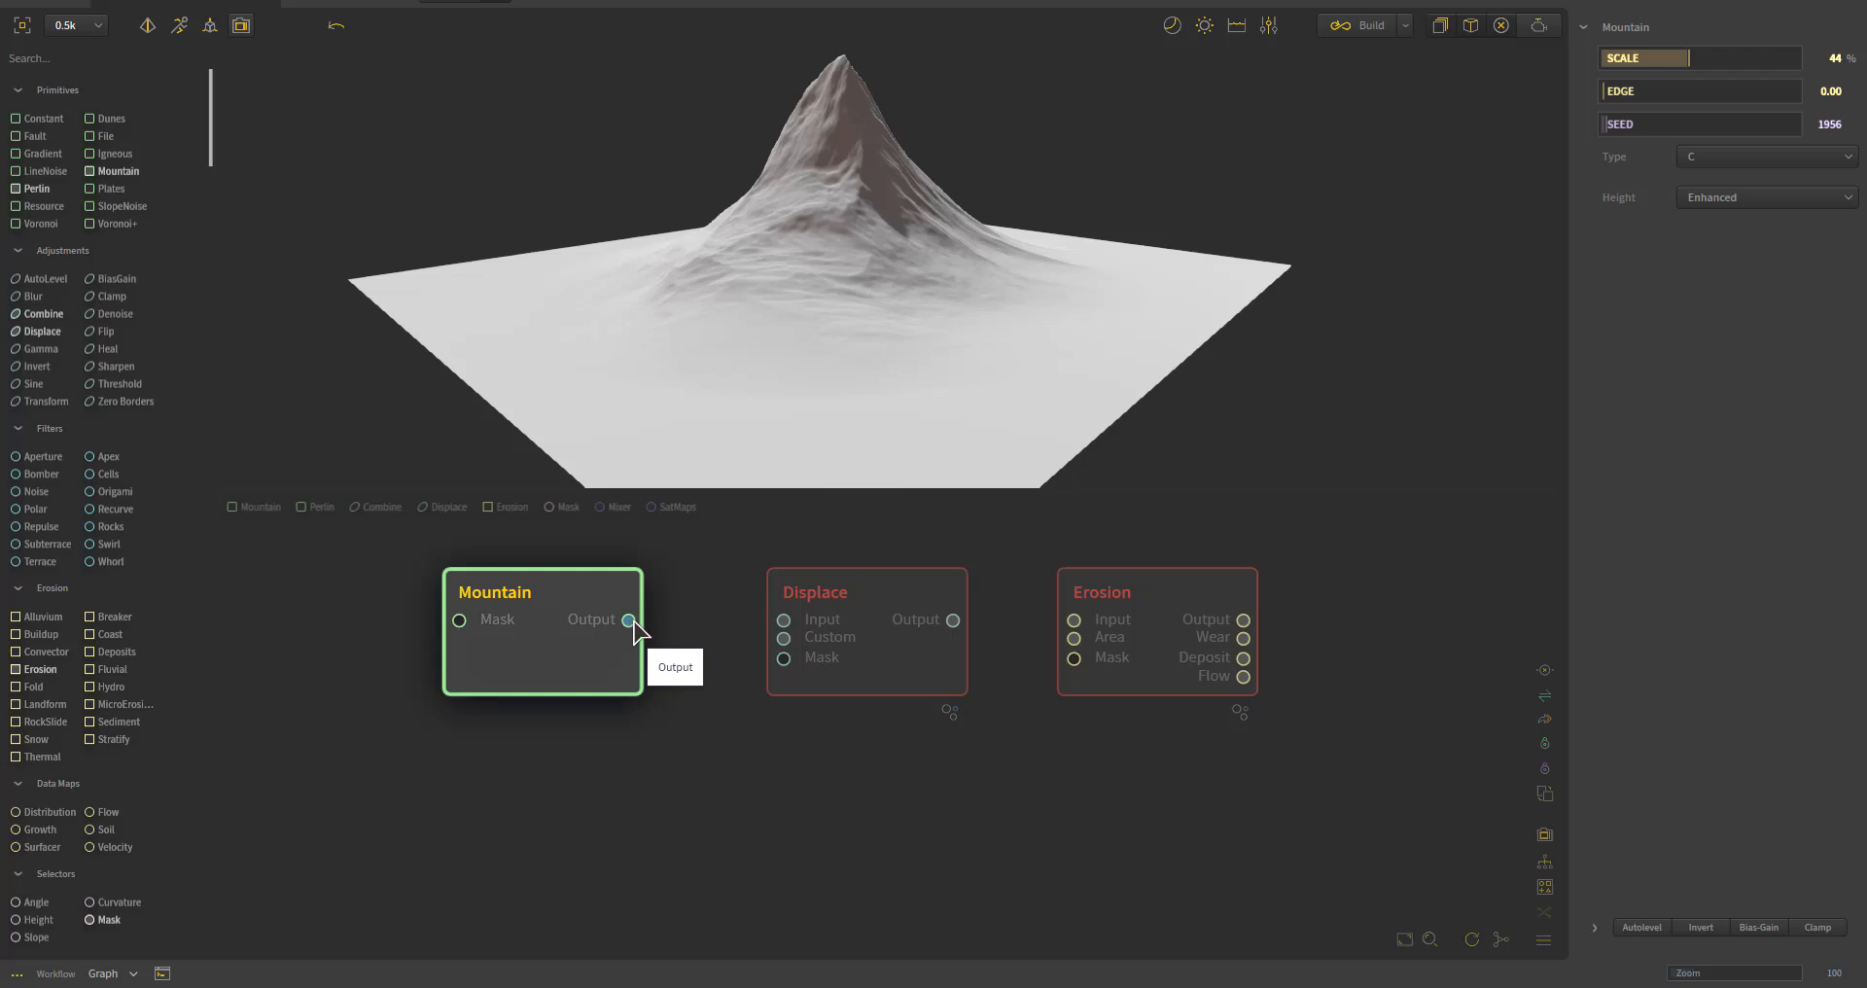
left_click_drag(629, 620, 785, 621)
left_click(833, 644)
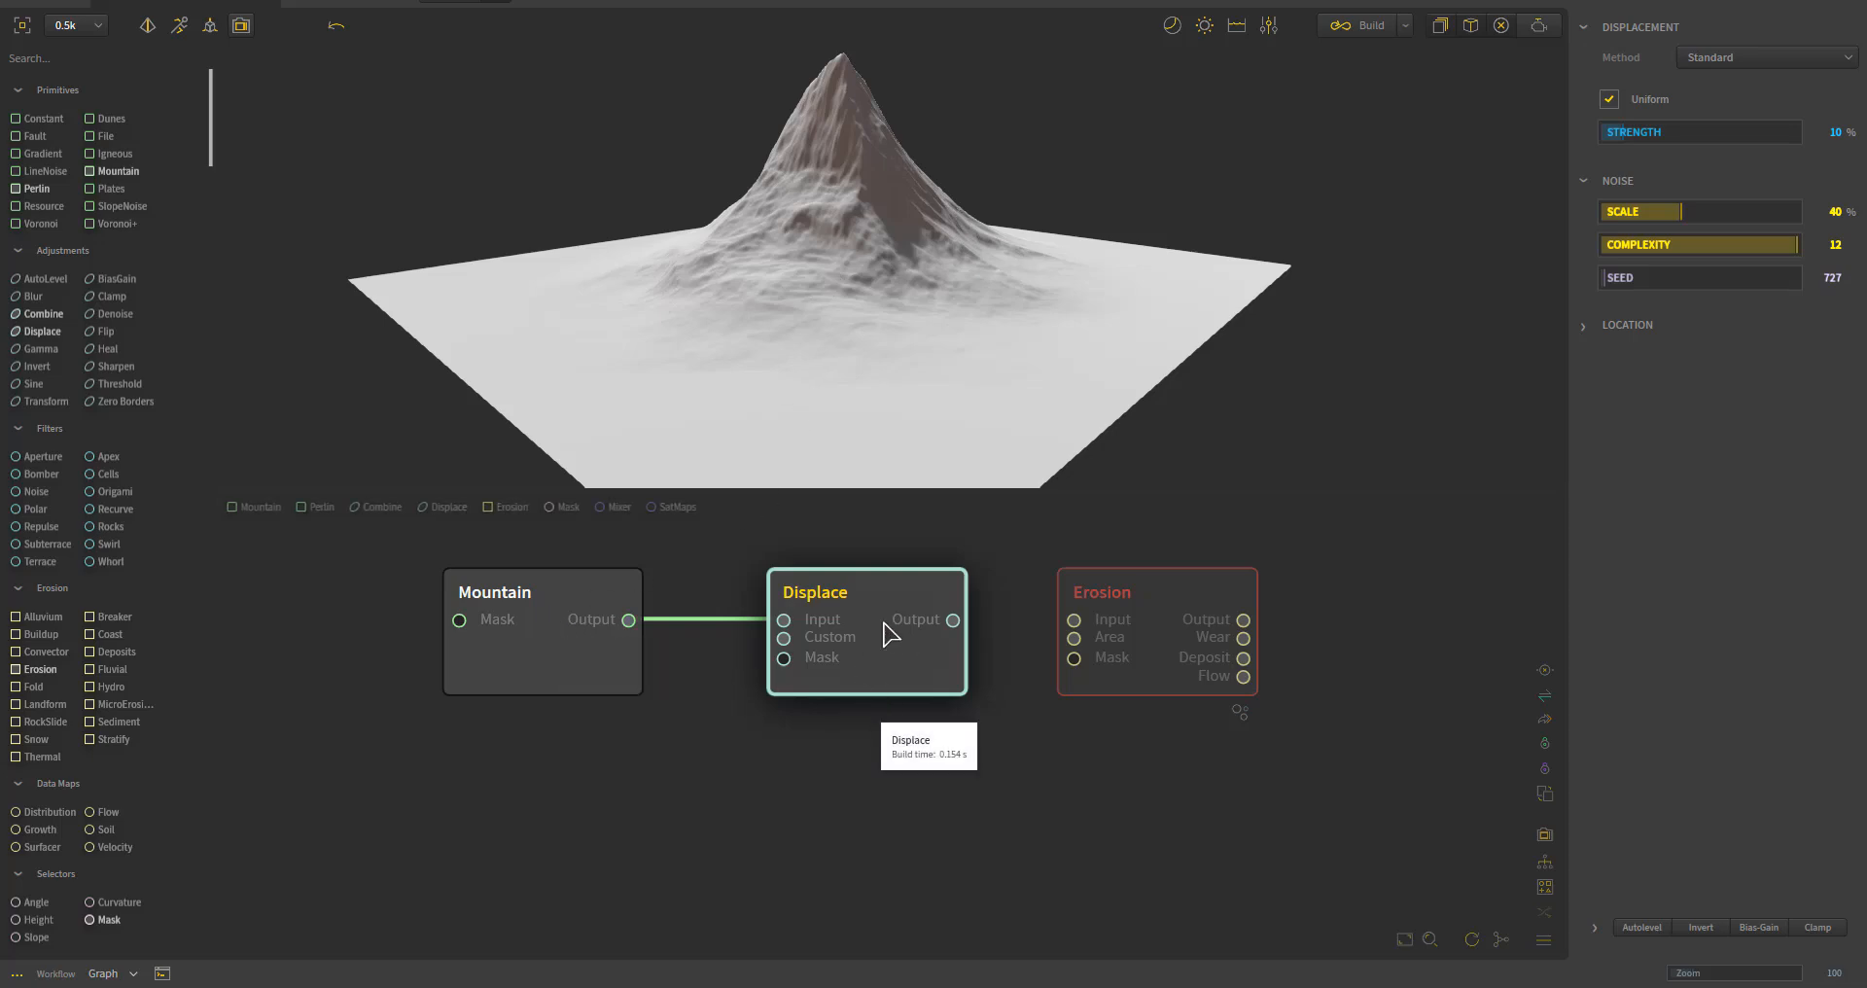
left_click_drag(956, 625, 1085, 623)
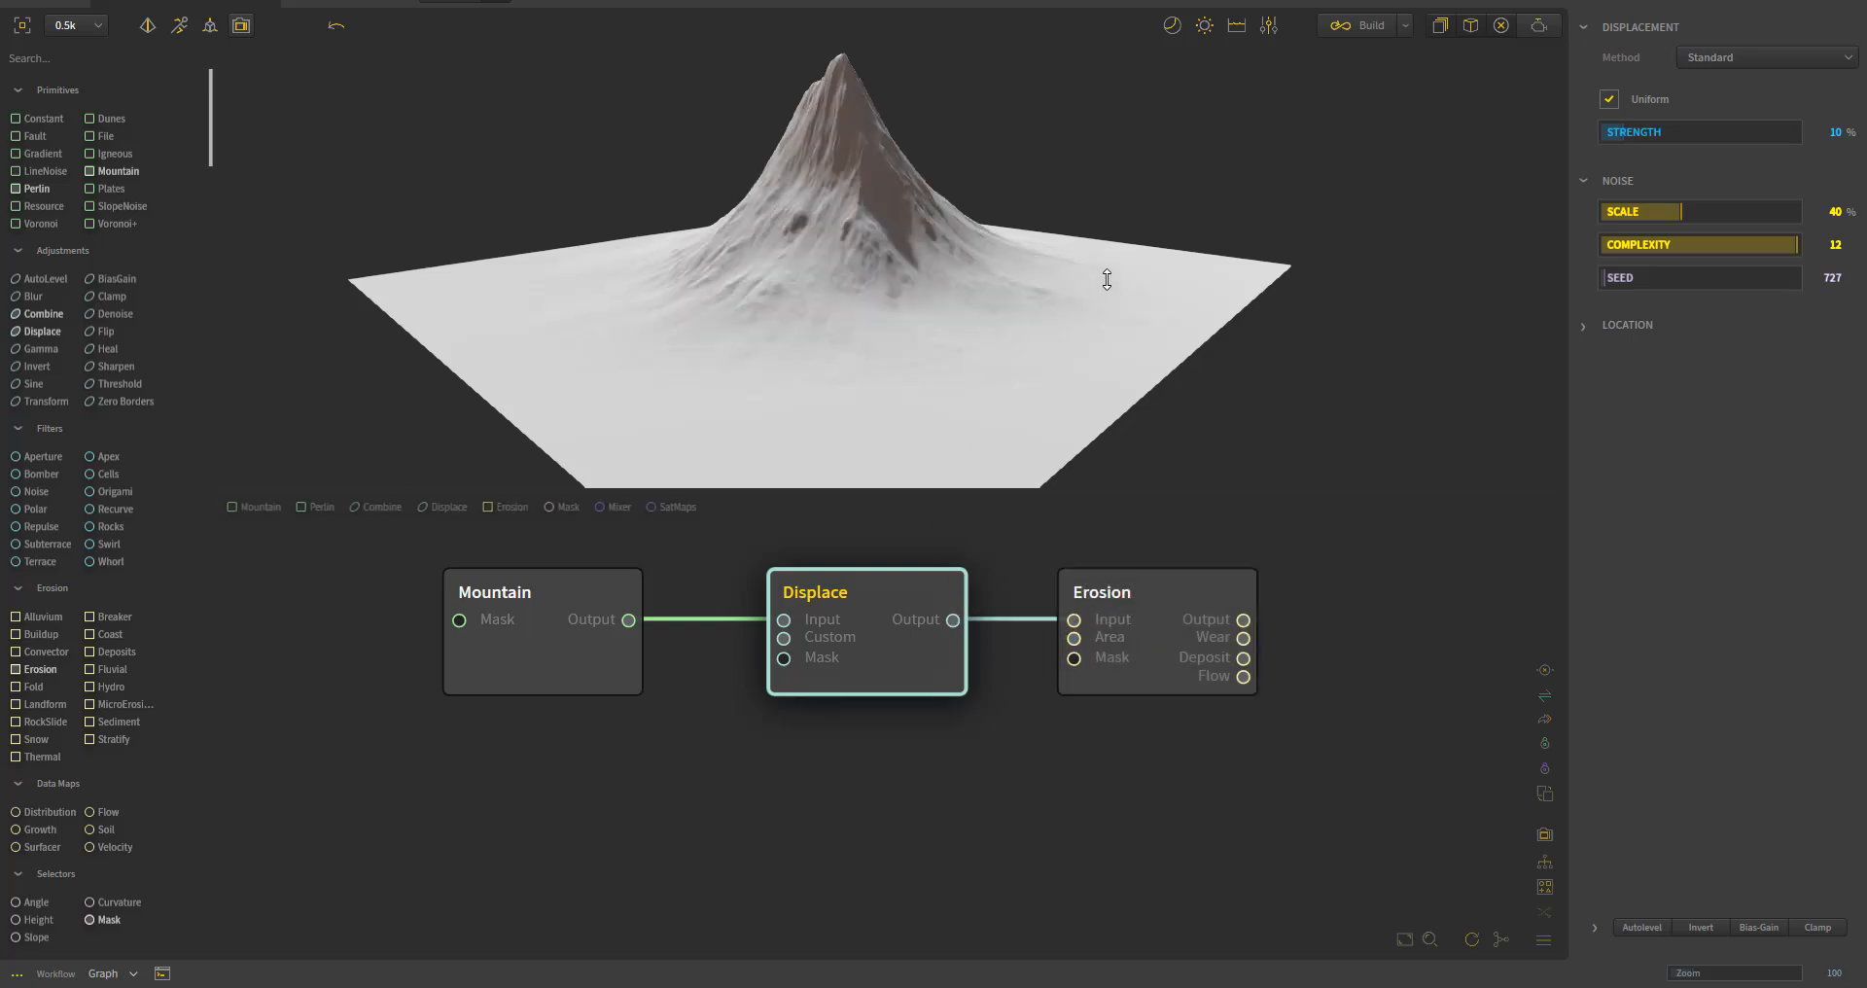
- Compare the terrain previews of the Erosion, Mountain and Displace nodes from a new angle
left_click_drag(926, 347, 870, 304)
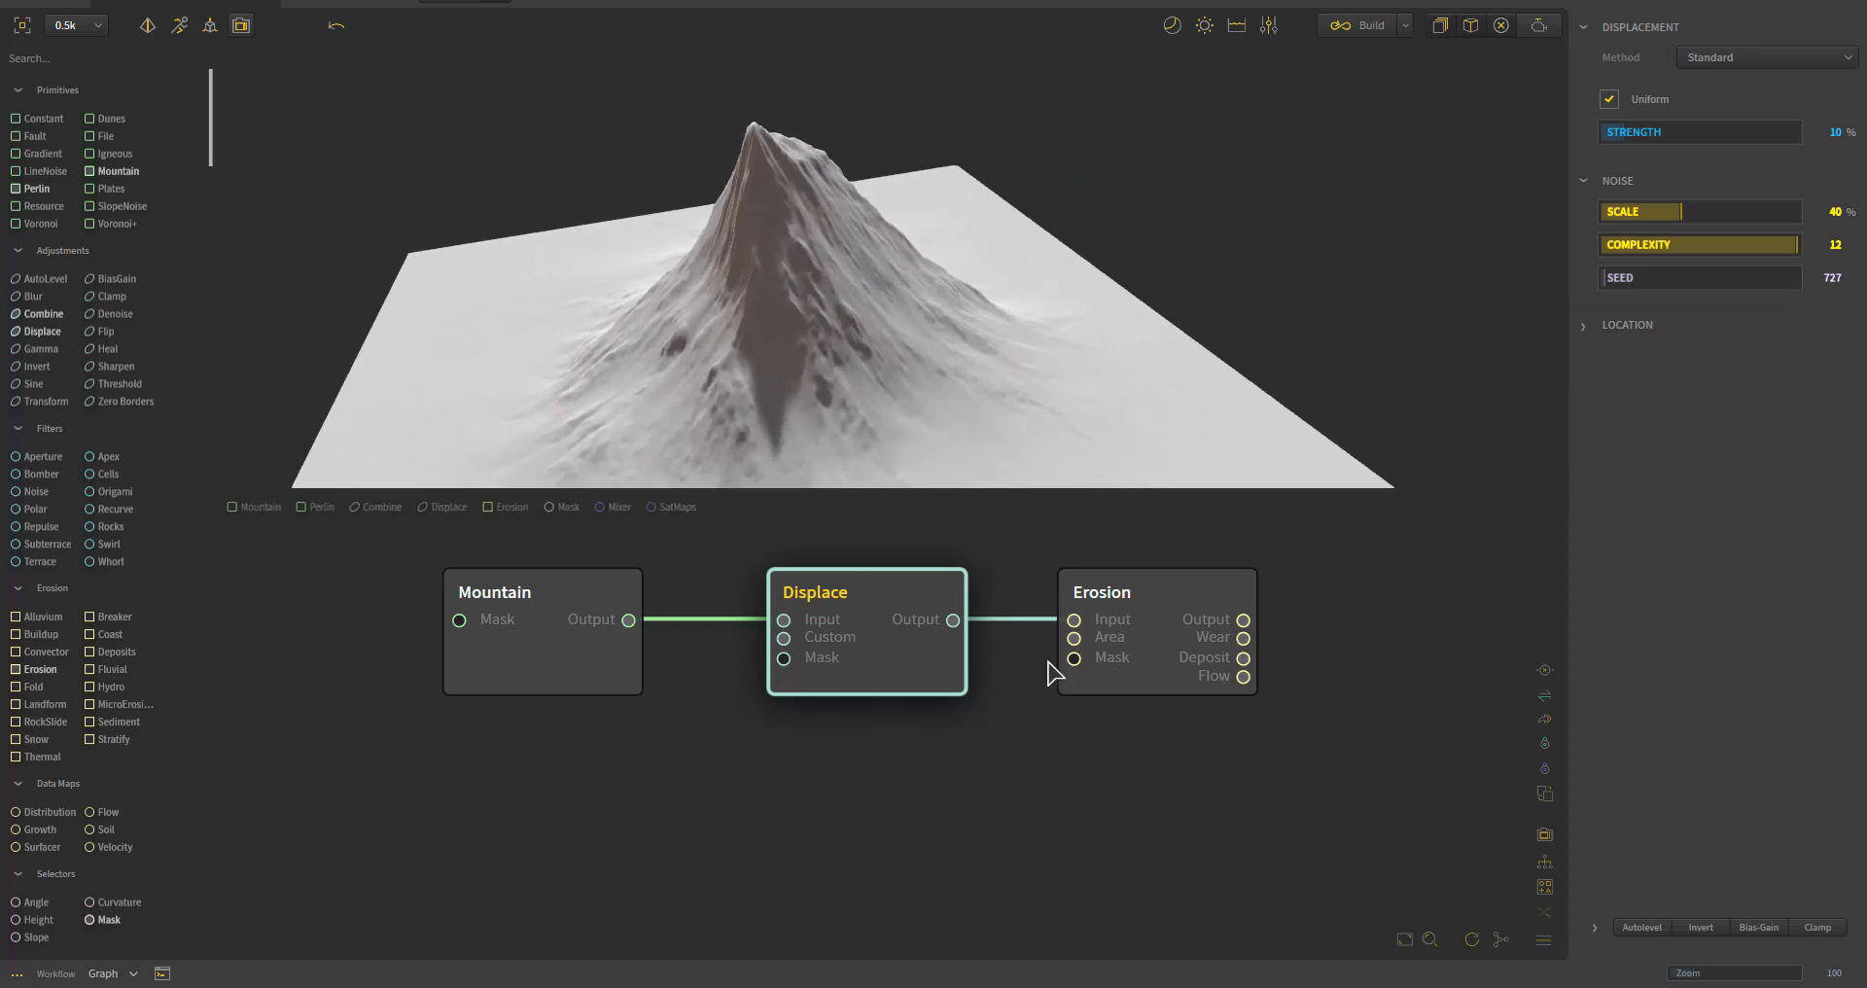
left_click(1128, 657)
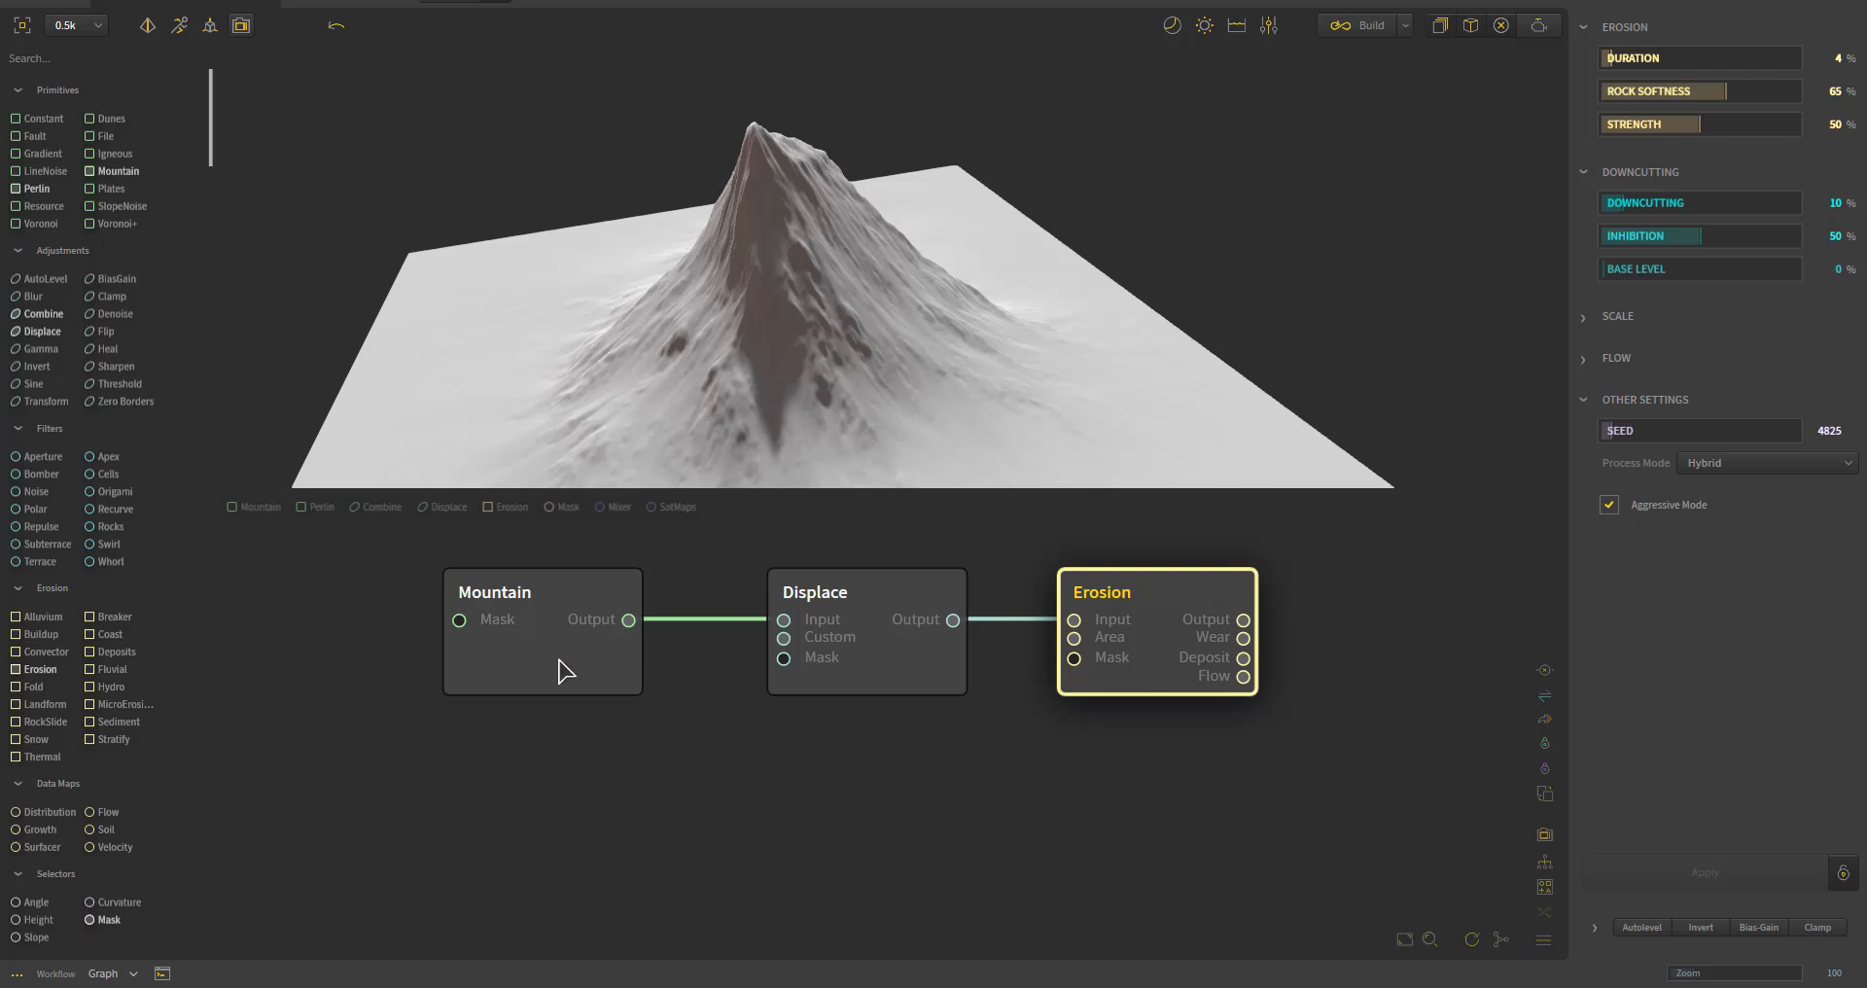
left_click(613, 642)
left_click(877, 654)
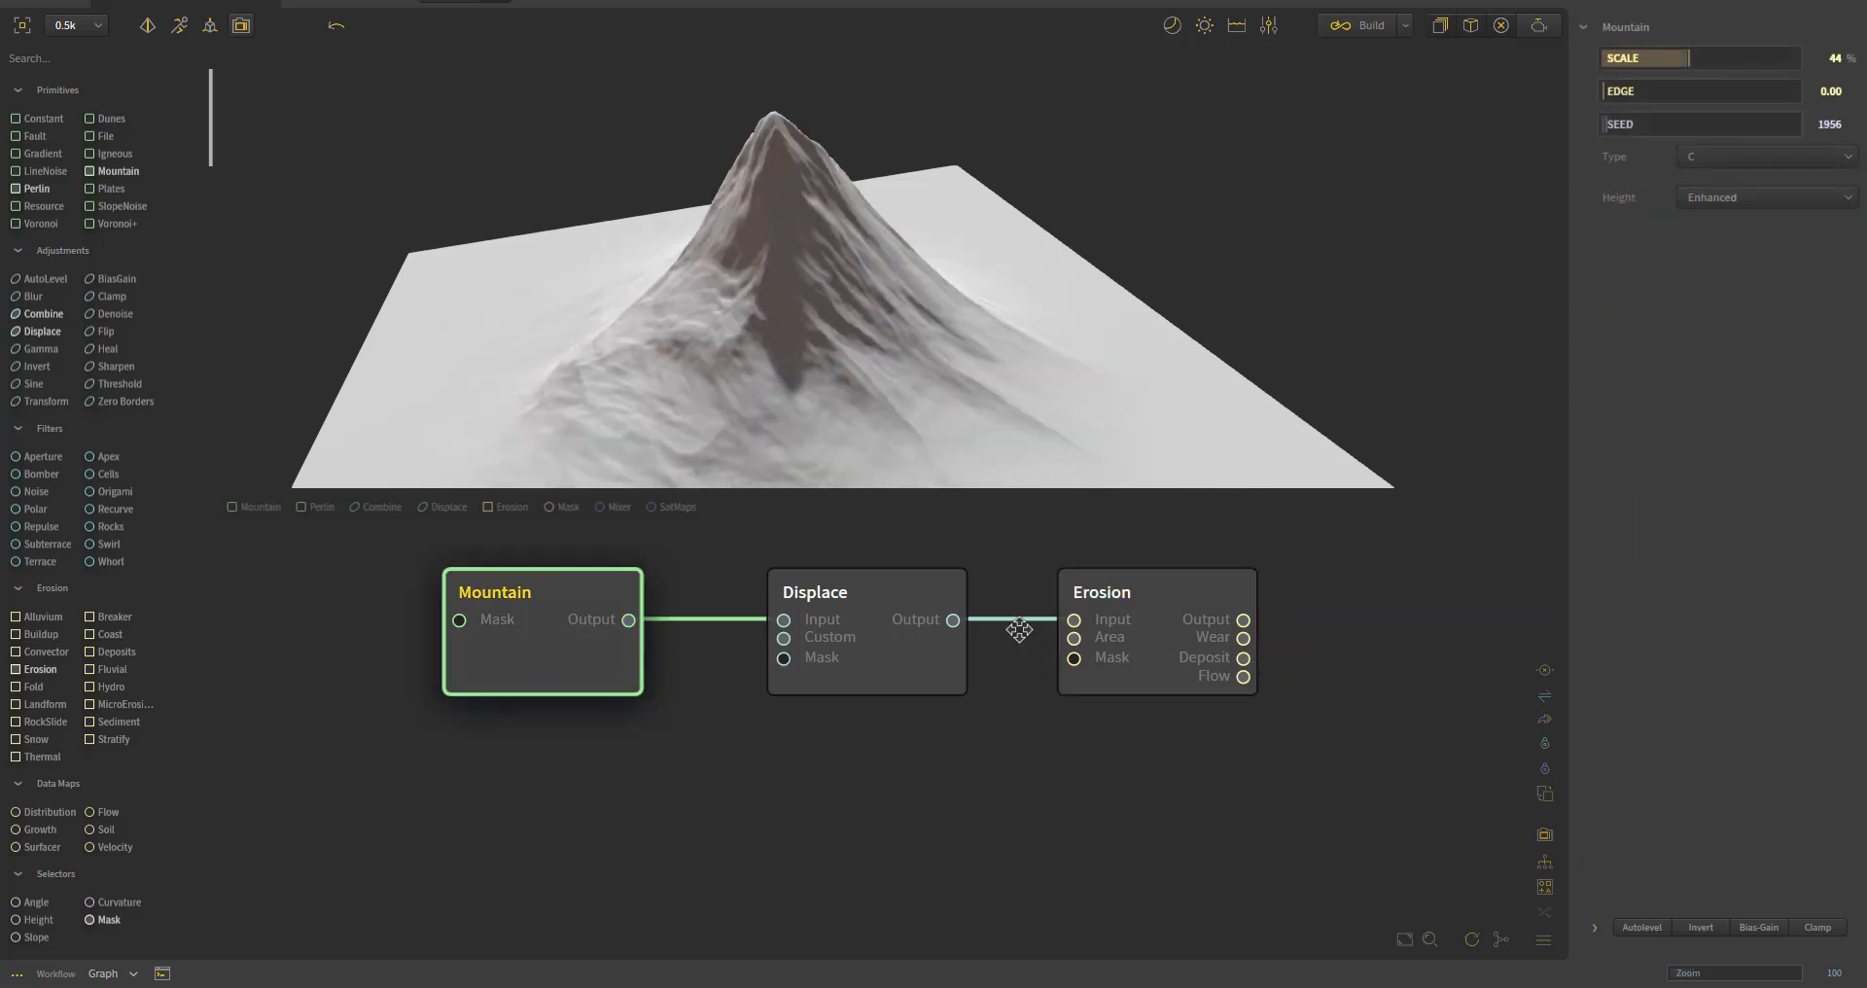
- Set the Erosion node's downcutting to 18%, apply it and inspect the mountain's lower slopes up close
left_click(1104, 641)
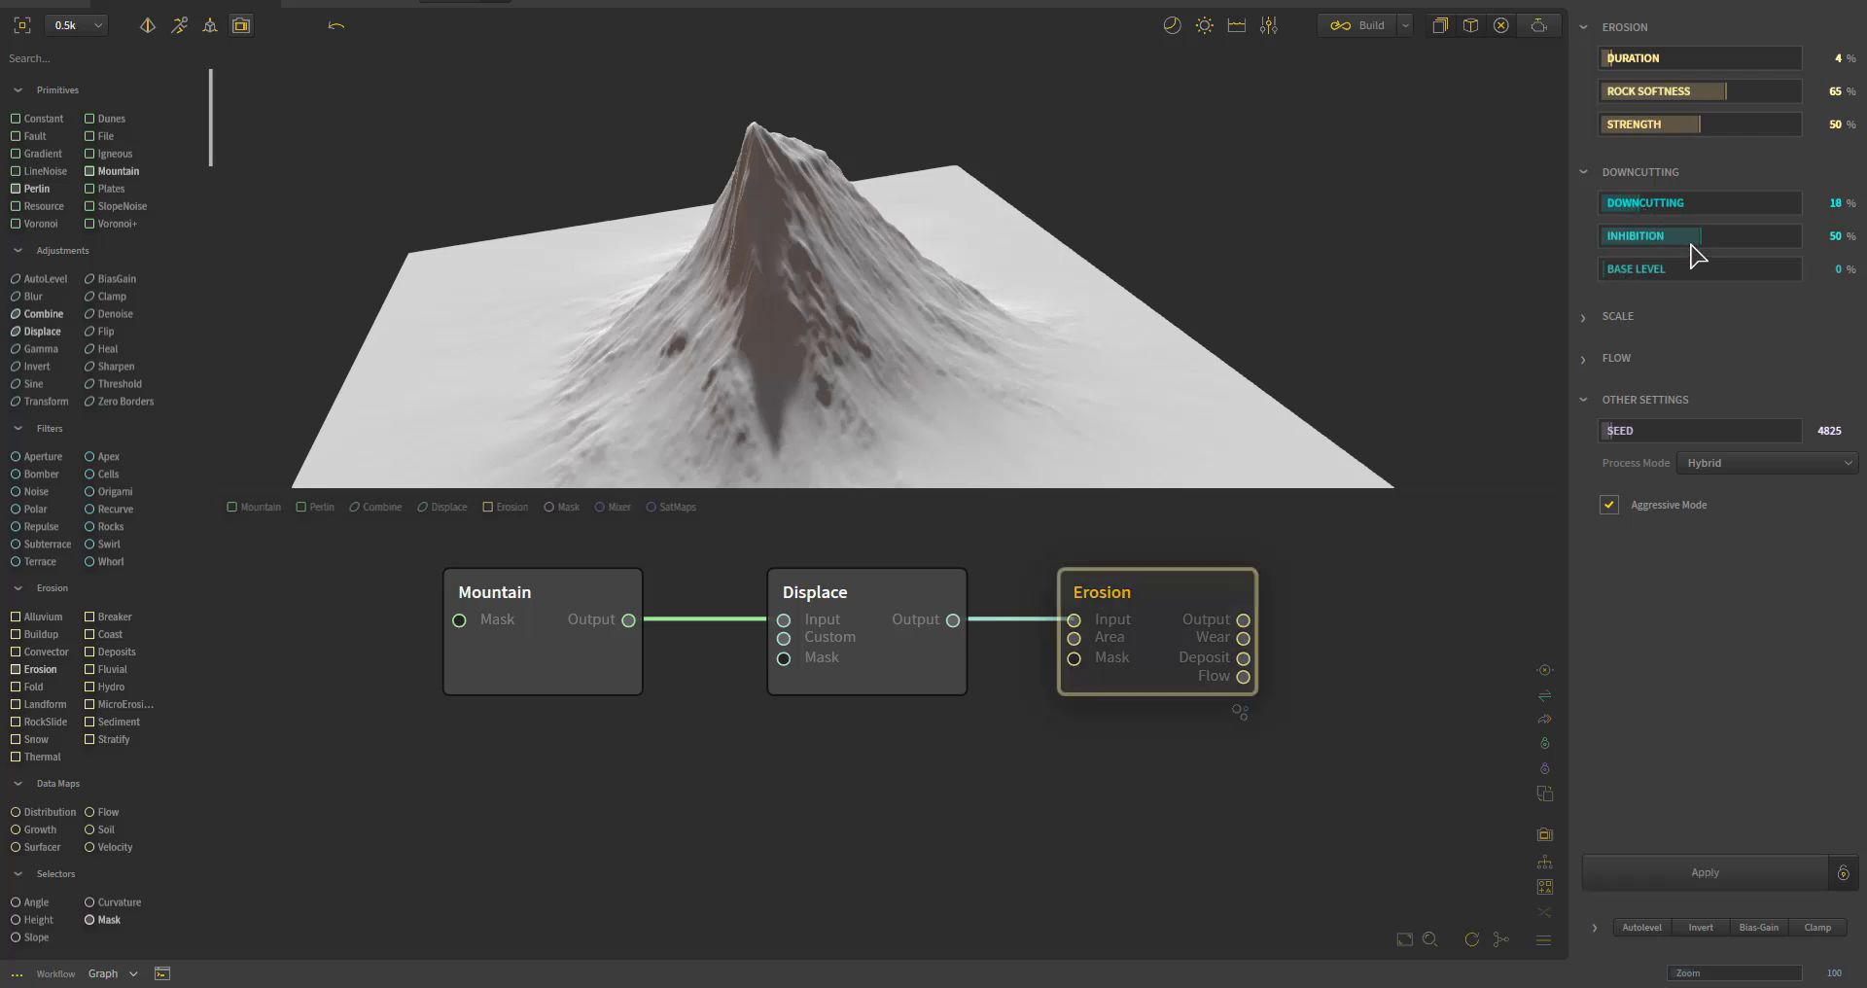
left_click(1632, 872)
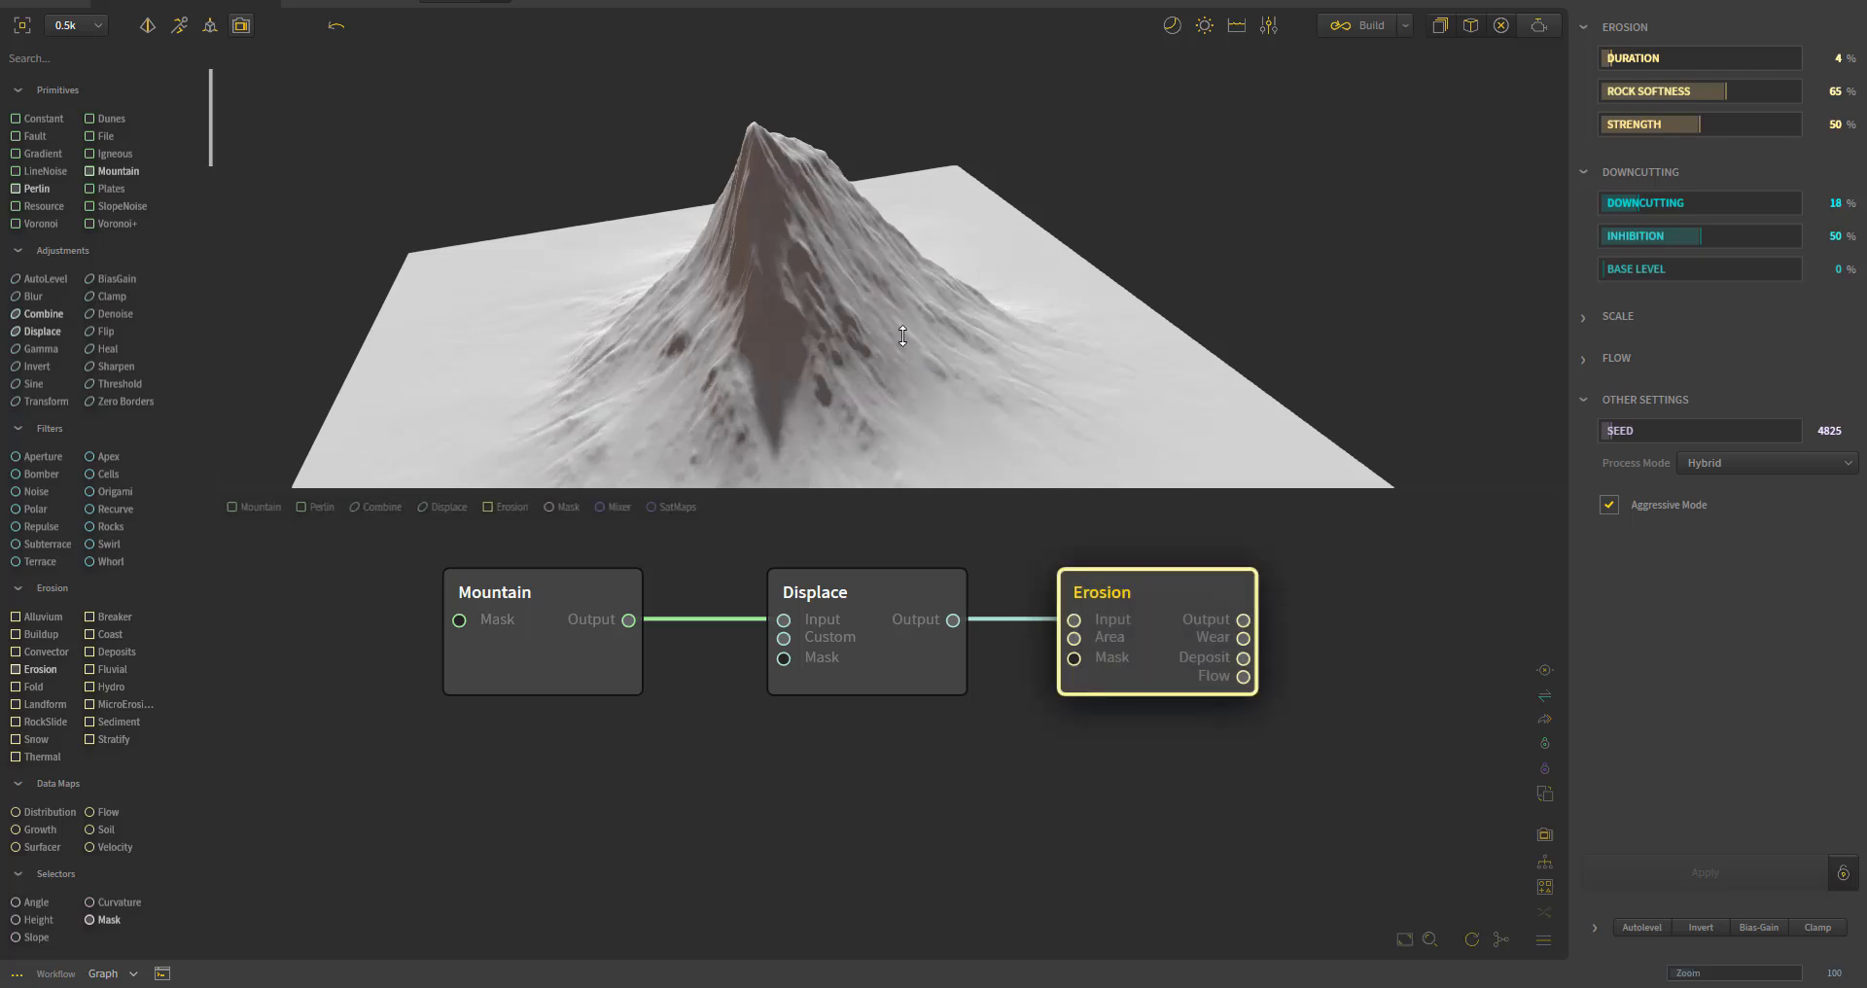
left_click_drag(907, 331, 938, 265)
scroll(863, 295, "up", 5)
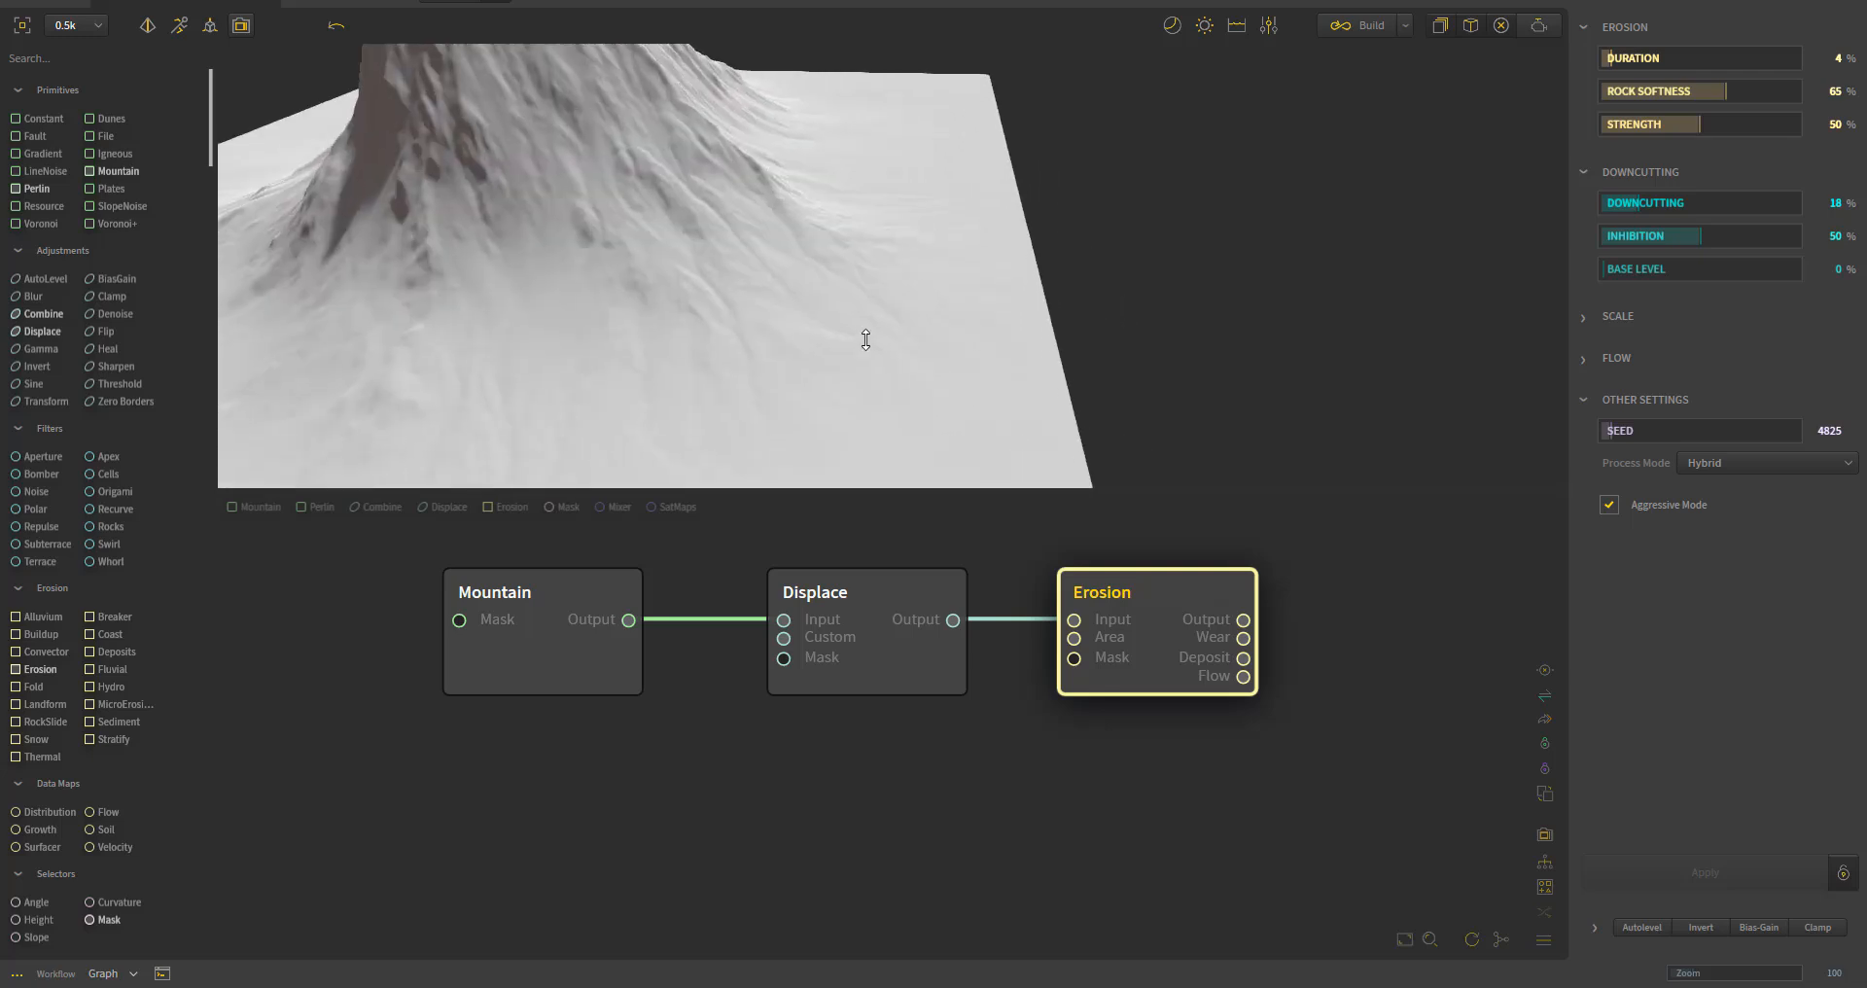
scroll(800, 304, "down", 5)
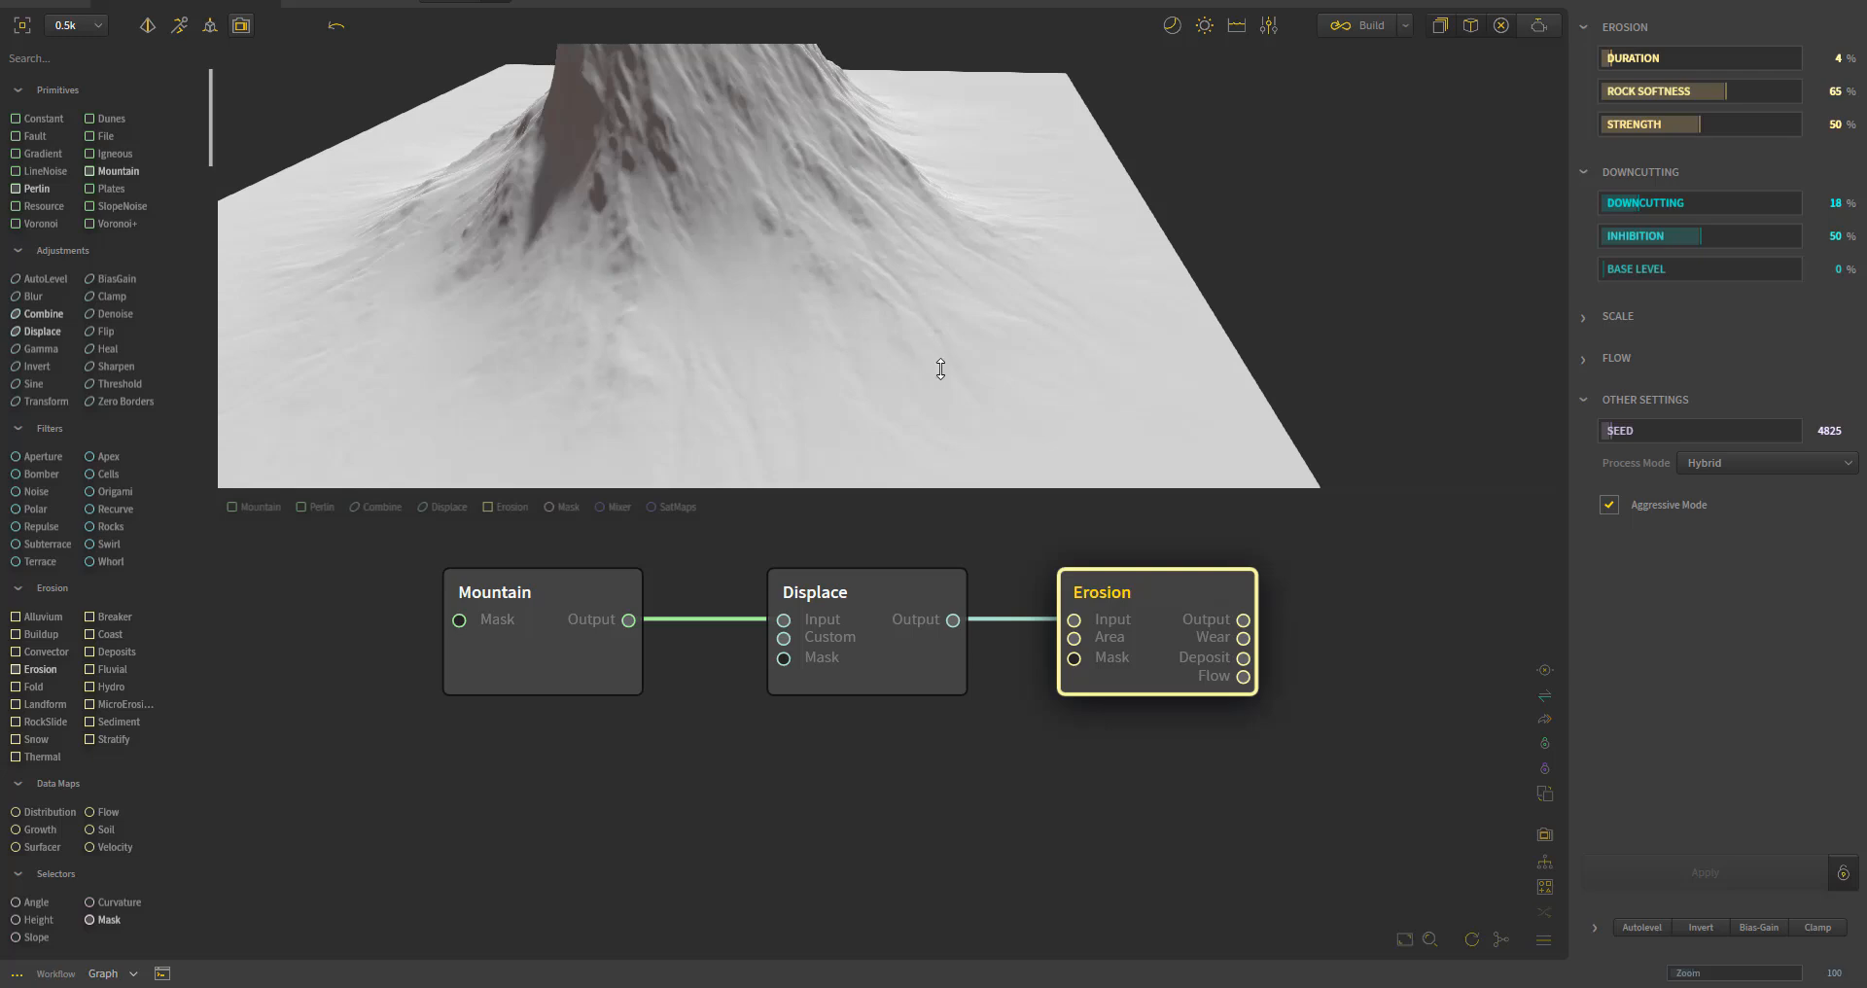
- Set the Erosion node's downcutting to 27% and apply the change
left_click(95, 31)
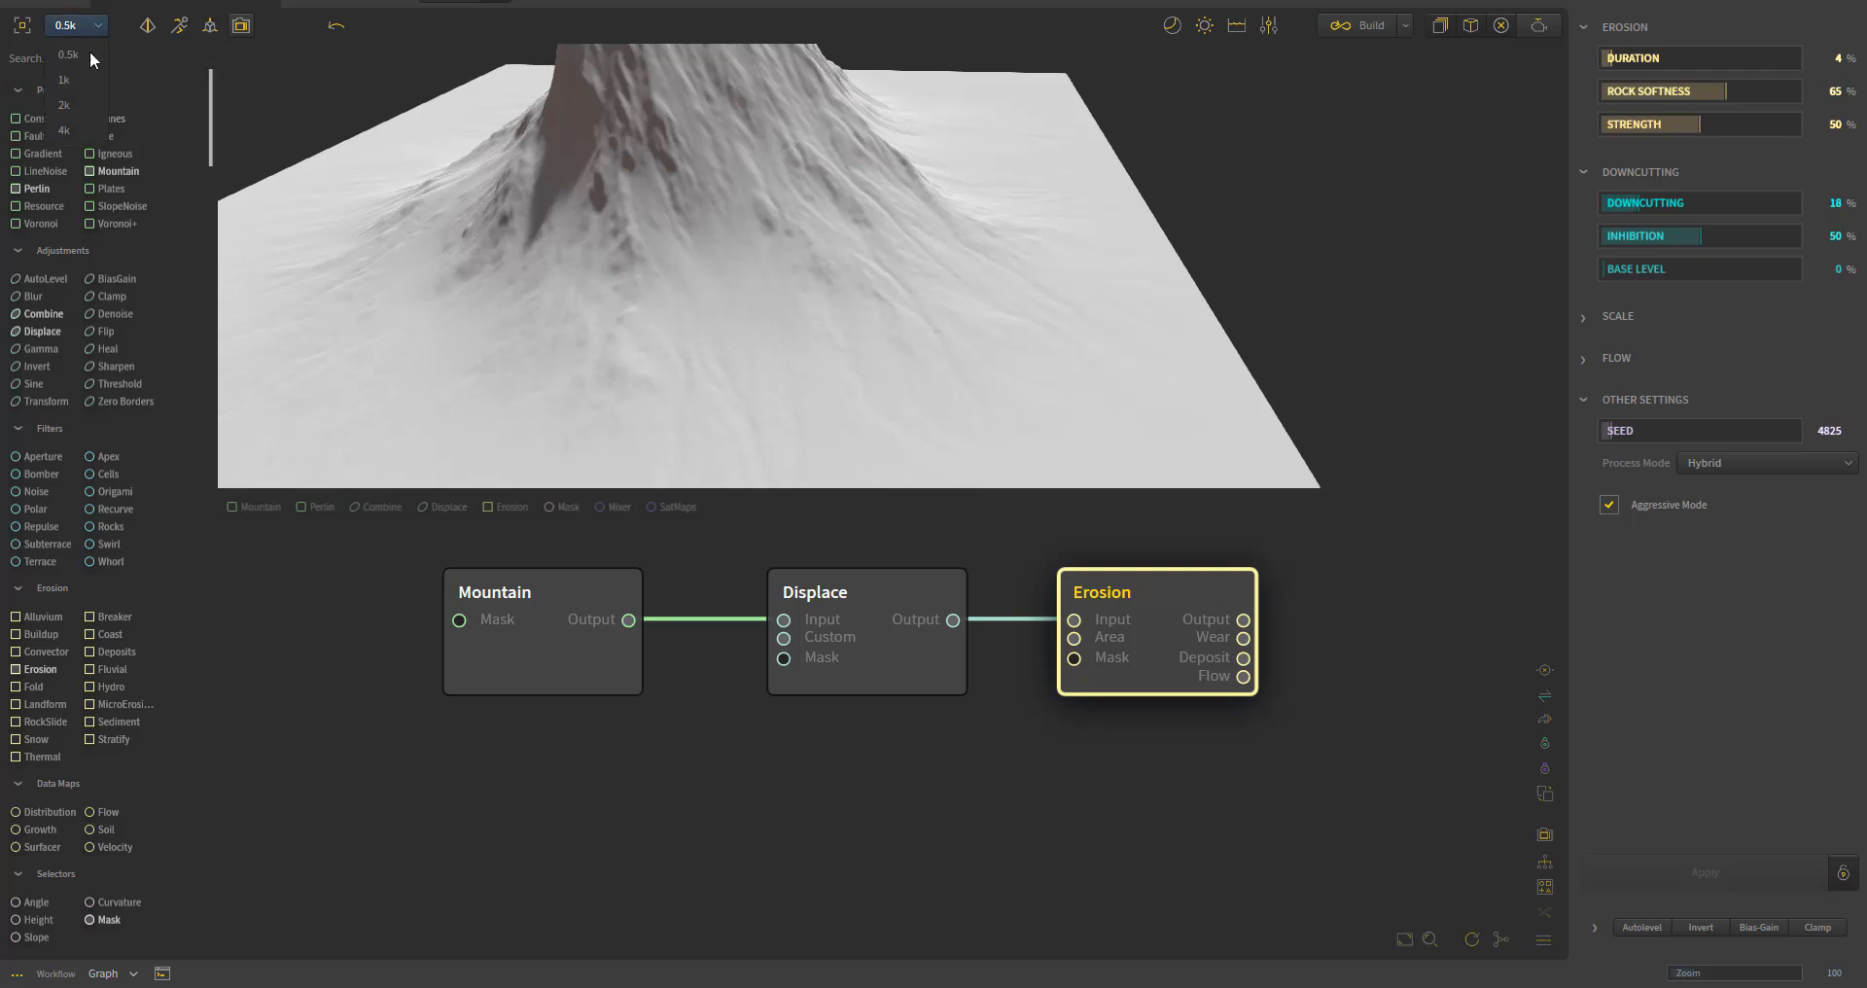
left_click(1050, 771)
left_click_drag(1653, 202, 1662, 211)
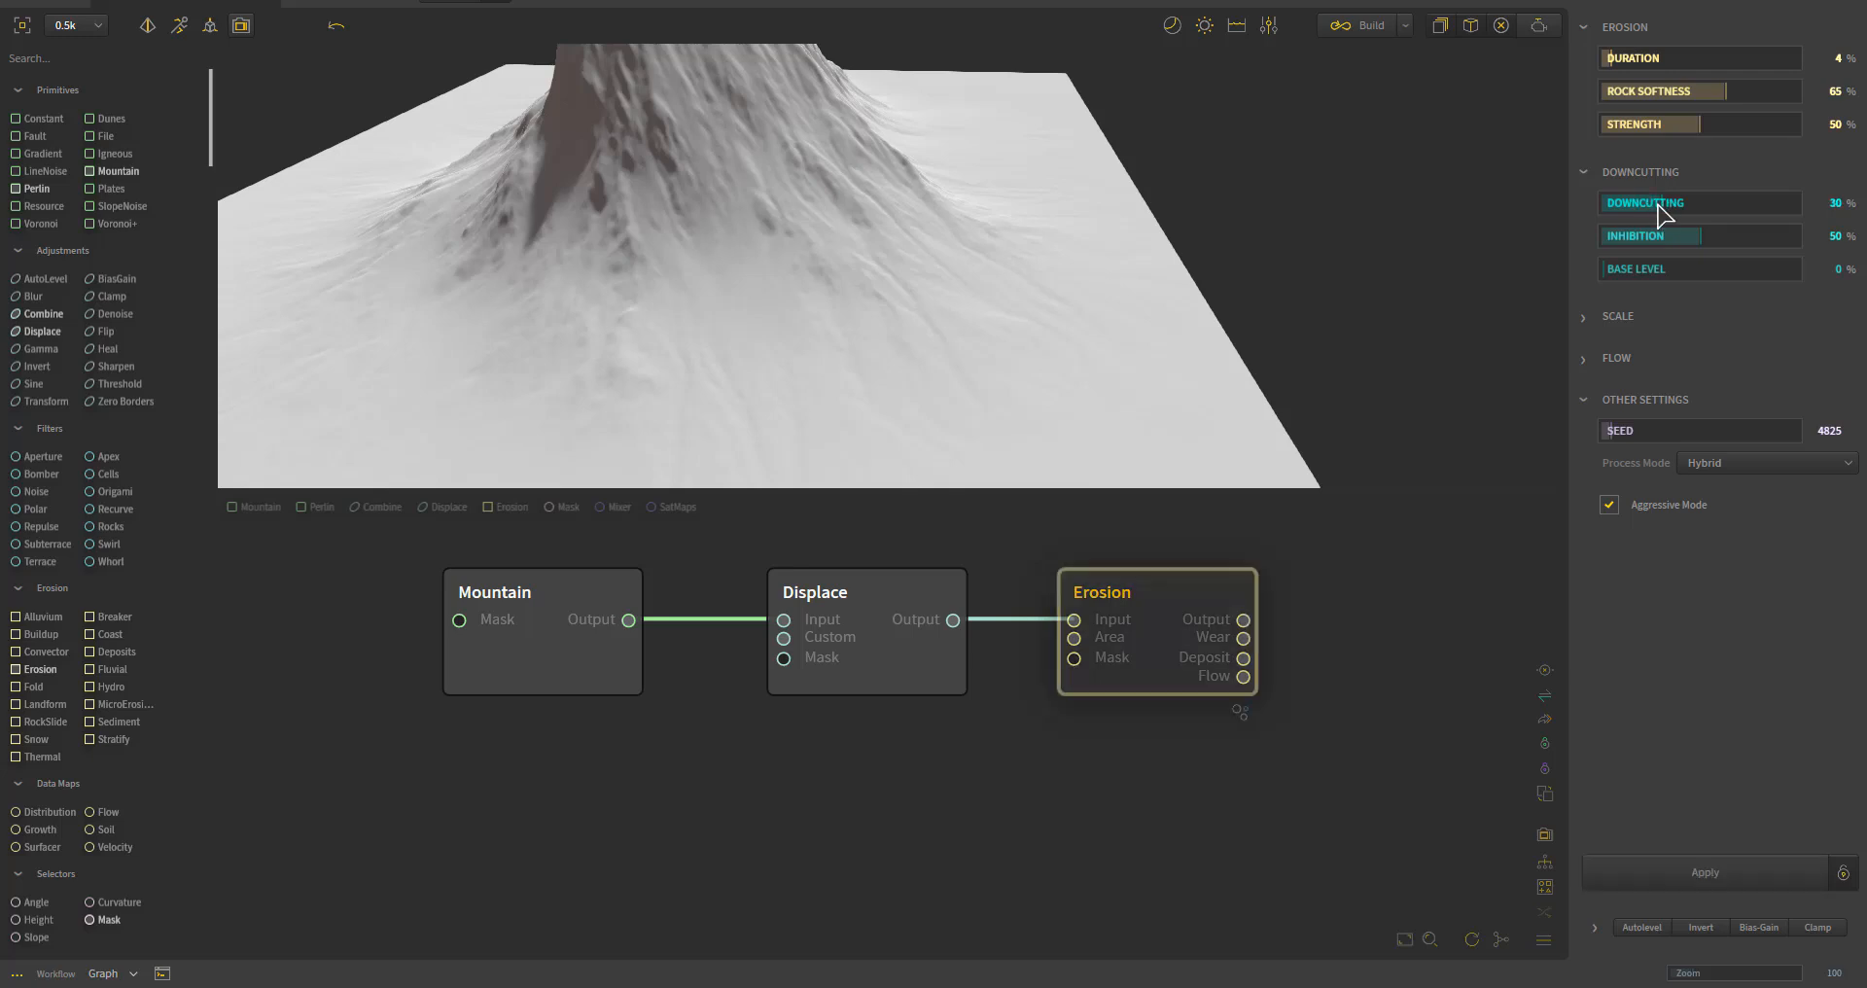
left_click(1747, 875)
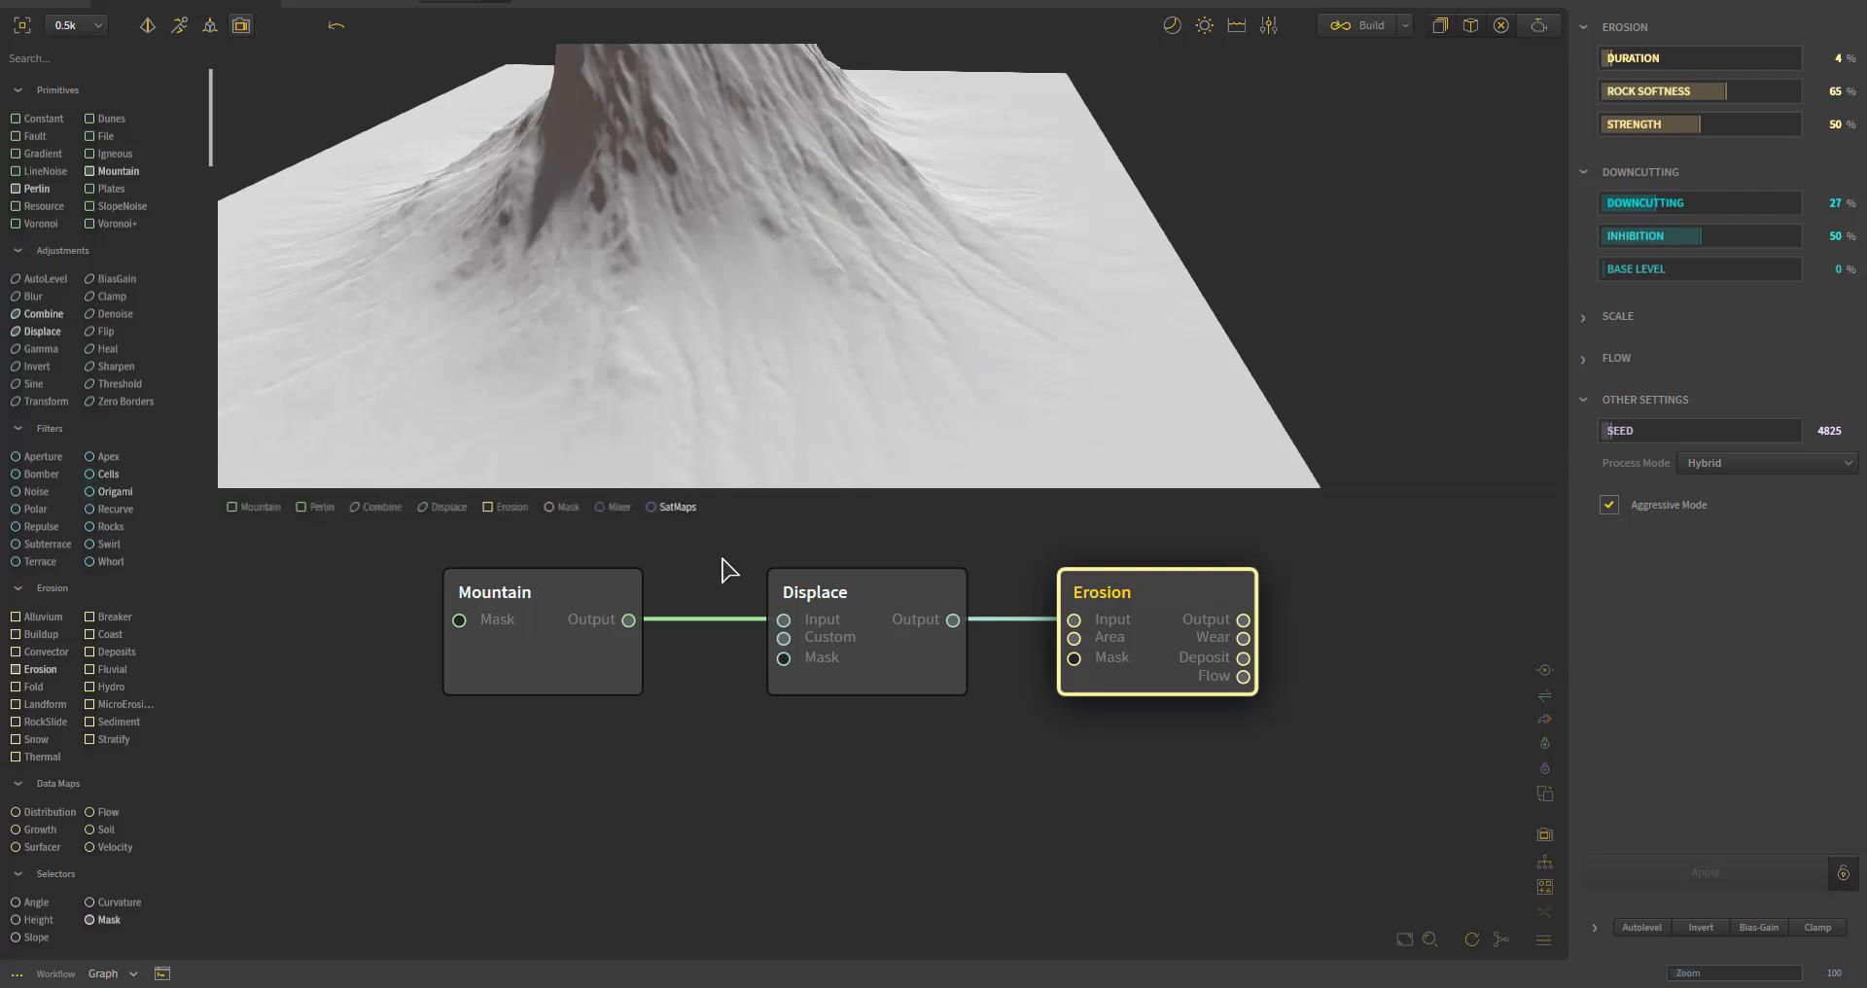
- Delete both connections linking the Mountain, Displace and Erosion nodes
left_click_drag(416, 787, 1380, 573)
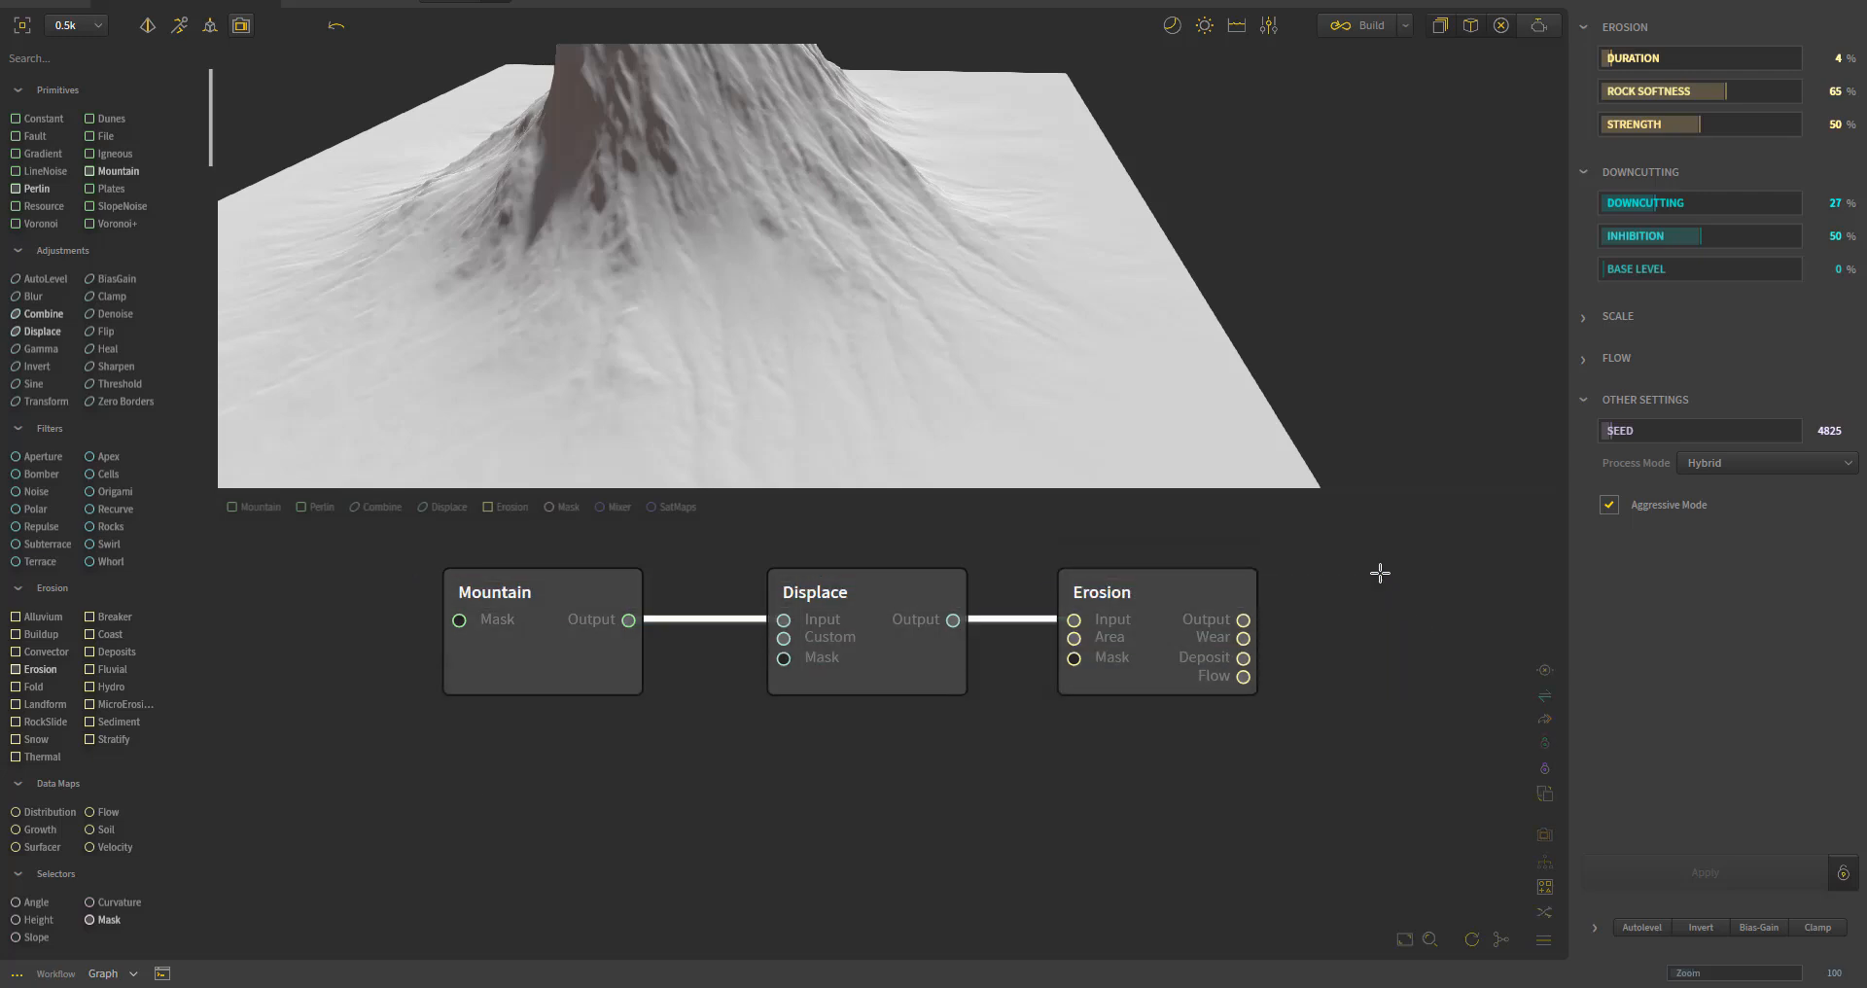
key("Delete")
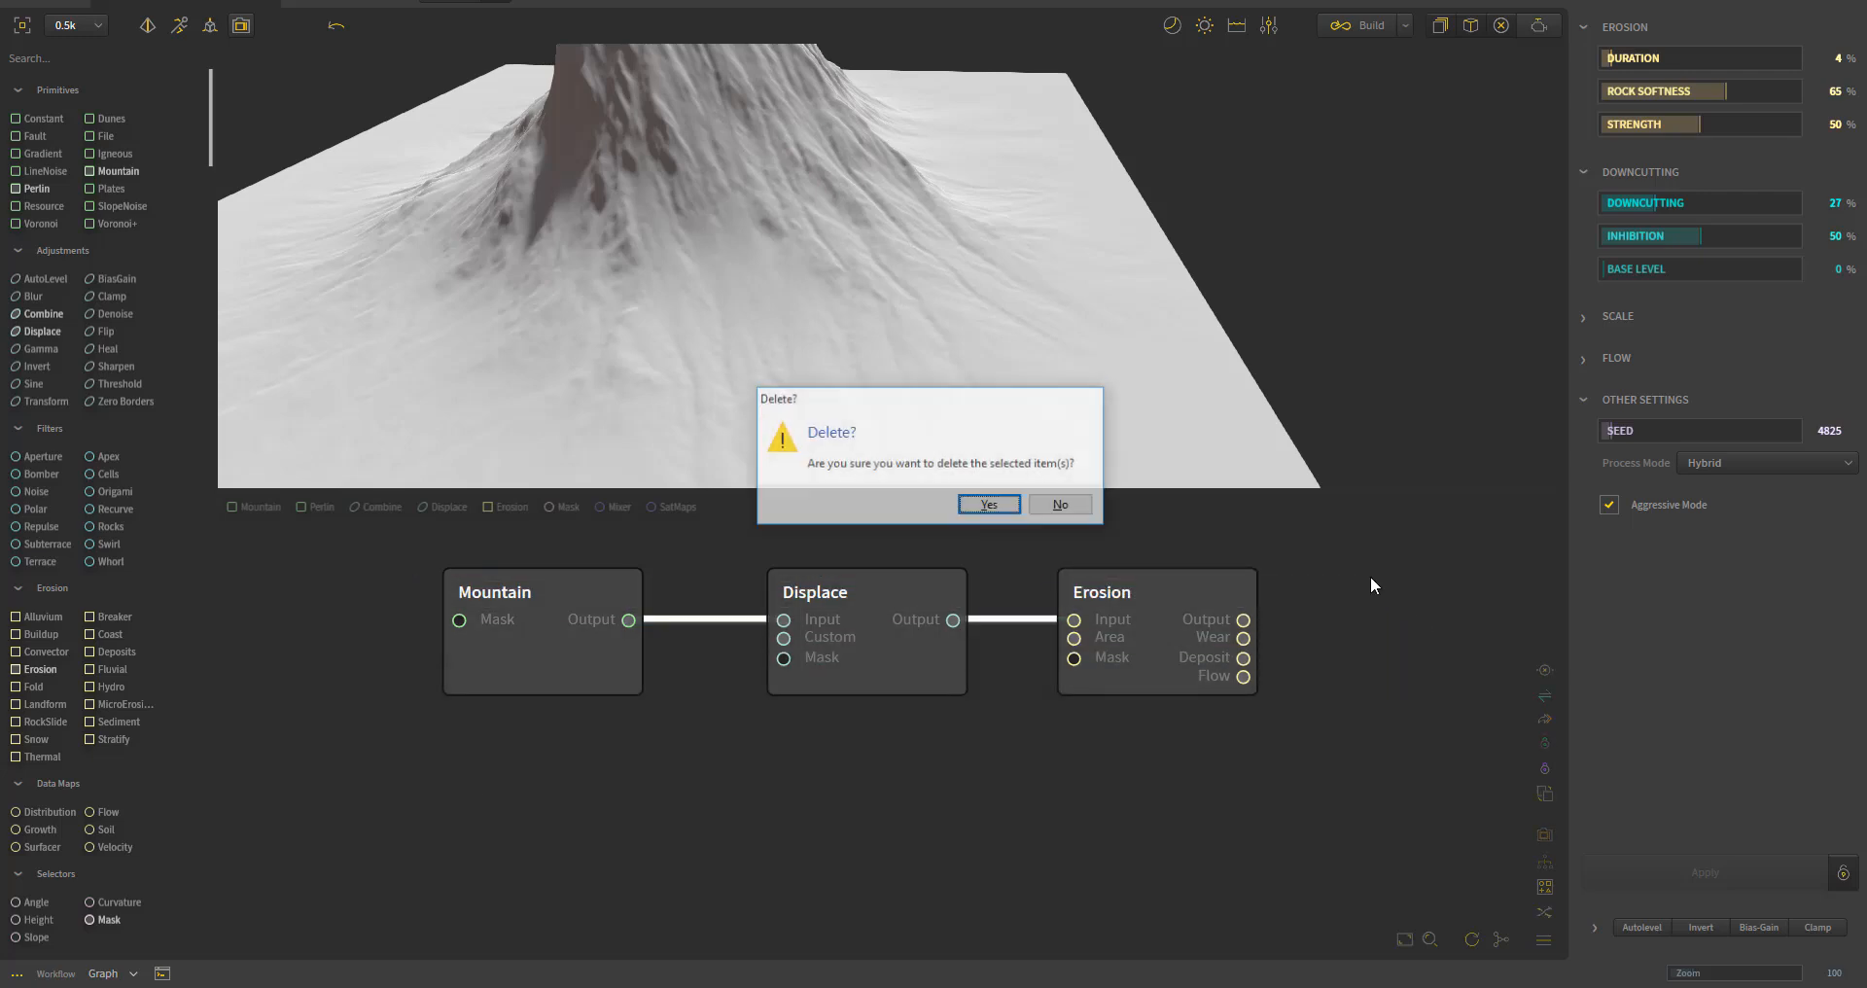
left_click(989, 506)
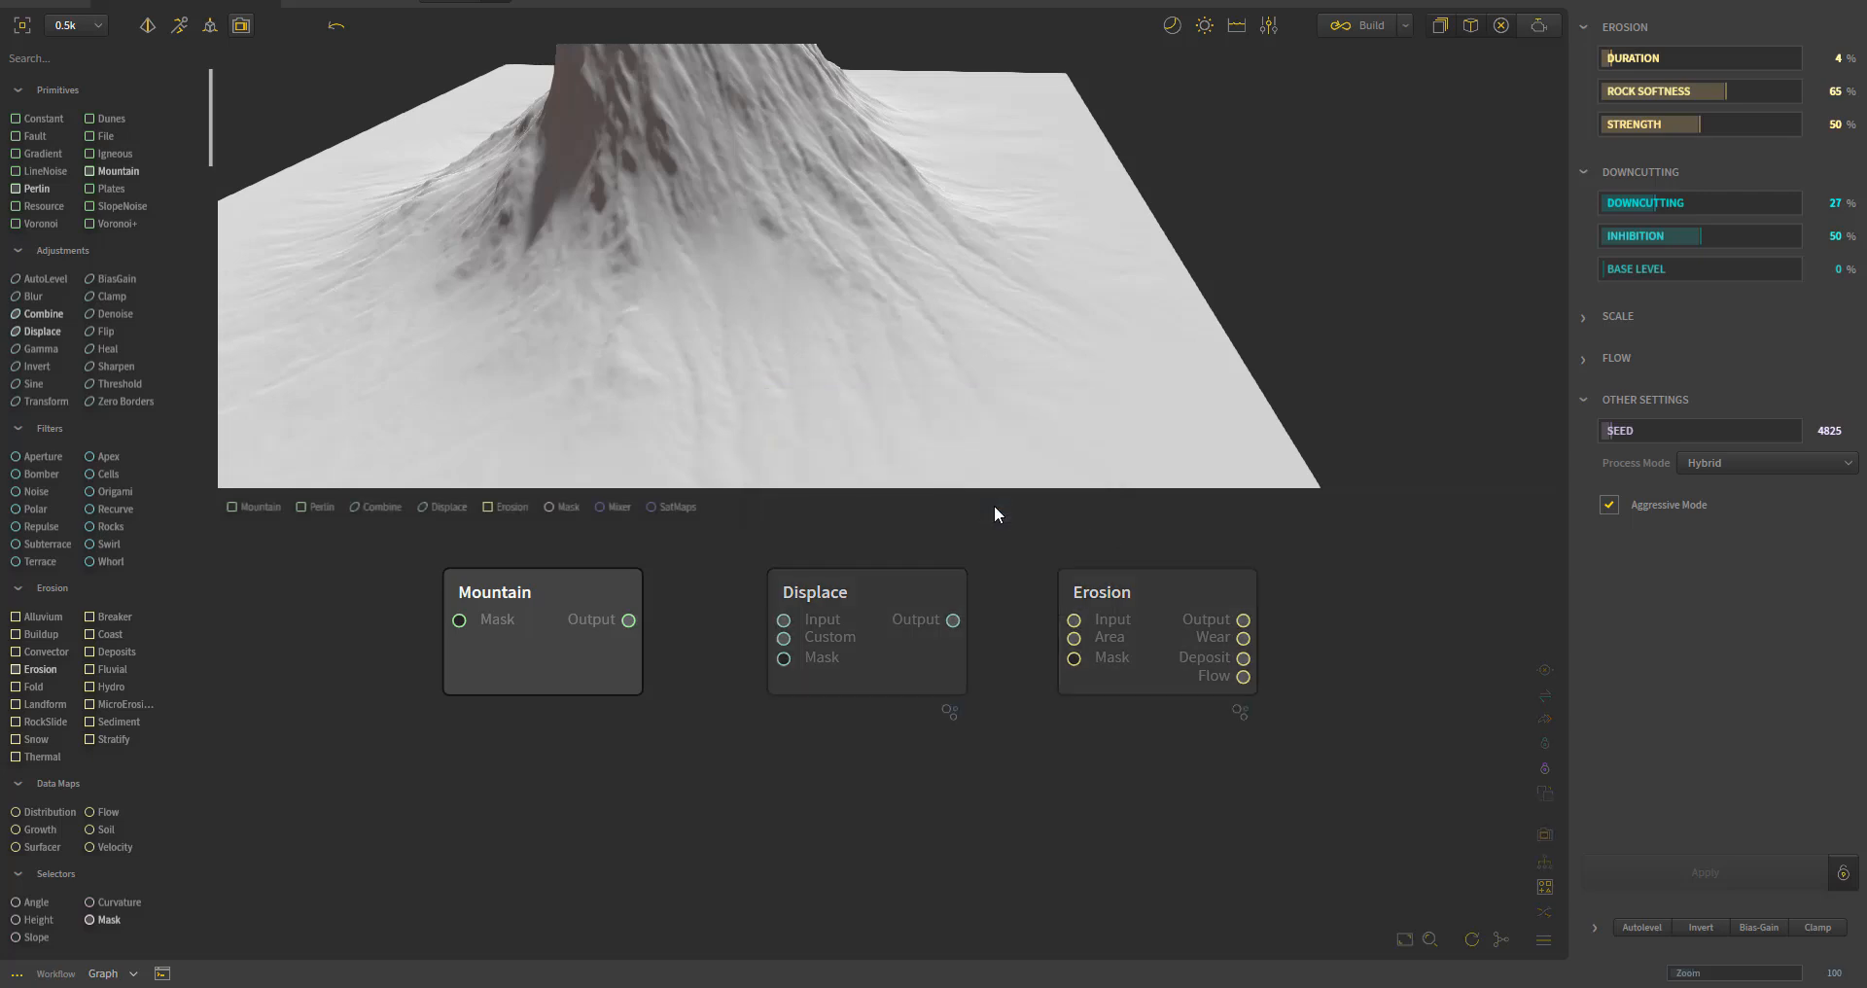
- Delete the Displace, Erosion and Mountain nodes to empty the graph
left_click_drag(479, 791, 1406, 598)
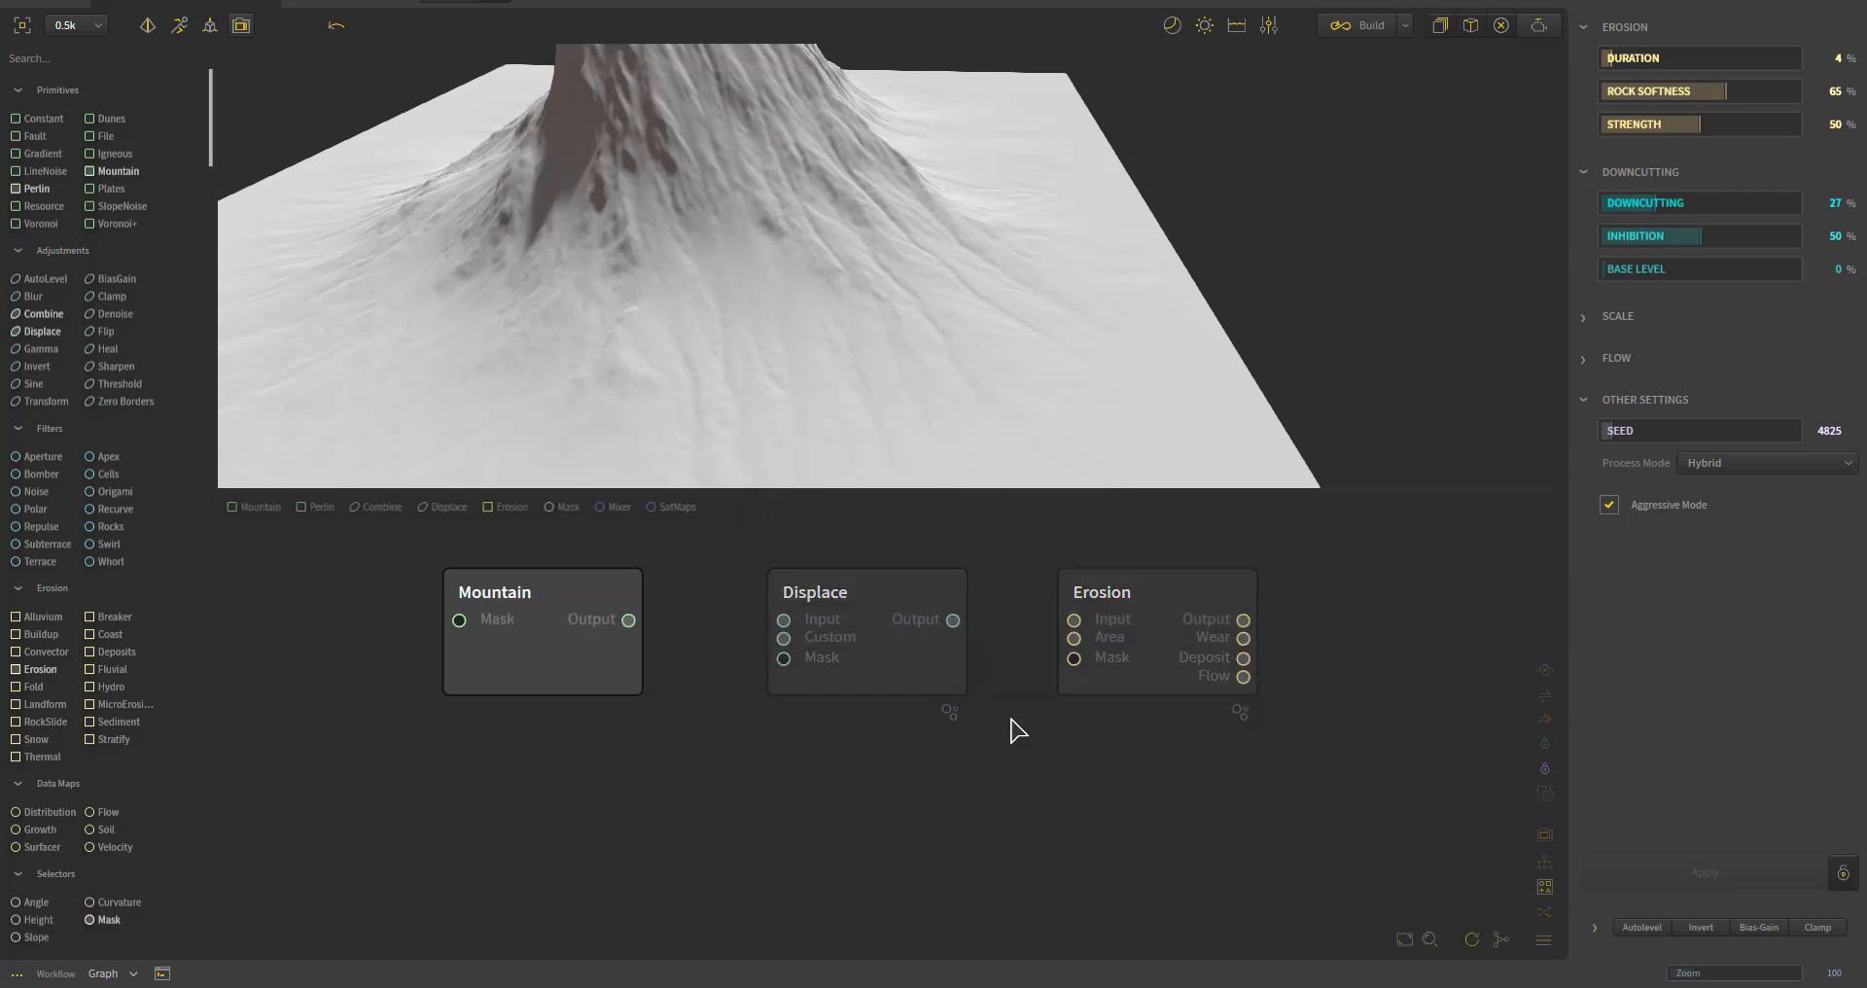
left_click(834, 680)
key("Delete")
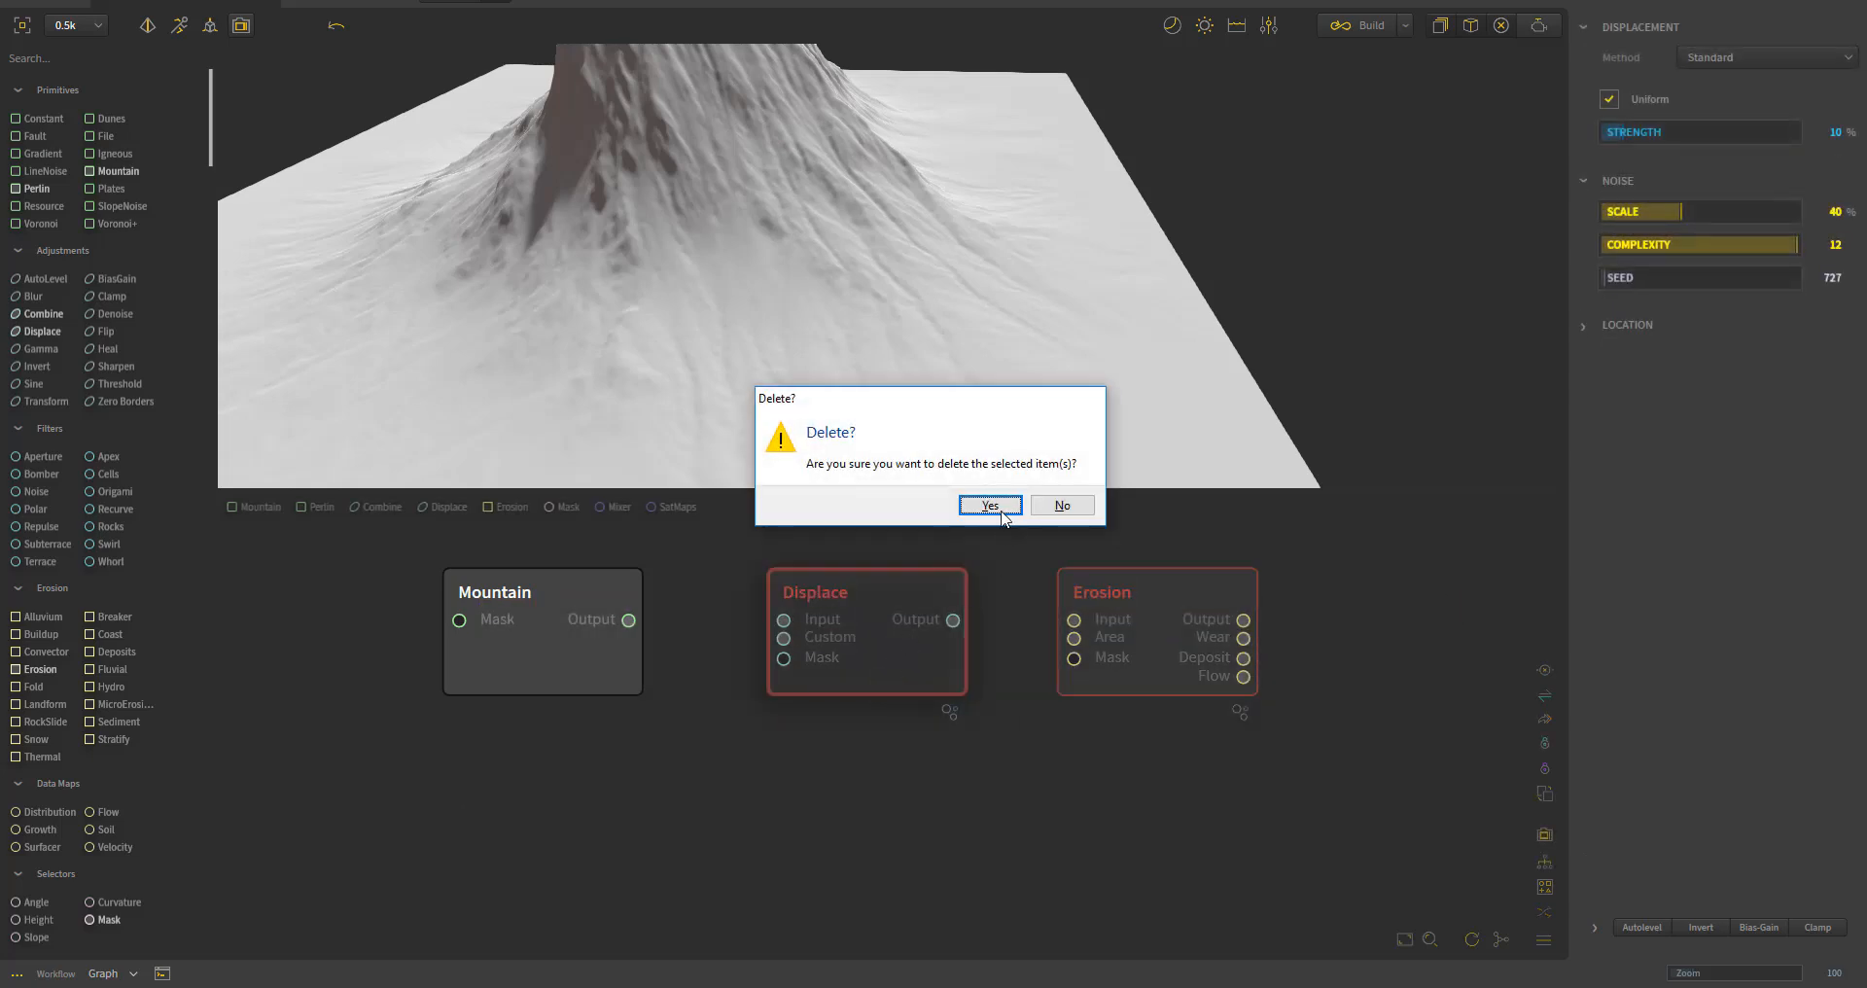
left_click(990, 506)
key("Delete")
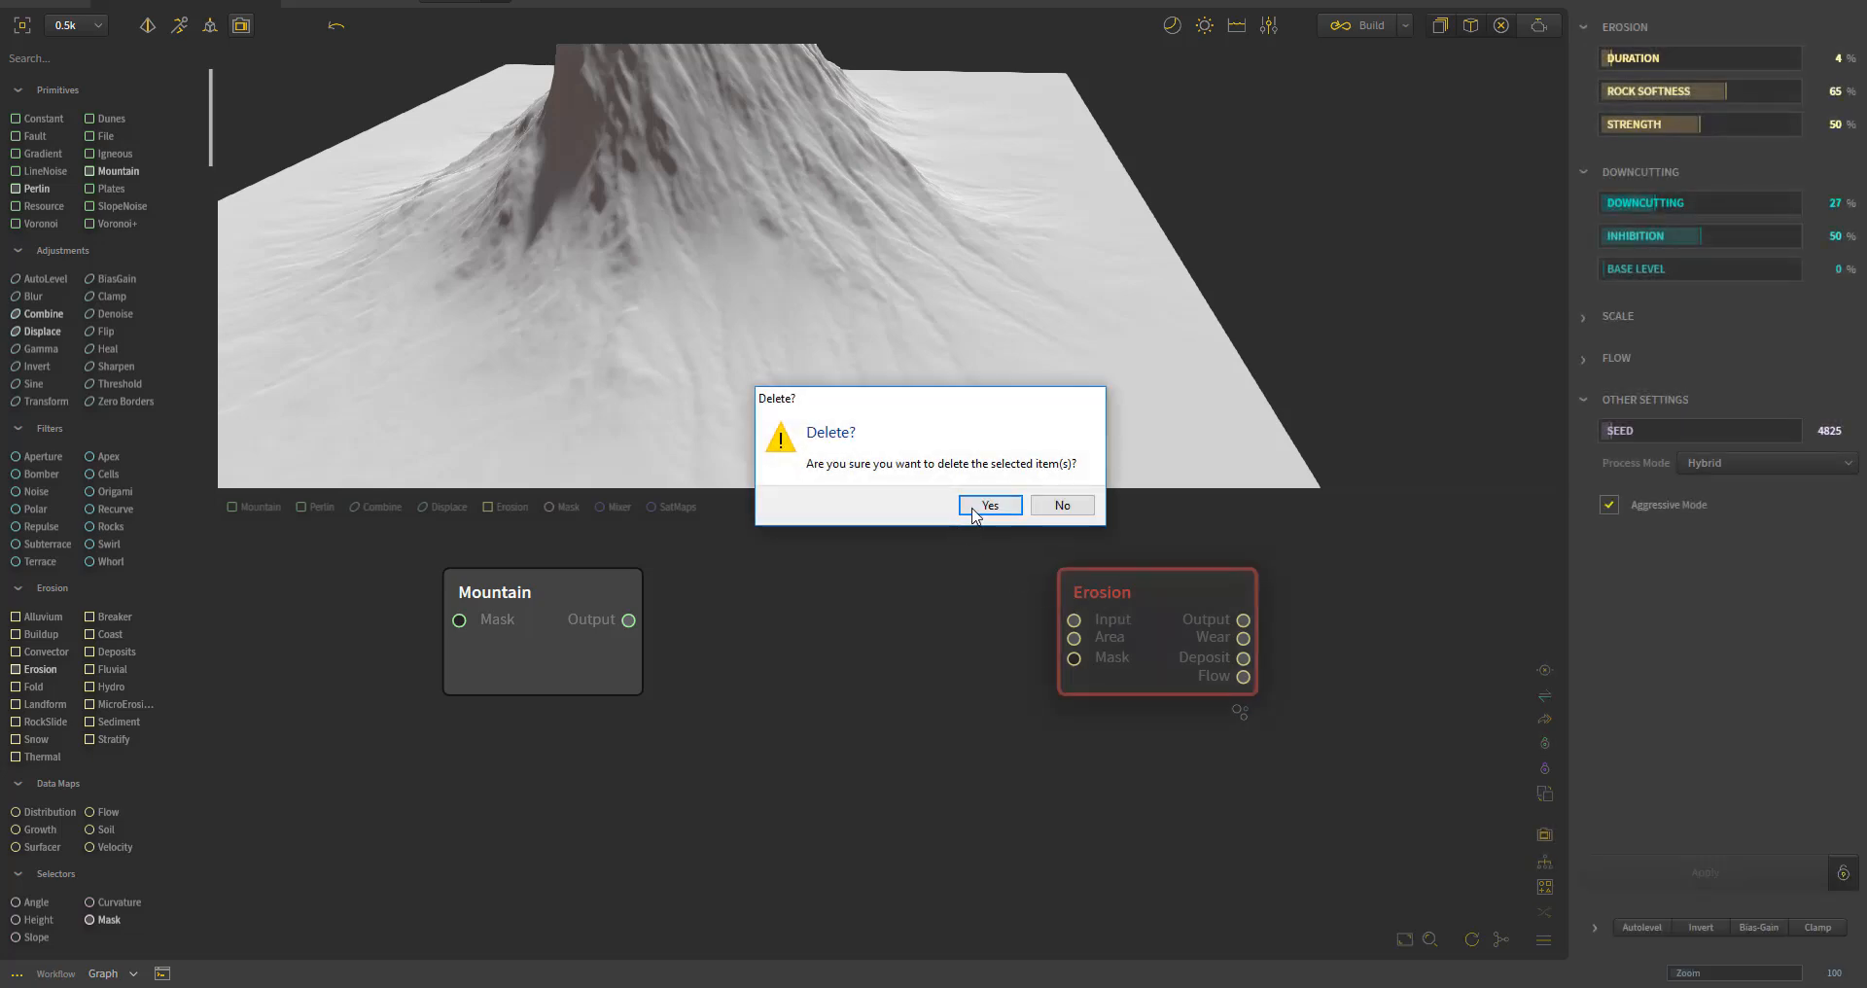
left_click(985, 505)
left_click(550, 647)
key("Delete")
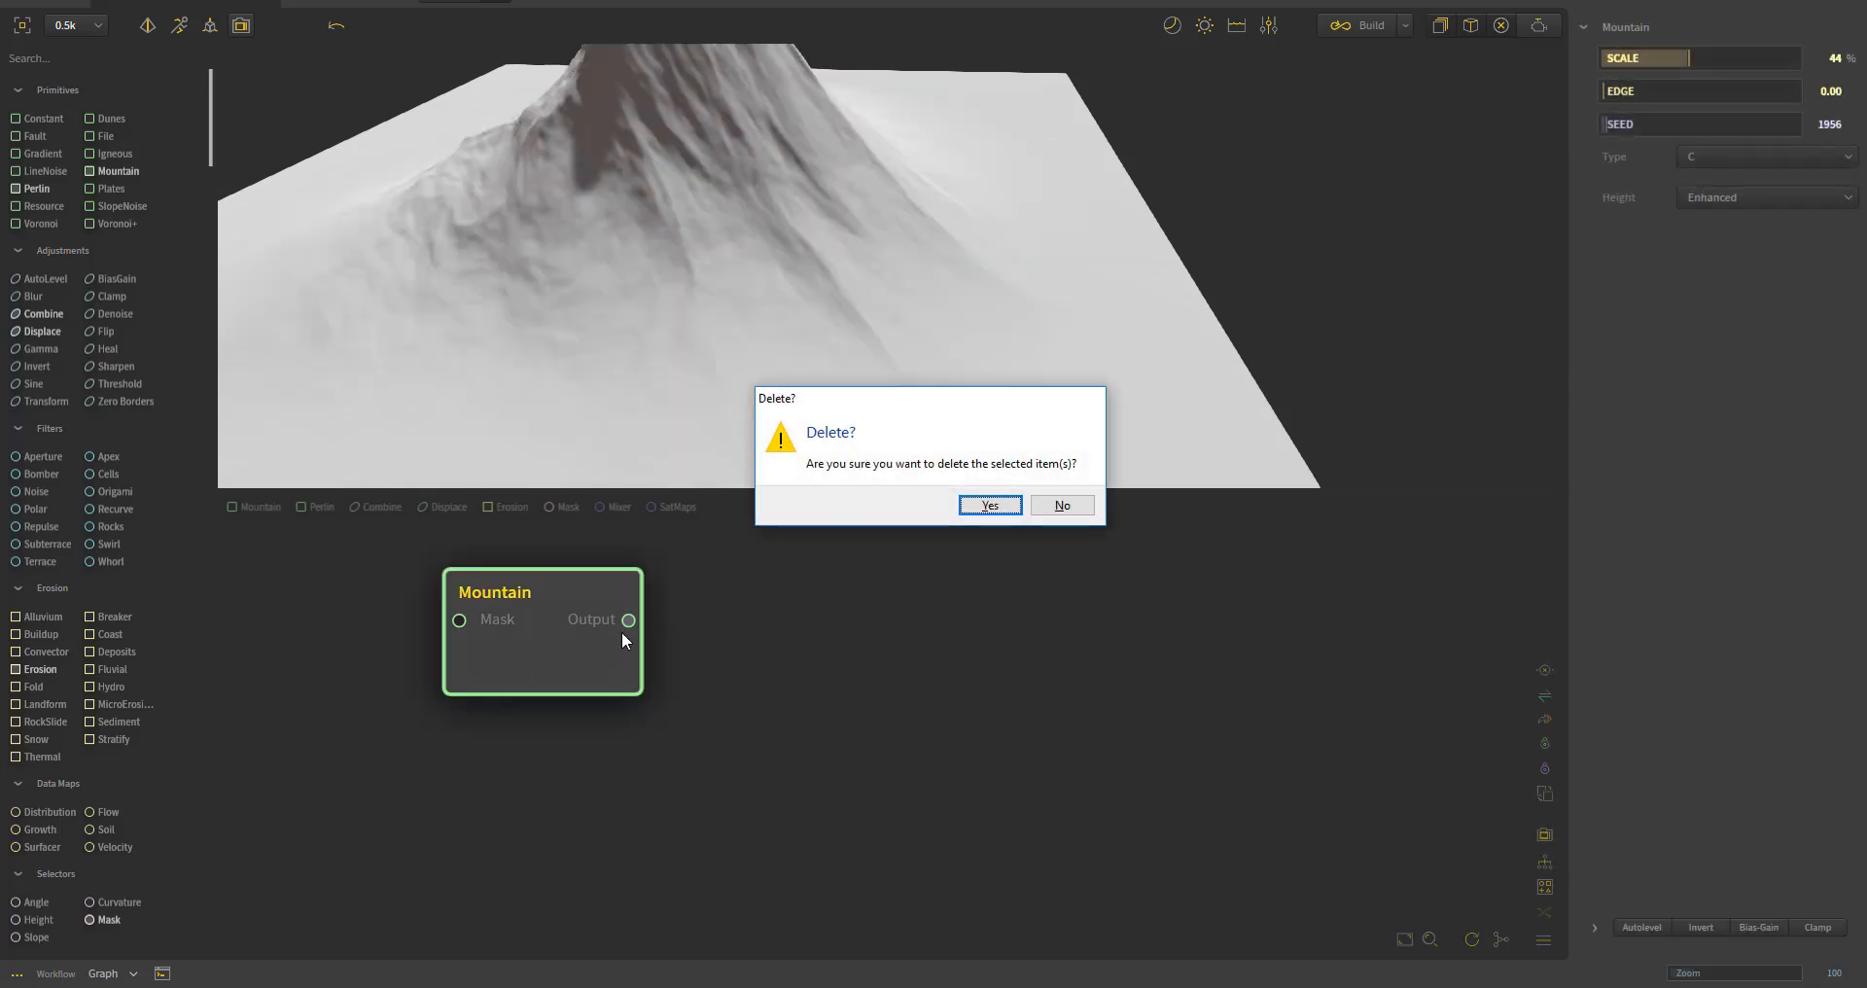
left_click(988, 507)
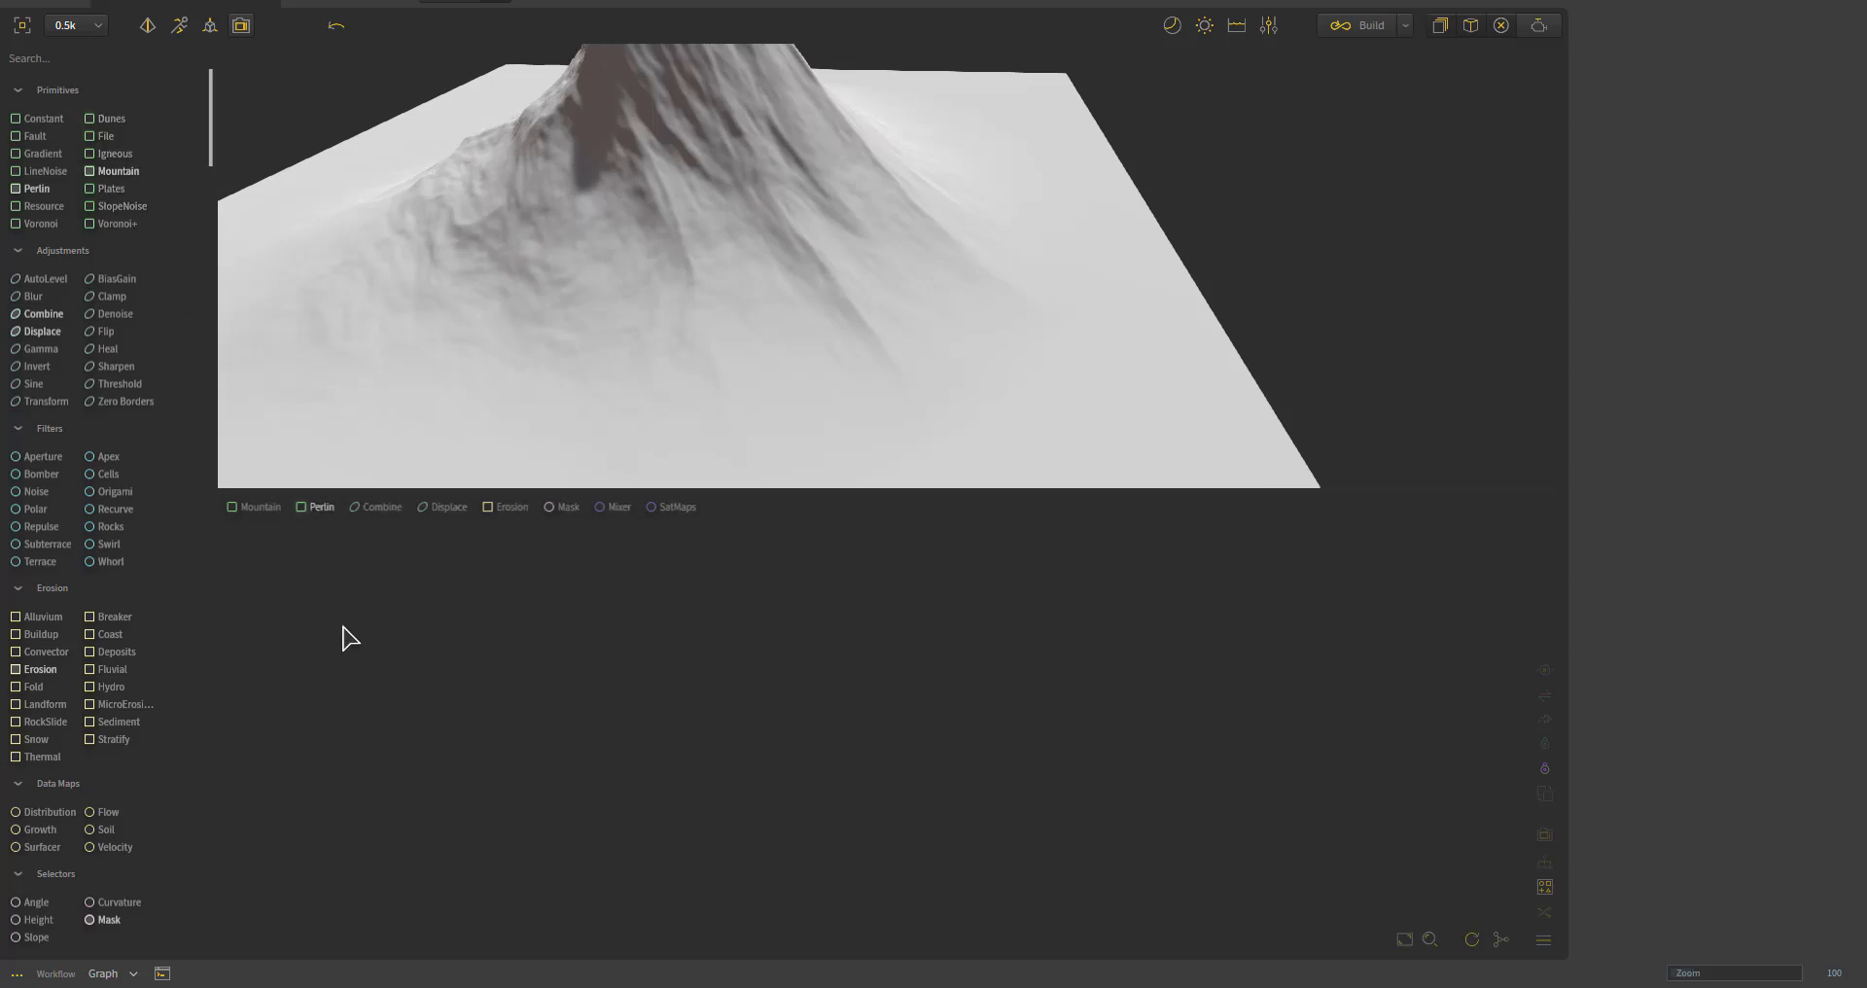
- Add a Dunes node, inspect its terrain from a wider angle, and move the node aside to make room in the graph
left_click_drag(111, 119, 677, 756)
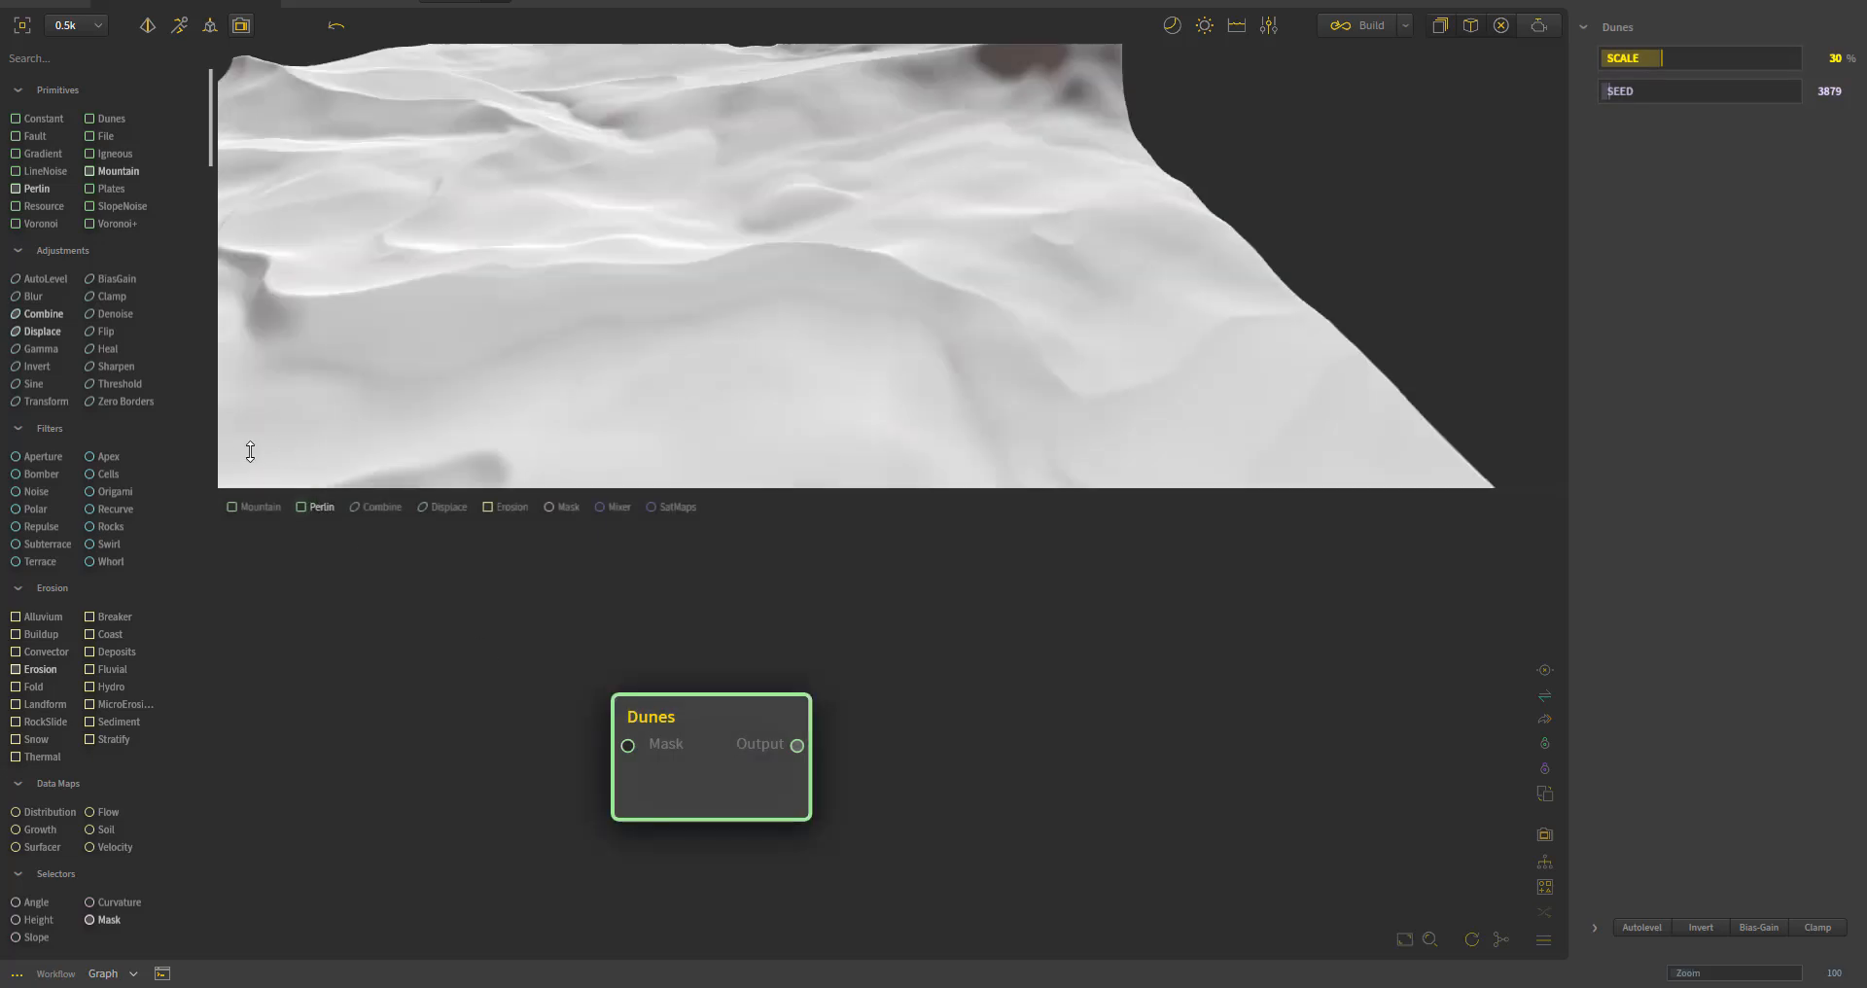
left_click_drag(612, 328, 845, 331)
left_click_drag(723, 250, 761, 223)
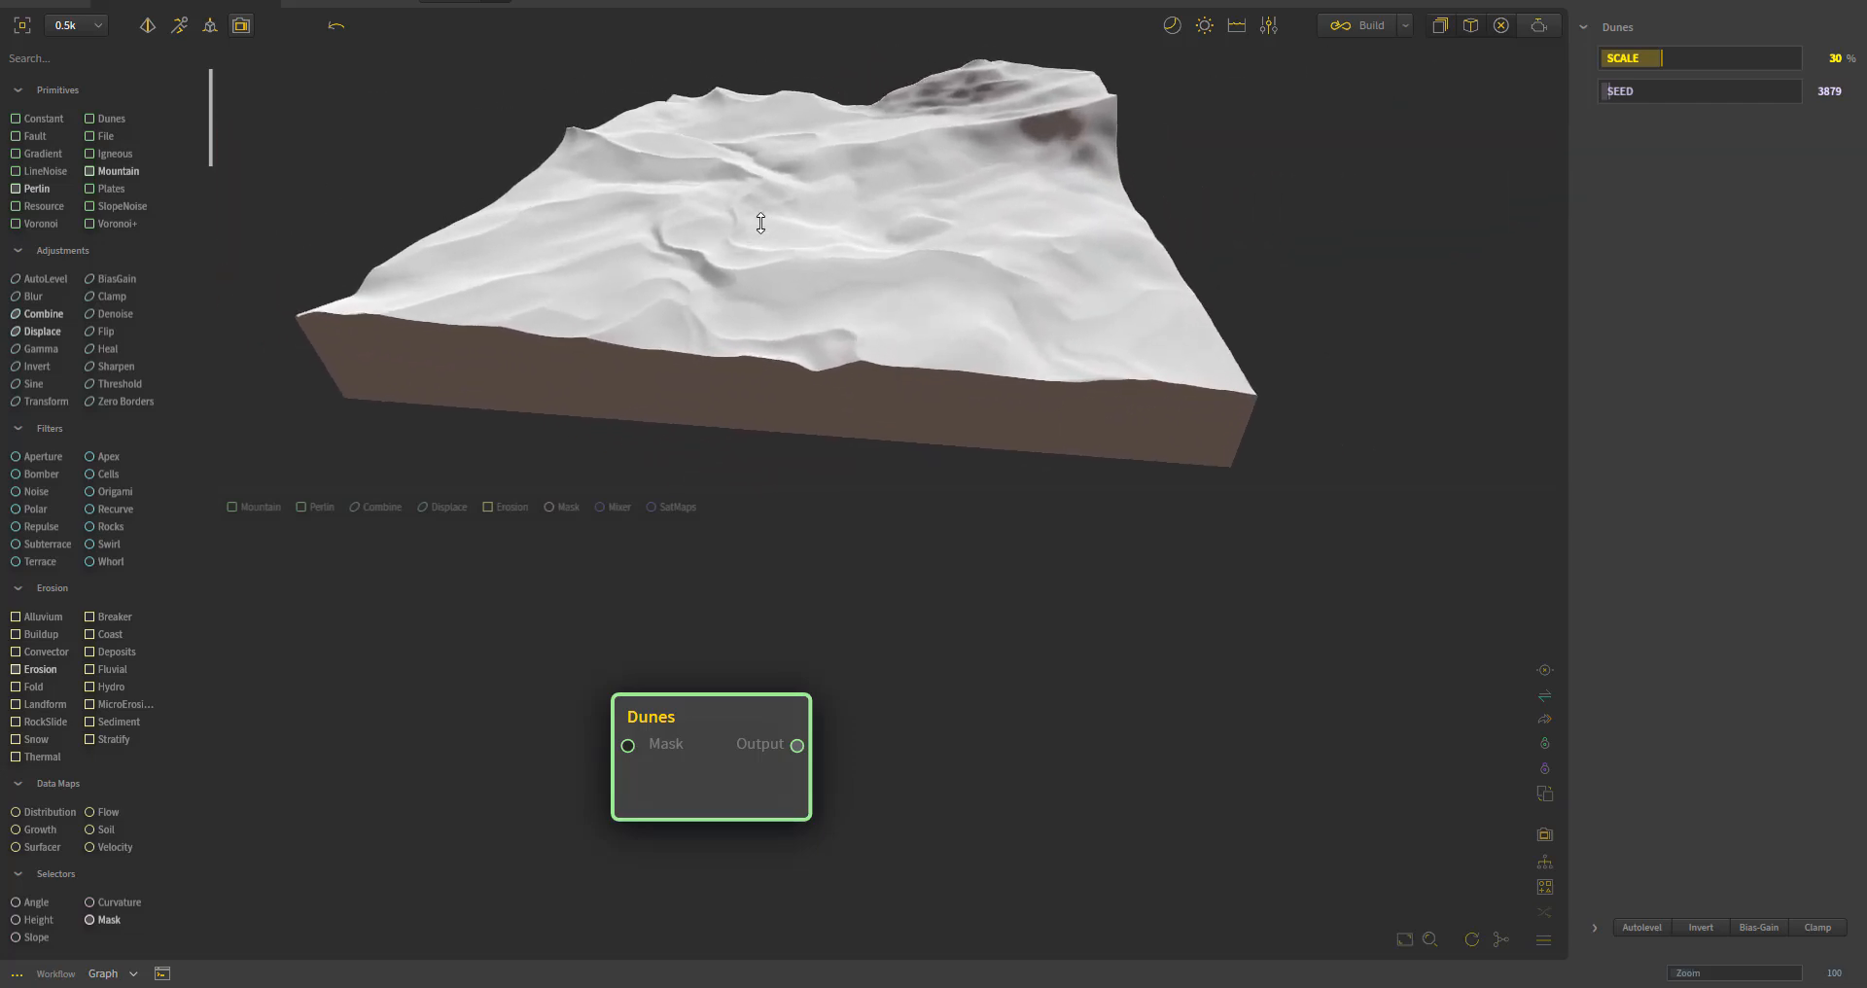
left_click_drag(779, 800, 1136, 716)
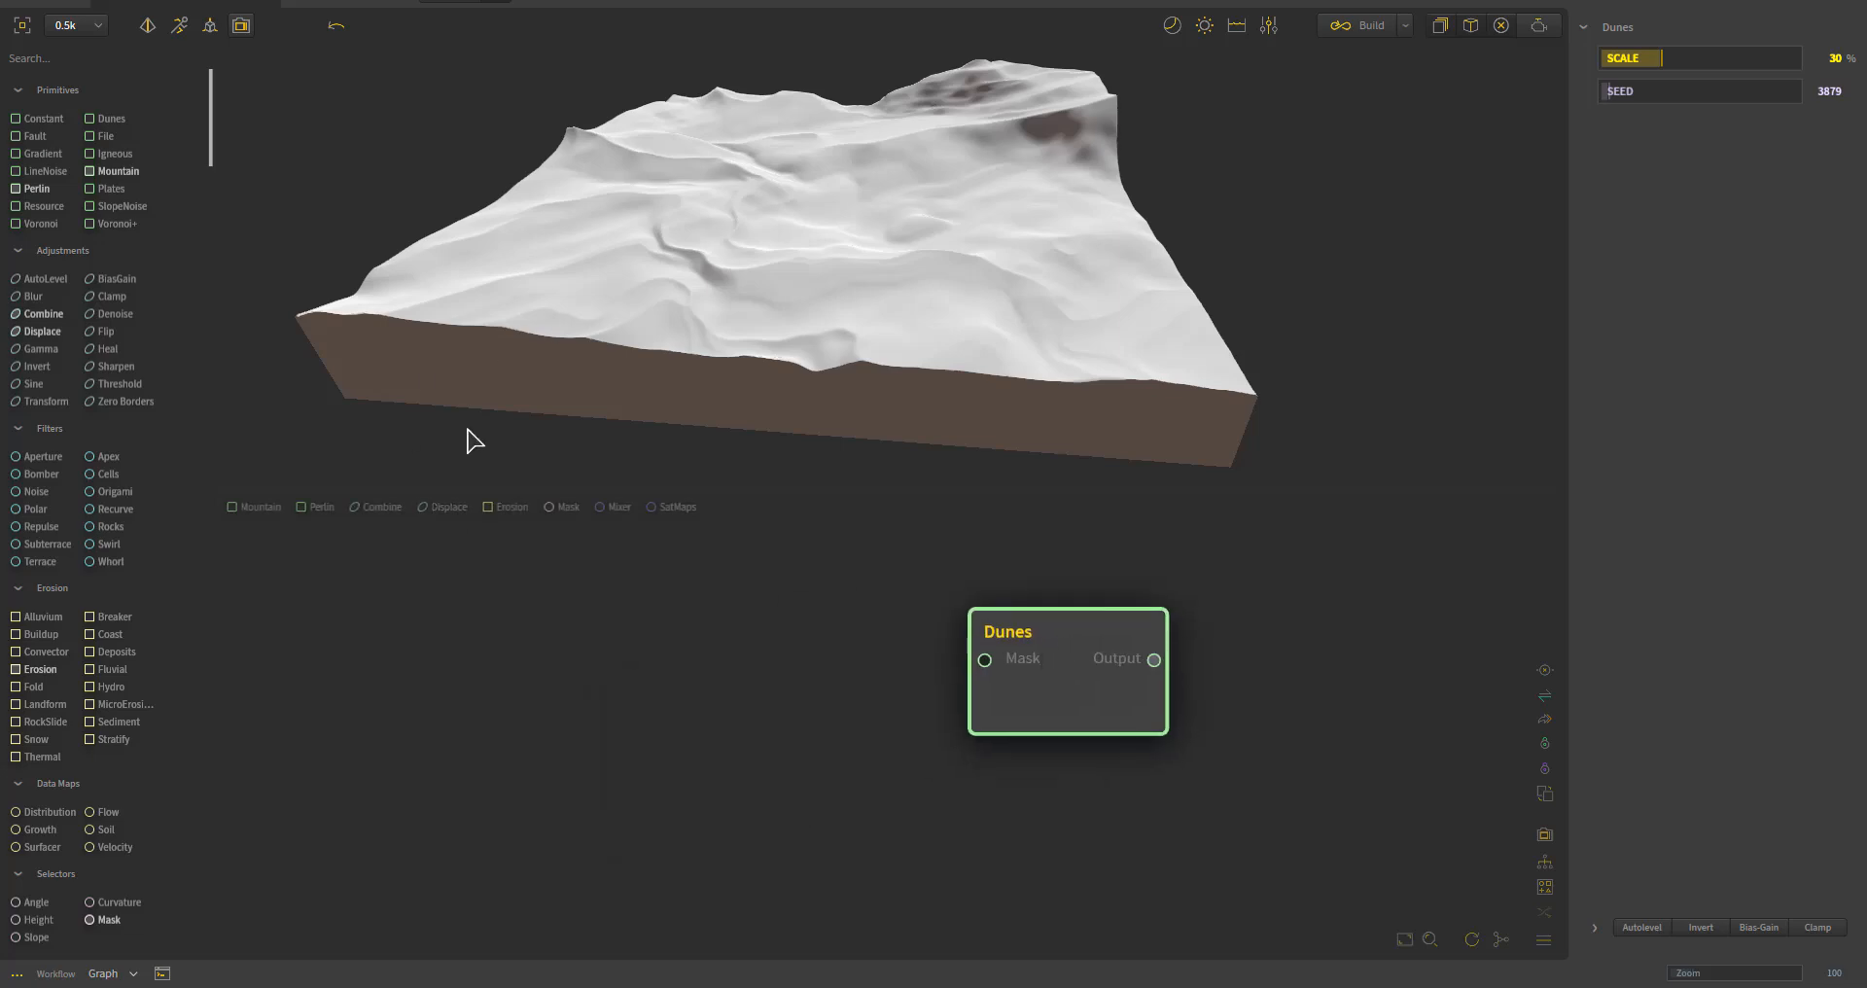
- Add a SlopeNoise node beside Dunes and inspect its terrain from the opposite side
left_click_drag(117, 206, 521, 659)
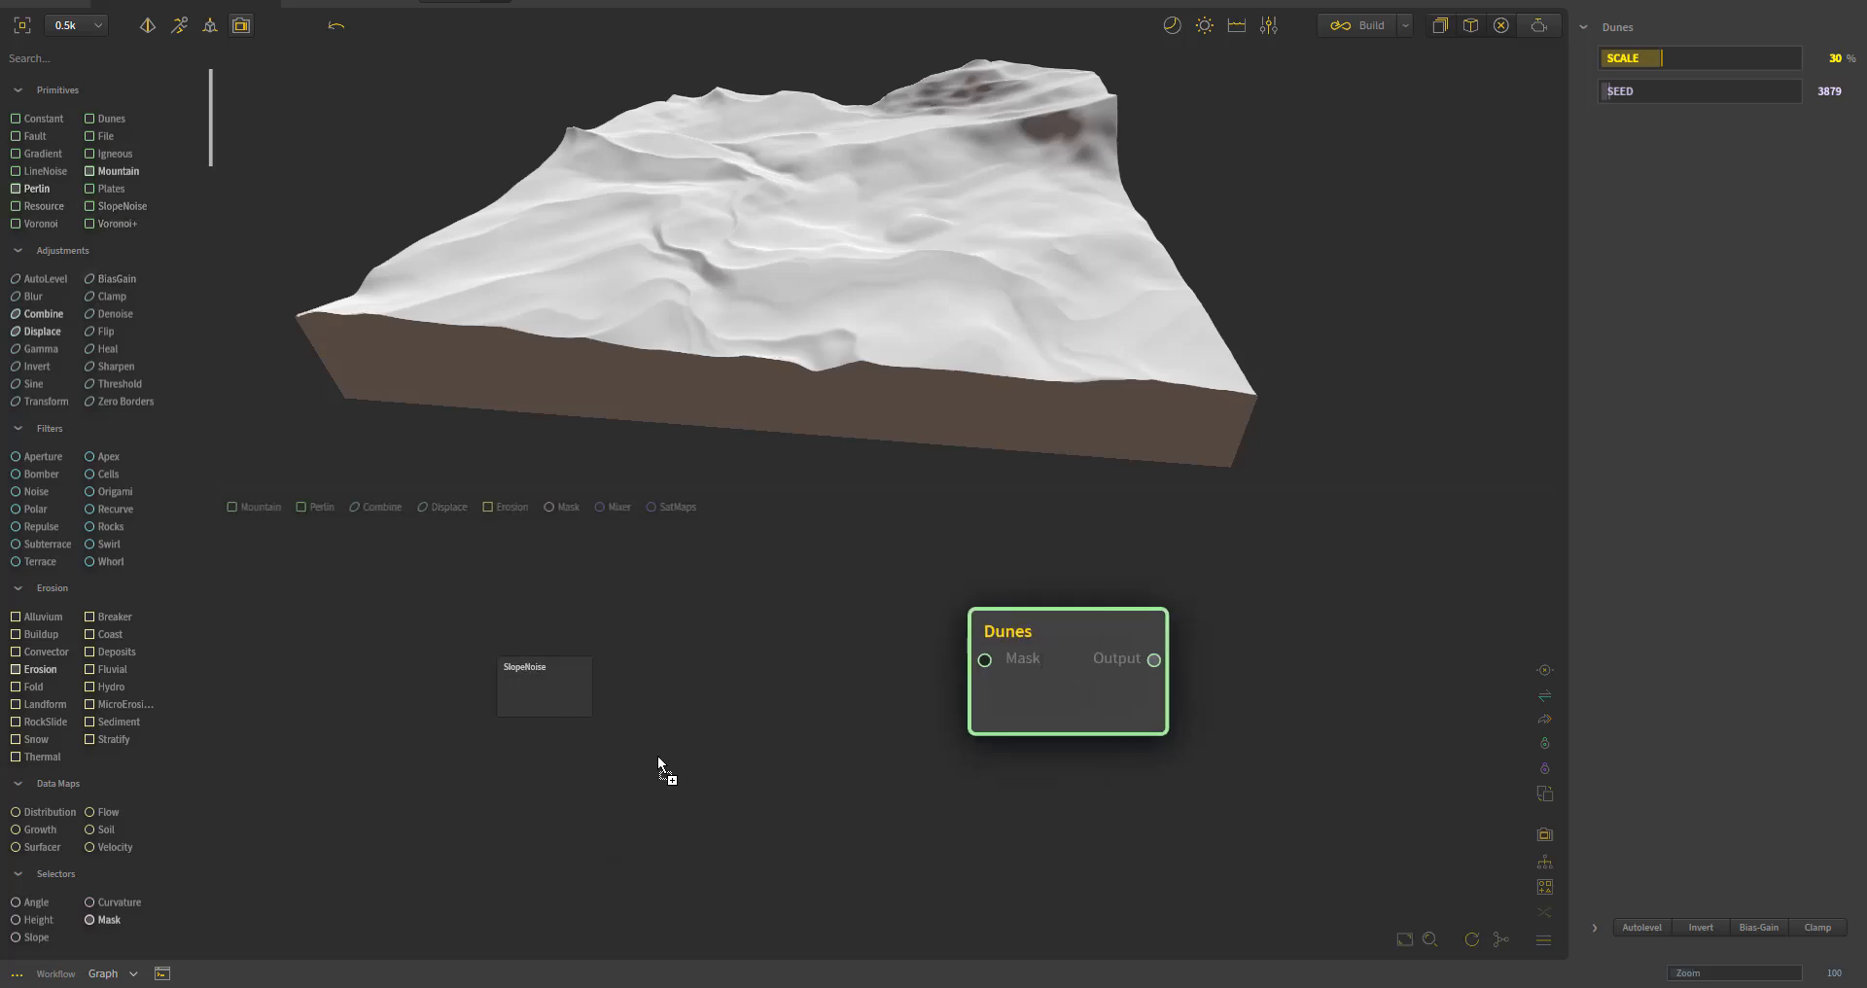
left_click_drag(657, 756, 654, 756)
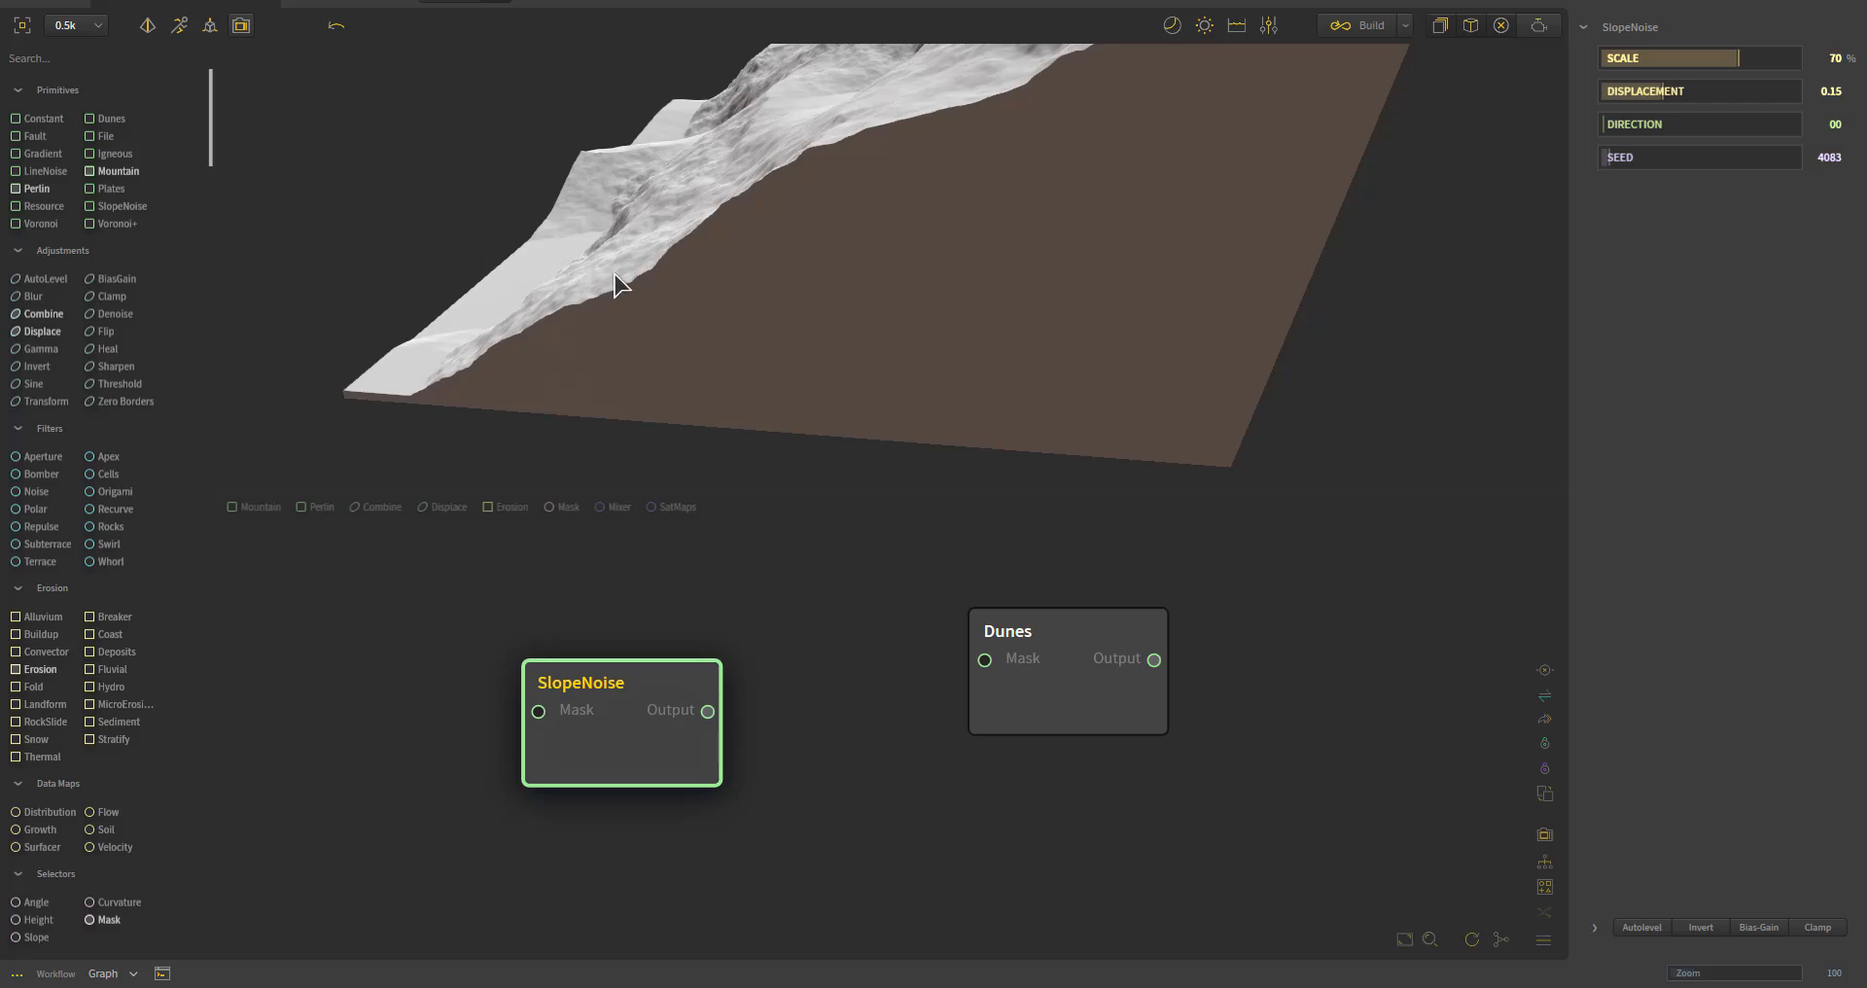
middle_click_drag(735, 304, 886, 289)
scroll(859, 248, "down", 5)
scroll(859, 248, "up", 6)
scroll(858, 247, "down", 2)
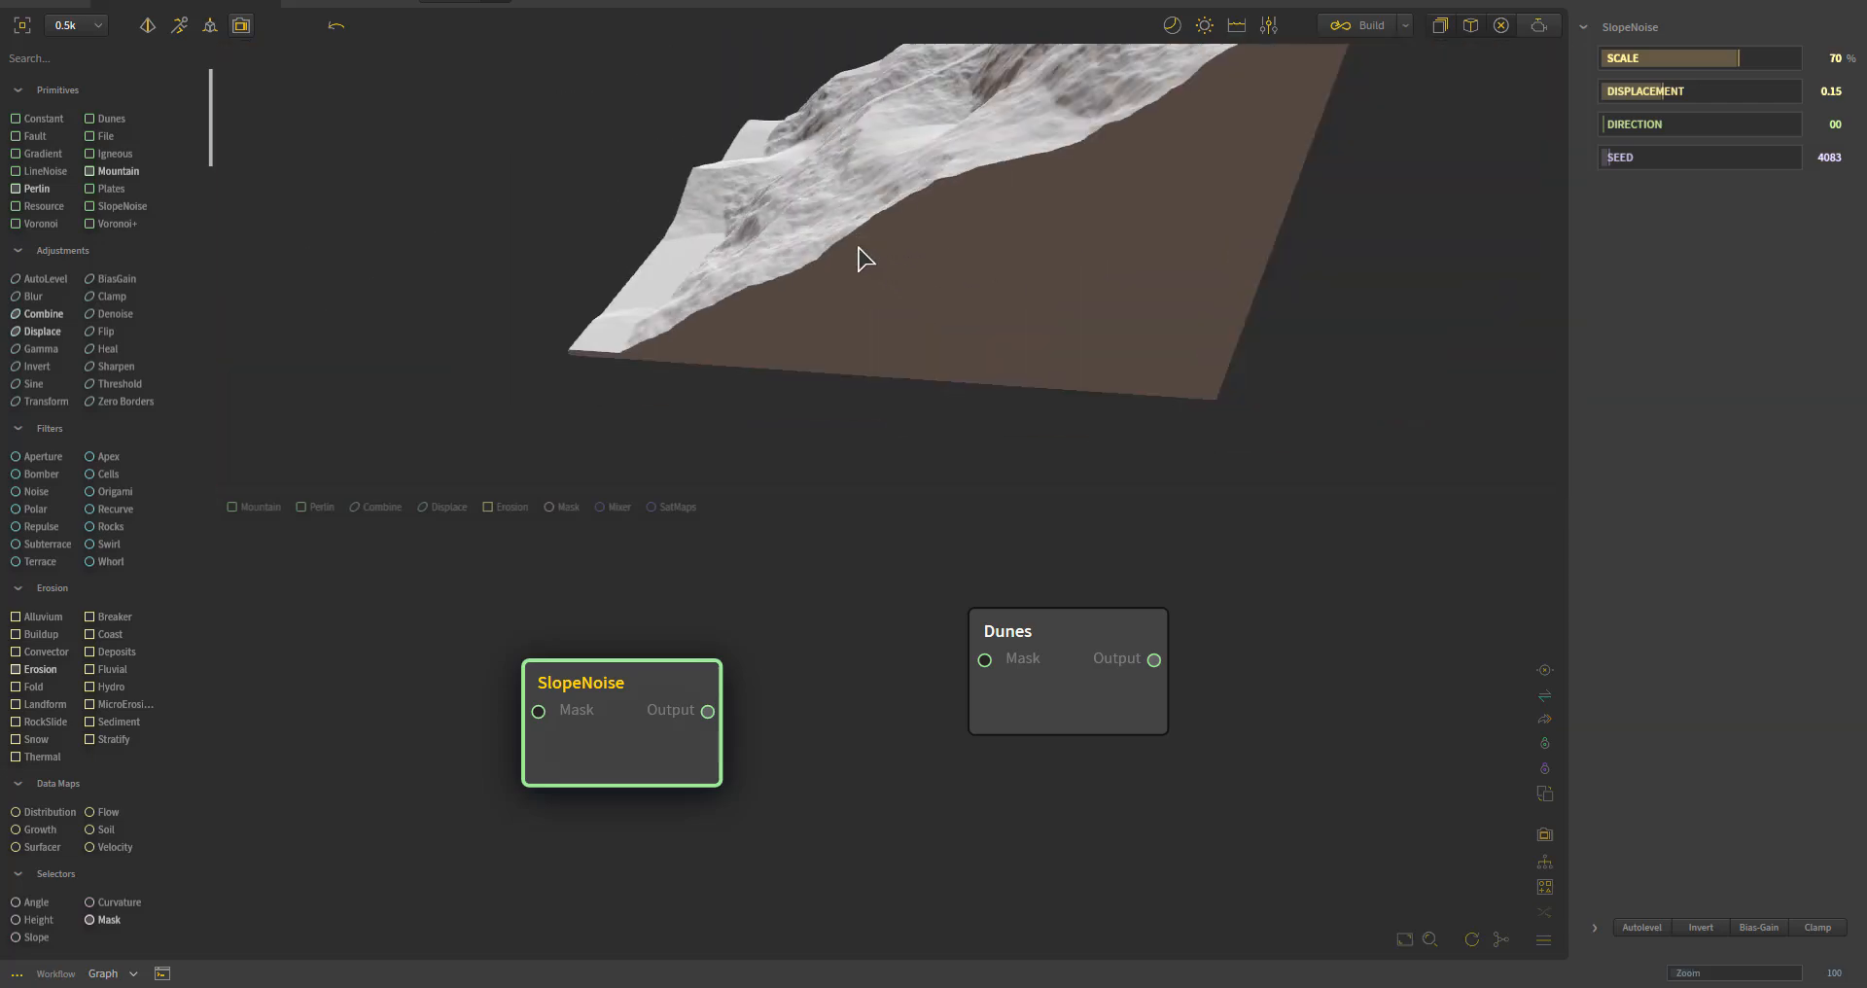
left_click_drag(739, 309, 880, 238)
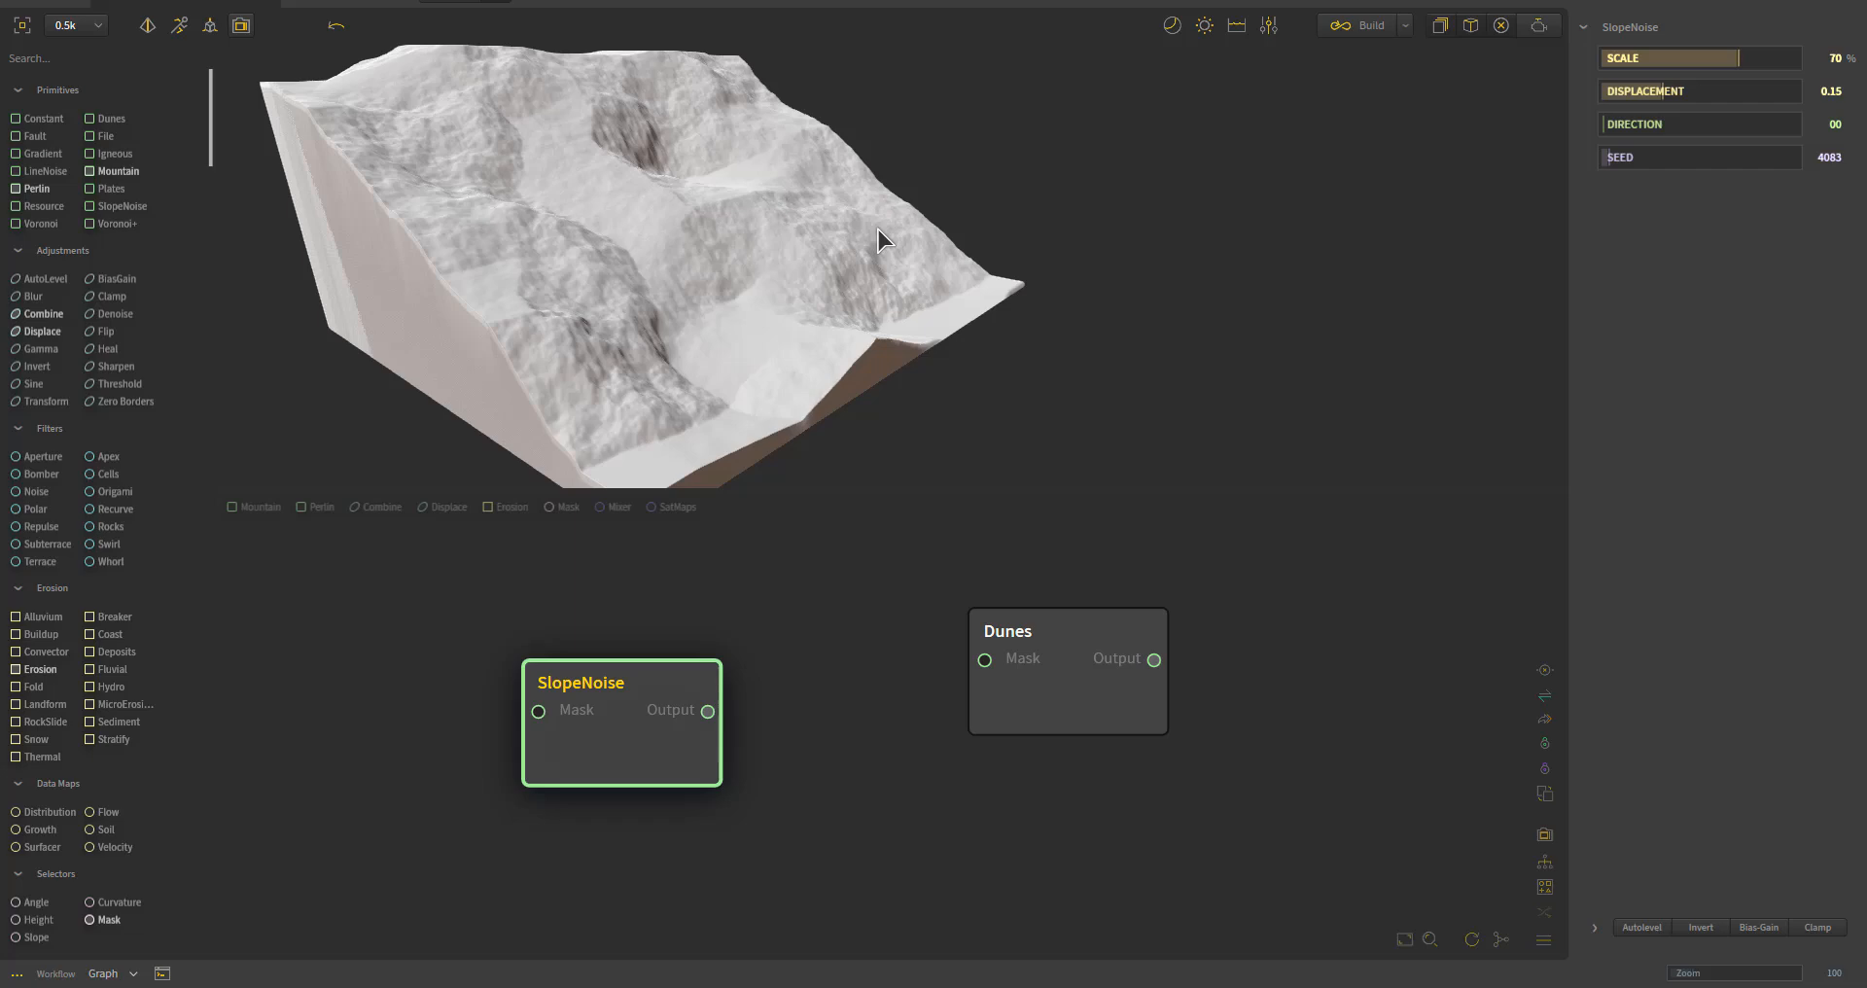
- Stack the Dunes node directly above the SlopeNoise node, leaving a gap between the two
left_click(1060, 678)
left_click(652, 715)
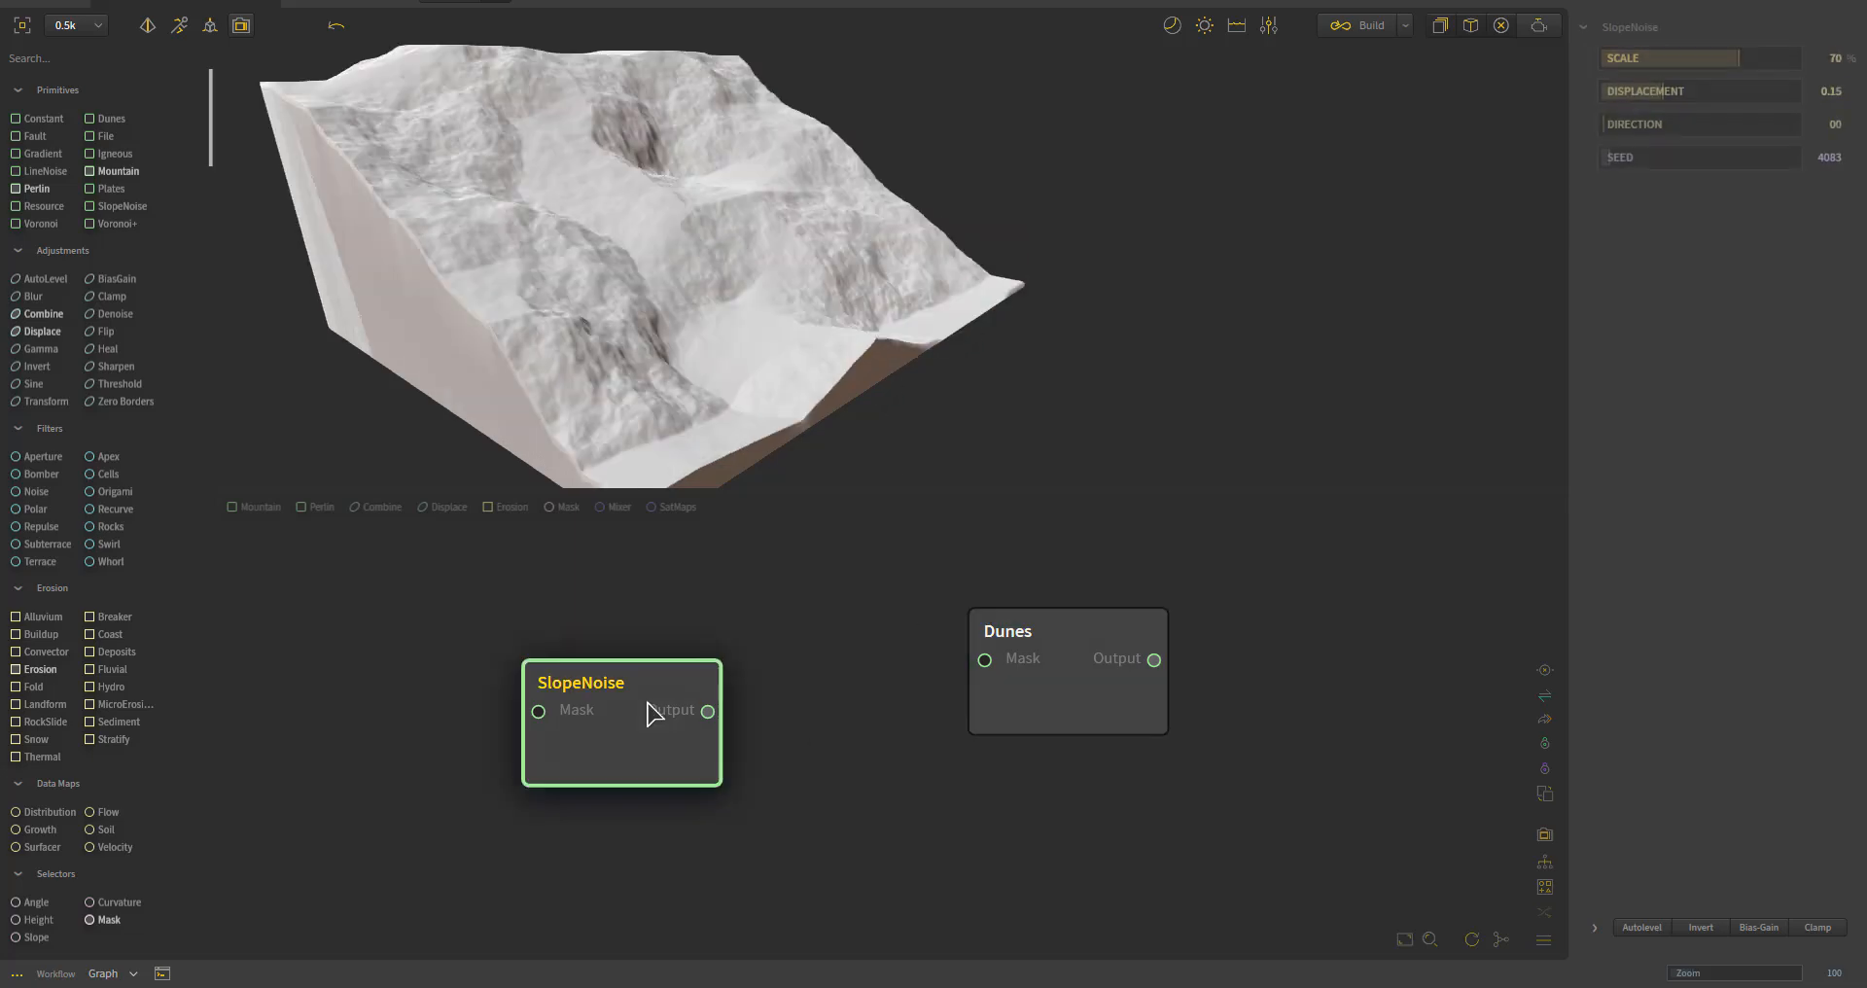
left_click_drag(977, 642, 554, 566)
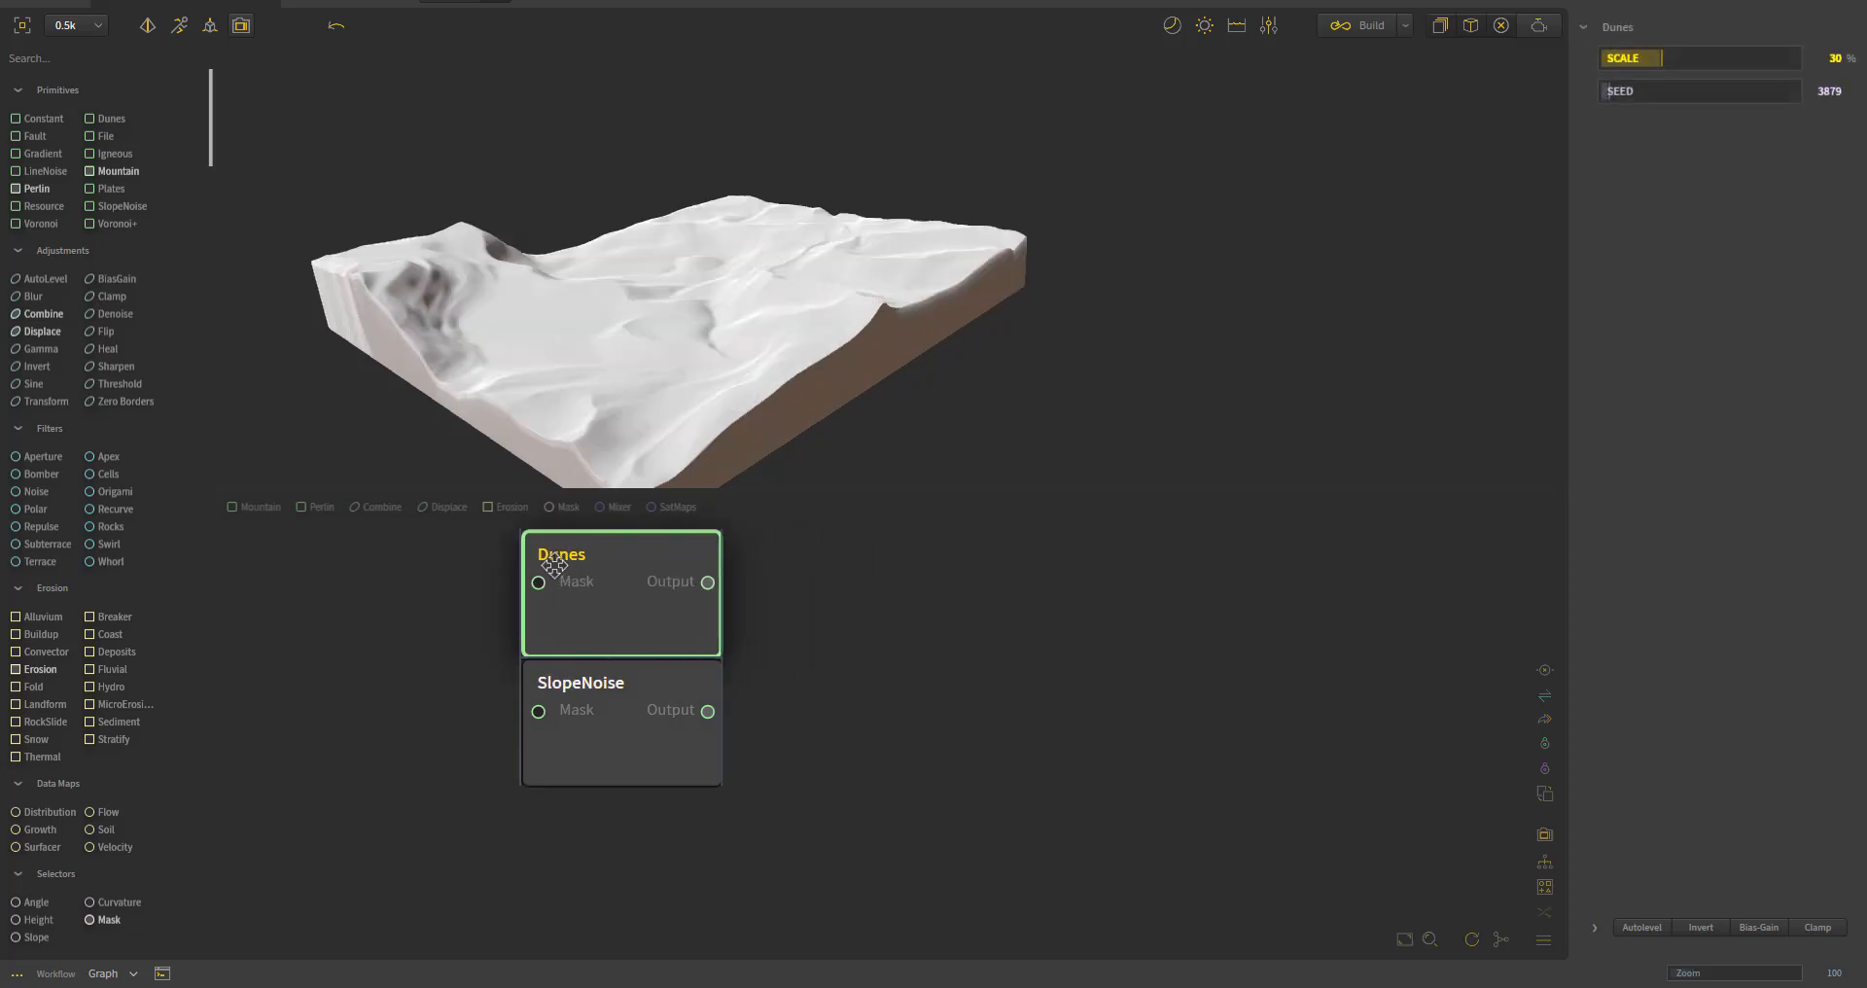
left_click_drag(627, 732, 626, 815)
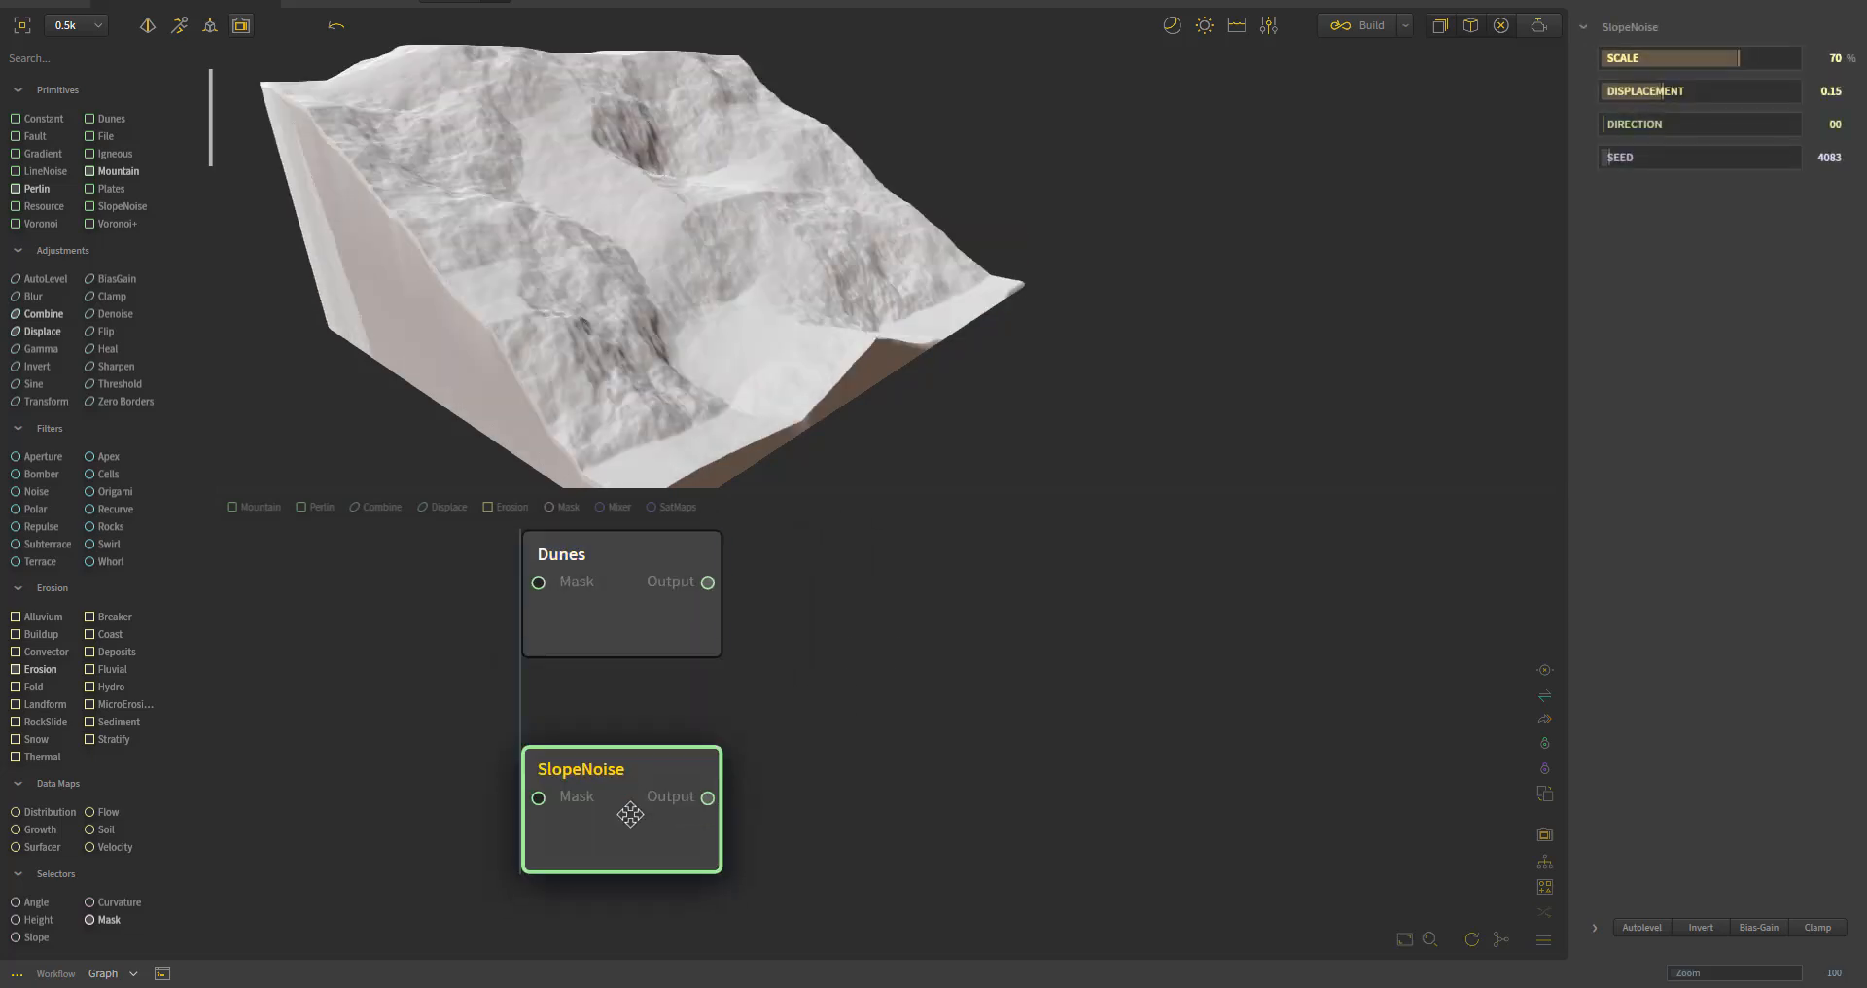
left_click(642, 617)
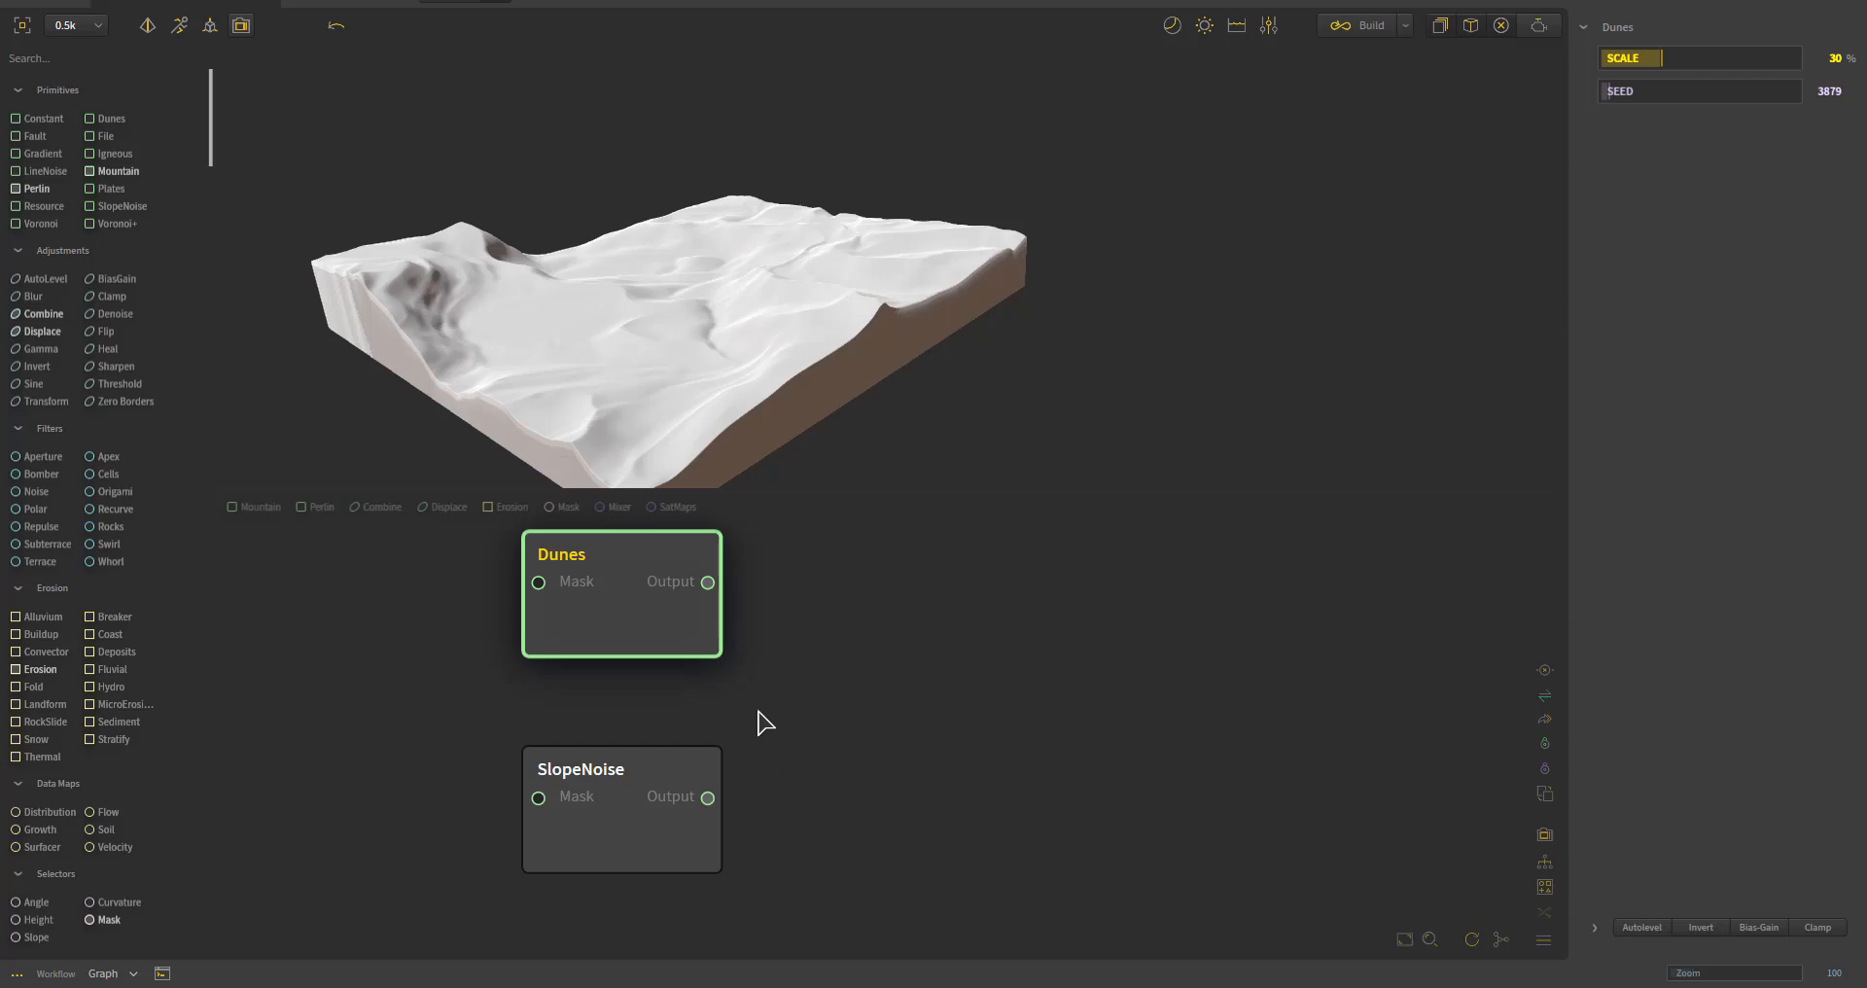
- Add a Combine node, and connect the Dunes Output to its Input and the SlopeNoise Output to its Input2
left_click_drag(366, 507, 880, 710)
left_click_drag(708, 581, 837, 713)
left_click_drag(709, 798, 837, 730)
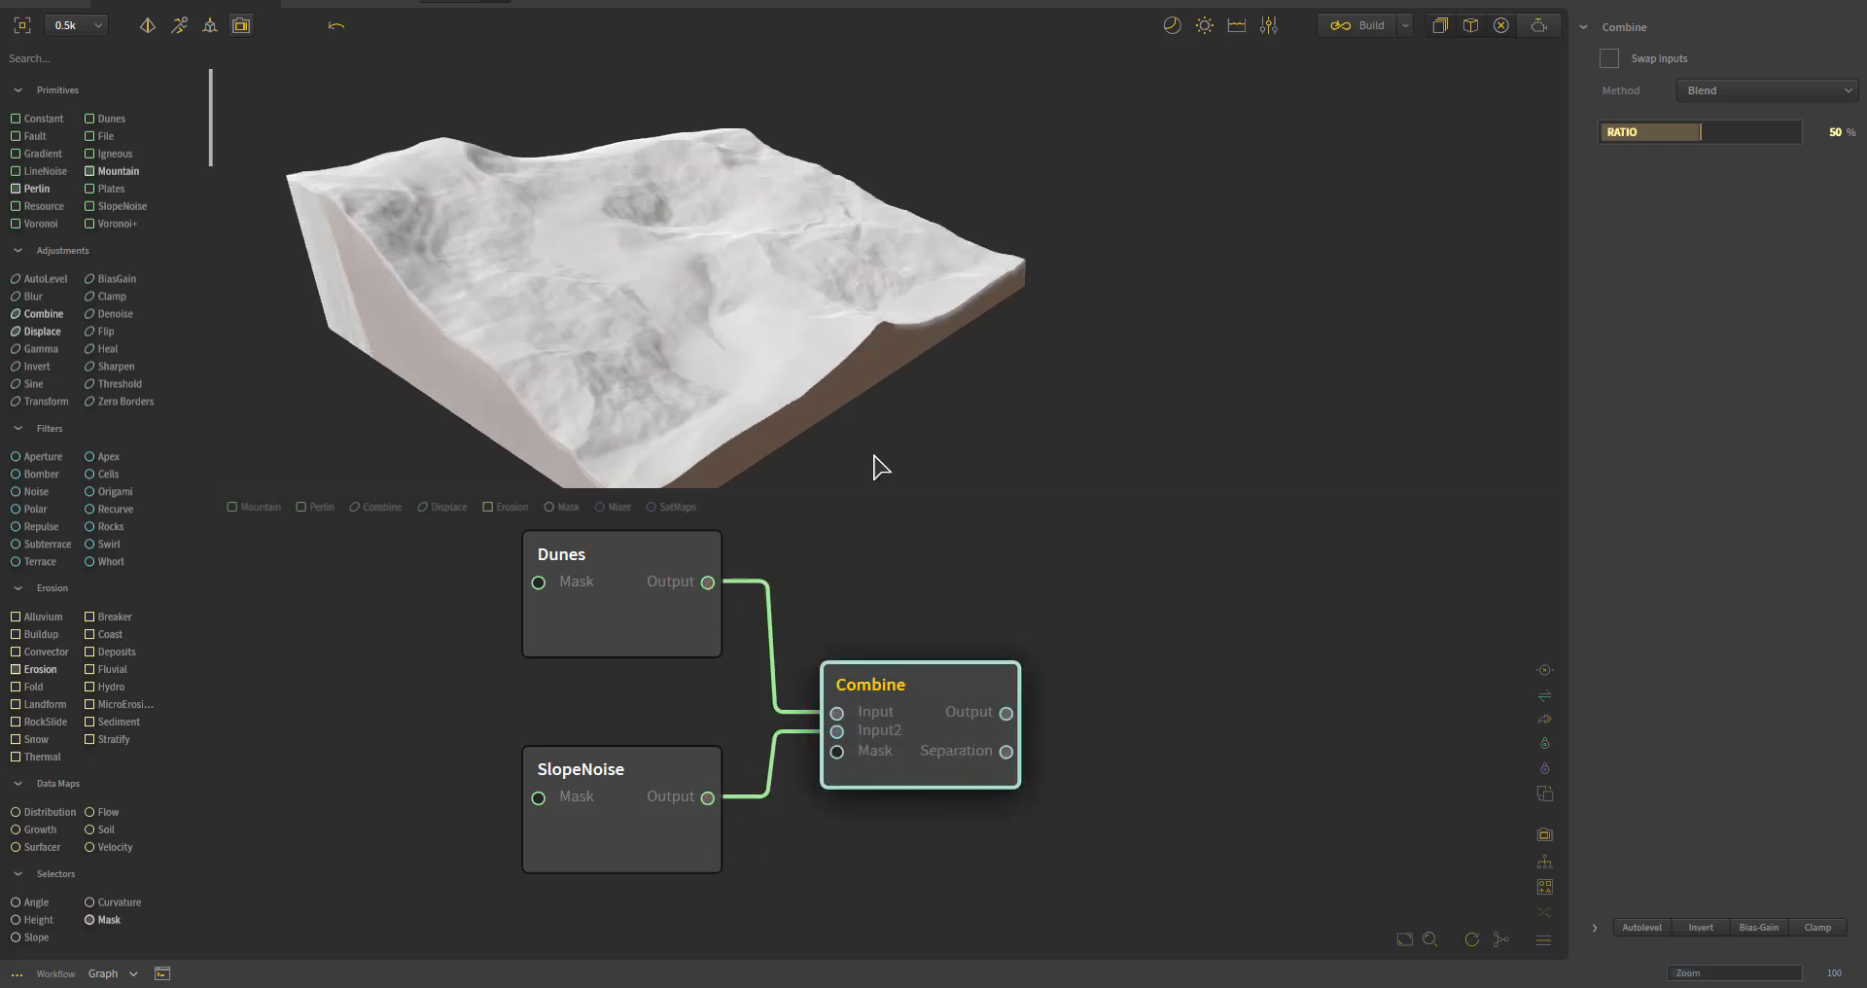
- Compare the terrain previews of the Dunes, SlopeNoise and Combine nodes
left_click(650, 613)
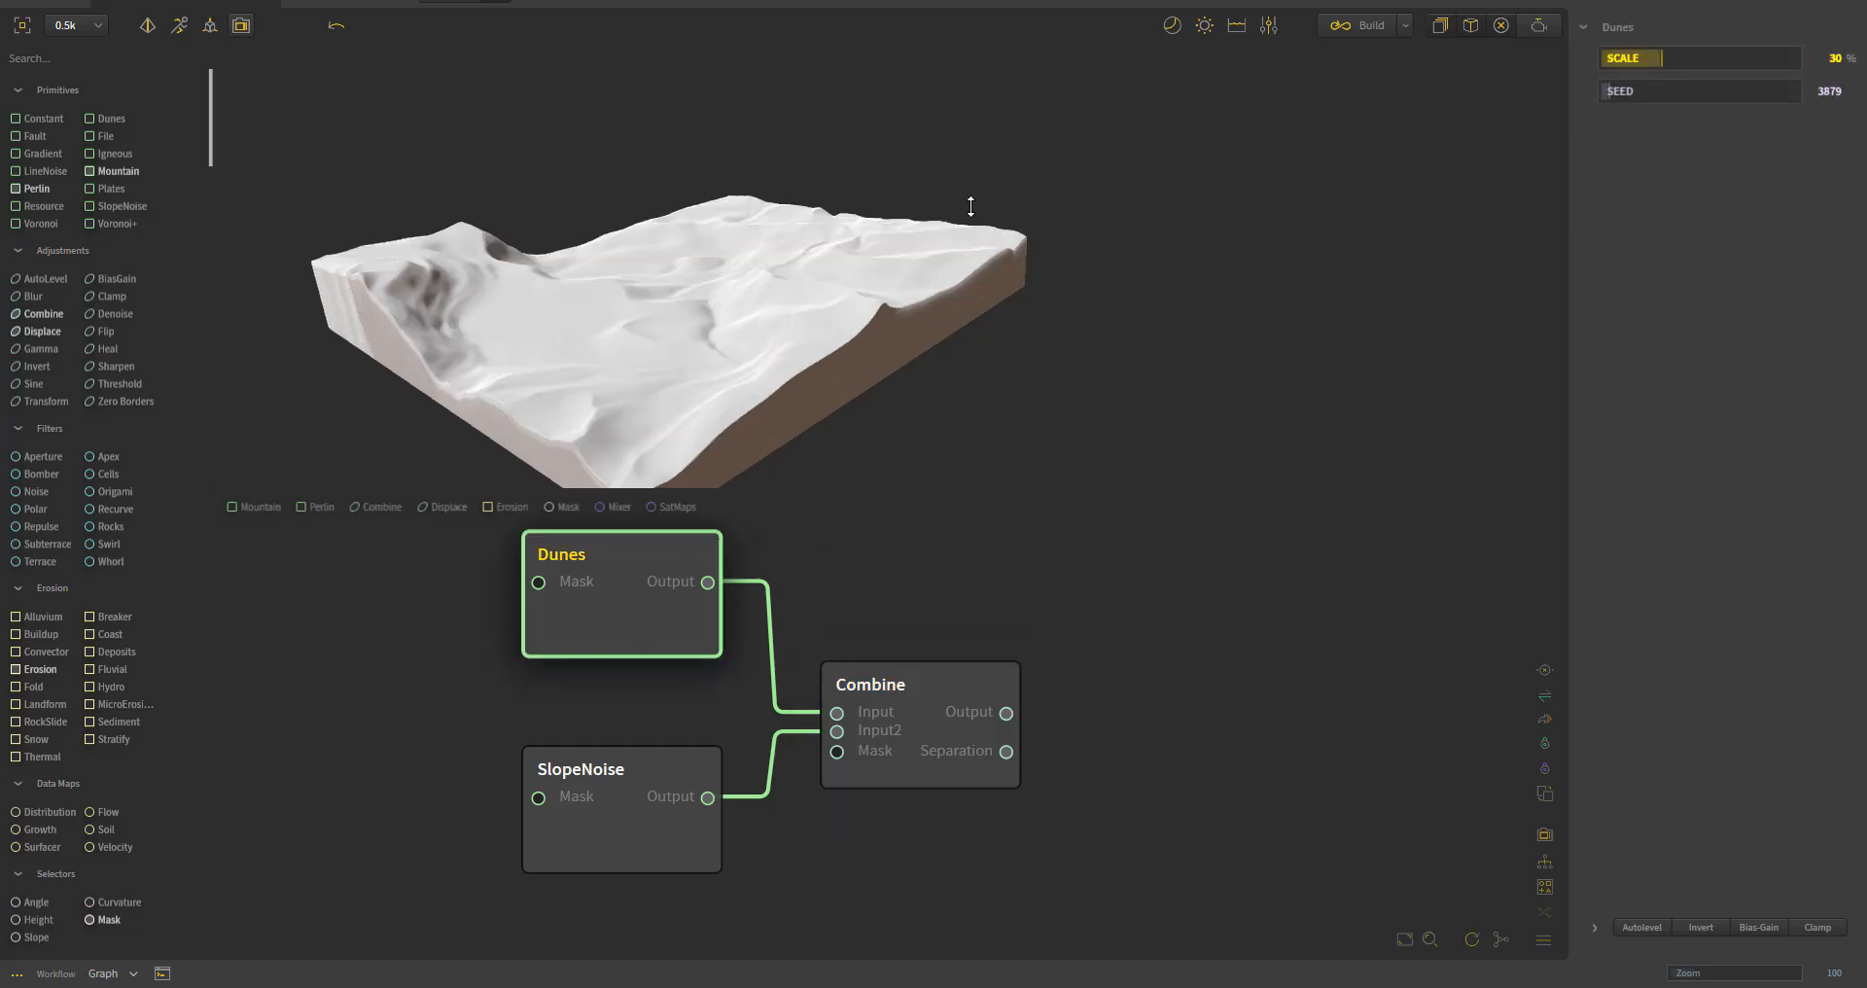
left_click(592, 812)
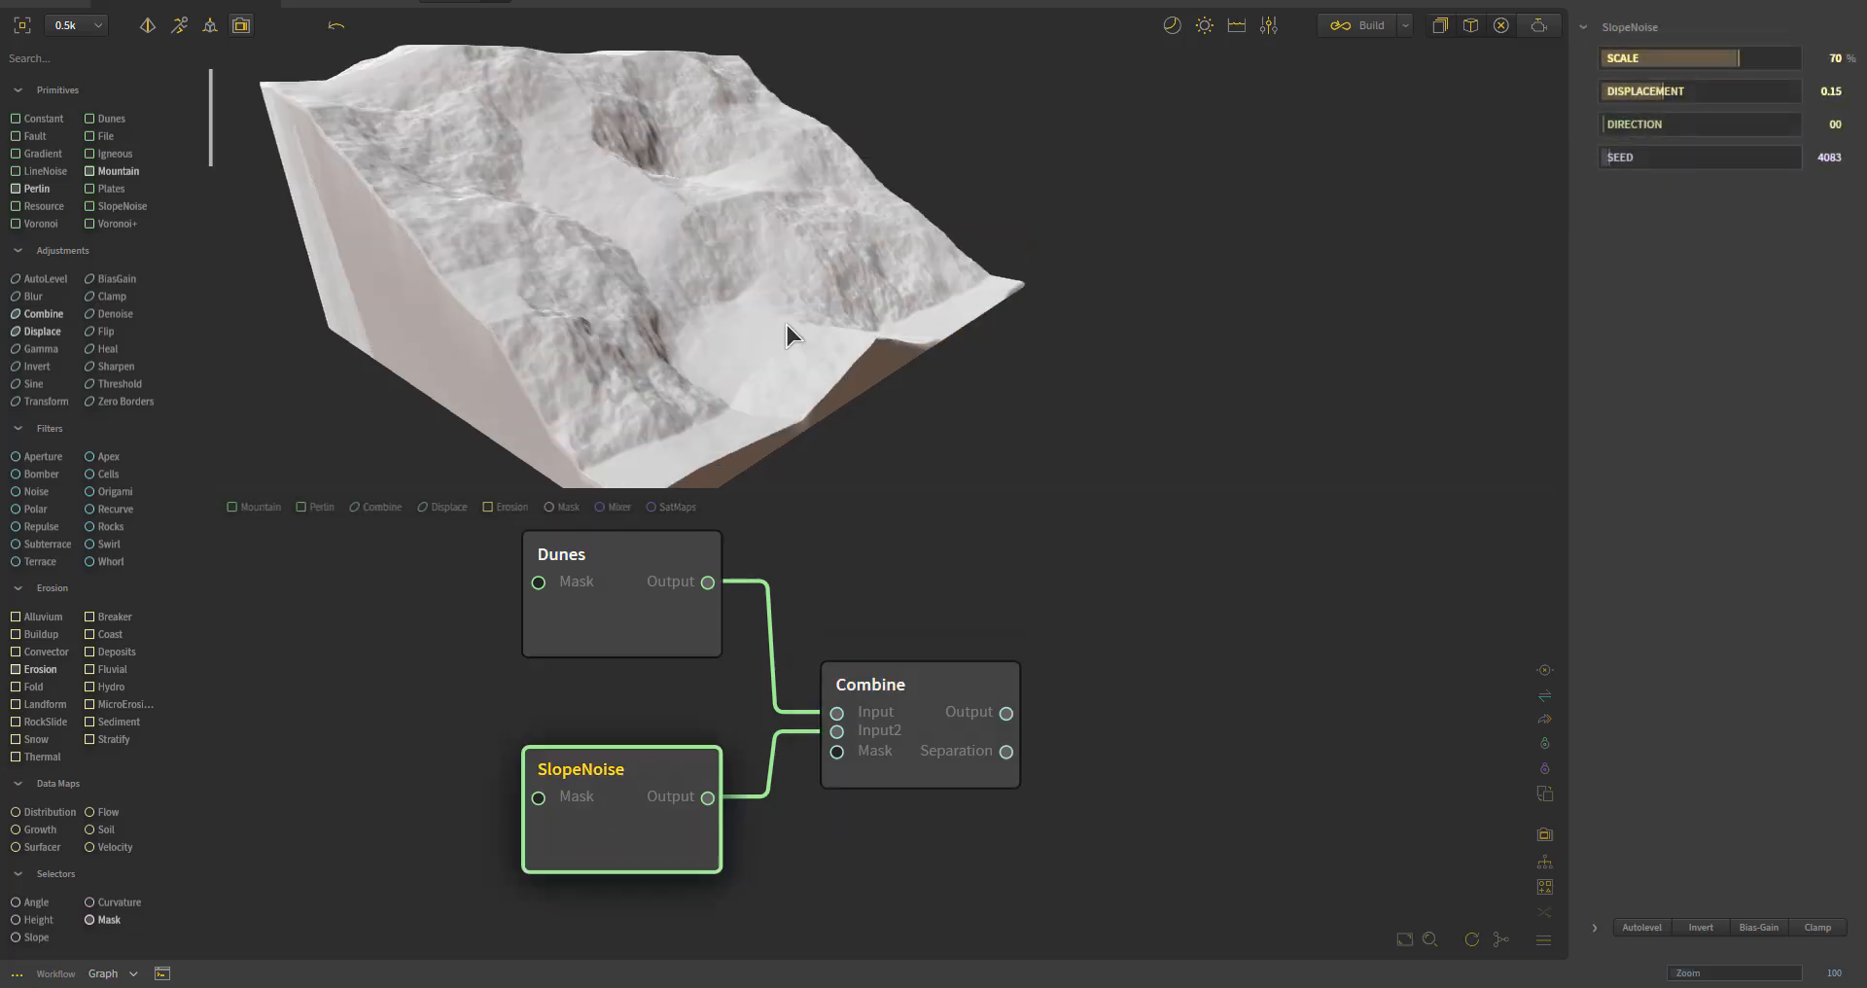
left_click(919, 748)
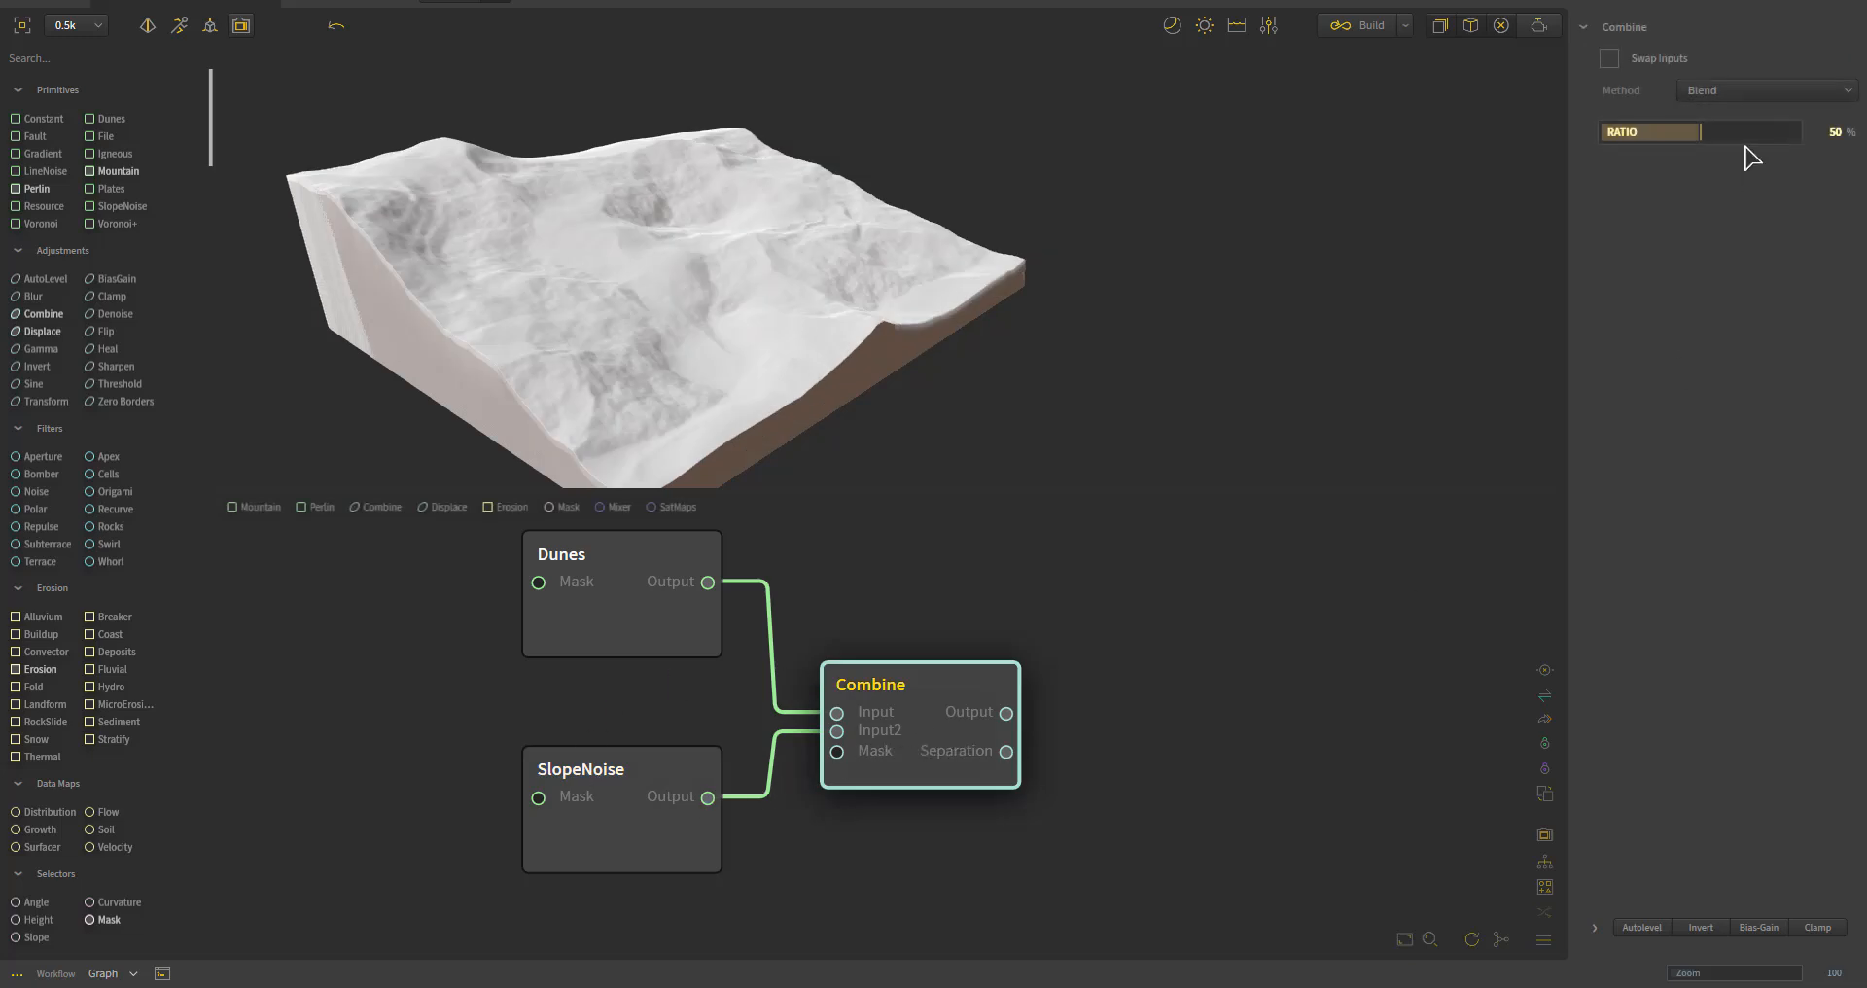
- Set the Combine node's method to Add after trying Screen, and centre the node between Dunes and SlopeNoise
left_click(1735, 92)
left_click(1721, 144)
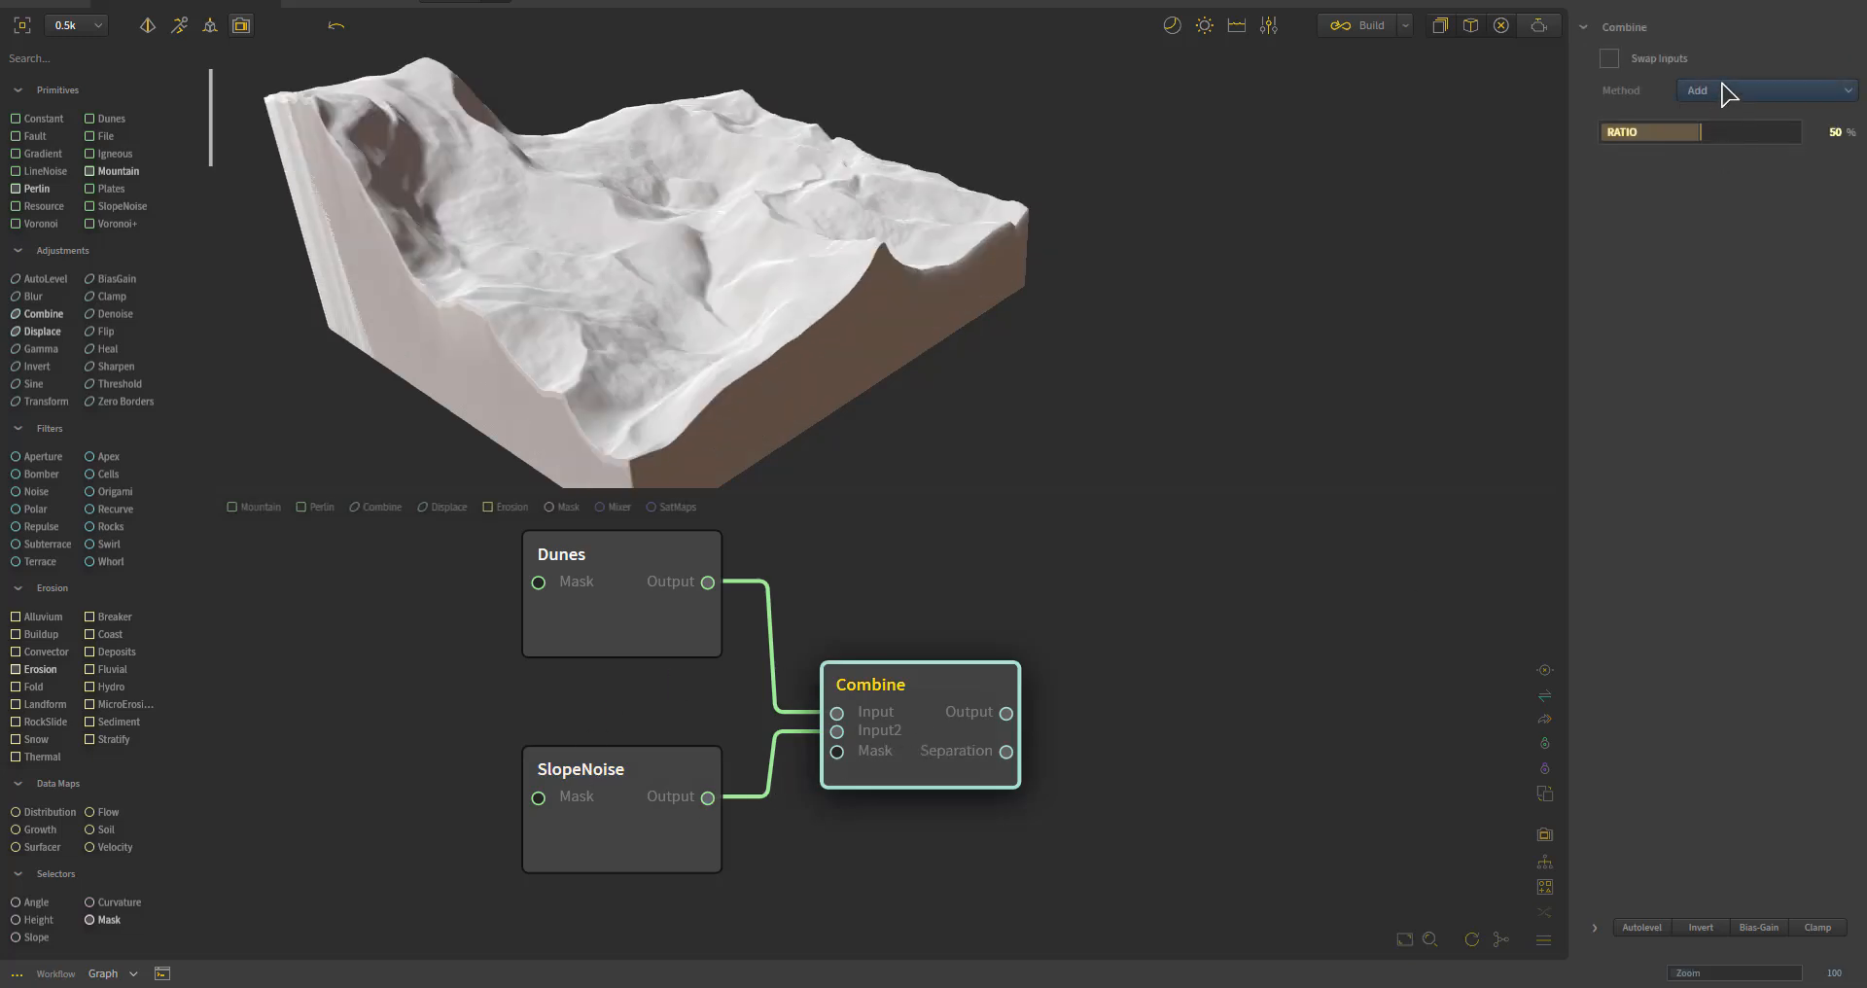
left_click(1716, 91)
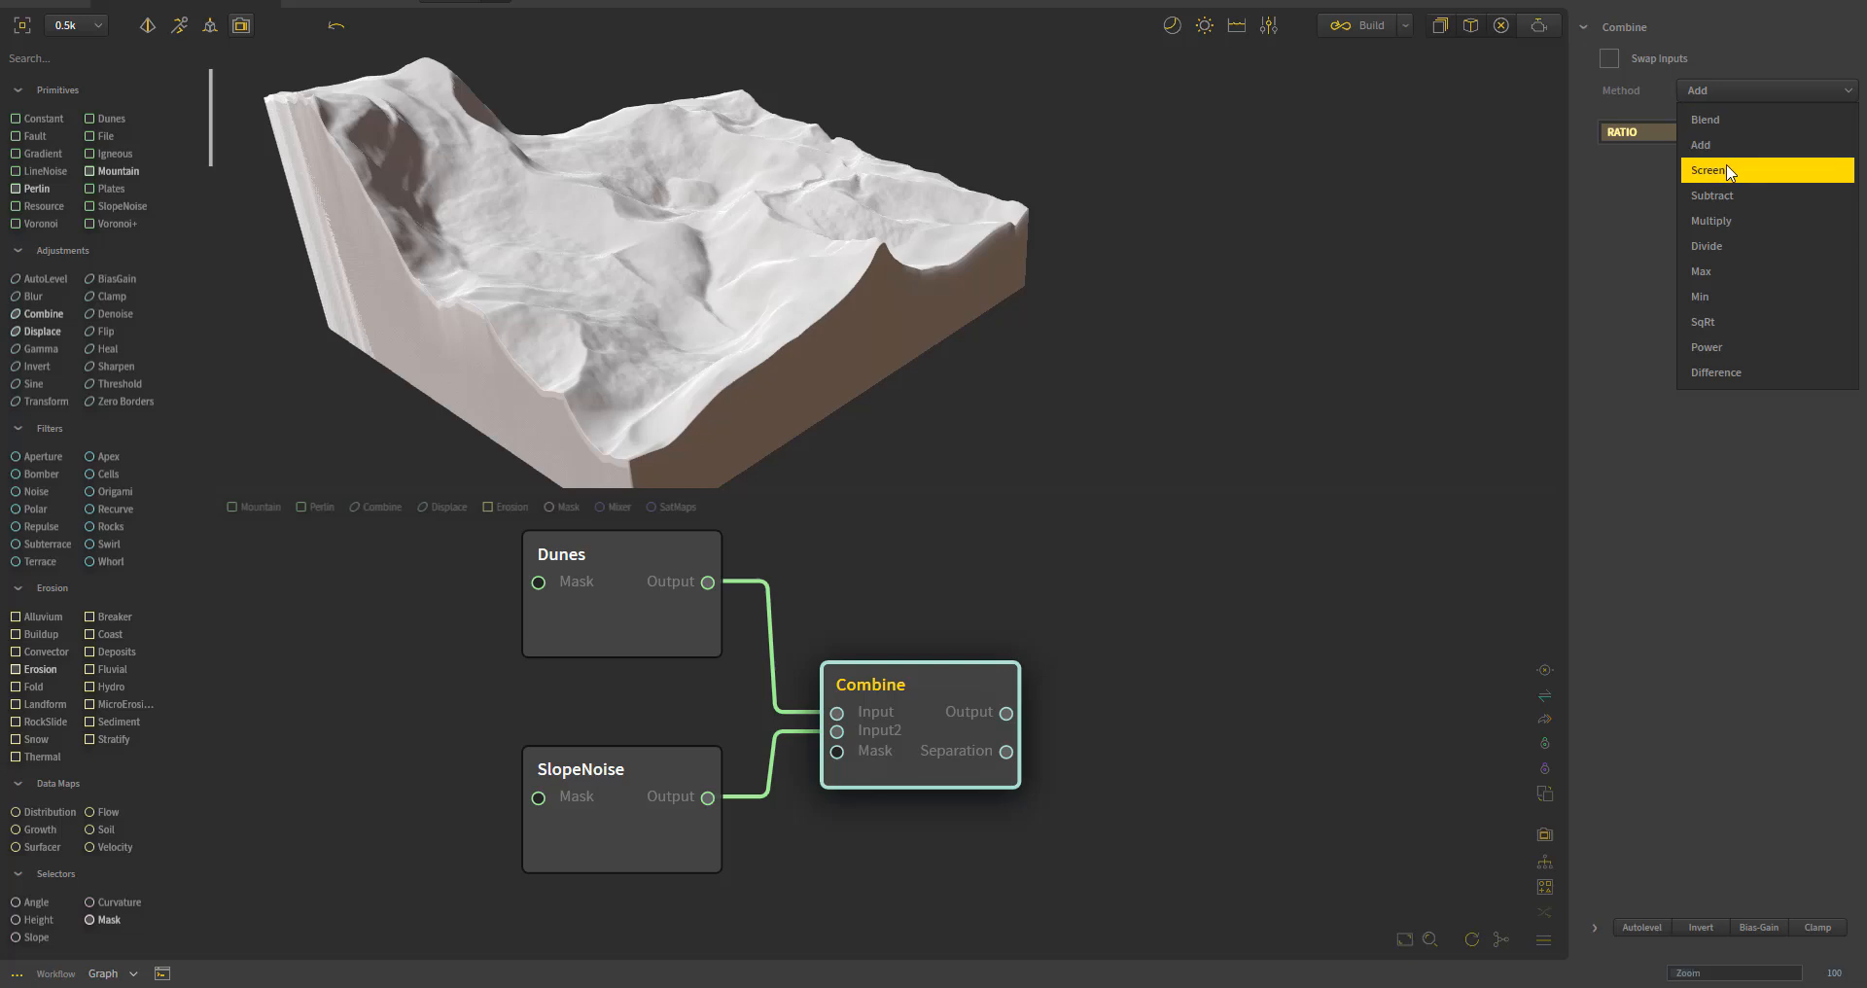
left_click(1728, 172)
left_click(1755, 90)
left_click(1731, 163)
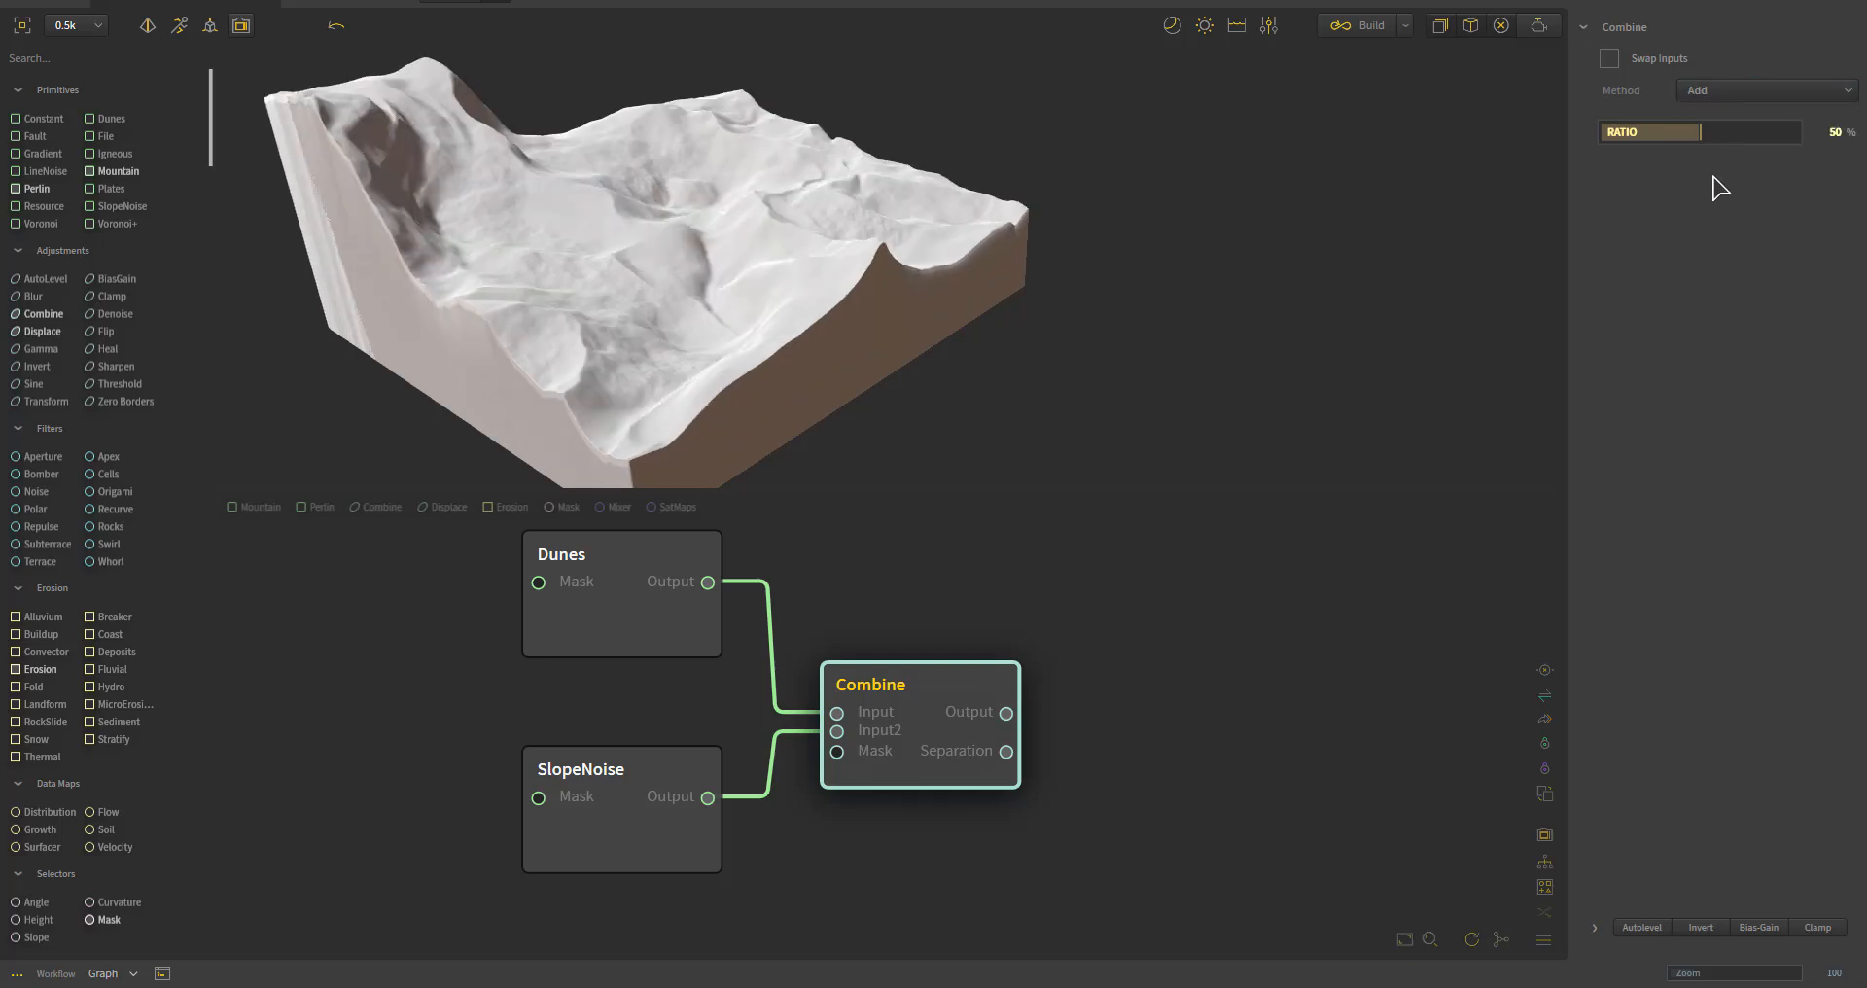
mouse_move(936, 722)
left_mouse_down()
mouse_move(914, 678)
mouse_move(939, 706)
left_mouse_up()
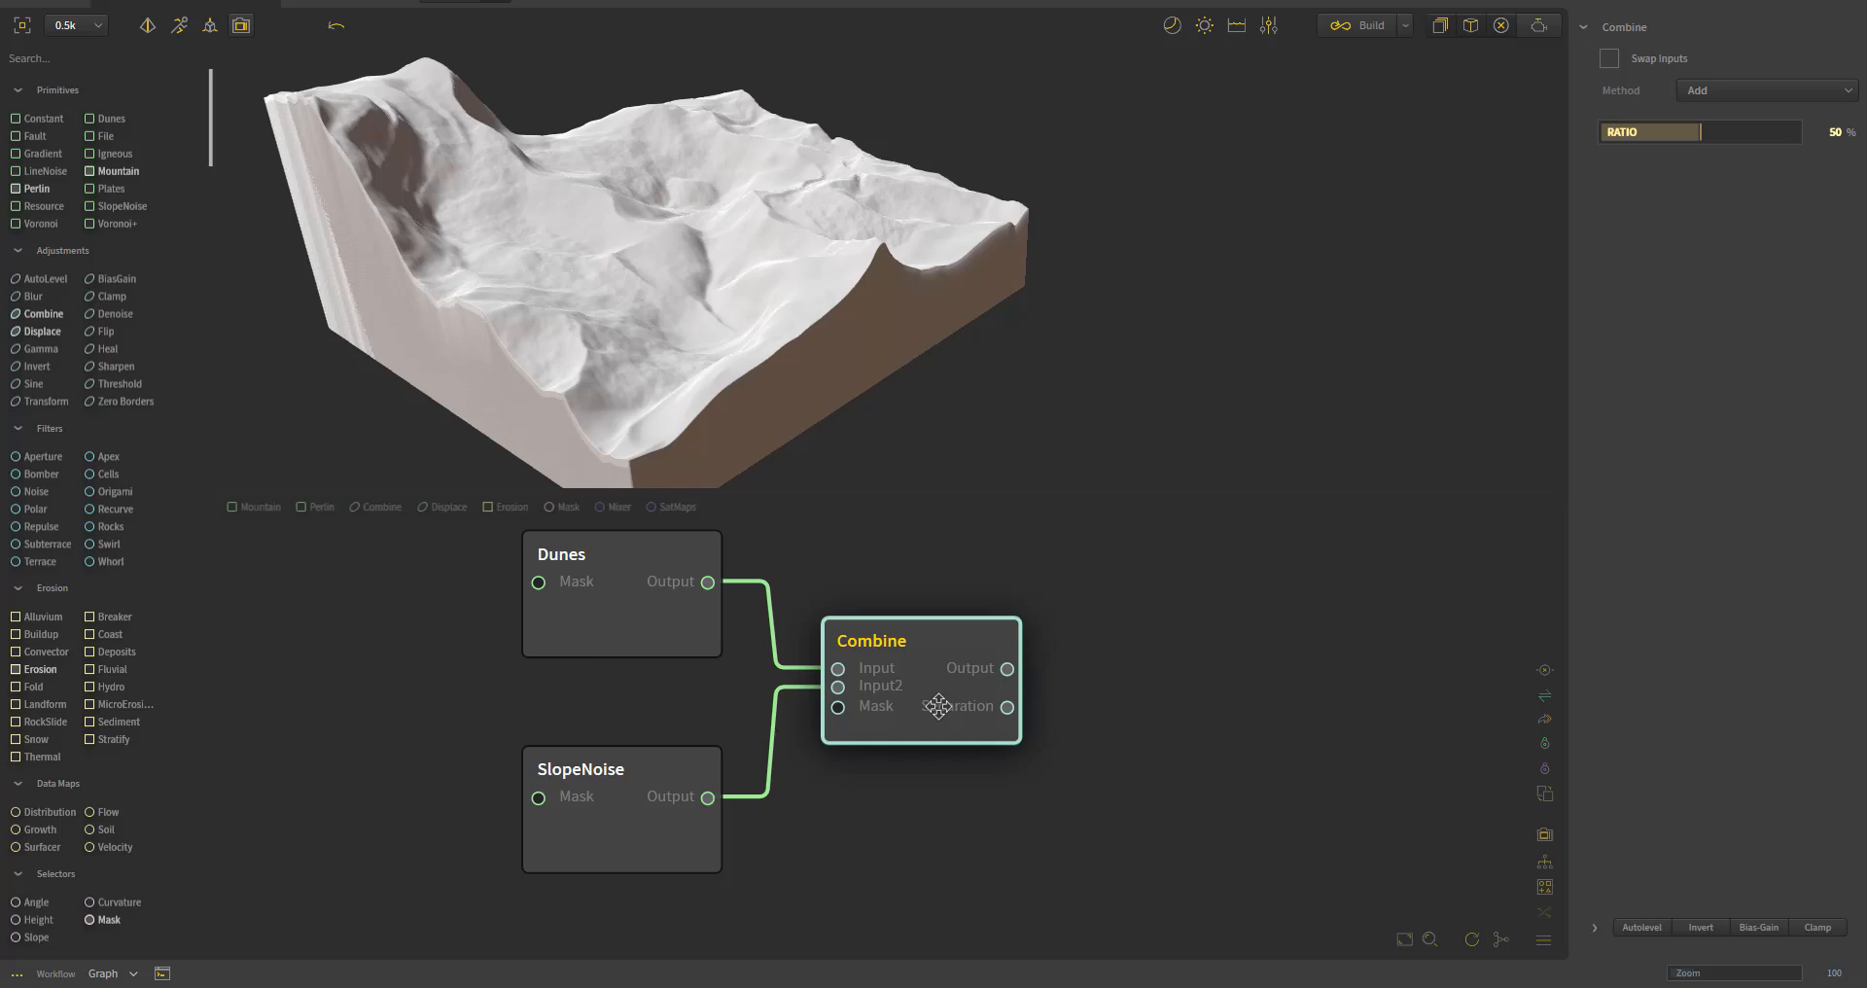
mouse_move(938, 706)
left_mouse_down()
mouse_move(921, 700)
mouse_move(942, 688)
left_mouse_up()
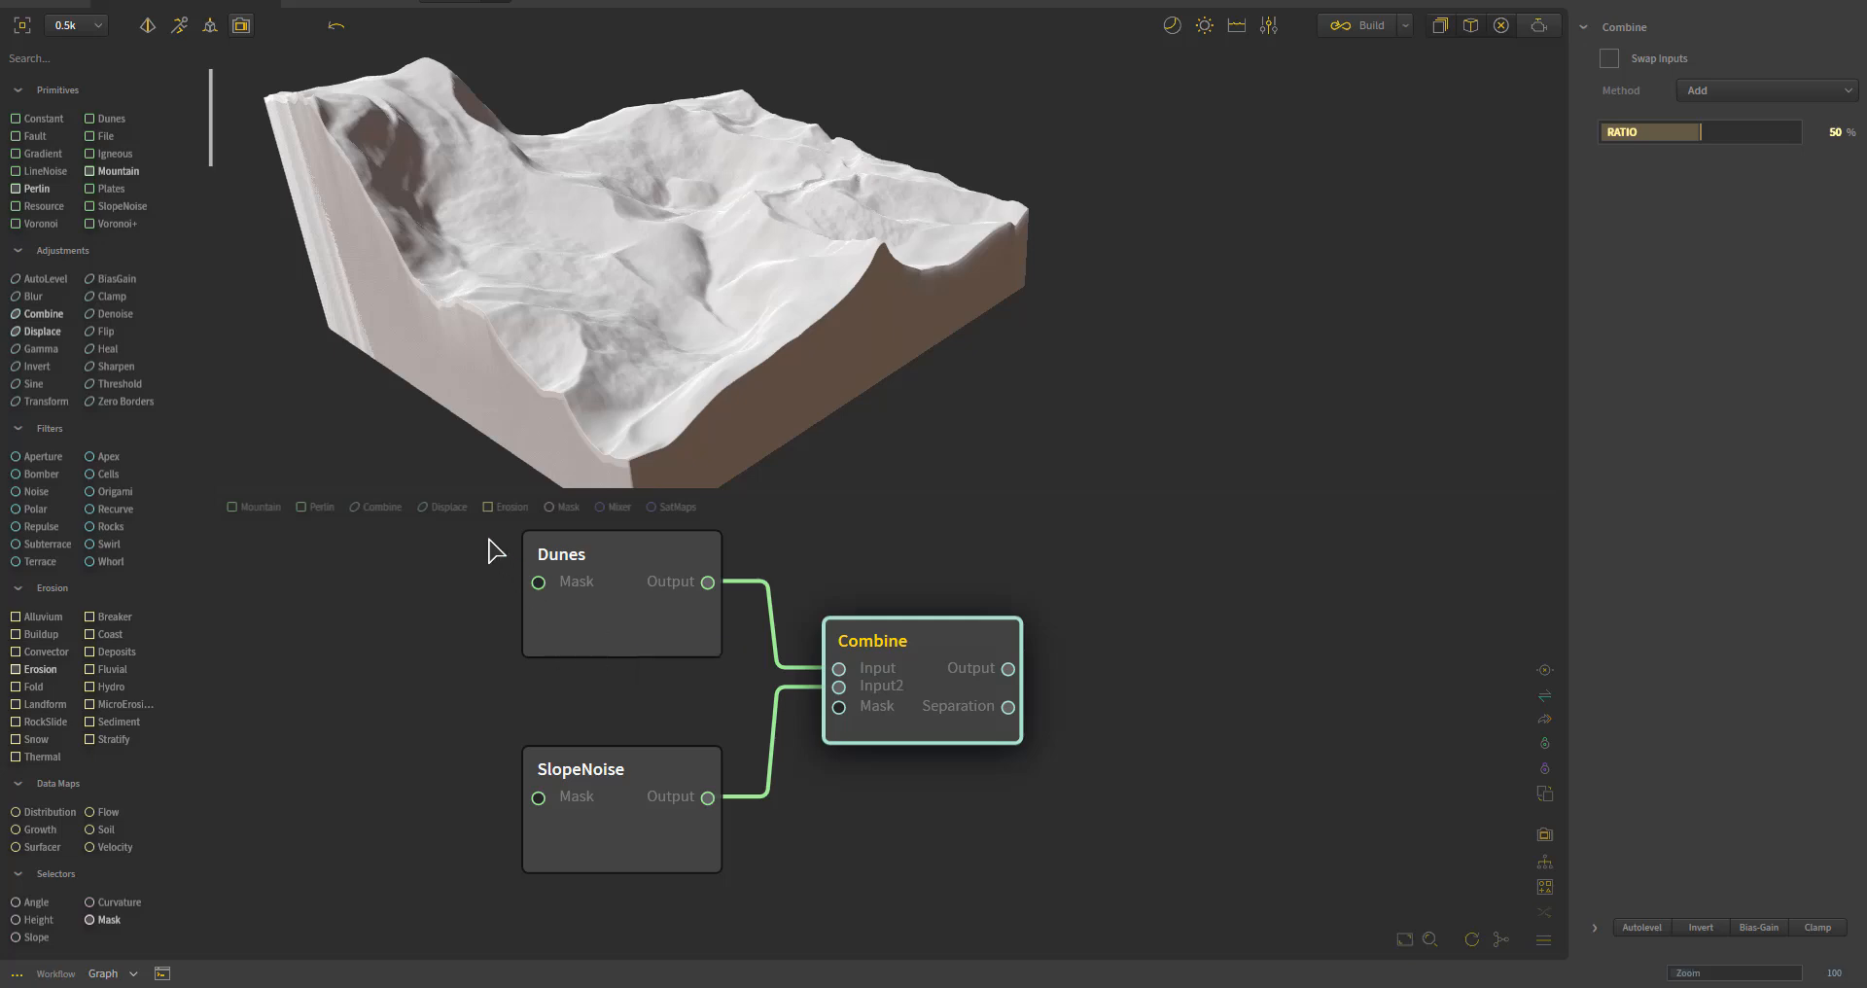
- Add Displace and Erosion nodes after Combine, connecting Combine's Output to Displace's Input and Displace's Output to Erosion's Input
left_click_drag(447, 506, 1141, 665)
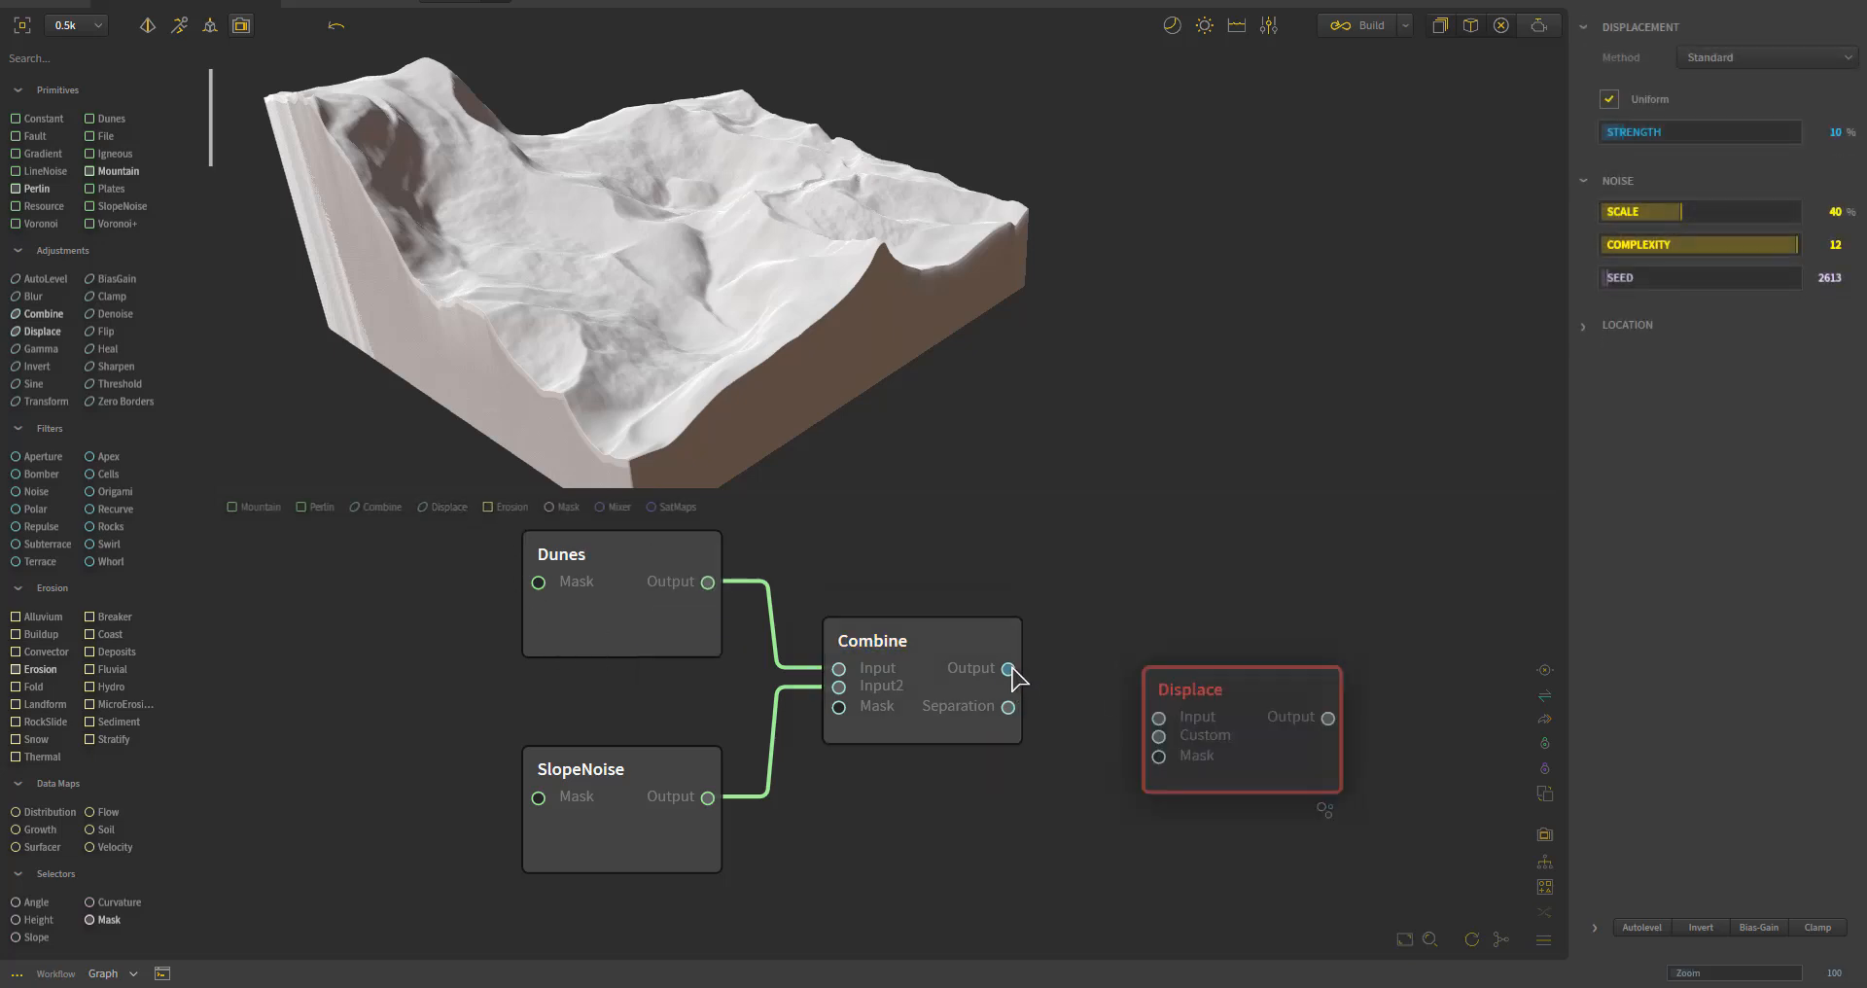
left_click_drag(1008, 669, 1203, 710)
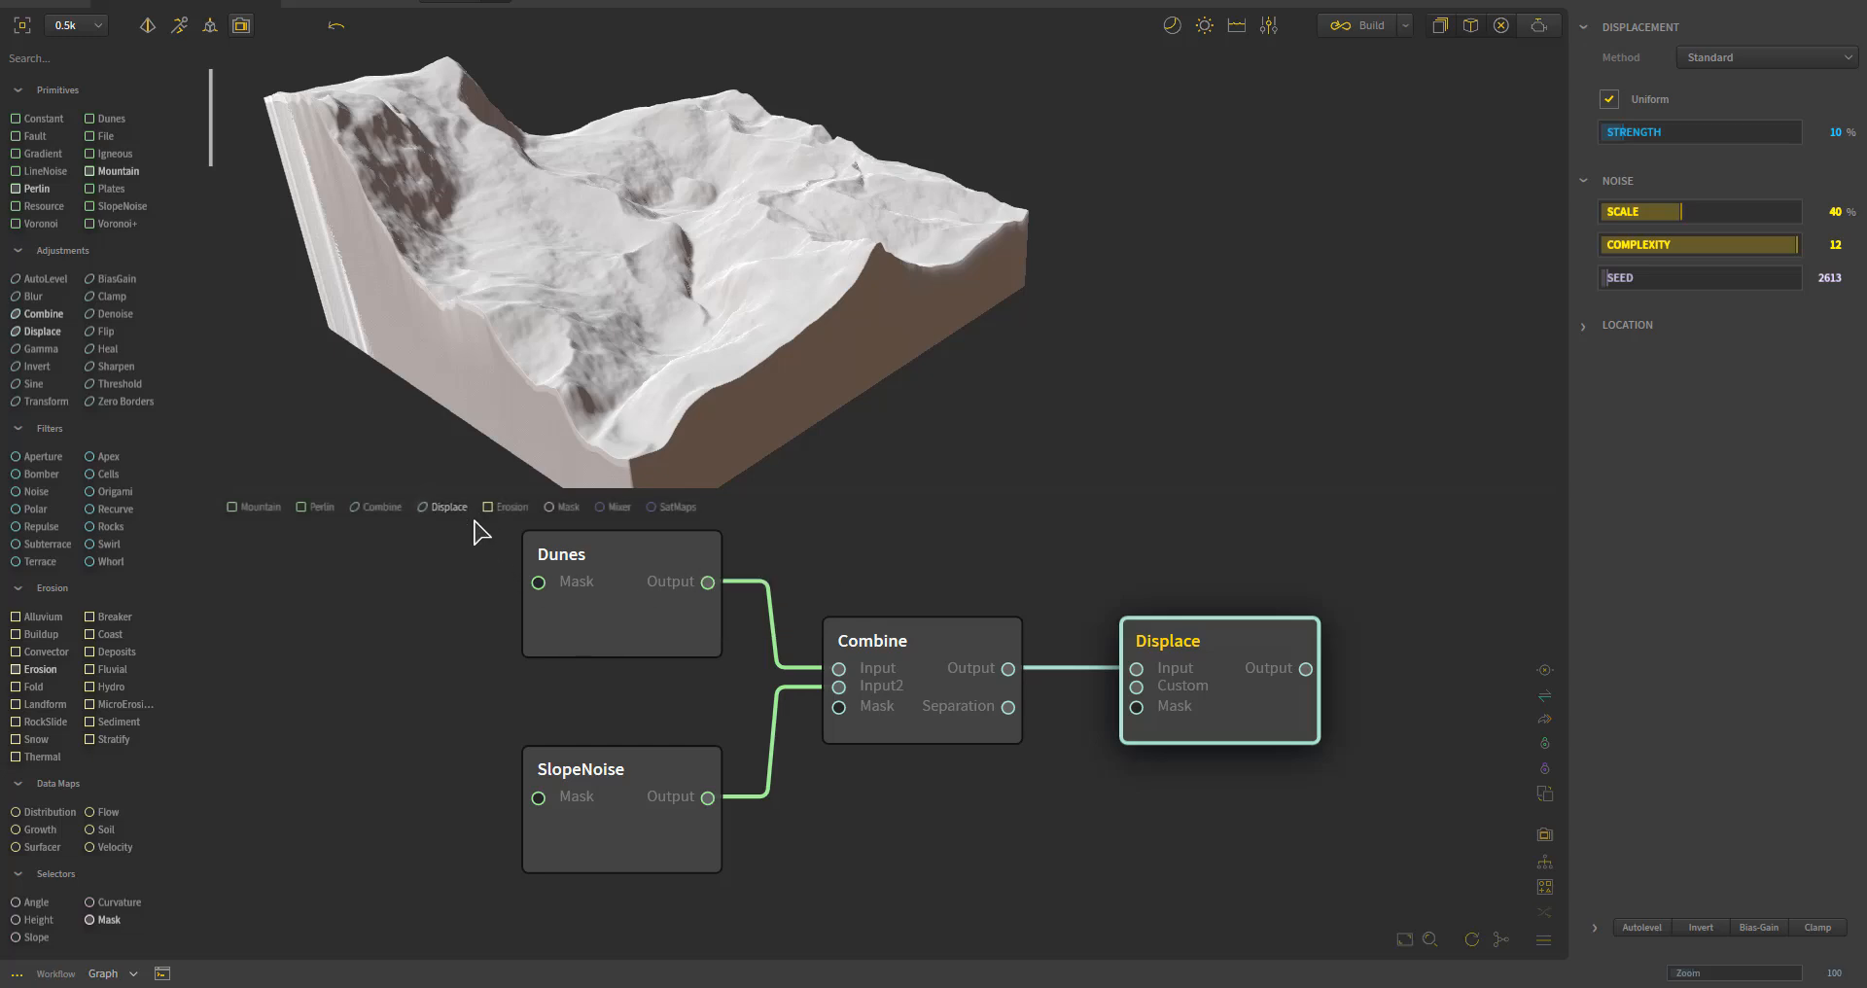
left_click_drag(512, 508, 1455, 700)
left_click_drag(1306, 668, 1475, 707)
key("f")
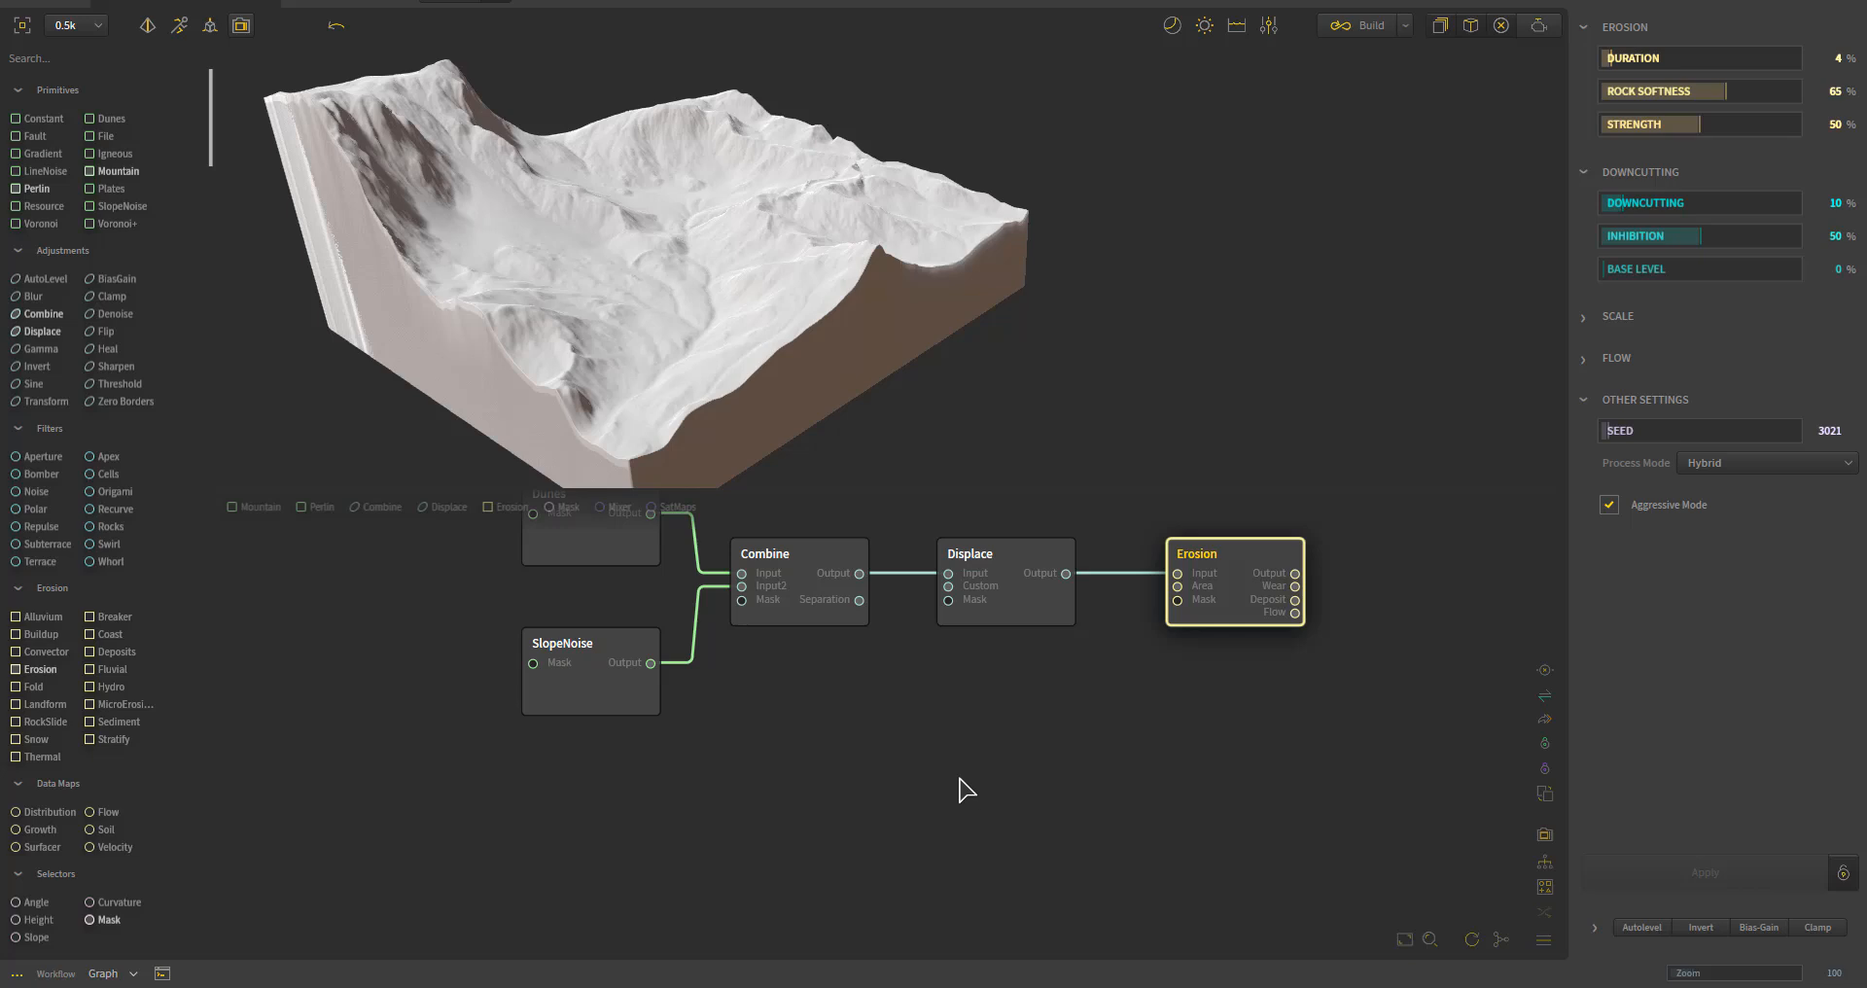
- Add a Terrace node and arrange the graph so it sits between Displace and Erosion, with Erosion moved further along
right_click(963, 787)
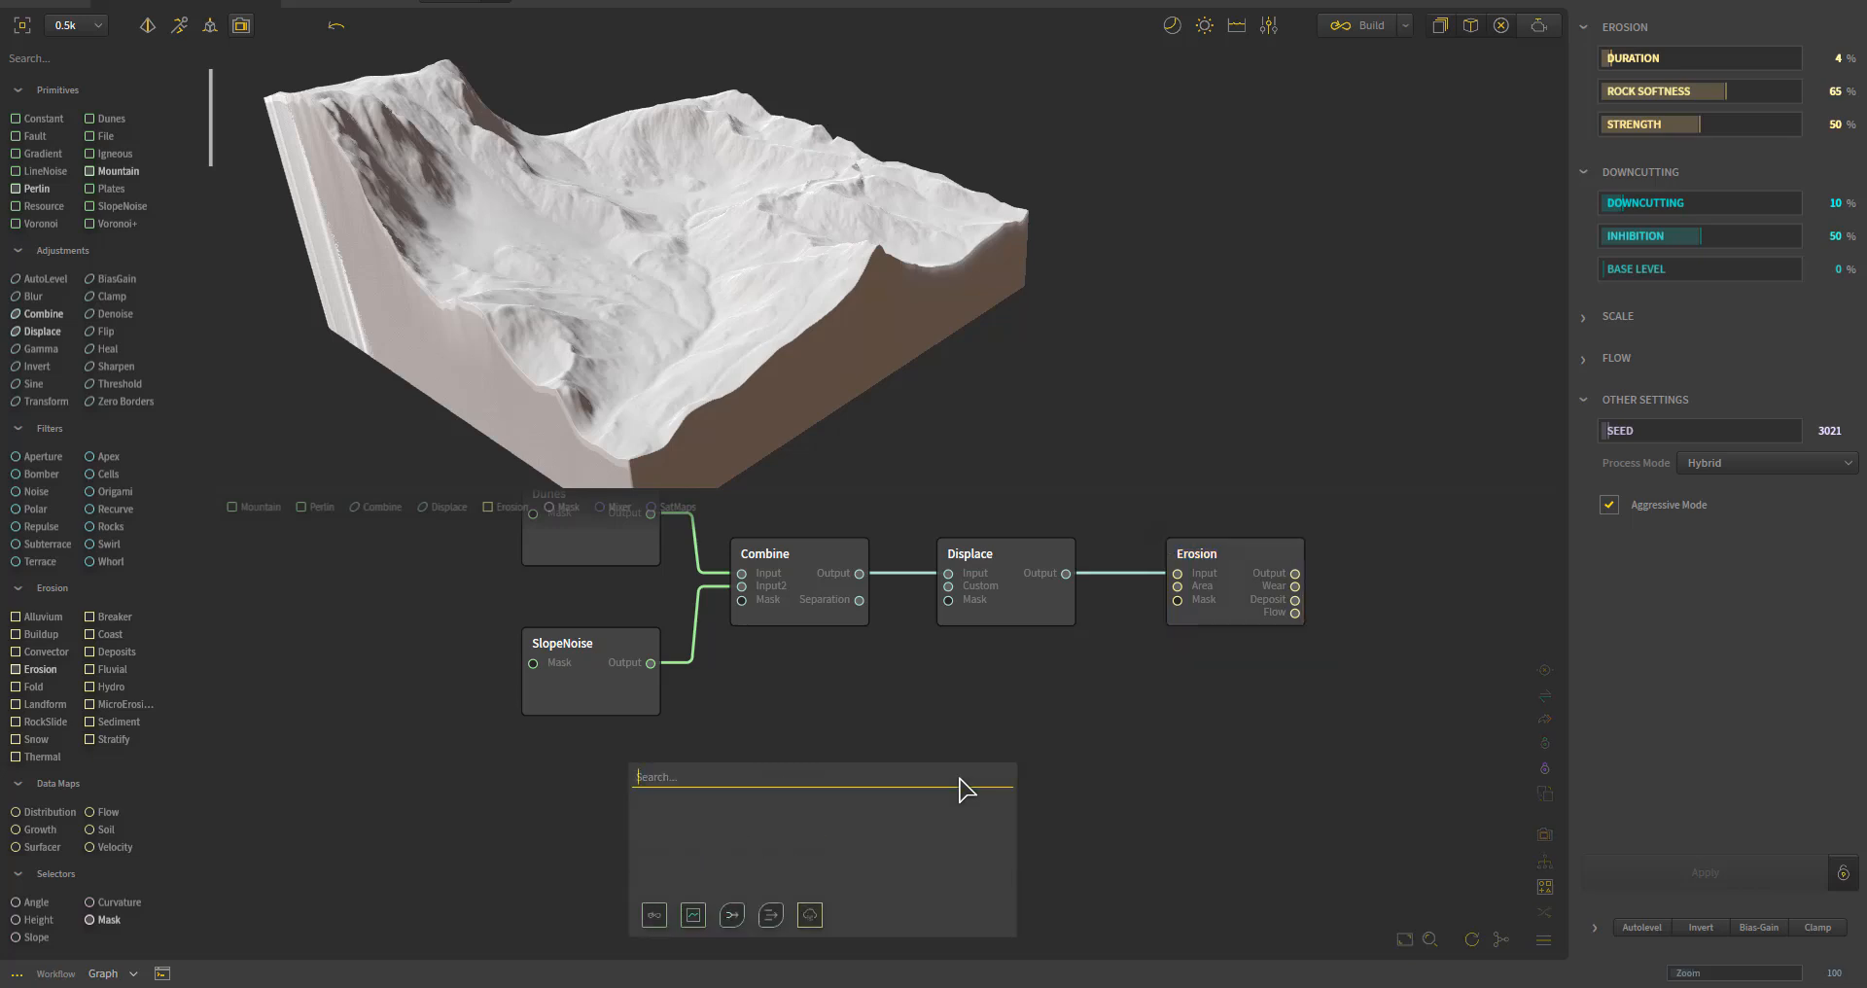
type("terr")
left_click(733, 815)
left_click_drag(815, 885, 969, 782)
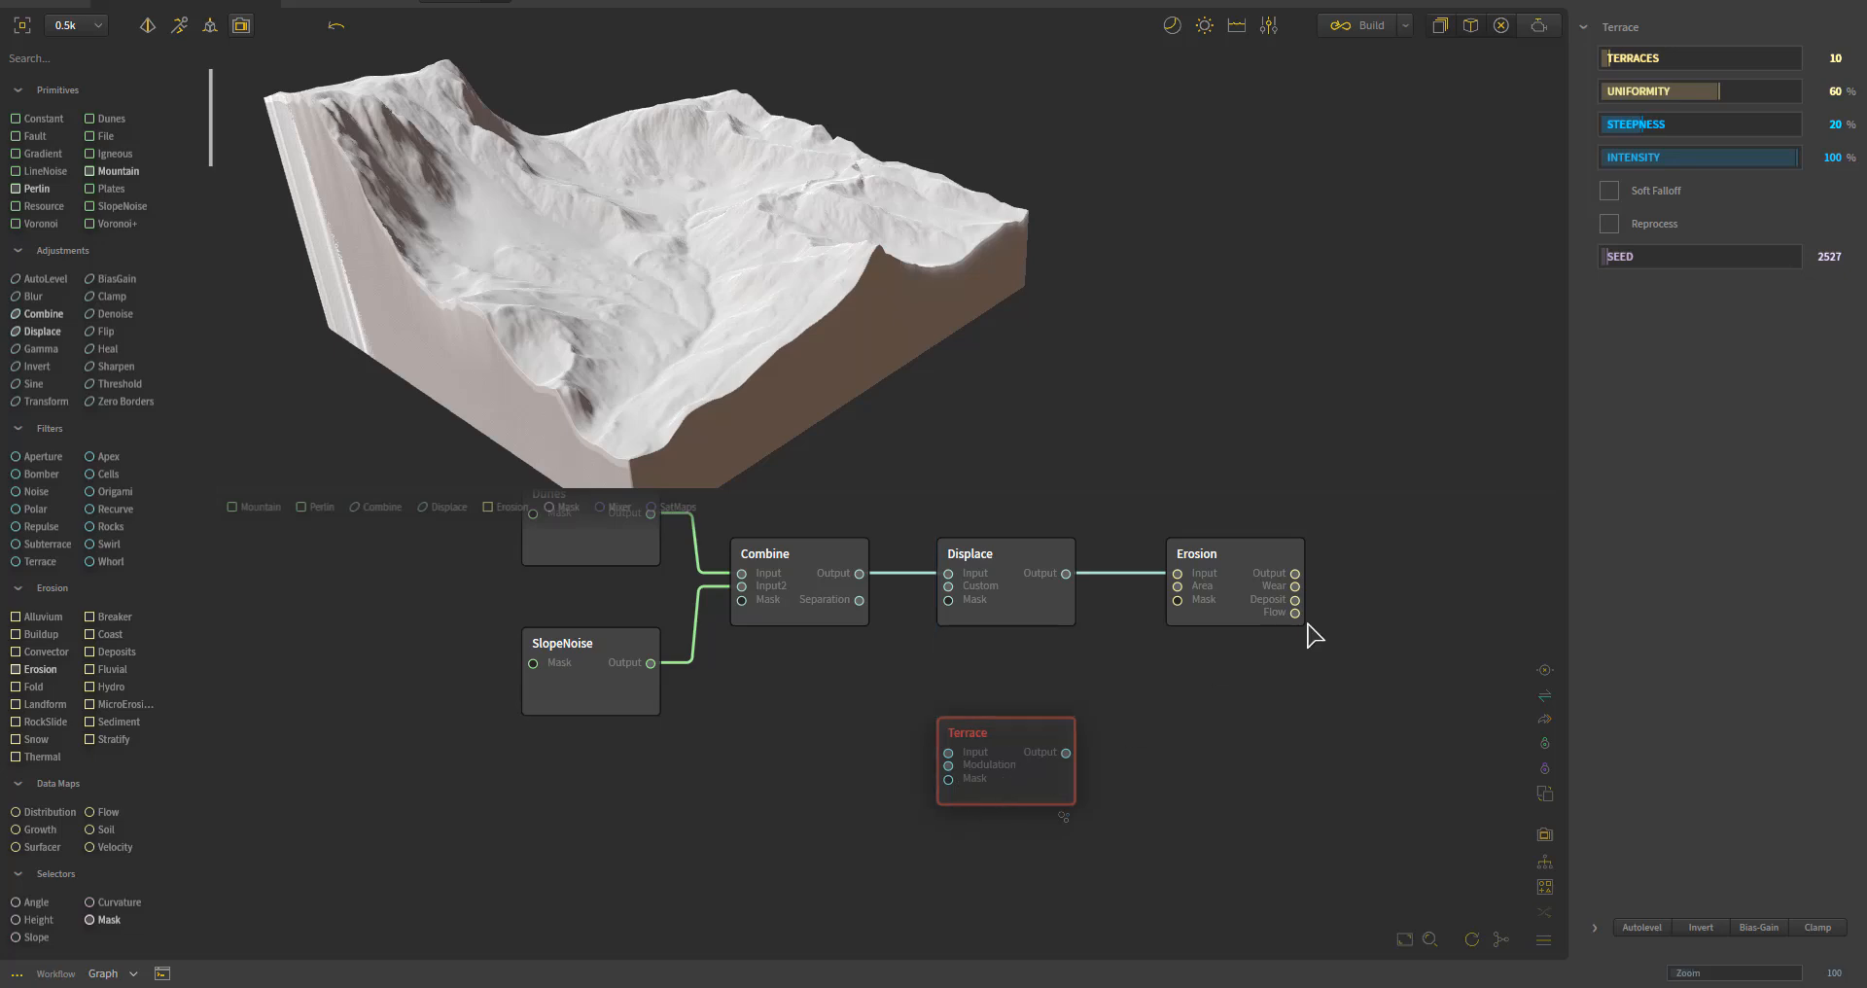
left_click_drag(1415, 554, 1080, 622)
left_click_drag(1264, 608, 1401, 622)
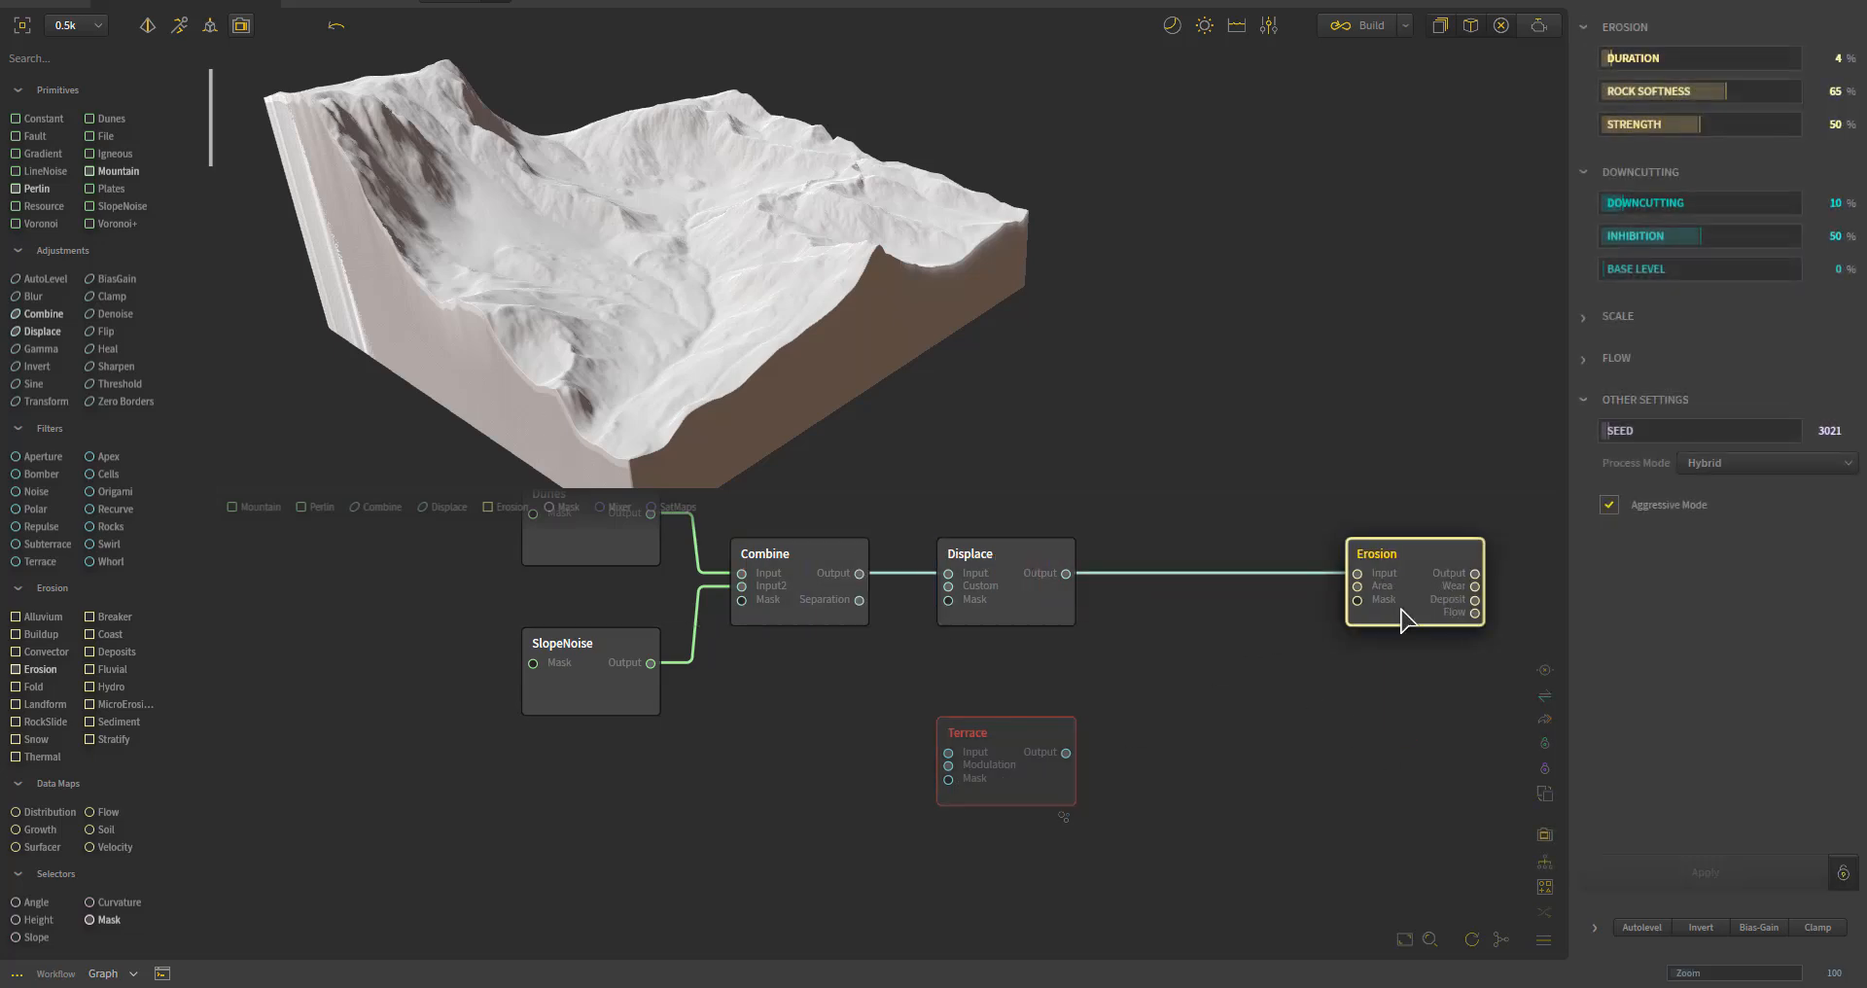
left_click_drag(997, 790, 1209, 741)
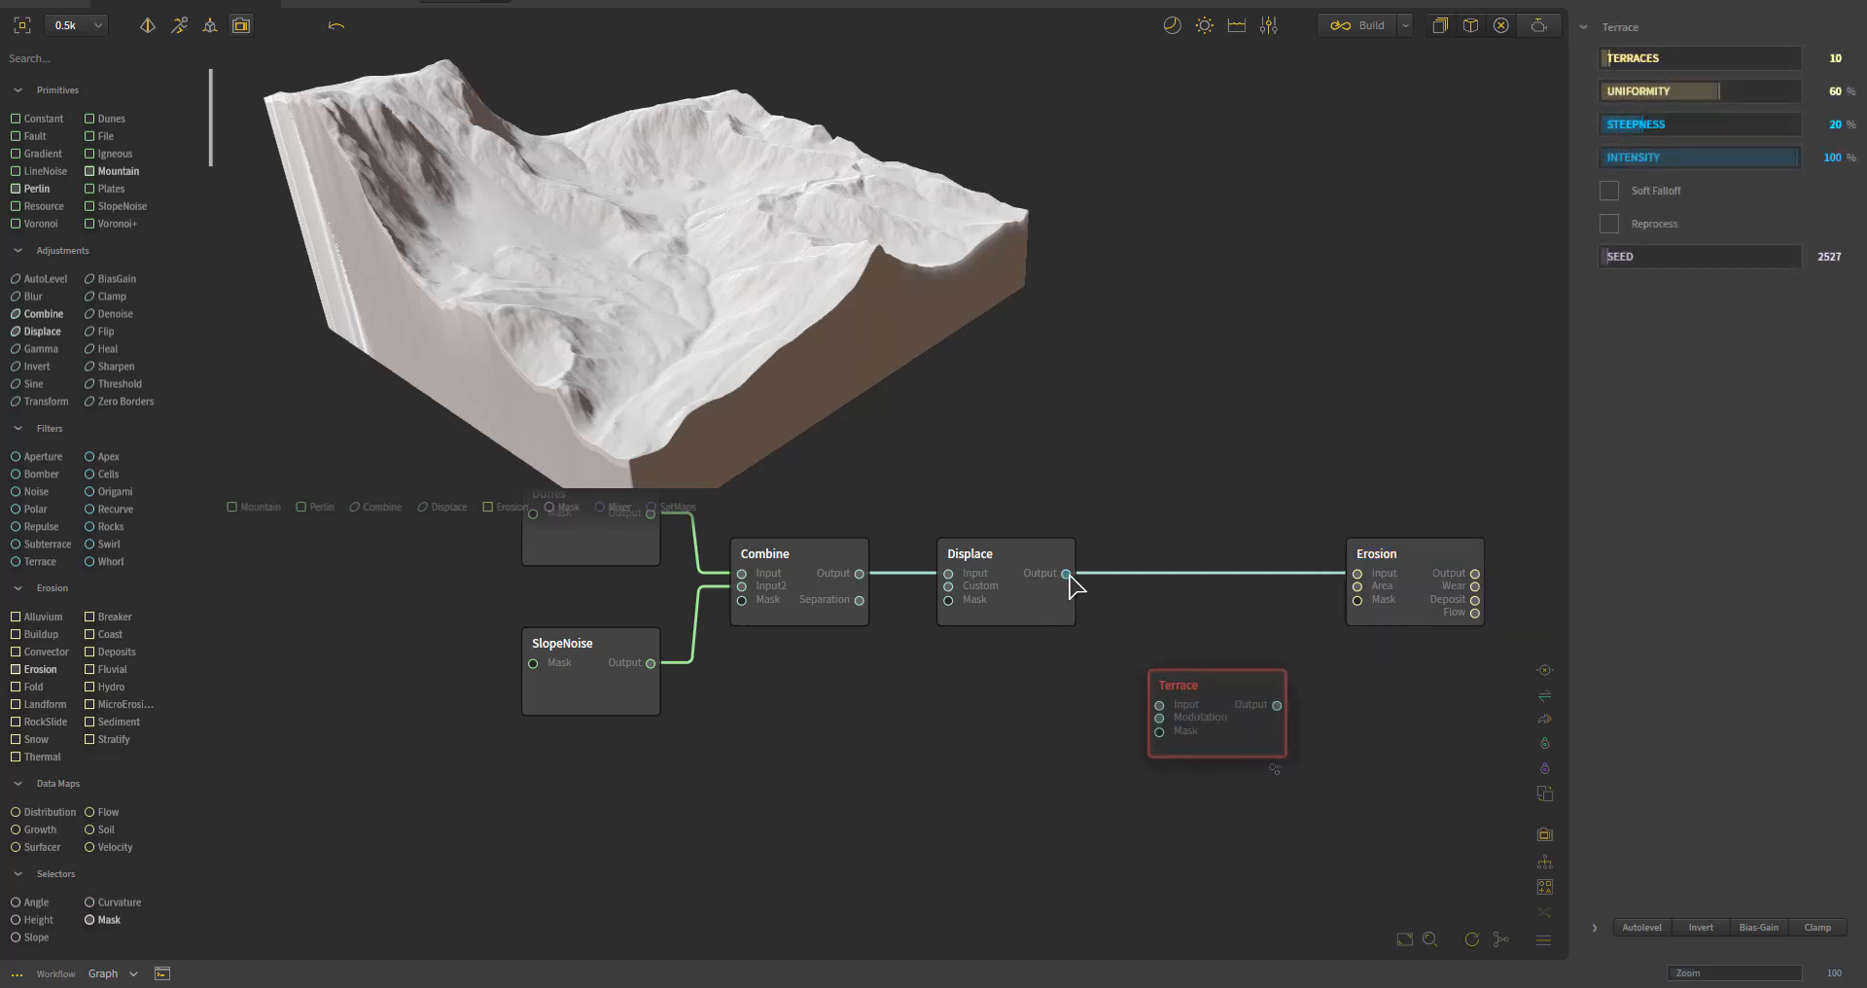
- Insert Terrace into the chain, connecting Displace's Output to Terrace's Input and Terrace's Output to Erosion's Input
left_click_drag(1067, 574, 1159, 705)
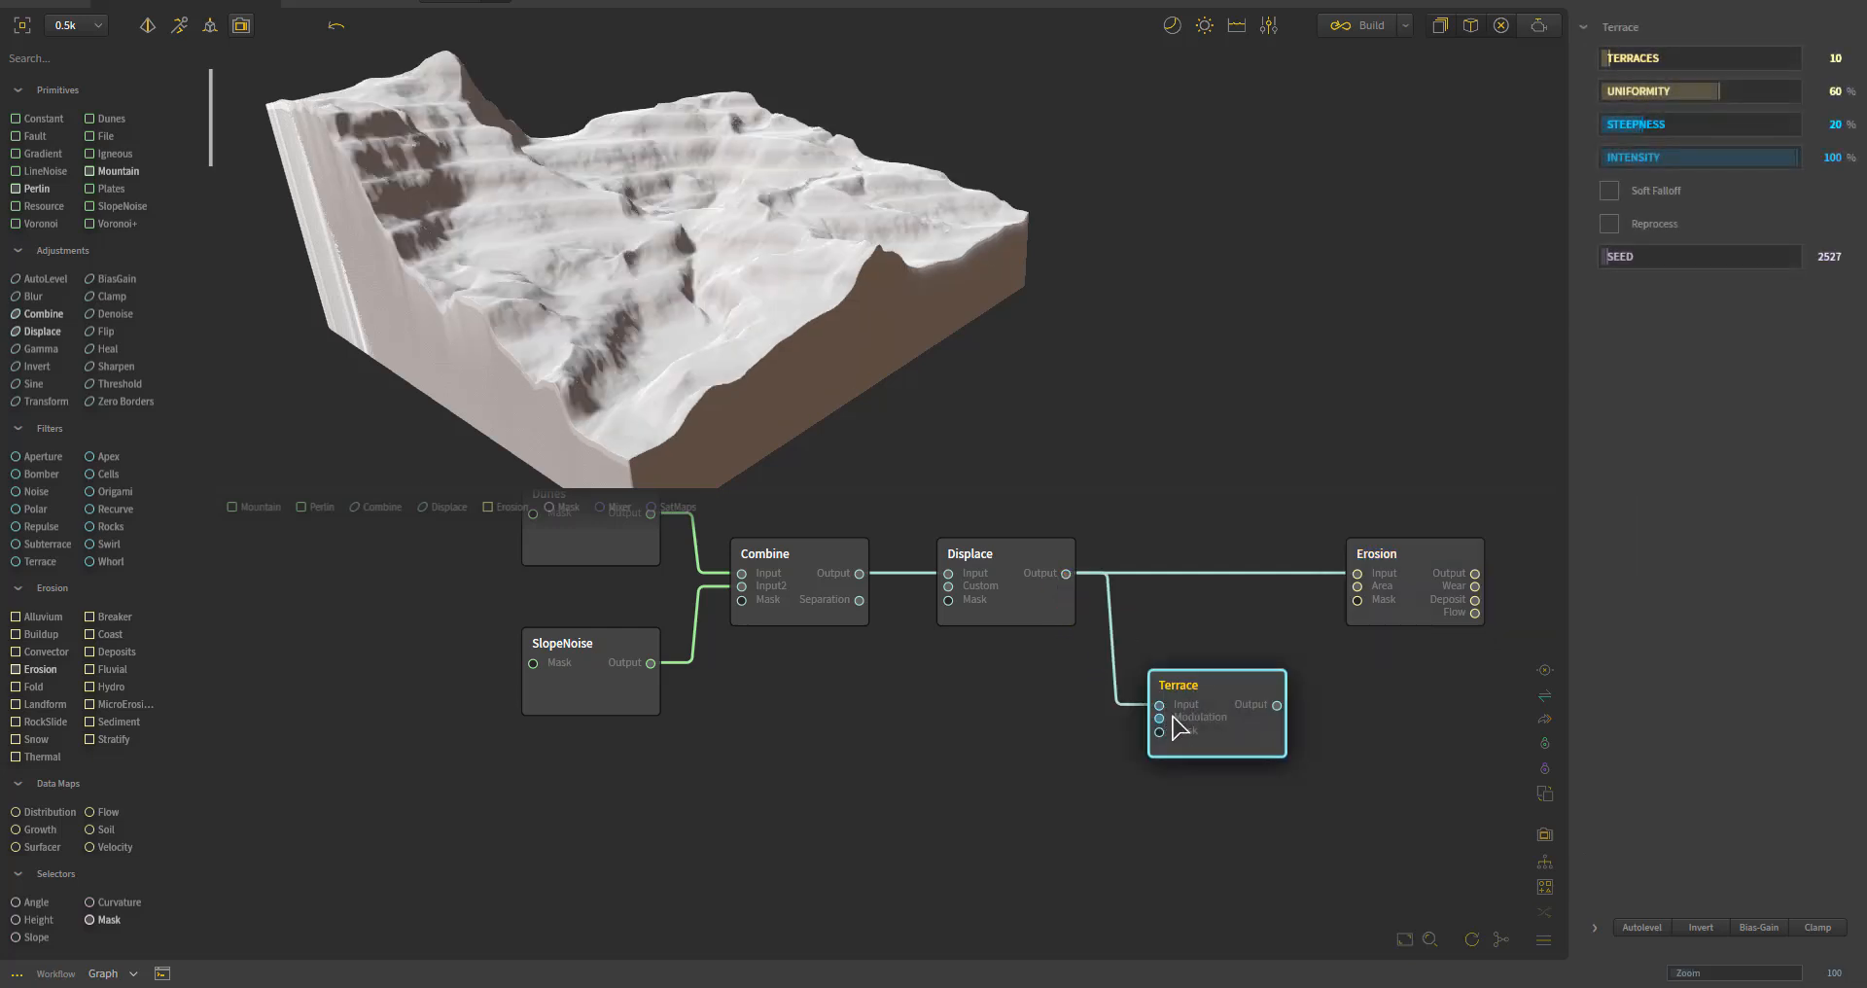
left_click_drag(1276, 705, 1357, 573)
left_click_drag(1209, 722, 1196, 650)
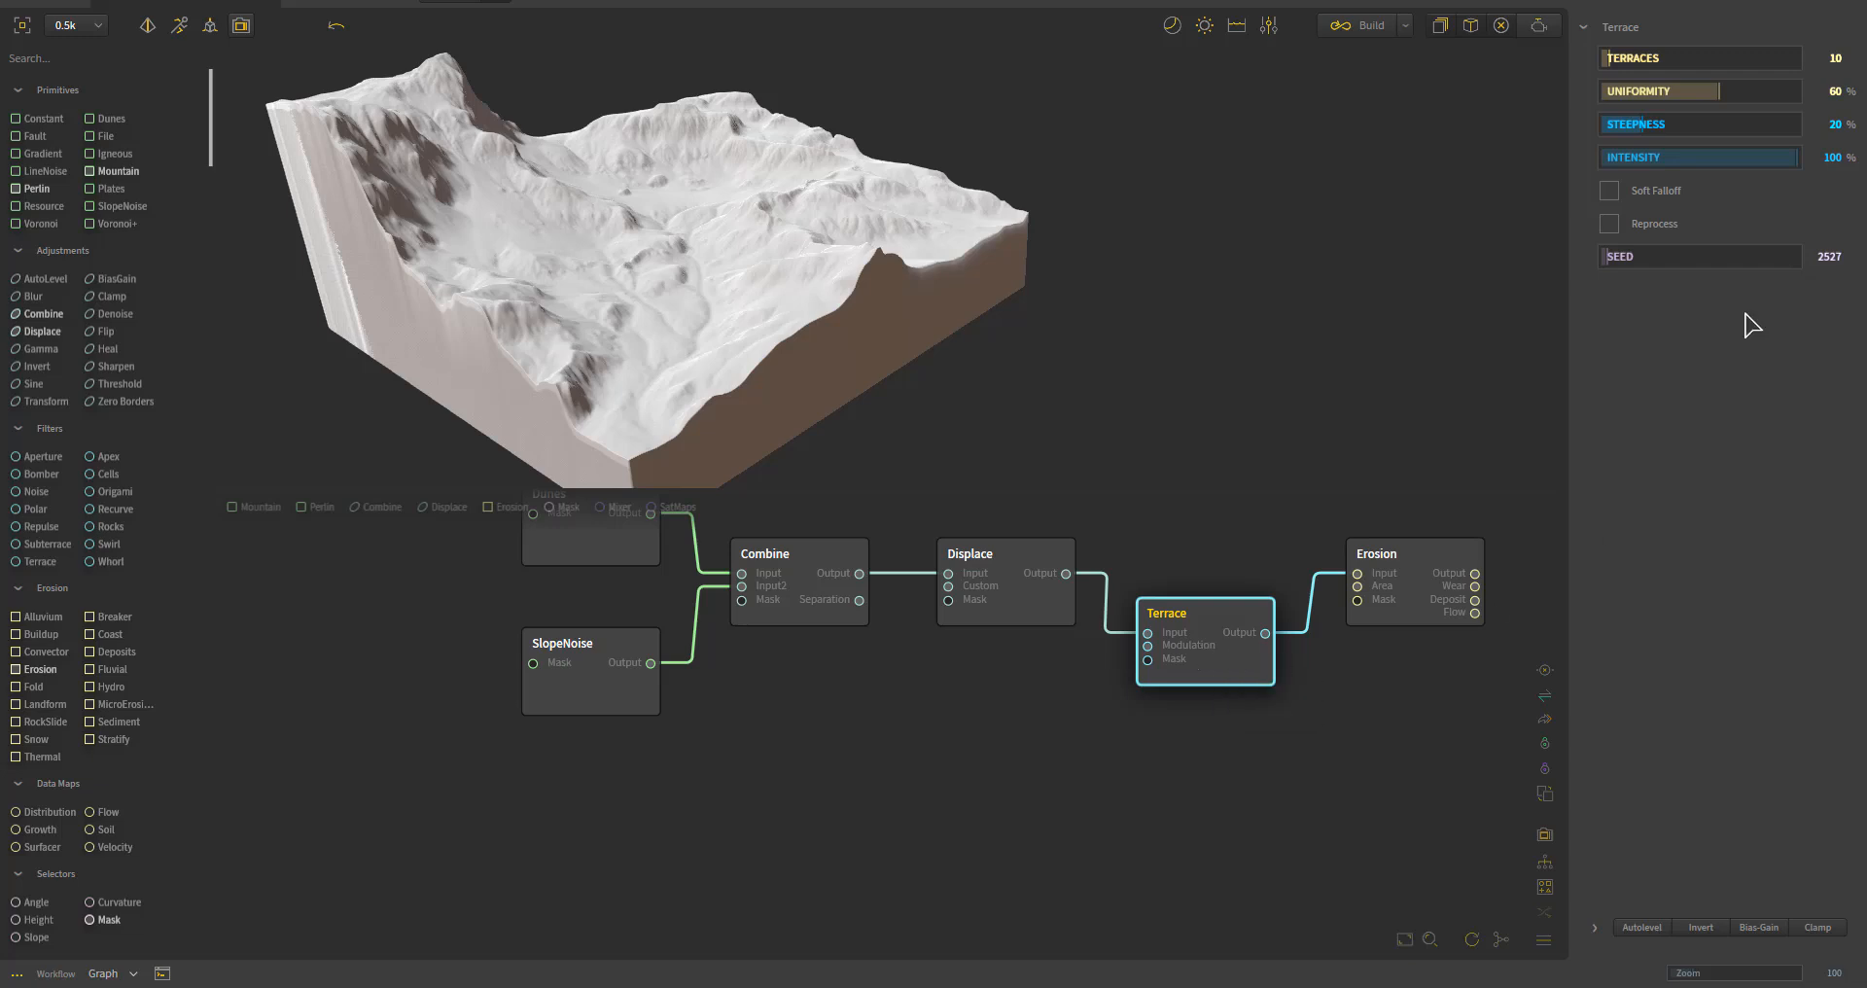
- Set the Terrace node's Terraces to 38 and Seed to 13636, and apply a Downcutting of 21% on the Erosion node
left_click(1630, 57)
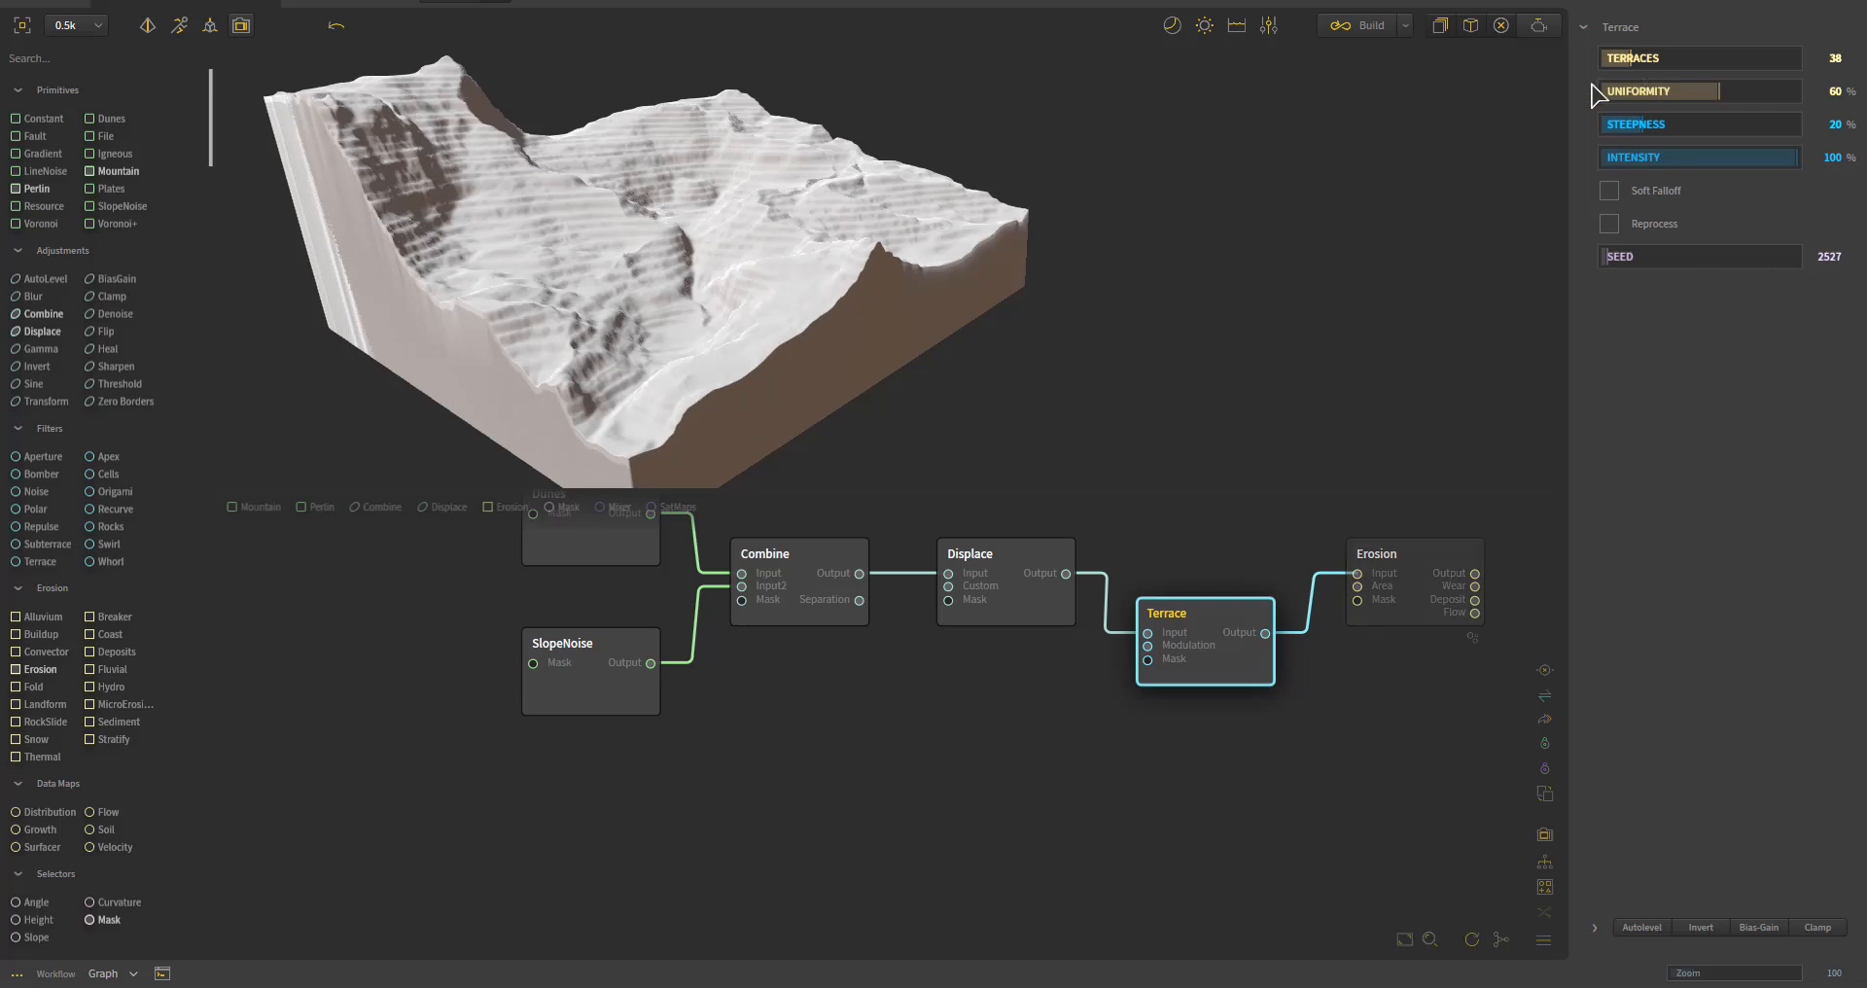
left_click(1621, 259)
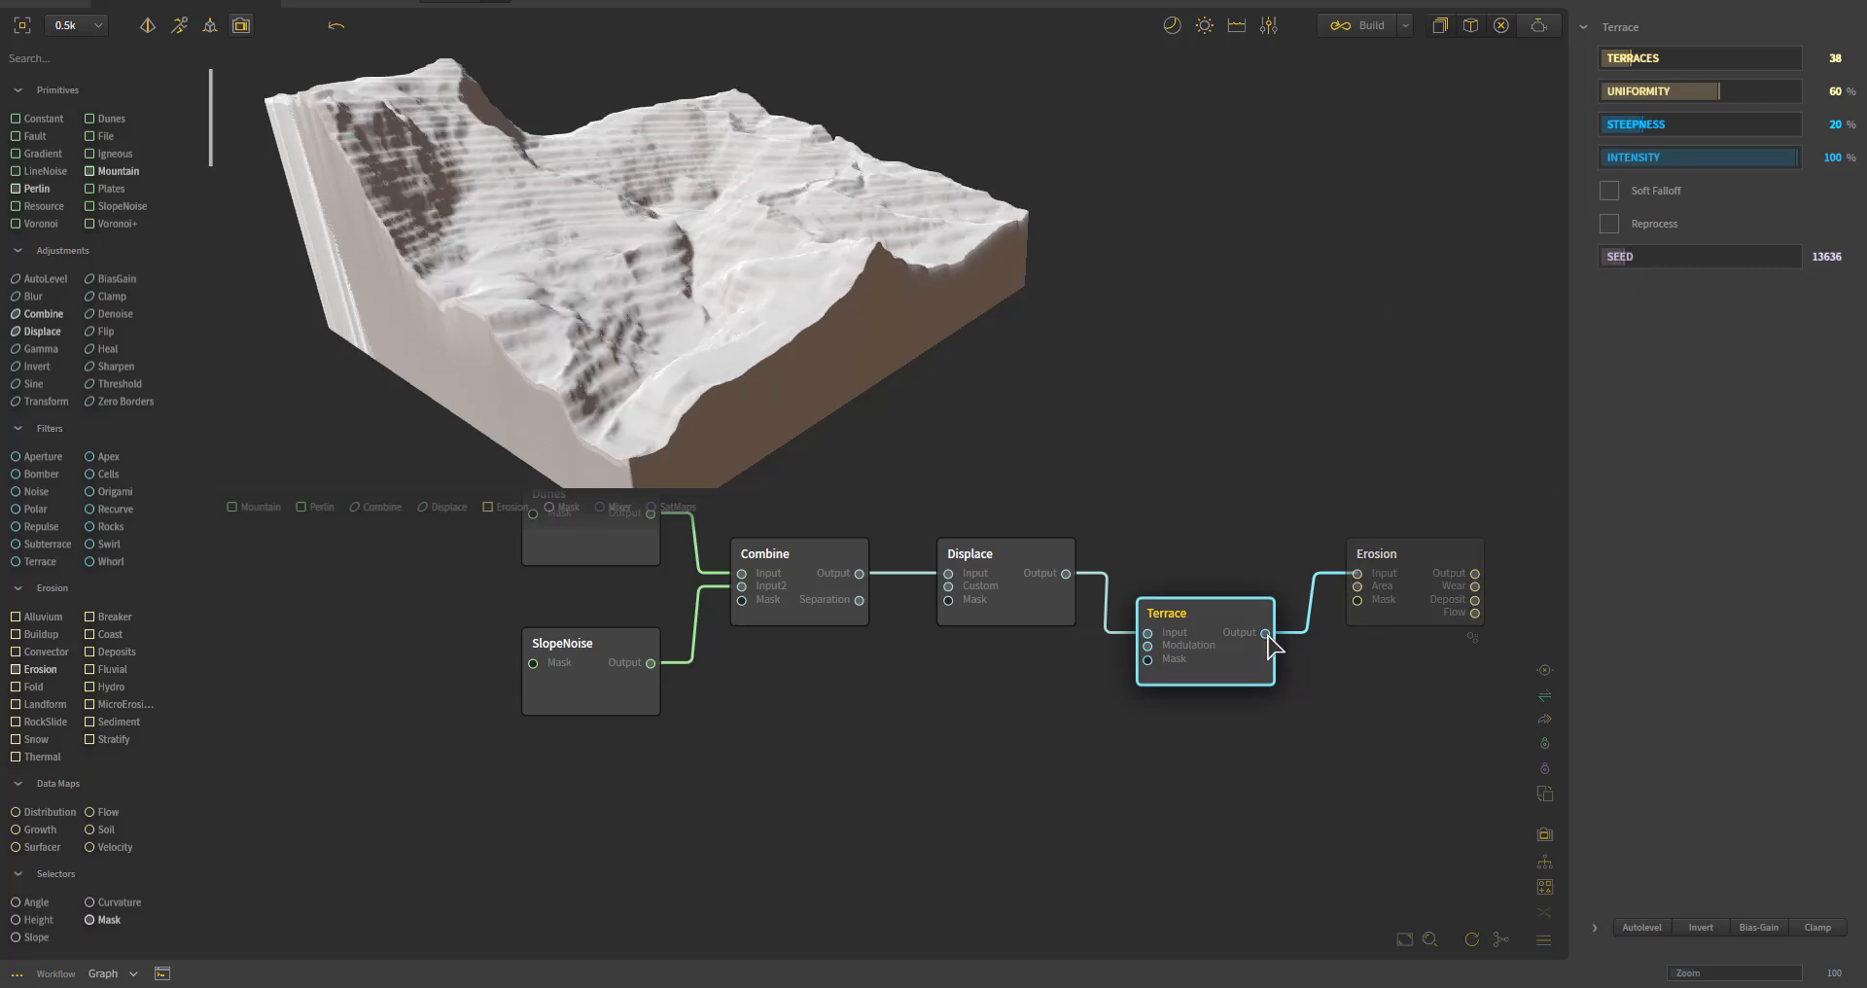
left_click(1414, 588)
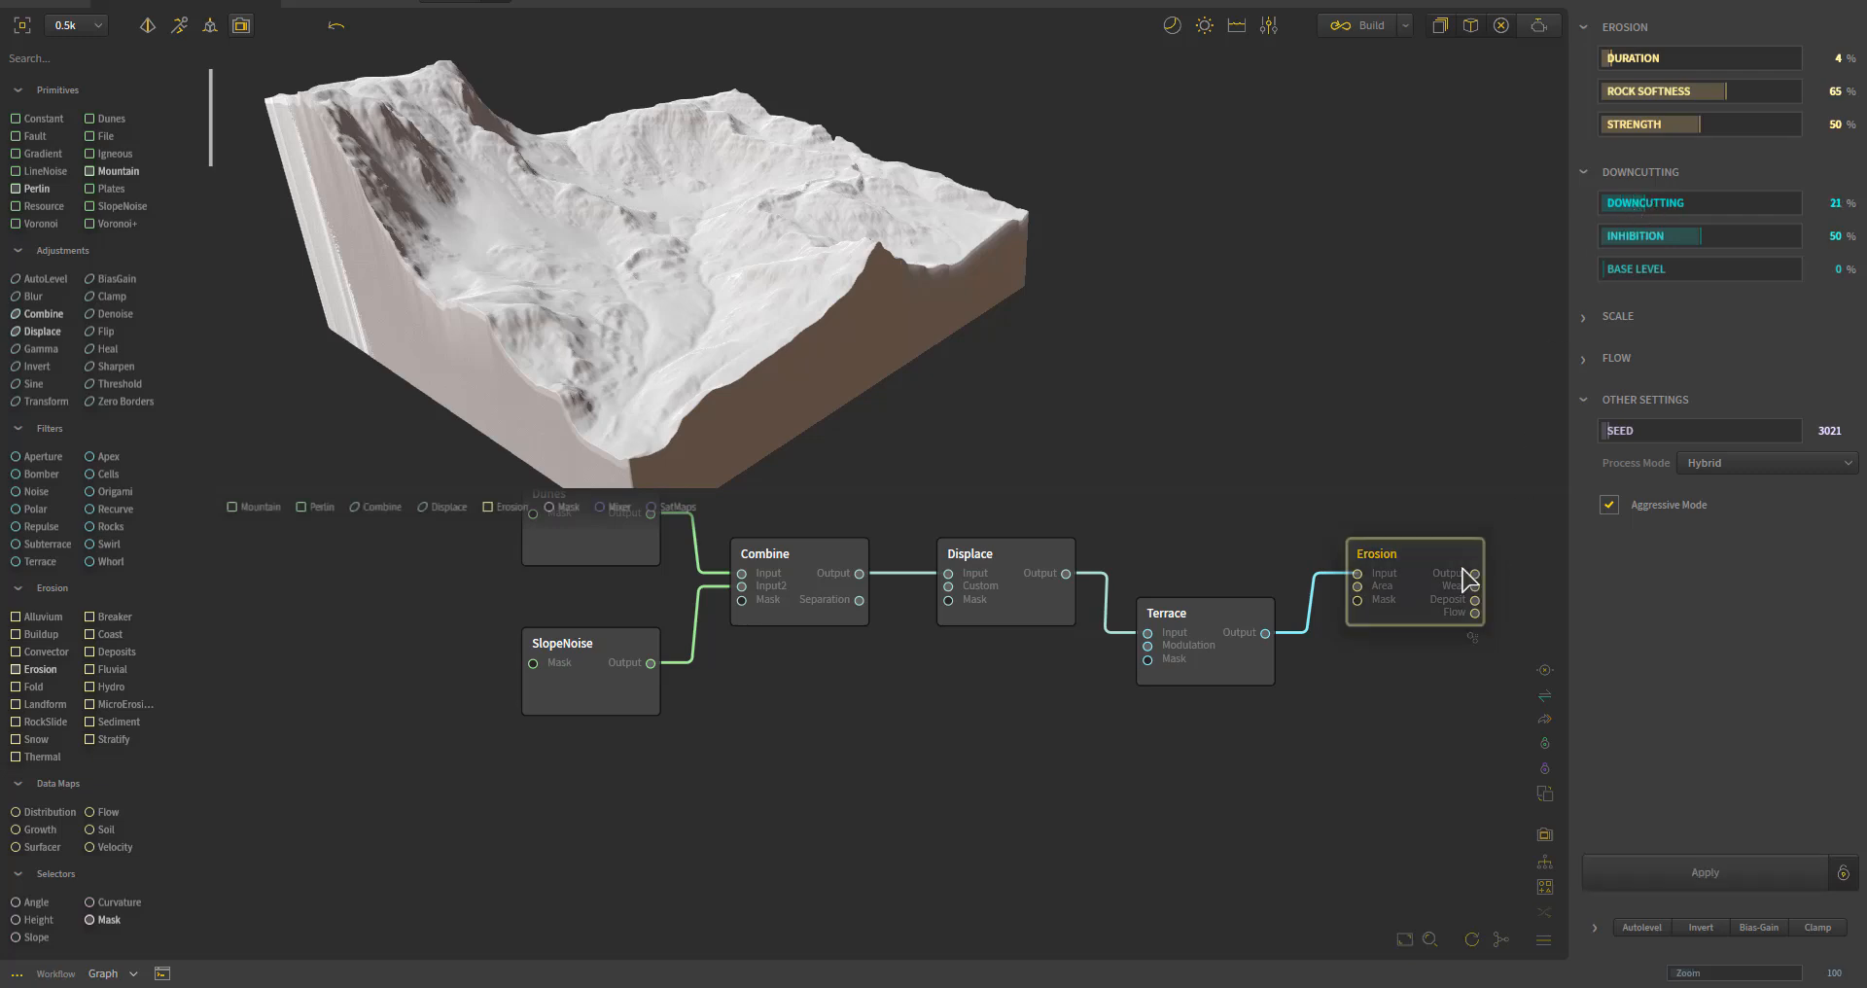
left_click(1706, 875)
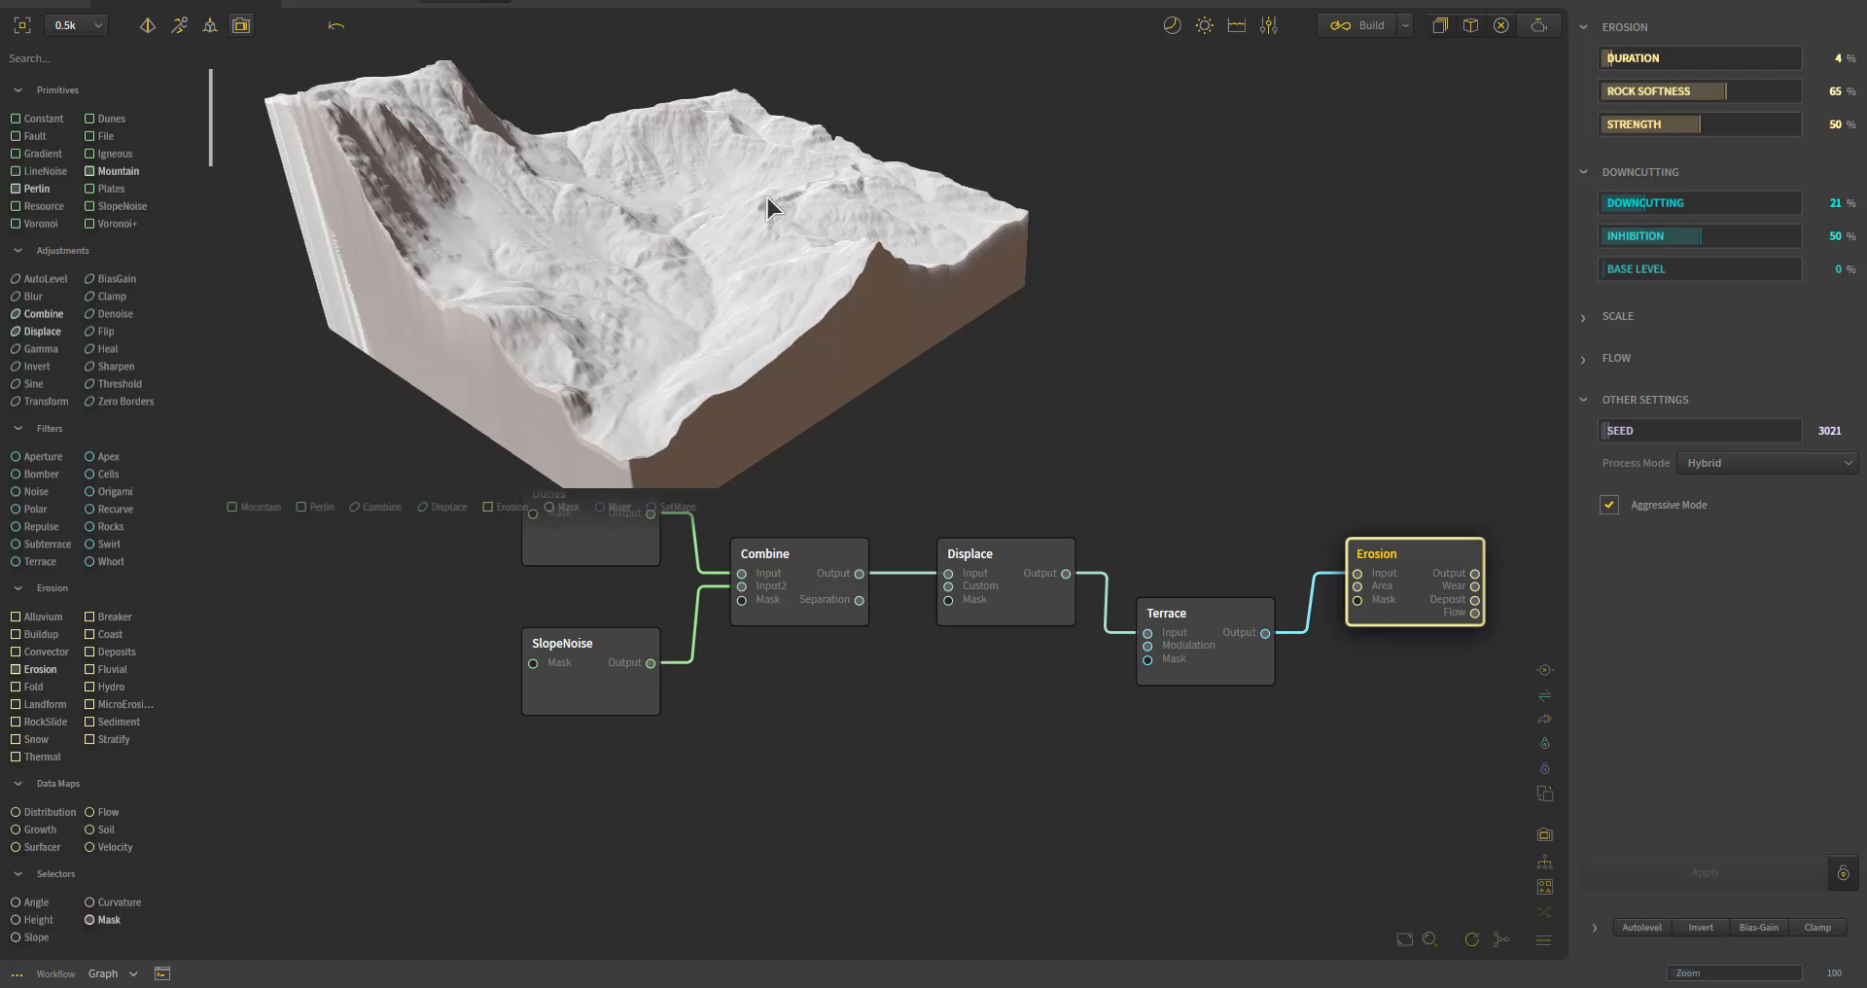
mouse_move(831, 251)
left_mouse_down()
mouse_move(833, 383)
mouse_move(843, 212)
mouse_move(768, 156)
mouse_move(817, 235)
left_mouse_up()
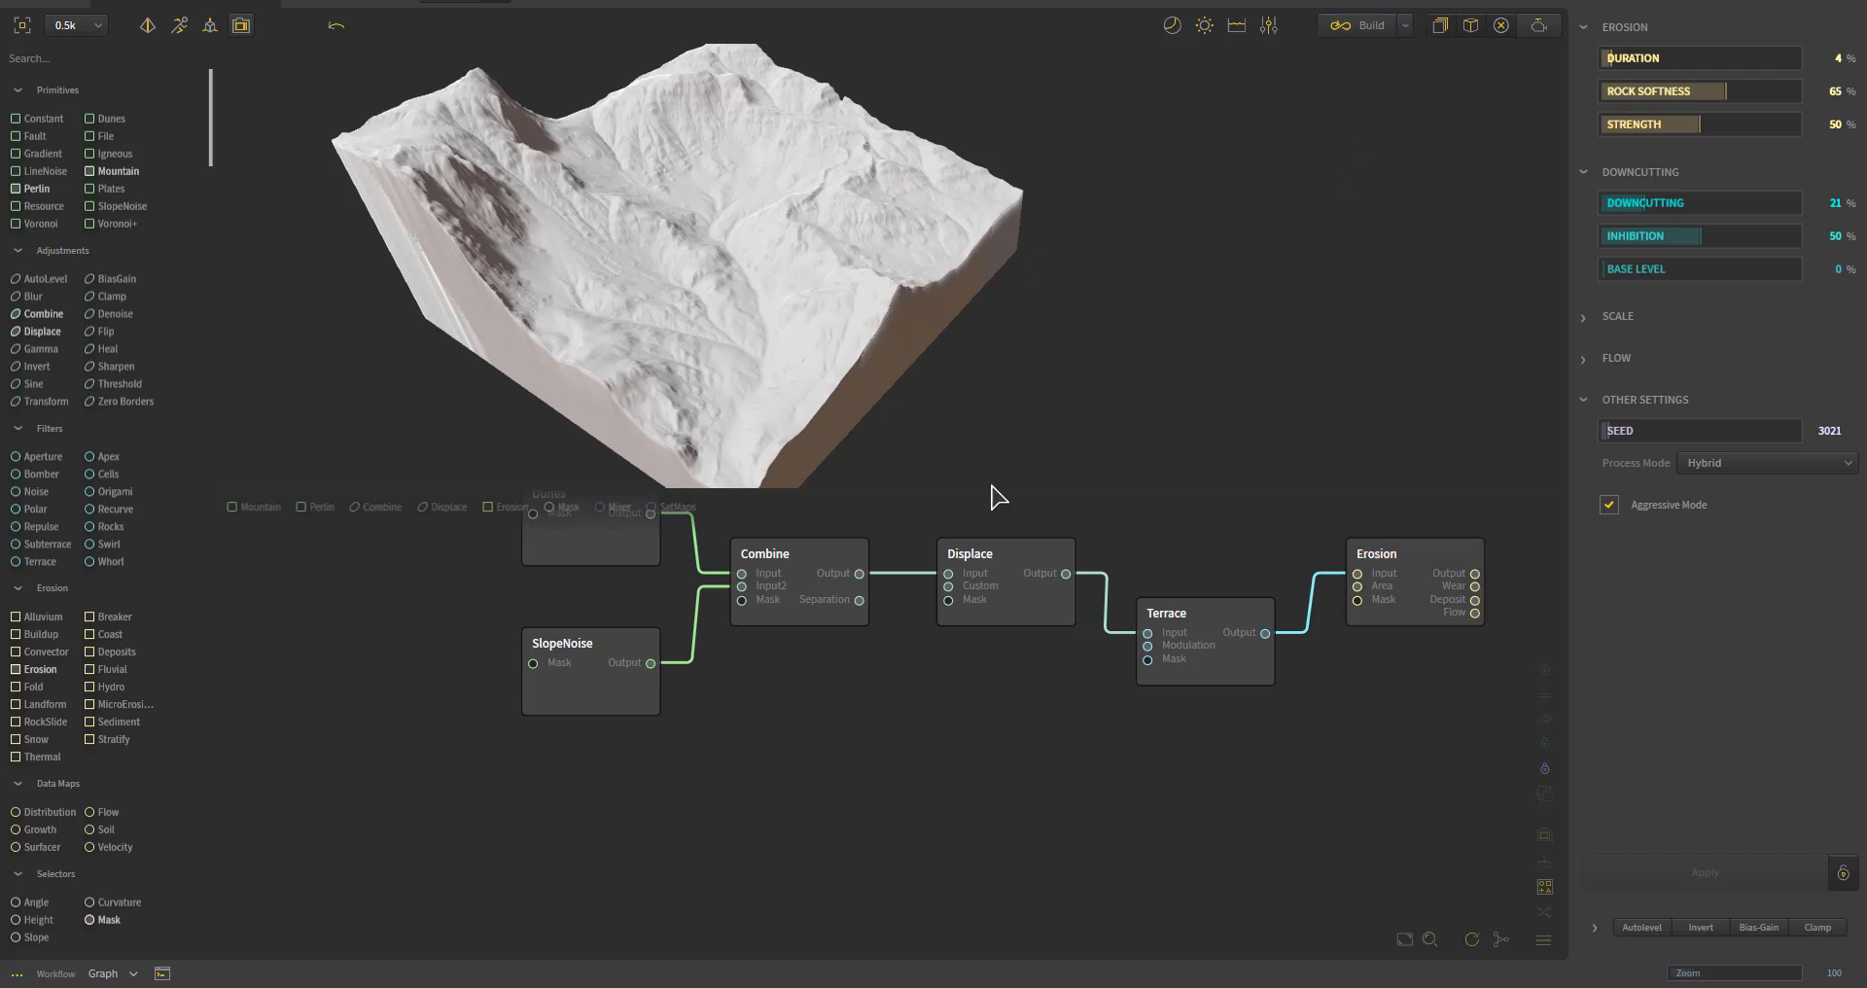
- Show the secondary map preview beside the terrain view, enlarge it and switch it to 3D shading
left_click(241, 26)
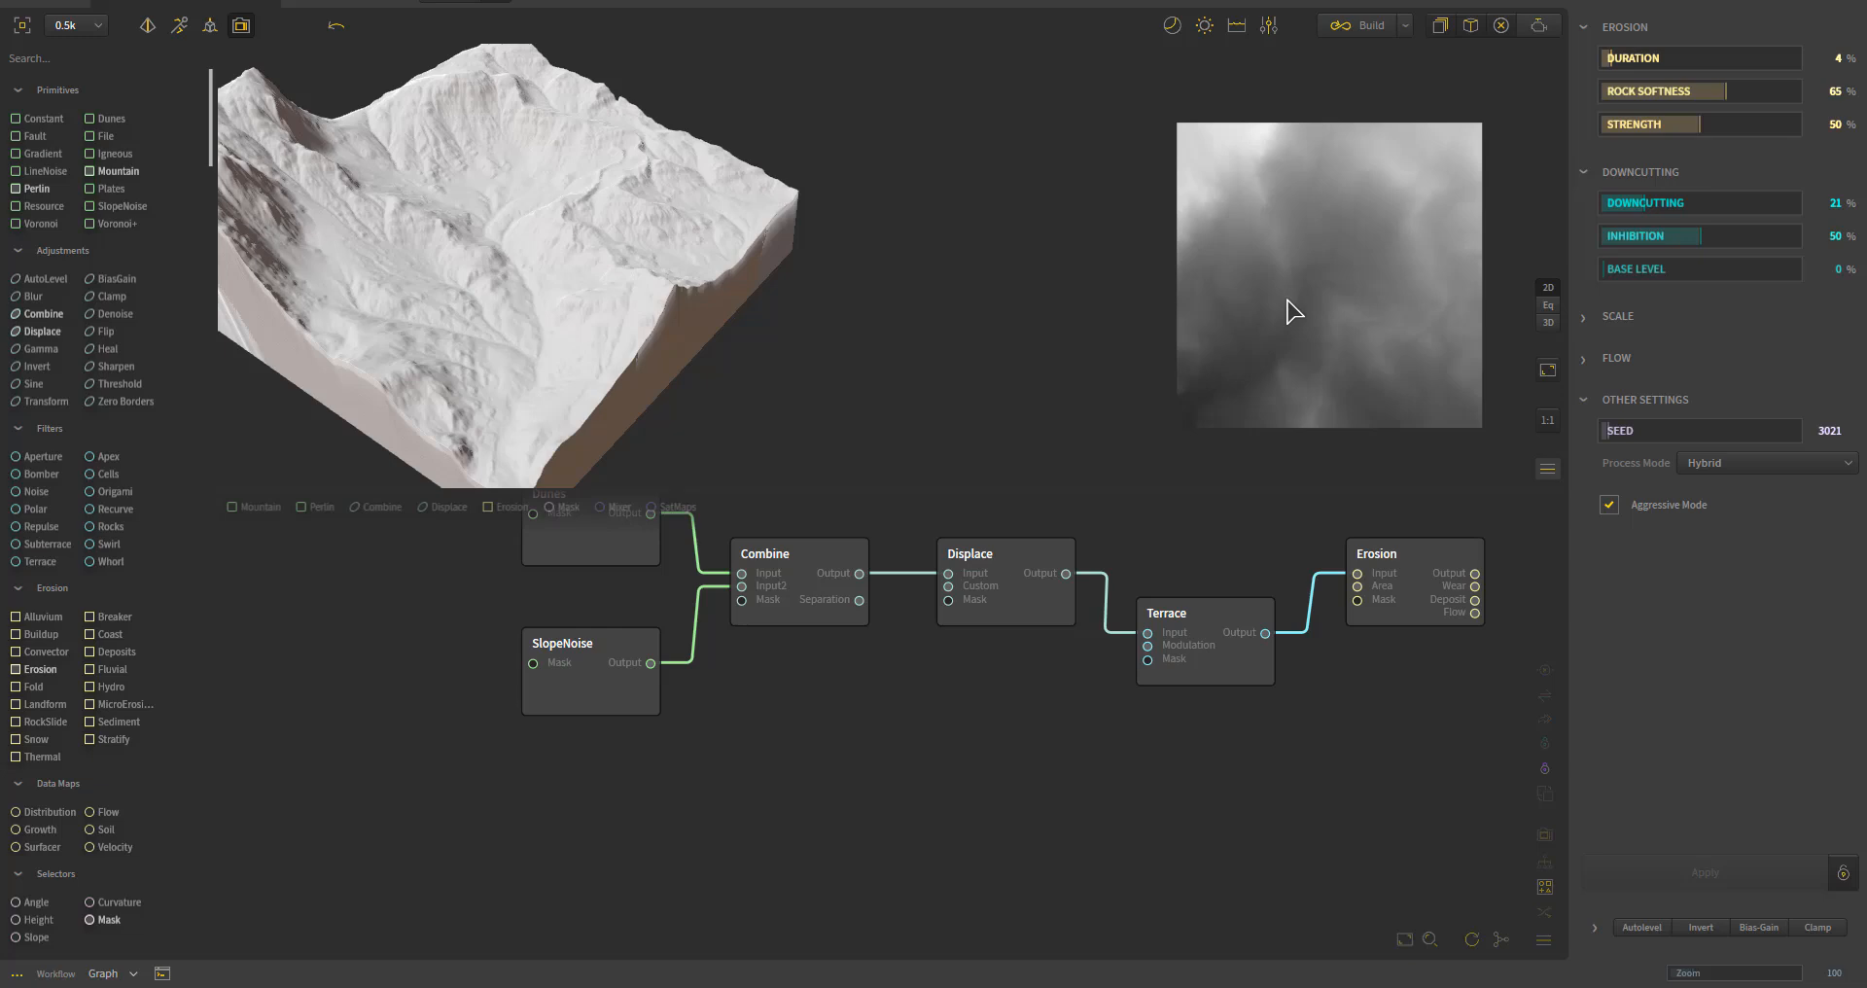
scroll(1294, 311, "up", 3)
left_click_drag(1120, 330, 933, 304)
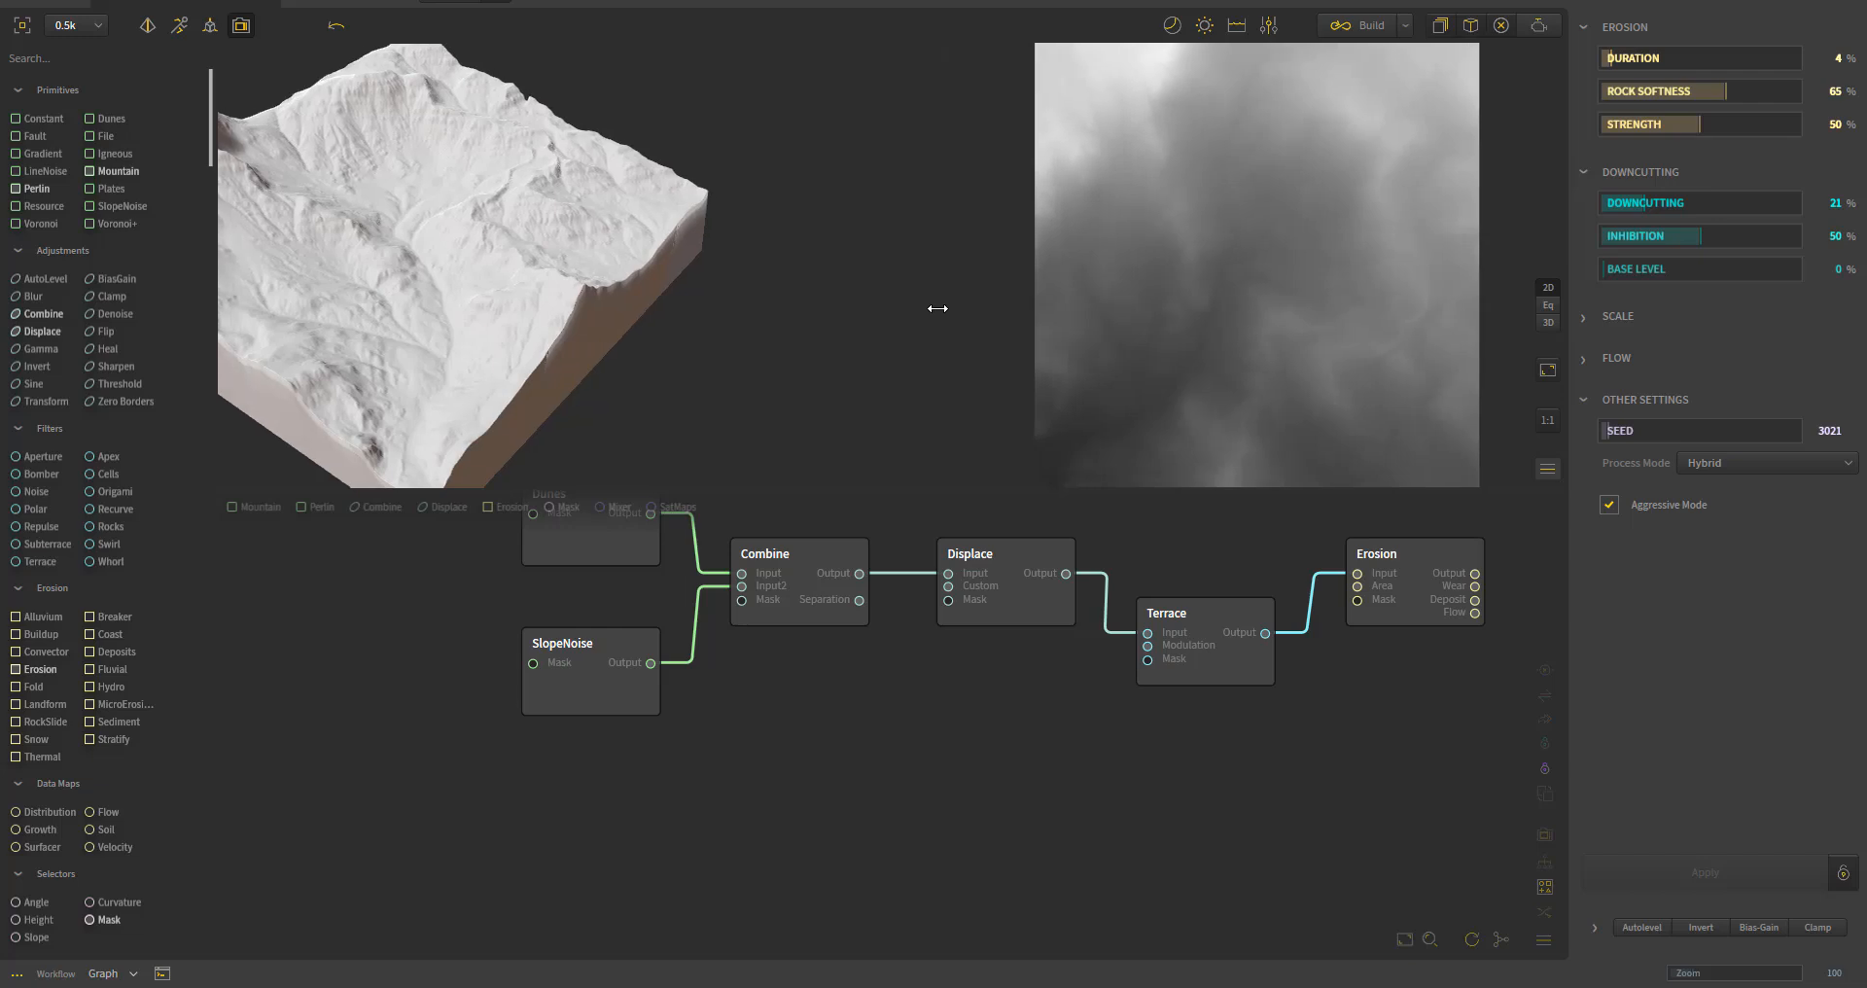
left_click(1547, 324)
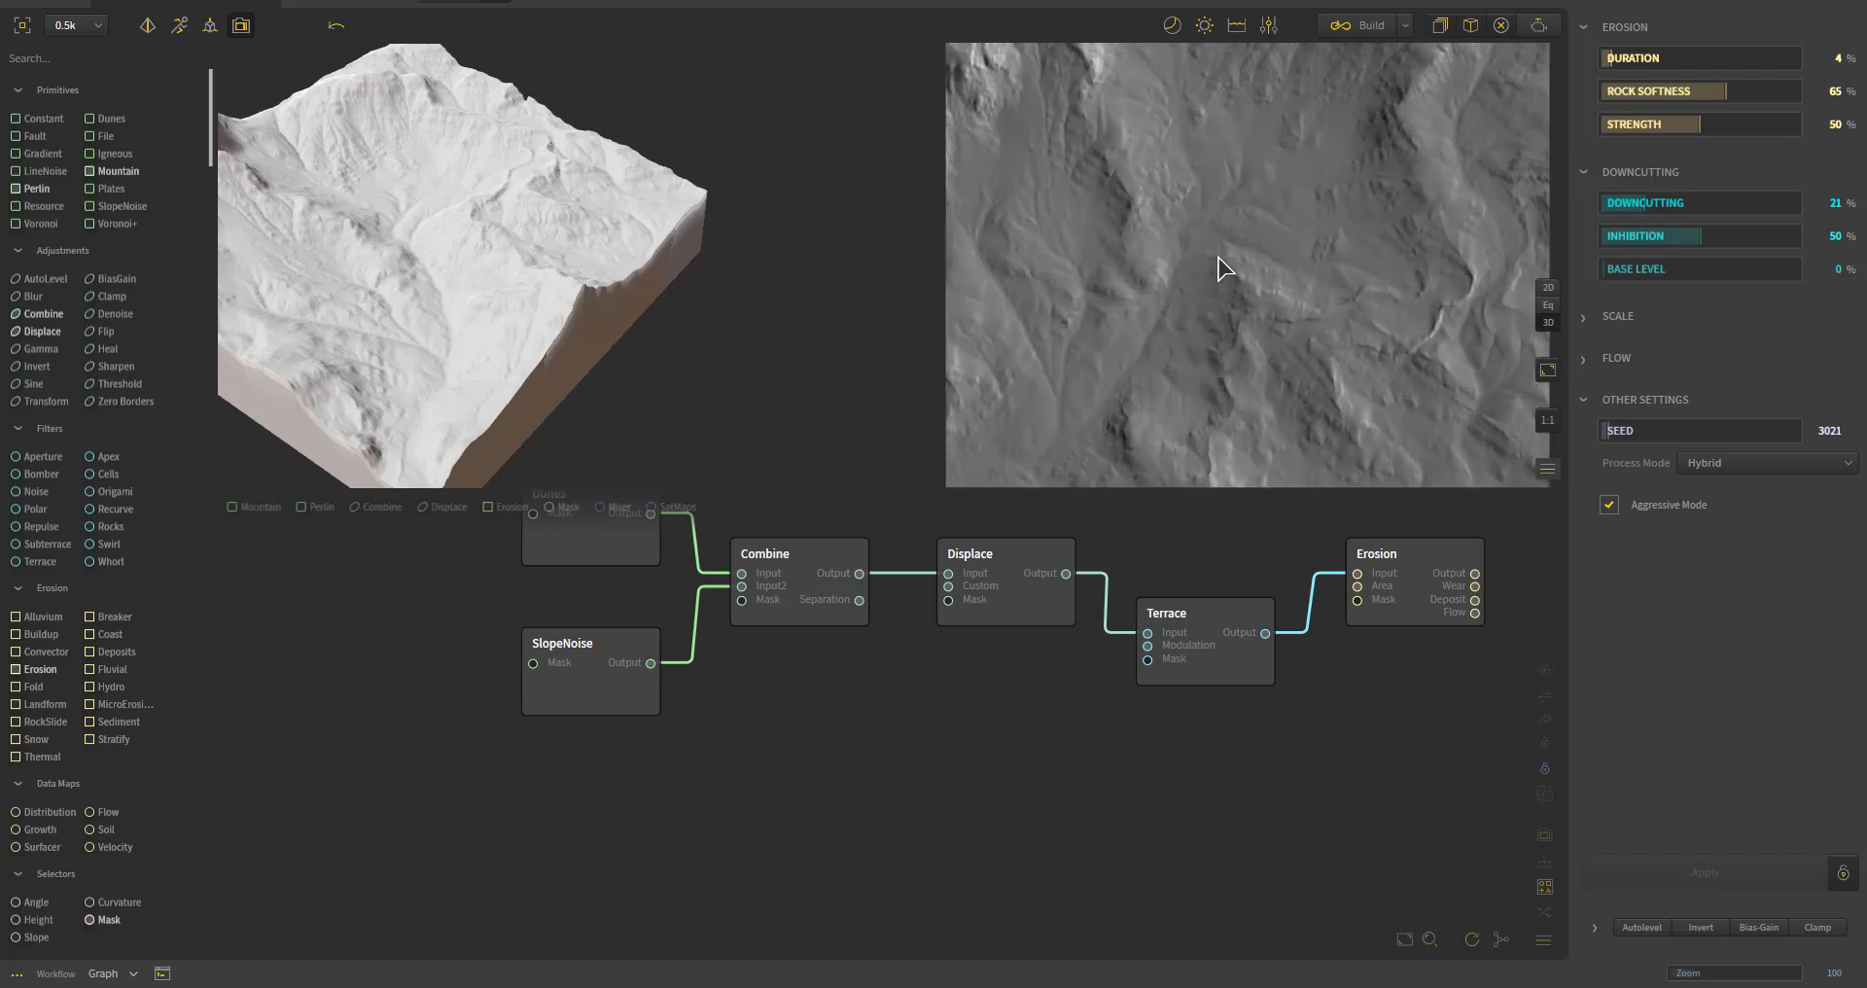
- Overlay the Erosion node's Flow, Deposit and Wear maps in turn on the shaded preview
right_click(1206, 206)
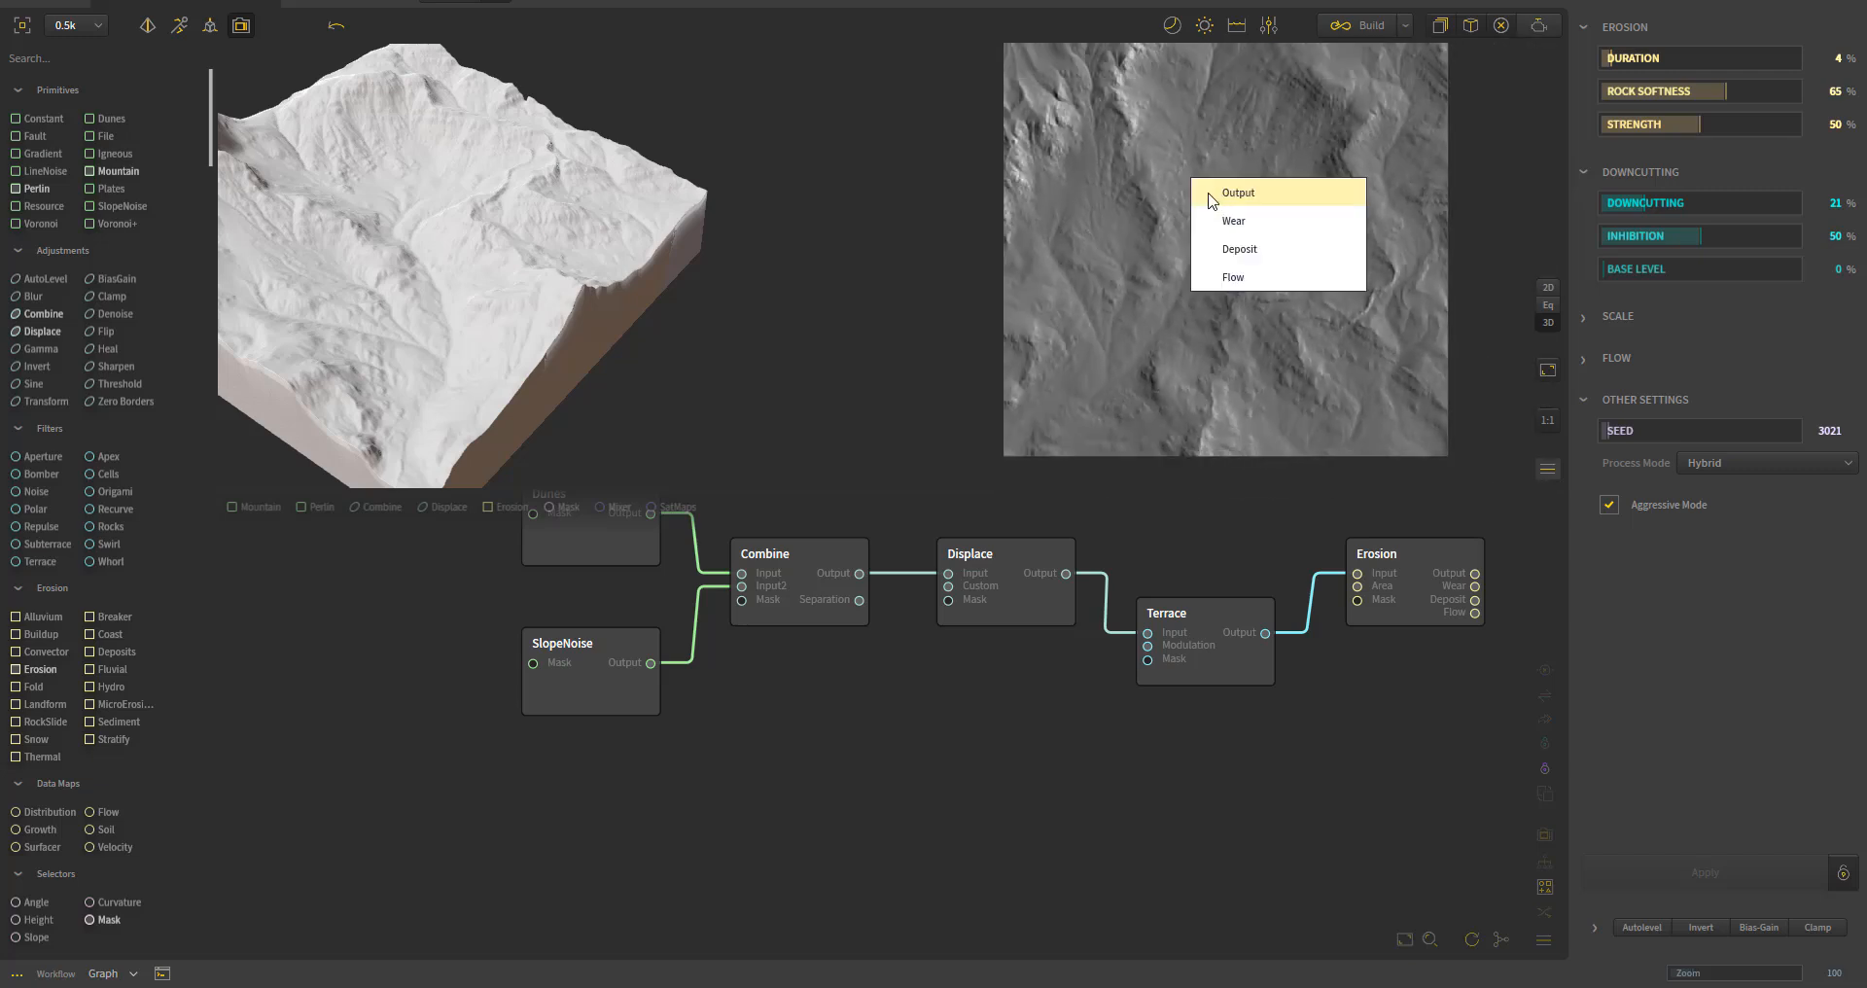
left_click(1268, 287)
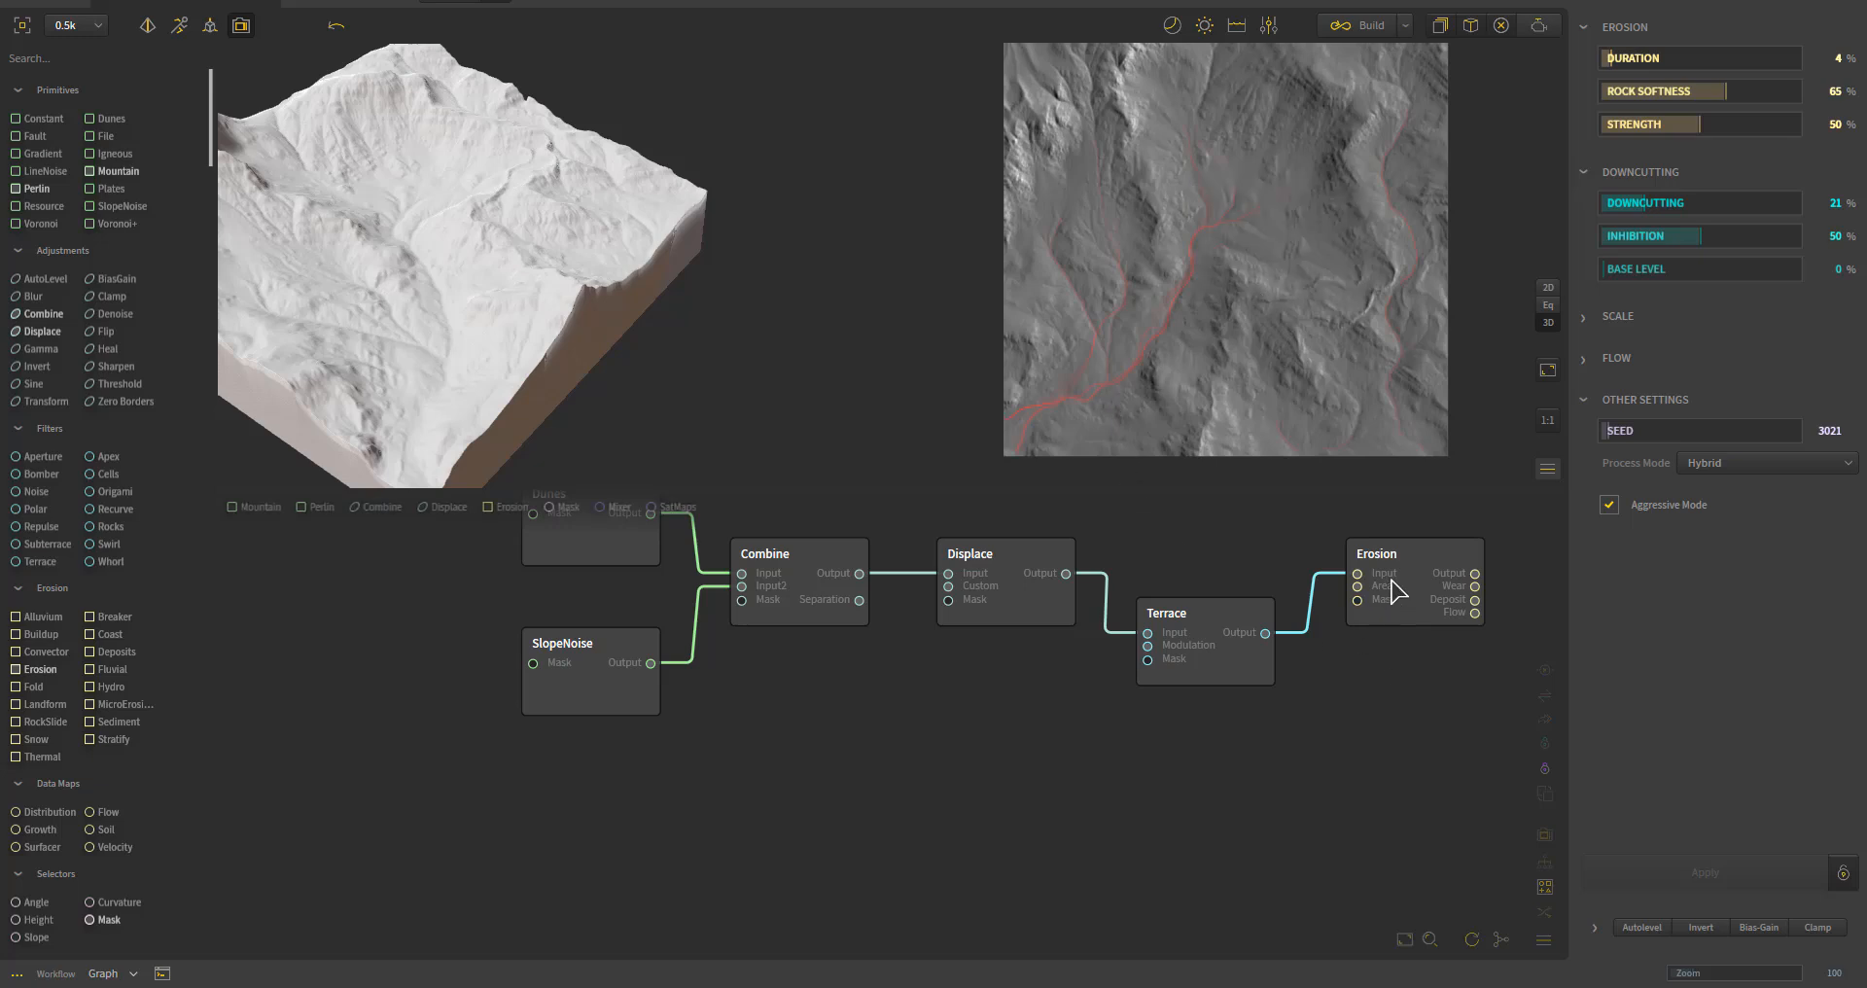
right_click(1168, 170)
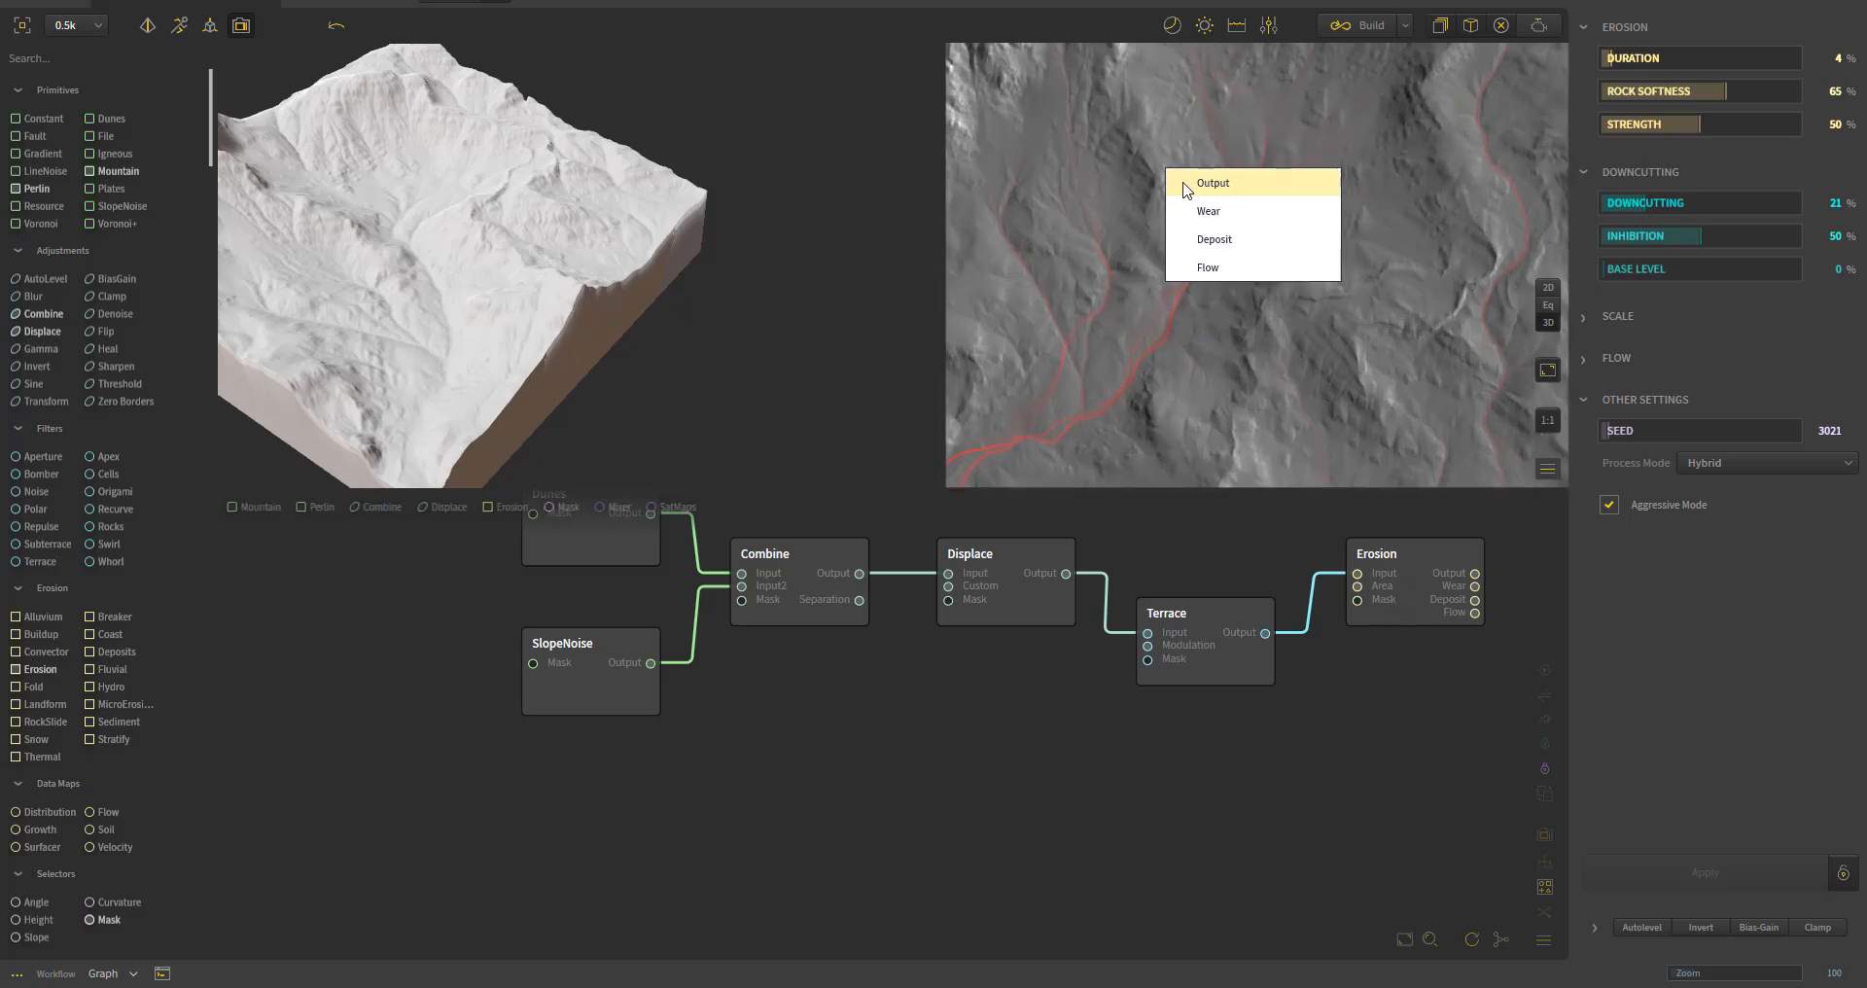
left_click(1225, 245)
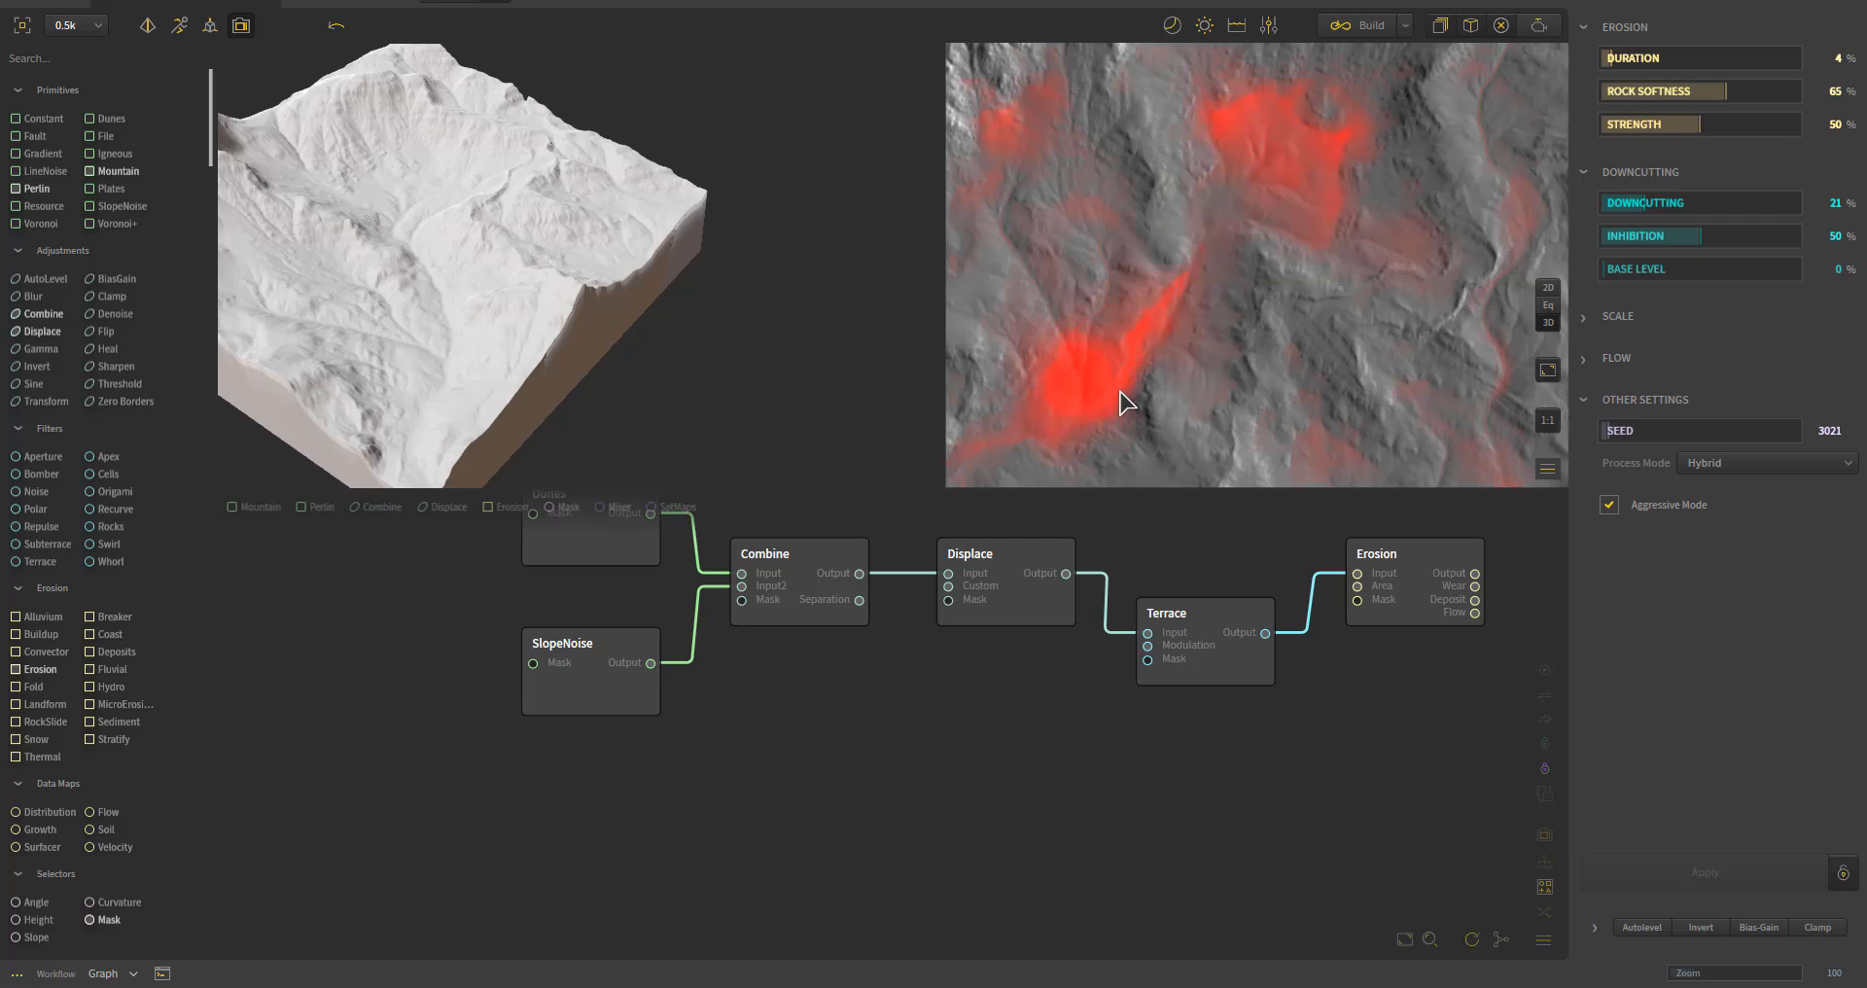
right_click(1216, 224)
left_click(1284, 267)
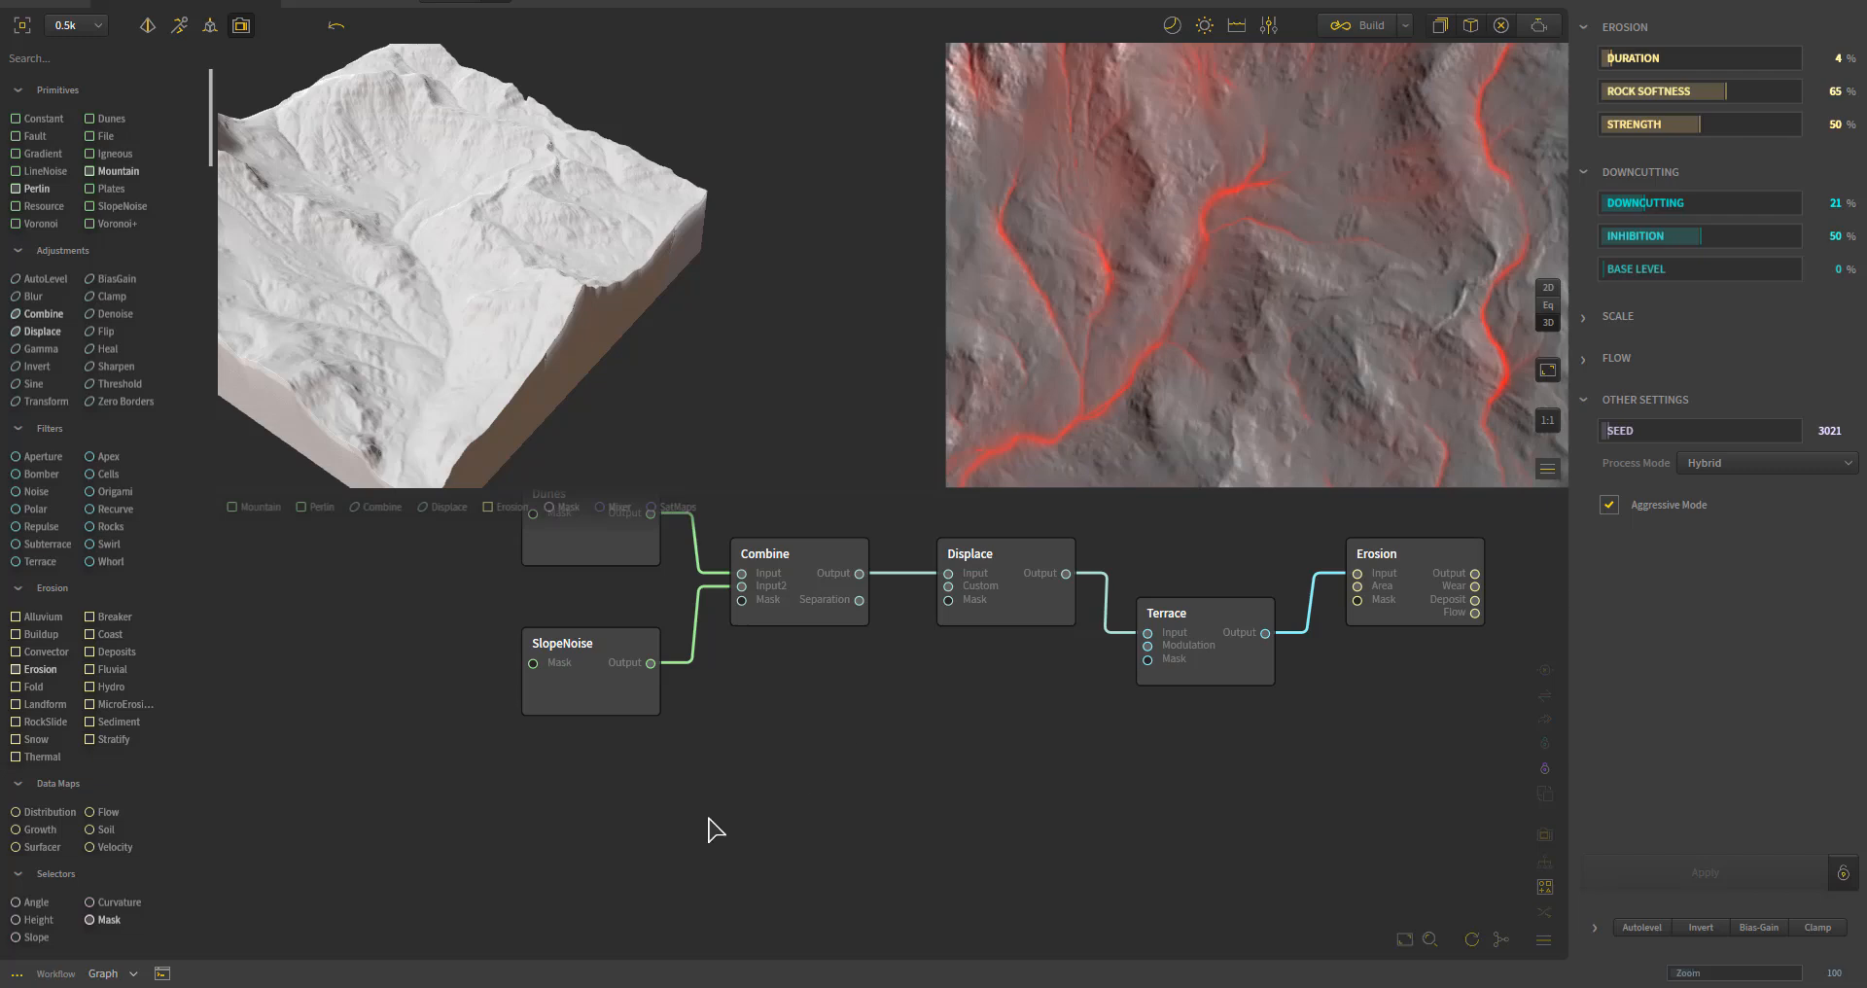
- Add a Velocity data map node after Erosion, fed by Erosion's Output, and inspect its result on the terrain
middle_click_drag(729, 787, 385, 850)
left_click_drag(1097, 627, 1090, 627)
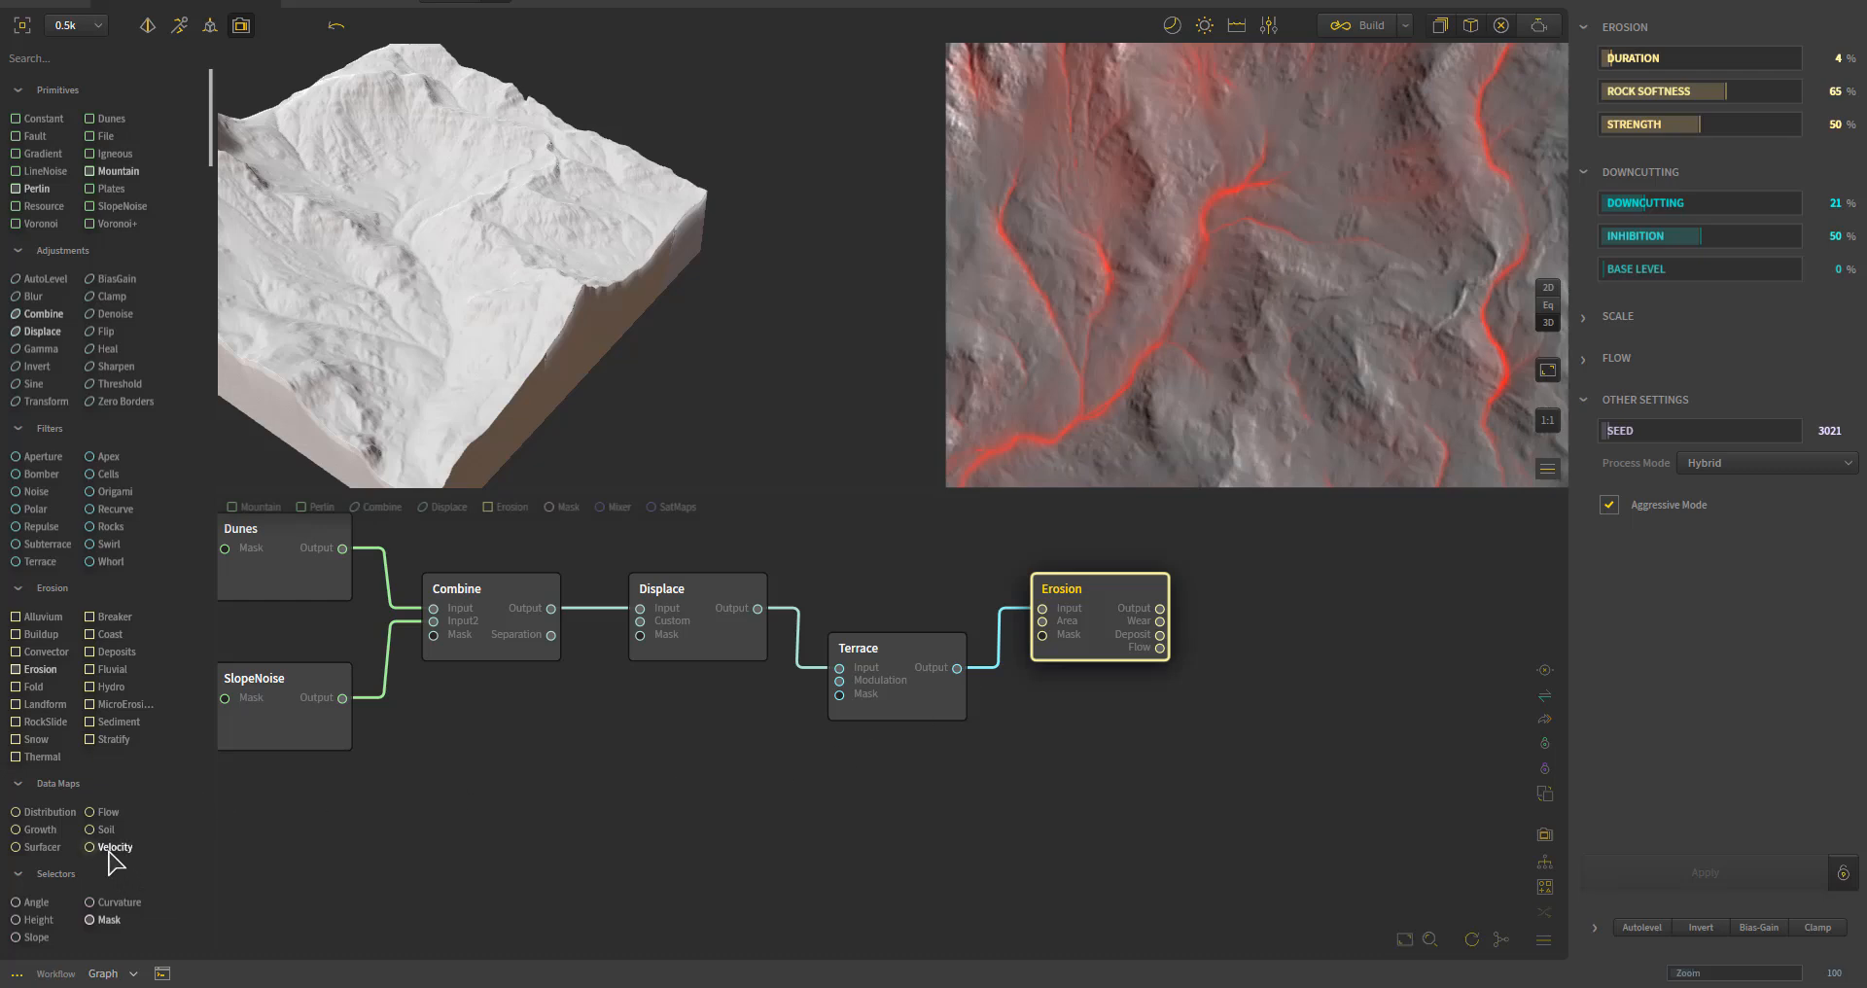
left_click_drag(110, 846, 1098, 622)
left_click_drag(1099, 622, 1205, 686)
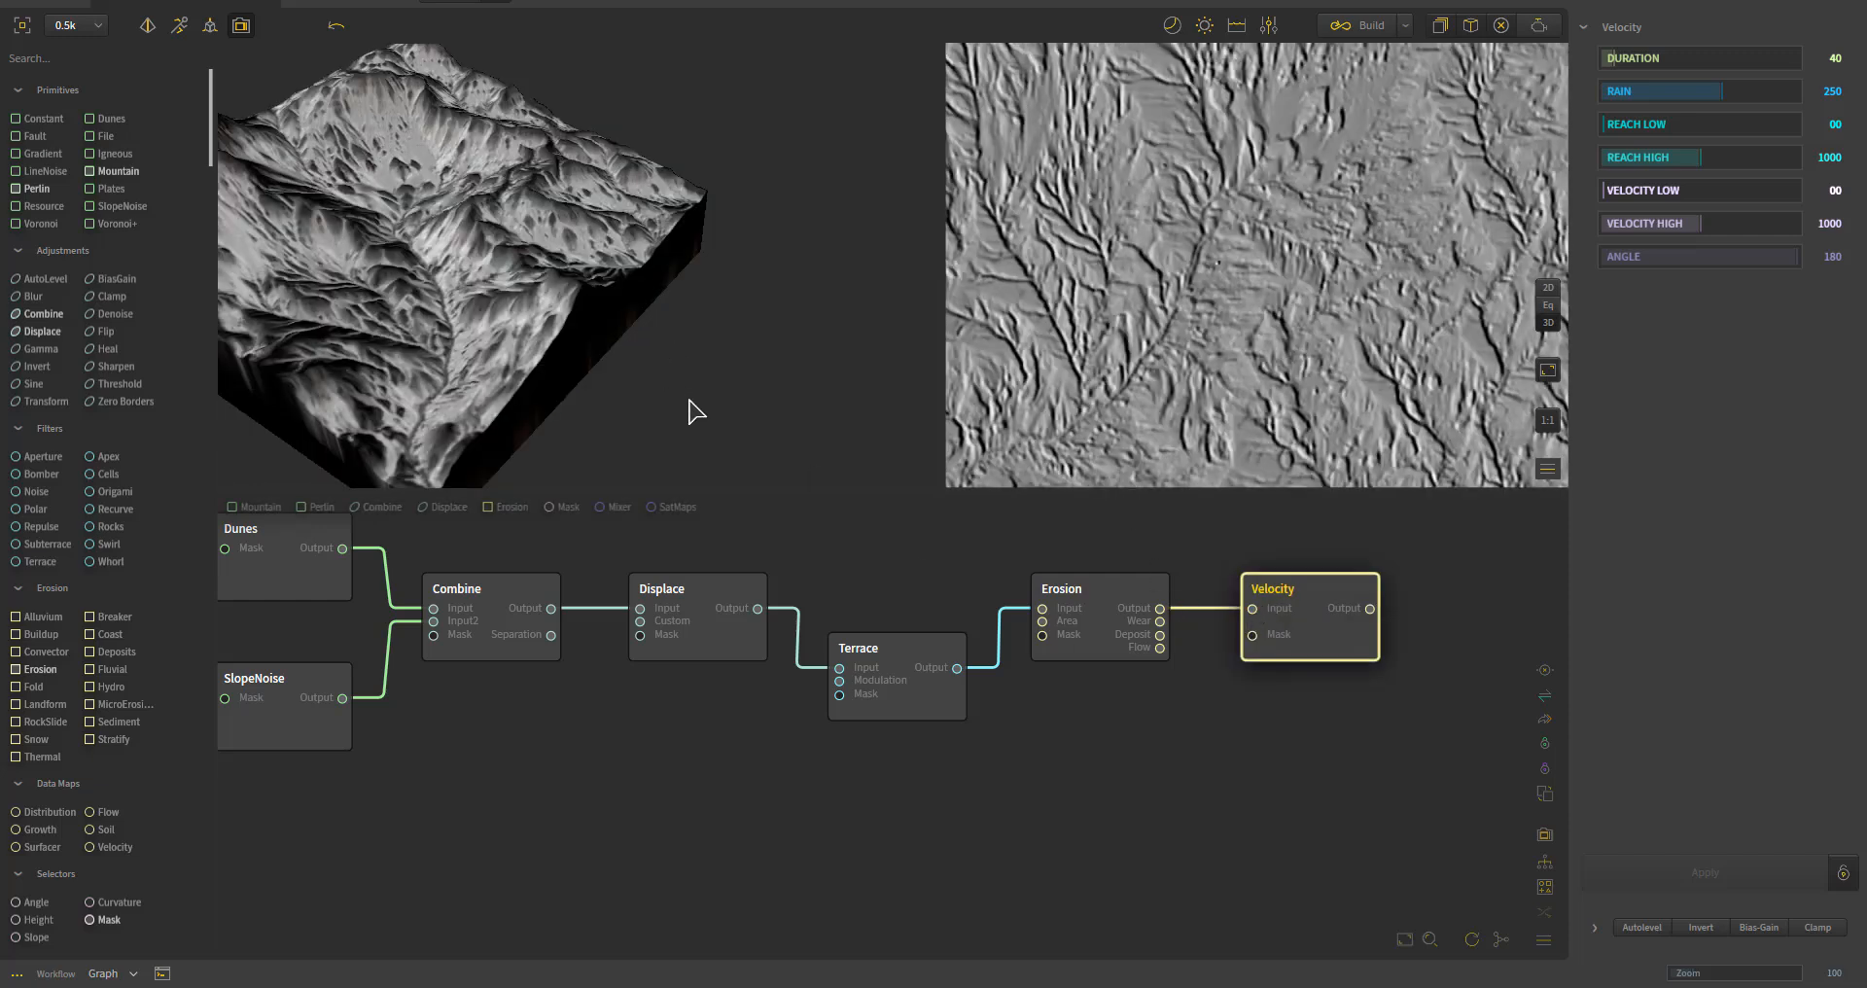
left_click_drag(530, 365, 546, 330)
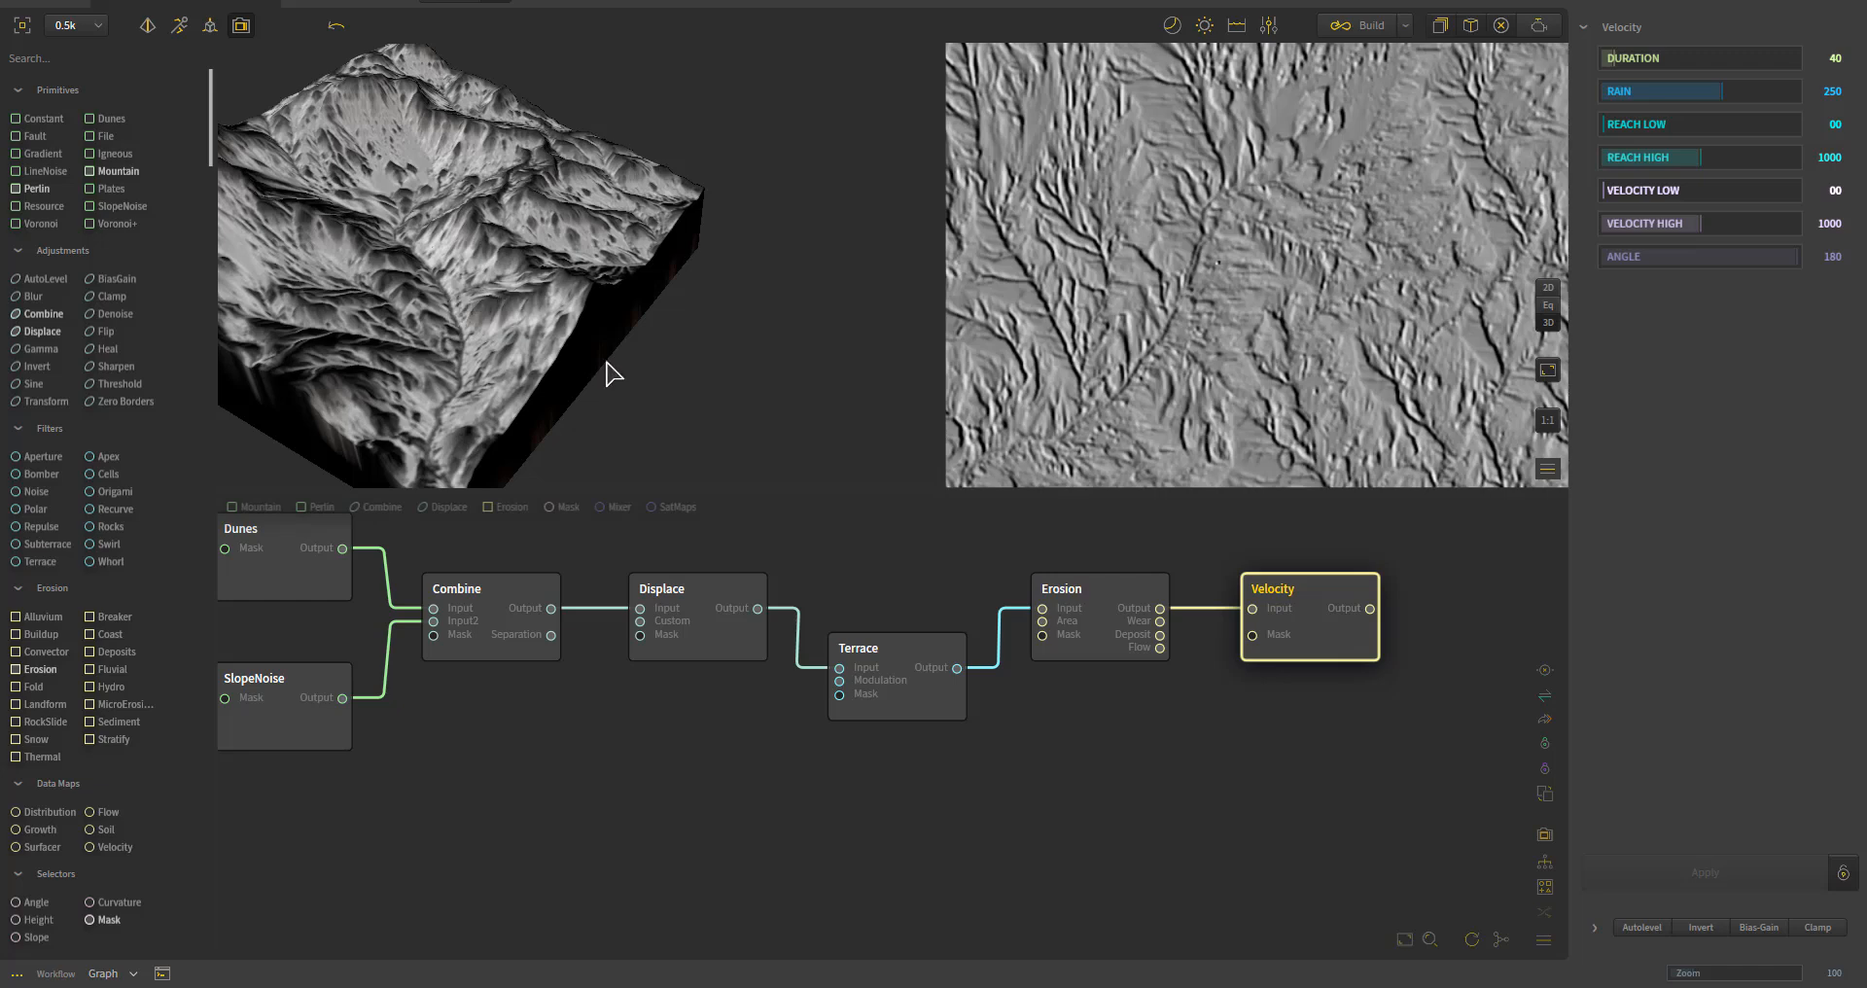
left_click_drag(581, 237, 594, 299)
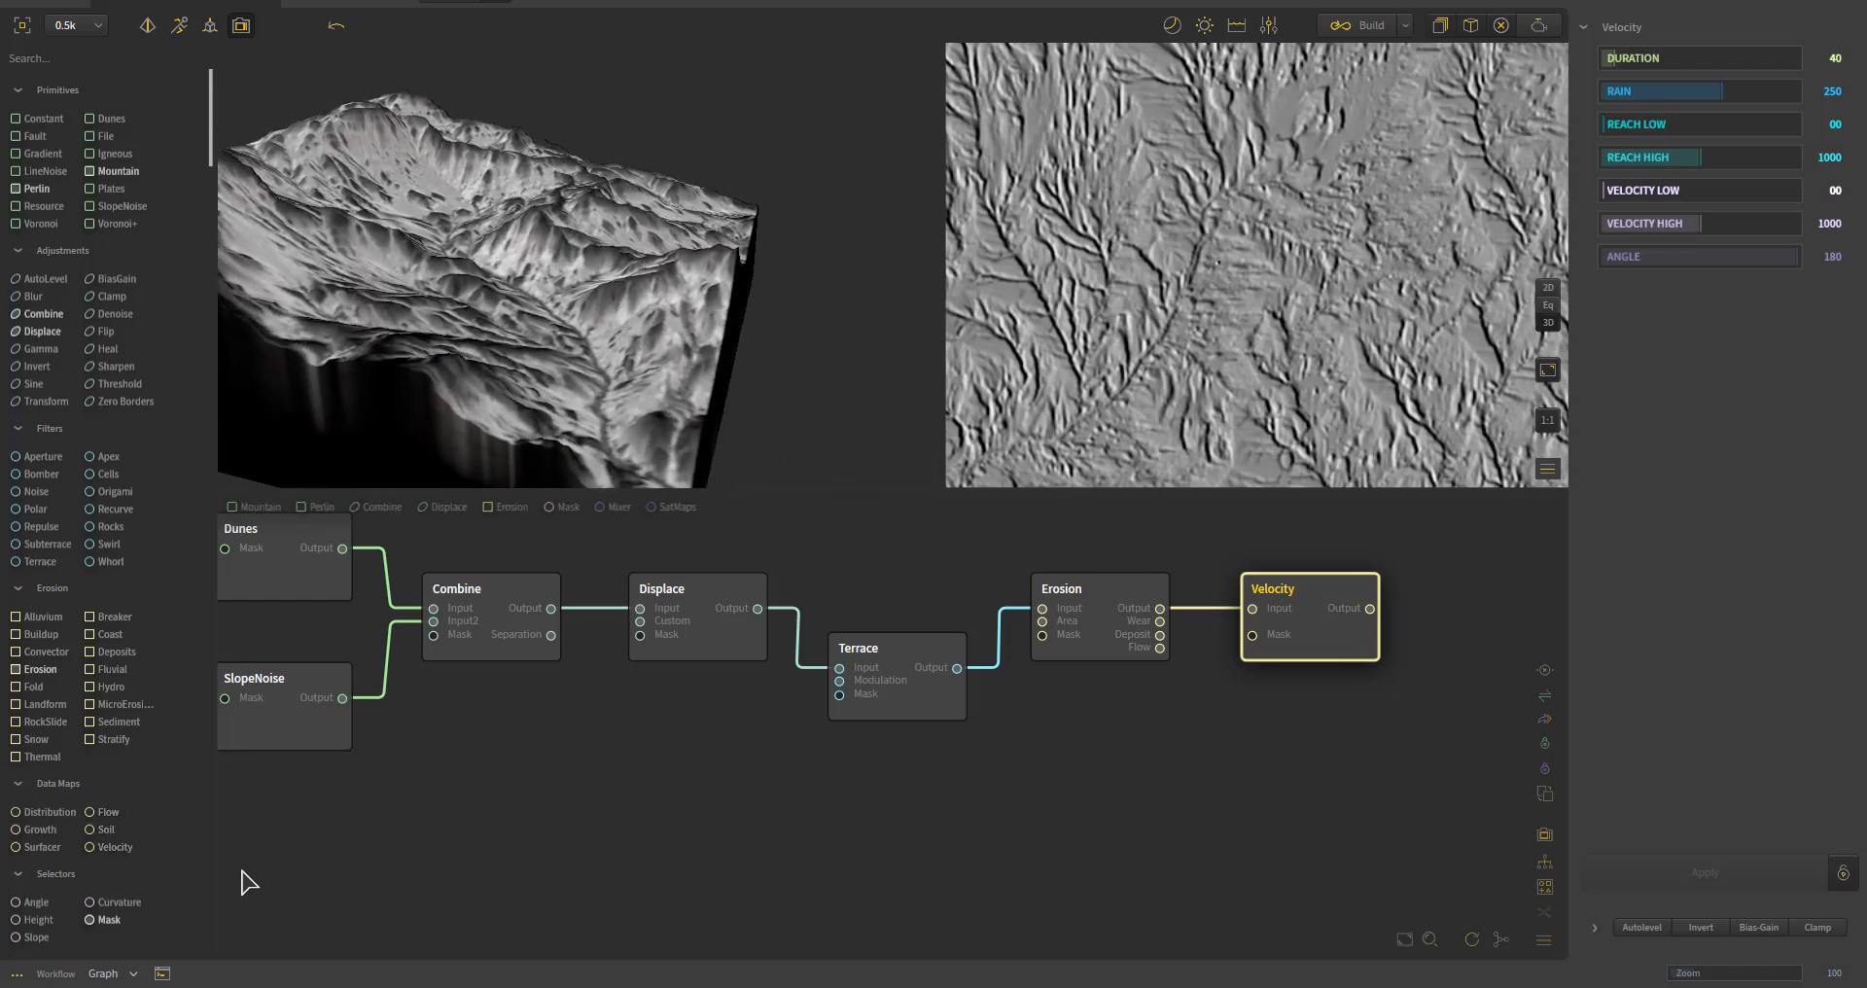
- Add a Growth data map node fed by Erosion's Output below Velocity, and move Velocity up to space the two branches
left_click_drag(40, 830, 1137, 653)
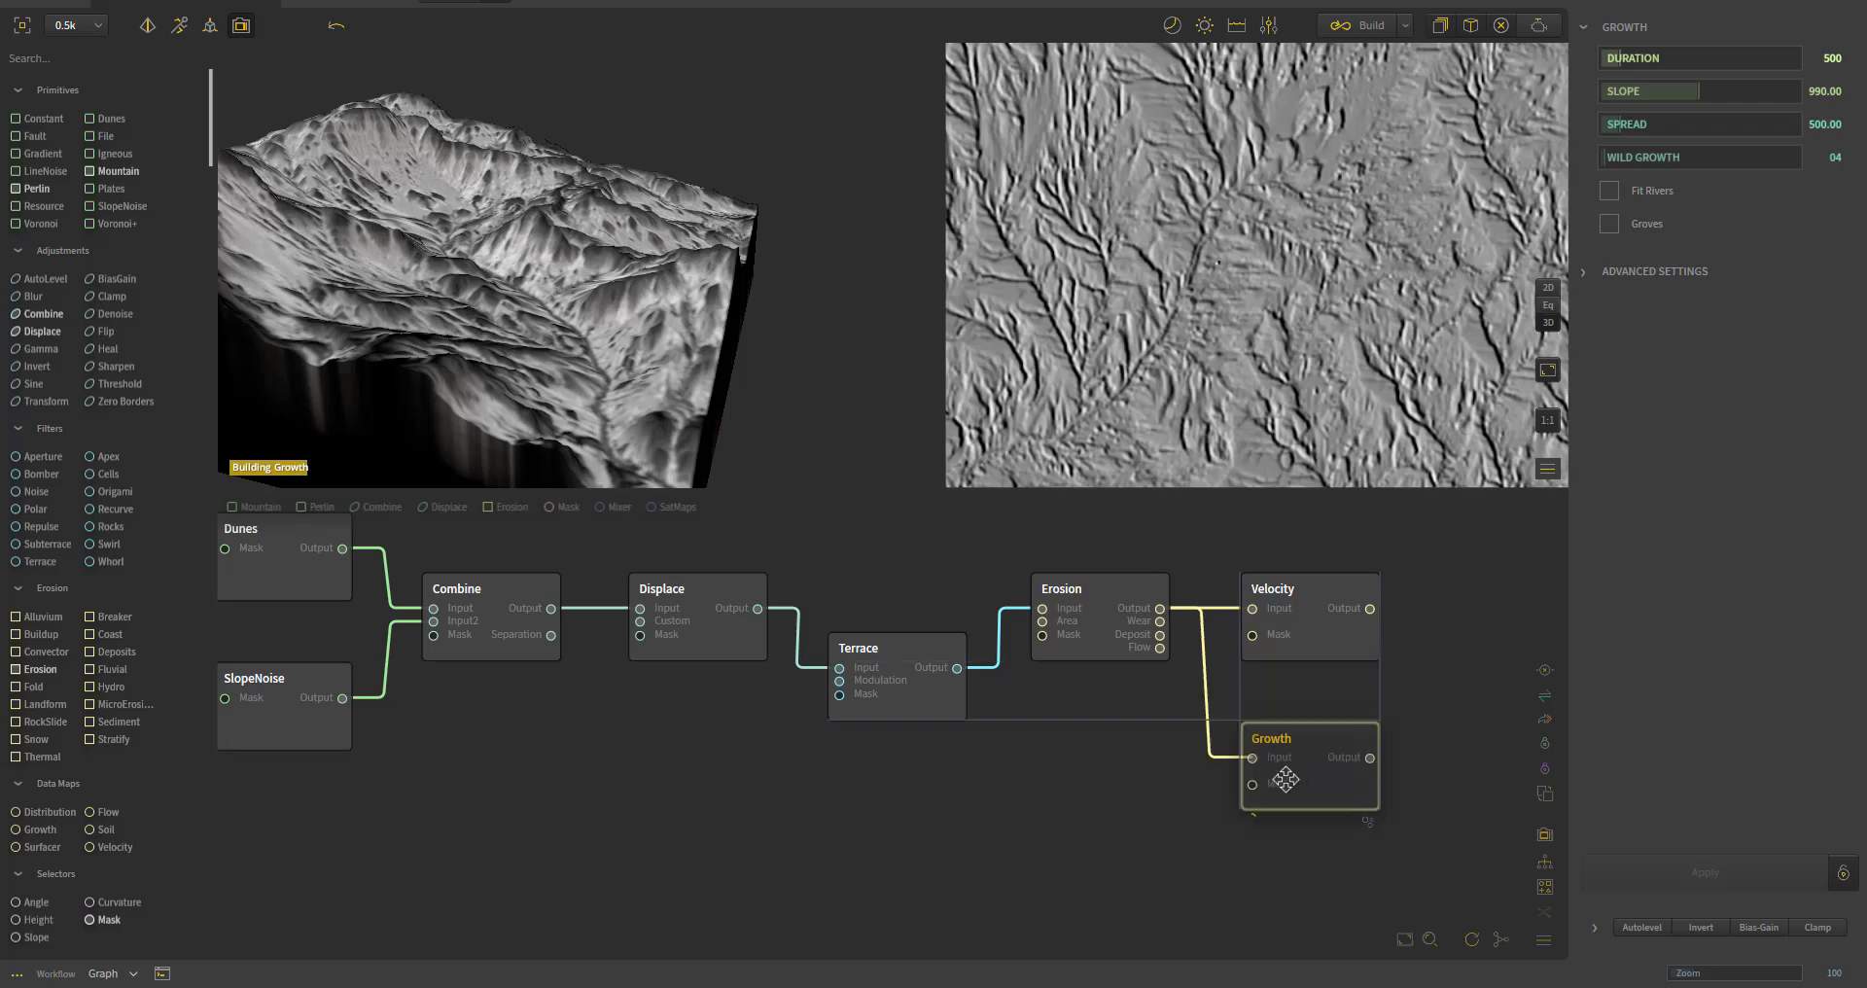
left_click(1293, 613)
left_click_drag(1288, 588, 1284, 528)
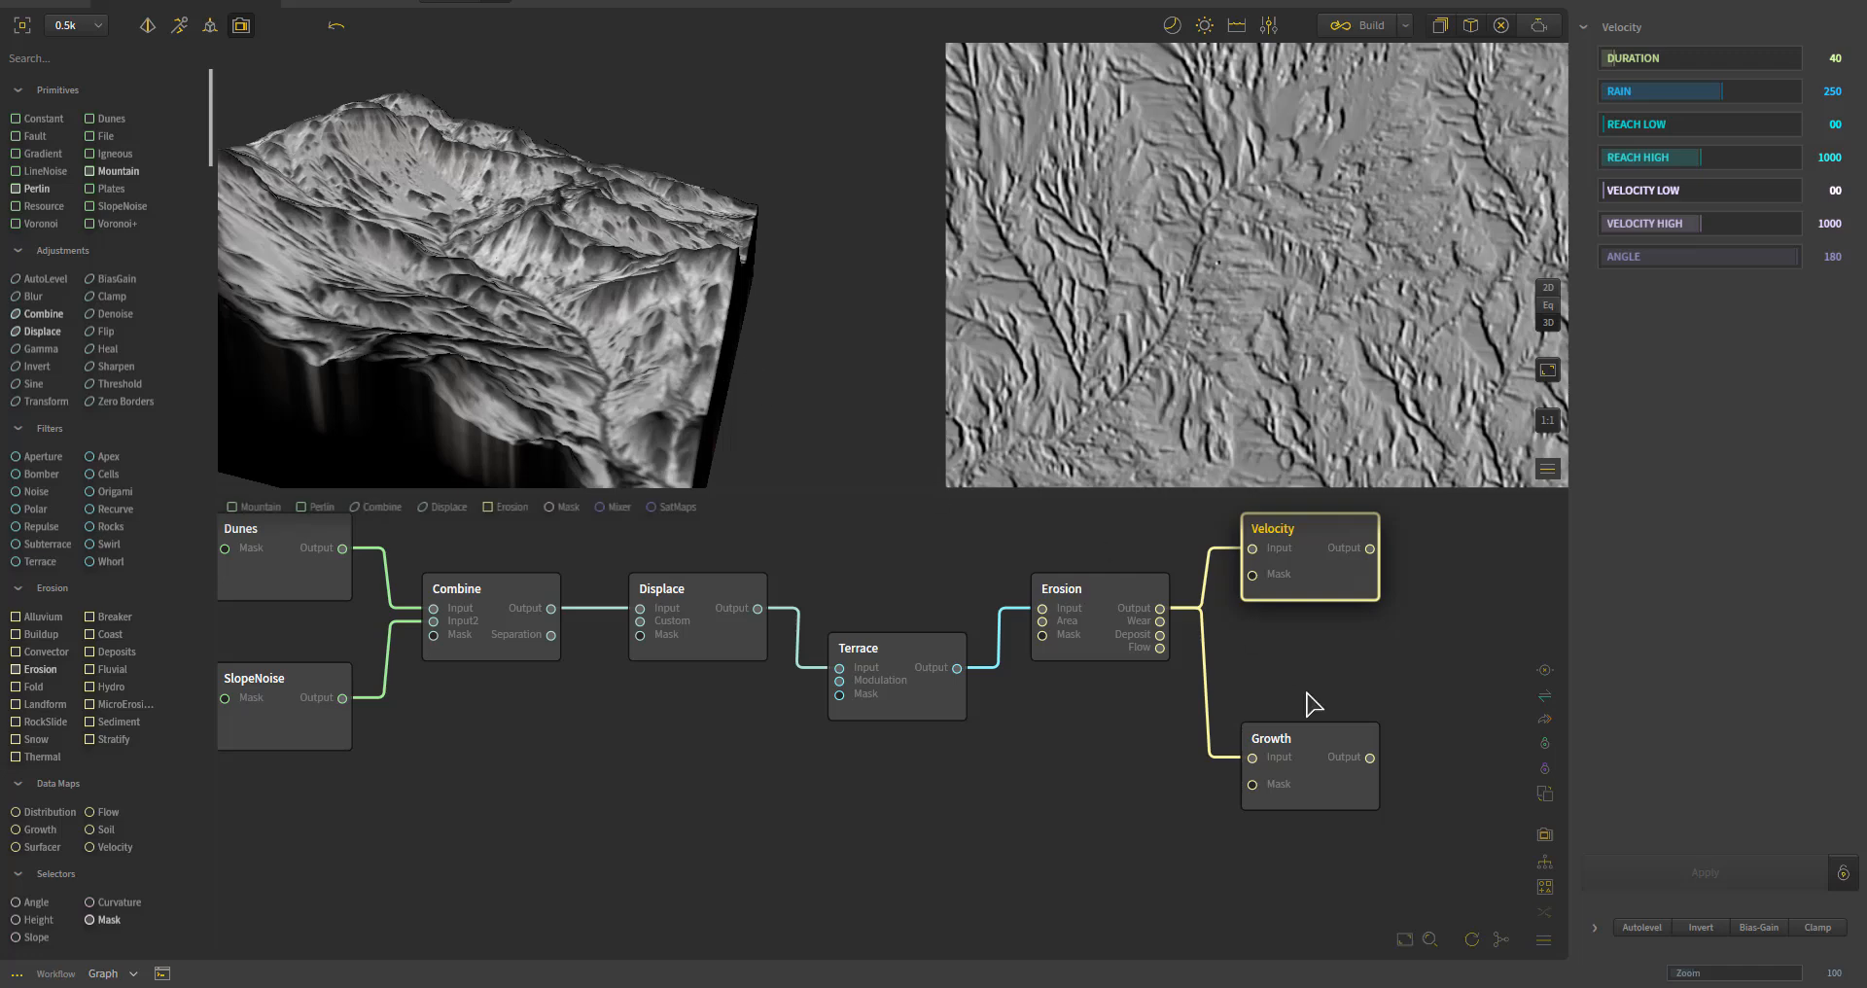
- Compare the Growth node's map with the Velocity node's map on the terrain, close up and from another angle
left_click(1306, 763)
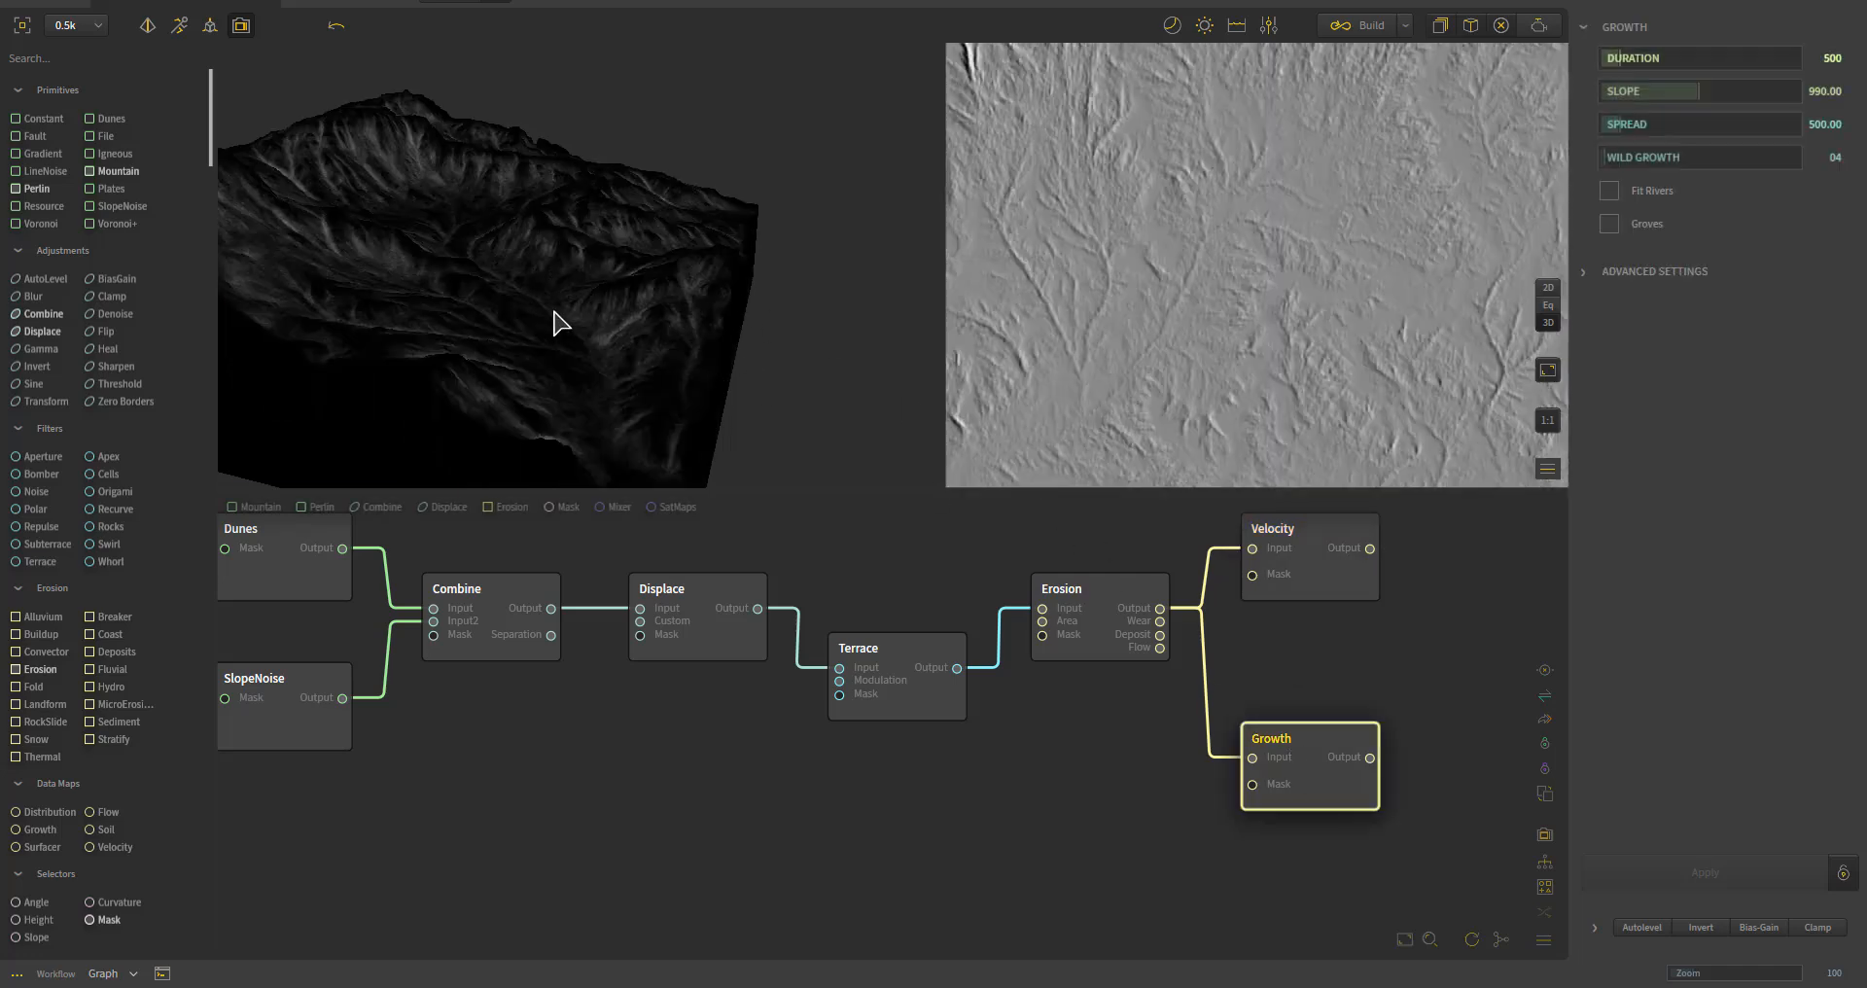
left_click_drag(559, 321, 619, 522)
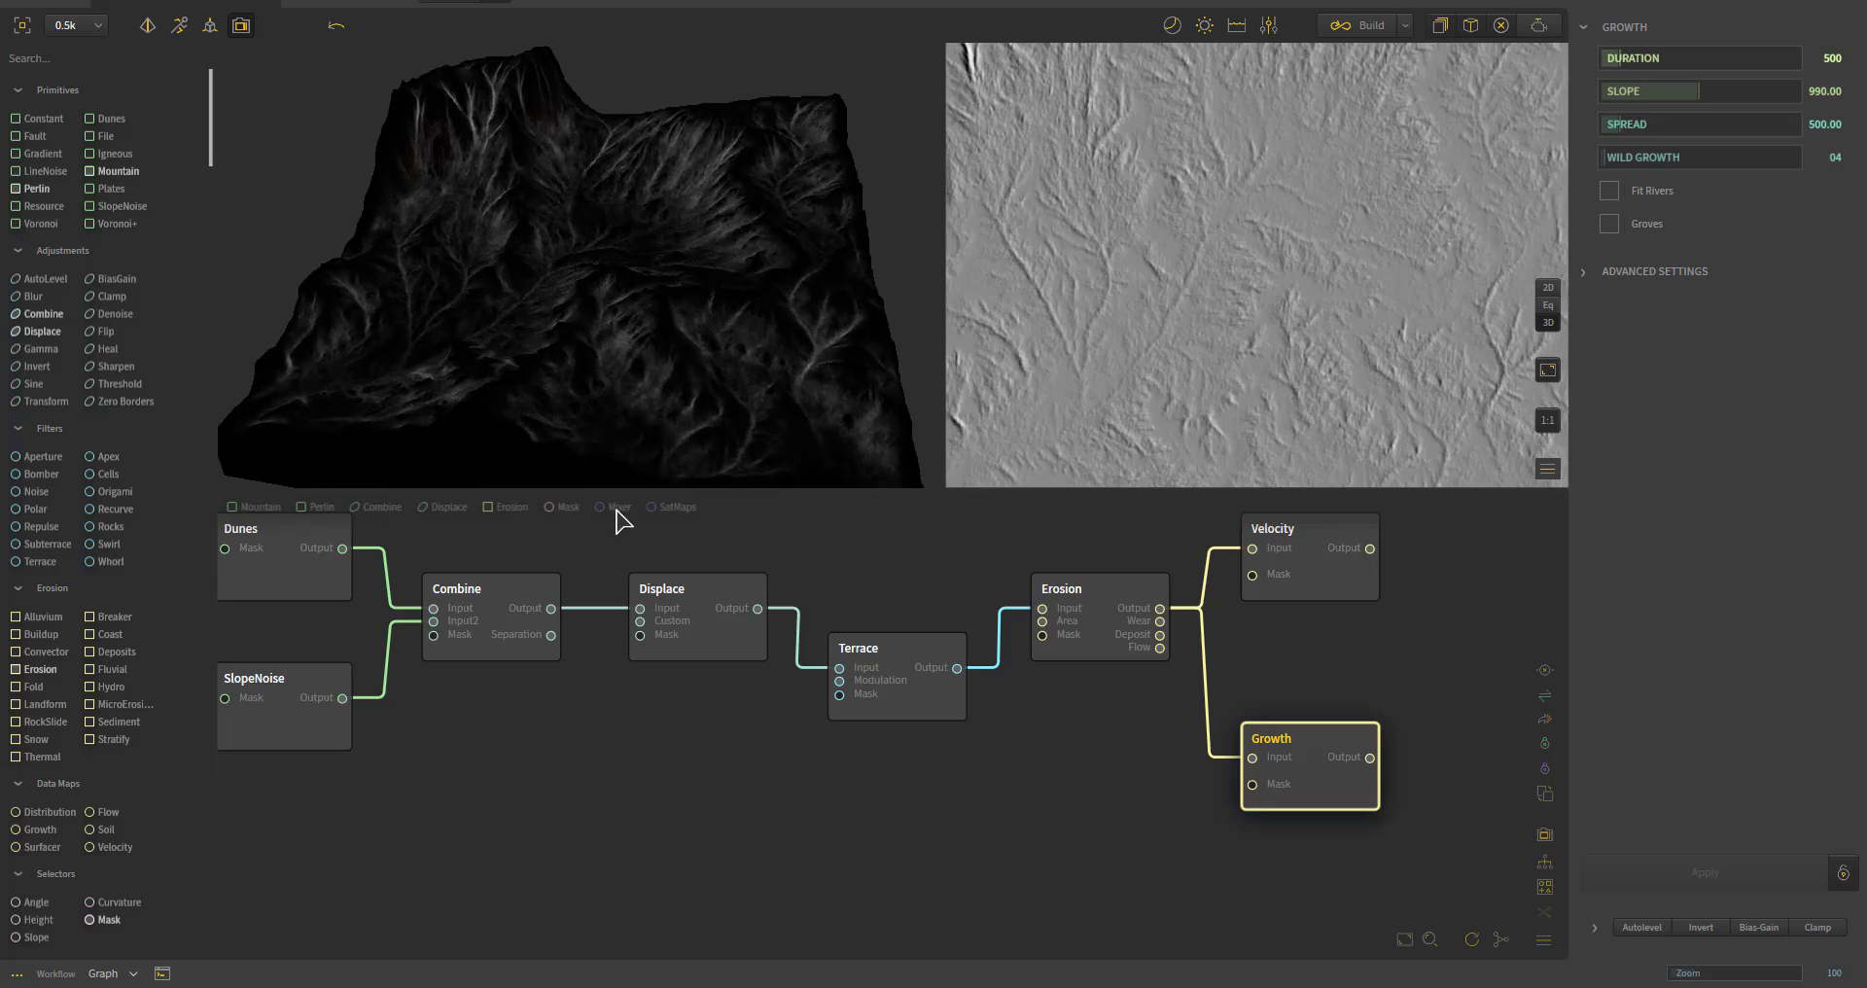
scroll(604, 359, "up", 10)
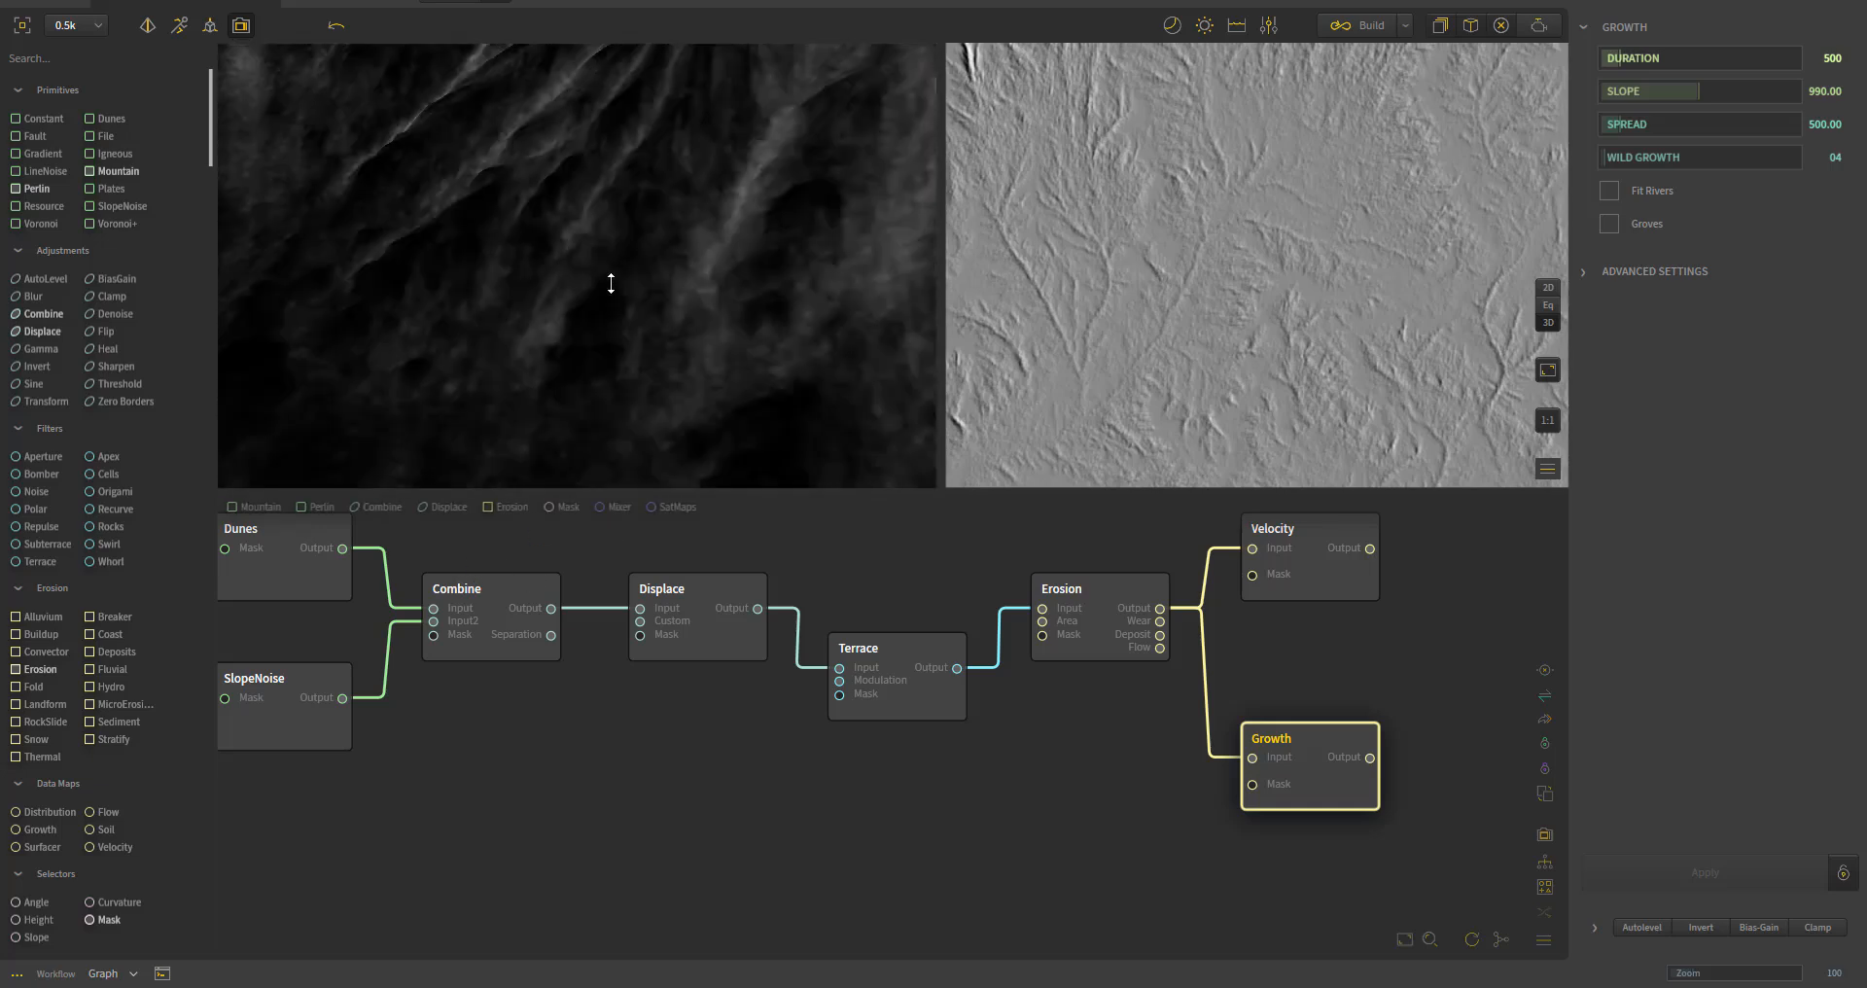
scroll(611, 283, "down", 5)
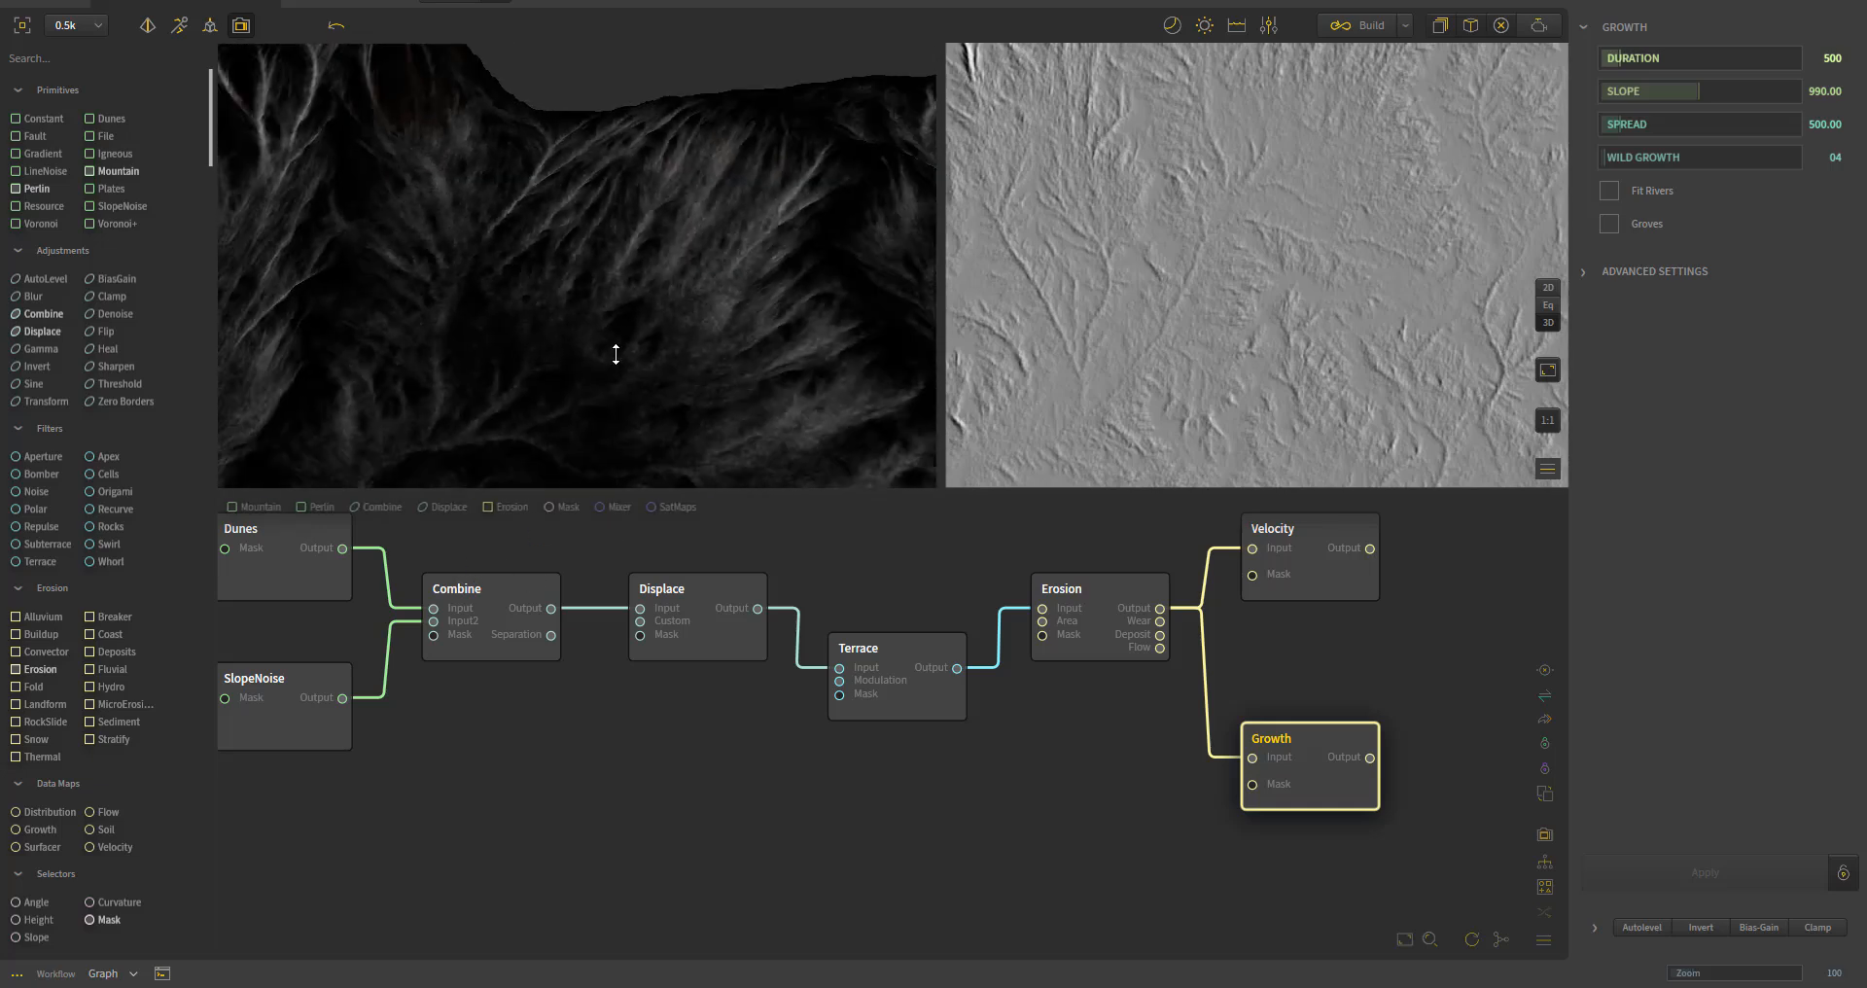
scroll(627, 348, "up", 5)
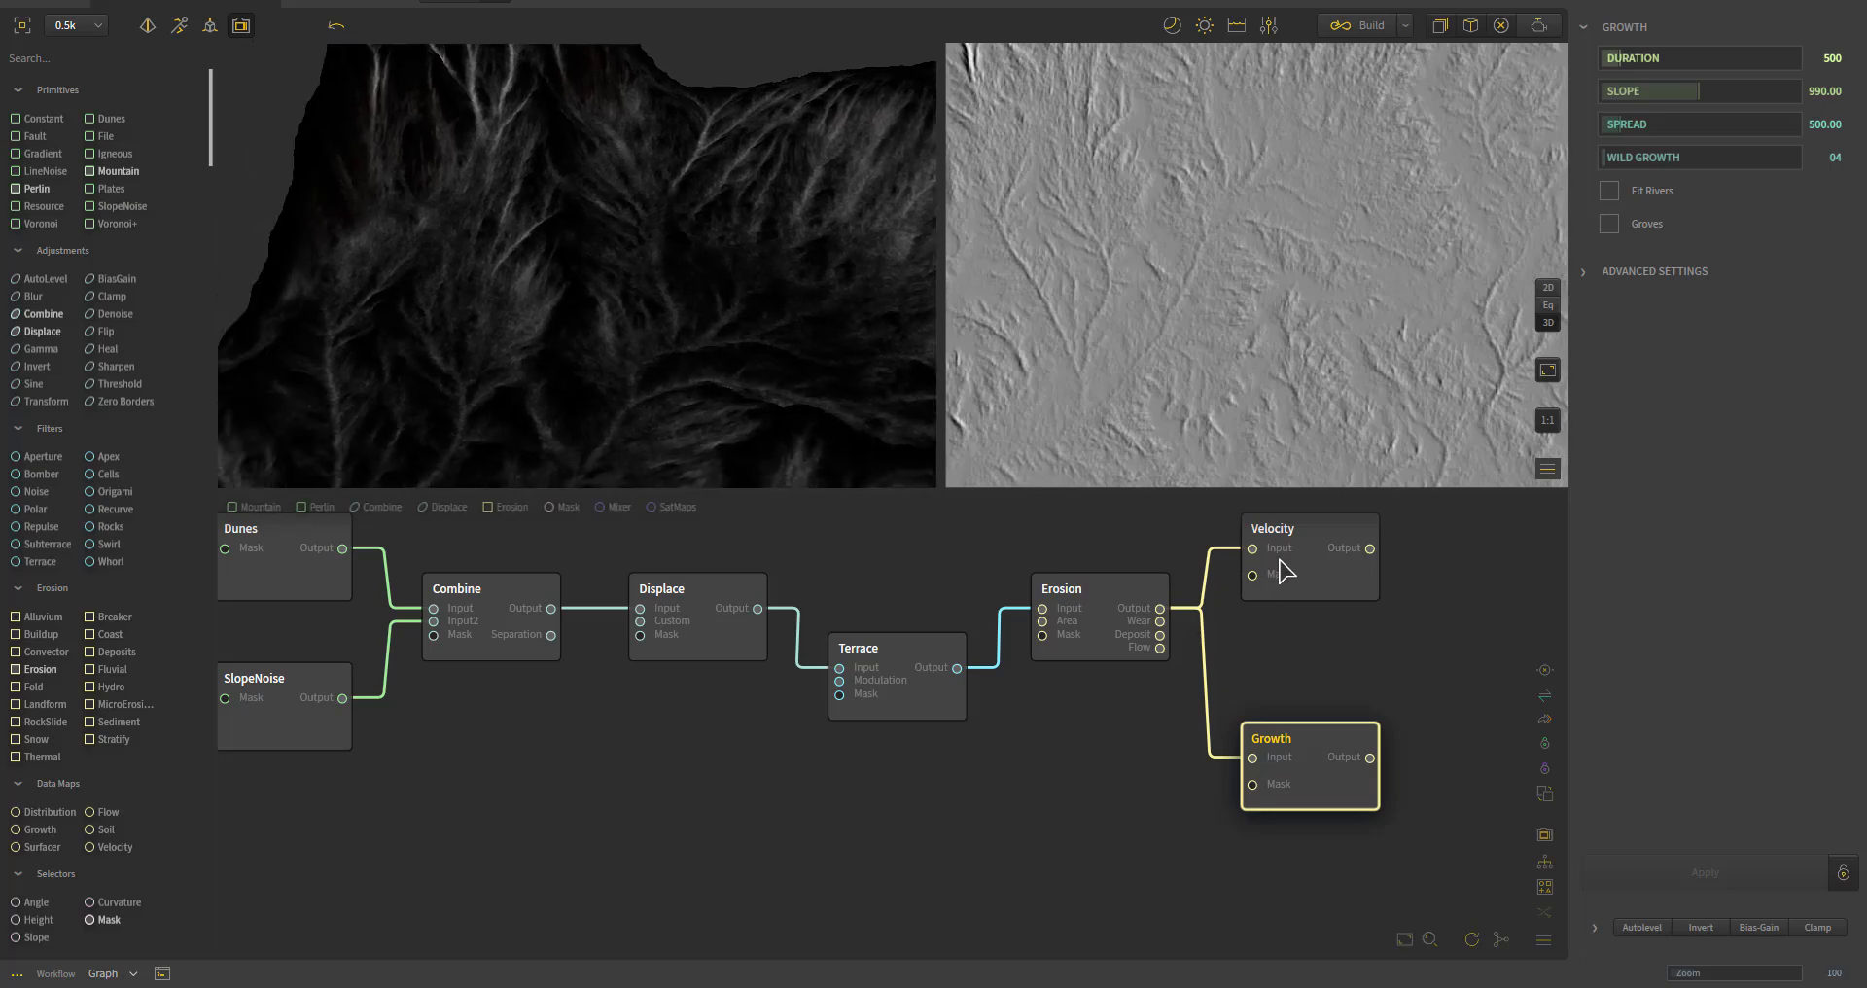
left_click(1282, 570)
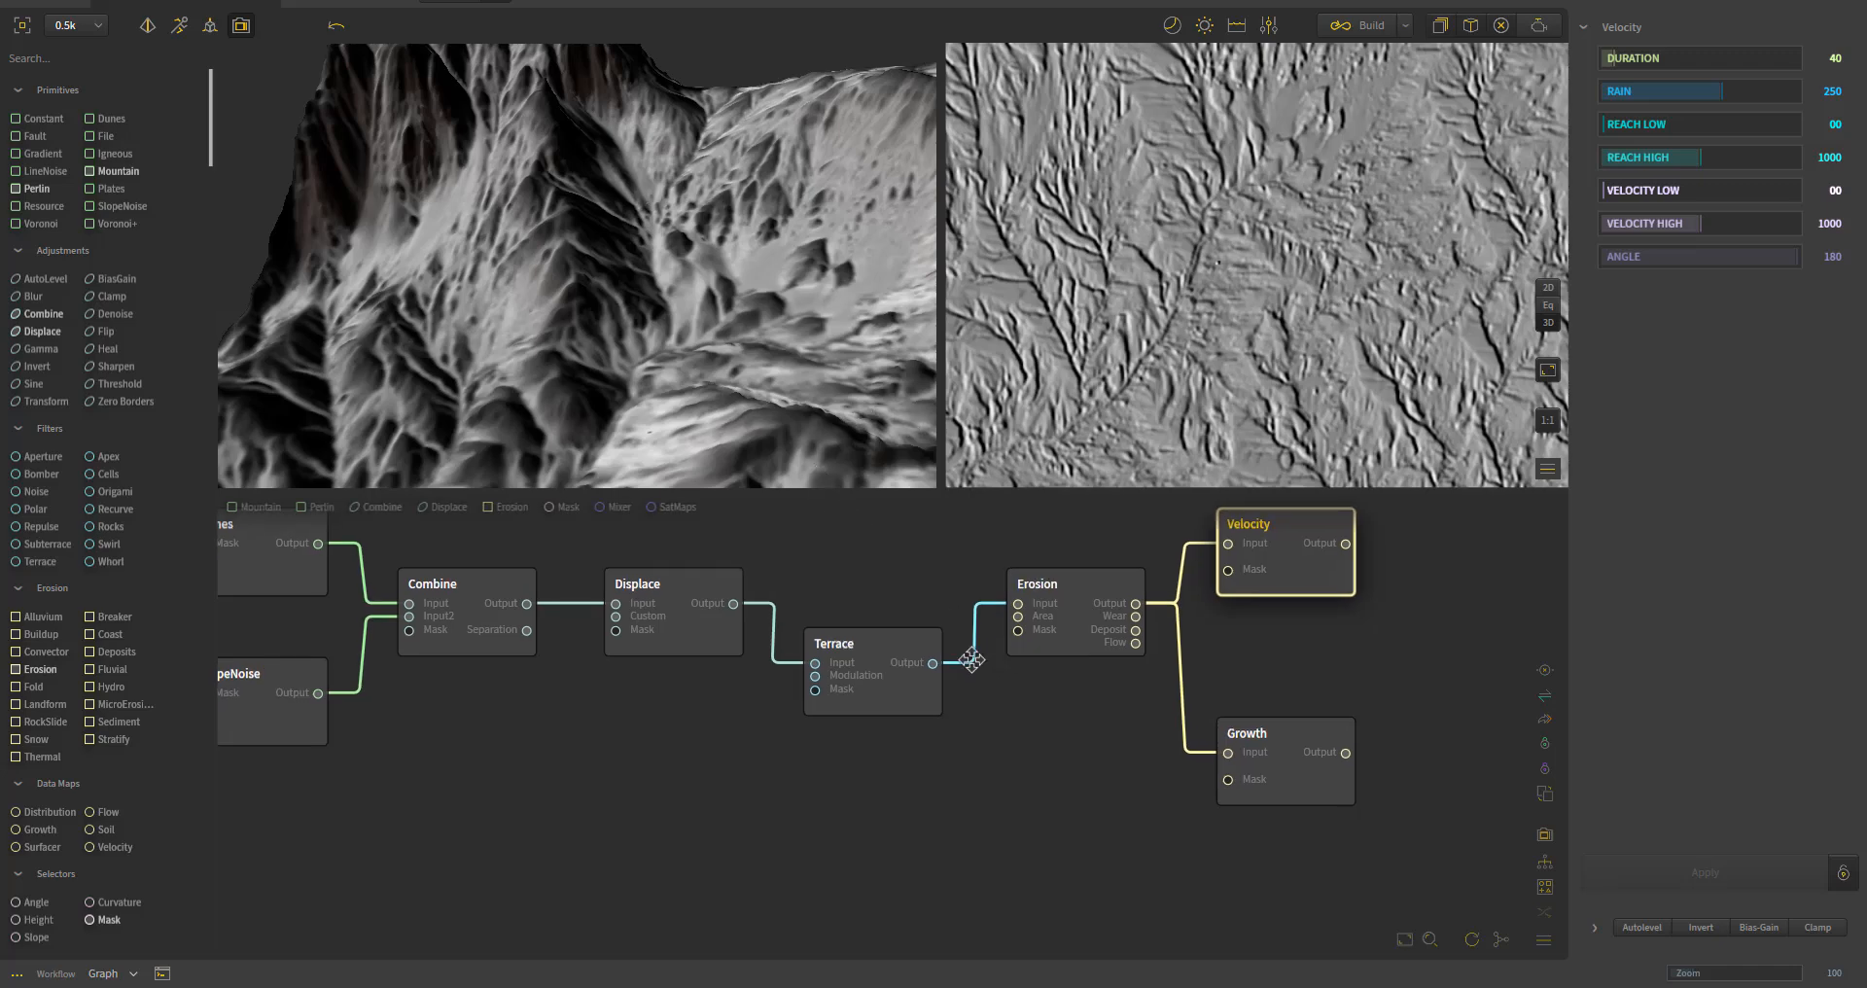
- Review the node graph from Dunes and SlopeNoise through Terrace and Erosion to the Velocity and Growth branches
middle_click_drag(1041, 674, 1326, 639)
scroll(917, 704, "up", 1)
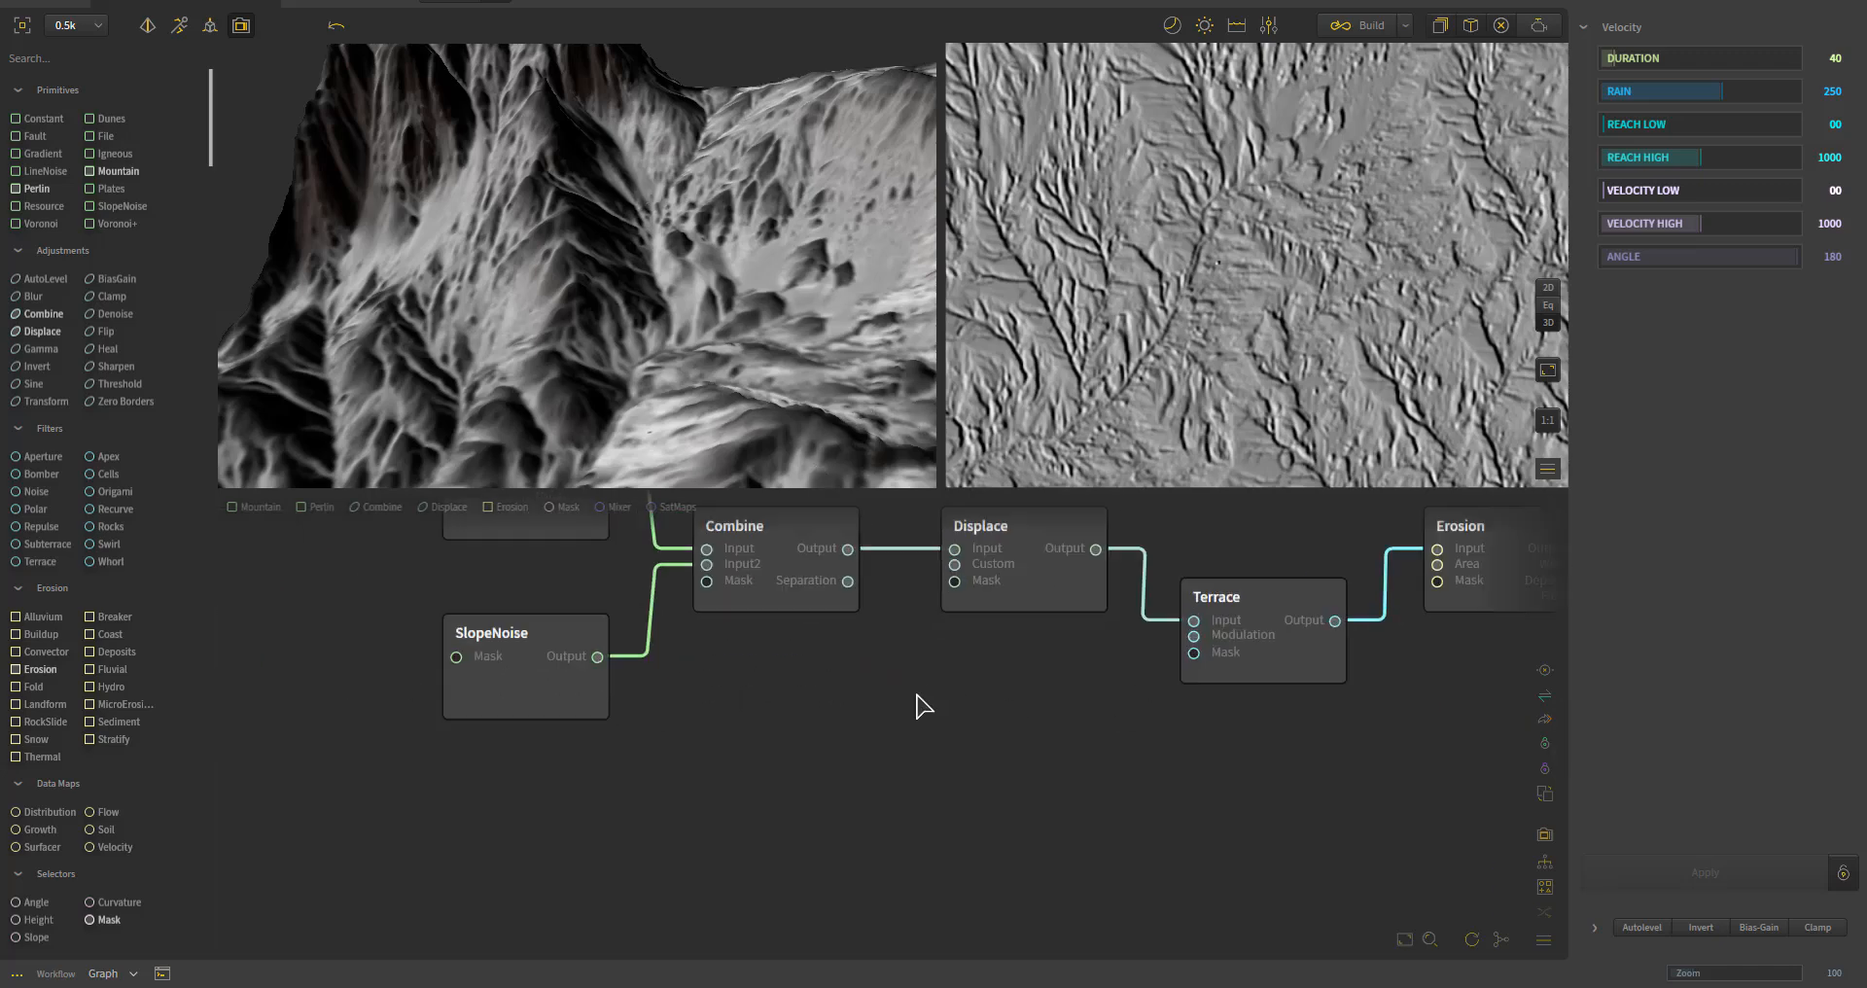
scroll(917, 704, "down", 2)
middle_click_drag(1177, 701, 604, 700)
middle_click_drag(1042, 699, 426, 718)
middle_click_drag(1235, 741, 632, 762)
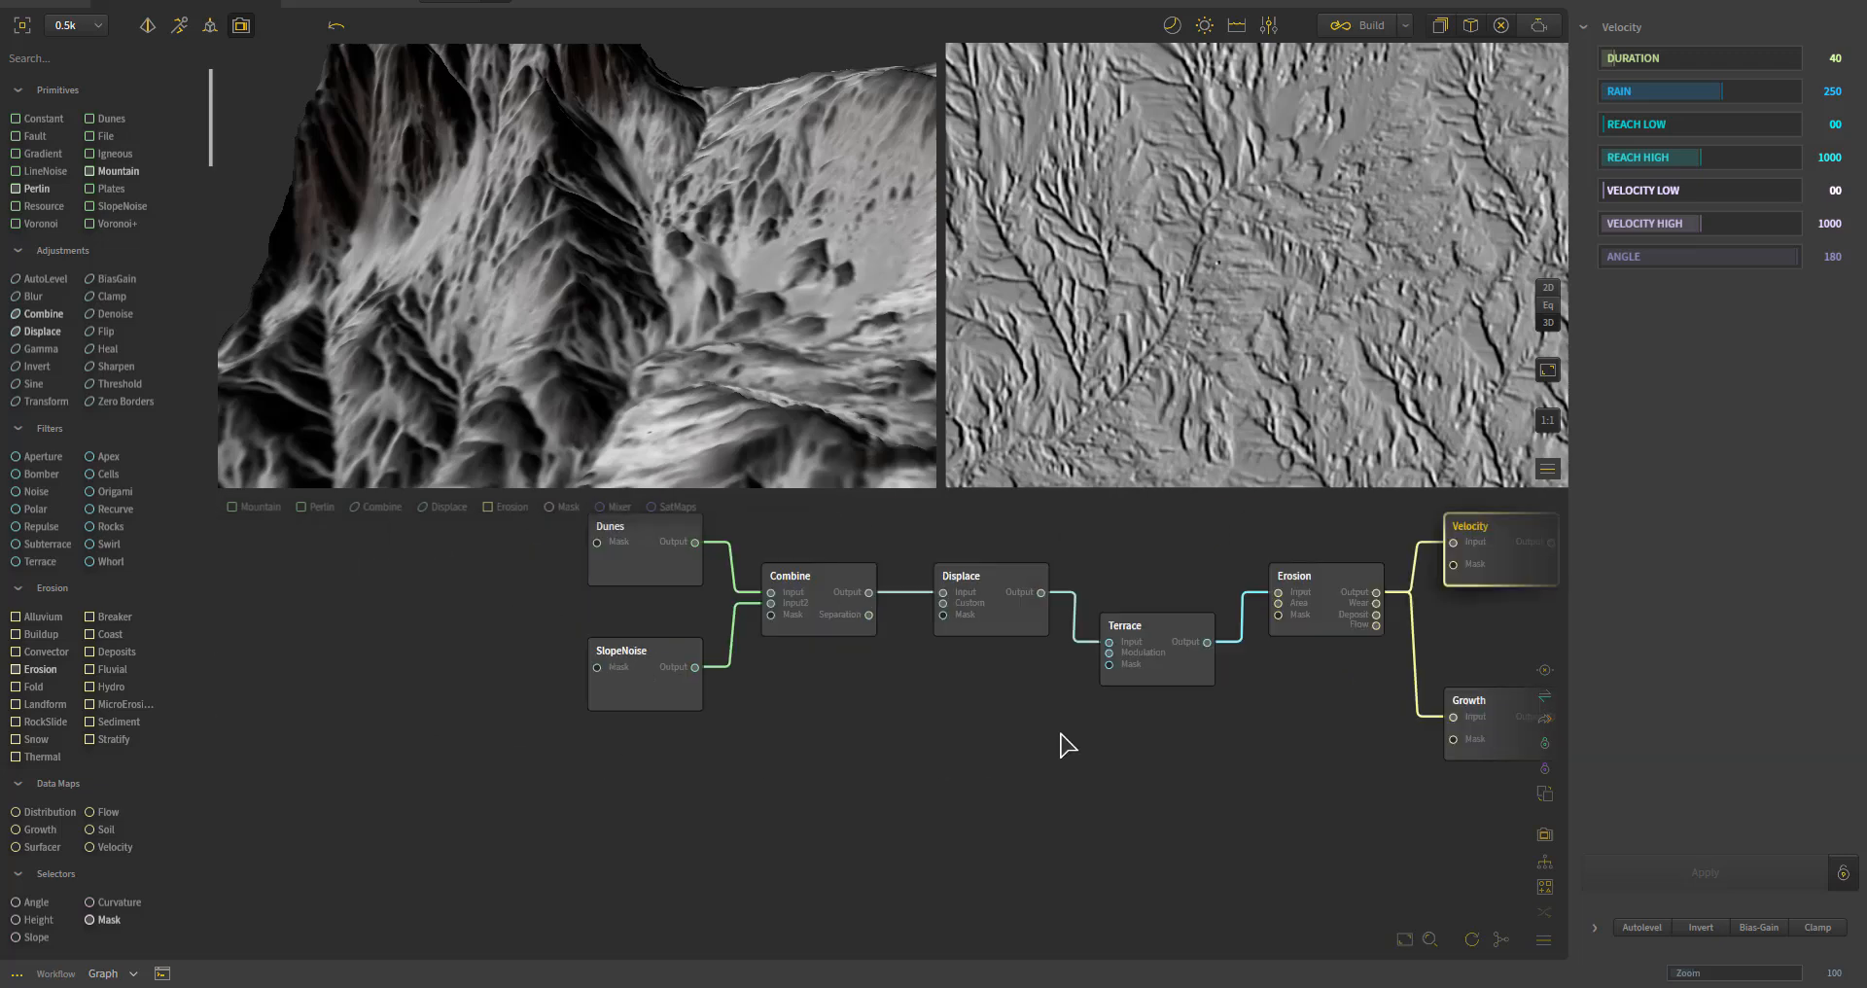
middle_click_drag(1066, 742, 555, 763)
scroll(905, 744, "up", 2)
middle_click_drag(1071, 721, 950, 787)
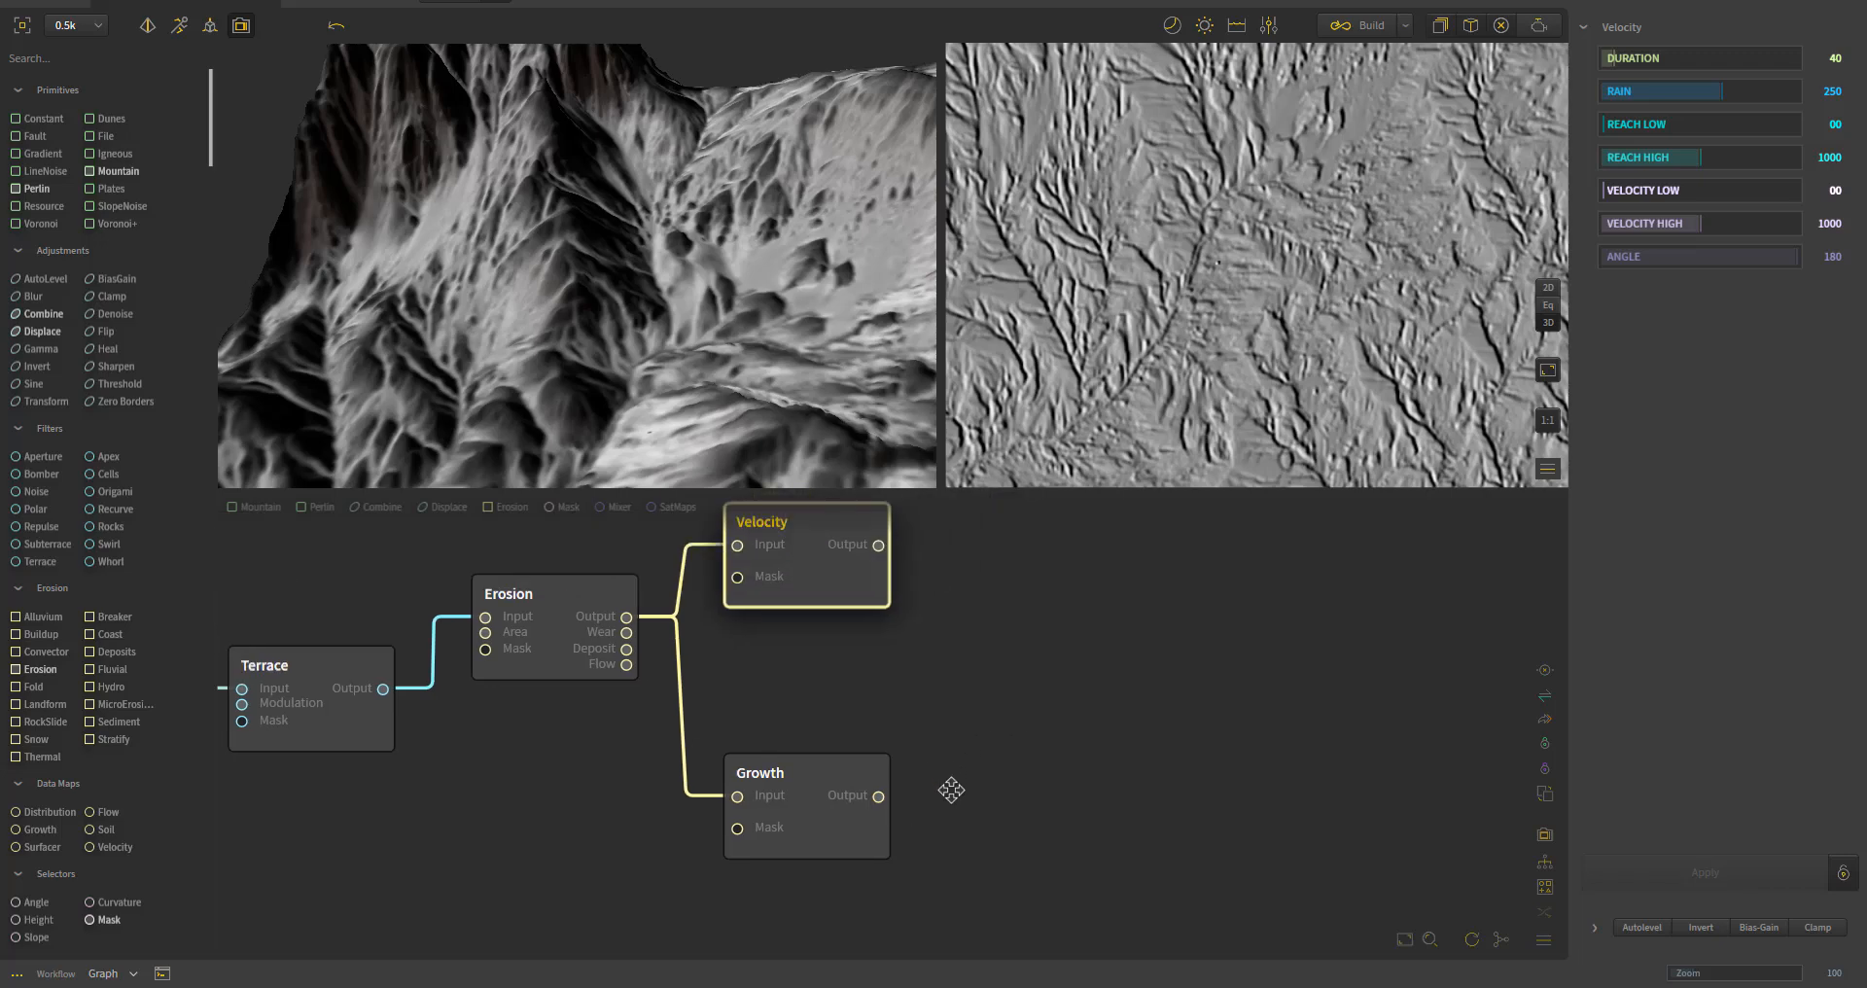
middle_click_drag(1117, 755, 404, 880)
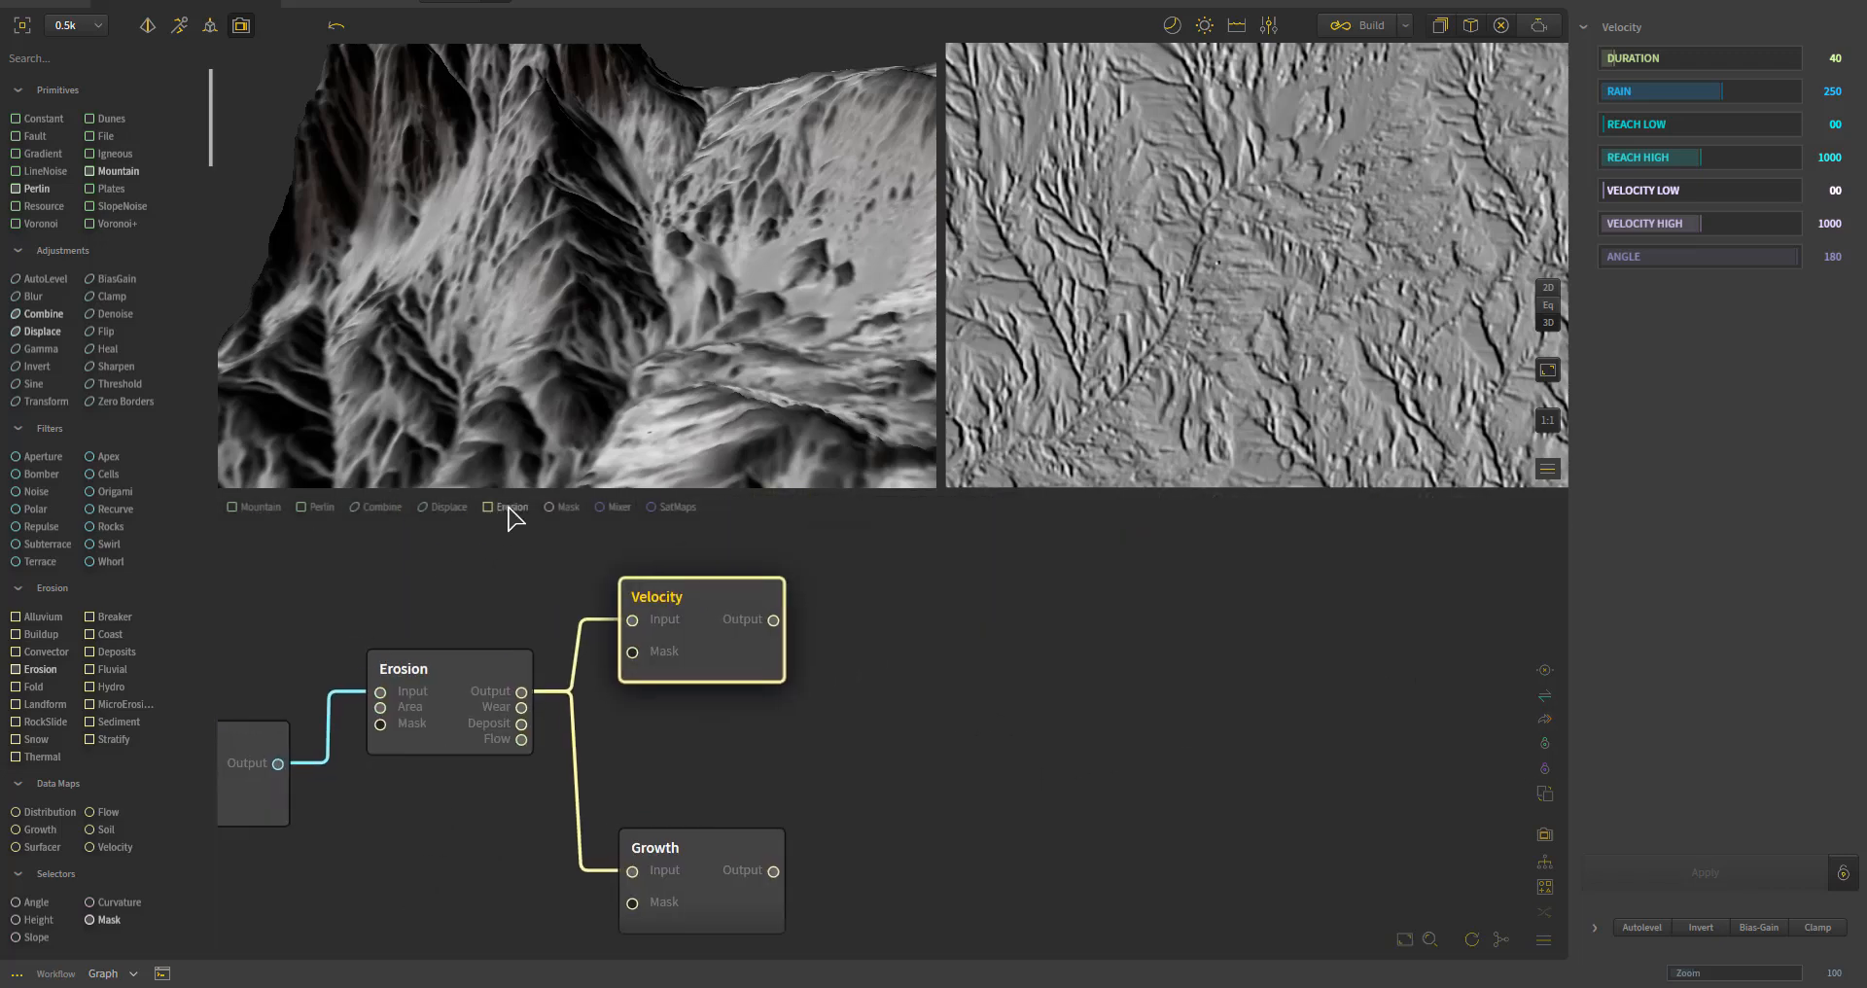
- Add a Combine node after the data maps, feeding Velocity's Output into Input and Growth's Output into Input2
left_click_drag(381, 508, 987, 657)
left_click_drag(773, 870, 1006, 707)
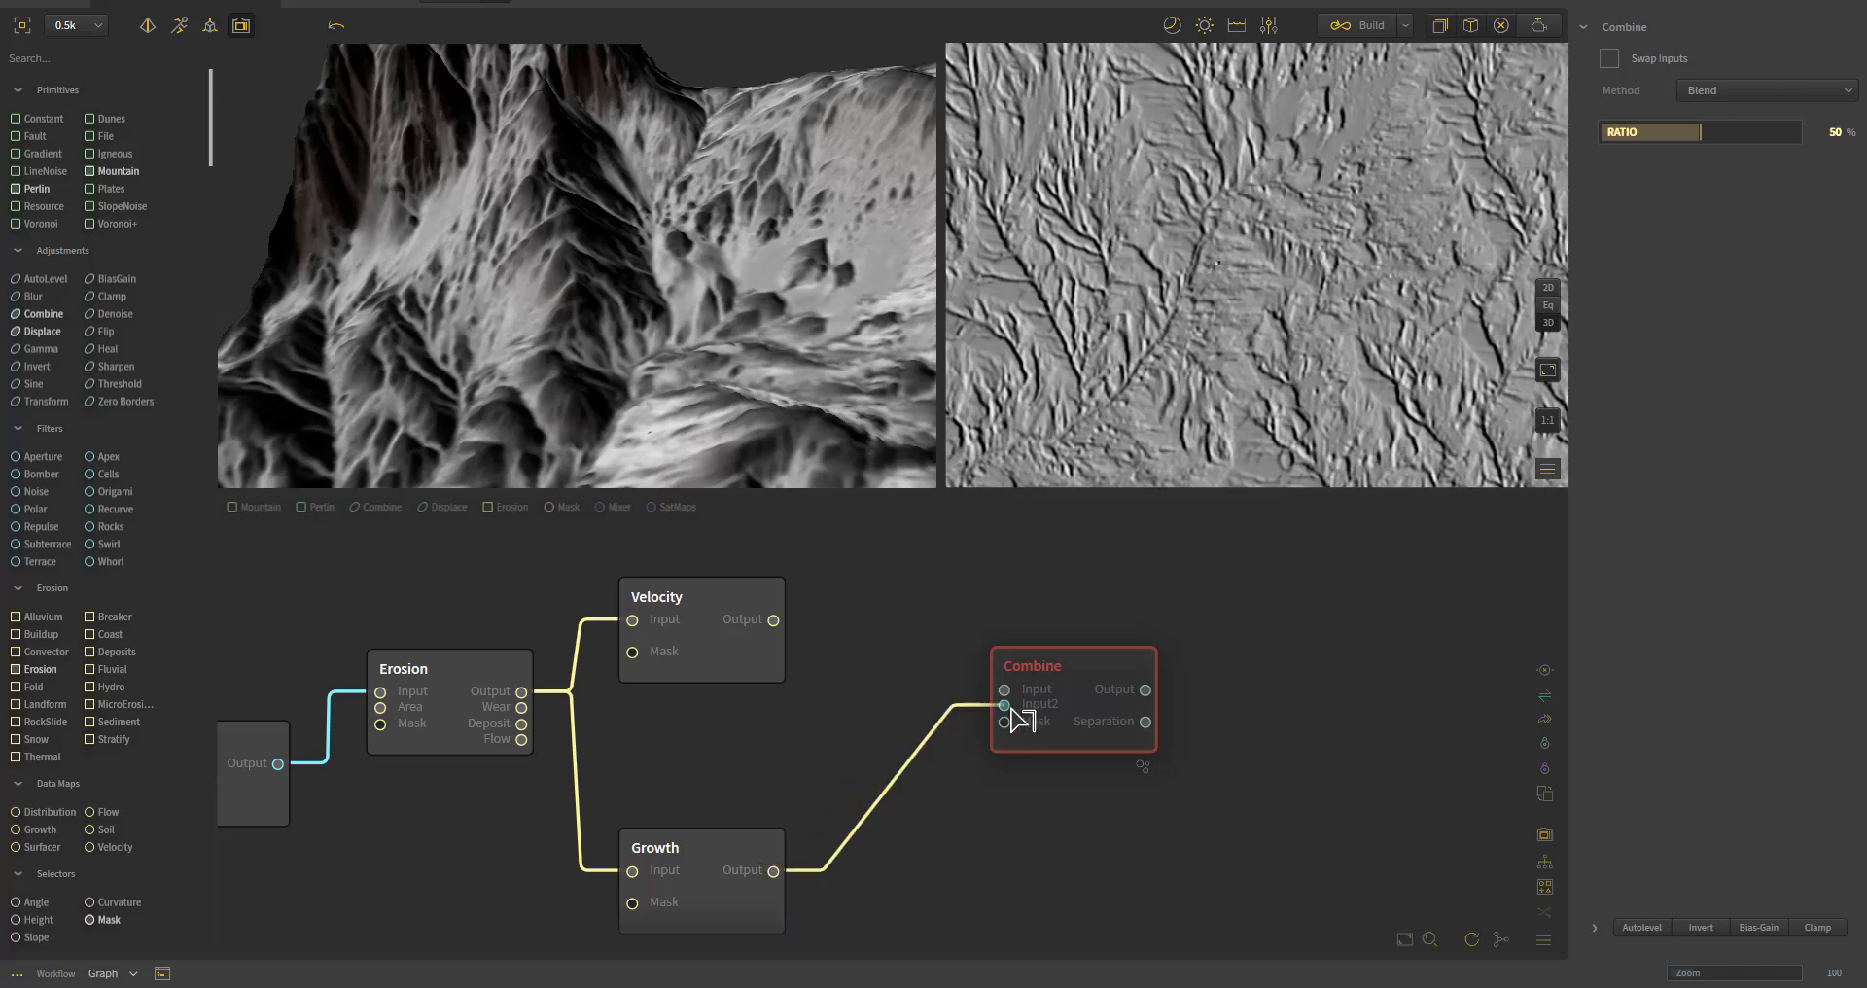
left_click_drag(773, 620, 1004, 690)
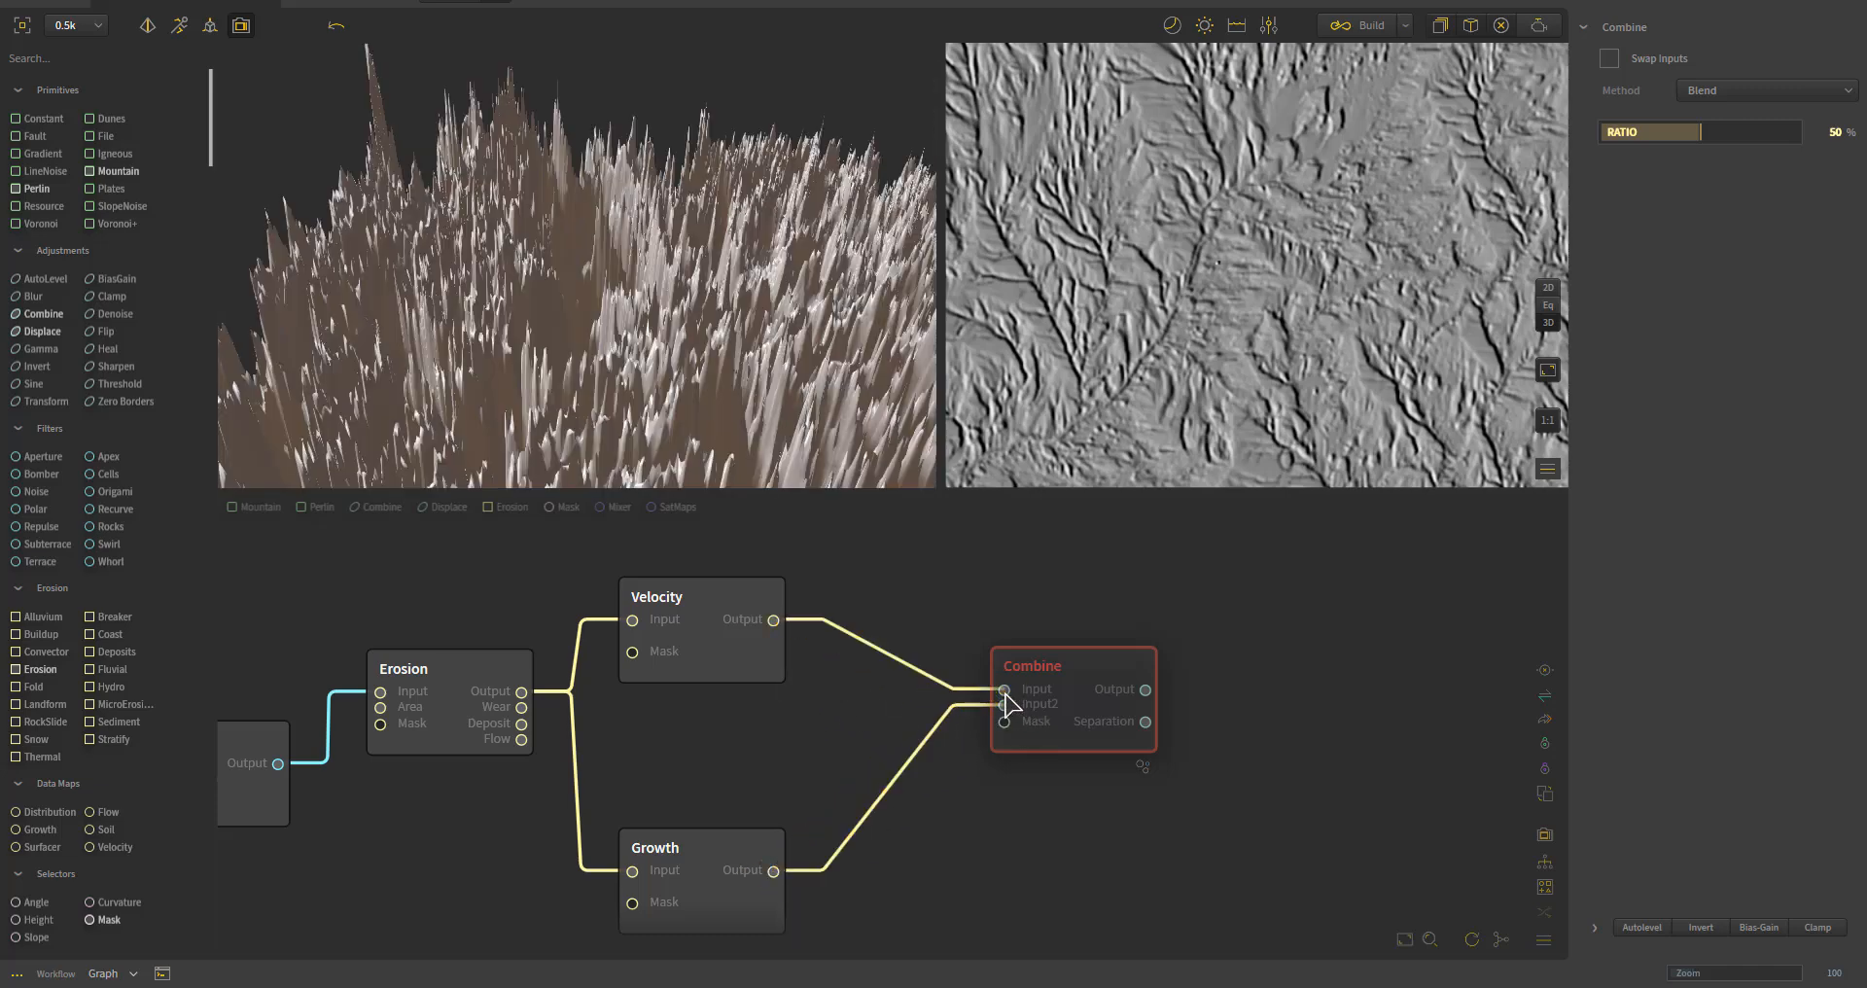
- Show the new Combine node's result as a map on the terrain and move the node closer to Velocity and Growth
right_click(1062, 690)
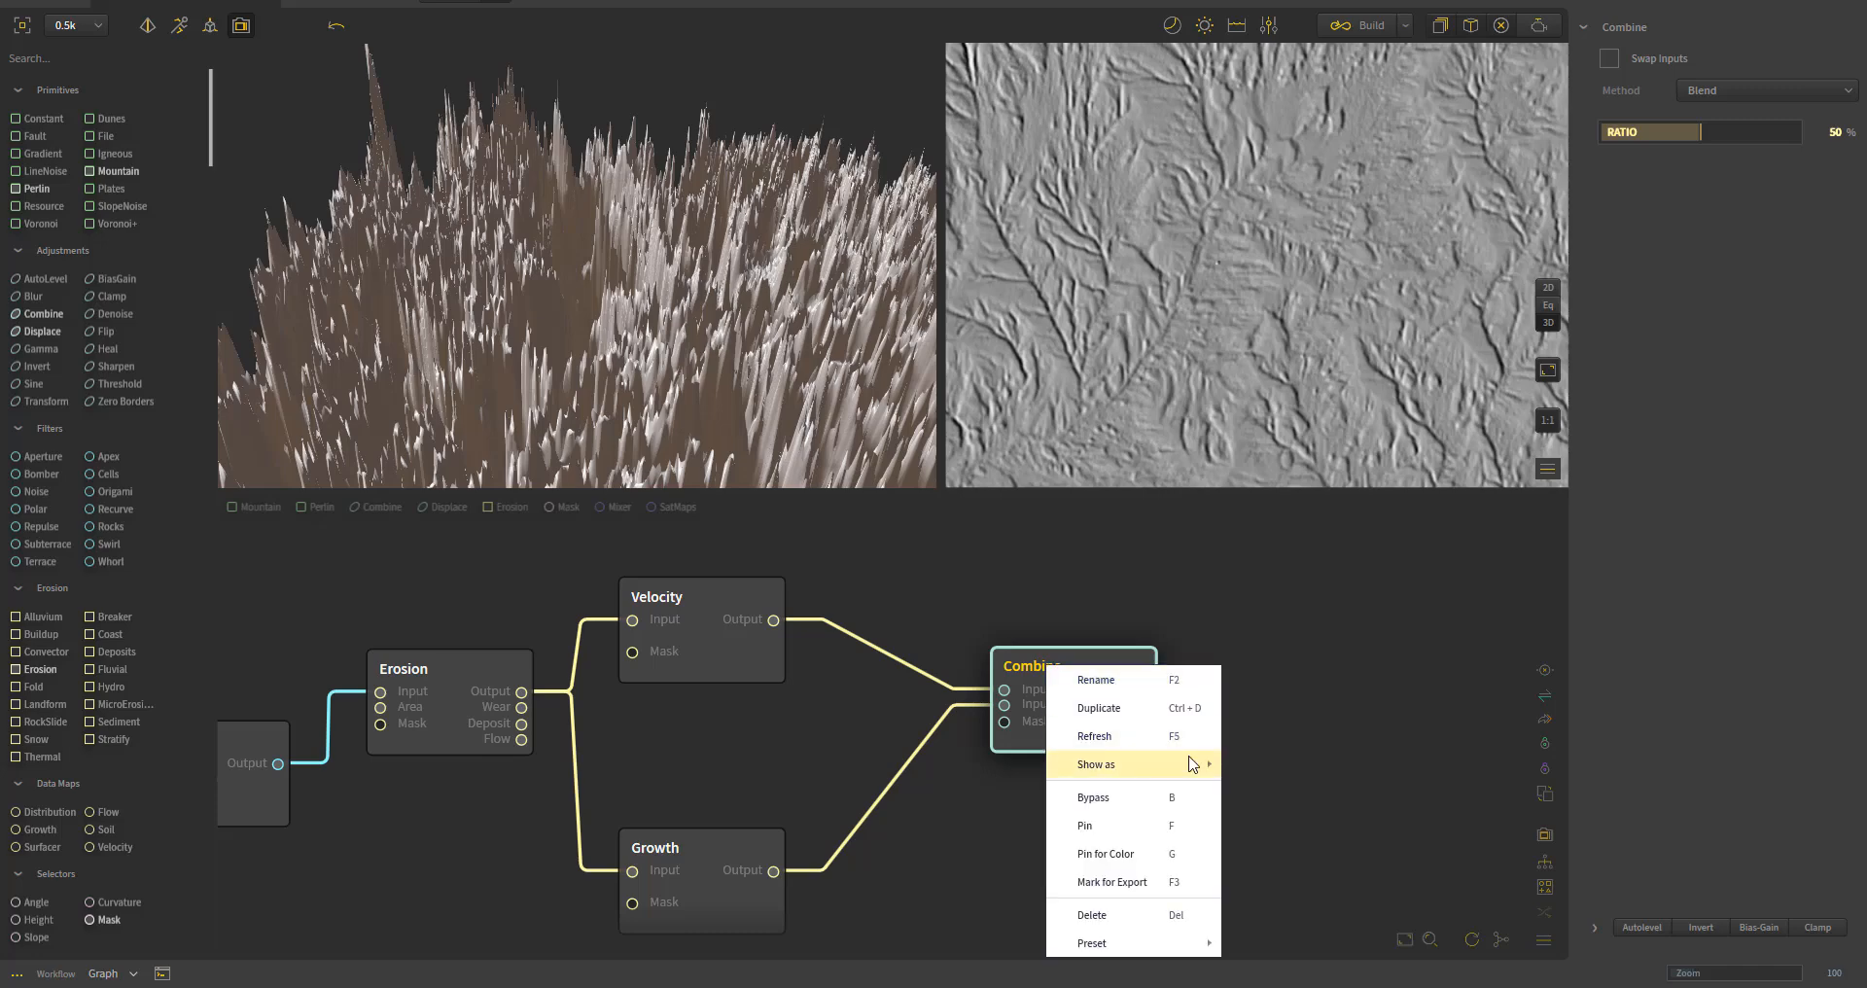
mouse_move(1192, 764)
left_click(1323, 821)
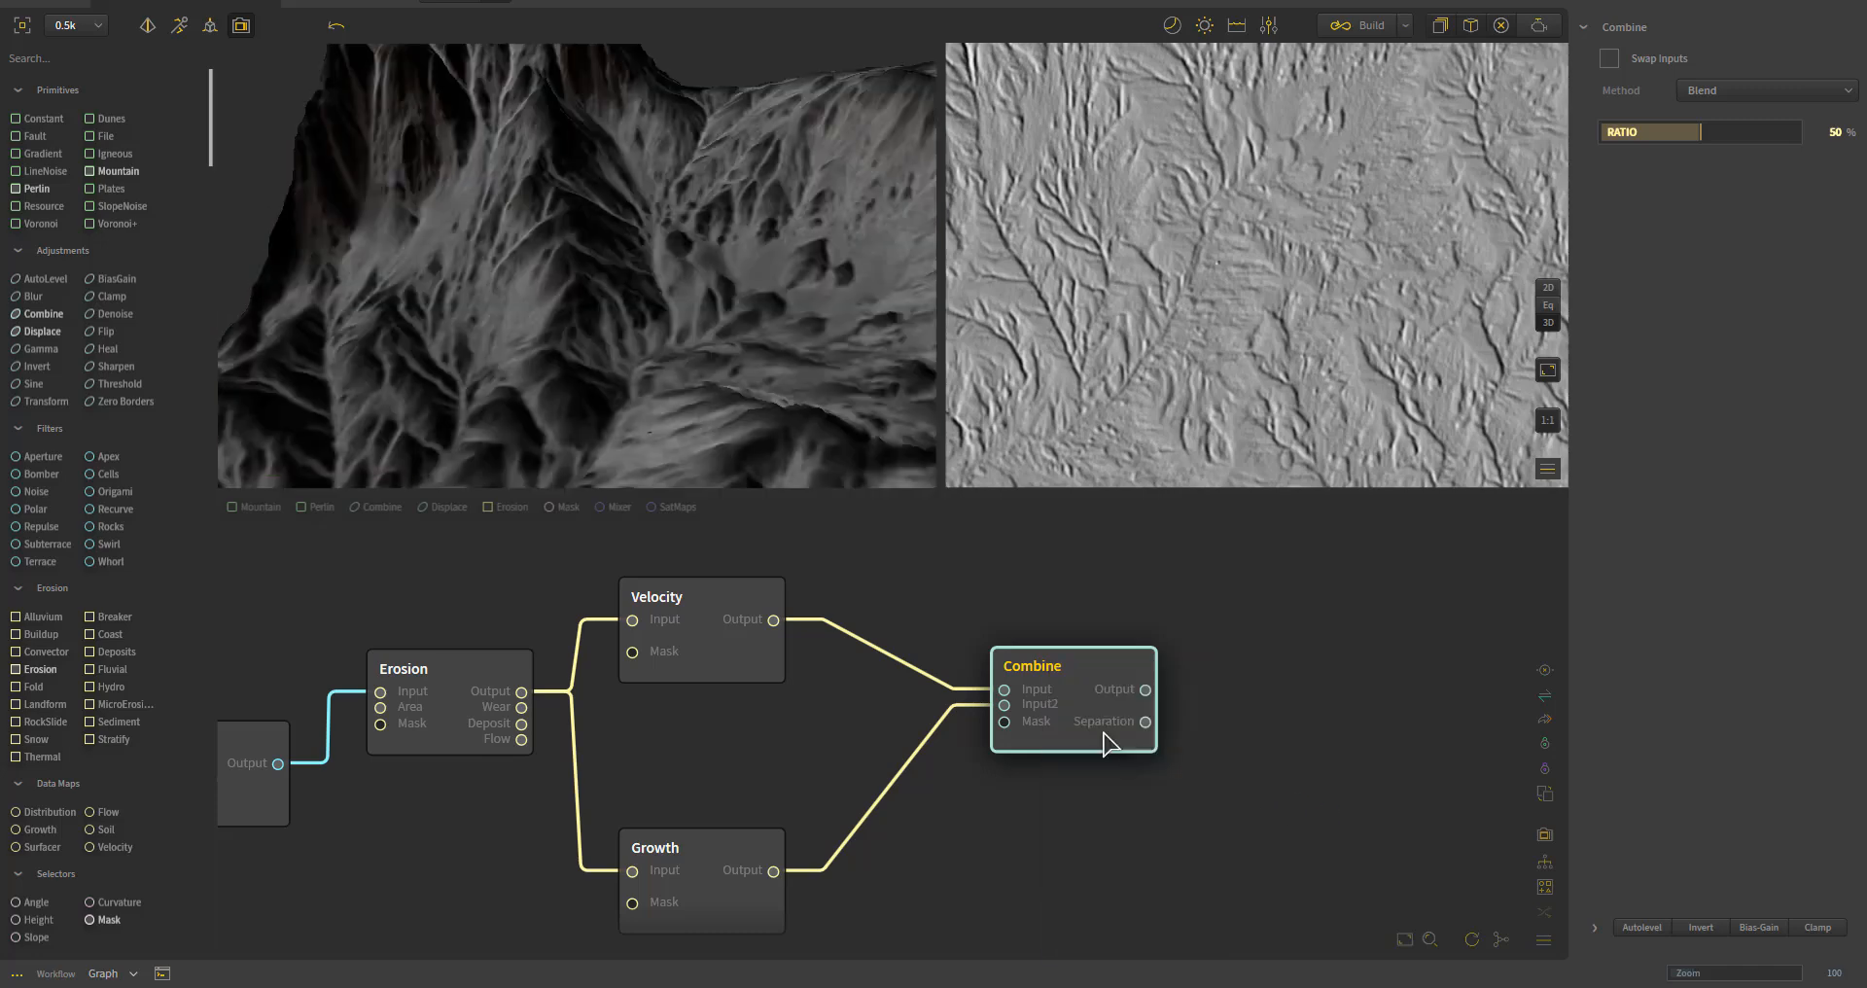
left_click_drag(1096, 745, 998, 714)
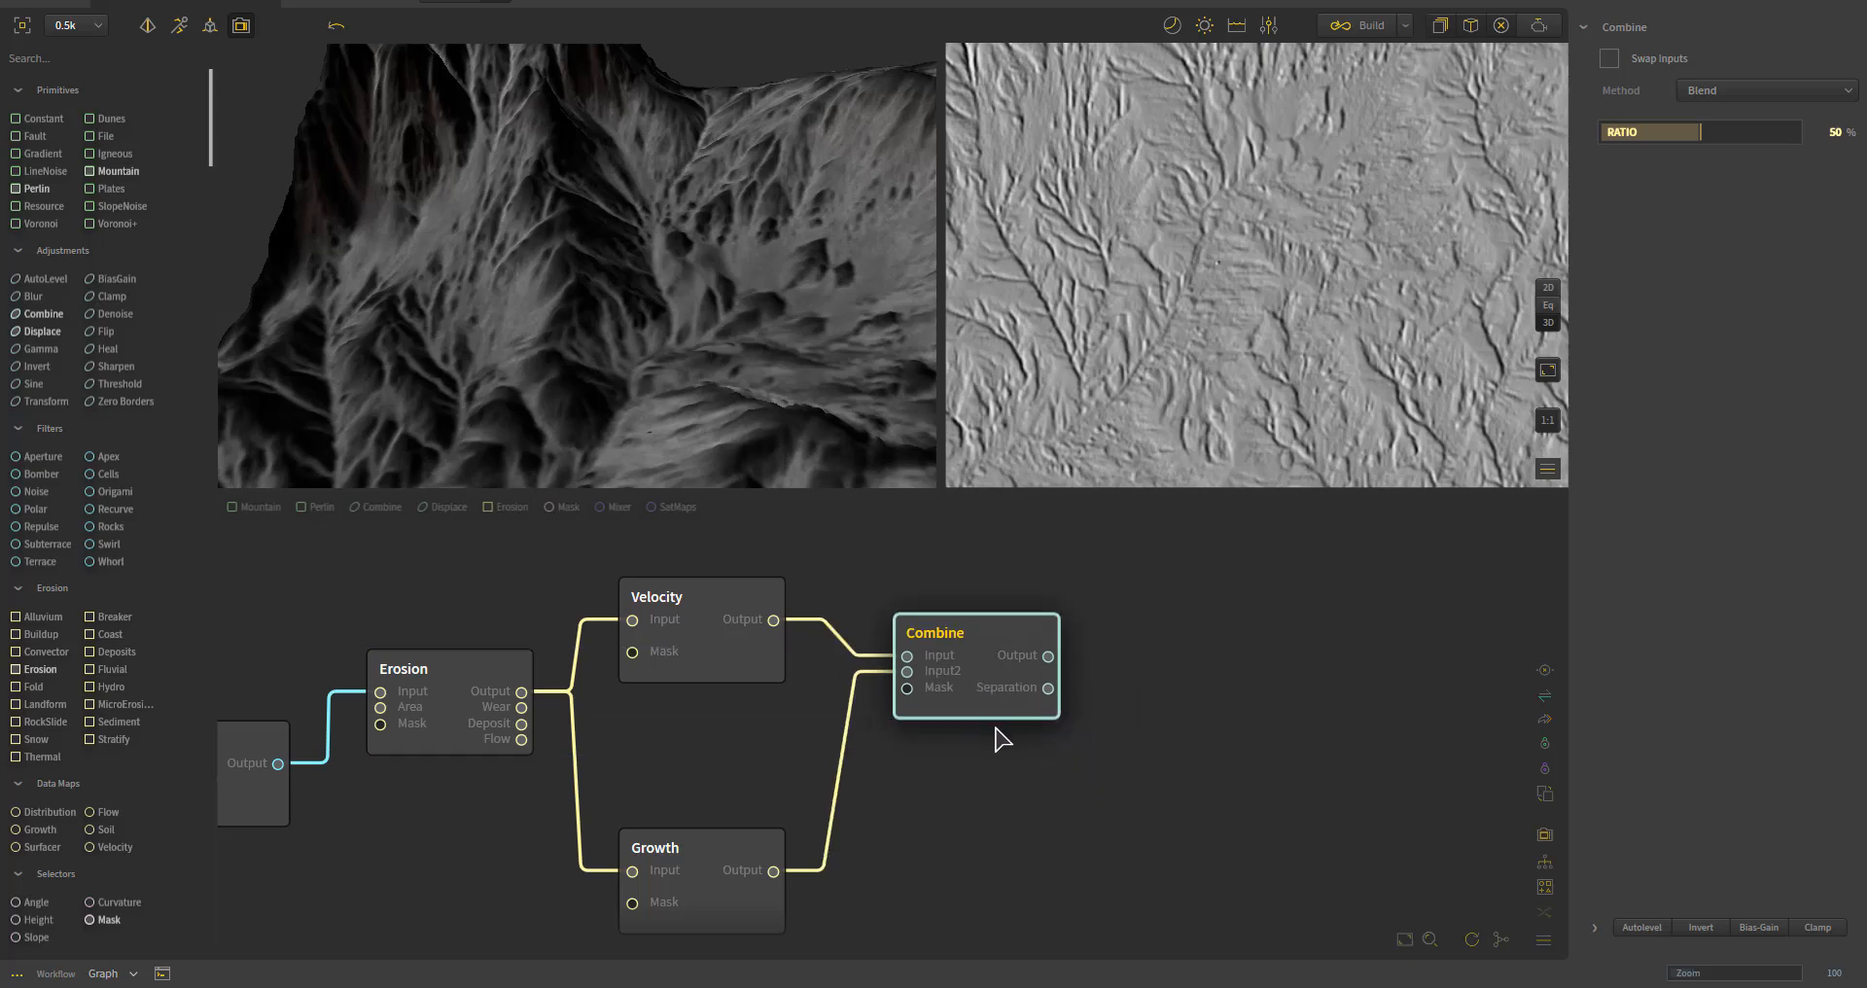
- Add a Biome color node after the Velocity and Growth Combine, and connect Combine's Output to Biome's Input
scroll(1021, 755, "down", 3)
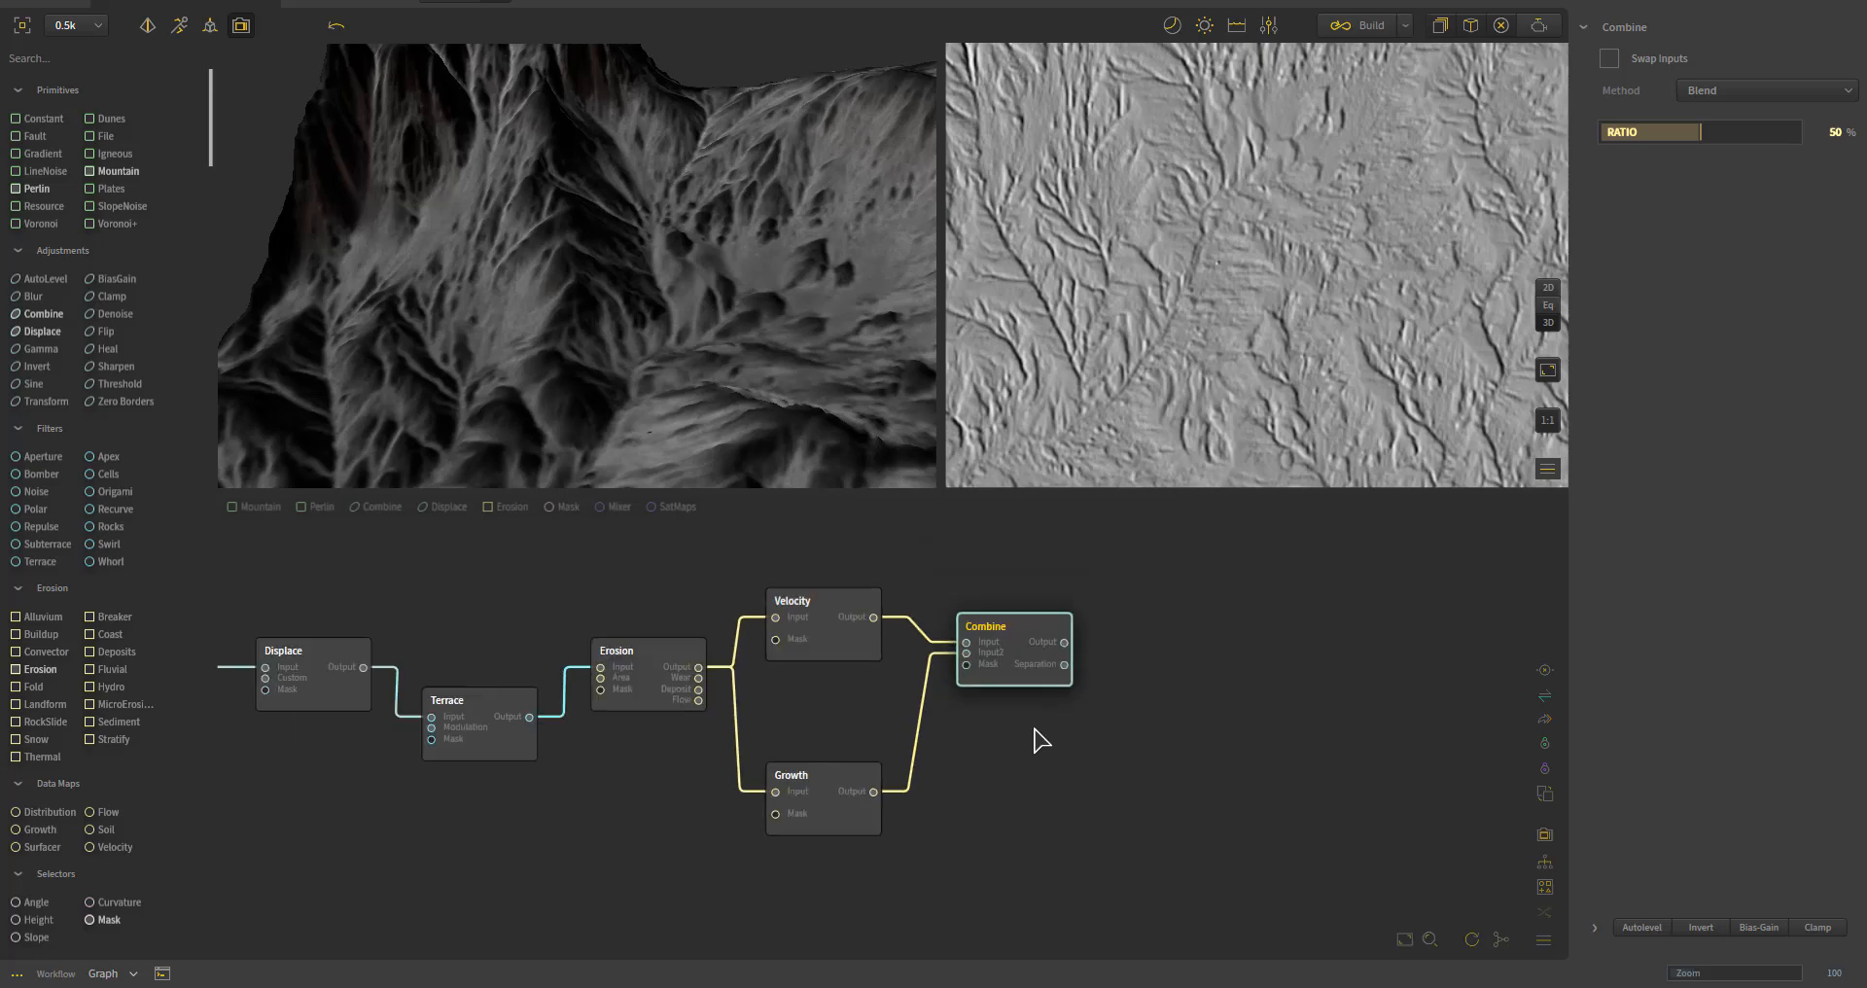
middle_click_drag(1044, 739, 980, 735)
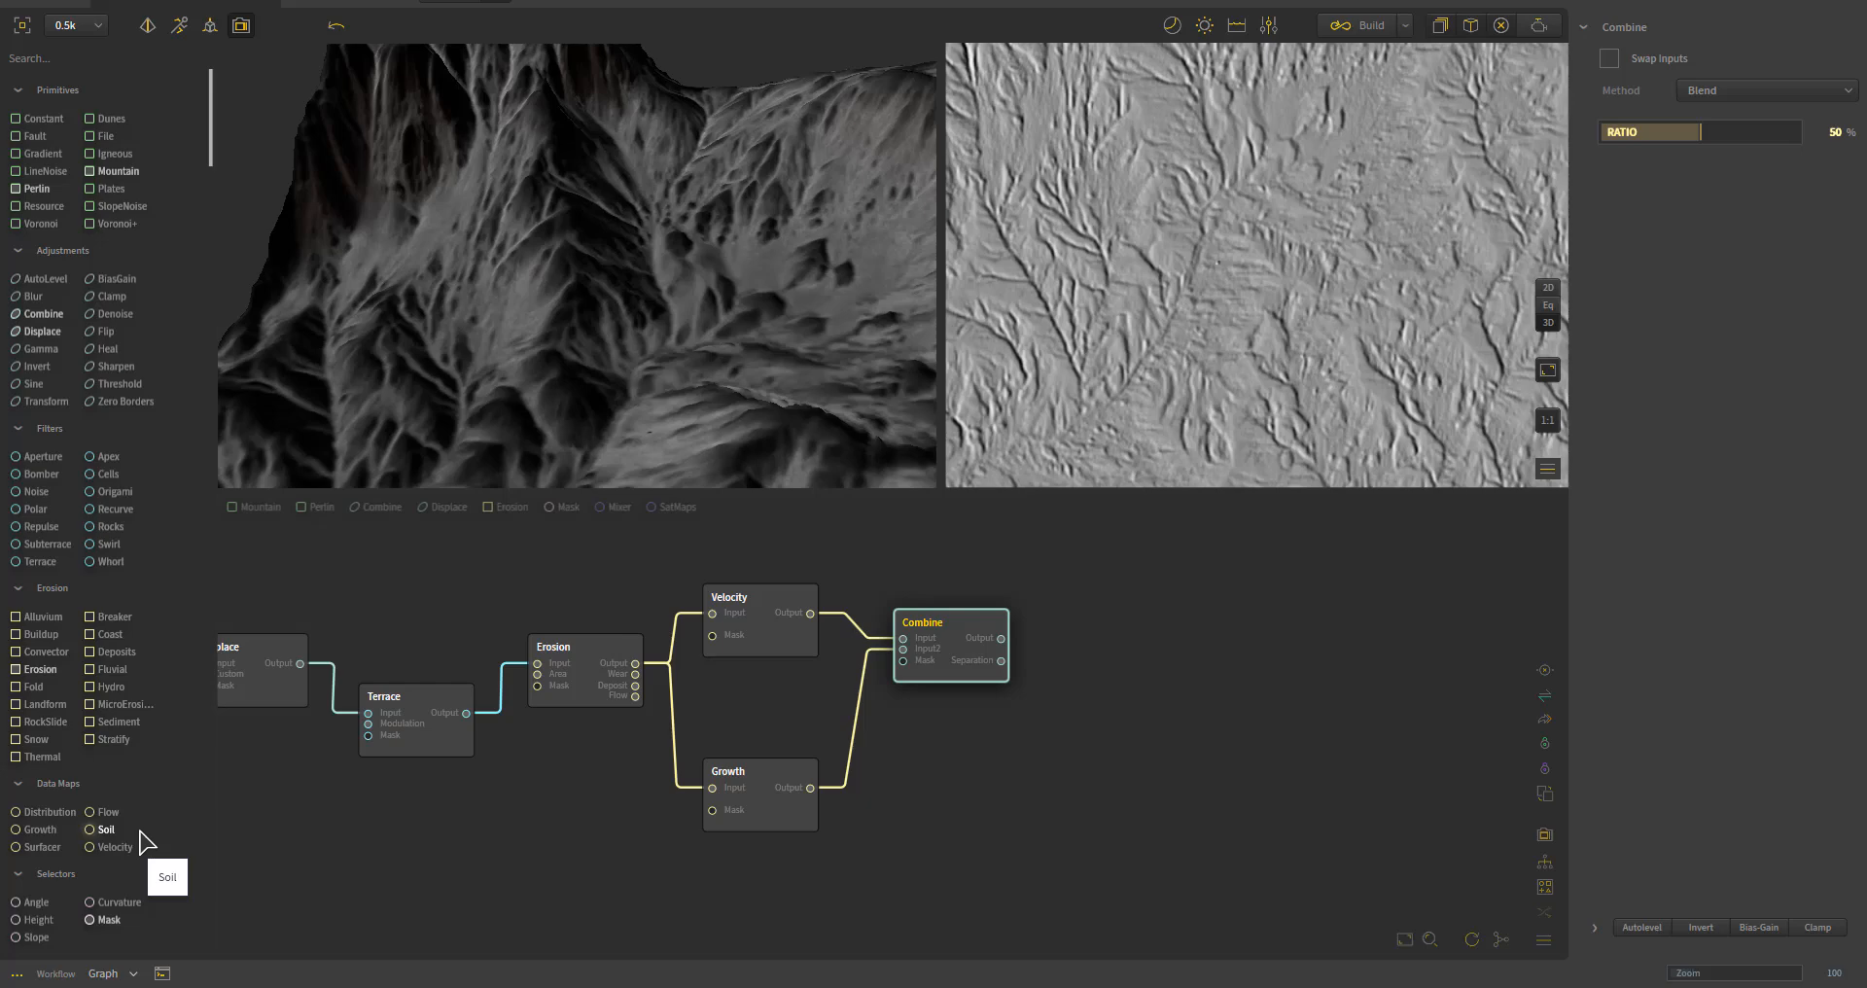
scroll(97, 783, "down", 3)
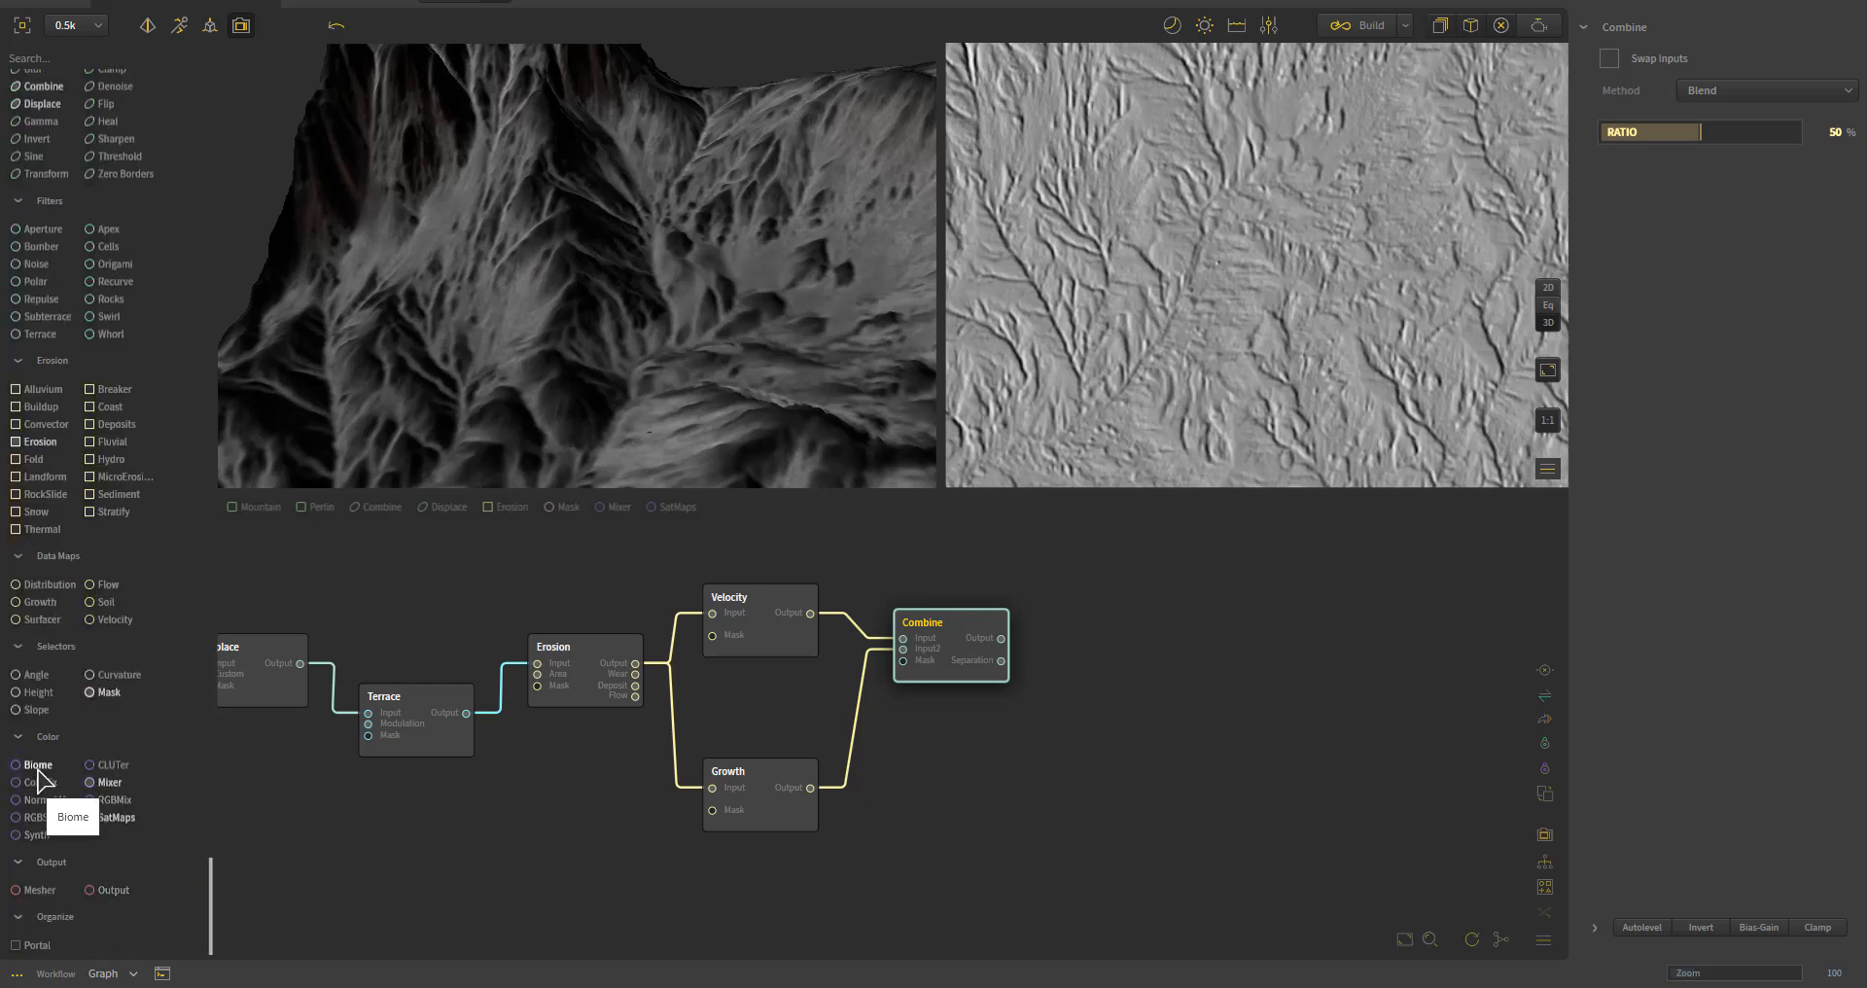
left_click_drag(39, 773, 1148, 667)
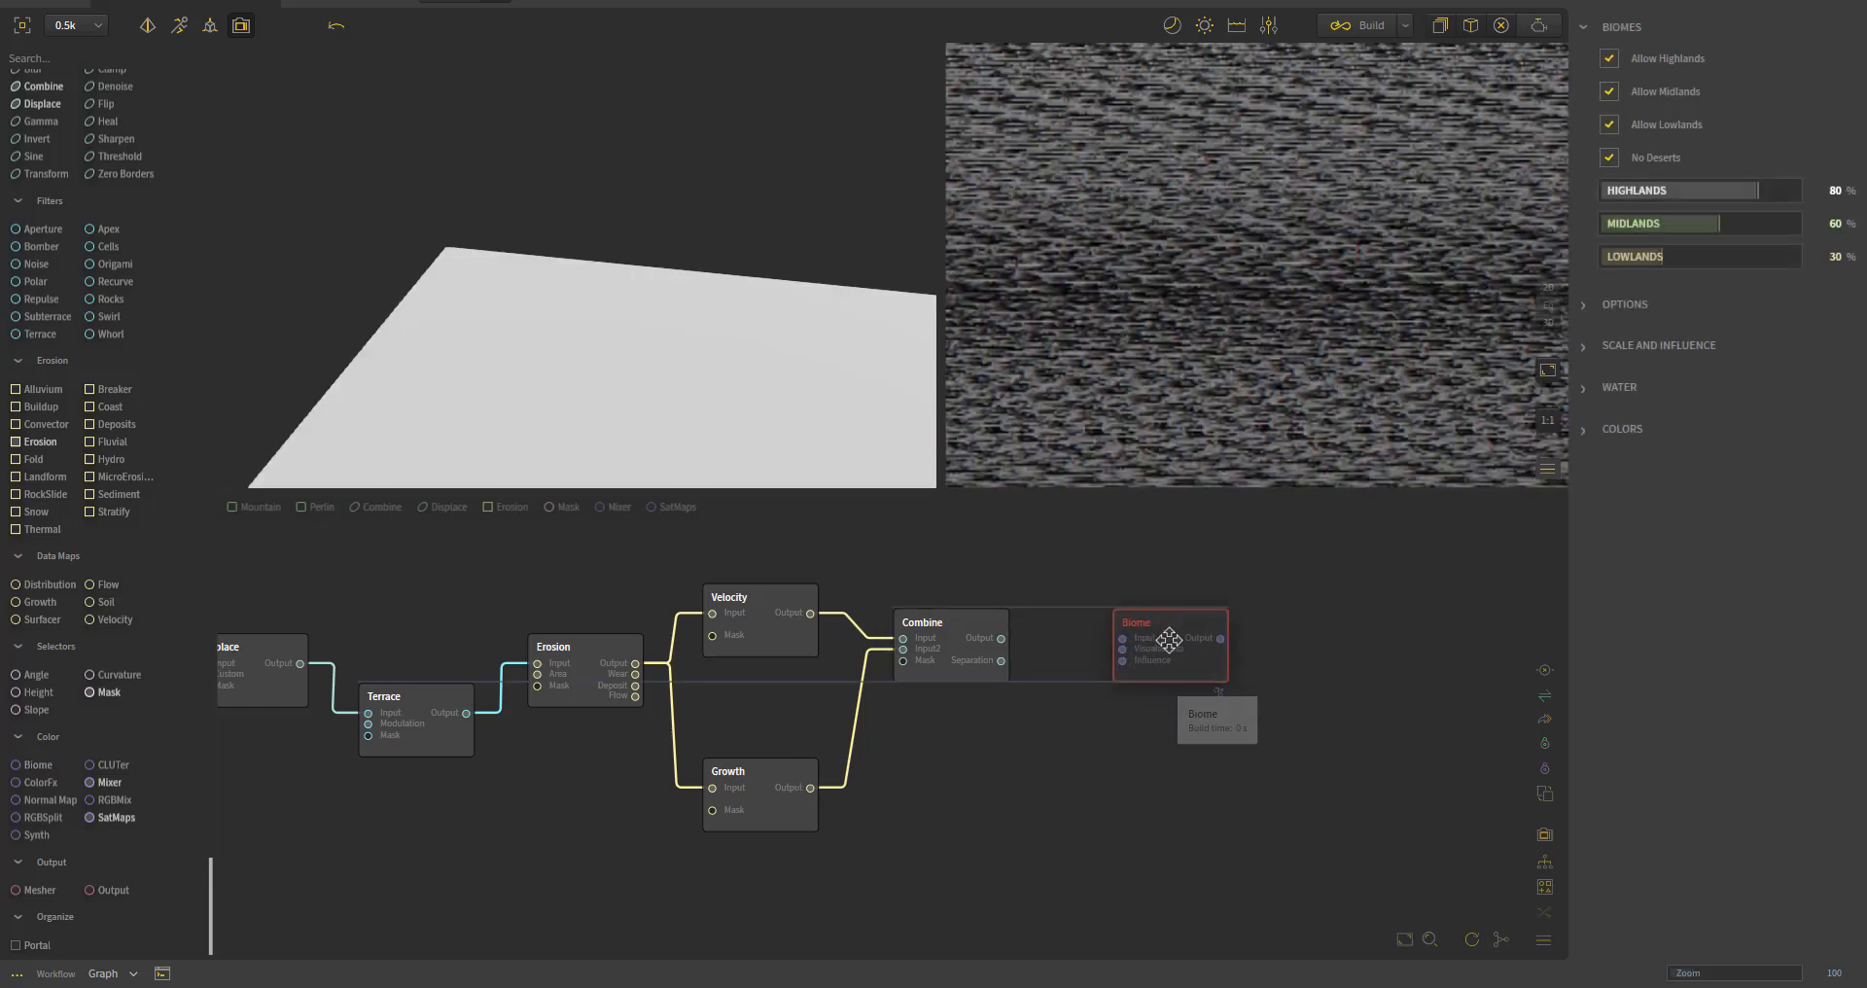
left_click_drag(1000, 638, 1115, 639)
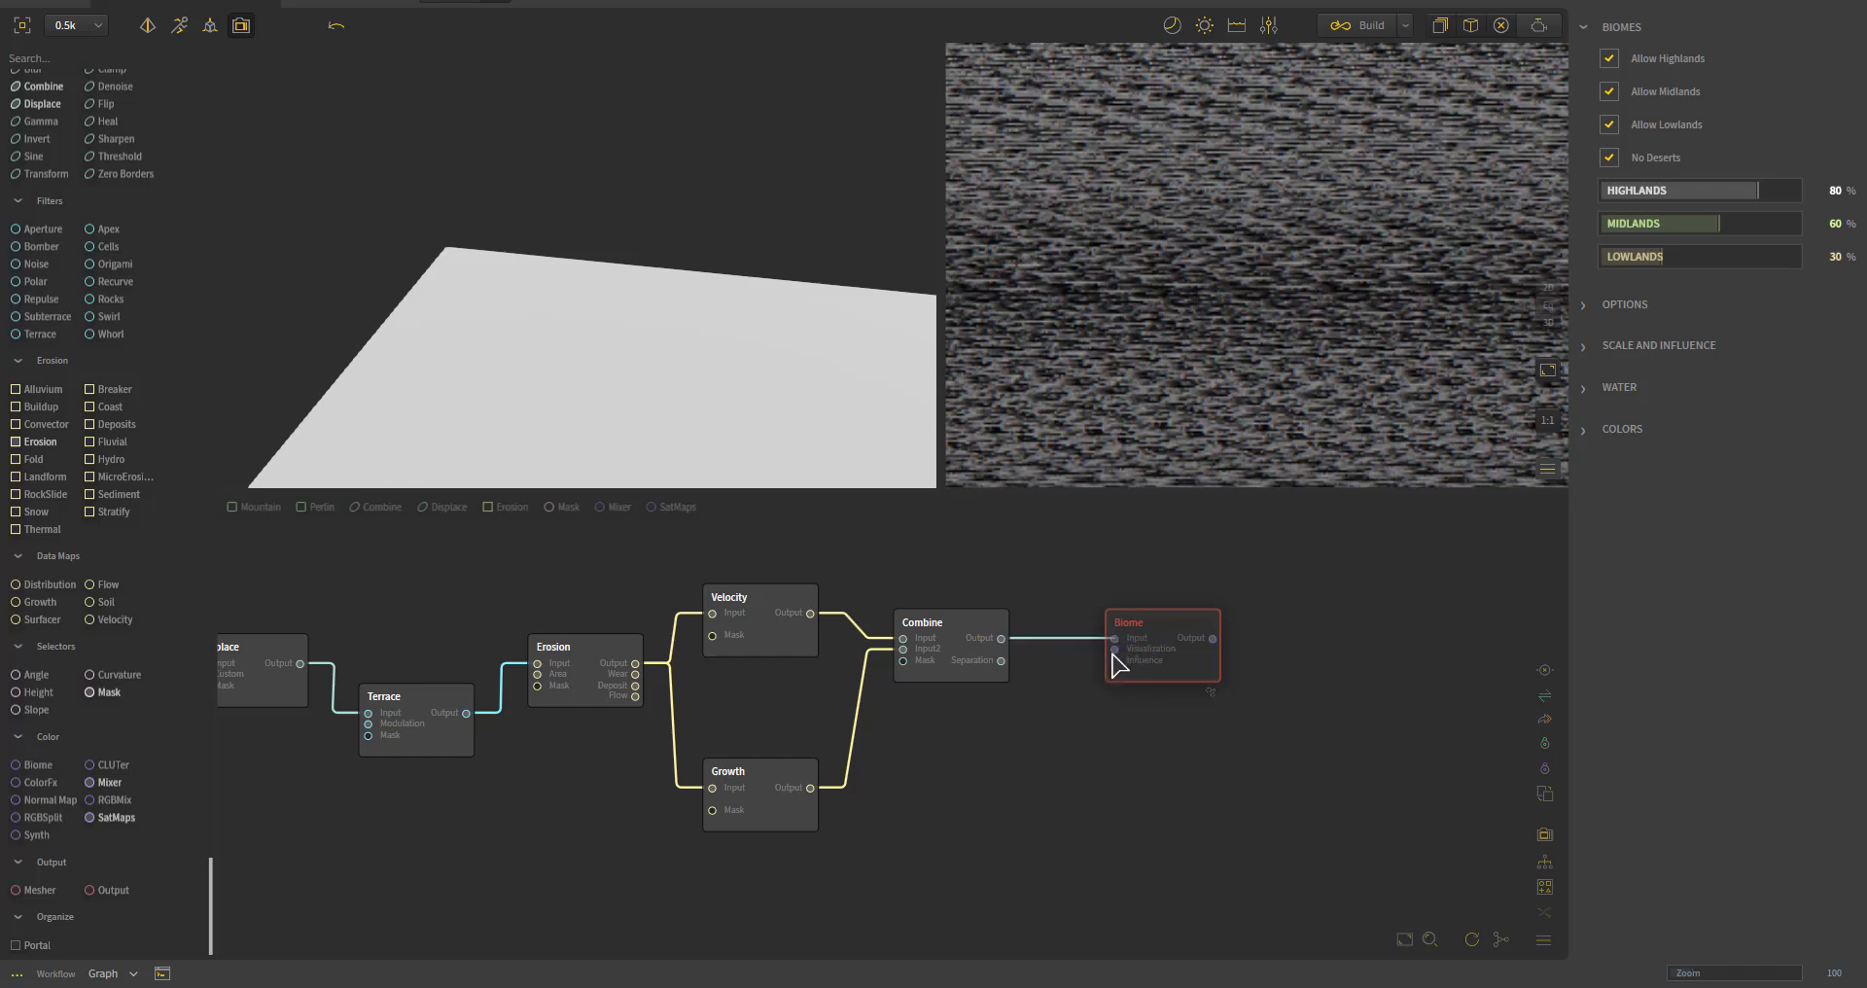
left_click_drag(1115, 661, 638, 664)
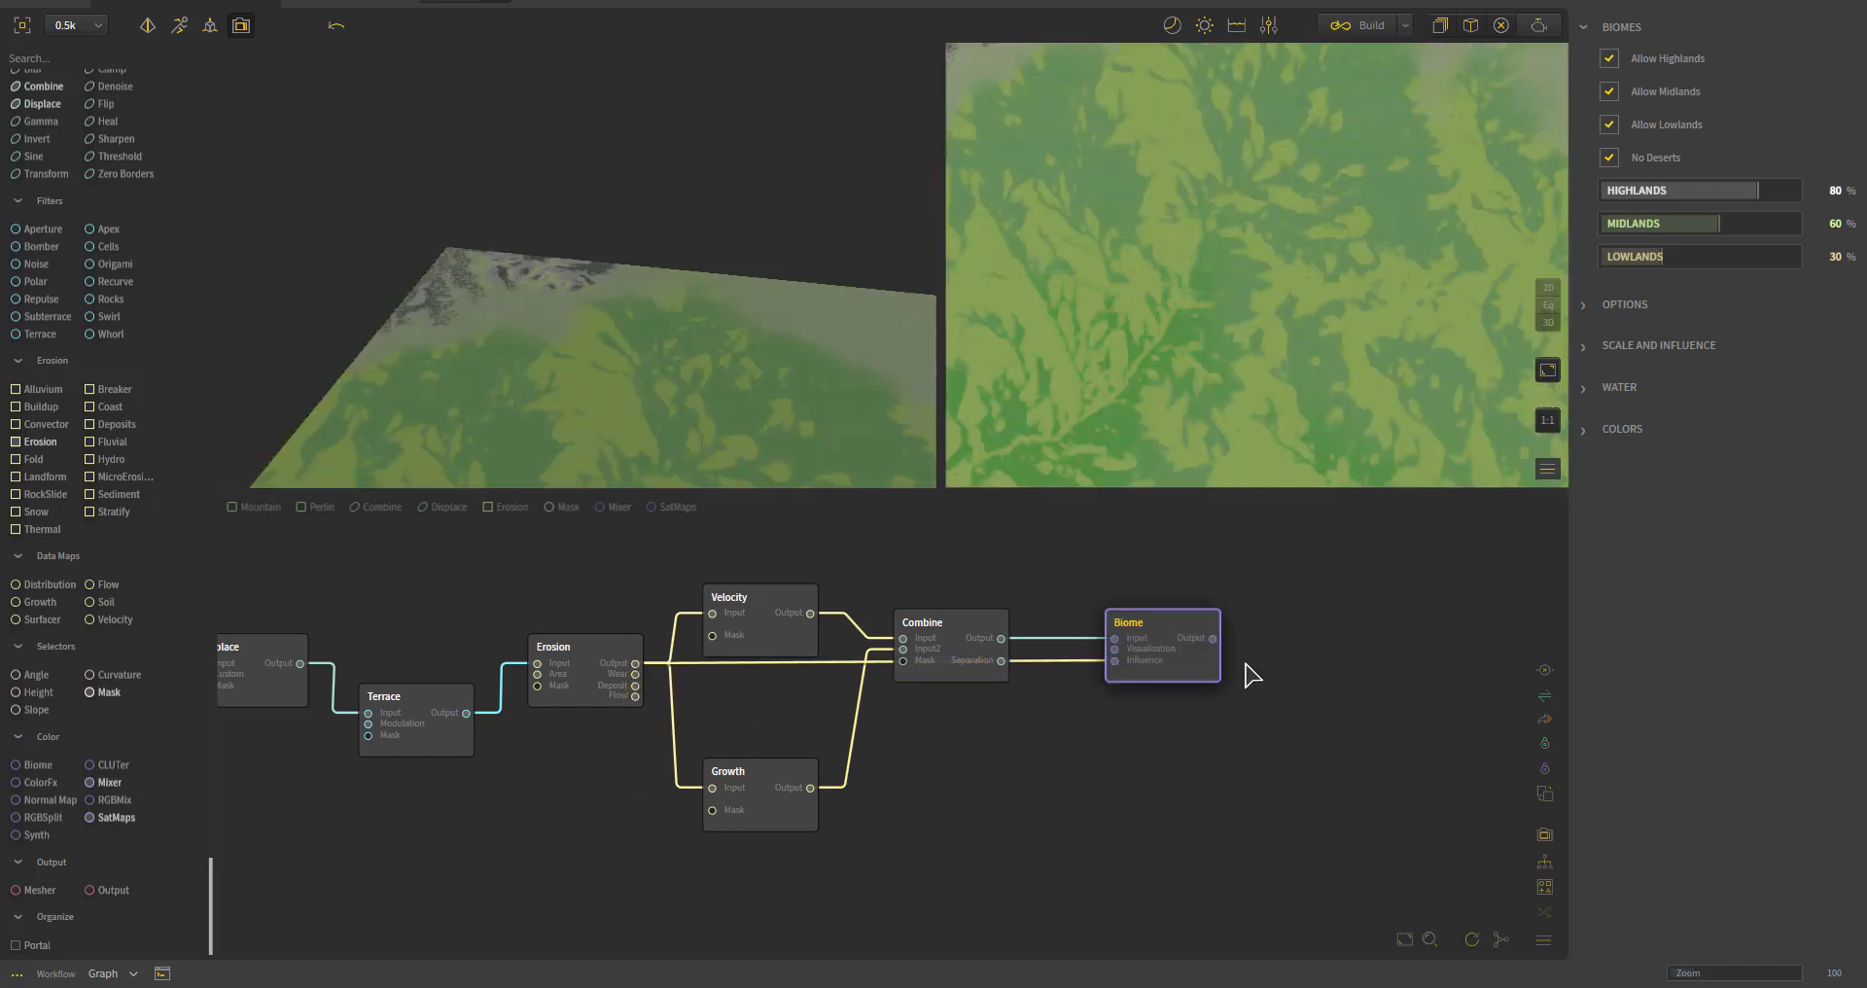
left_click(1081, 664)
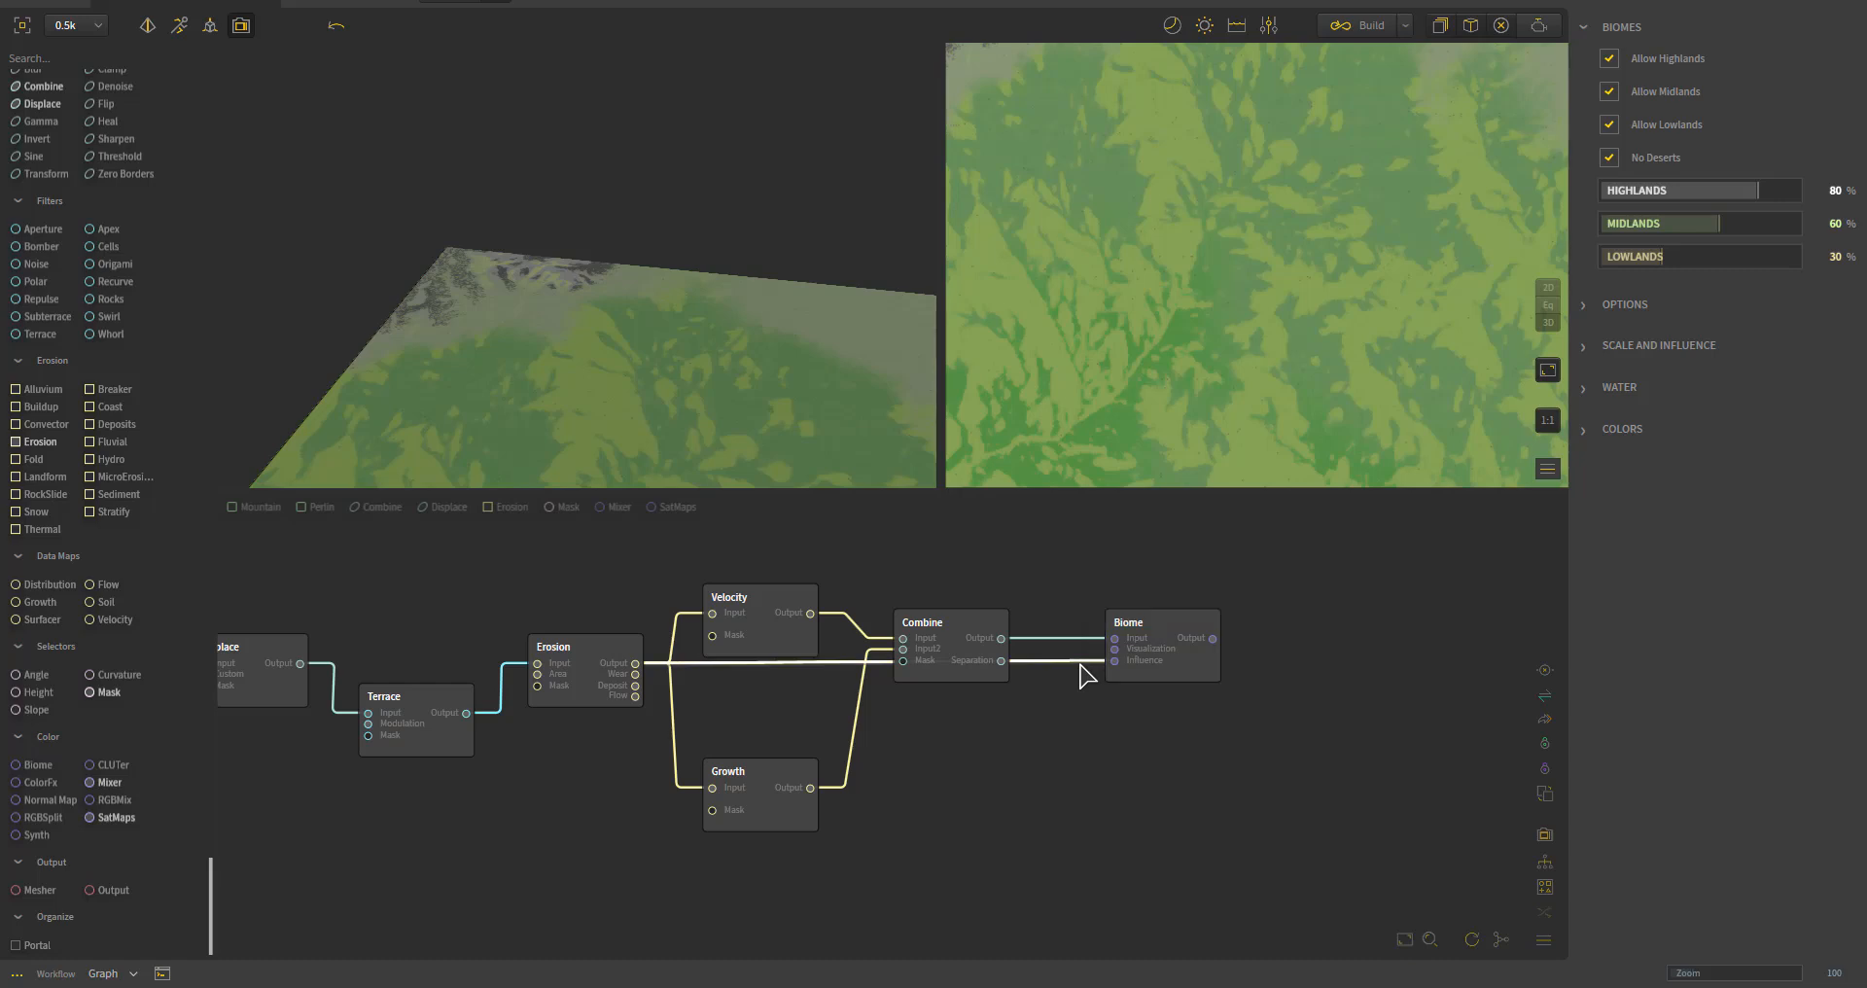
key("Delete")
- Connect Erosion's Output to Biome's Visualization input and inspect the coloured terrain from several angles and distances
left_click(988, 507)
left_click_drag(1116, 649, 637, 664)
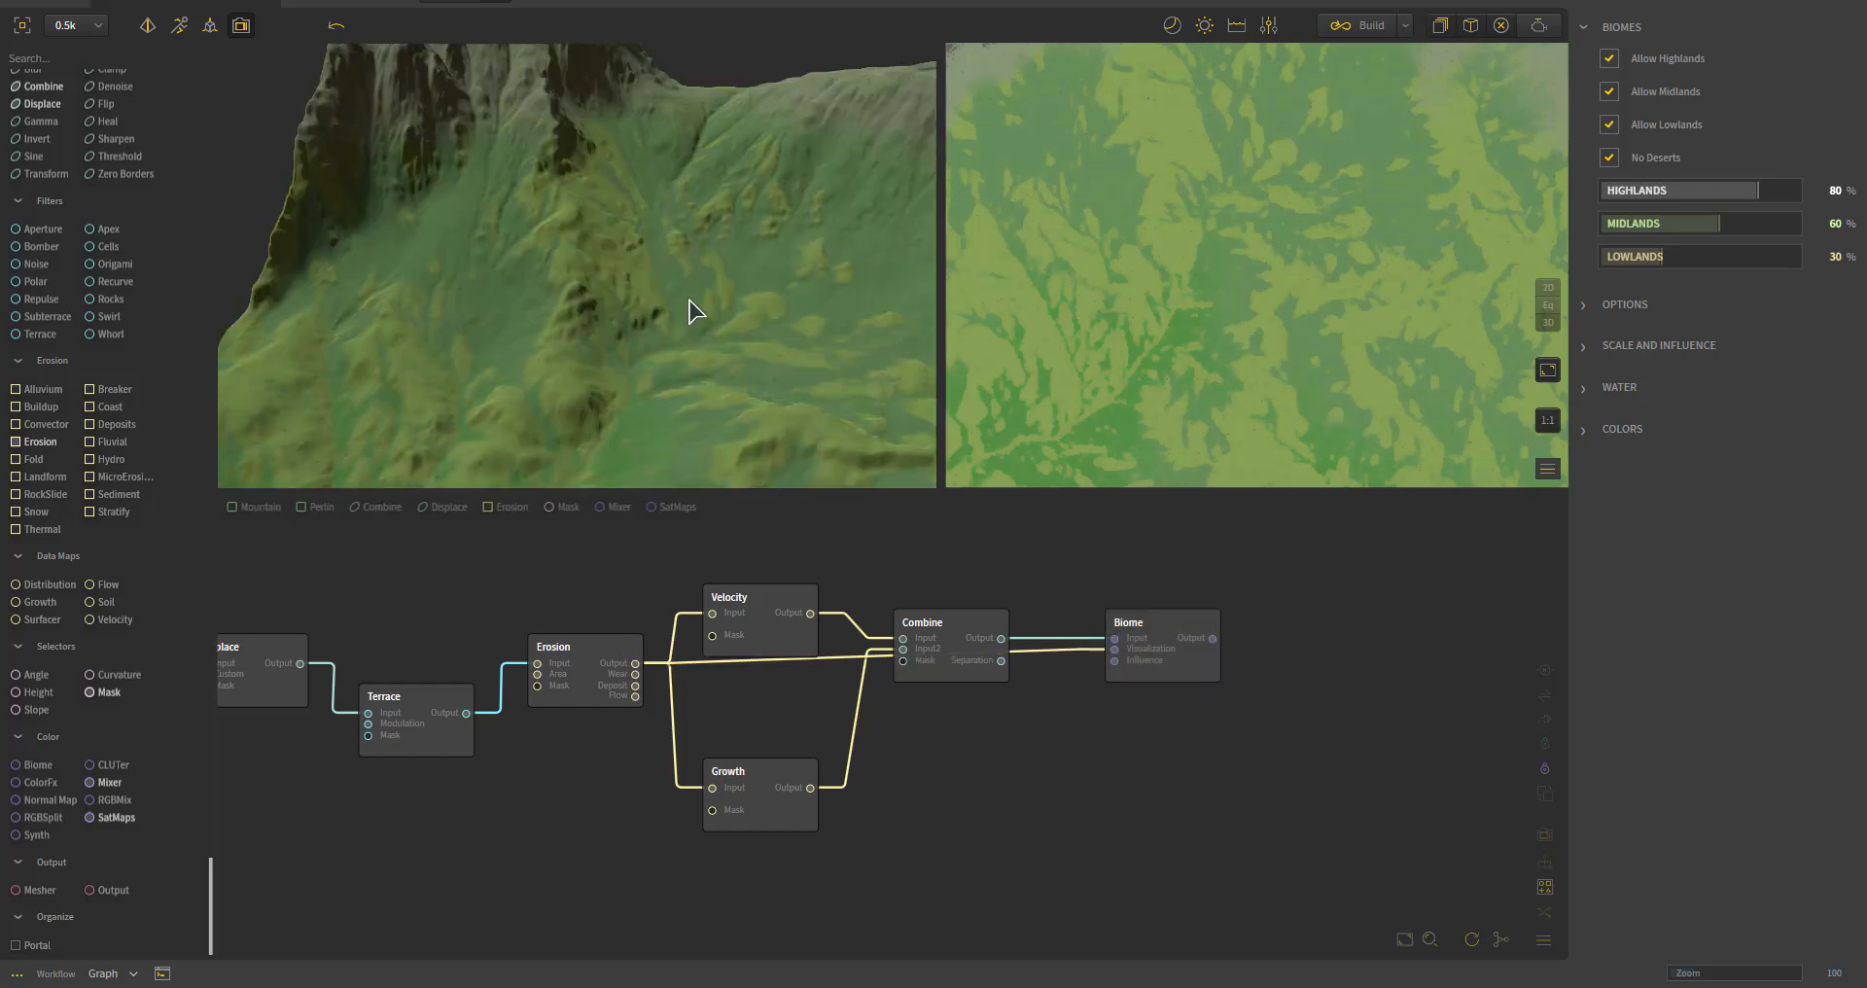
left_click_drag(709, 304, 625, 163)
scroll(624, 162, "down", 5)
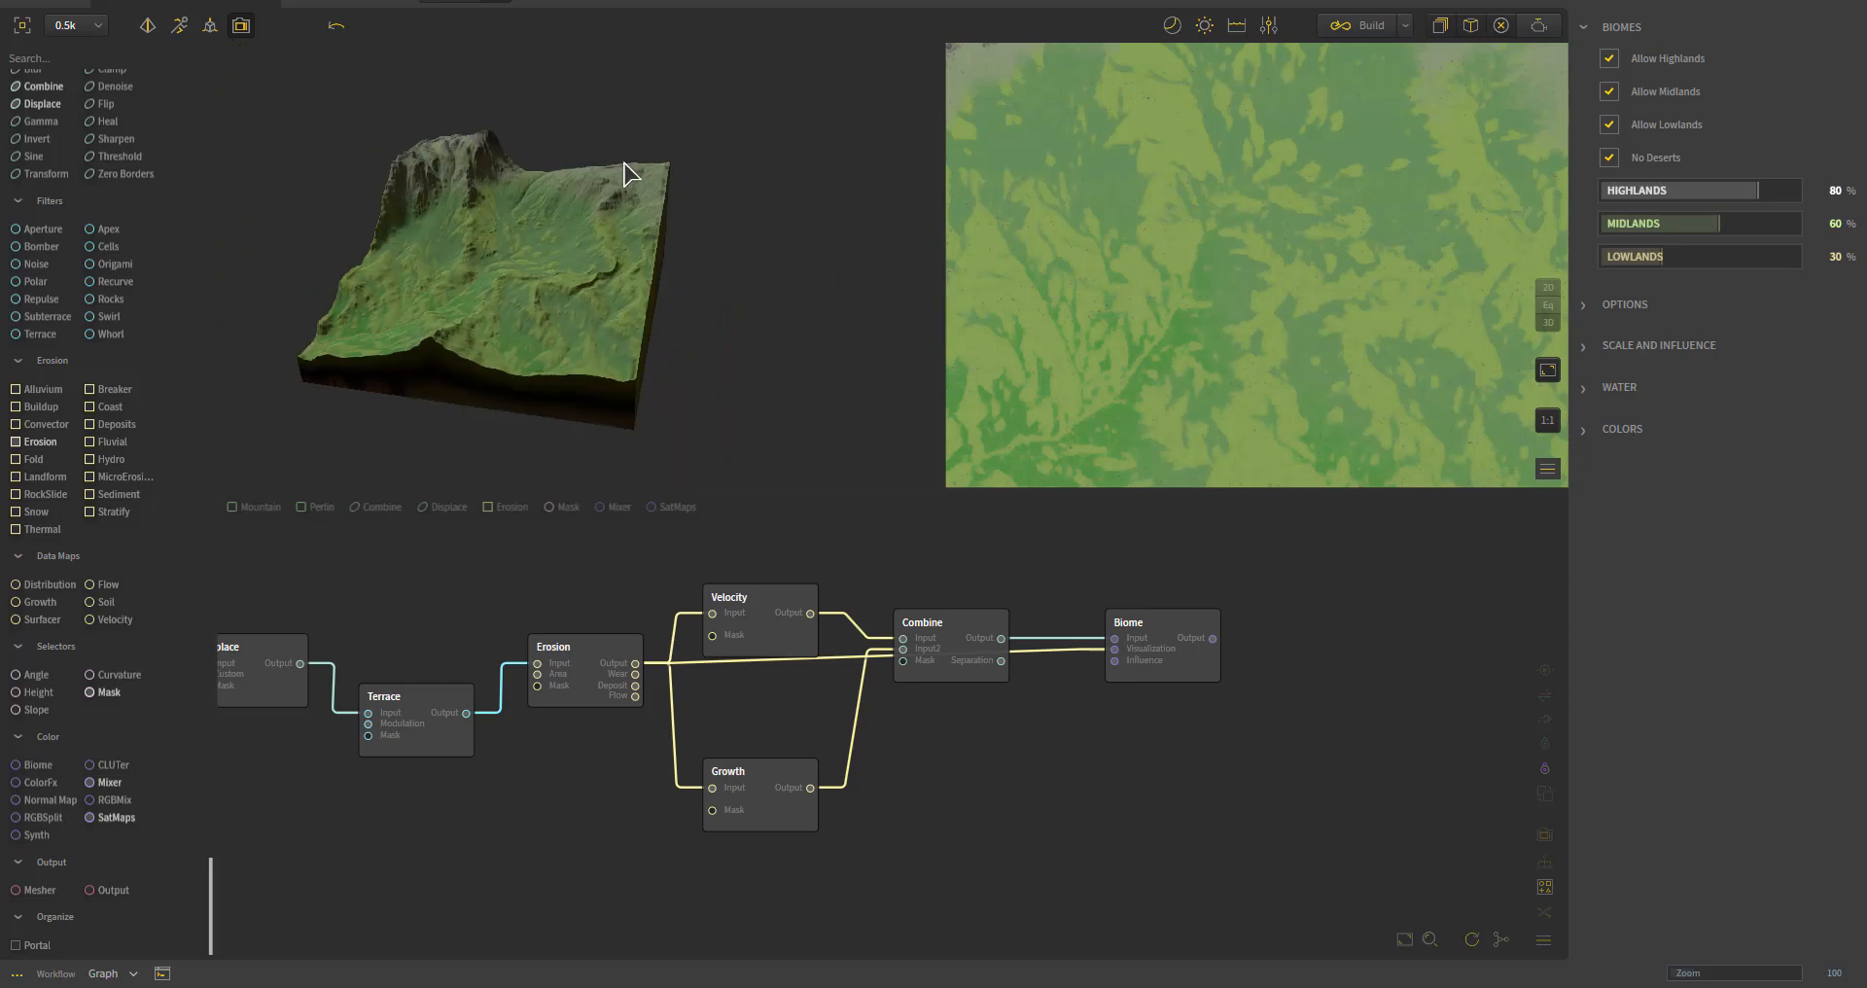
scroll(625, 175, "up", 3)
scroll(625, 175, "down", 3)
left_click_drag(541, 305, 580, 358)
scroll(629, 284, "up", 4)
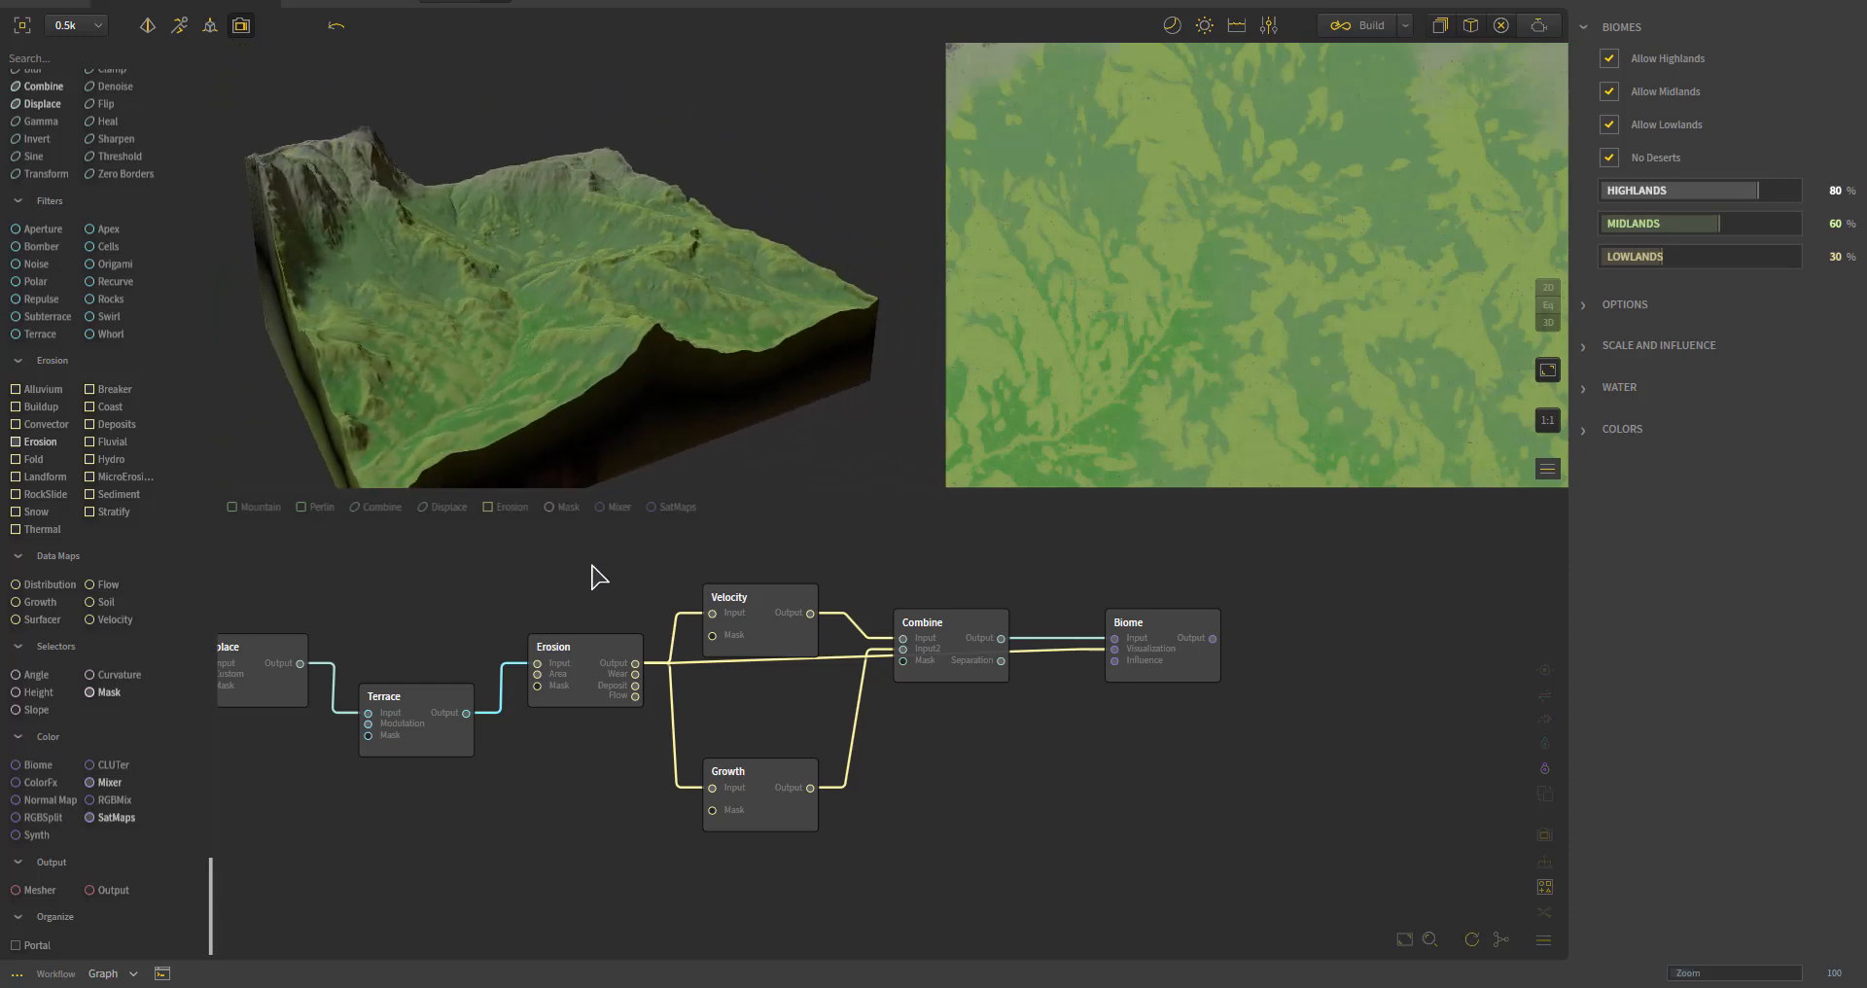
- Reduce the Biome node's Lowlands to 3%, and lower it further to the minimum of 0%
left_click(1134, 669)
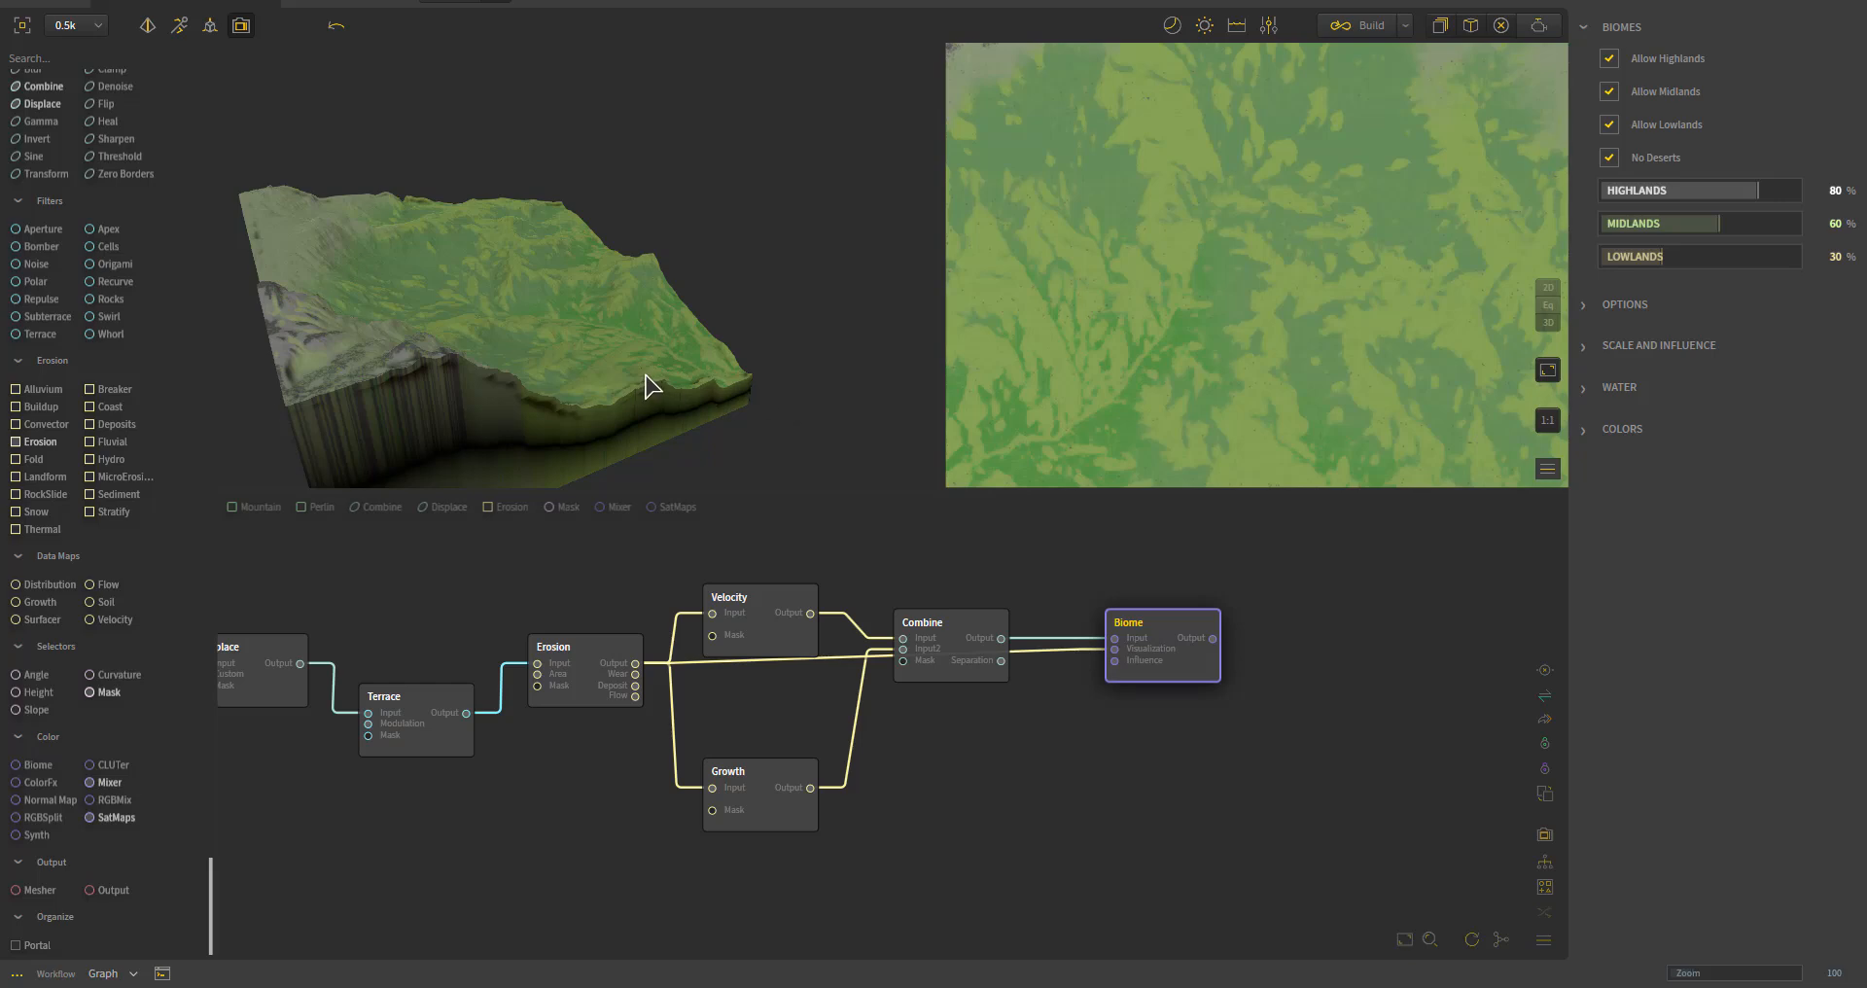
left_click_drag(646, 388, 564, 484)
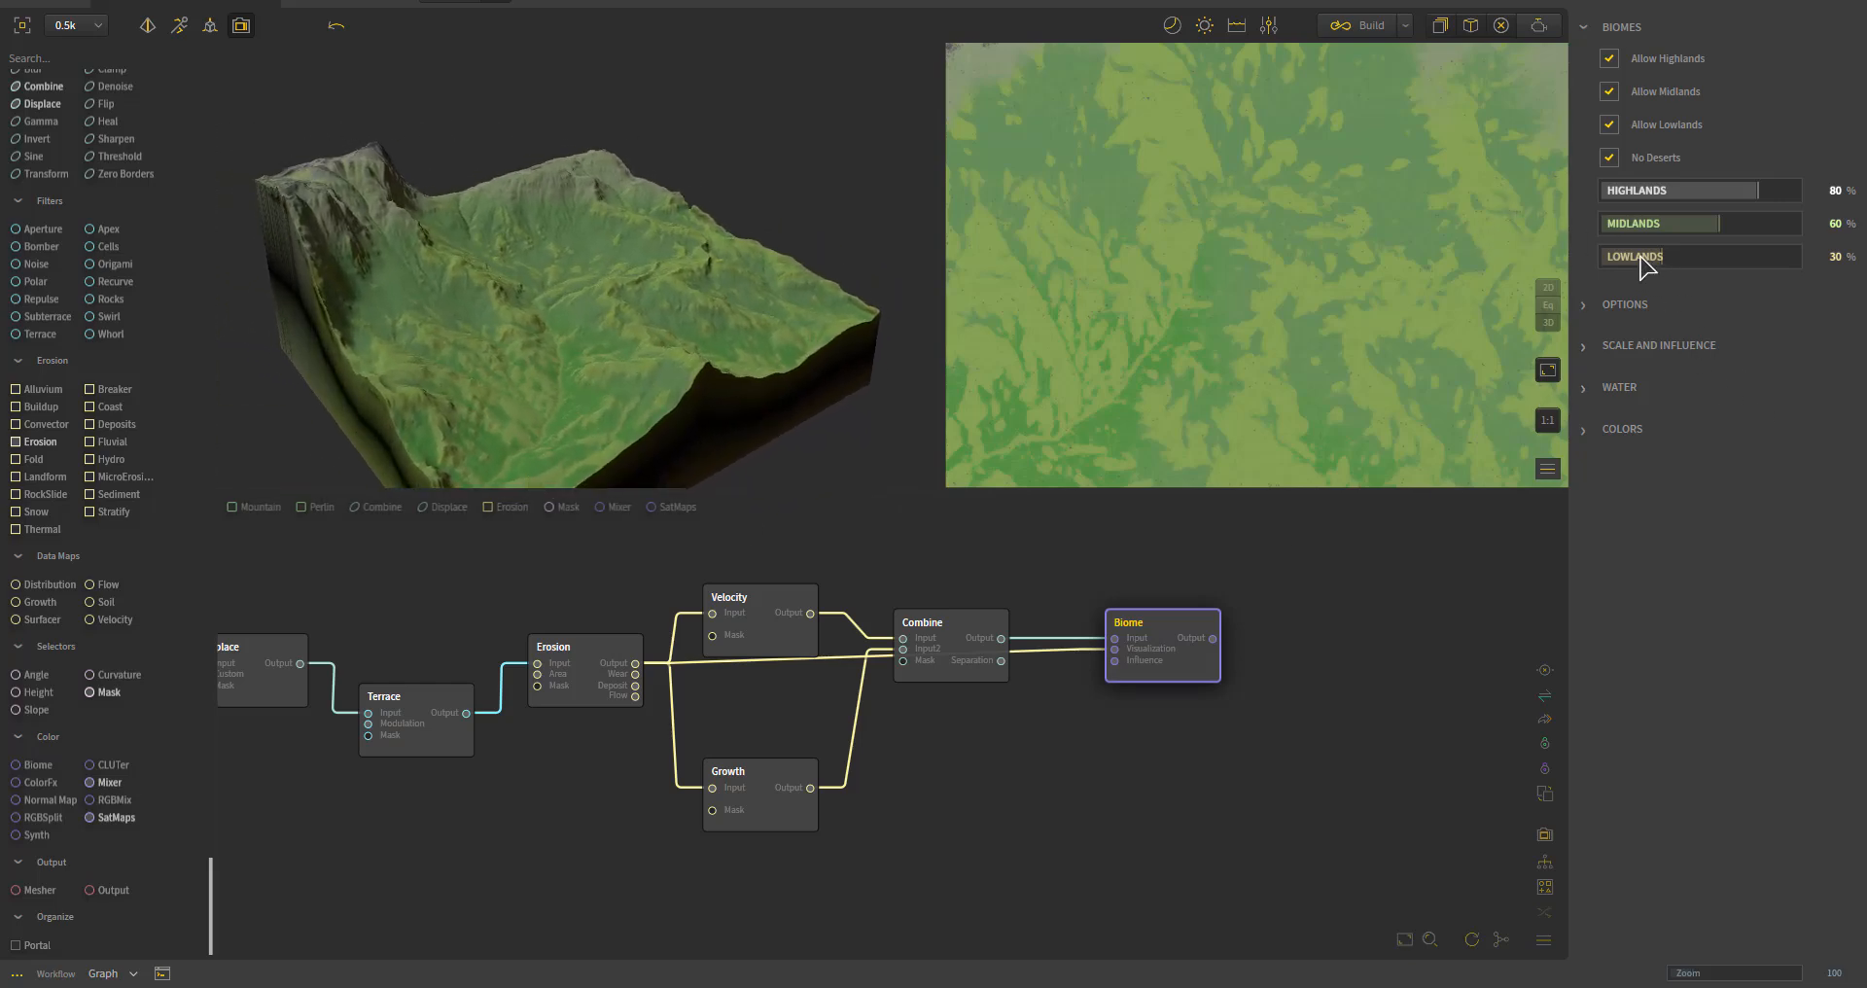
left_click(1616, 258)
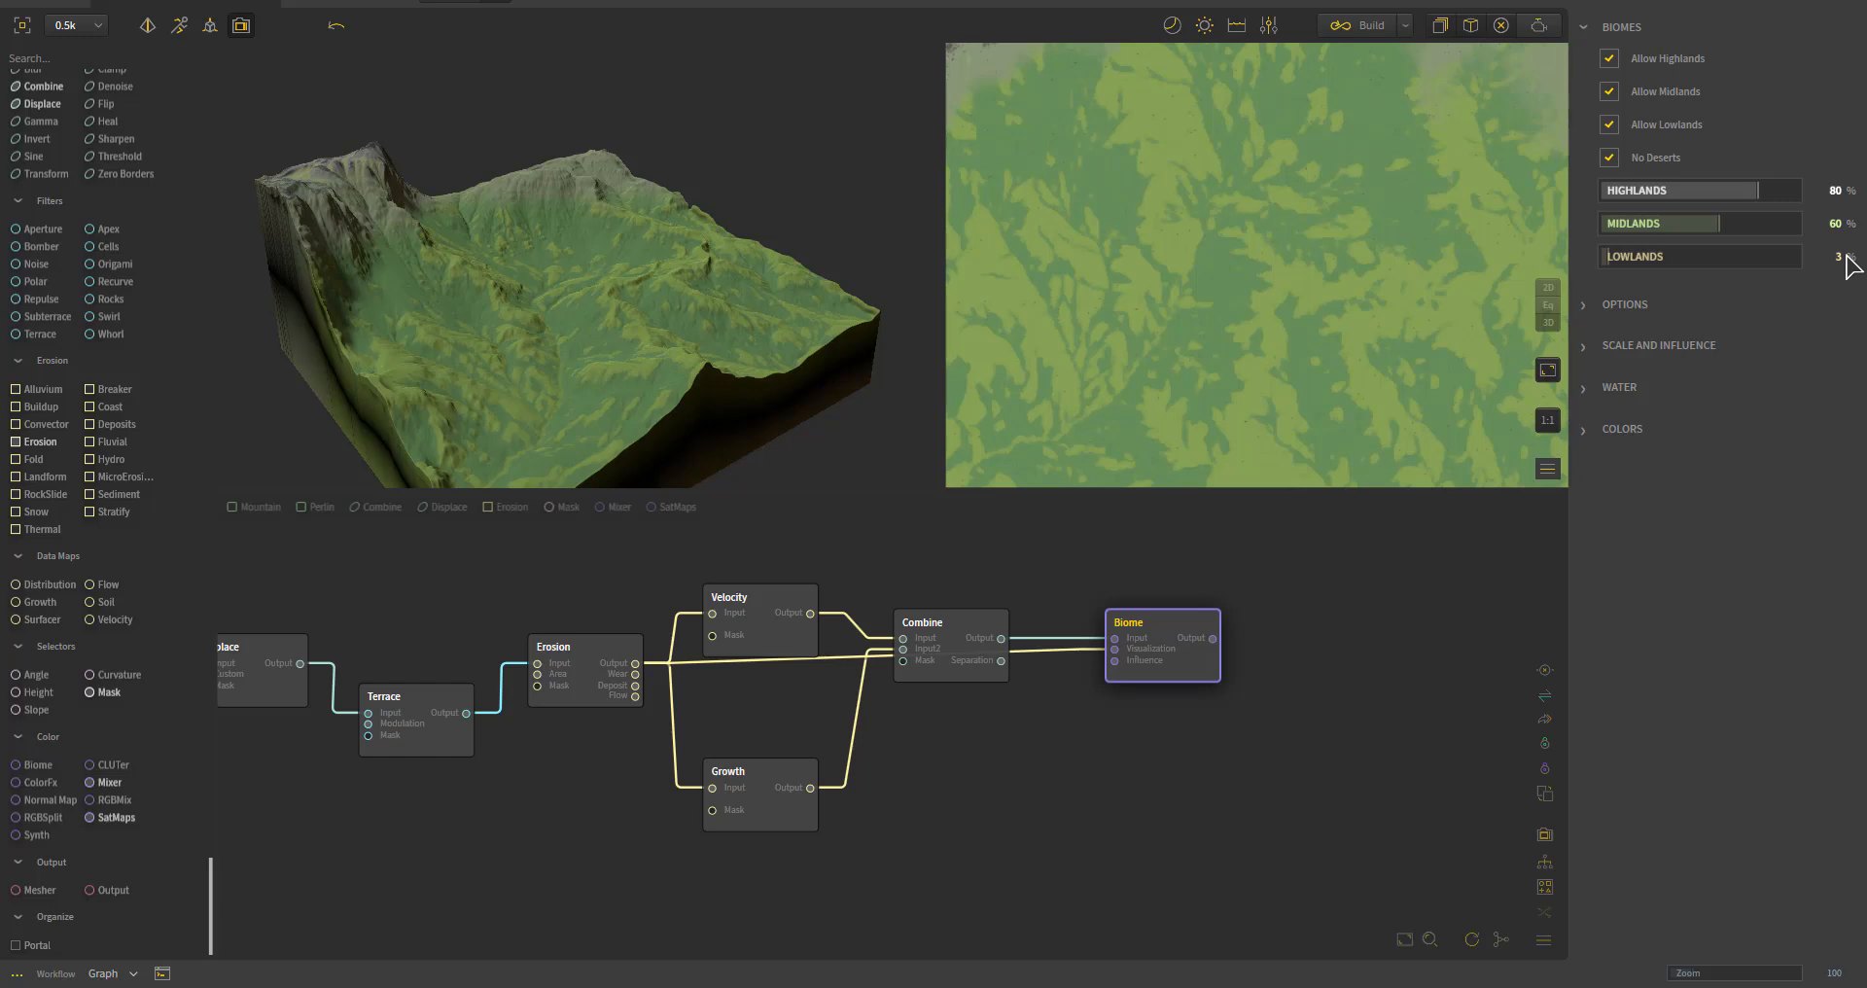
left_click(1841, 258)
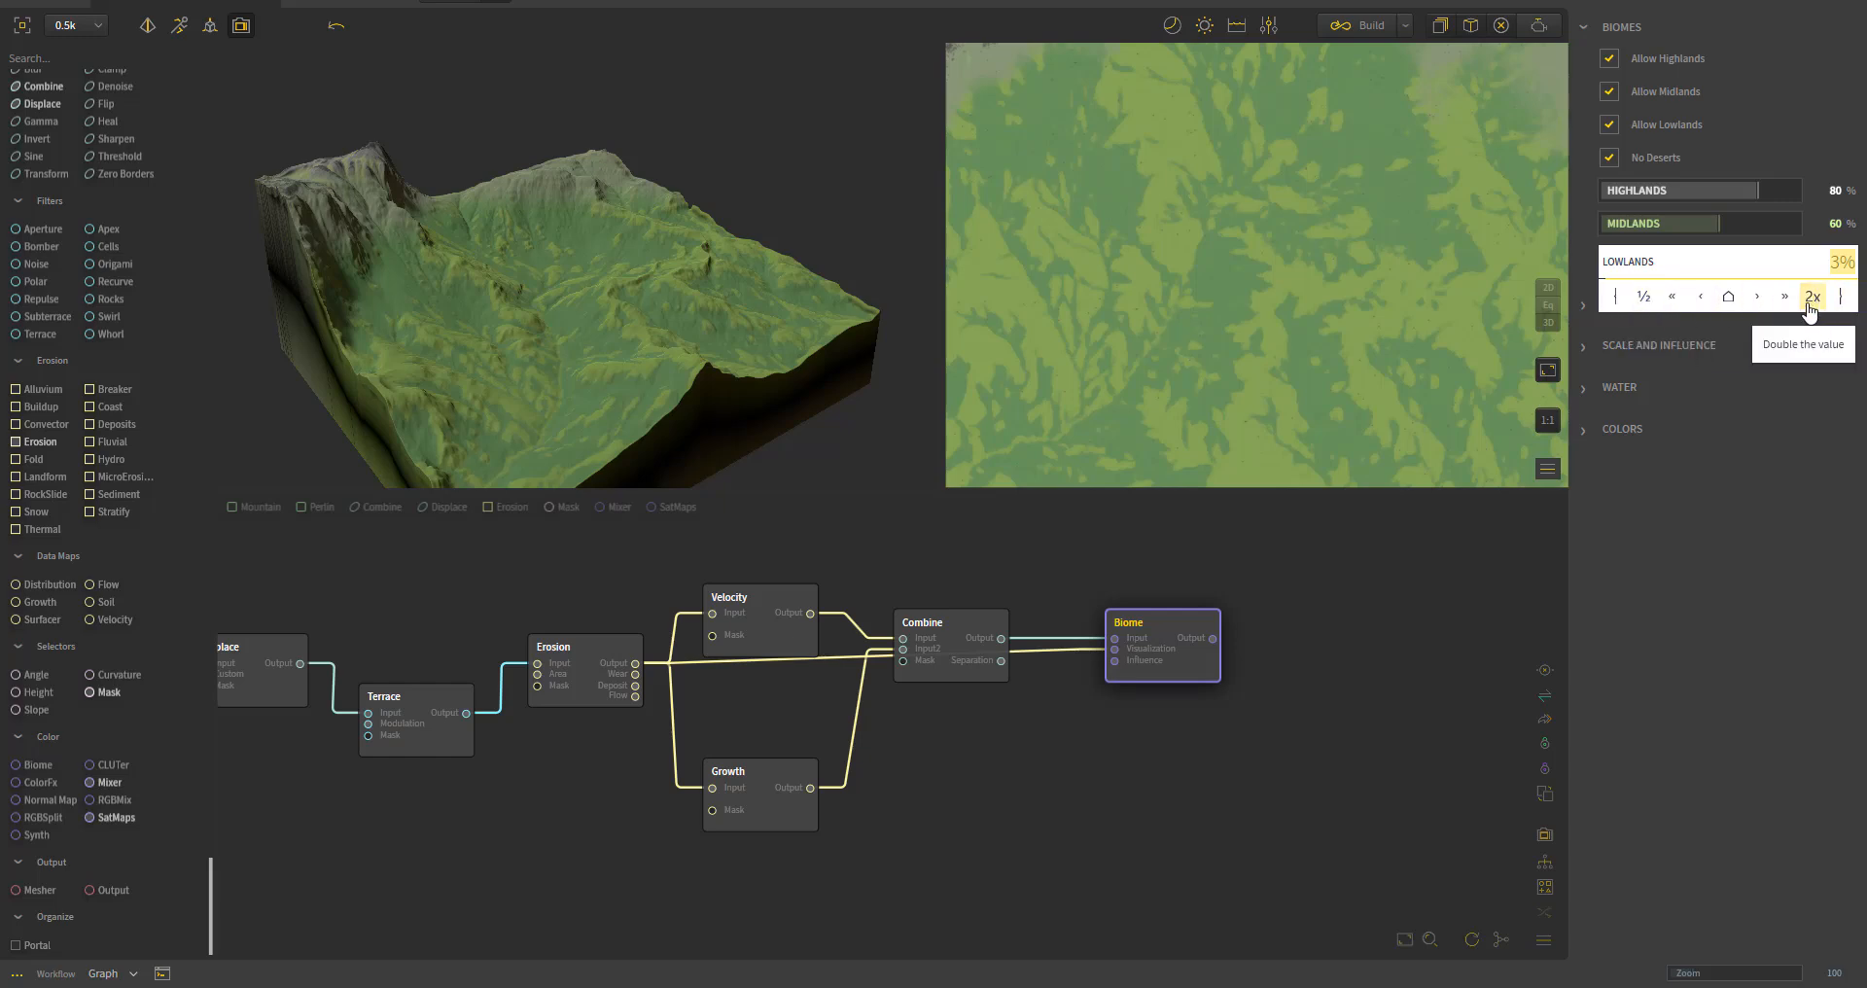
left_click(1623, 296)
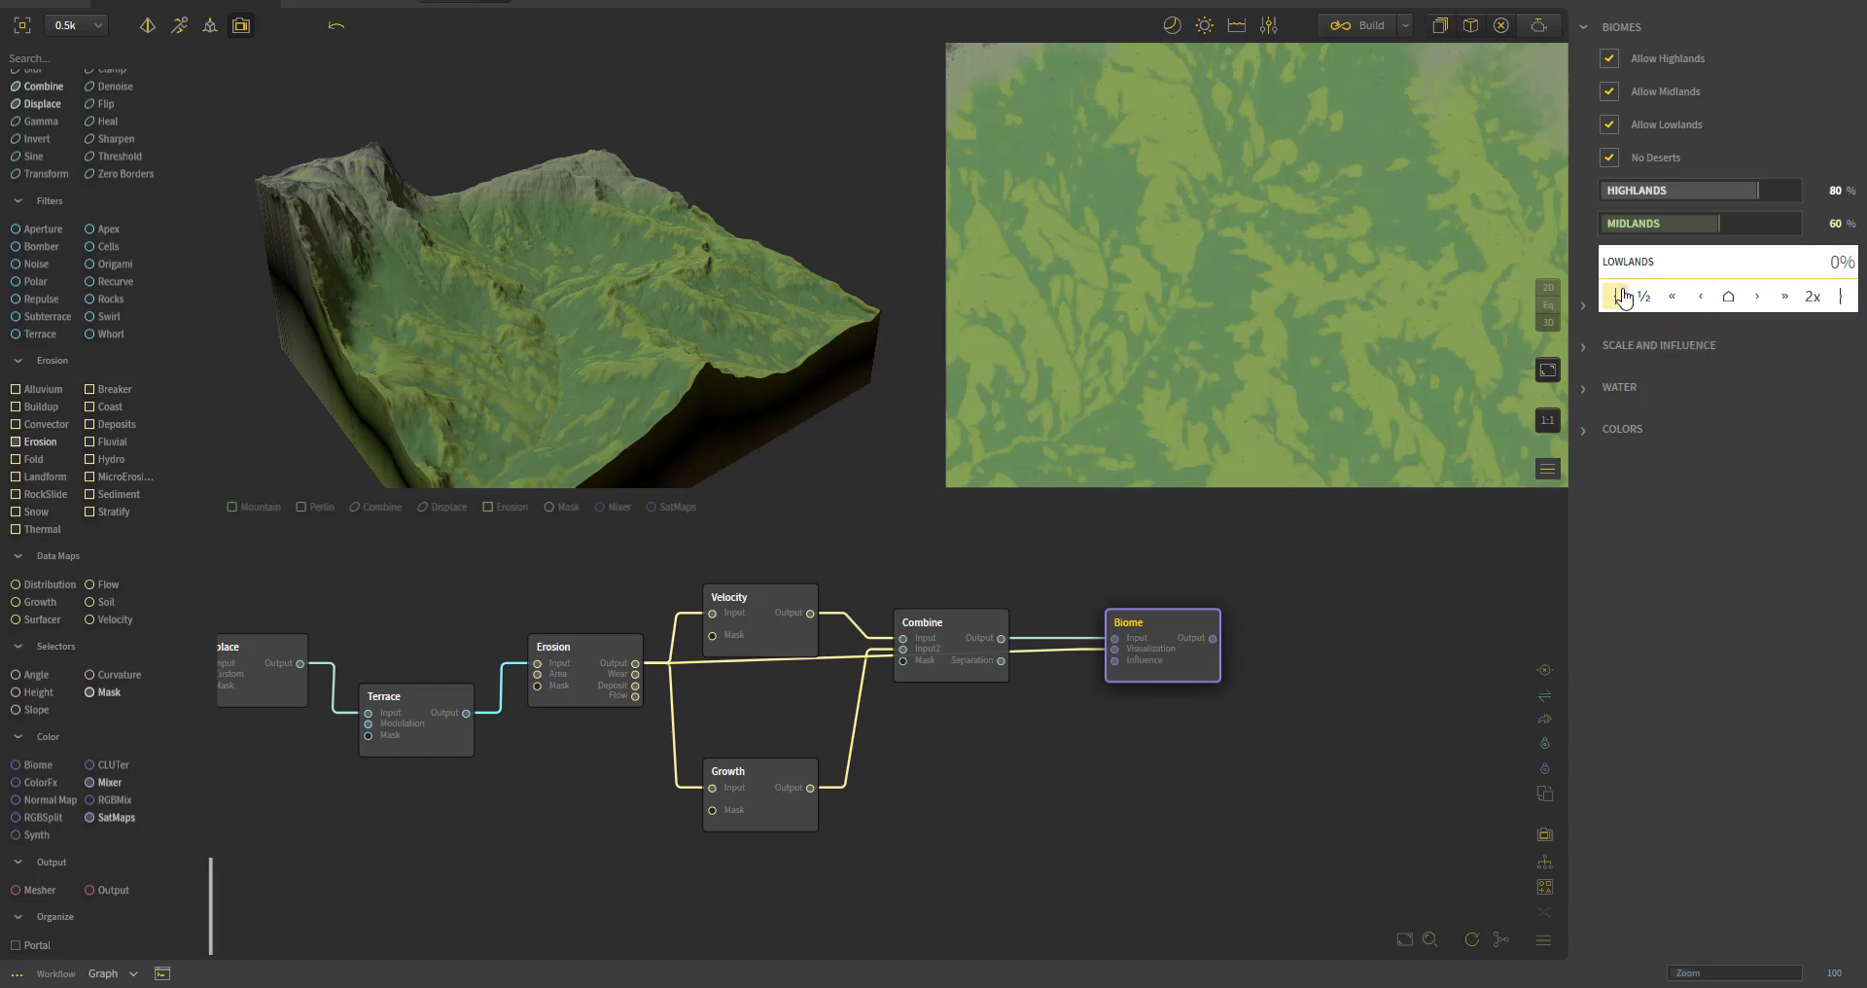
left_click(1811, 415)
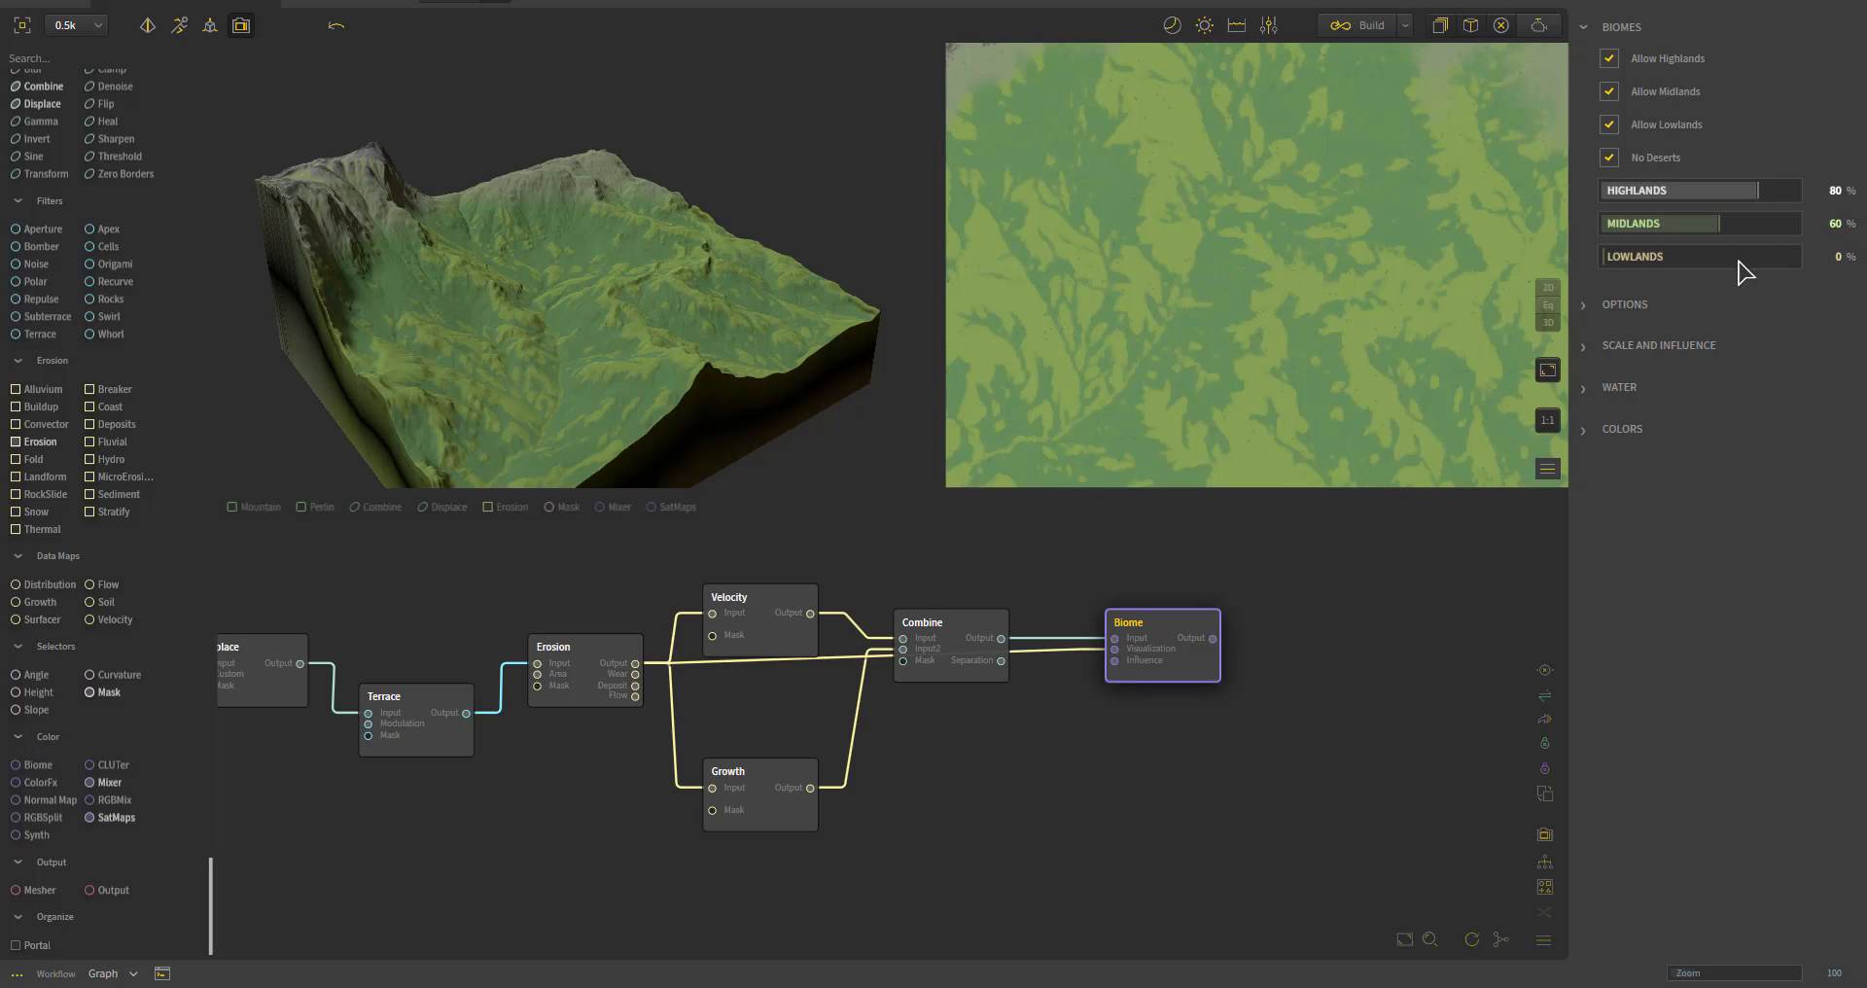
- Set the Biome node's Midlands to 24% and Highlands to 56%
left_click(1663, 229)
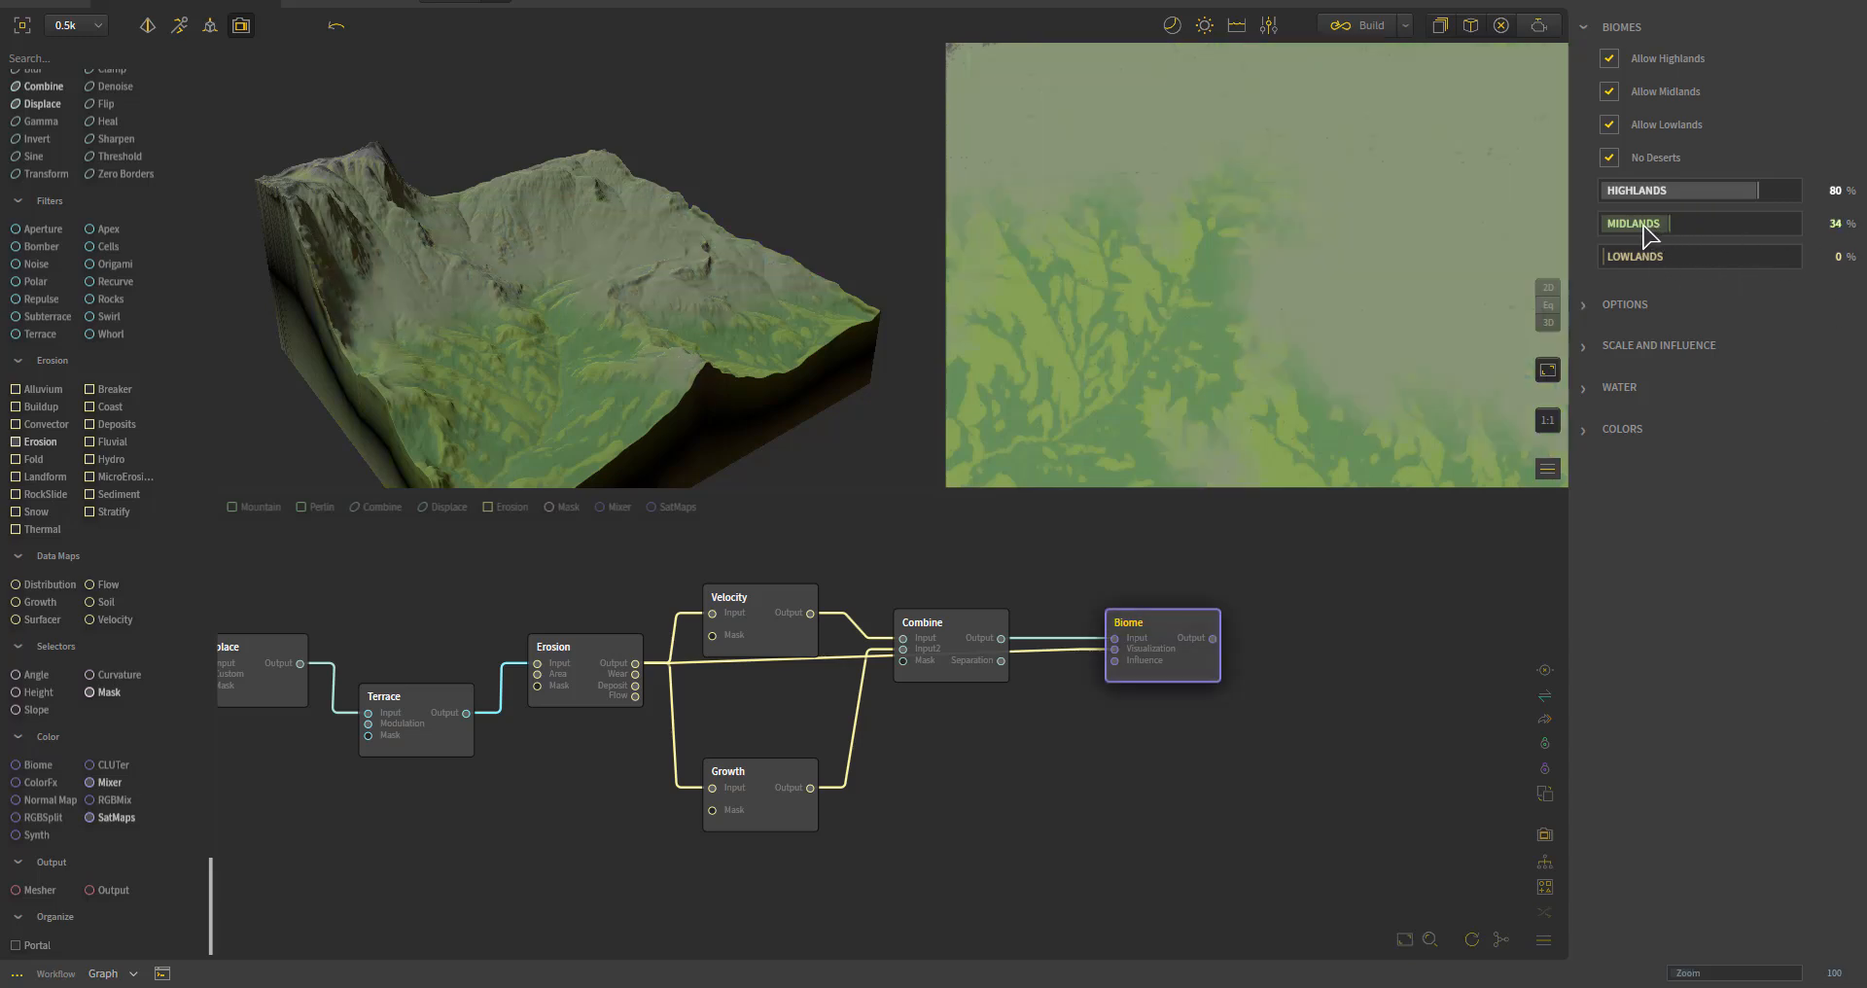
left_click(1650, 224)
left_click(1711, 191)
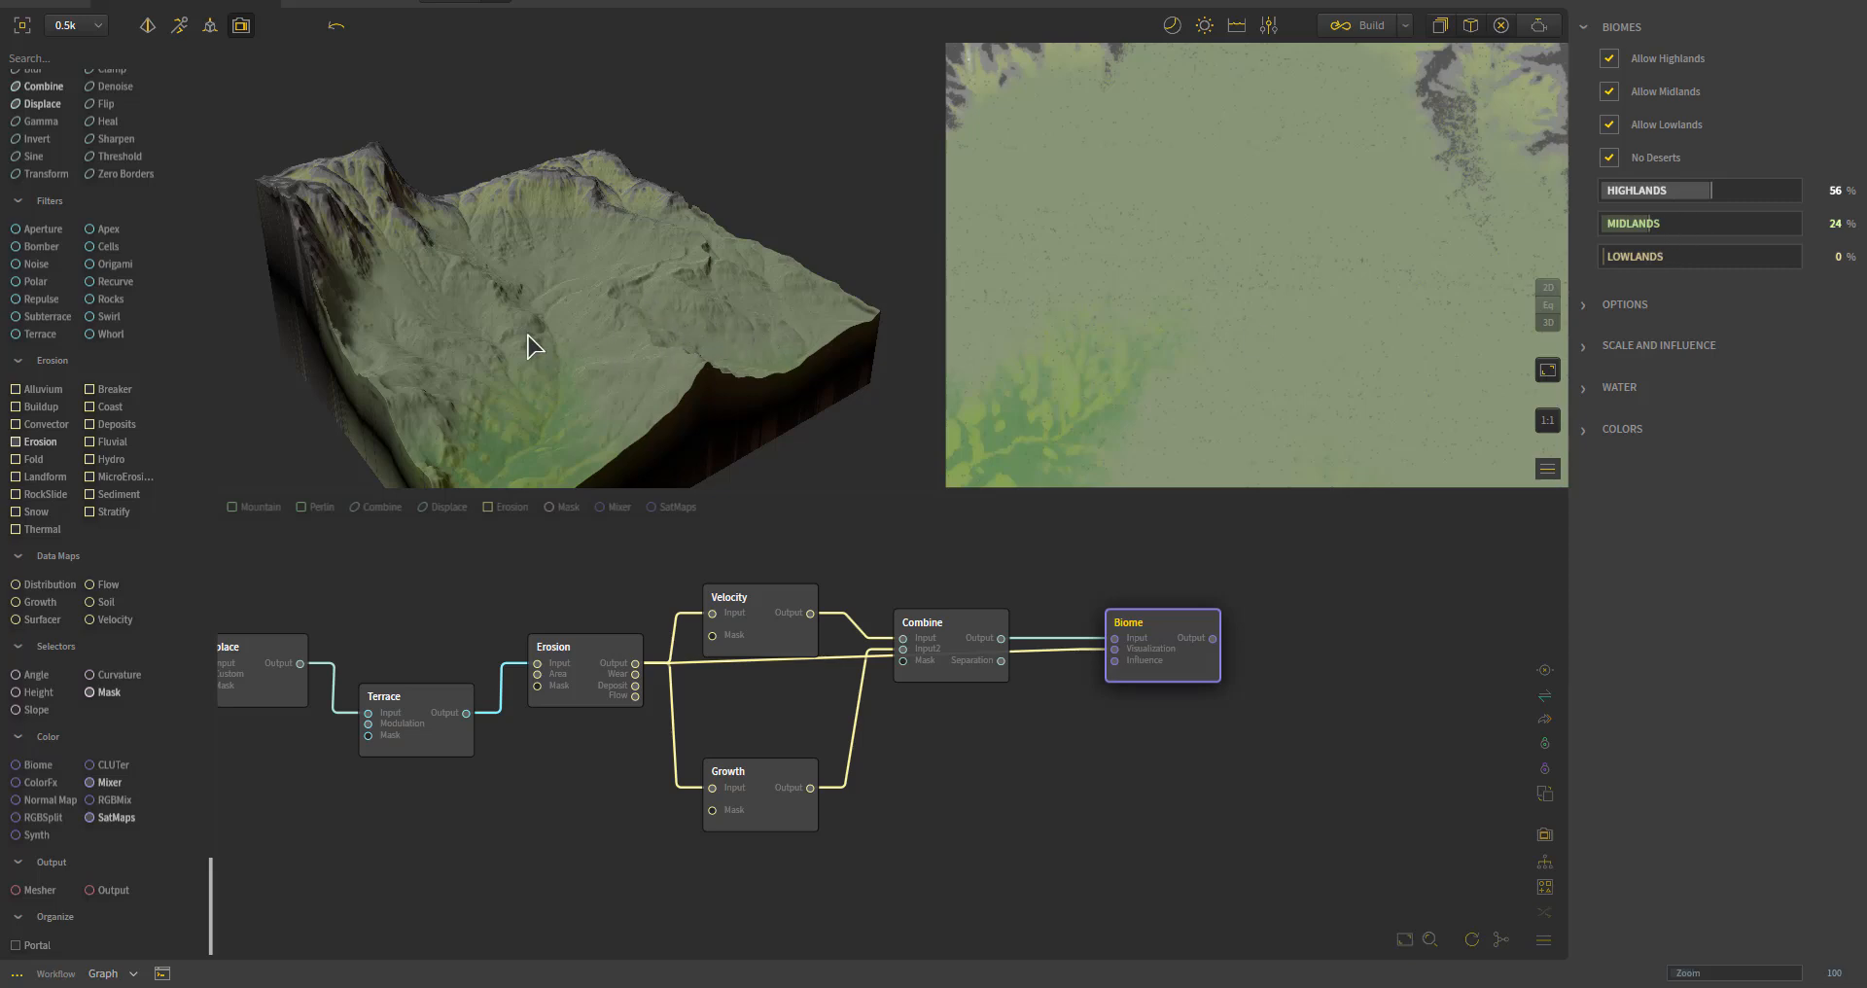
- Set the Biome node's Lowlands to 6% and Highlands to 38%, checking the colours on the terrain
left_click_drag(533, 346, 742, 296)
scroll(711, 323, "up", 3)
scroll(742, 295, "down", 5)
scroll(880, 326, "up", 5)
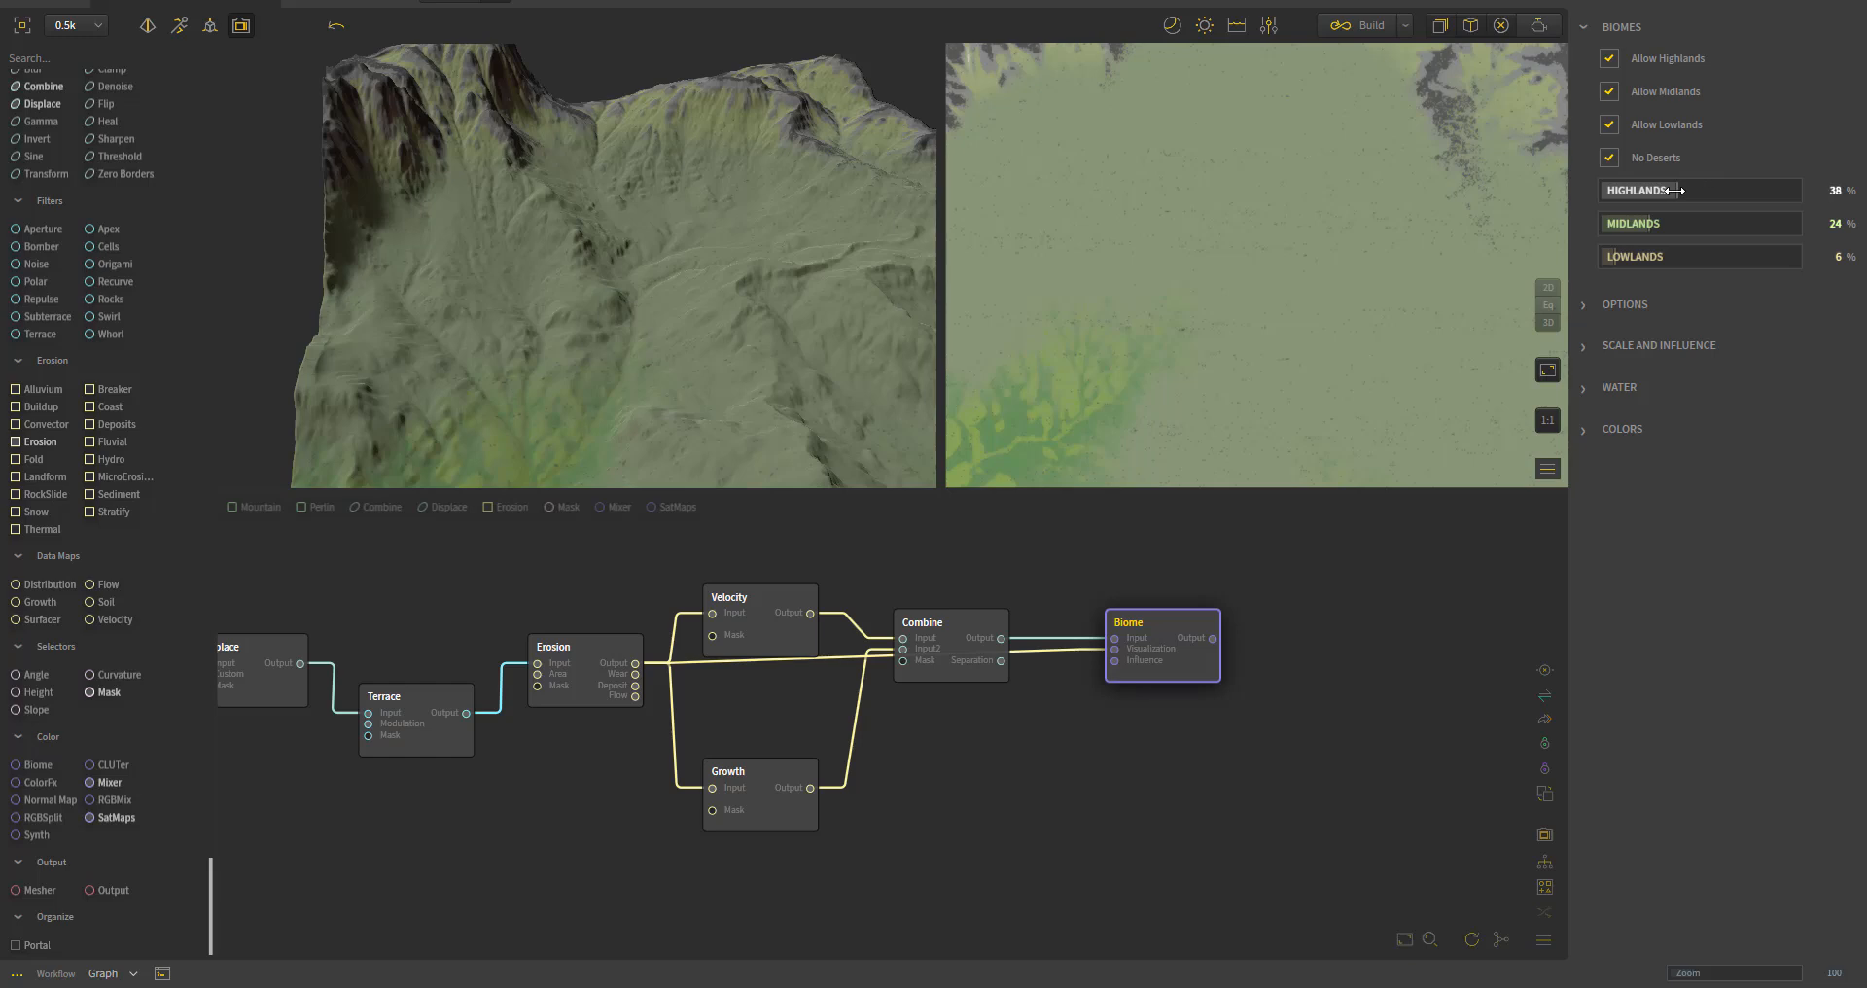
left_click_drag(771, 361, 801, 221)
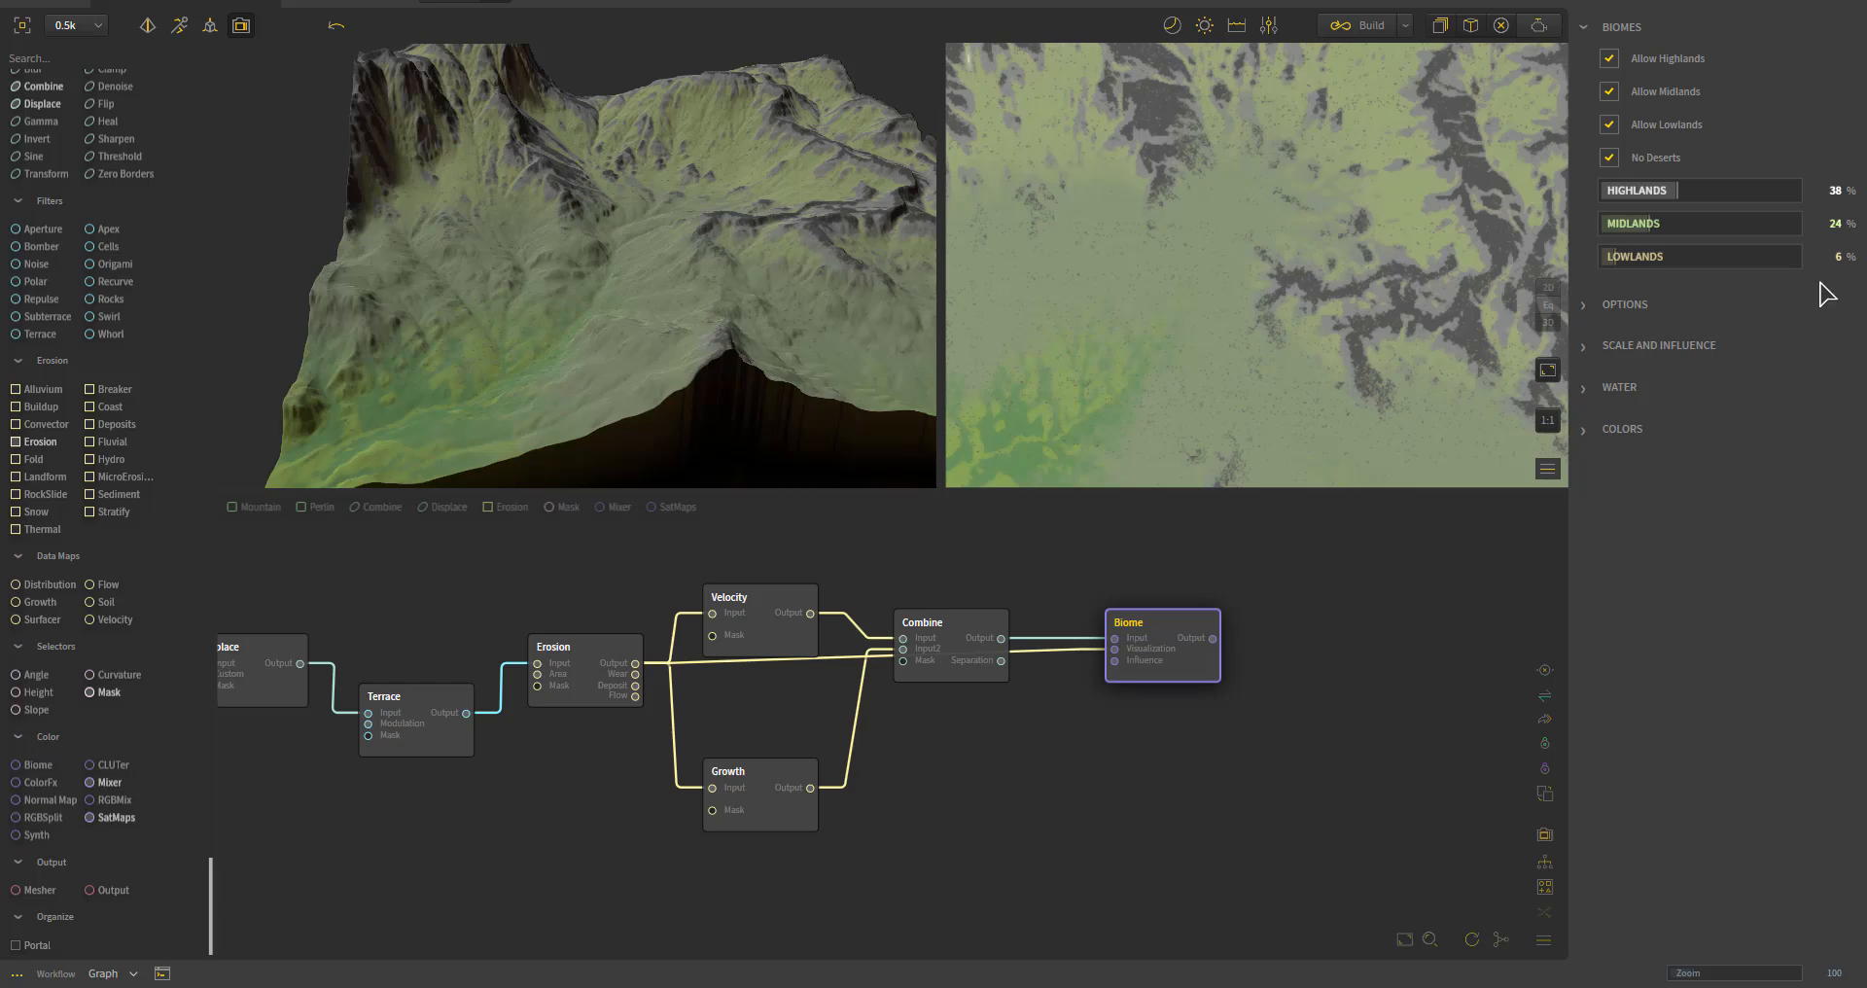
- Set the Biome node's Midlands to 17% and Highlands to 30%, and check the terrain colours close up
left_click(1636, 224)
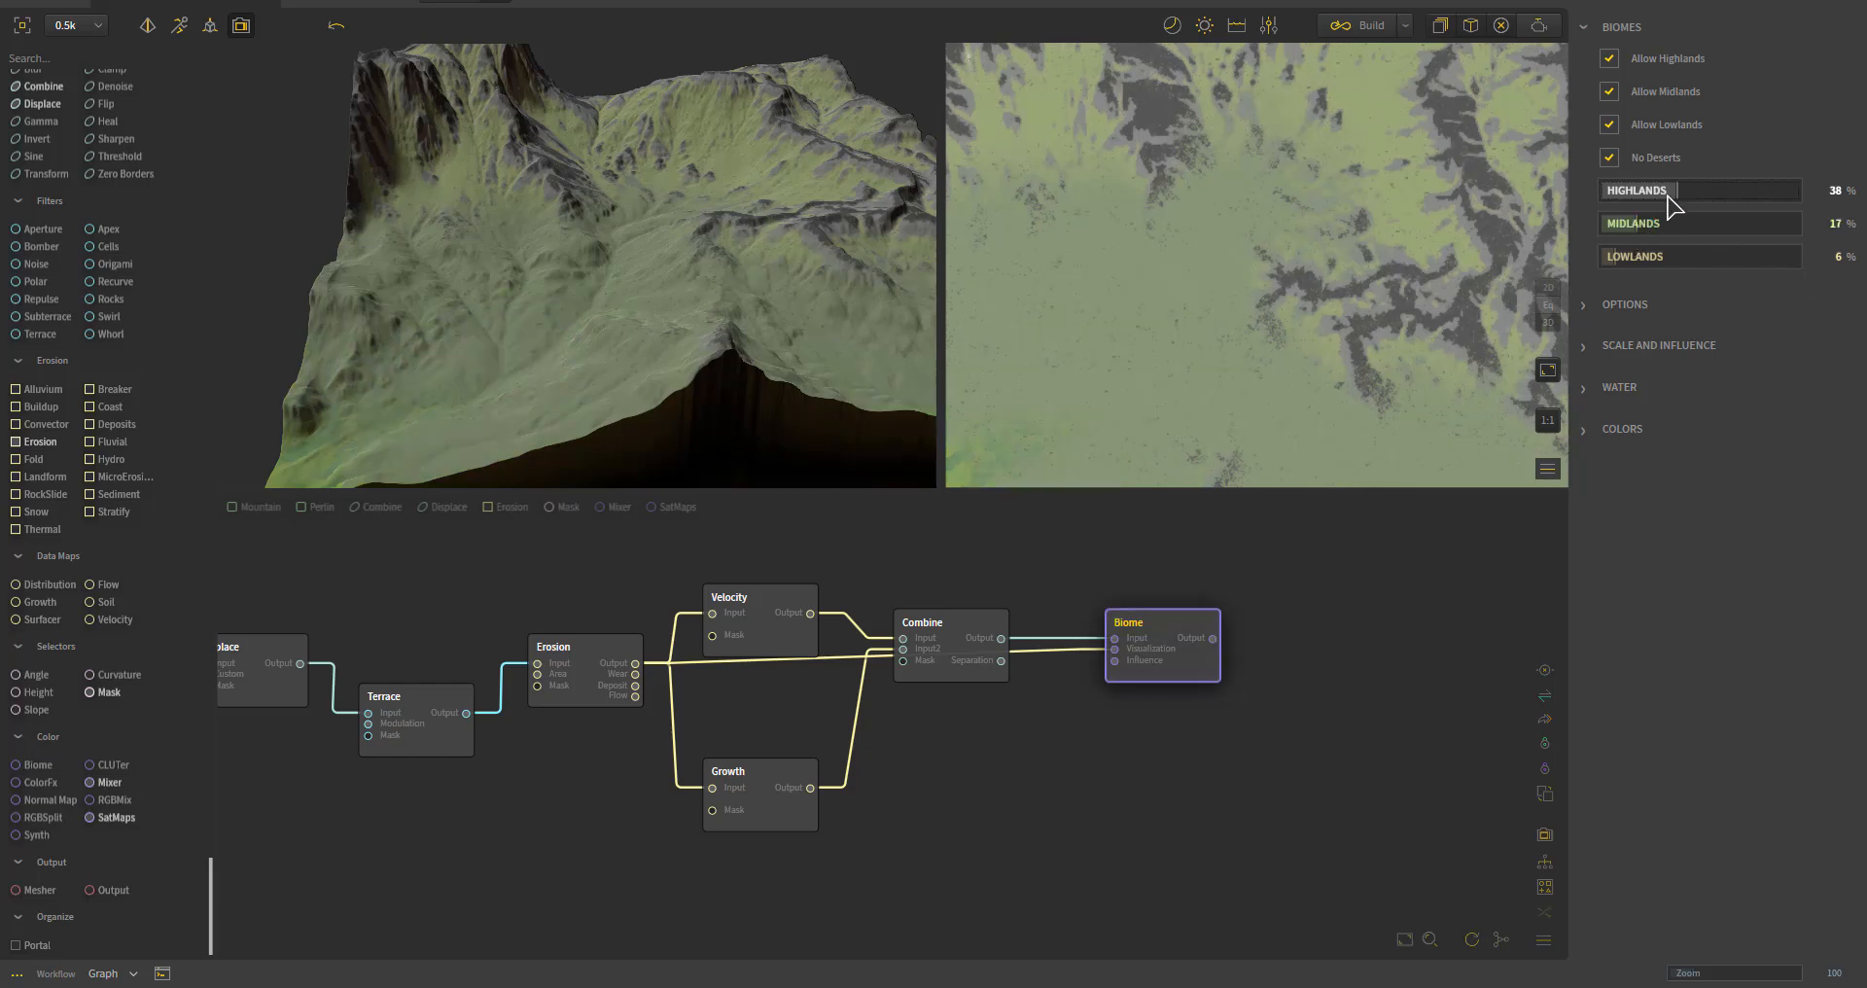
left_click_drag(1669, 196, 1657, 195)
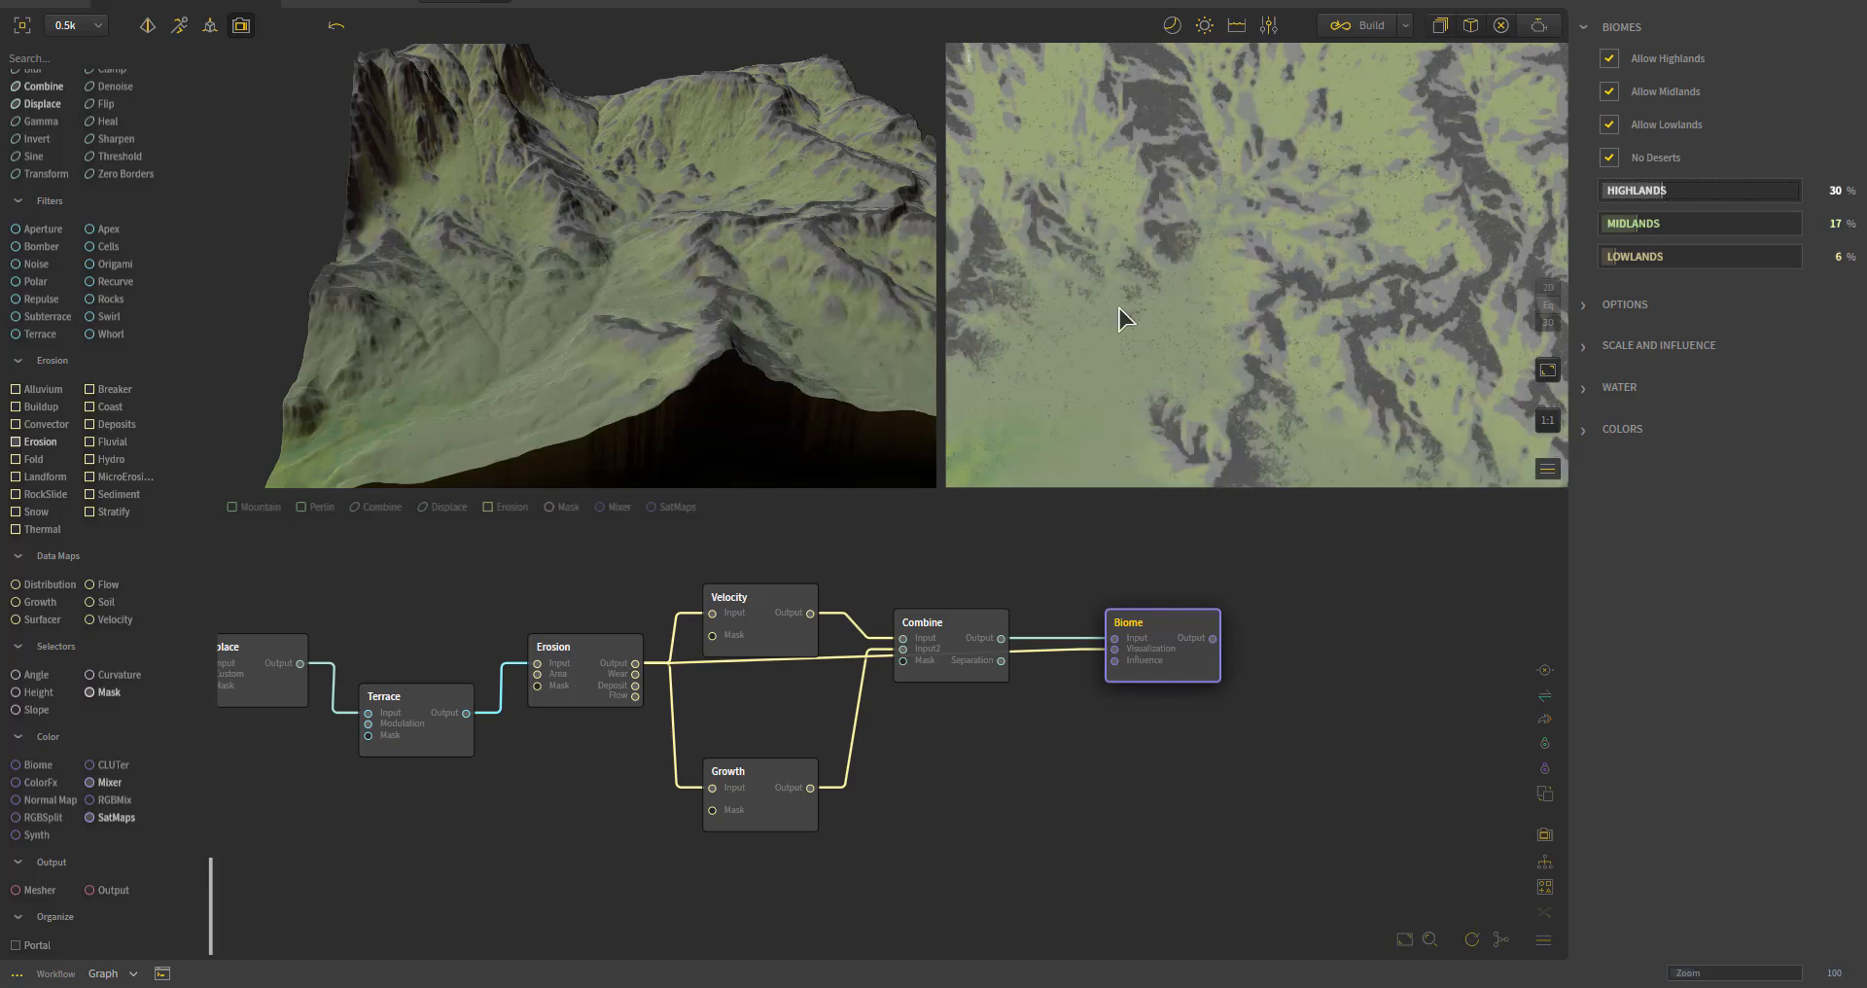
scroll(661, 287, "up", 6)
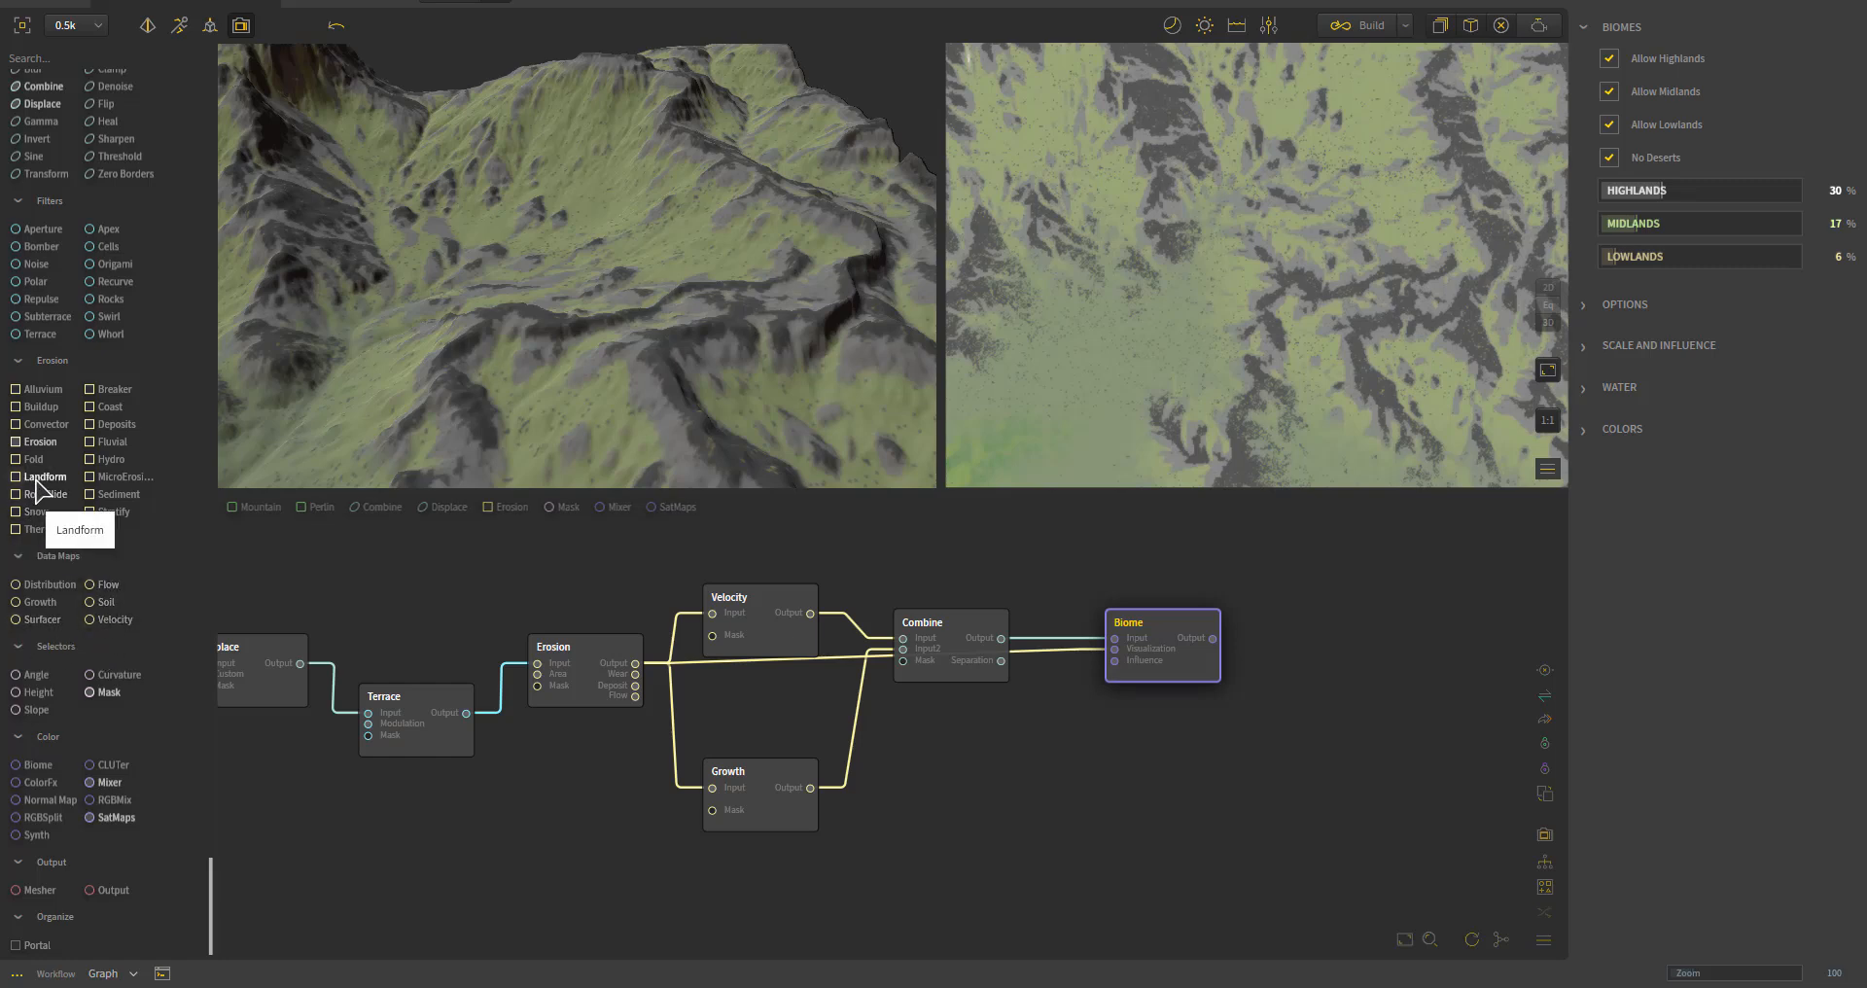
- Review the available node types, the whole selected node chain through Combine and Biome, and the coloured terrain at different distances
scroll(111, 292, "up", 1)
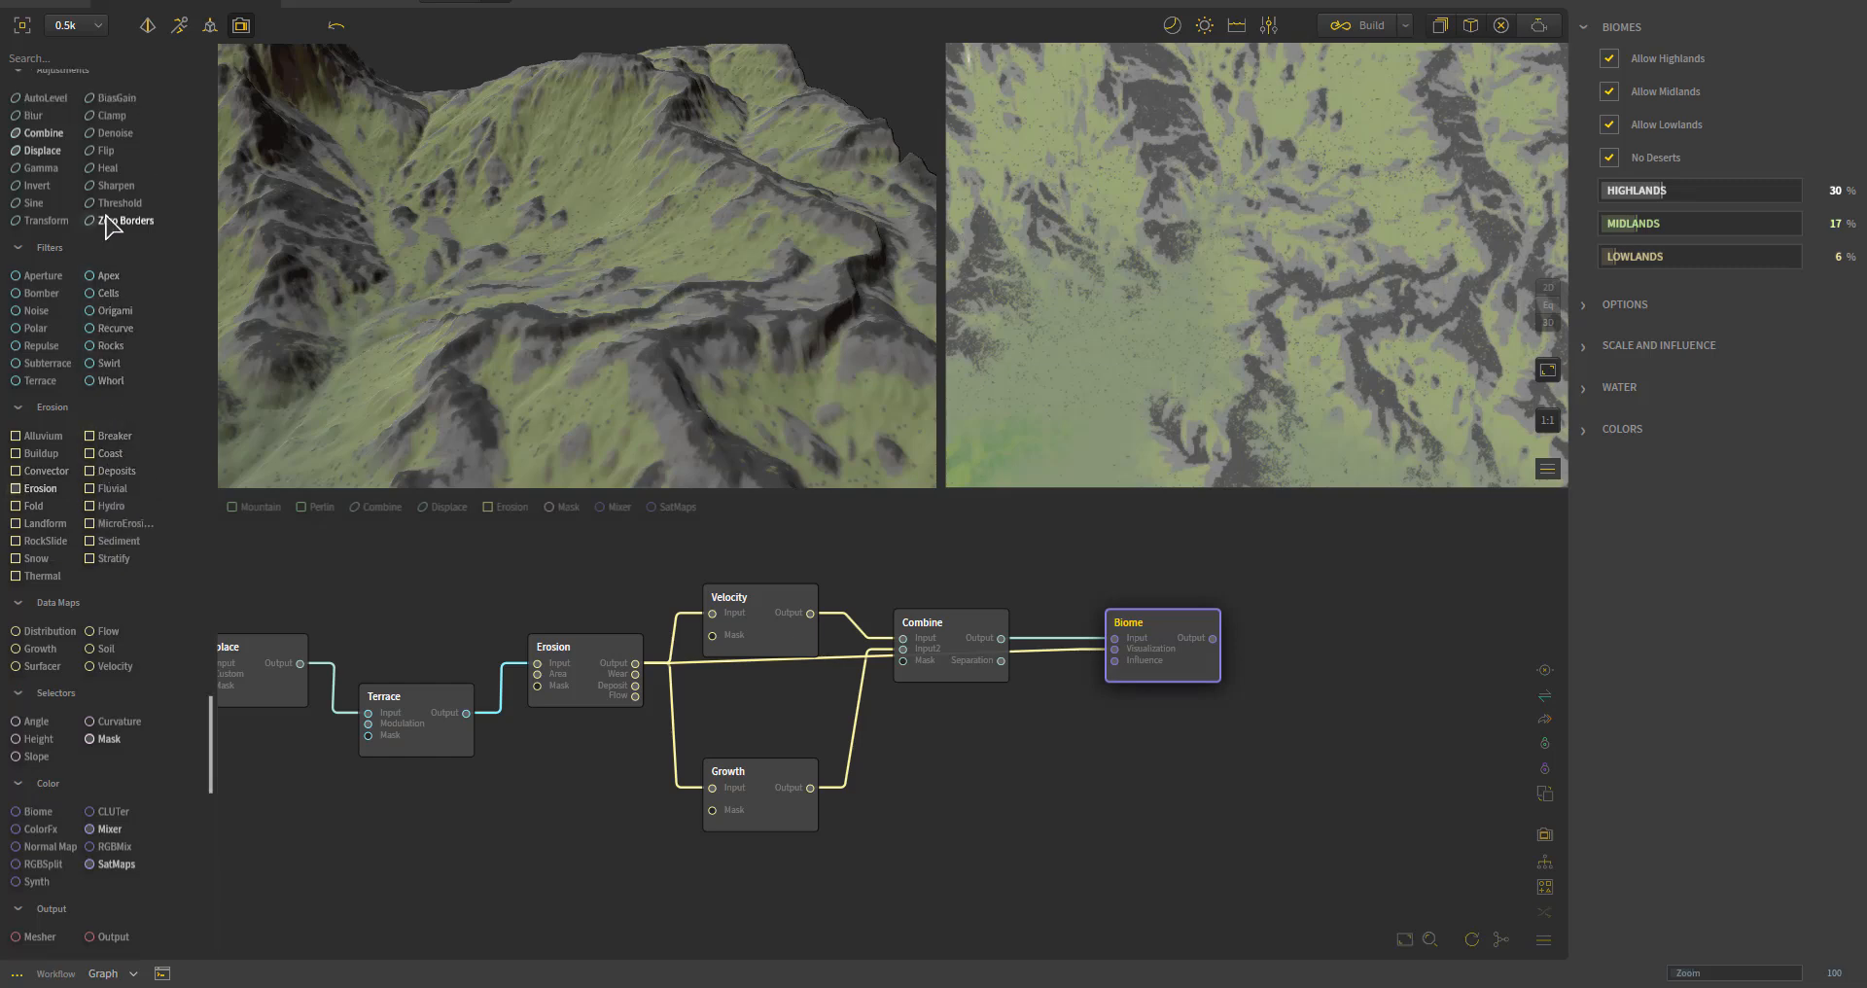
scroll(97, 625, "down", 1)
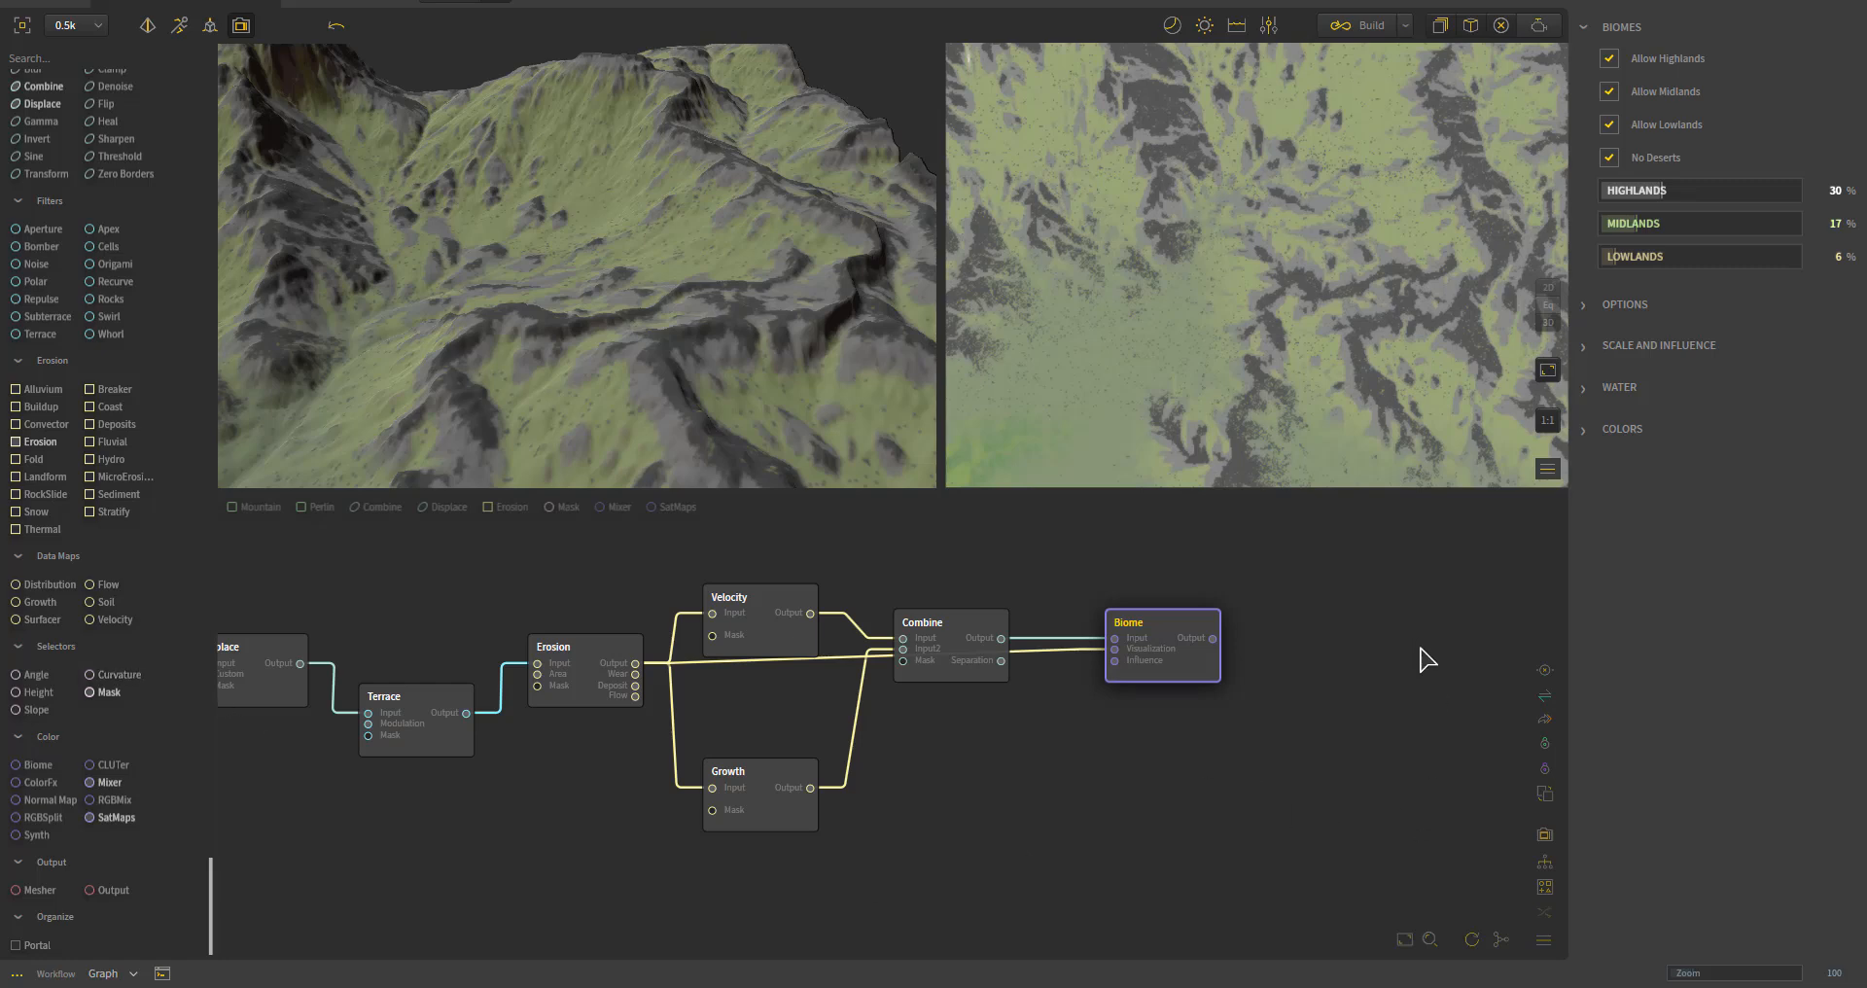
left_click_drag(1357, 584, 124, 975)
scroll(619, 844, "down", 2)
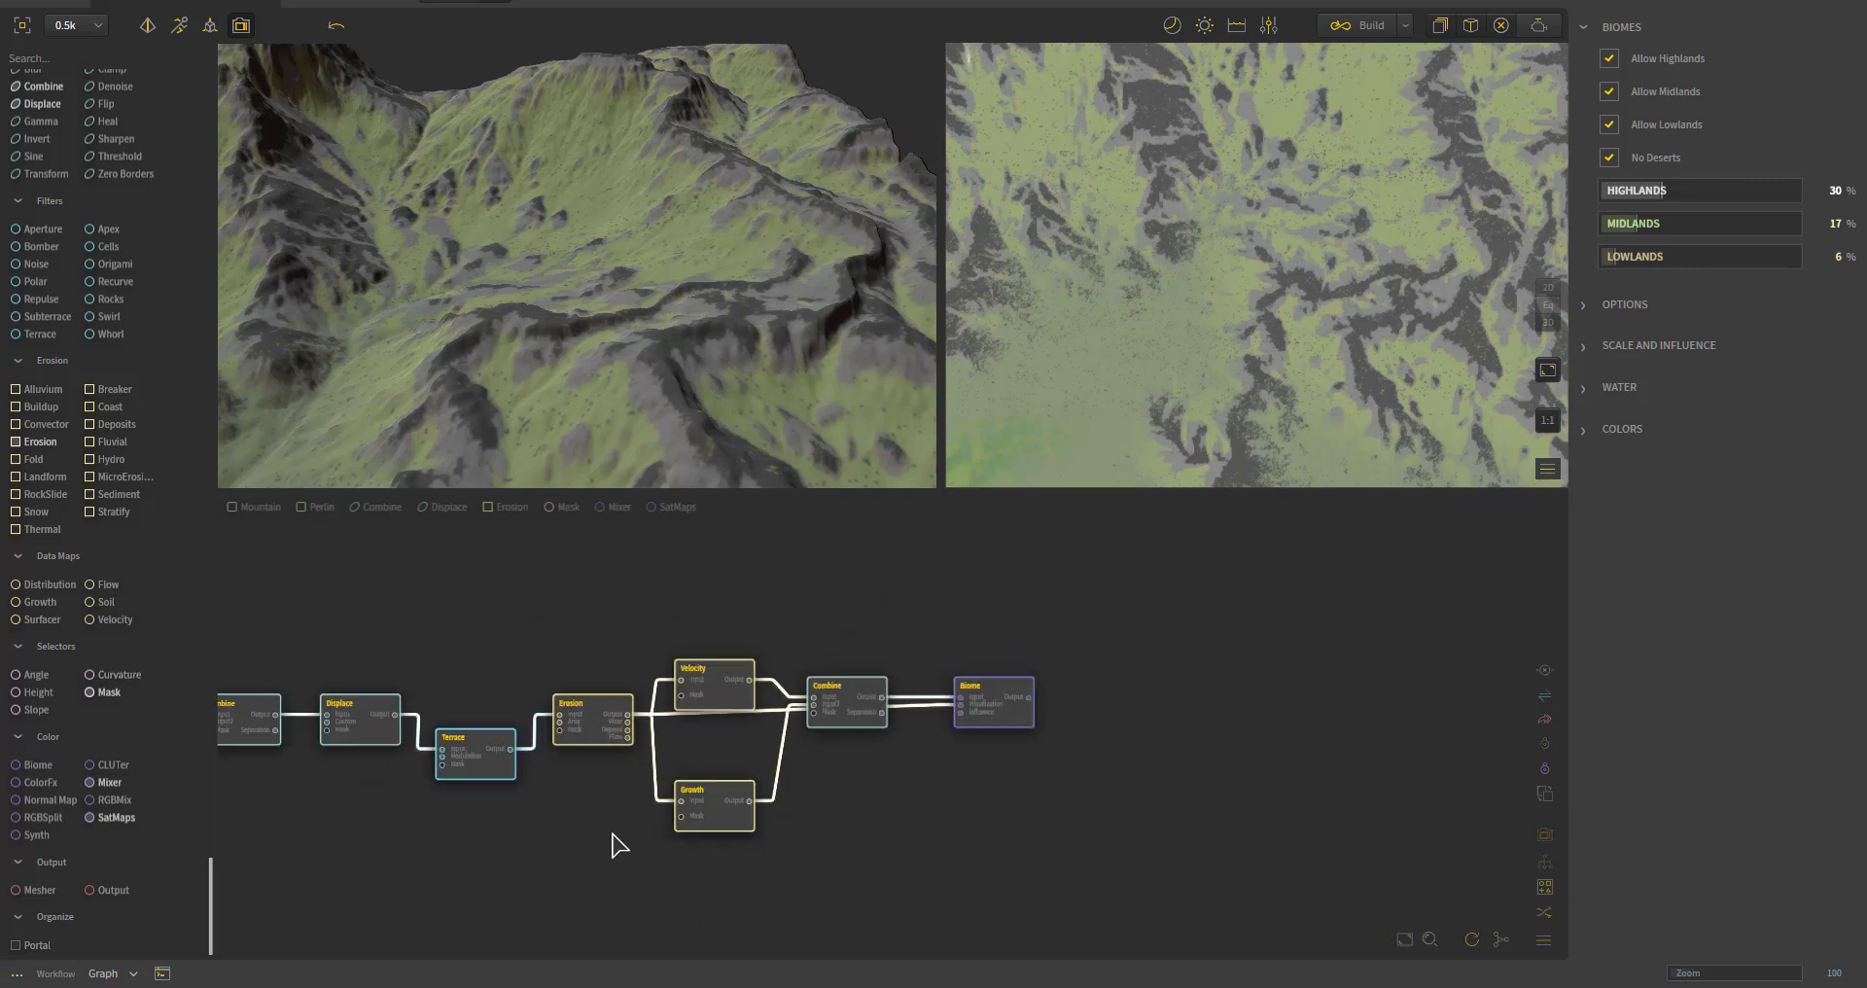
scroll(619, 844, "down", 2)
left_click_drag(1113, 618, 221, 942)
scroll(457, 752, "up", 2)
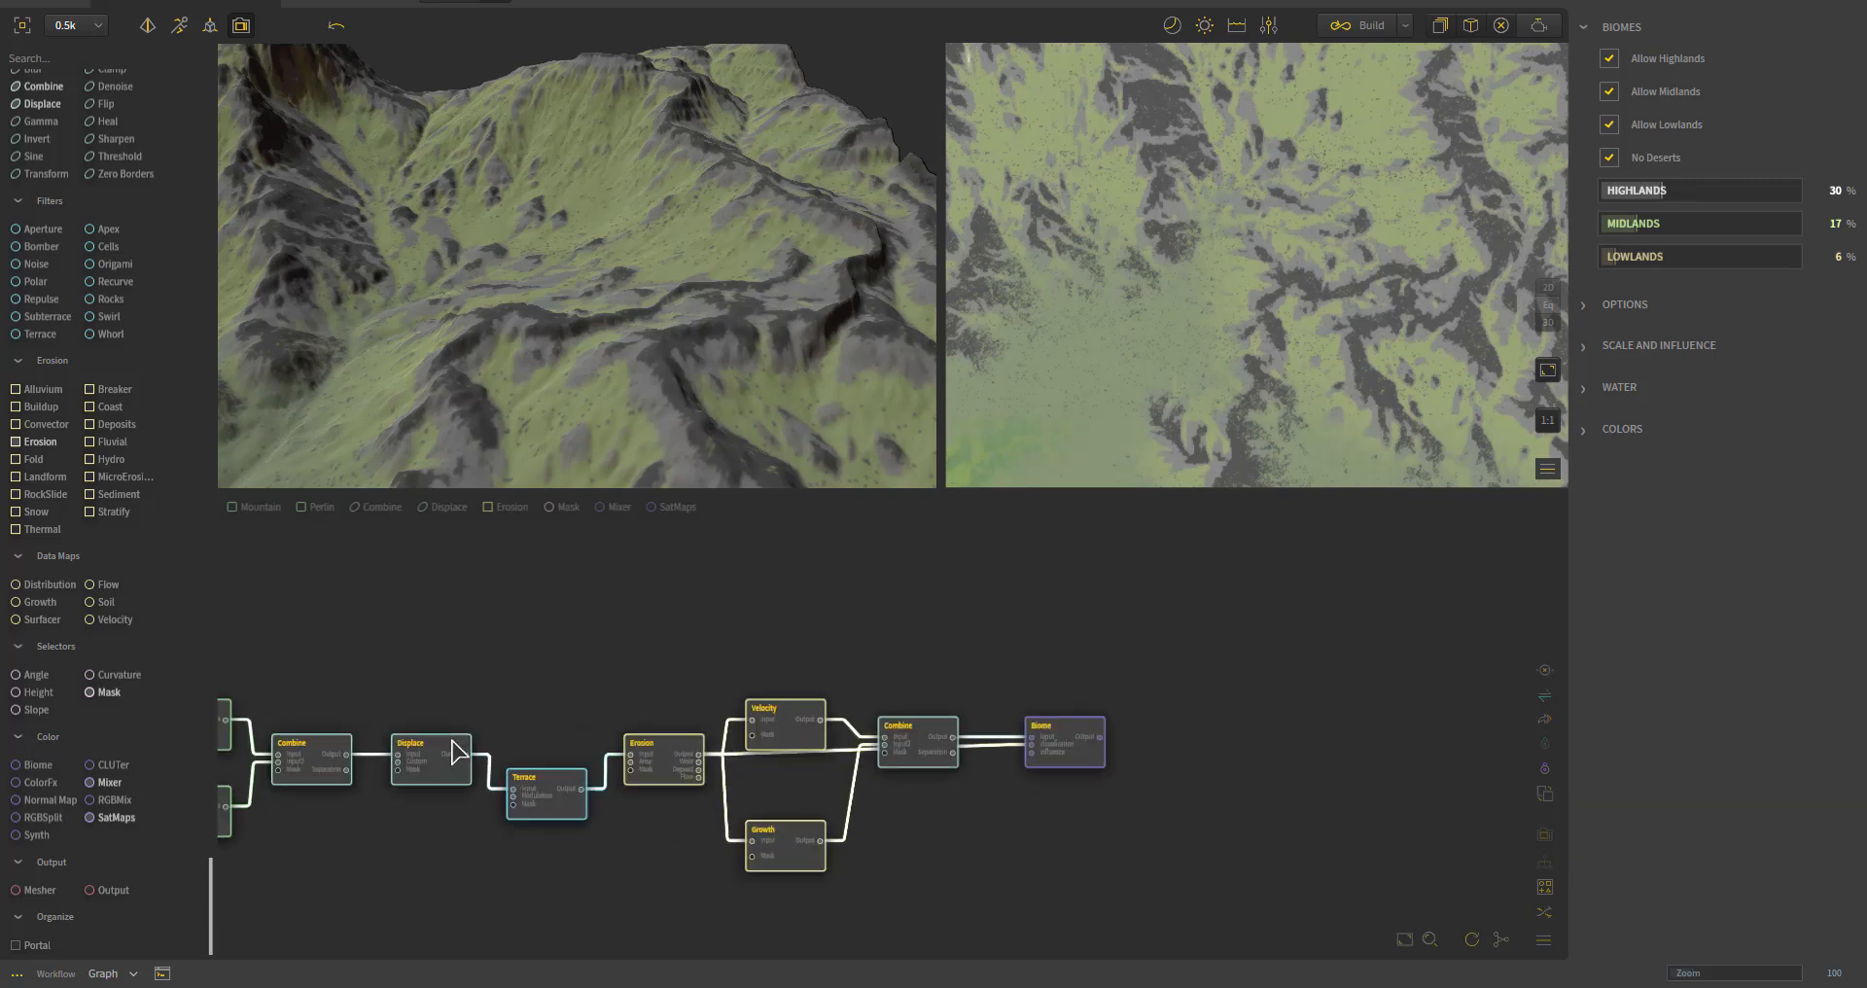
scroll(457, 752, "up", 2)
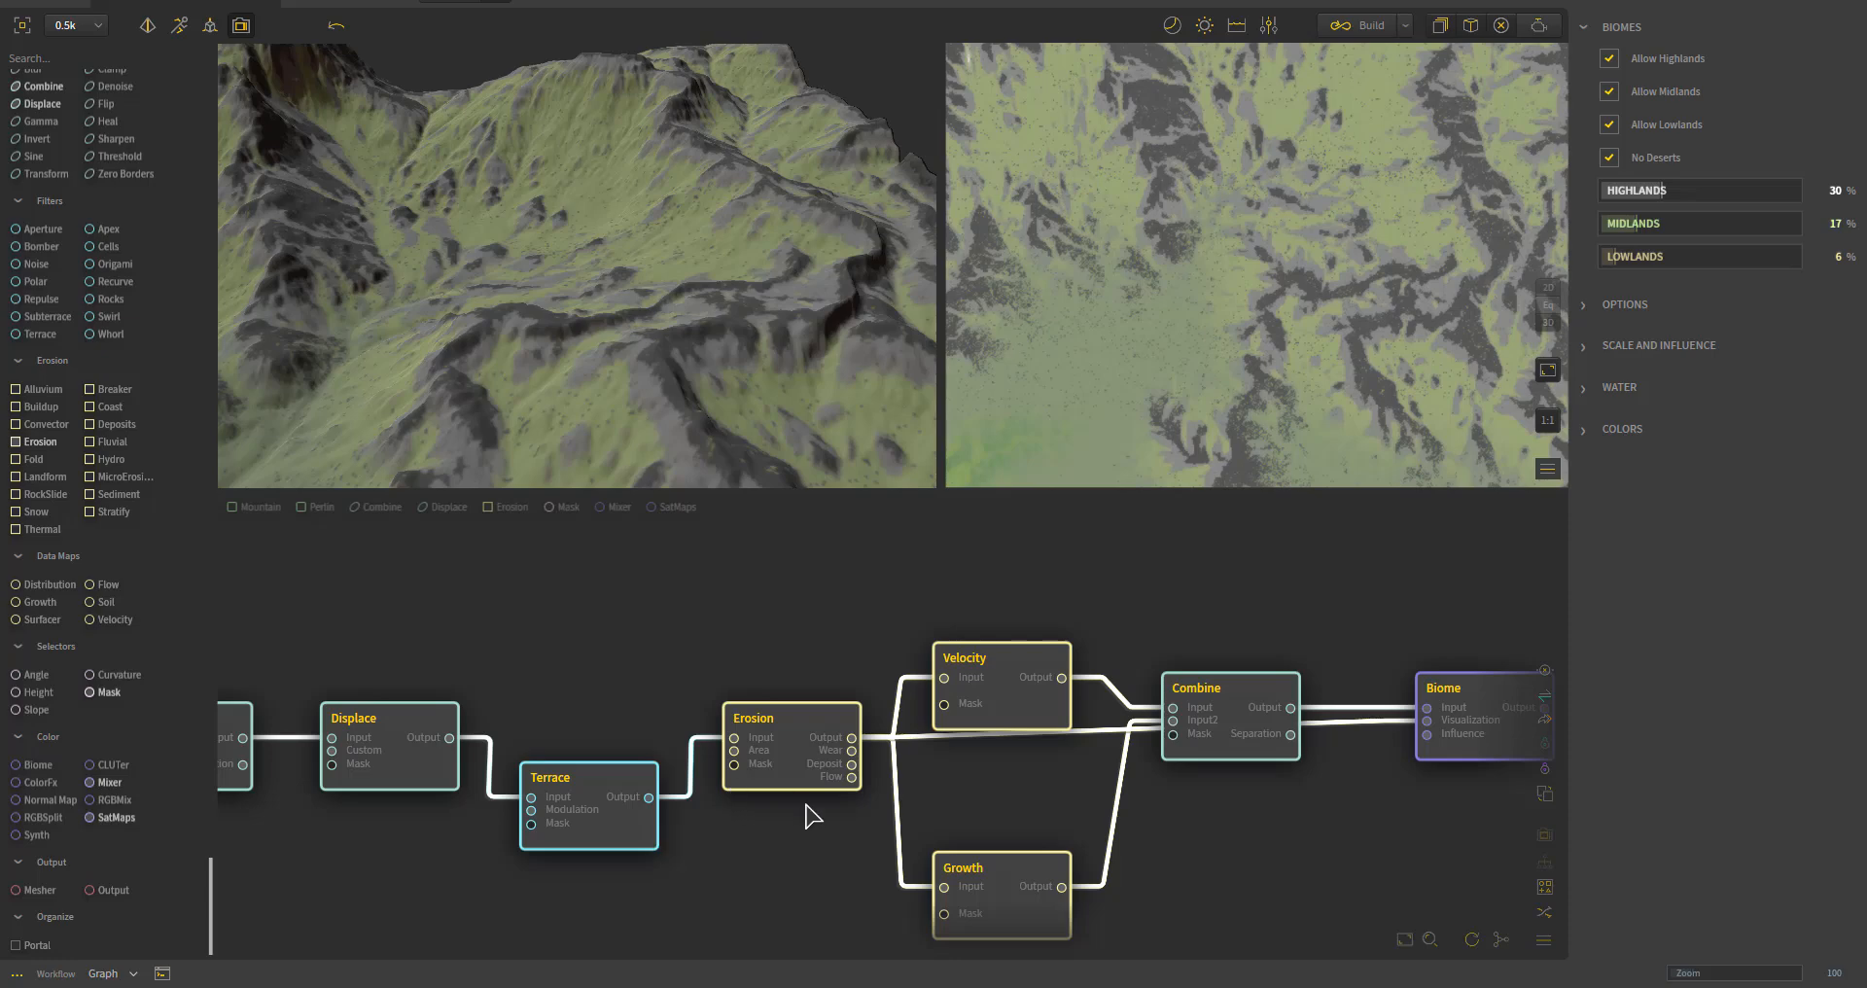
scroll(733, 348, "down", 5)
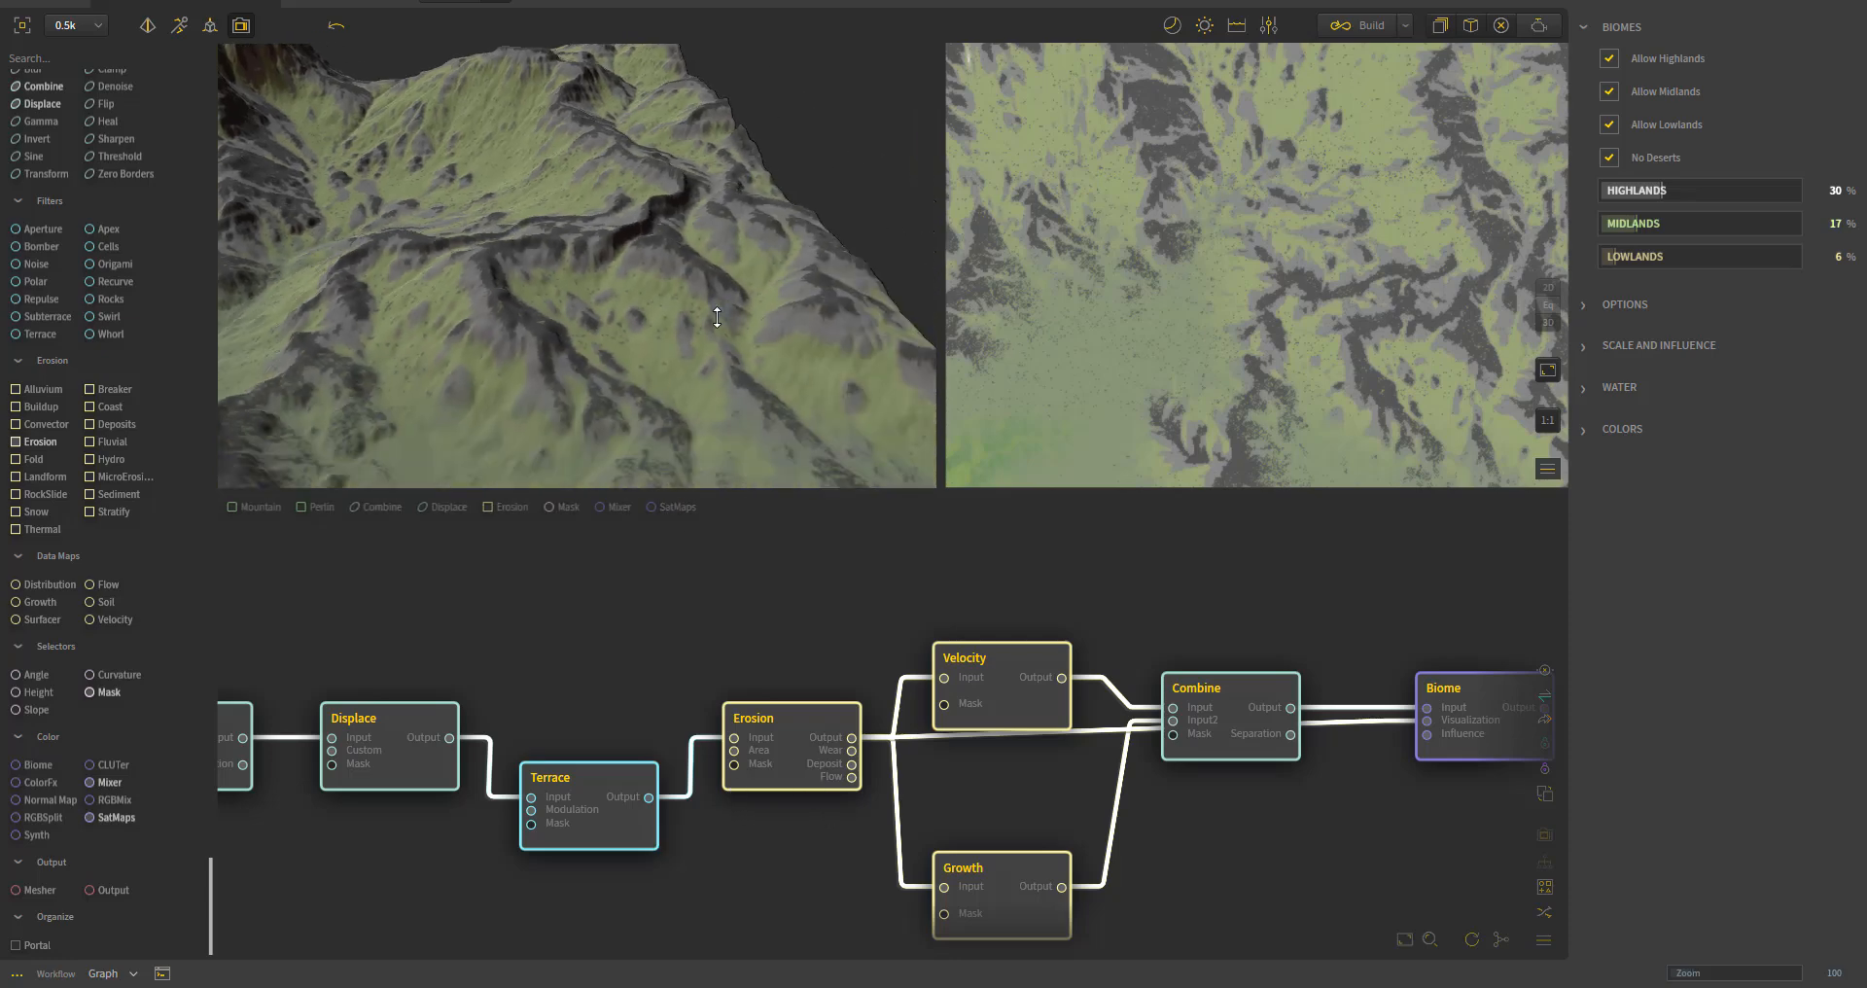
scroll(716, 317, "up", 3)
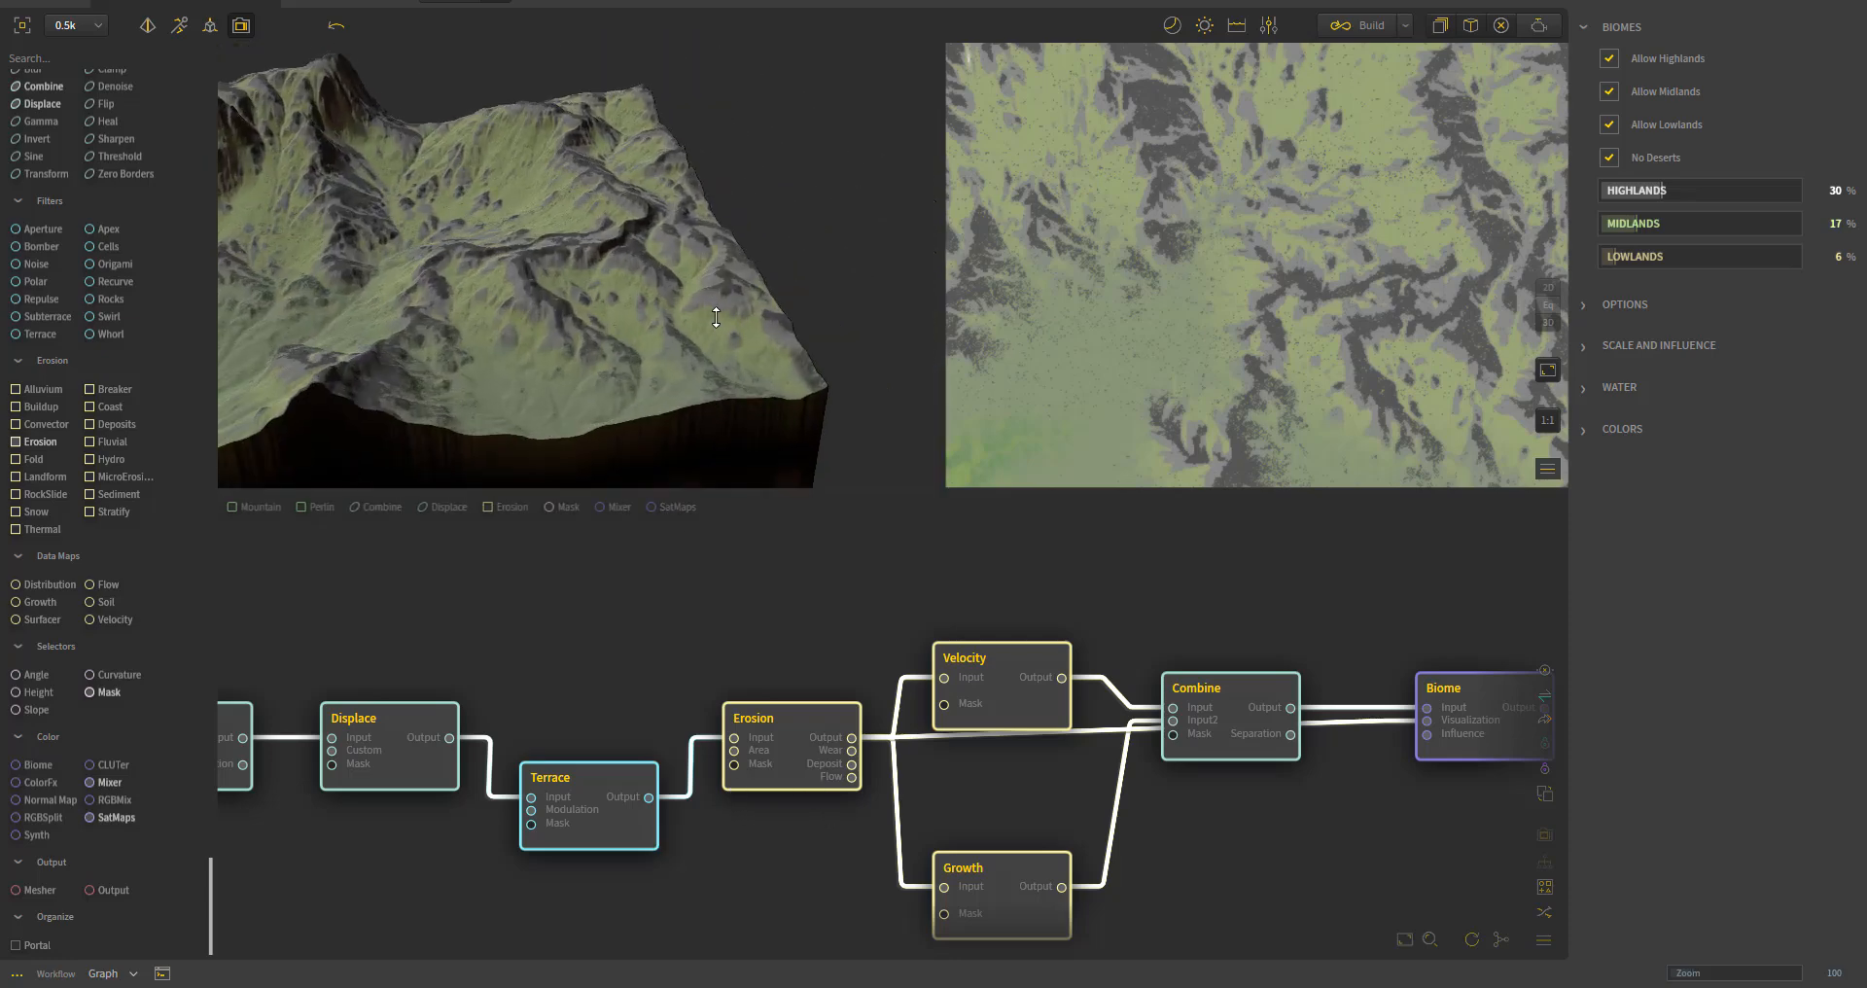
- Auto-arrange the whole node graph into a tidy layout, and check the coloured terrain from several angles and distances
middle_click_drag(1262, 860, 1092, 804)
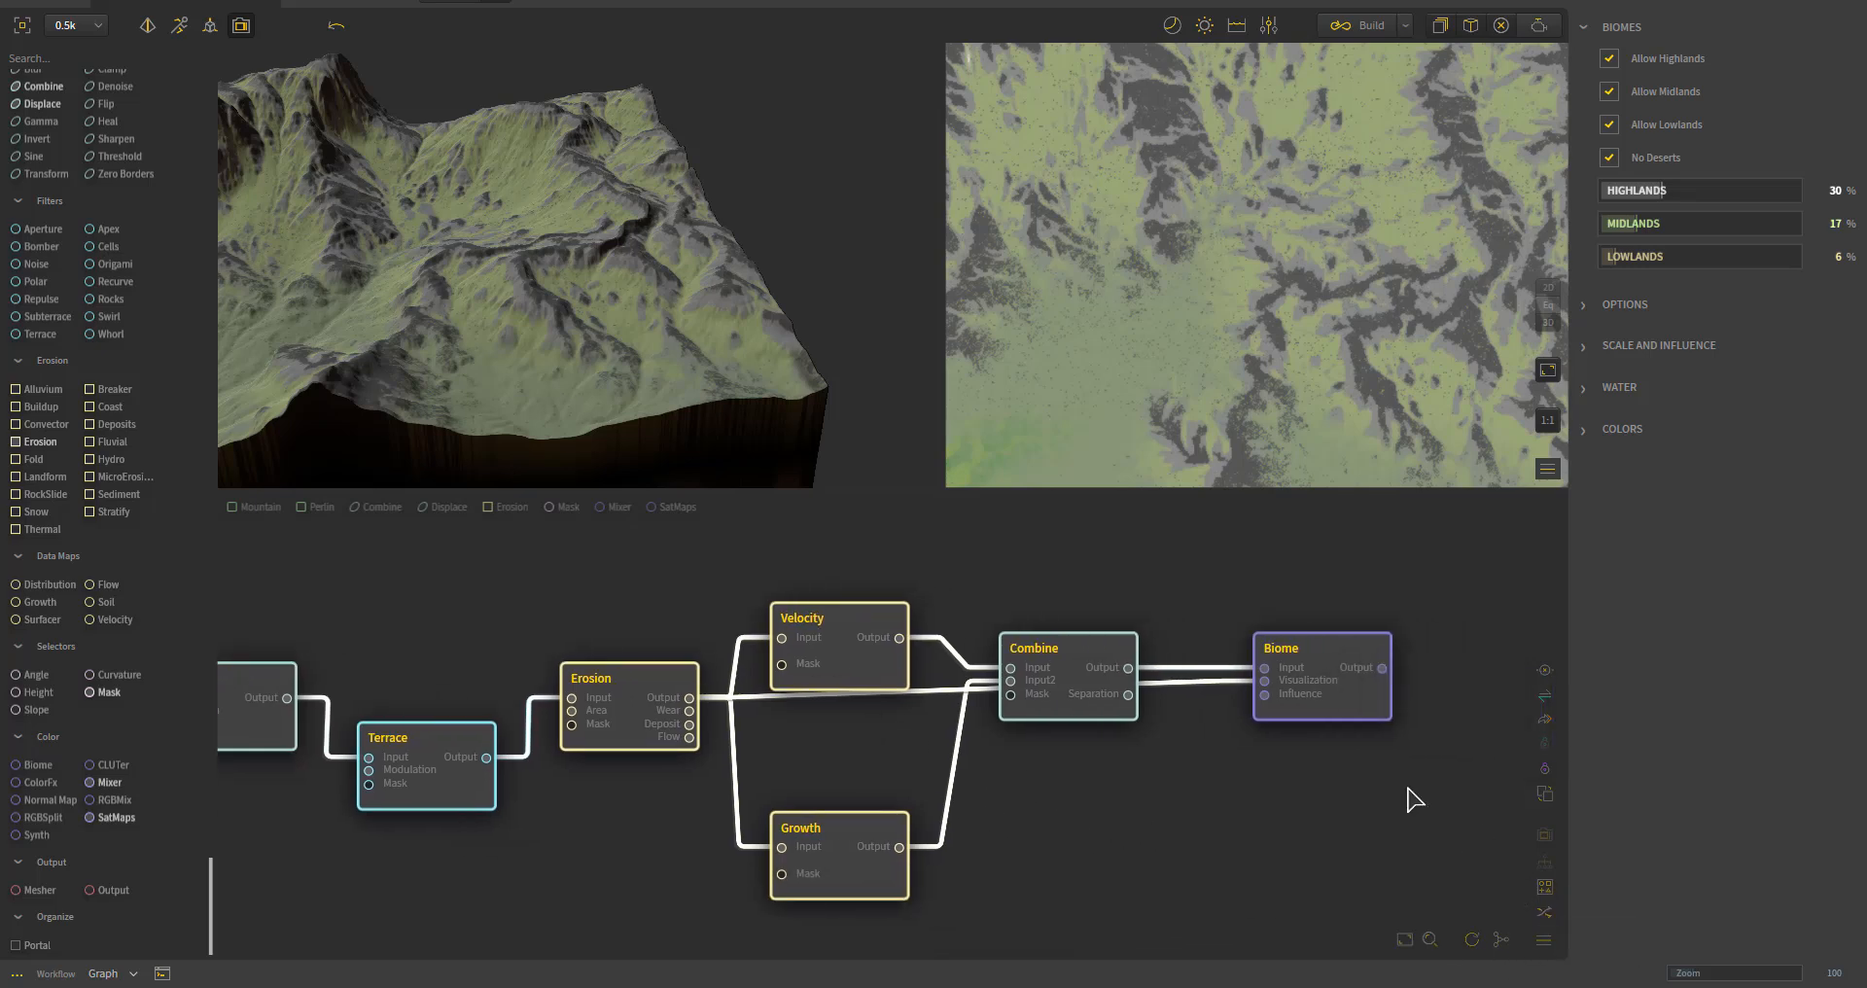
left_click(1545, 889)
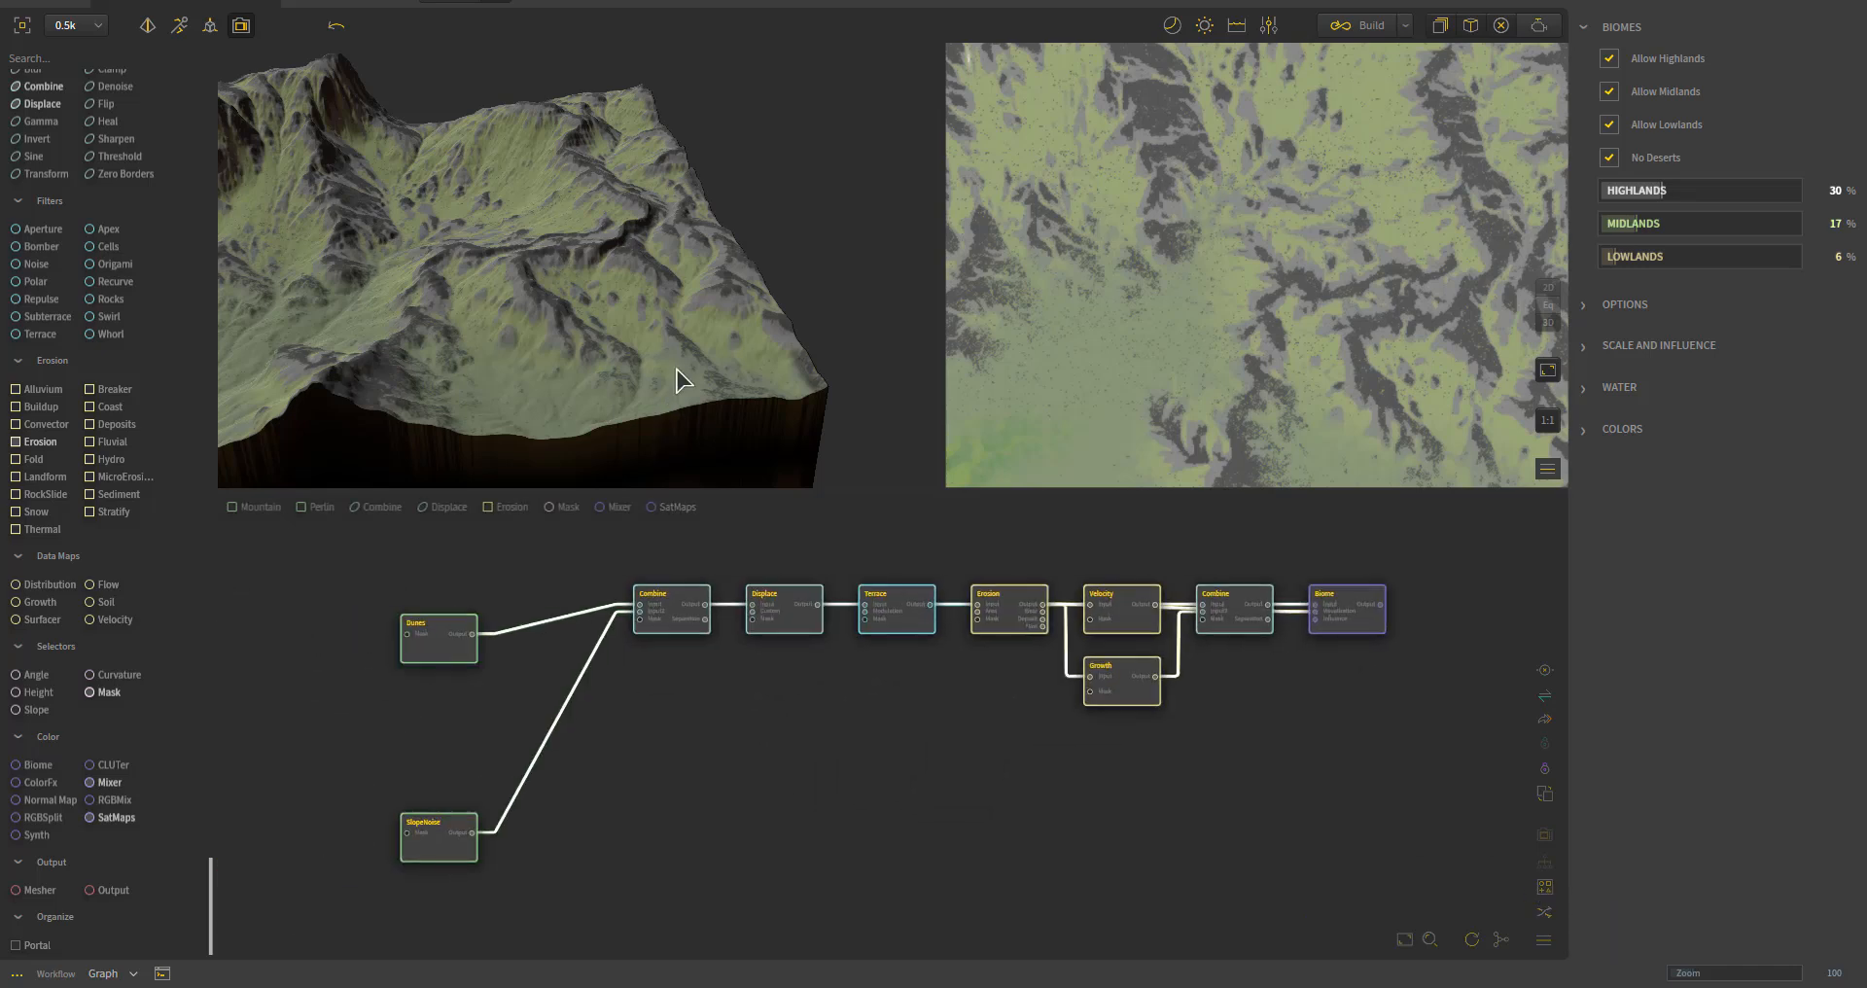
left_click_drag(671, 362, 708, 366)
scroll(691, 326, "up", 5)
scroll(692, 326, "down", 5)
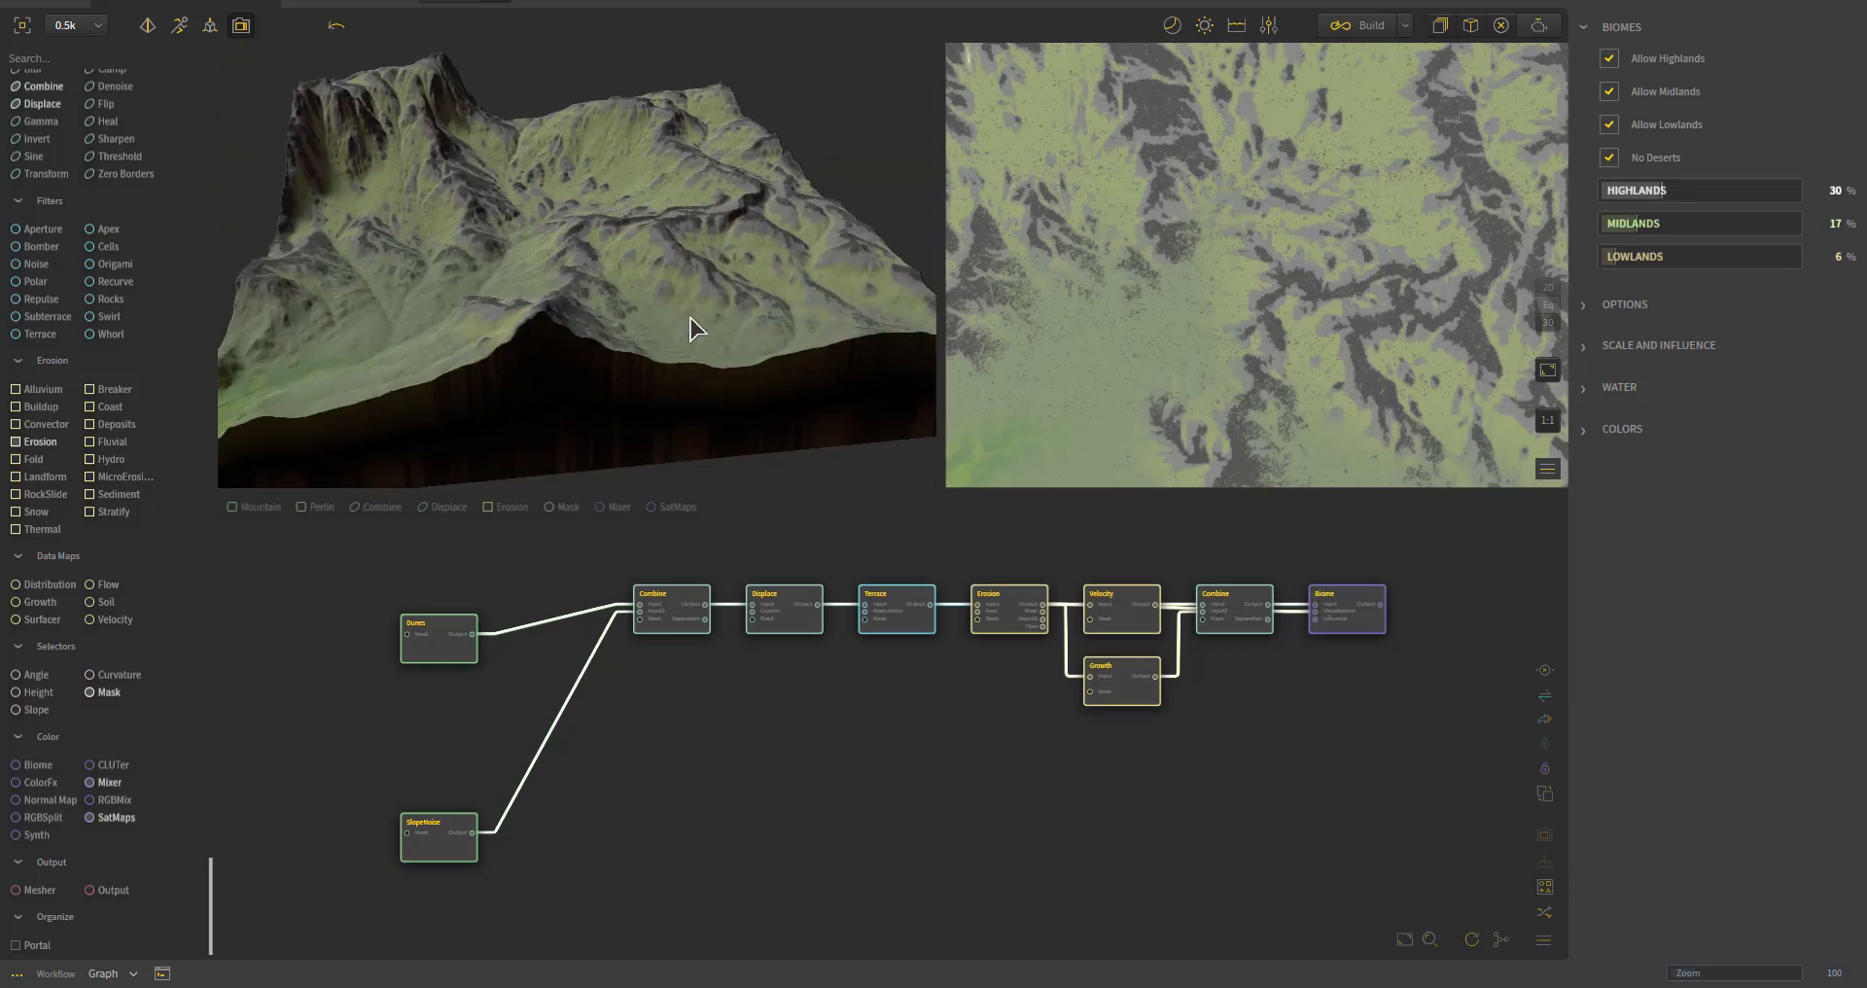
left_click_drag(724, 364, 628, 344)
scroll(612, 343, "up", 5)
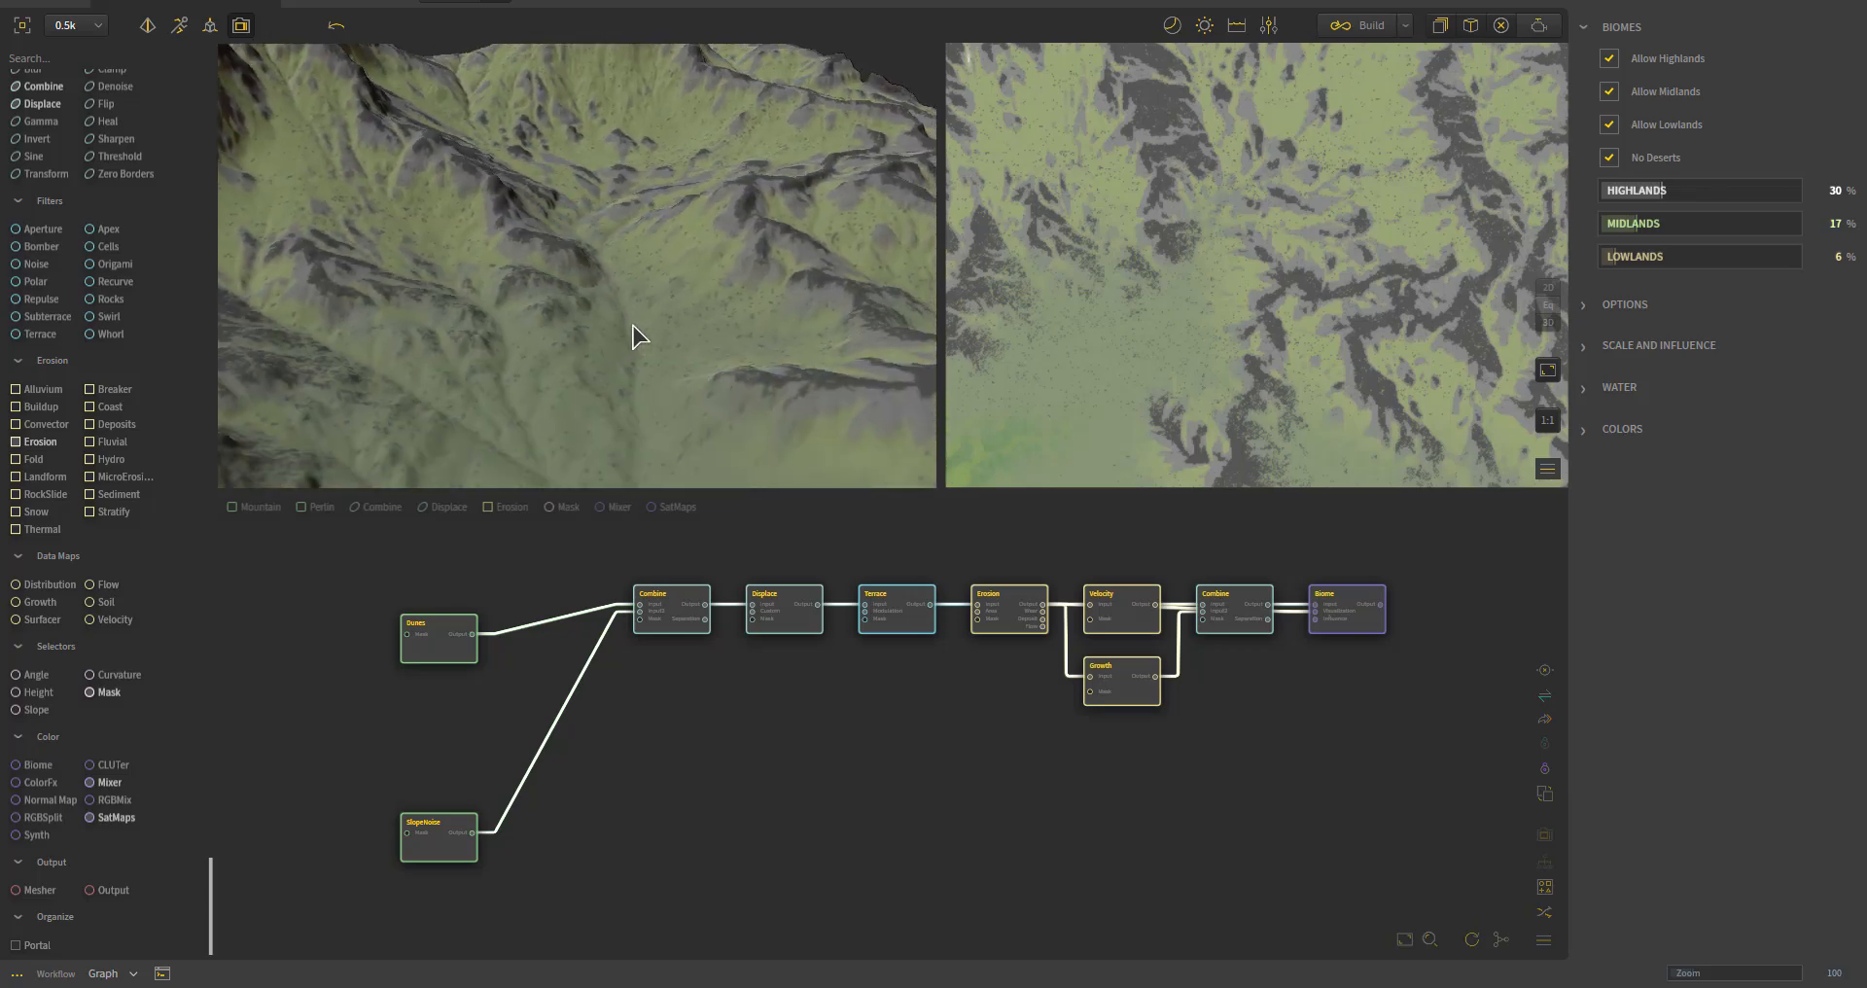
scroll(635, 335, "down", 5)
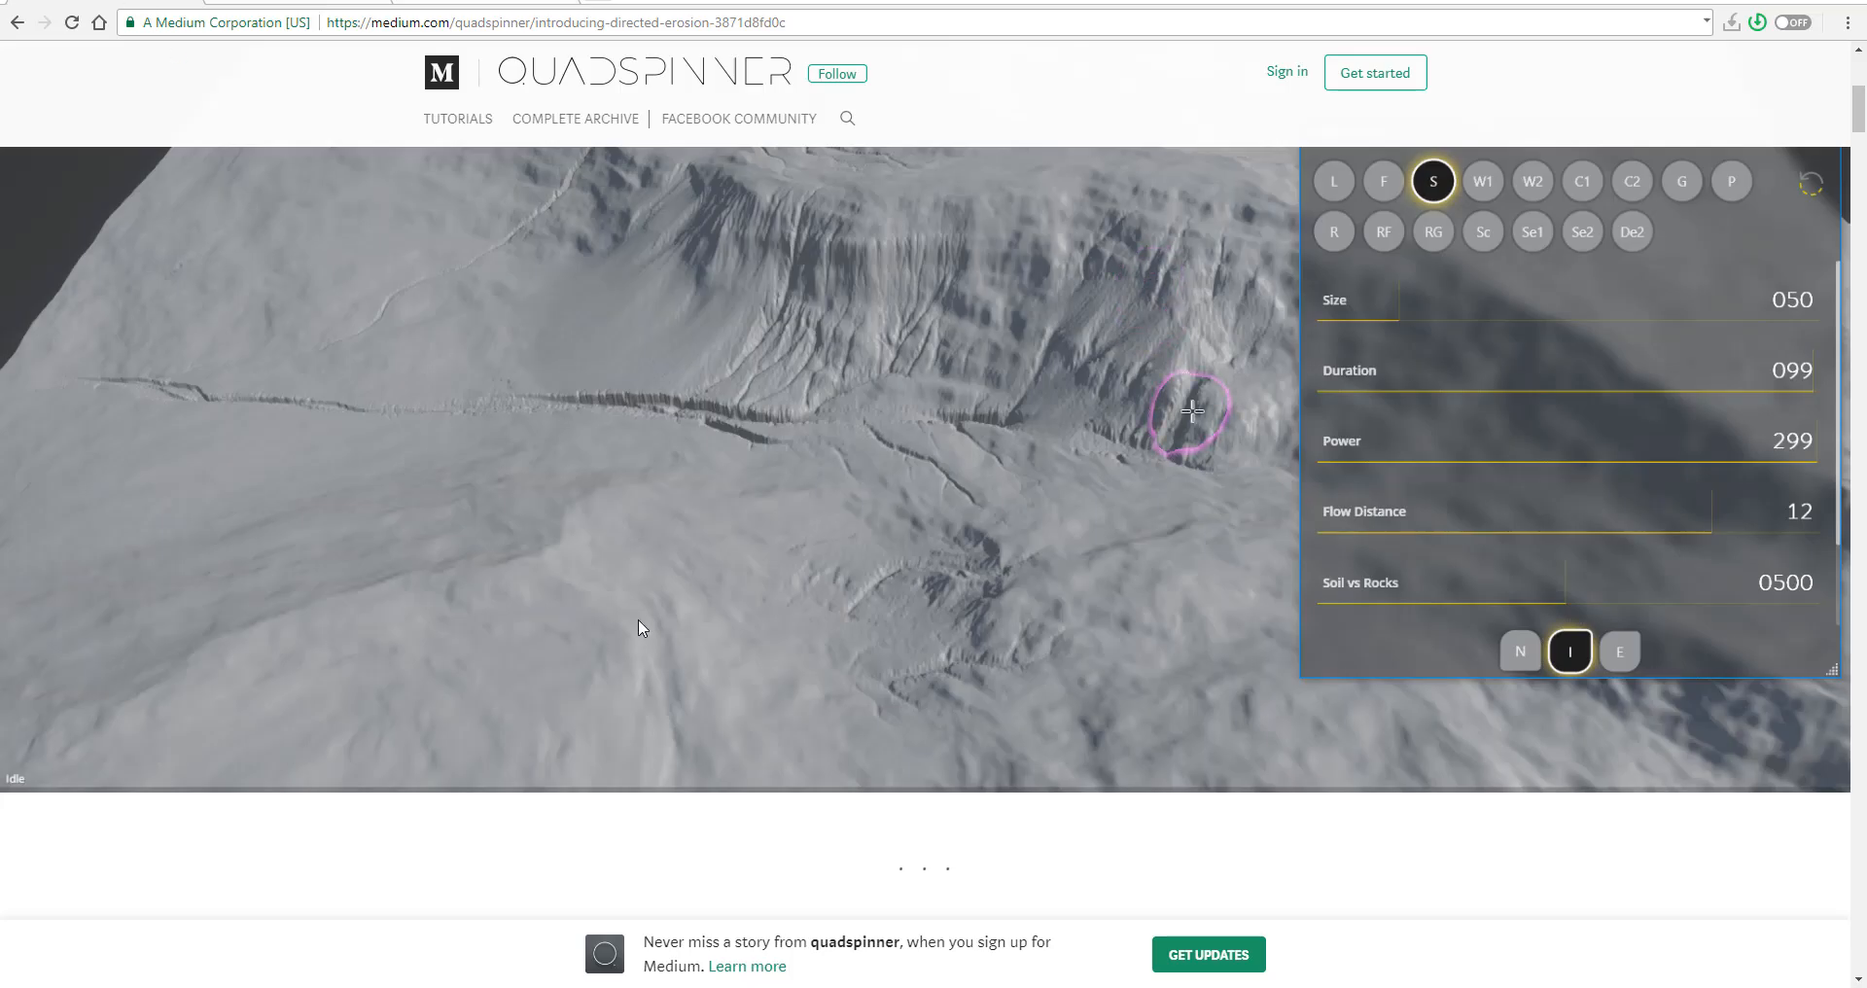
- Examine the introduction and the animated Erosion Tool demo of the Introducing Directed Erosion article in the browser
scroll(650, 584, "up", 4)
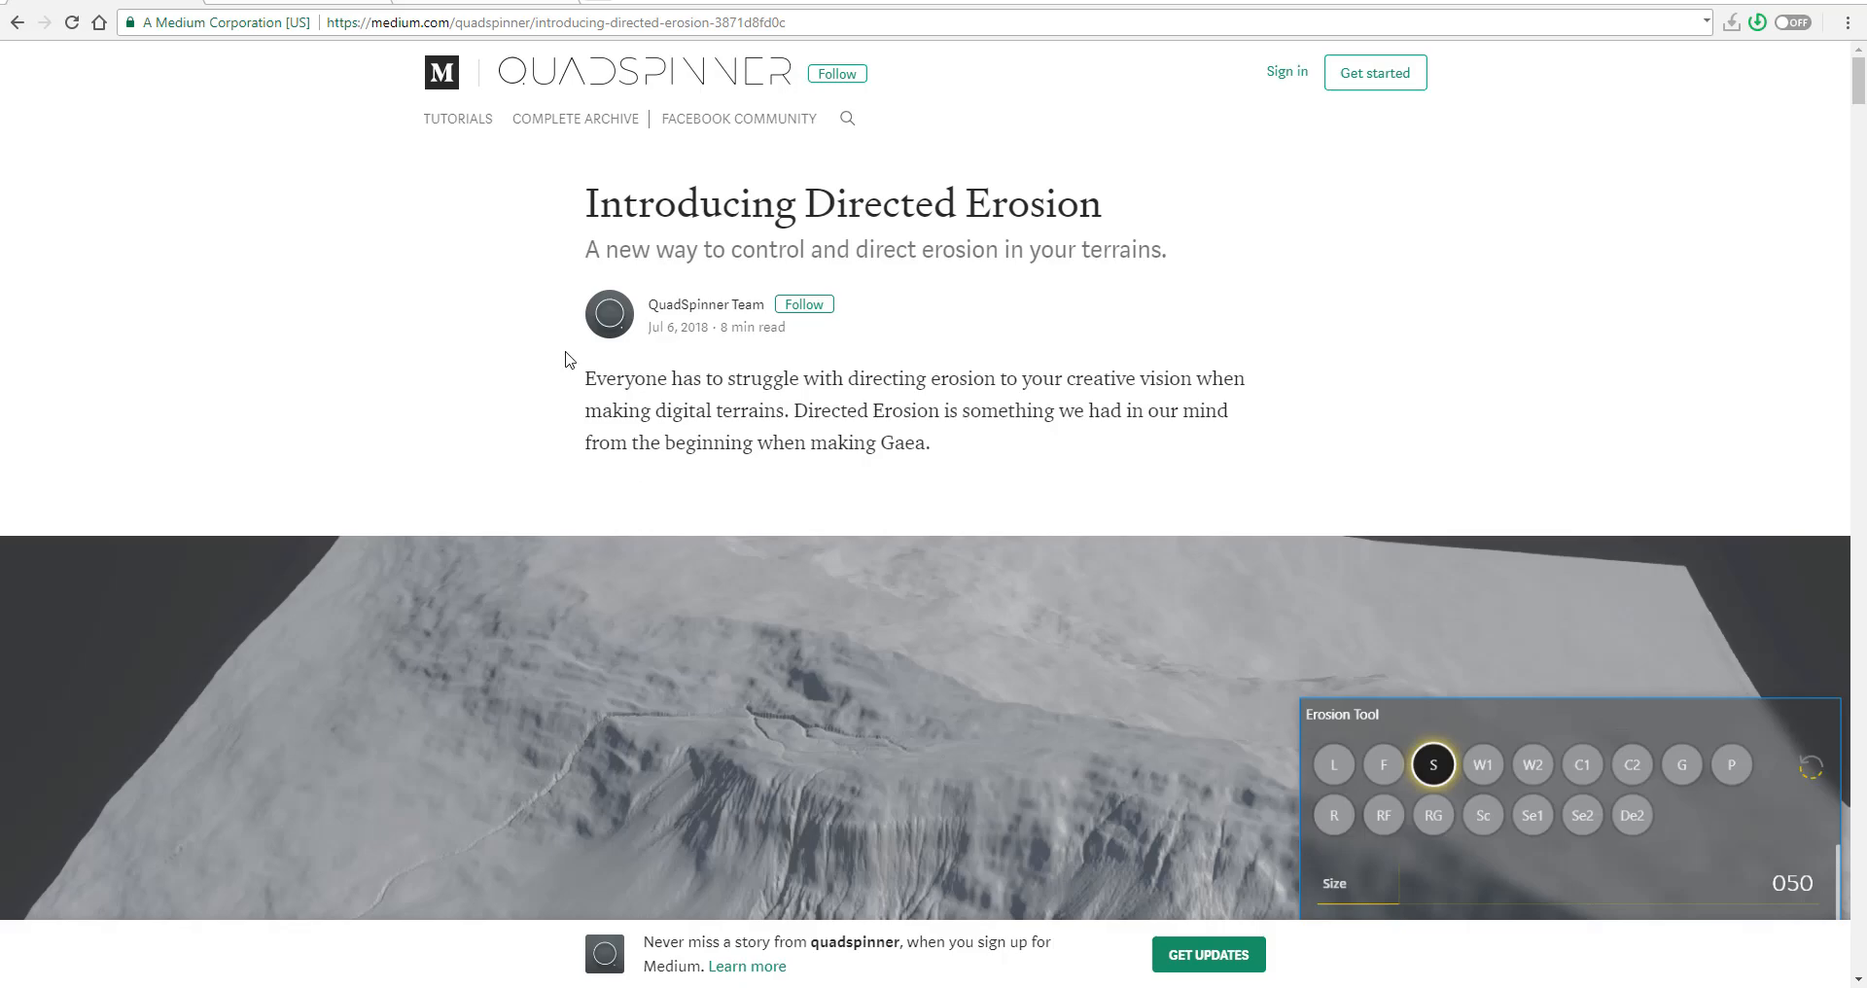
left_click(292, 1)
left_click(166, 1)
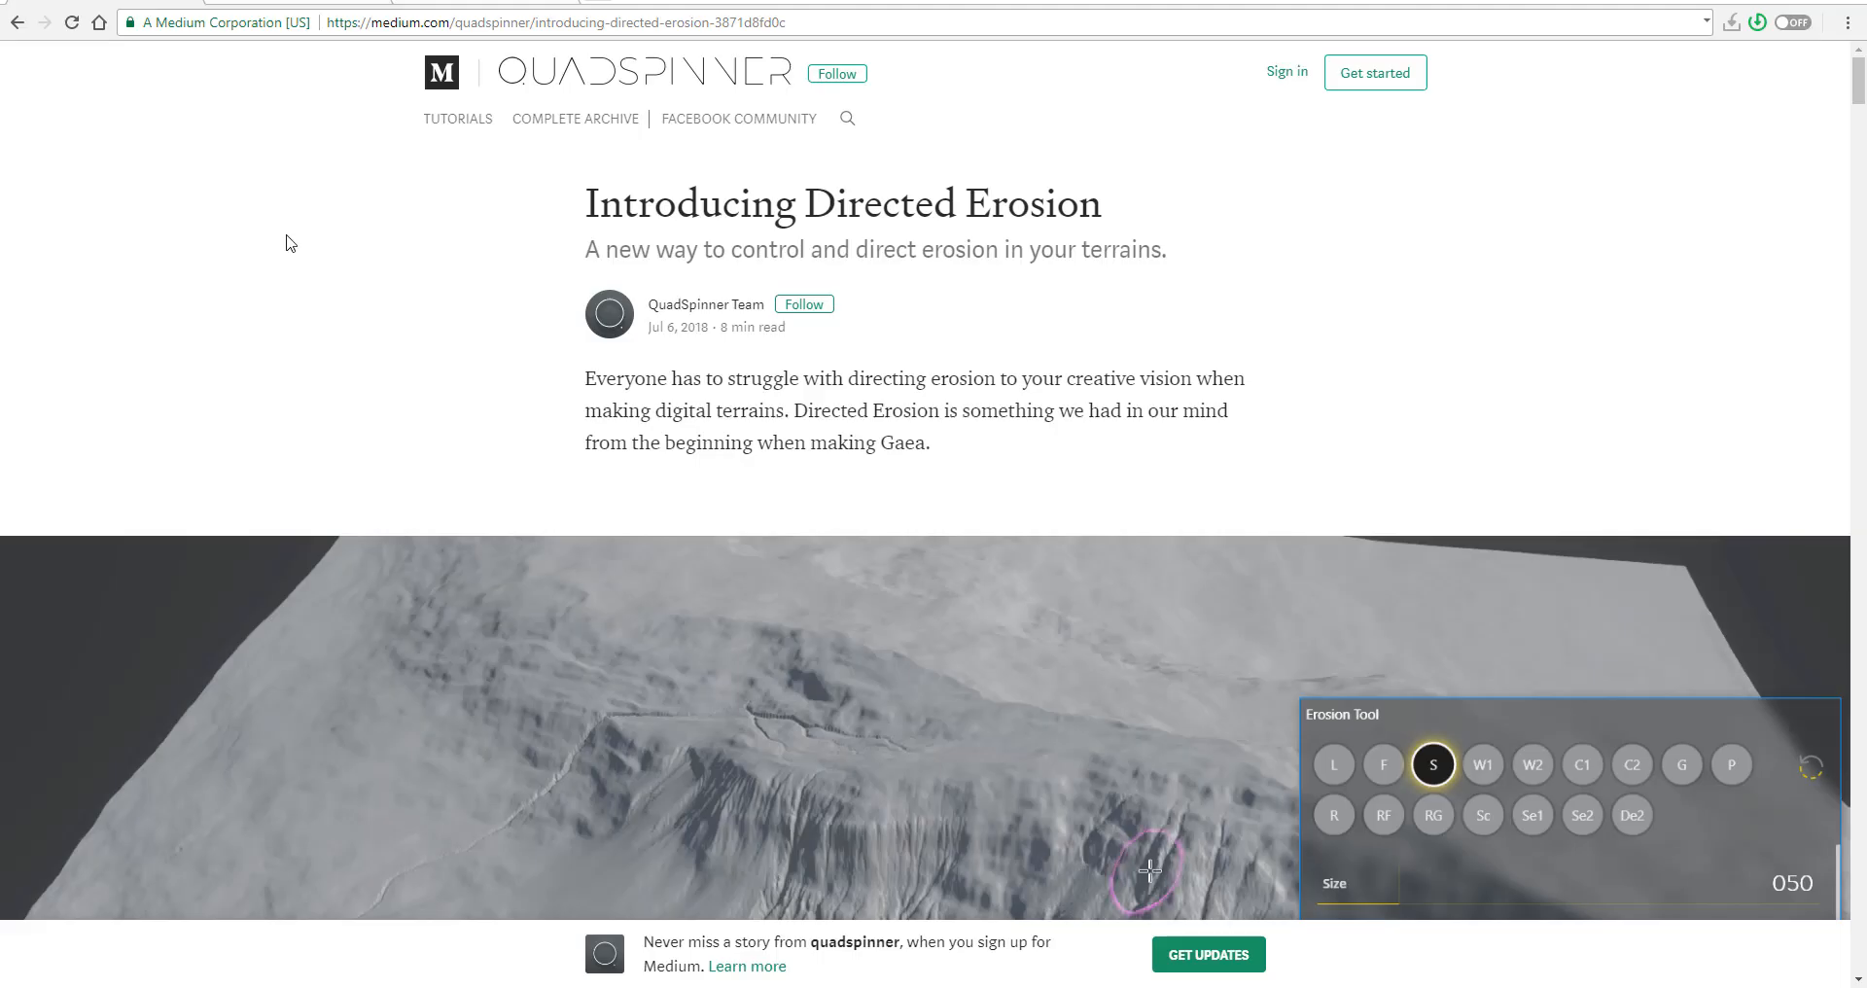
scroll(667, 450, "down", 7)
scroll(667, 450, "up", 6)
scroll(667, 455, "down", 5)
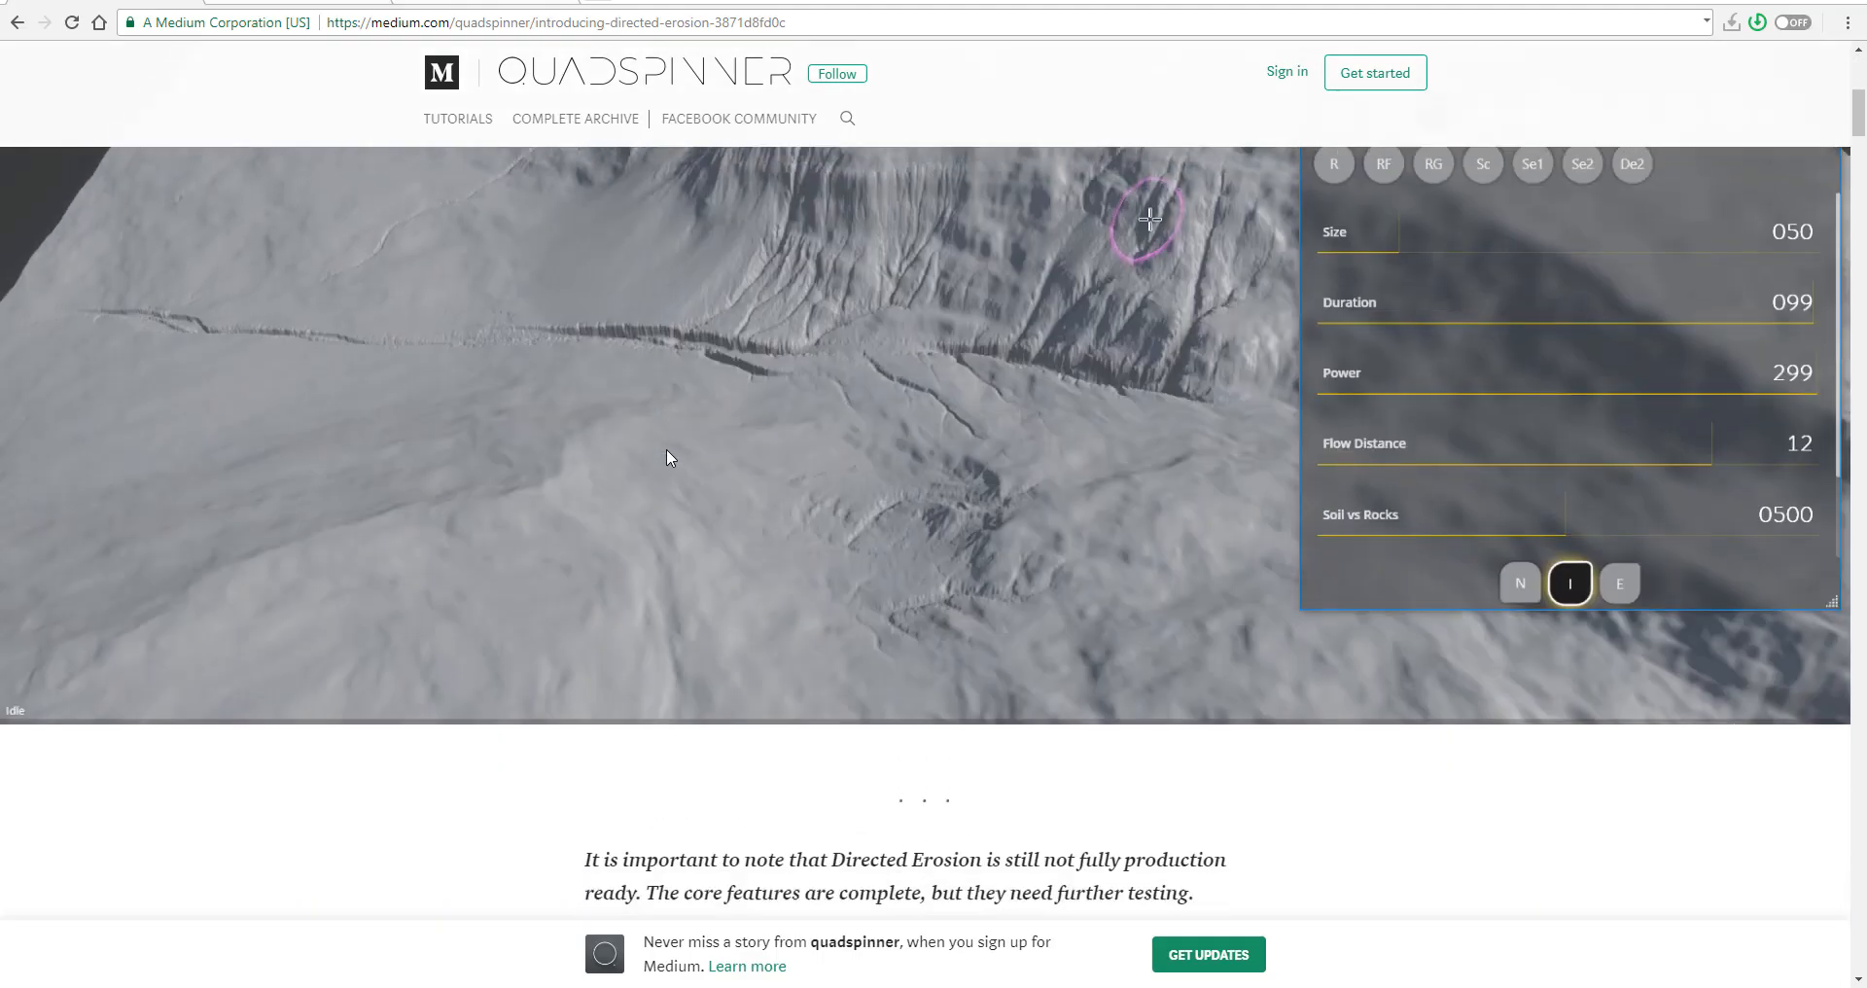
- Skim the rest of the Directed Erosion article, covering Sculpt mode, tool properties, flow modes, undo and working with higher resolutions
scroll(667, 456, "down", 12)
scroll(667, 457, "down", 1)
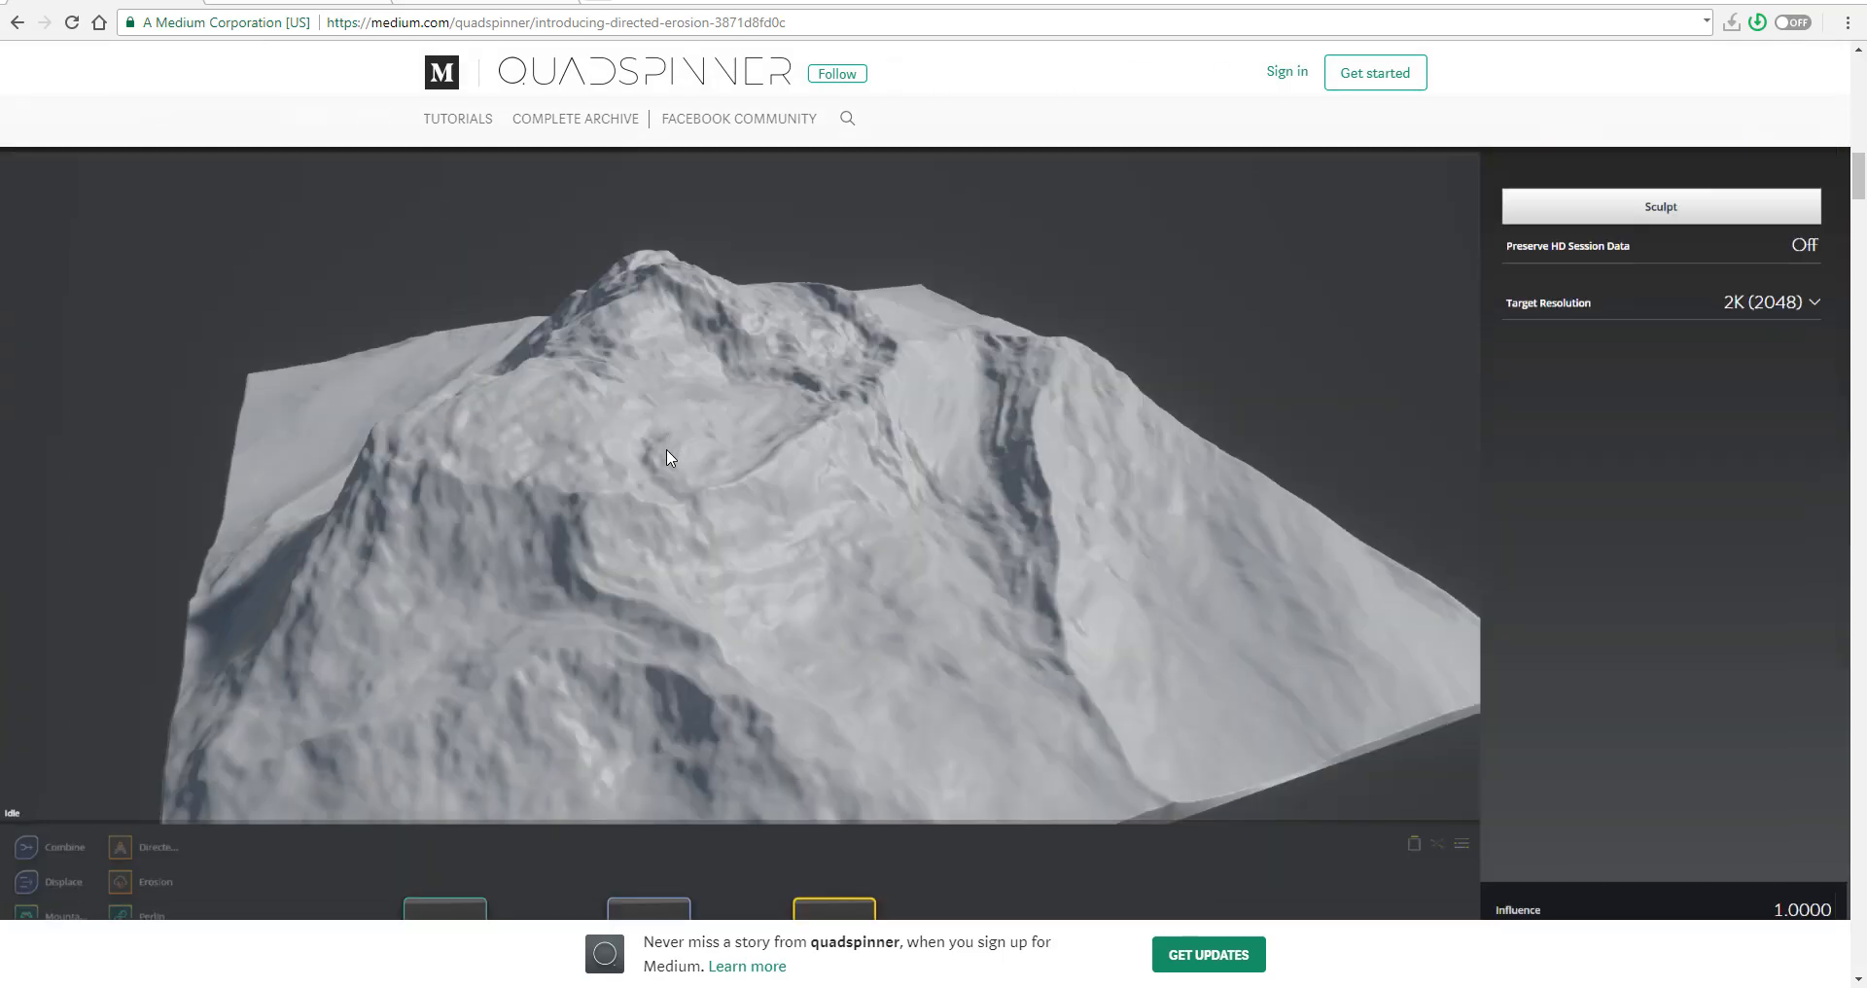
scroll(667, 457, "down", 7)
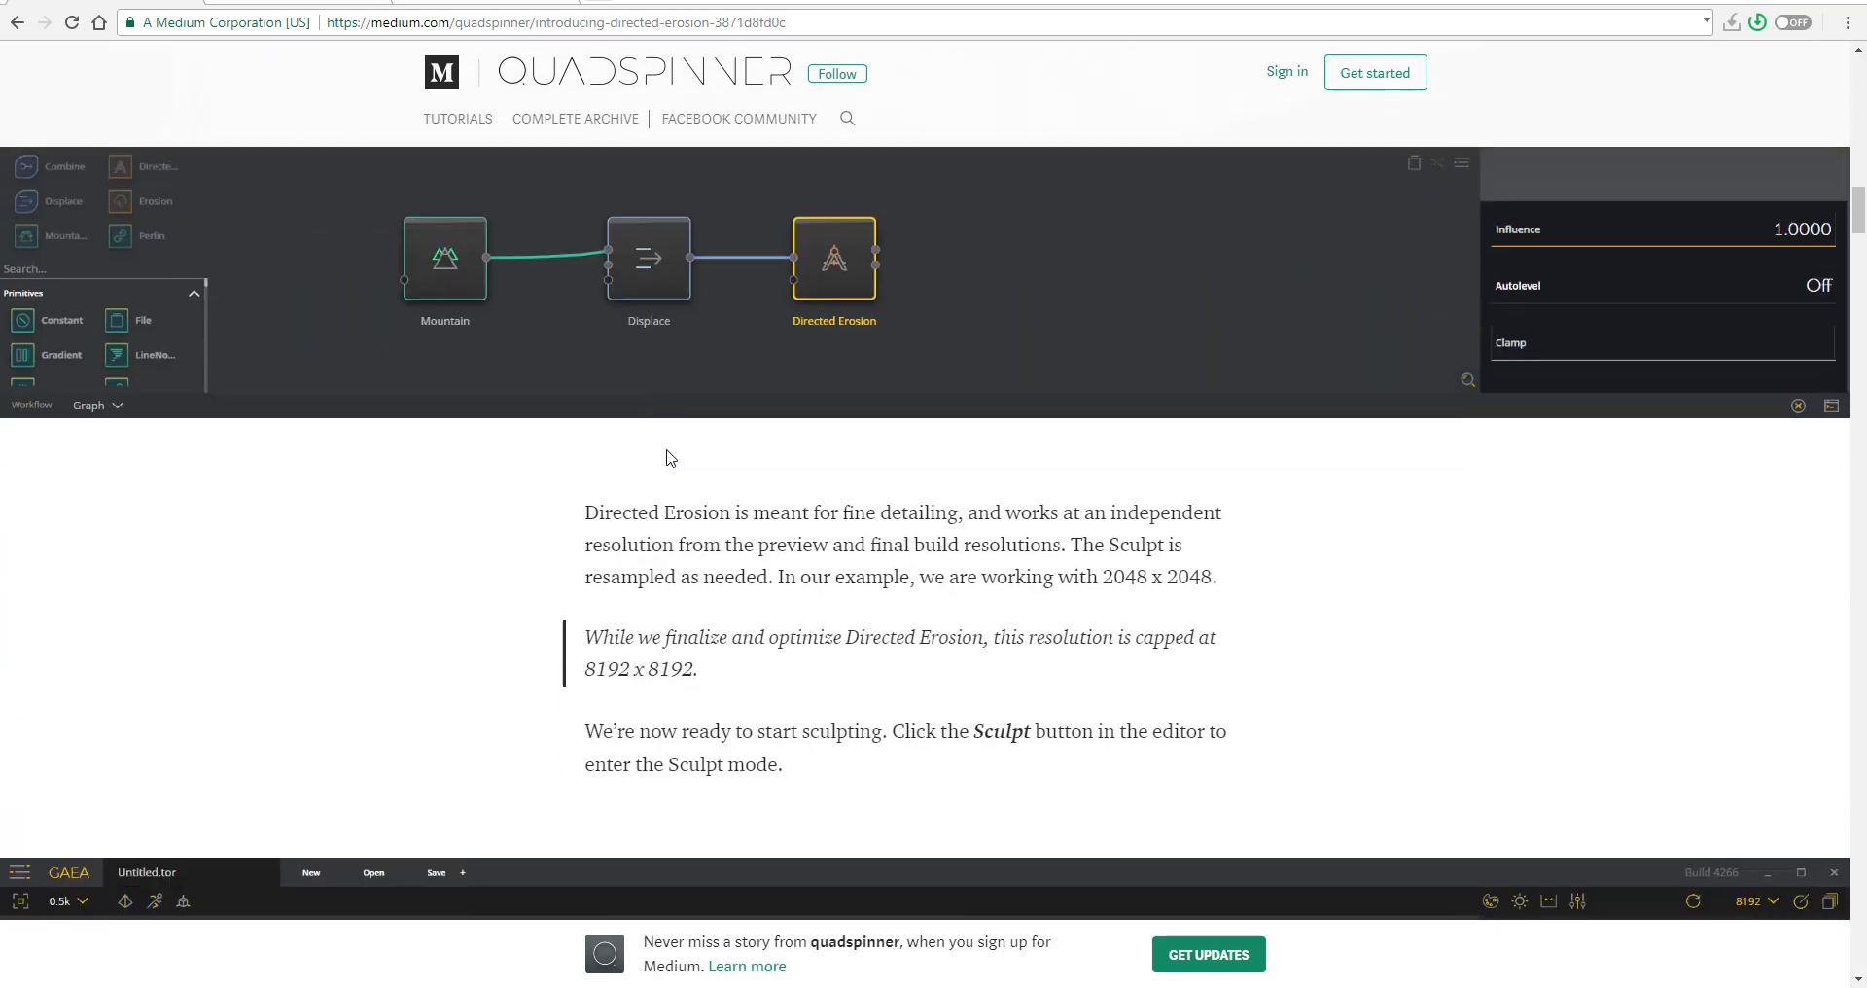
scroll(667, 455, "down", 12)
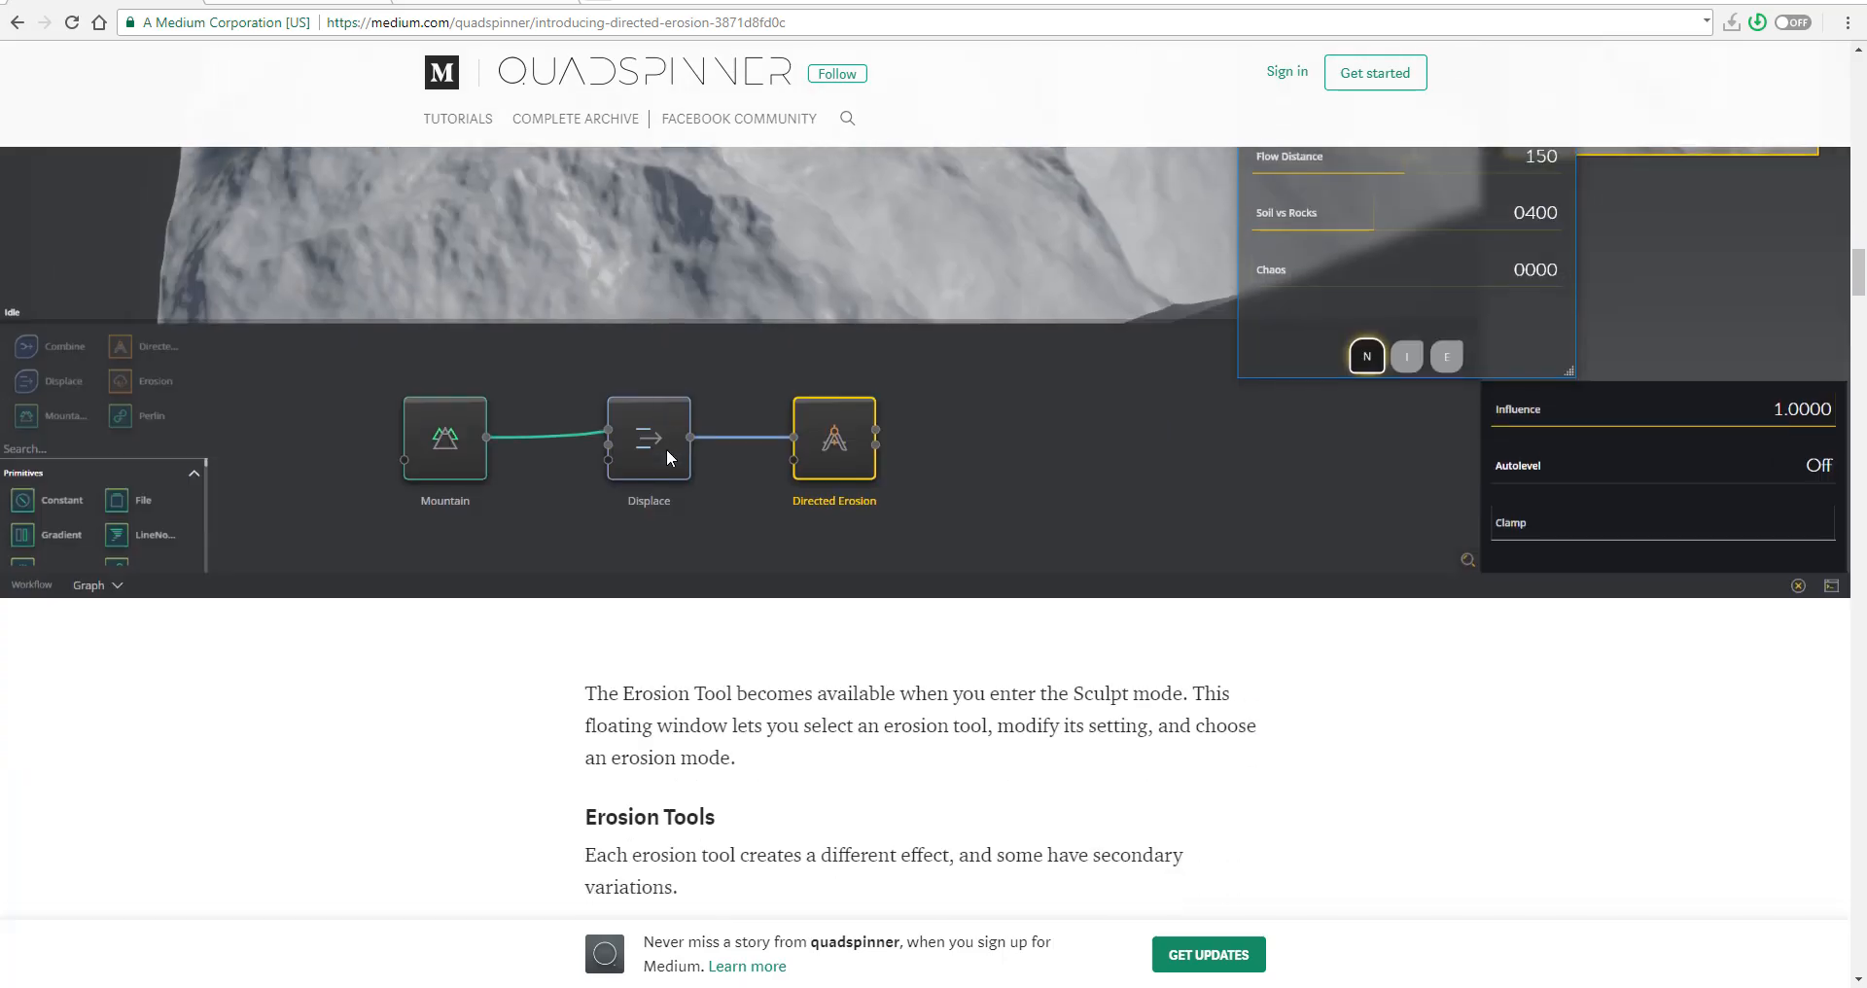
scroll(667, 447, "down", 9)
scroll(668, 450, "up", 5)
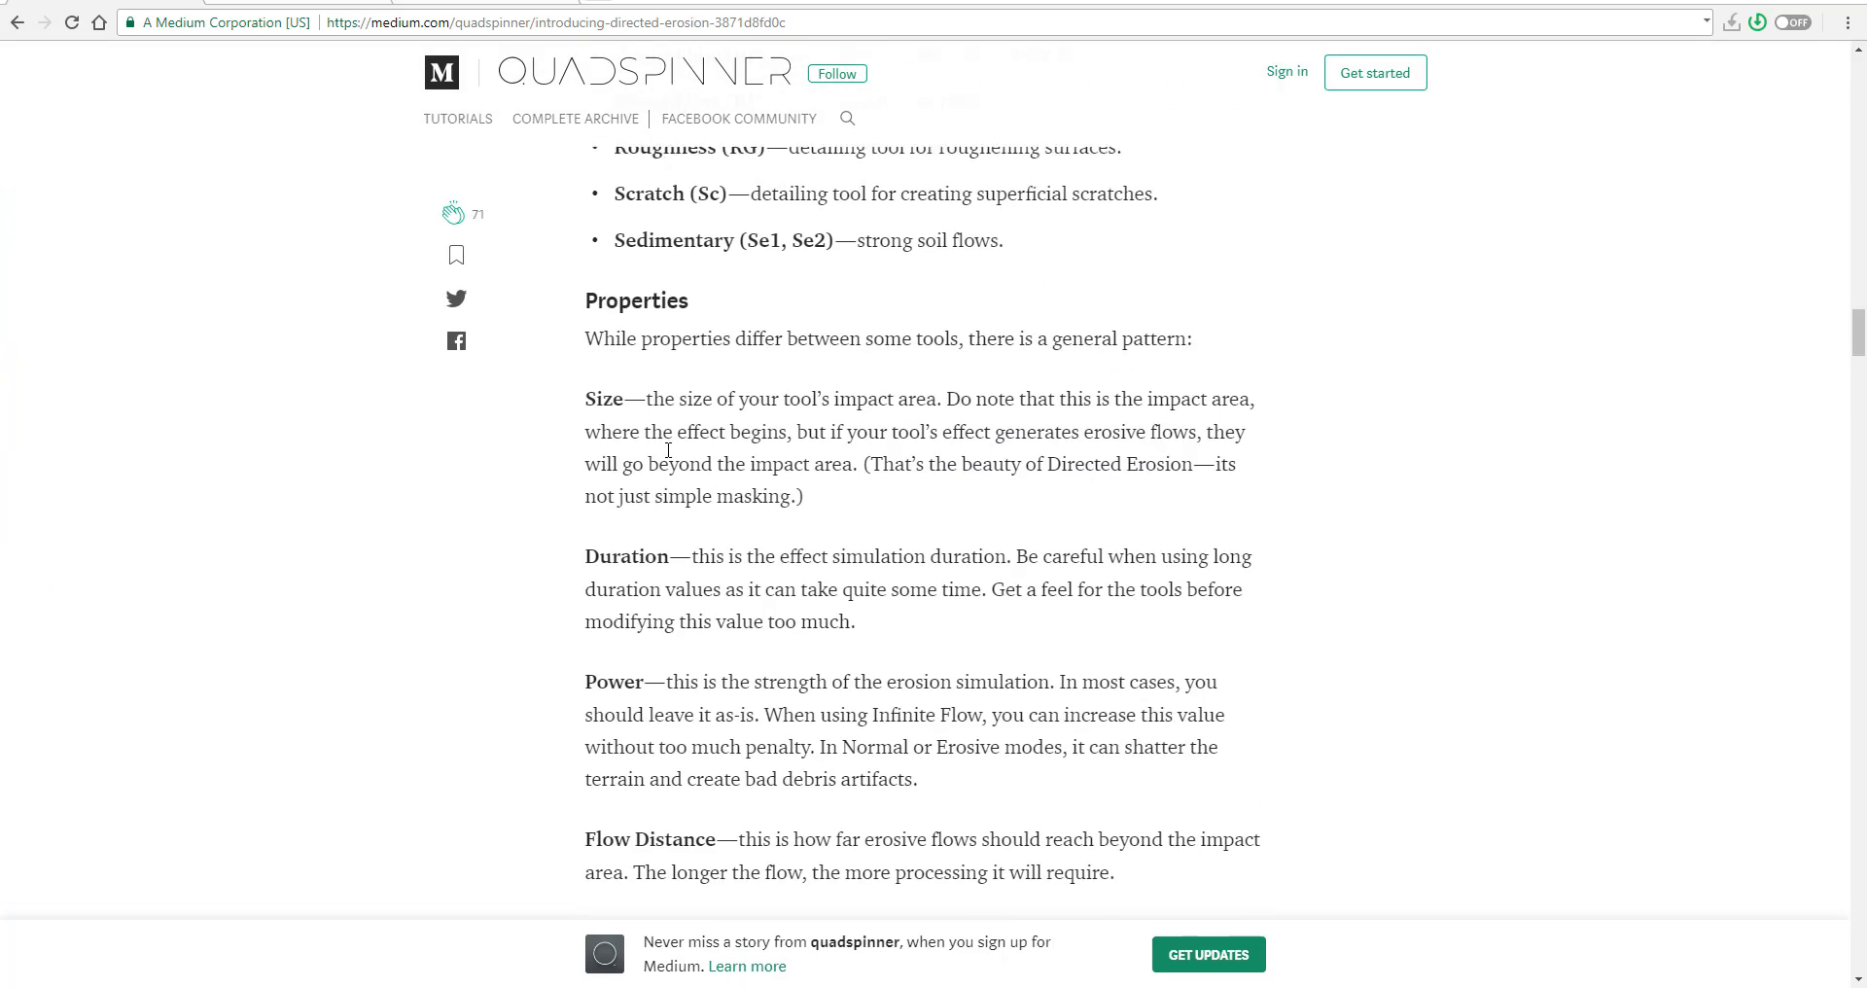
scroll(668, 452, "down", 20)
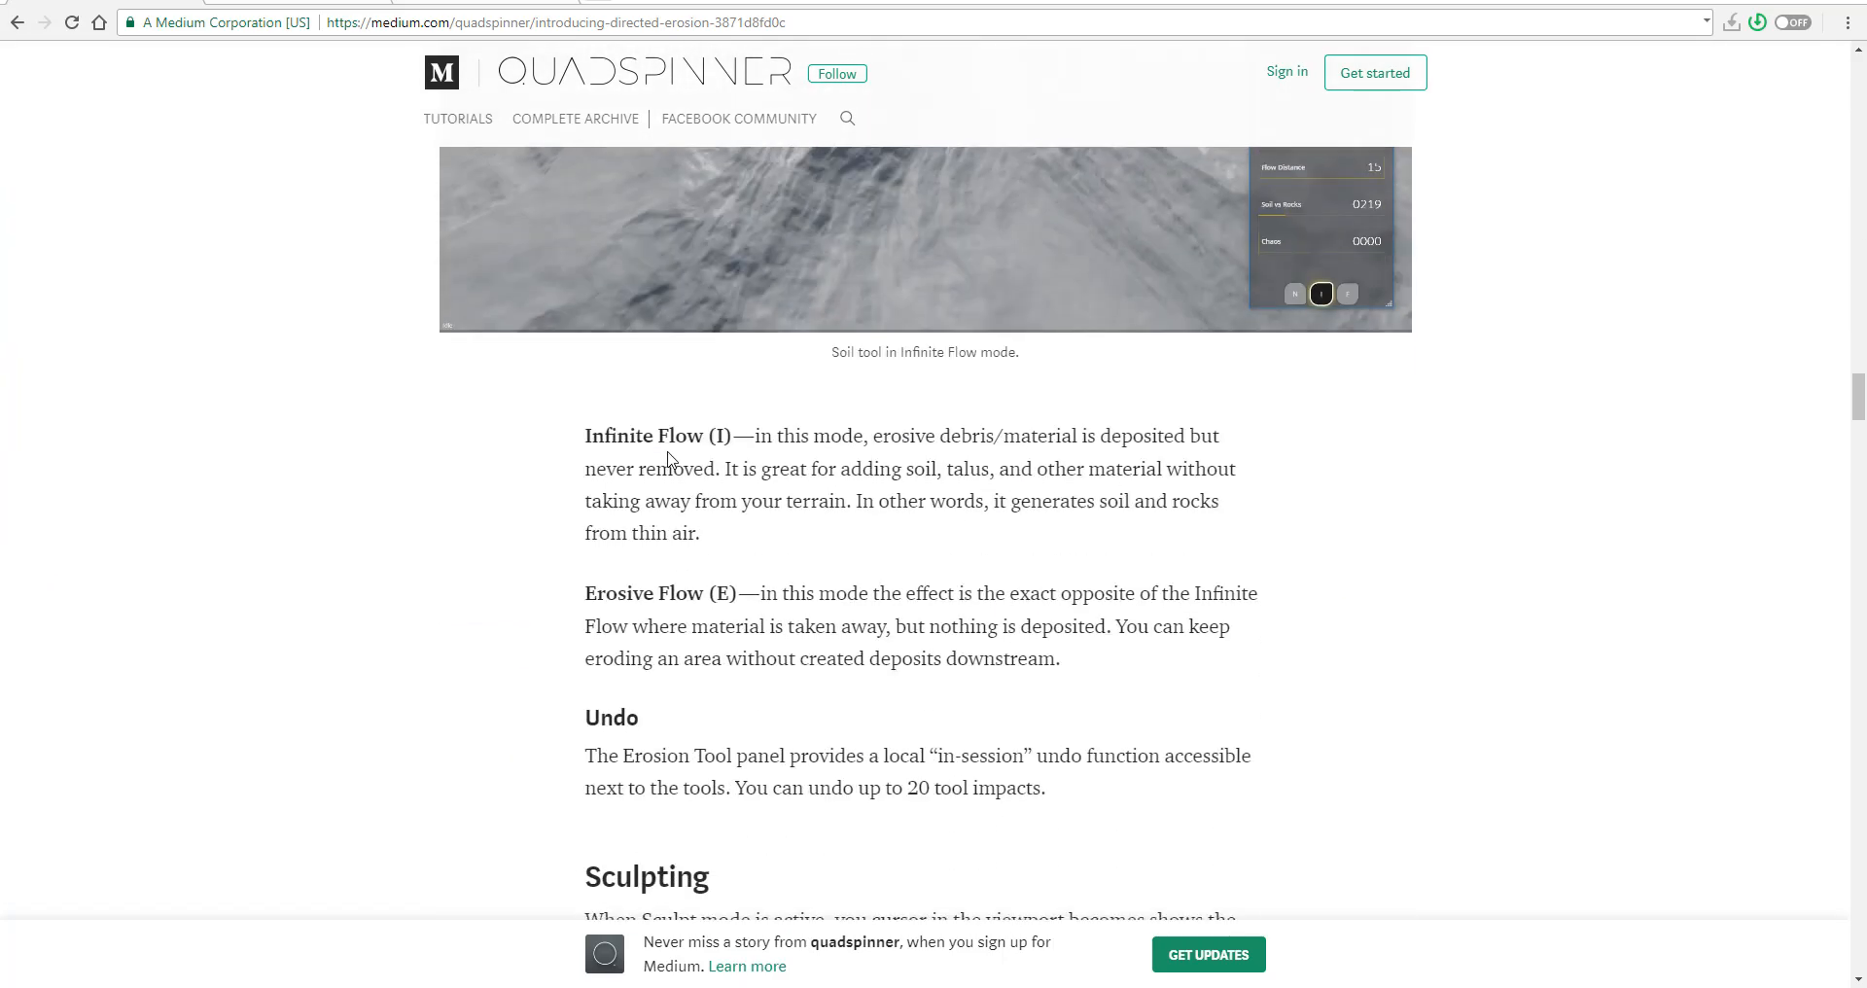
scroll(667, 452, "down", 18)
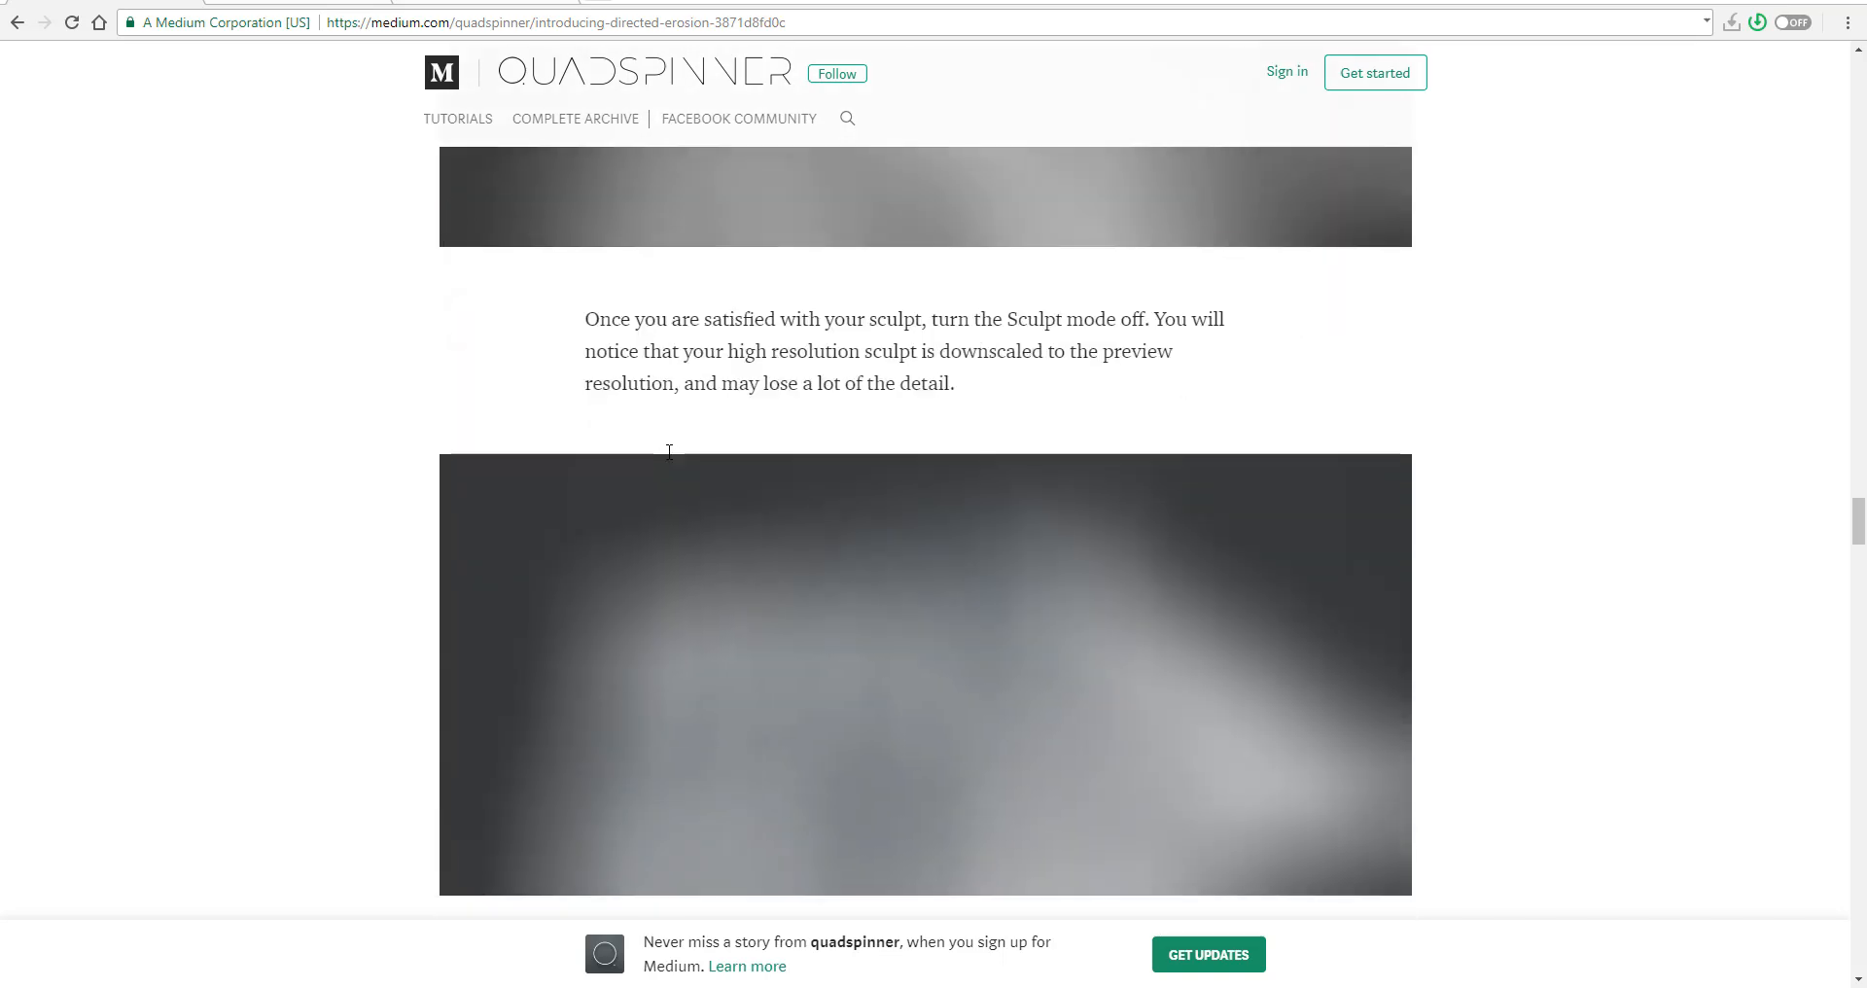
scroll(667, 459, "down", 7)
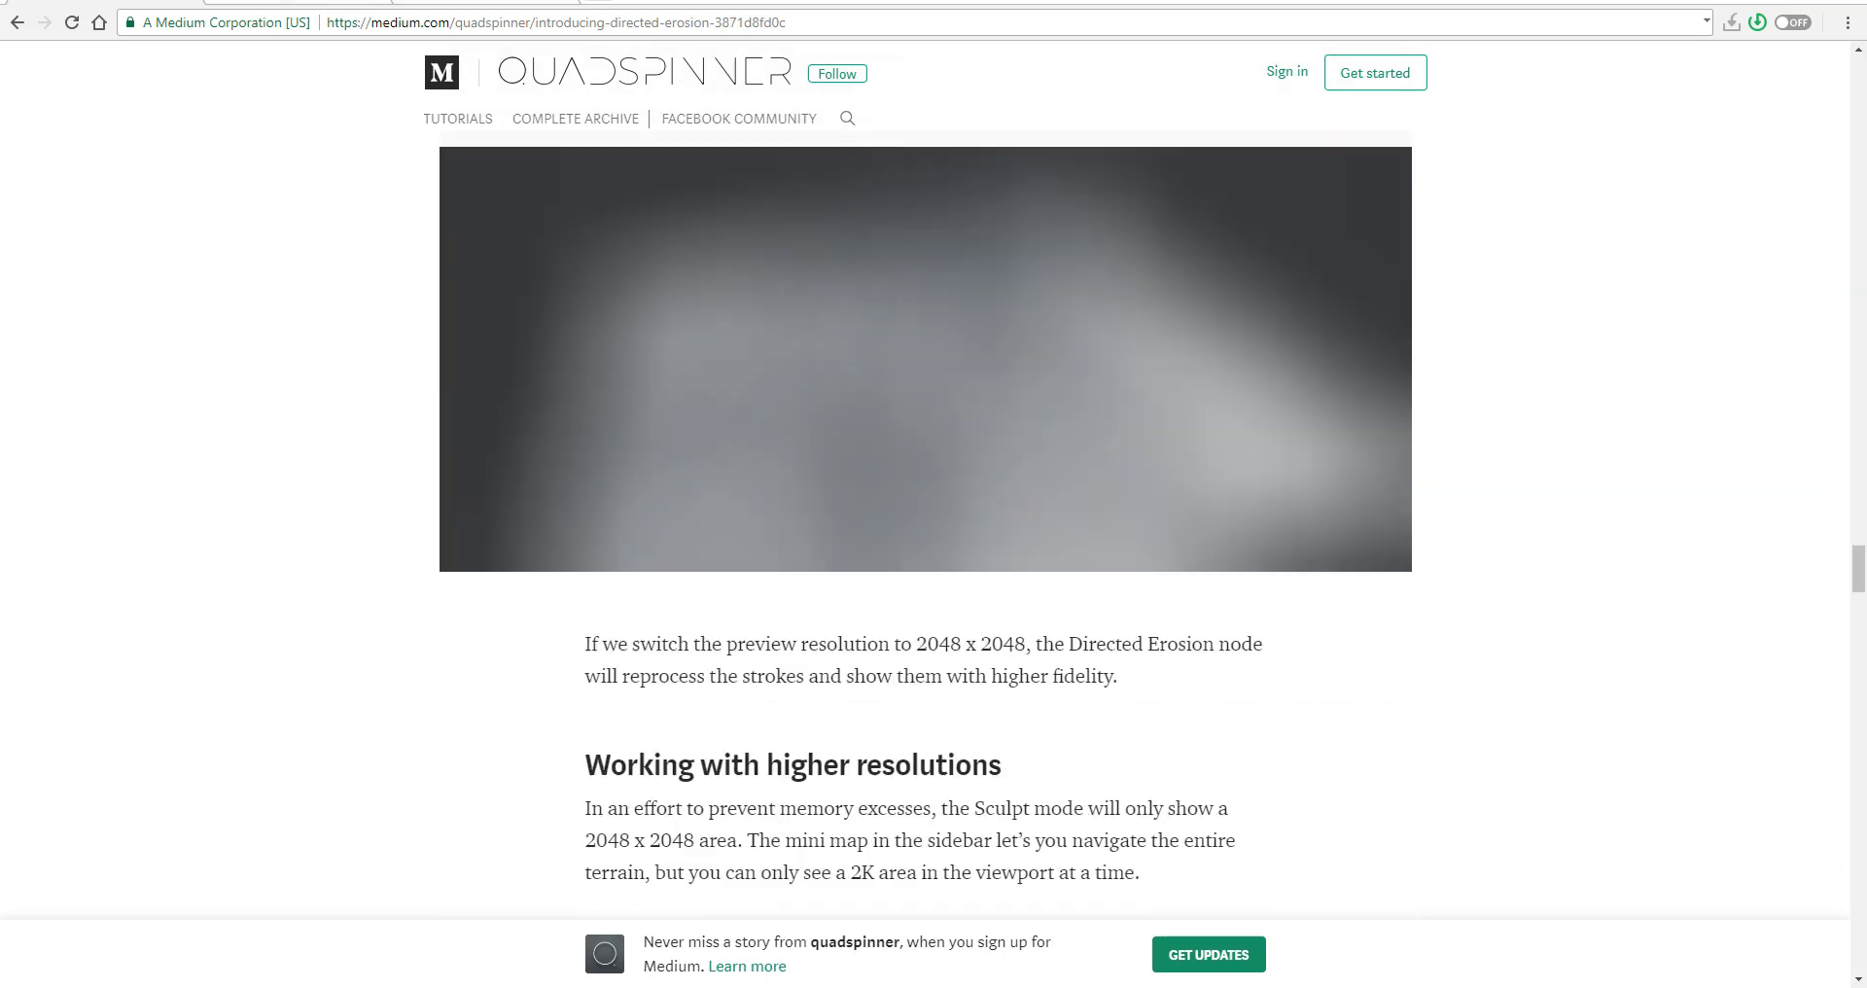
- Switch to the Gaea product page and look through its sections down to the edition pricing
left_click(287, 5)
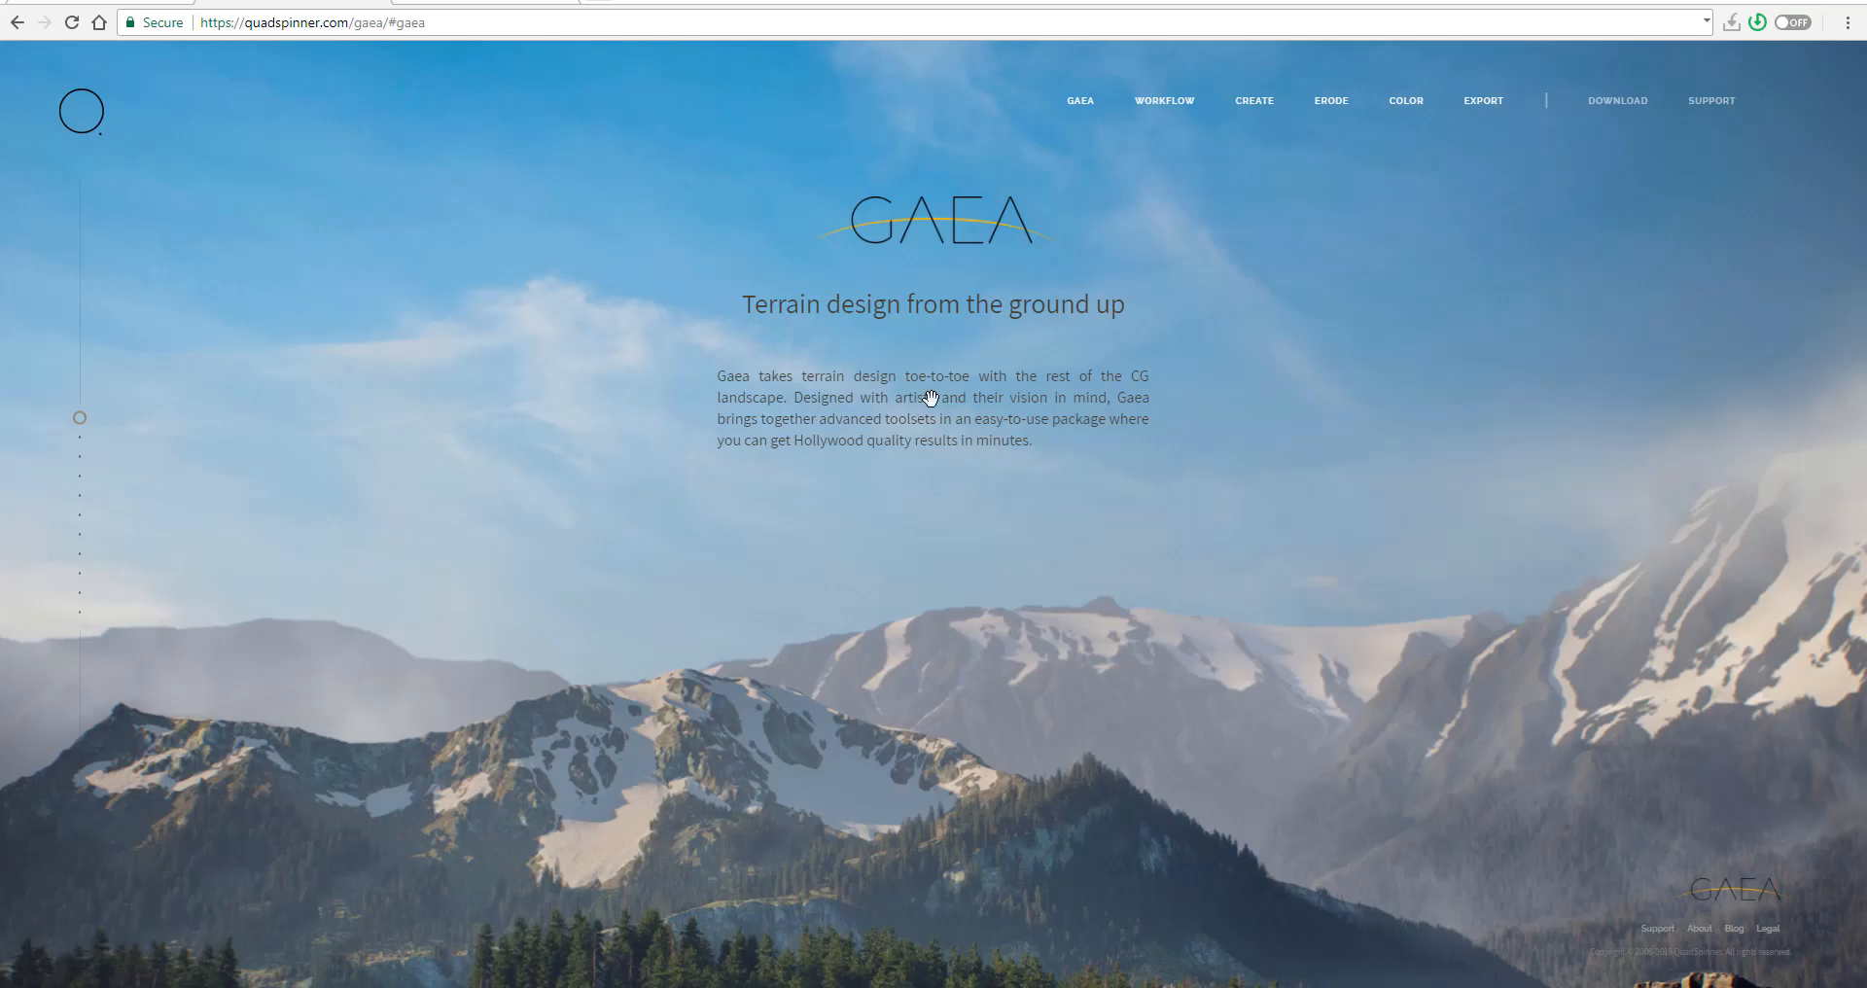
scroll(930, 398, "down", 2)
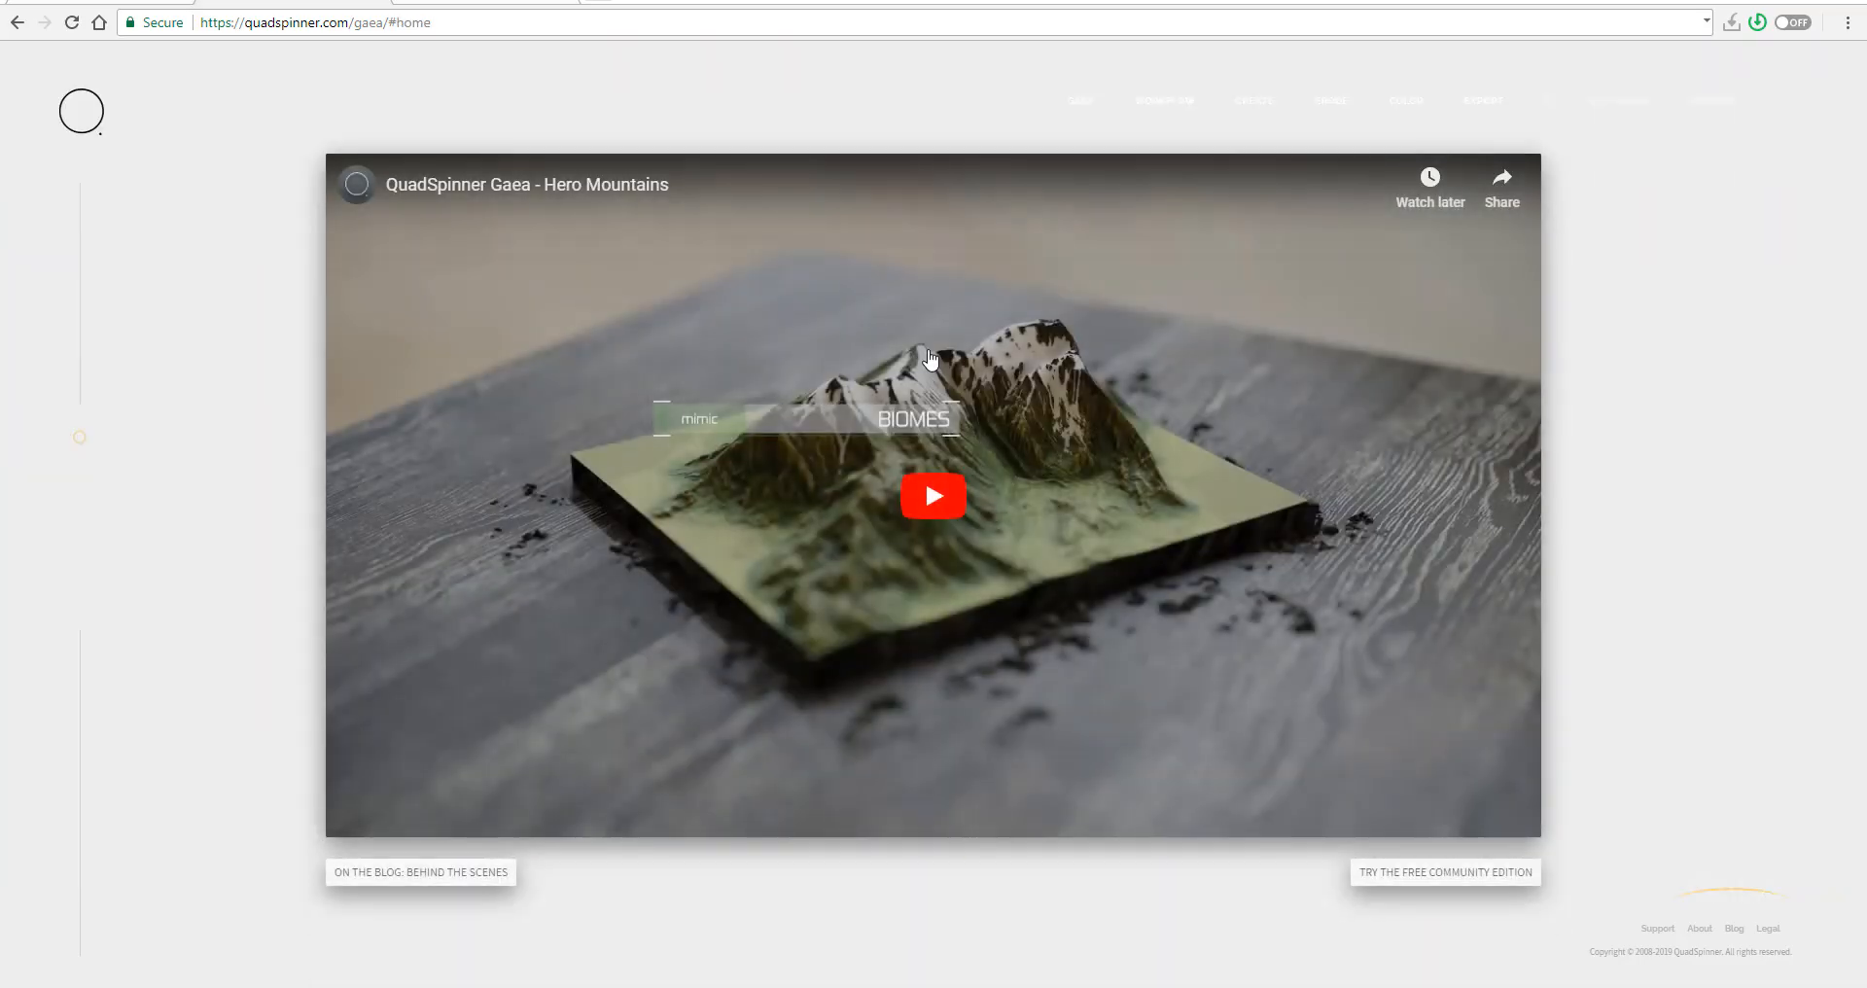
scroll(170, 438, "up", 2)
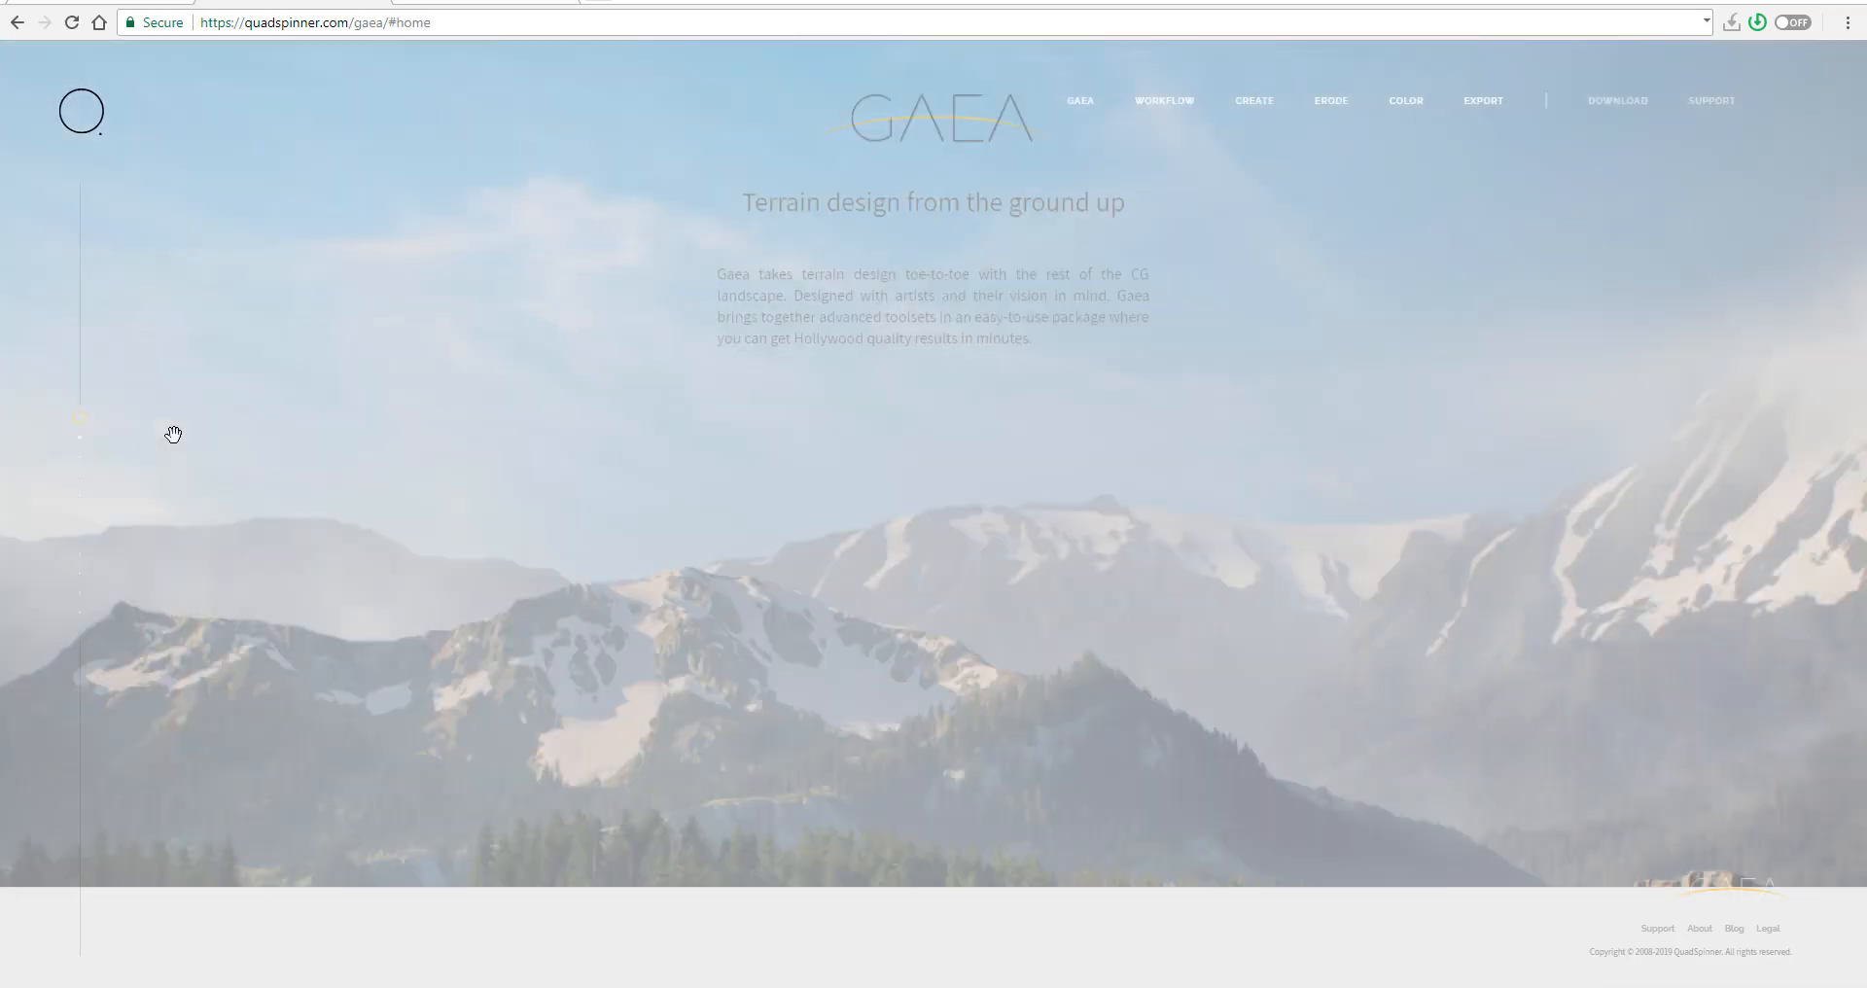
scroll(175, 438, "down", 3)
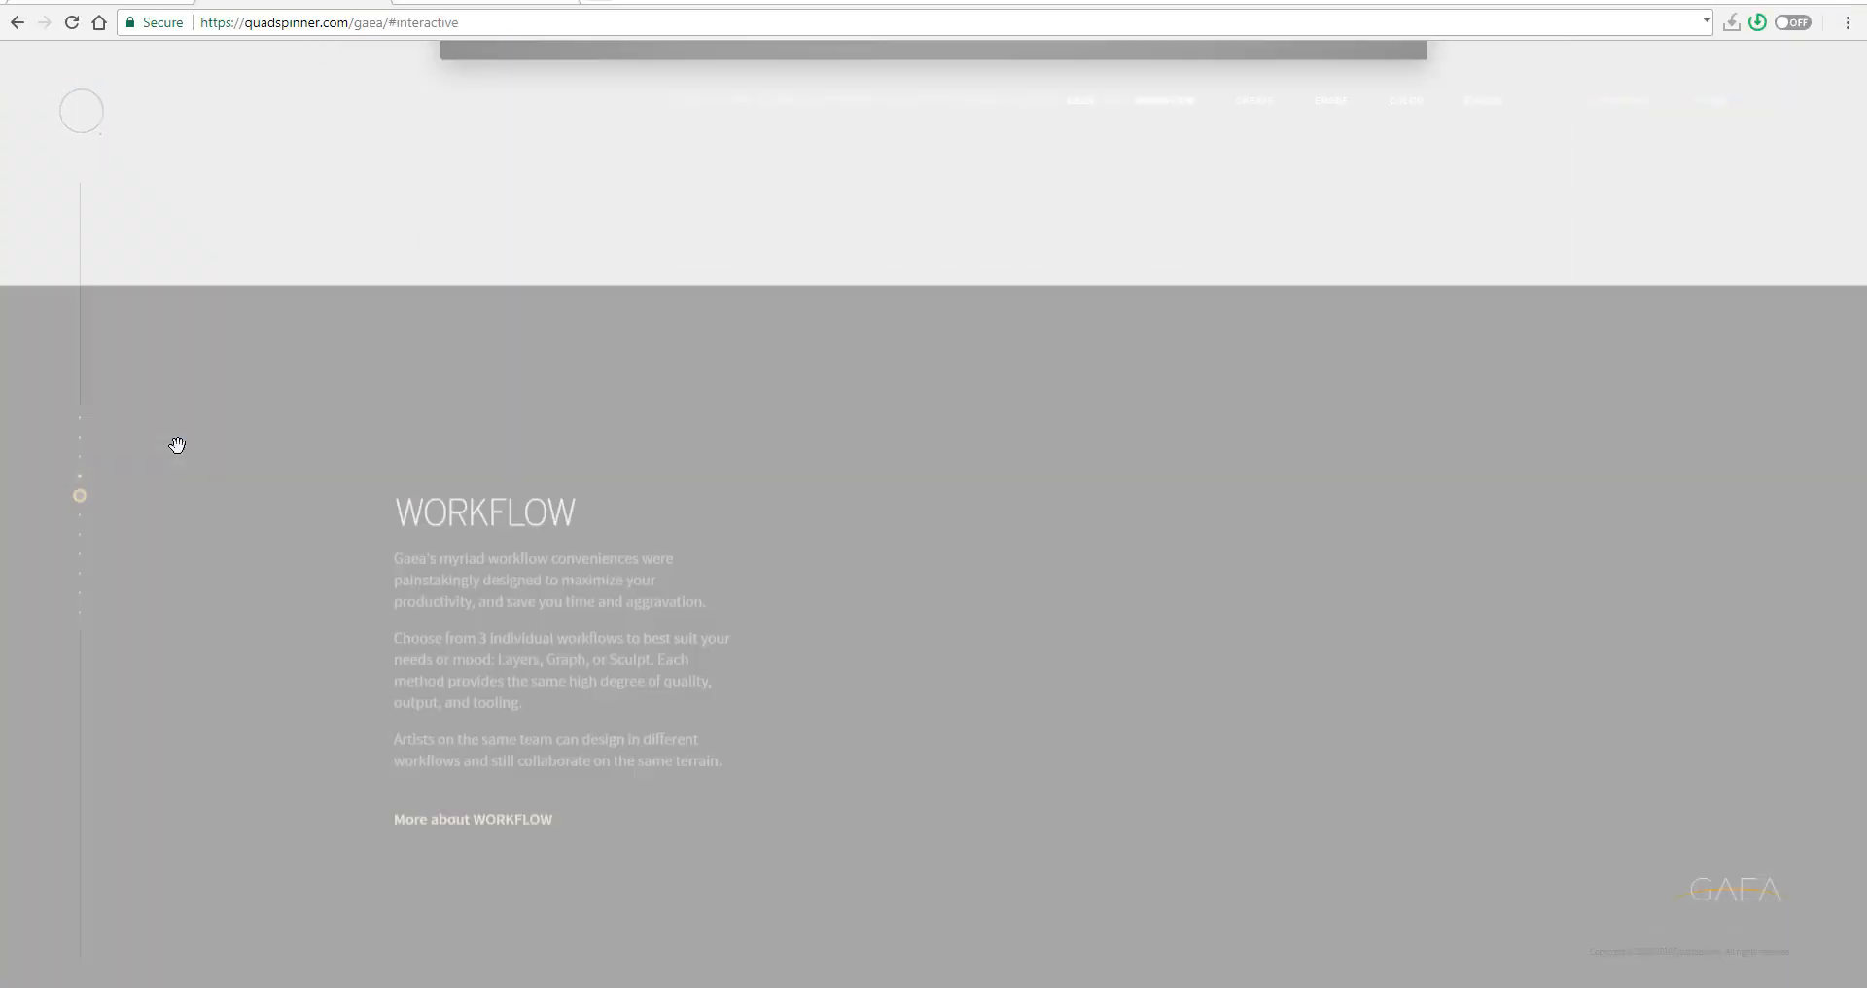
scroll(177, 445, "down", 4)
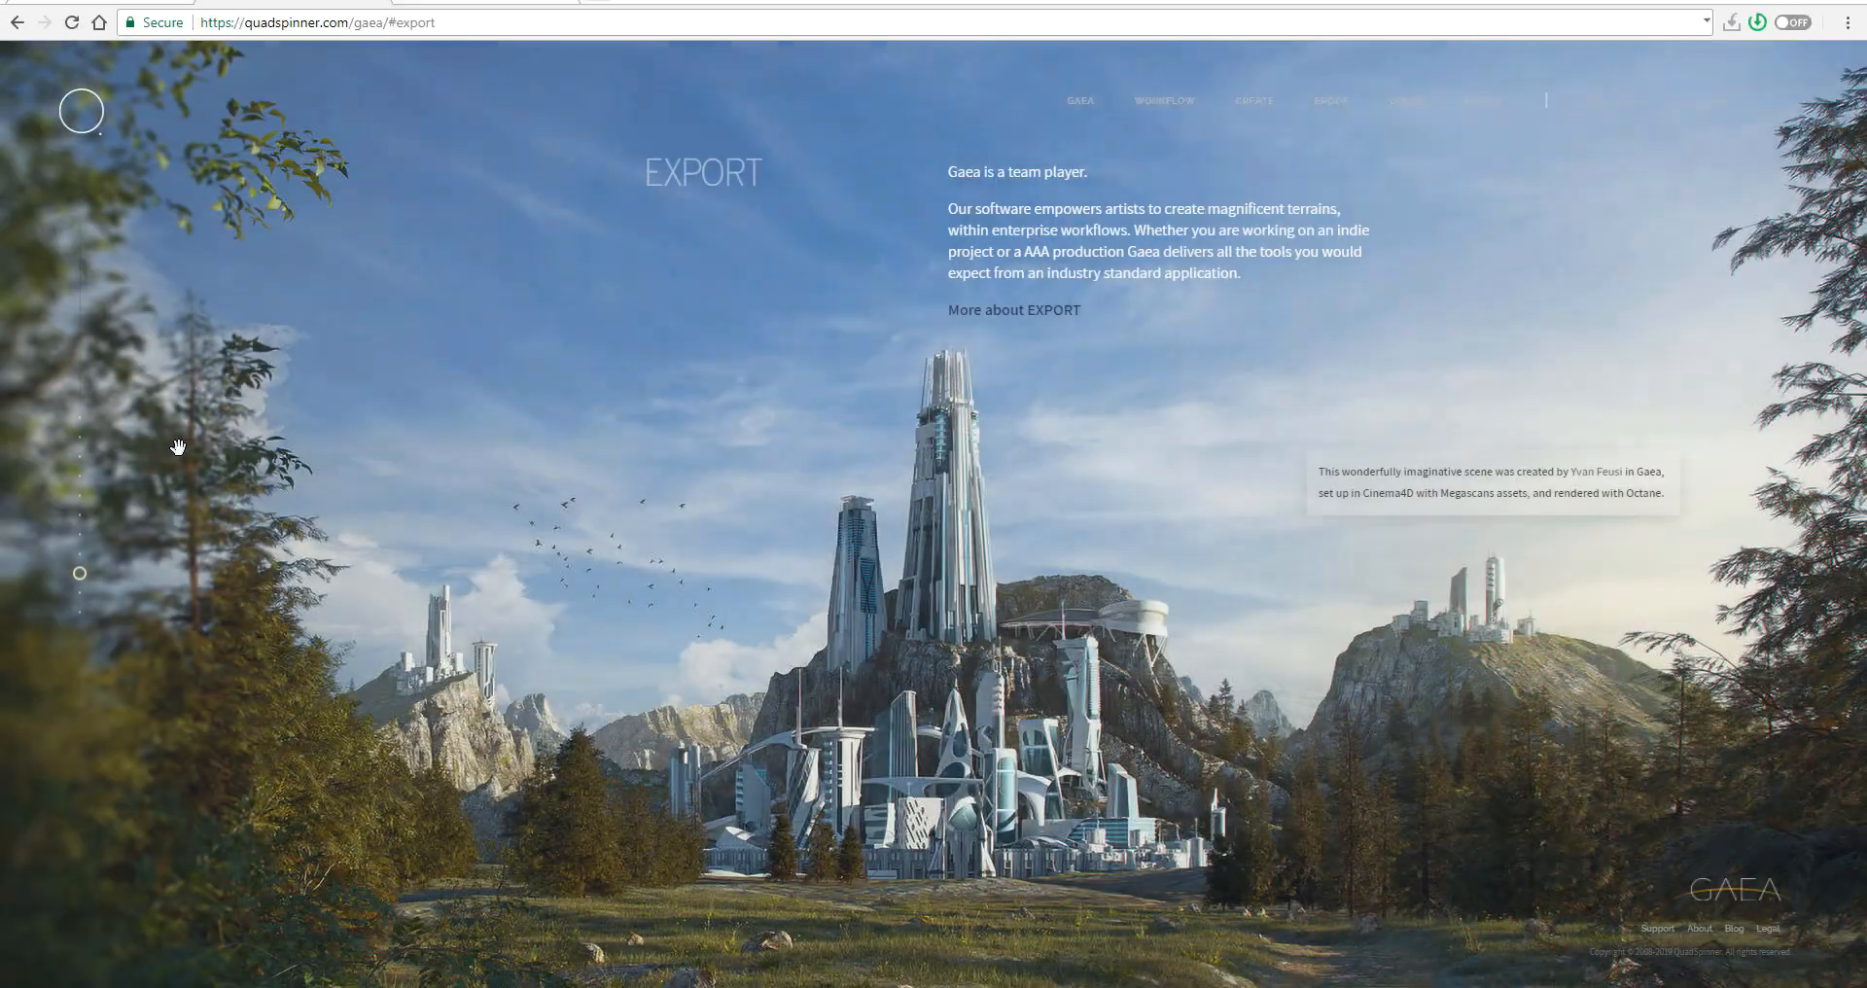
scroll(178, 446, "down", 2)
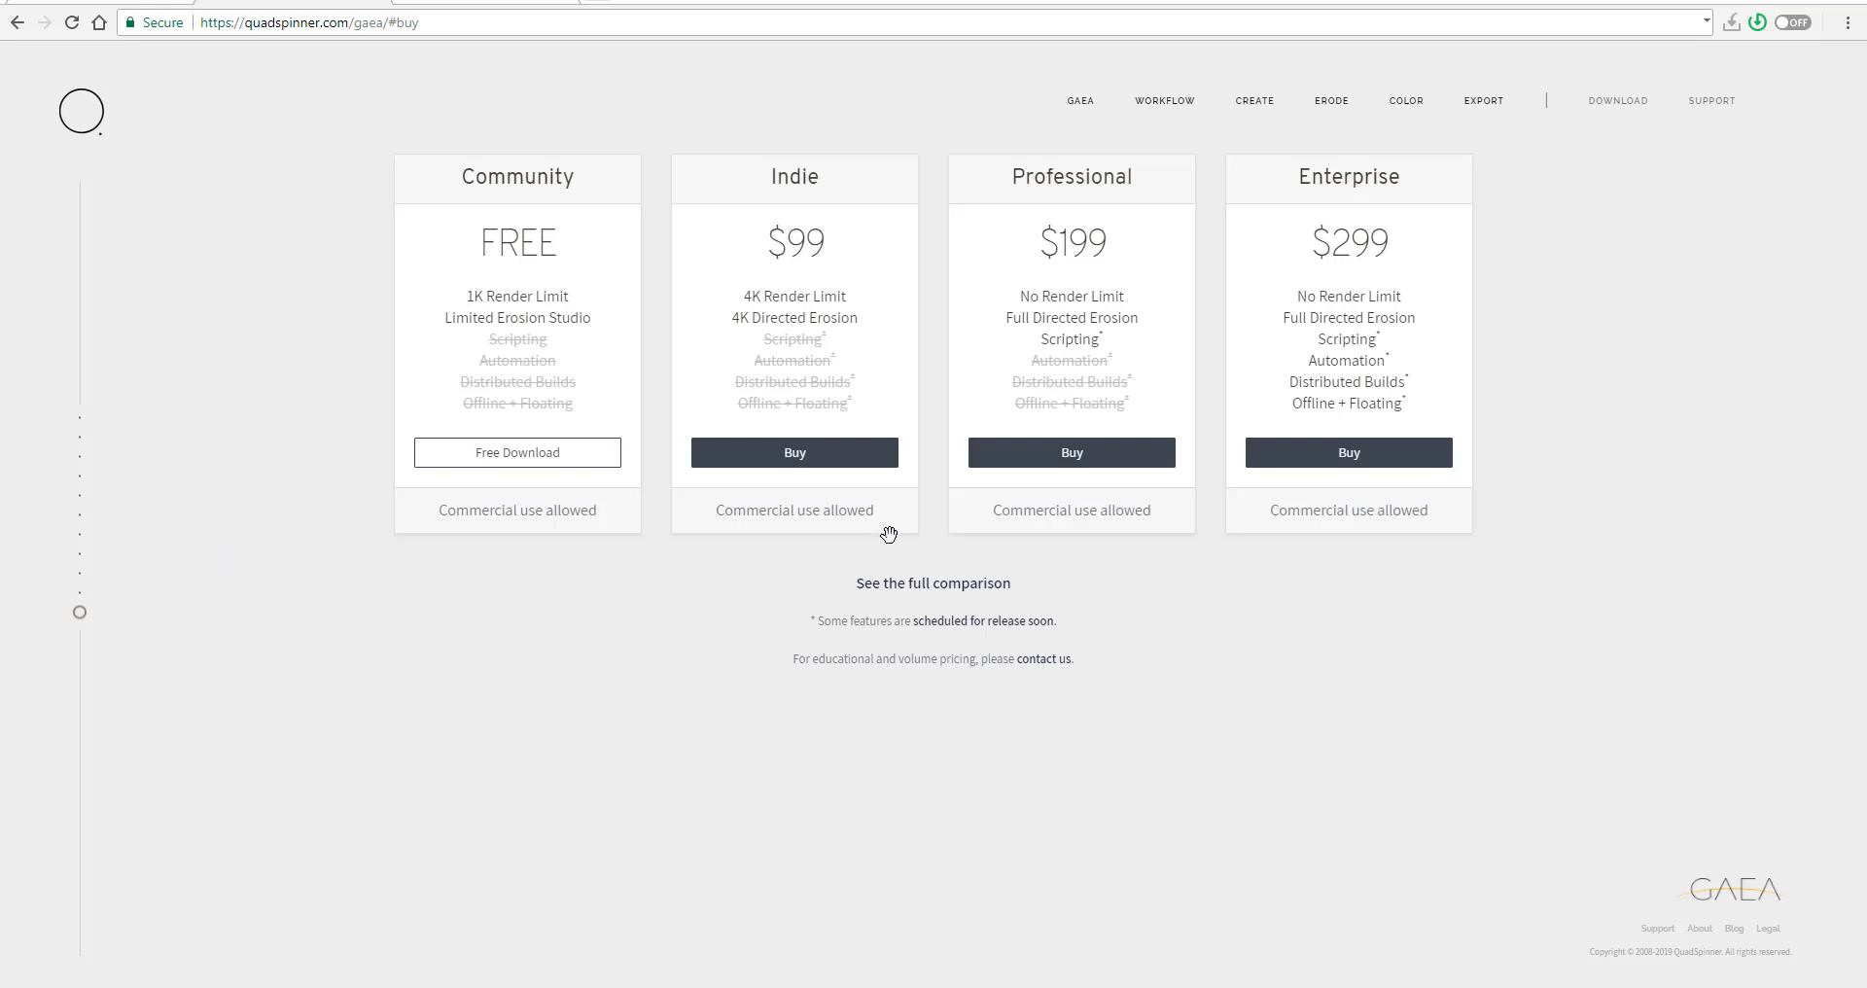
- Open the order page for the Indie edition, review it, and return to the edition pricing
left_click(826, 464)
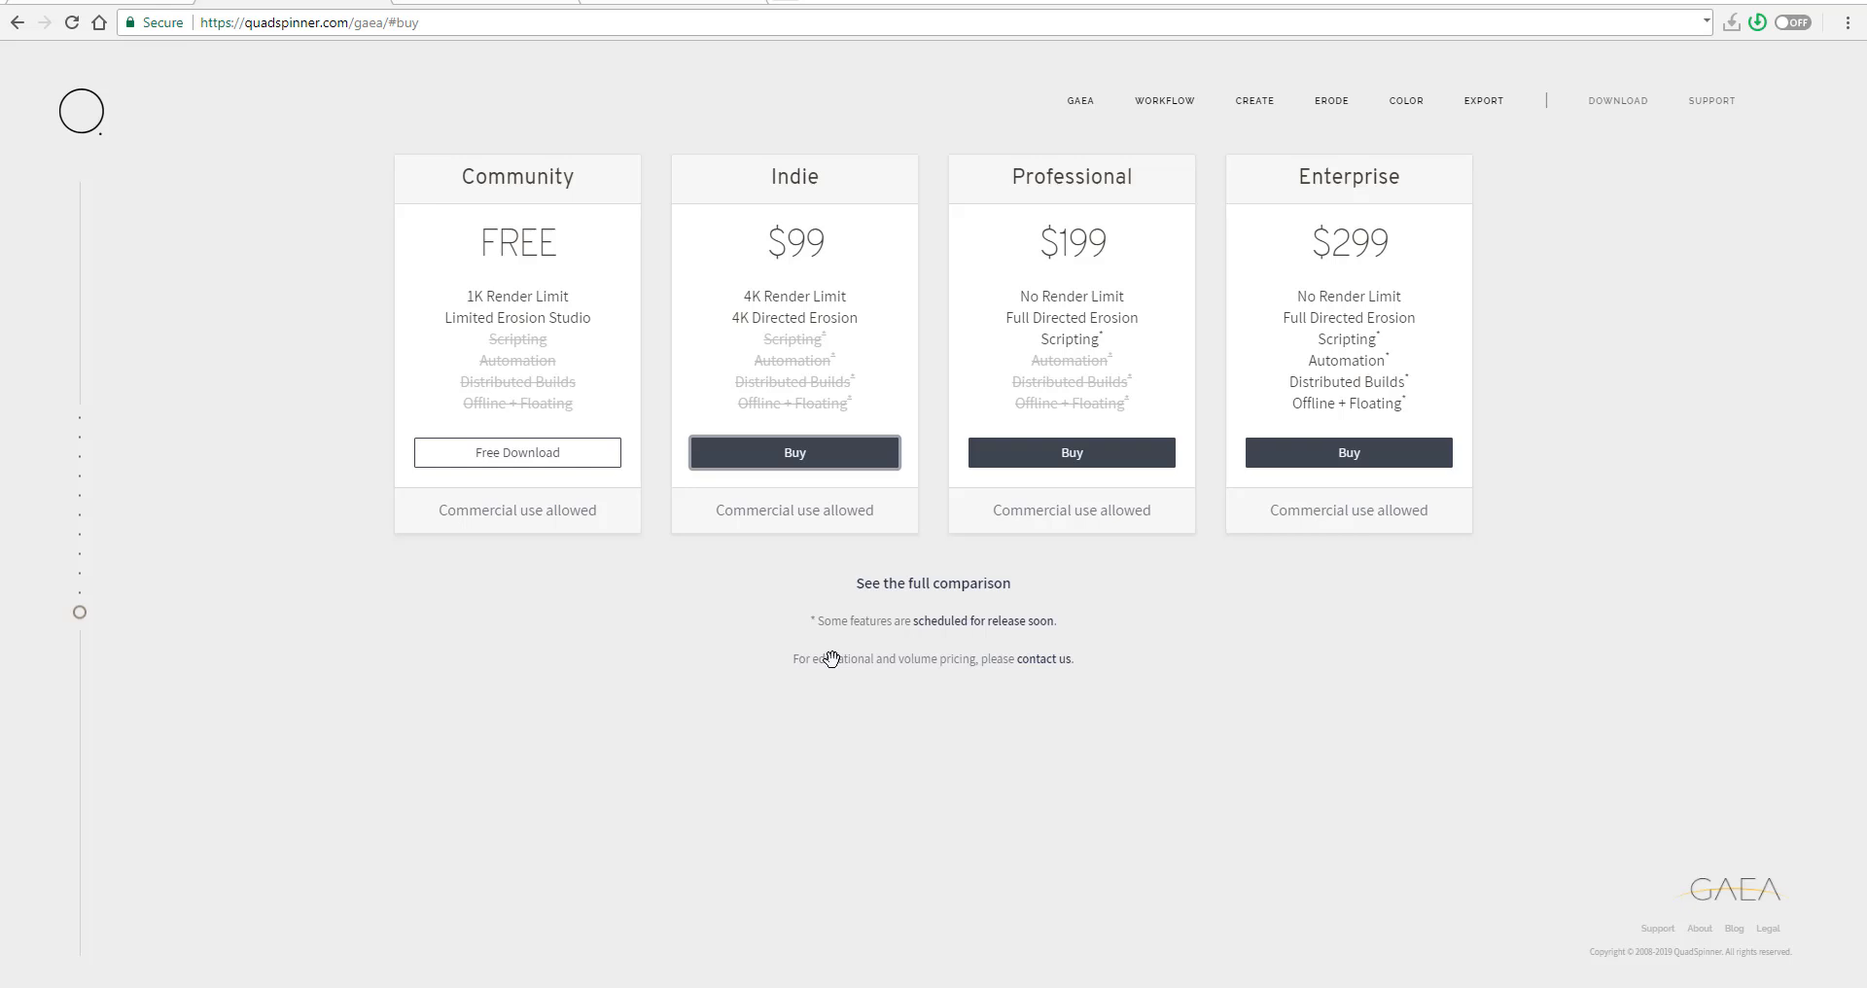
left_click(461, 5)
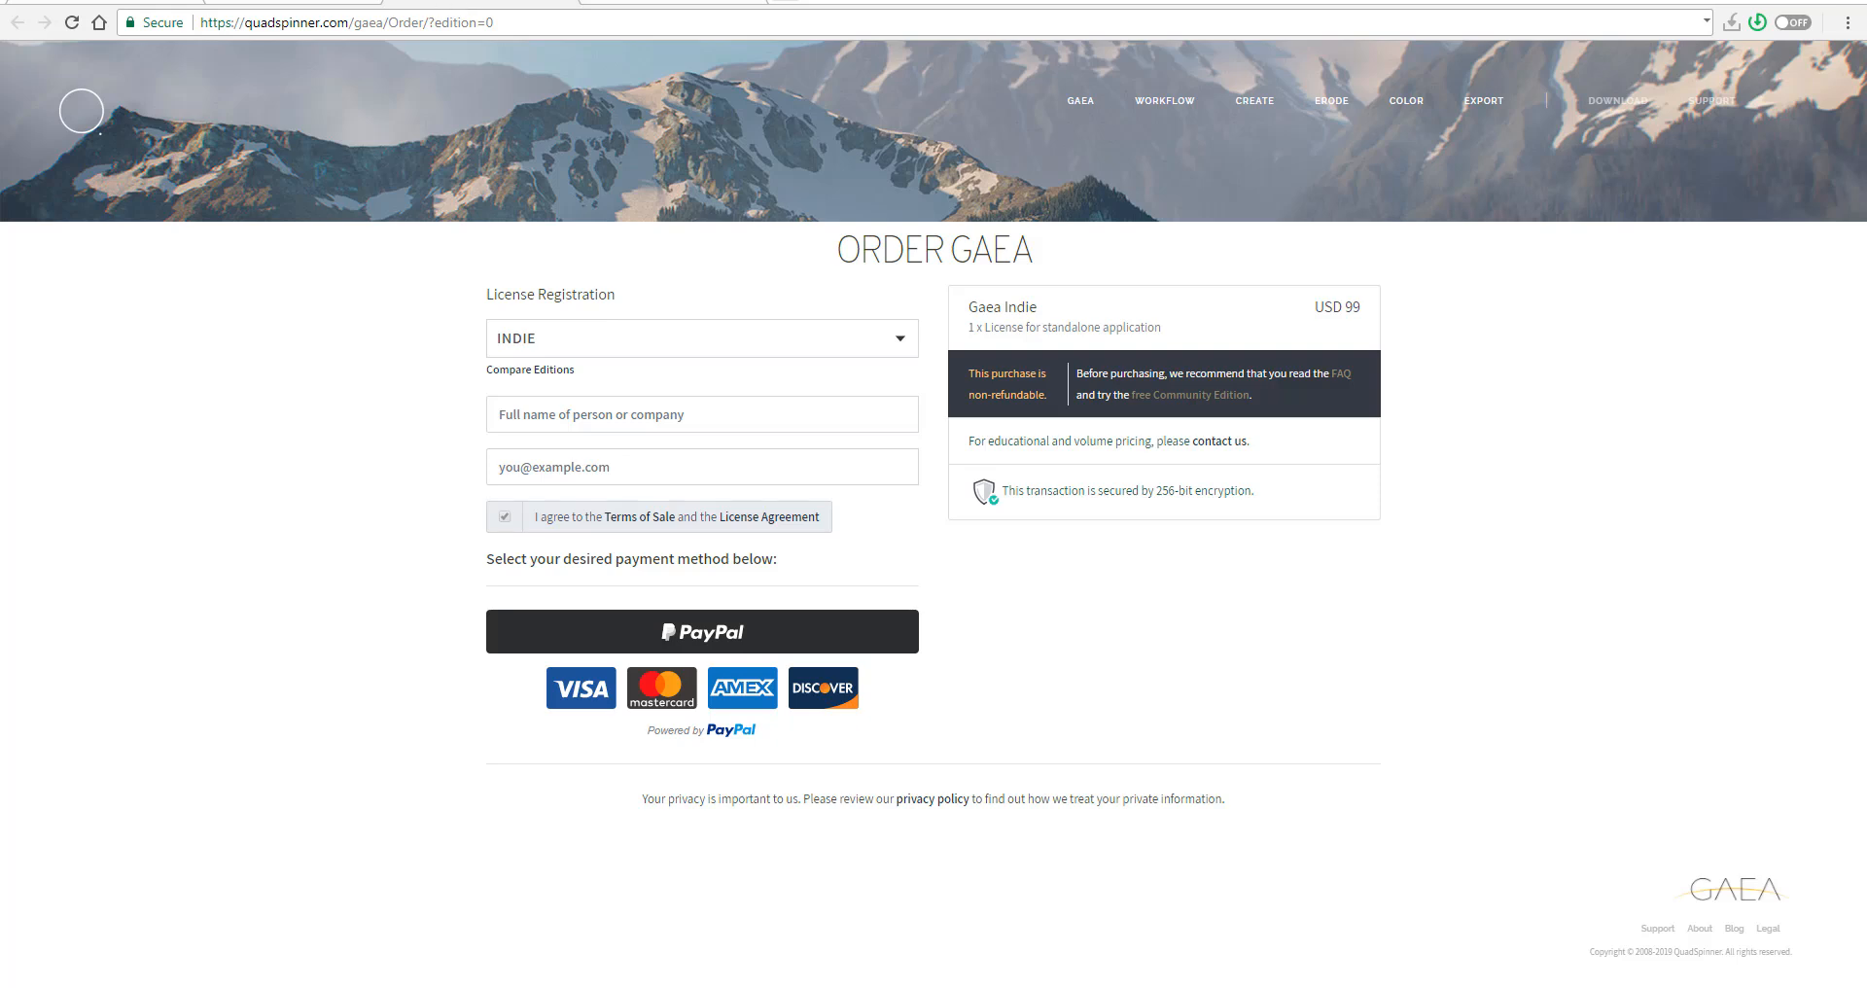
left_click(321, 5)
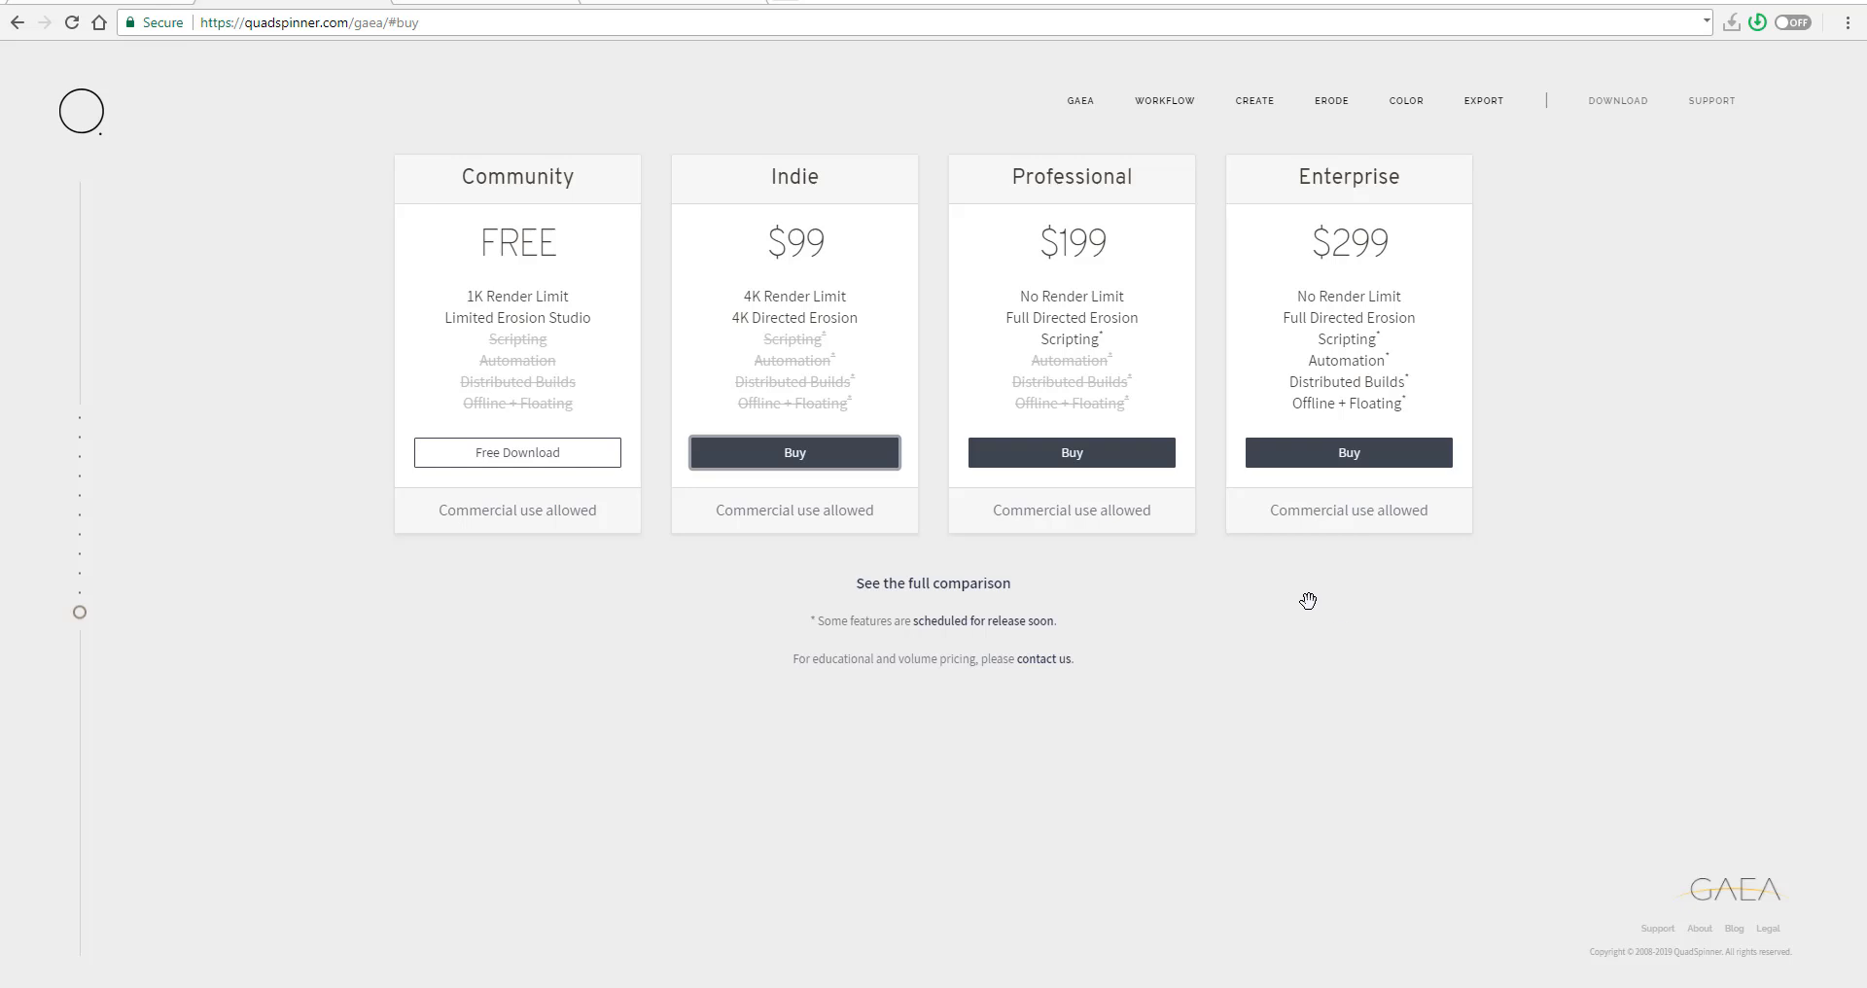
- Go back through the product page to its opening section, and return to the terrain project in Gaea
scroll(1118, 552, "up", 2)
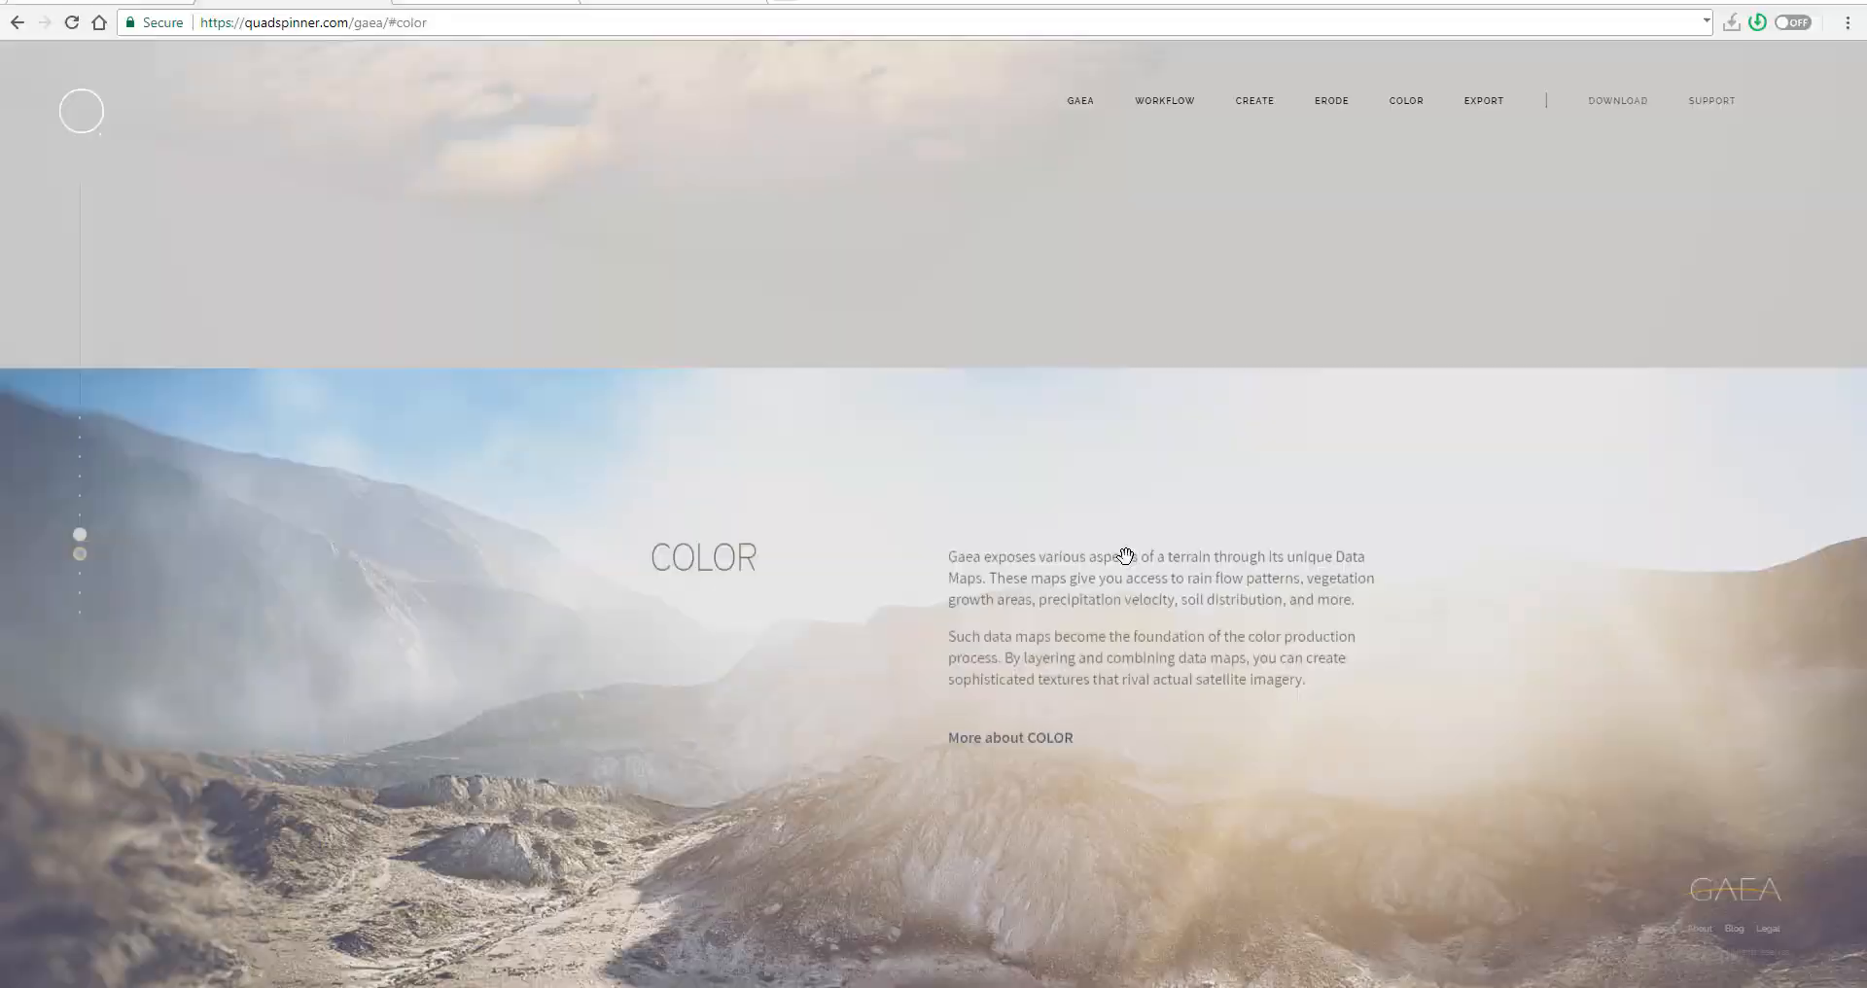
scroll(1124, 555, "up", 4)
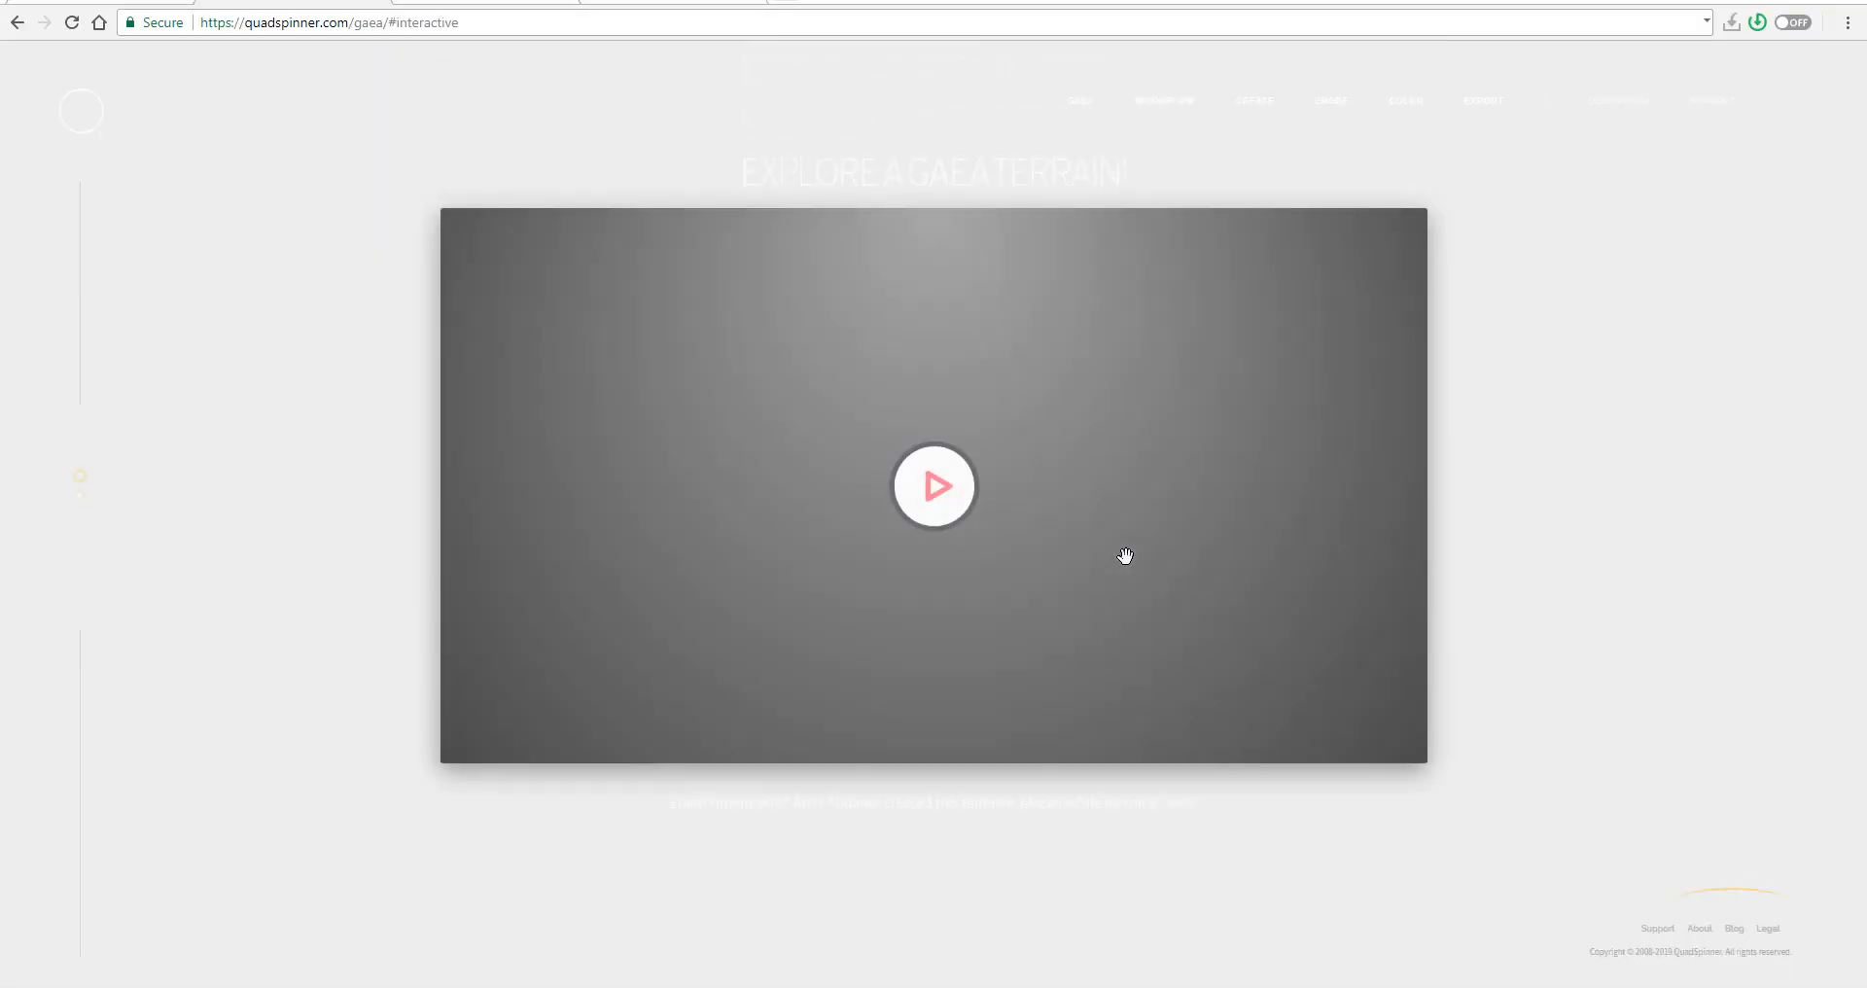
scroll(1125, 555, "up", 3)
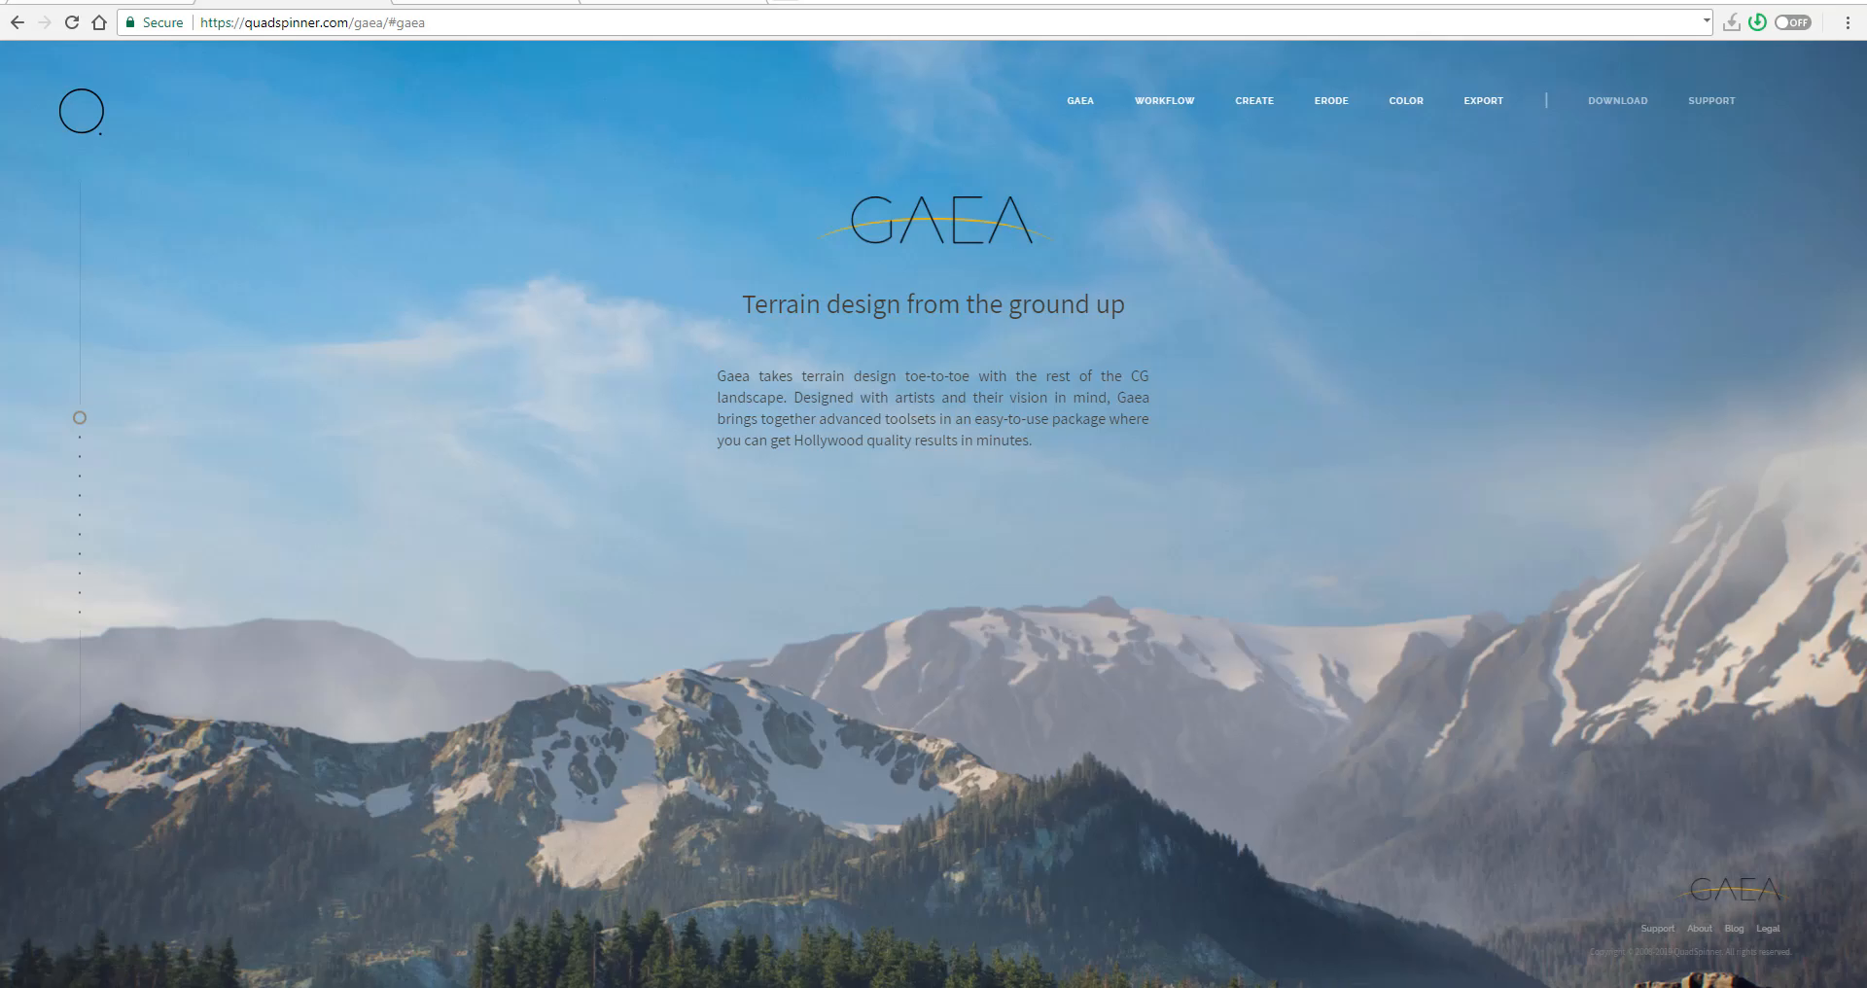
left_click(1347, 984)
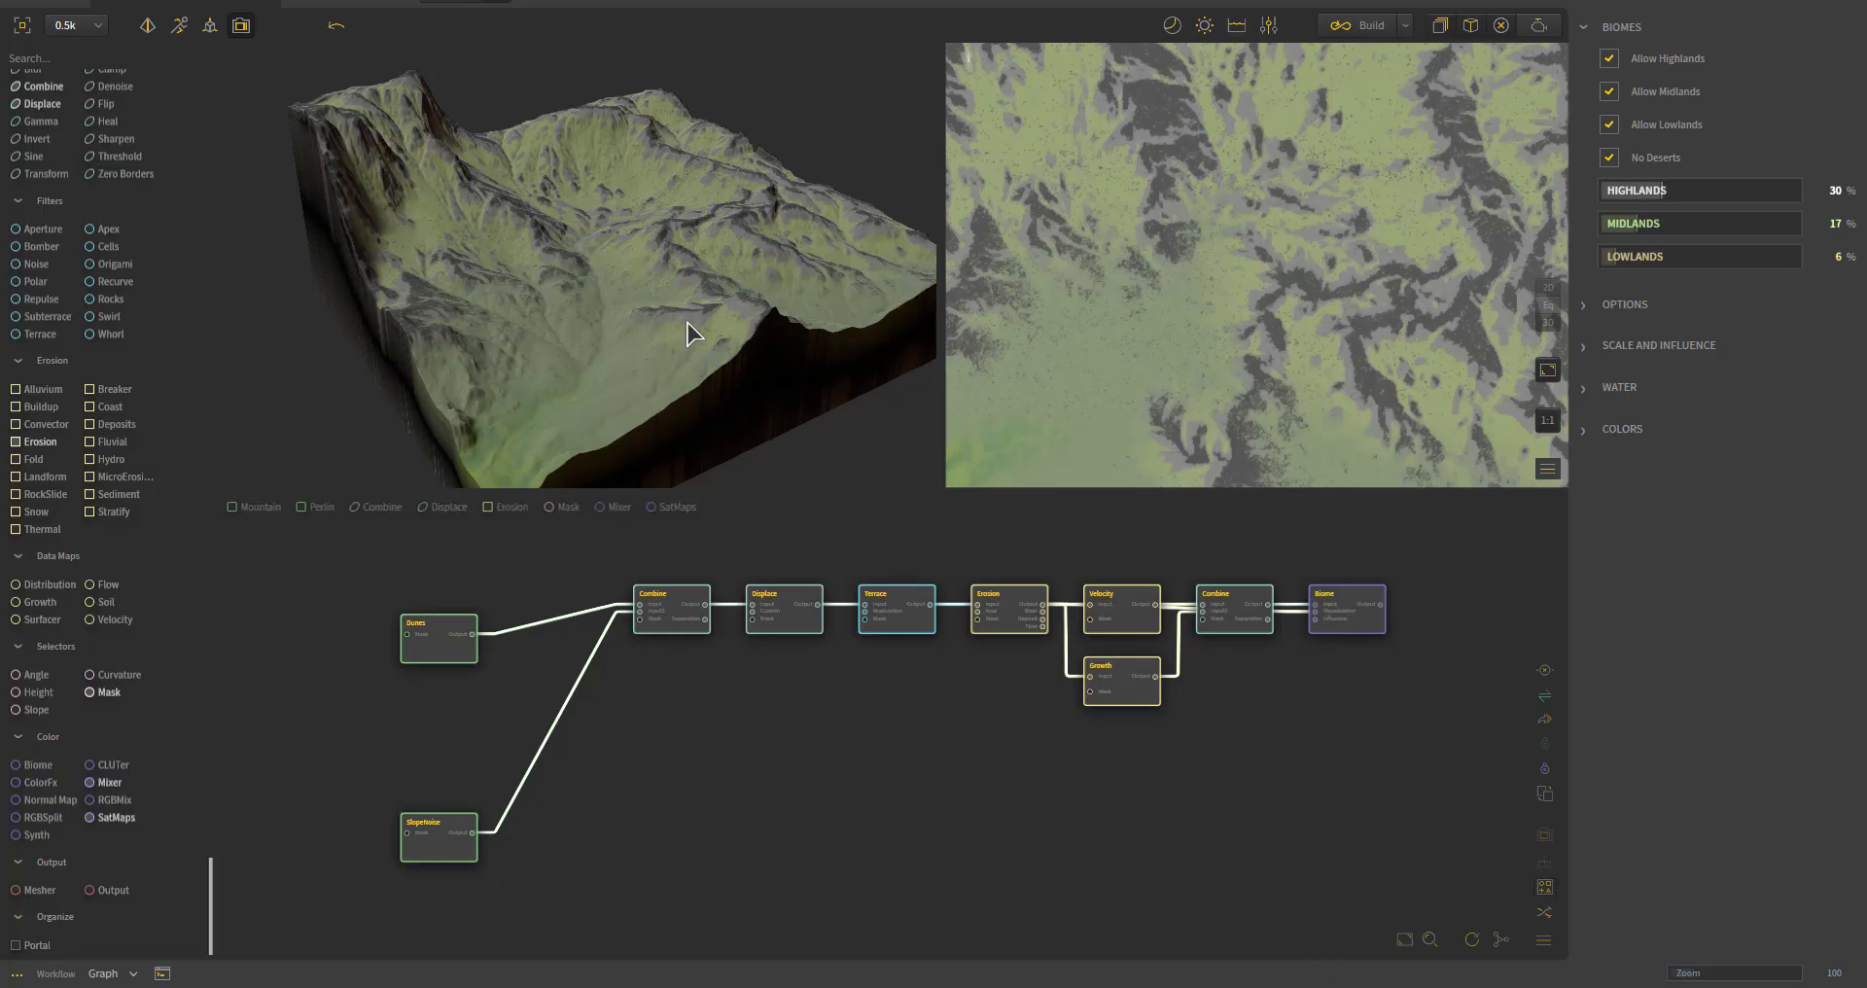